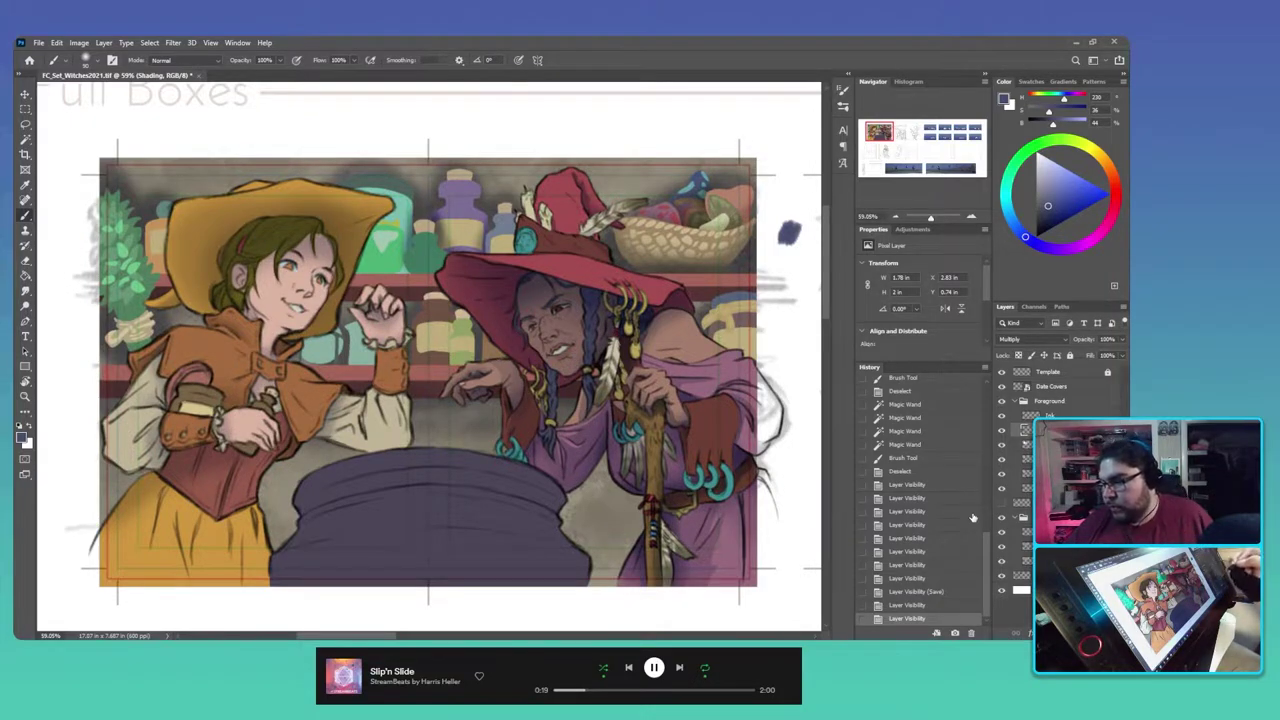
Step: Compare the artwork with and without Shading, and hide the shading and colour layers above the Characters layer
left_click(1002, 431)
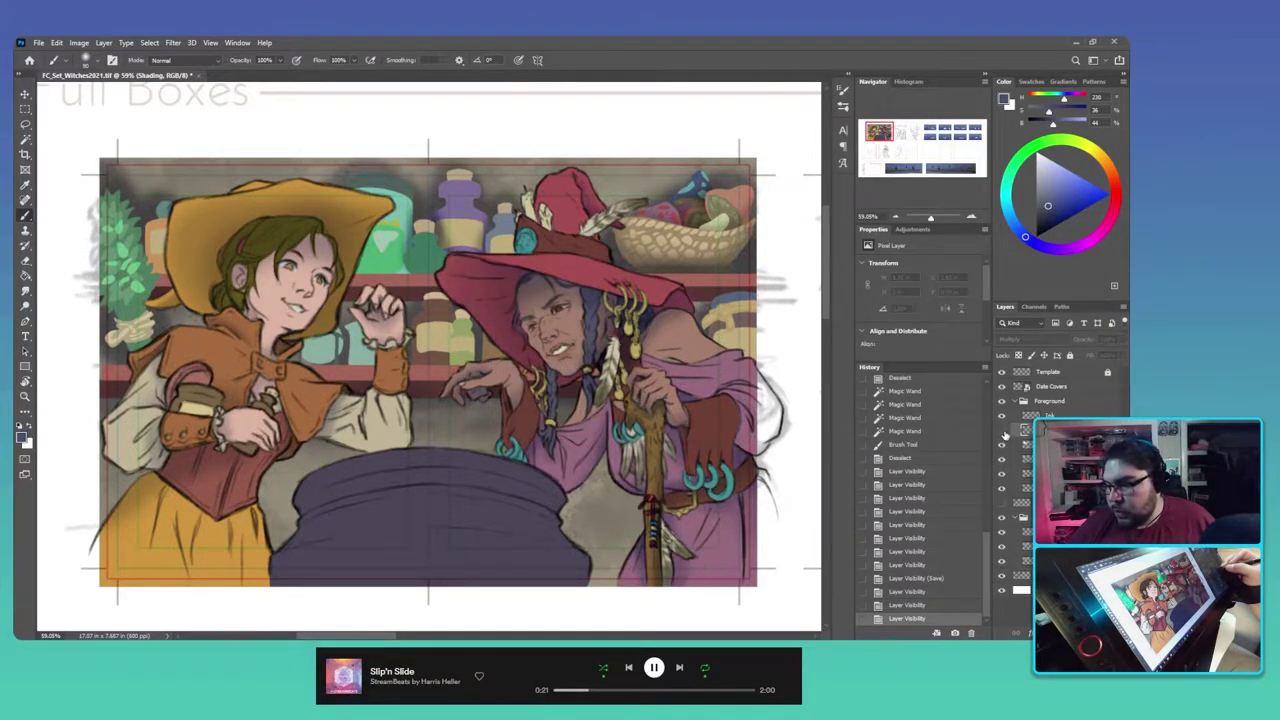
left_click(1003, 437)
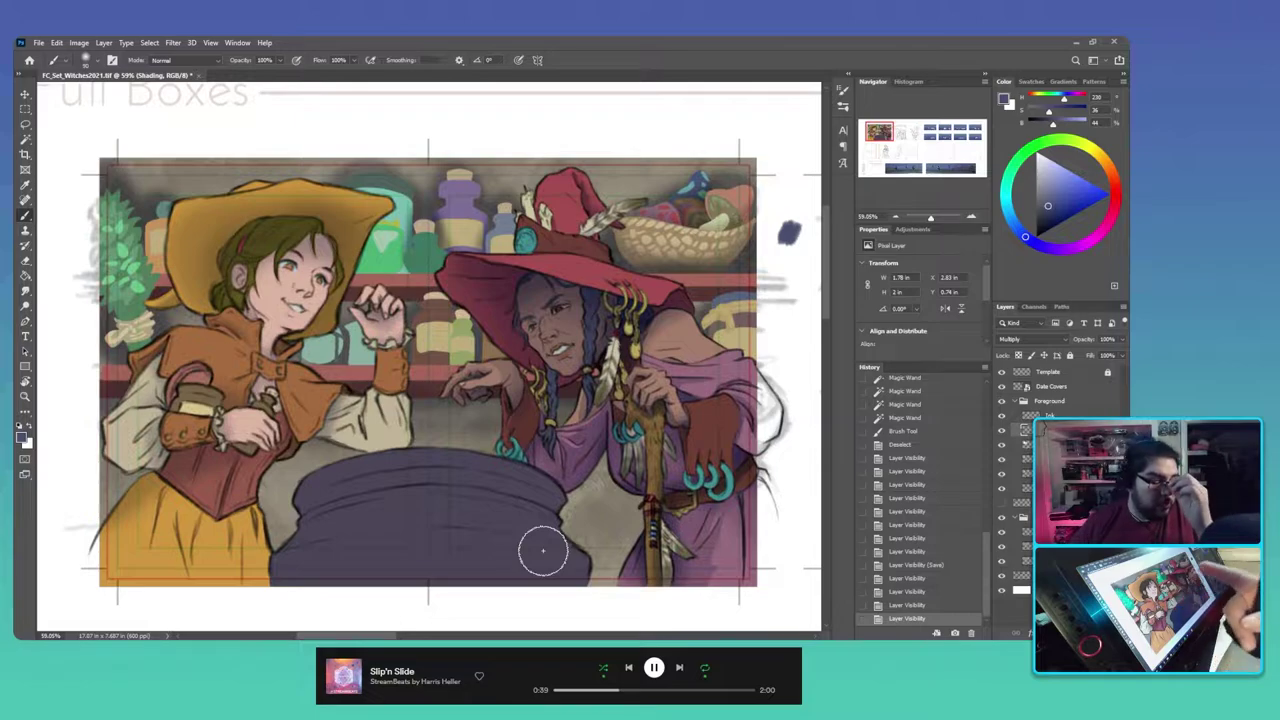
left_click(1002, 430)
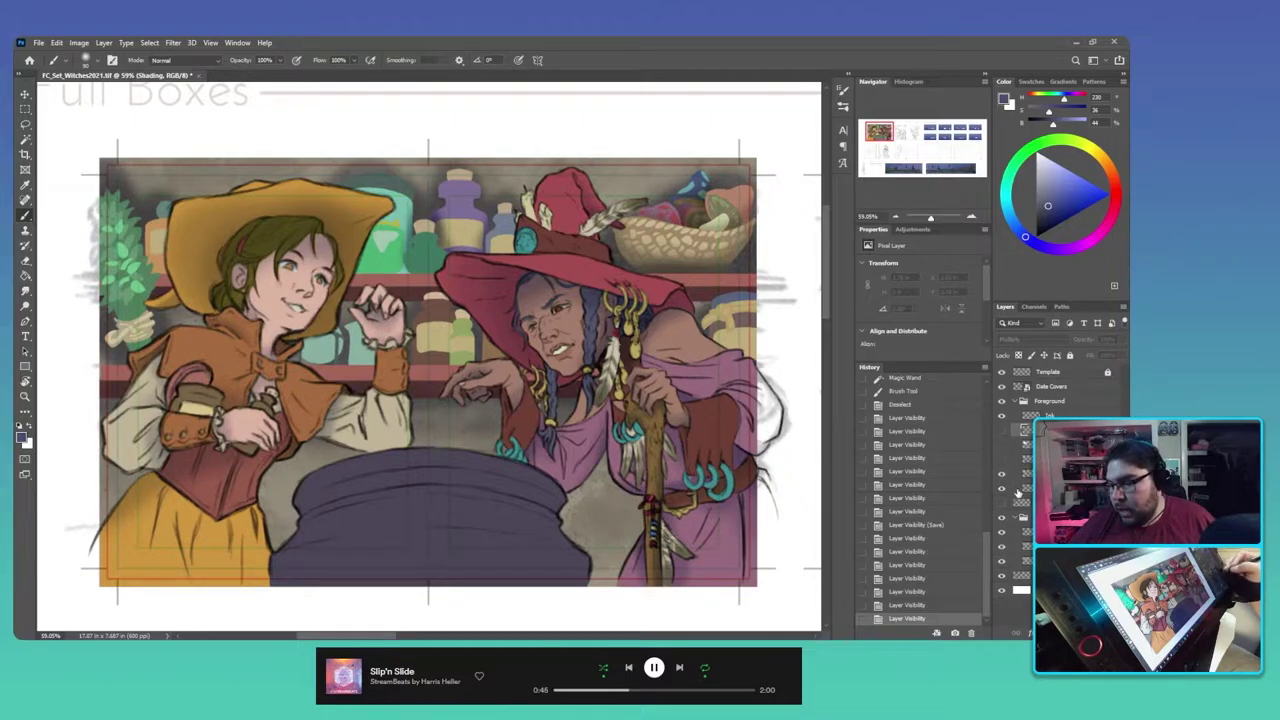
left_click(1002, 459)
left_click(1002, 475)
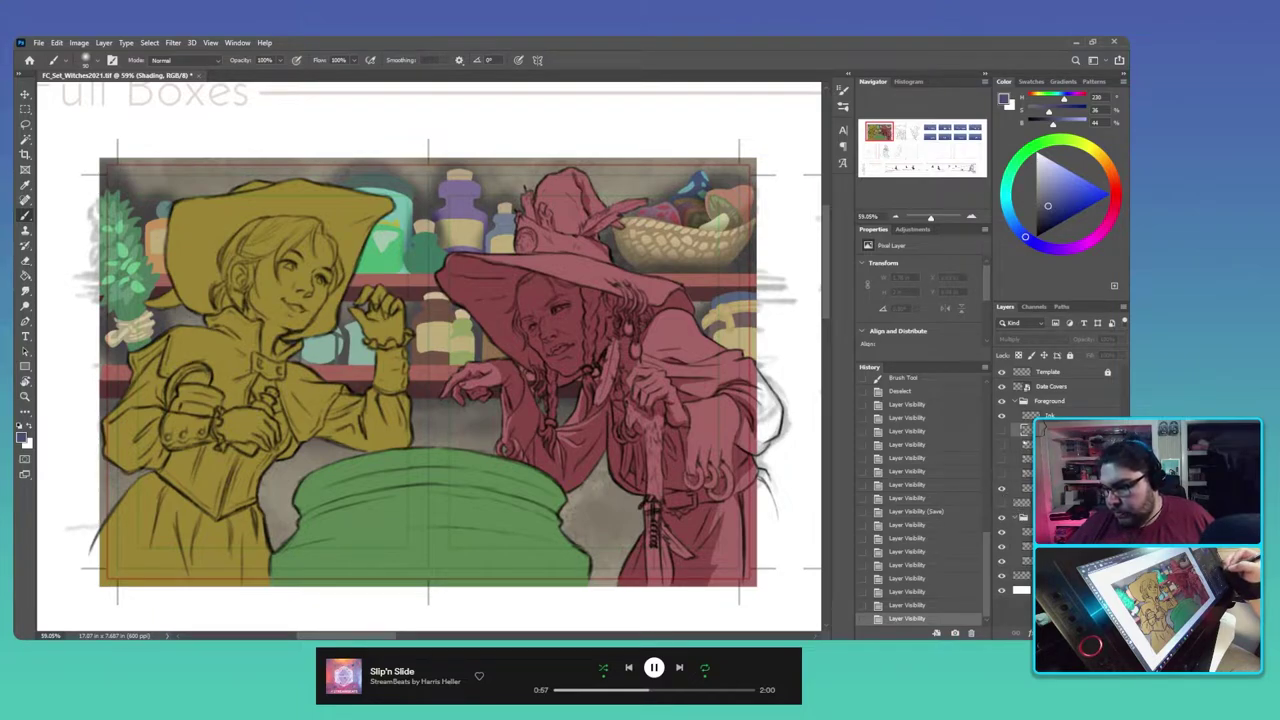
Step: On the Characters layer, try filling the older witch's darker red area with the lighter pink sampled from her figure
left_click(1024, 488)
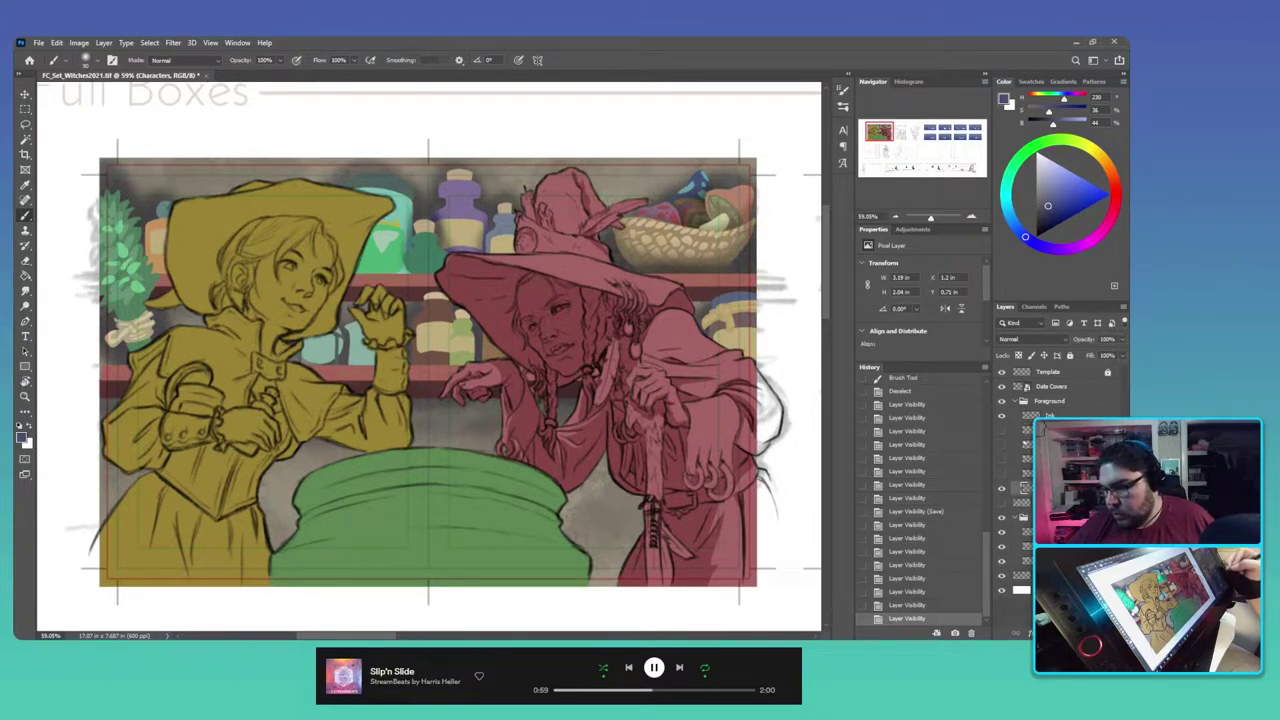
key("w")
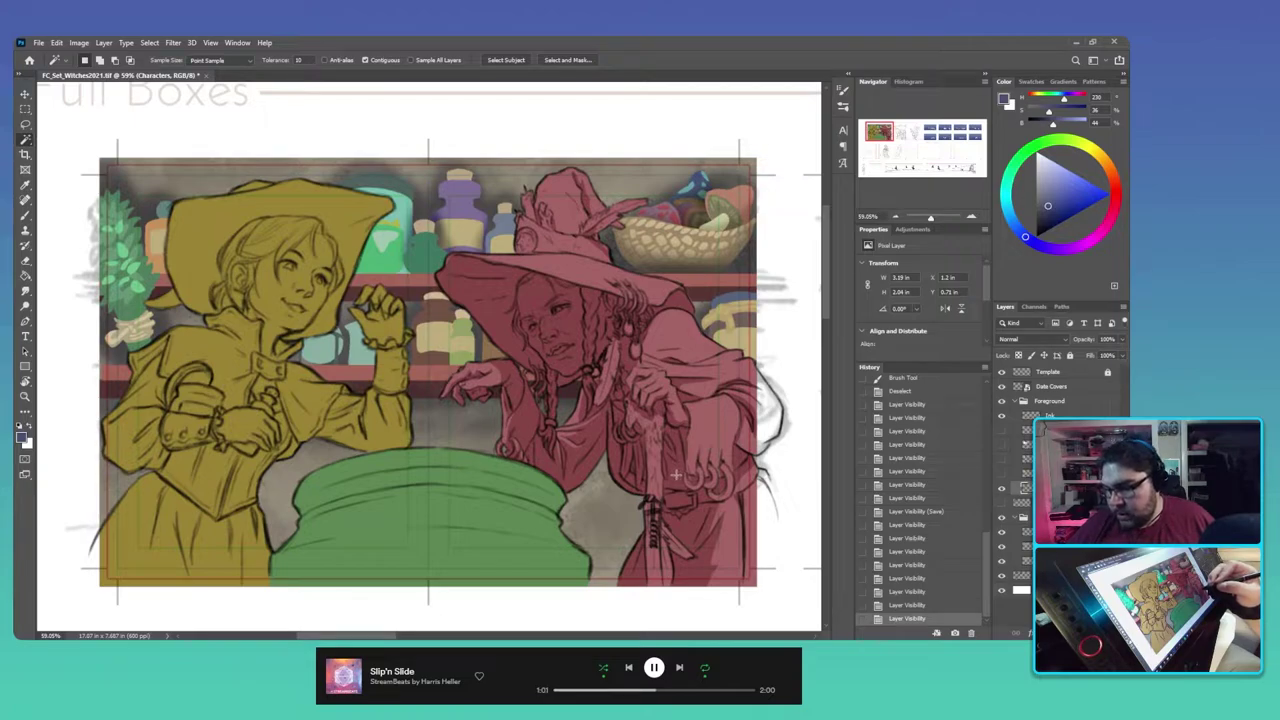
left_click(678, 474)
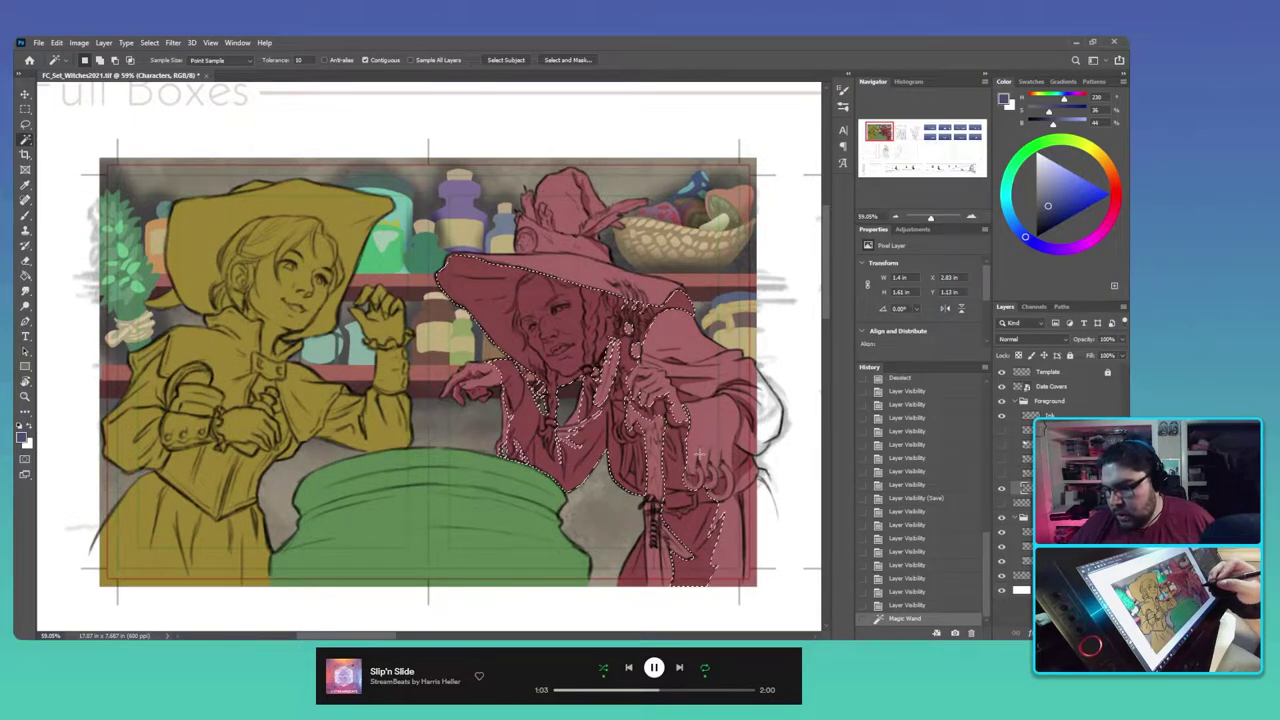
key("b")
left_click(695, 480, "alt")
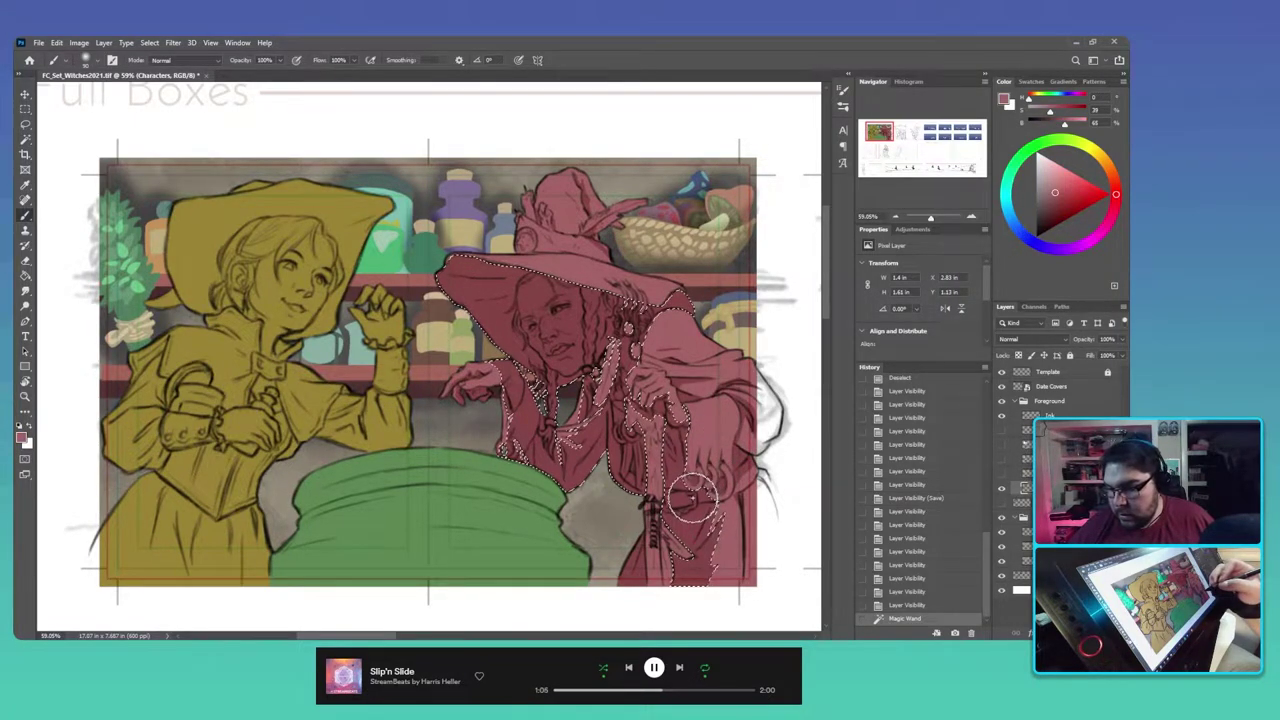
key("g")
left_click(683, 546)
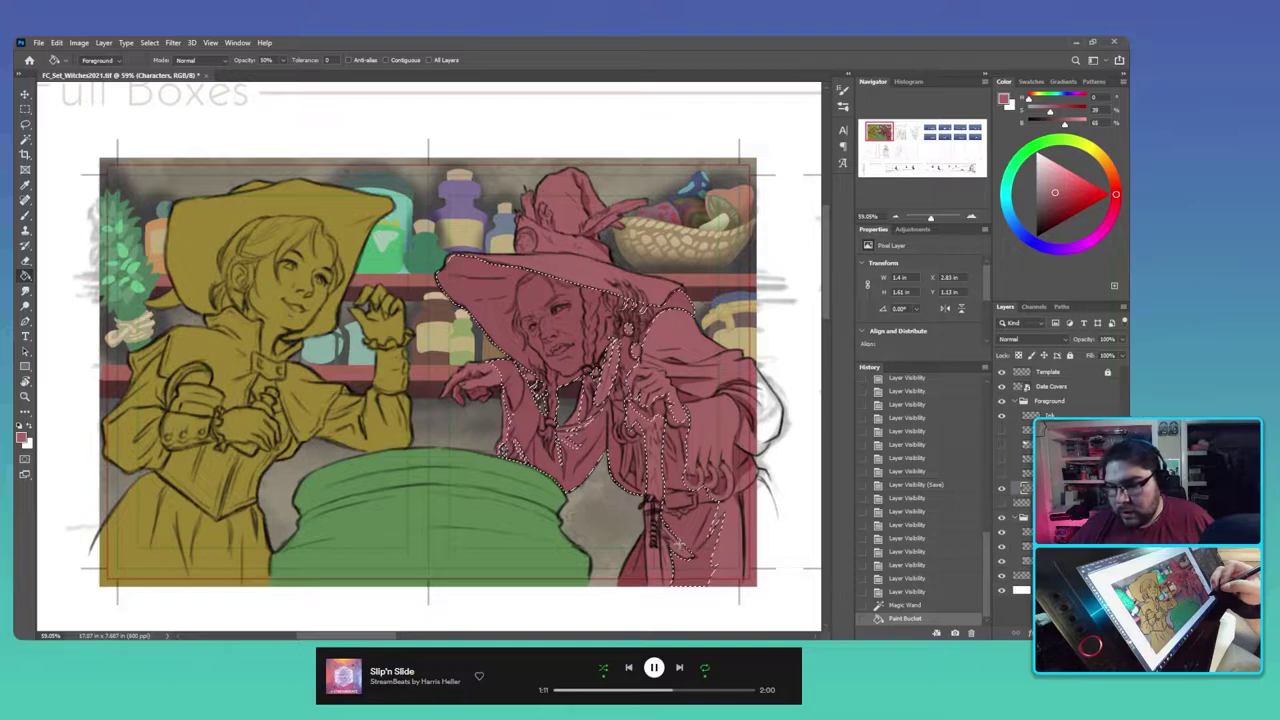
key("ctrl+d")
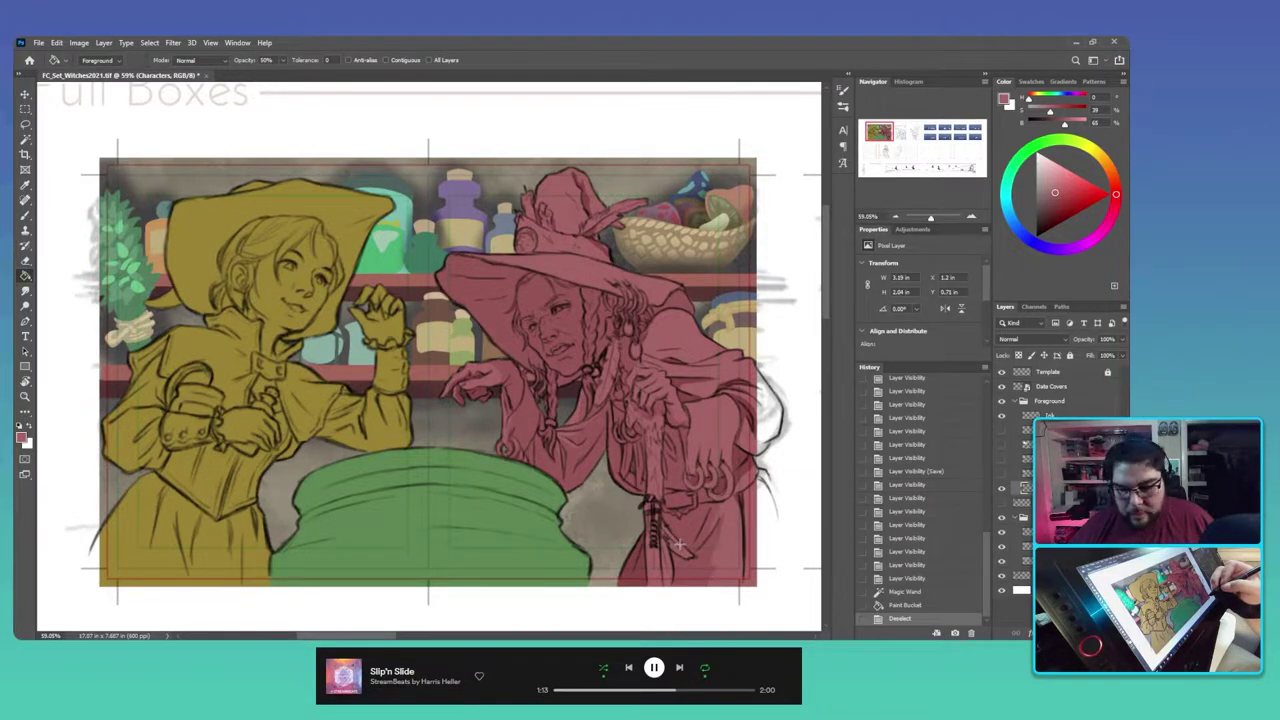
Step: Retry the pink fill on the older witch at 100% opacity, revert to the state before the fills and deselect
key("ctrl+z")
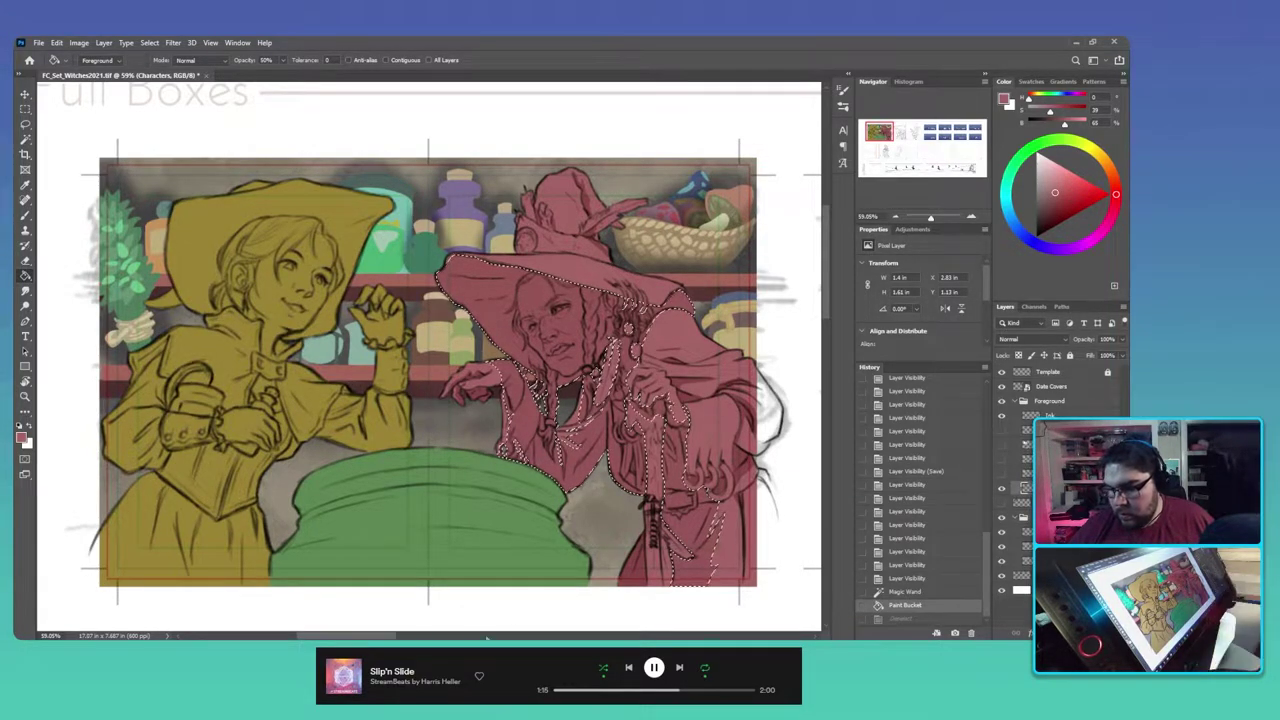
left_click(684, 527)
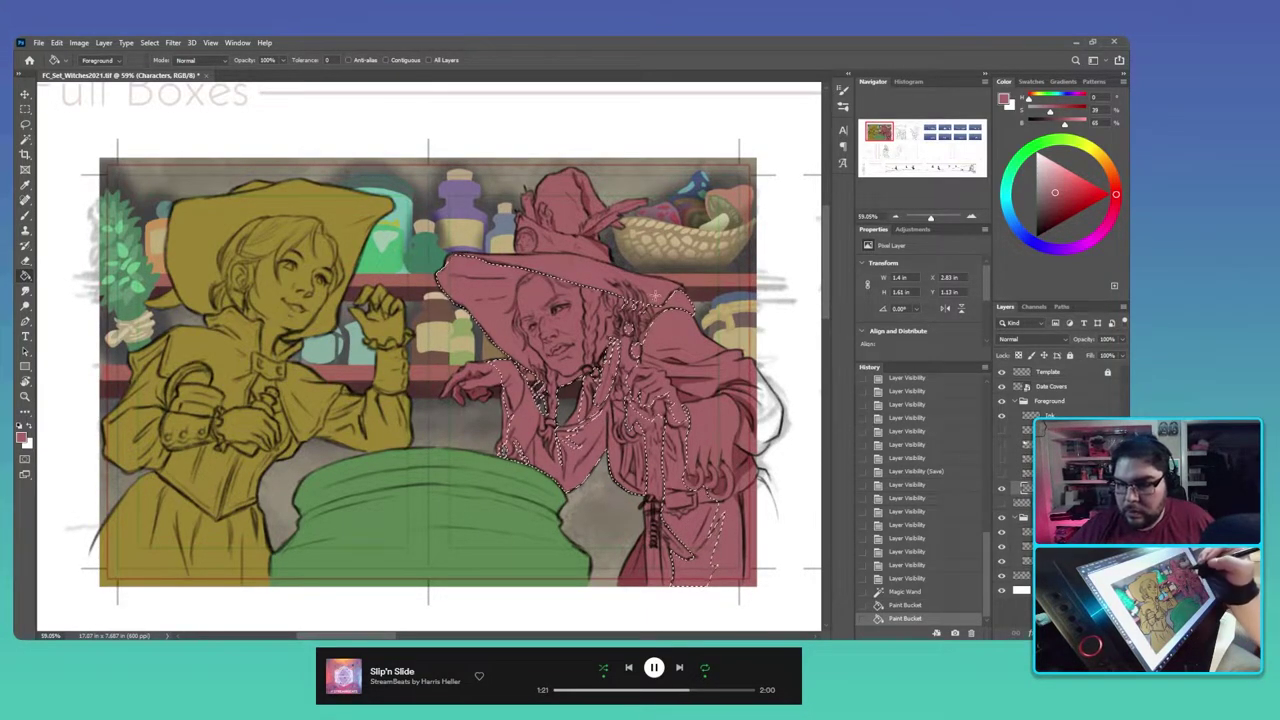
key("ctrl+d")
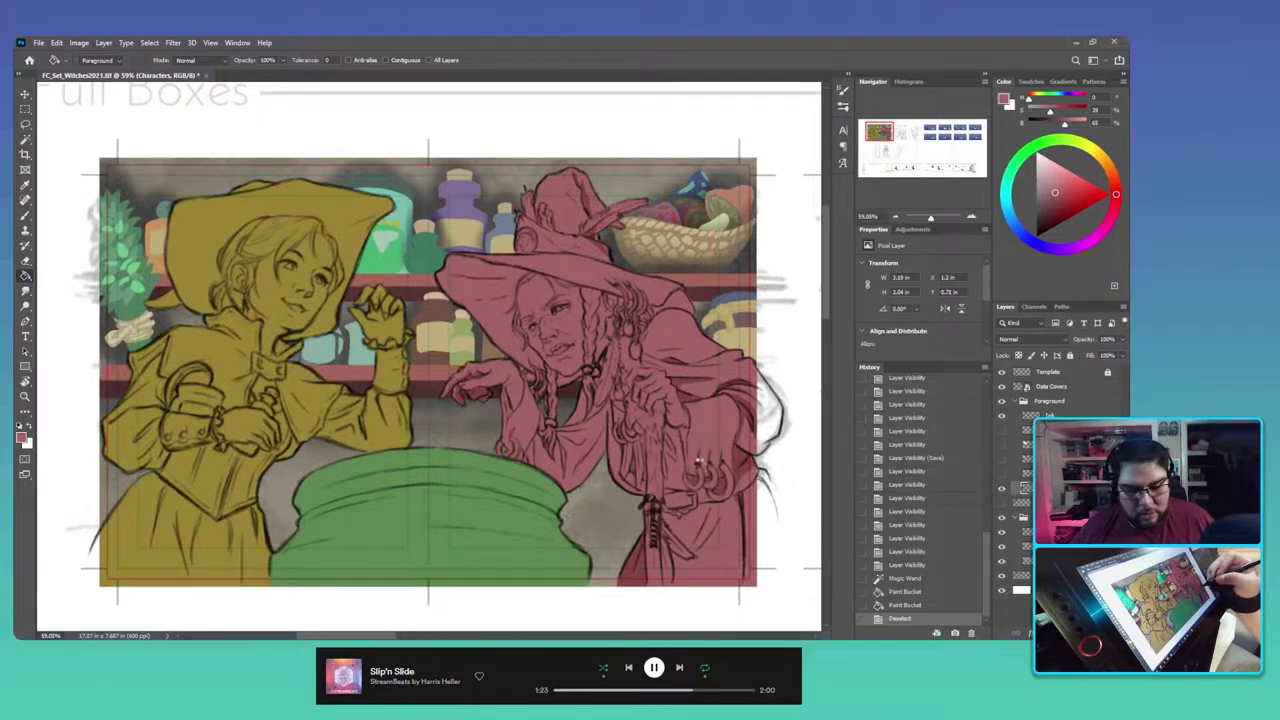
left_click(701, 464)
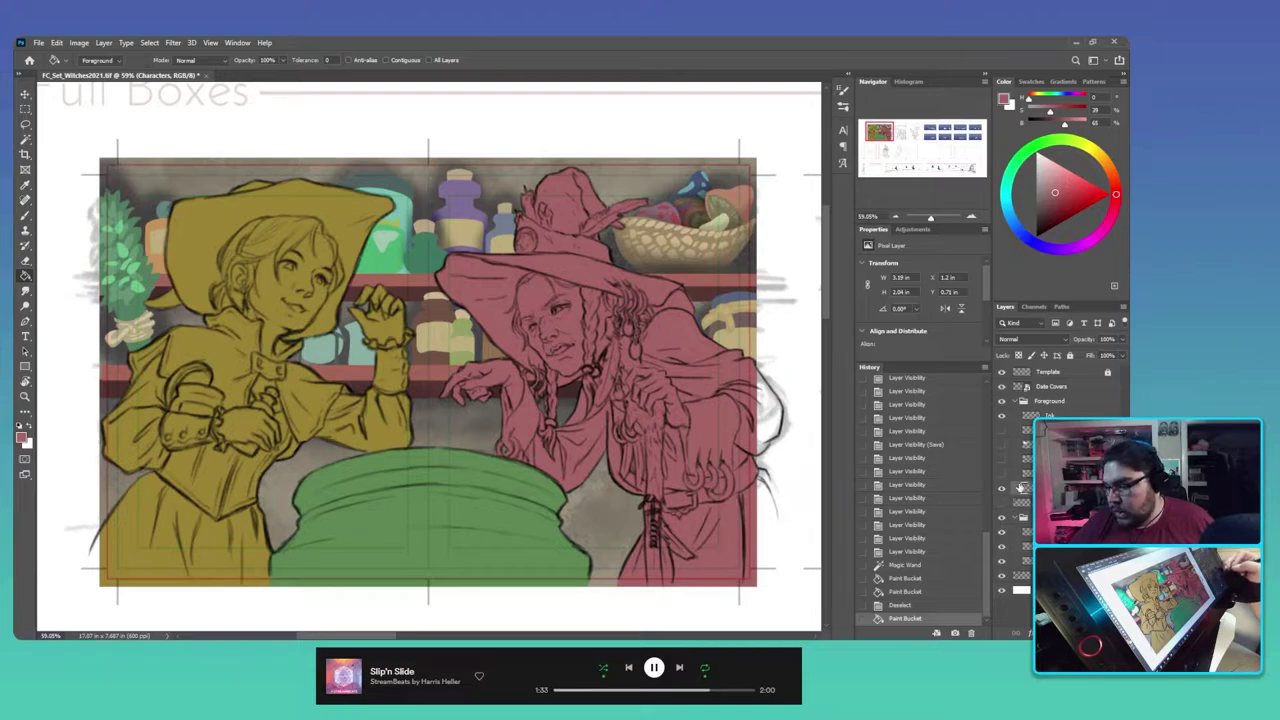
left_click(908, 566)
key("ctrl+d")
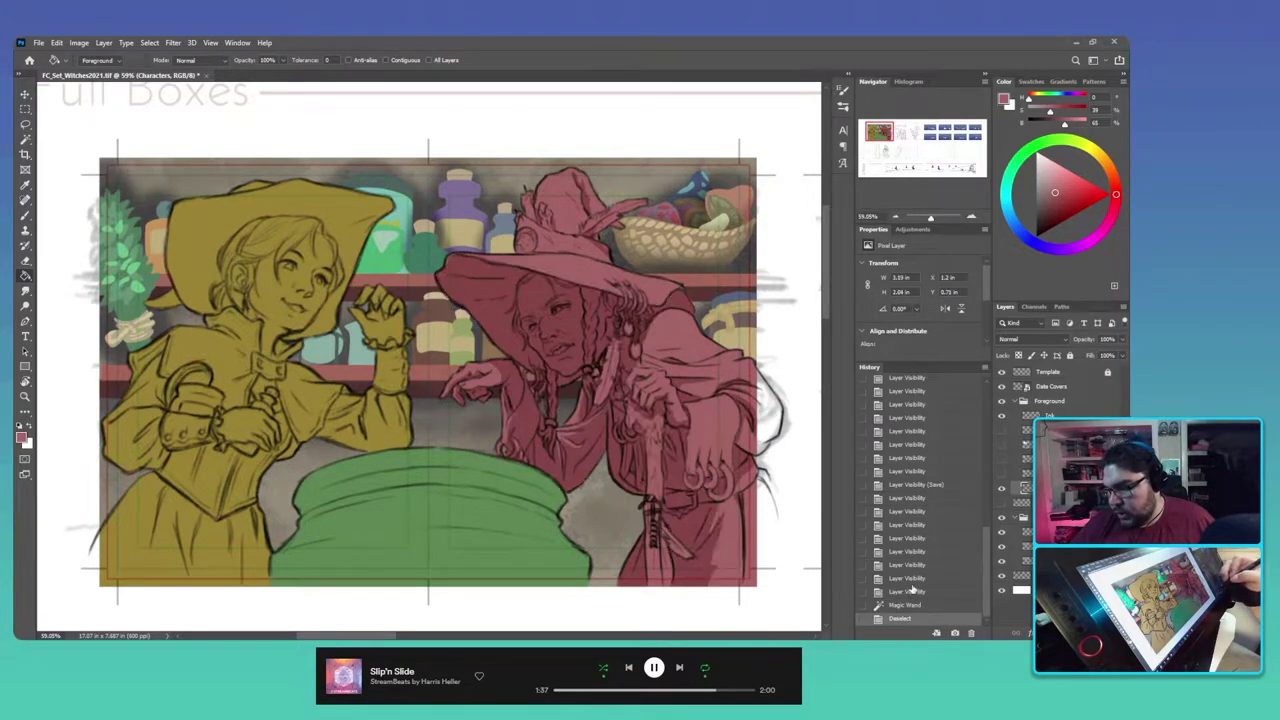
Step: Show the colour layers and the Ambient layer again, check the Shading layer's effect, and leave Shading hidden
left_click(1002, 486)
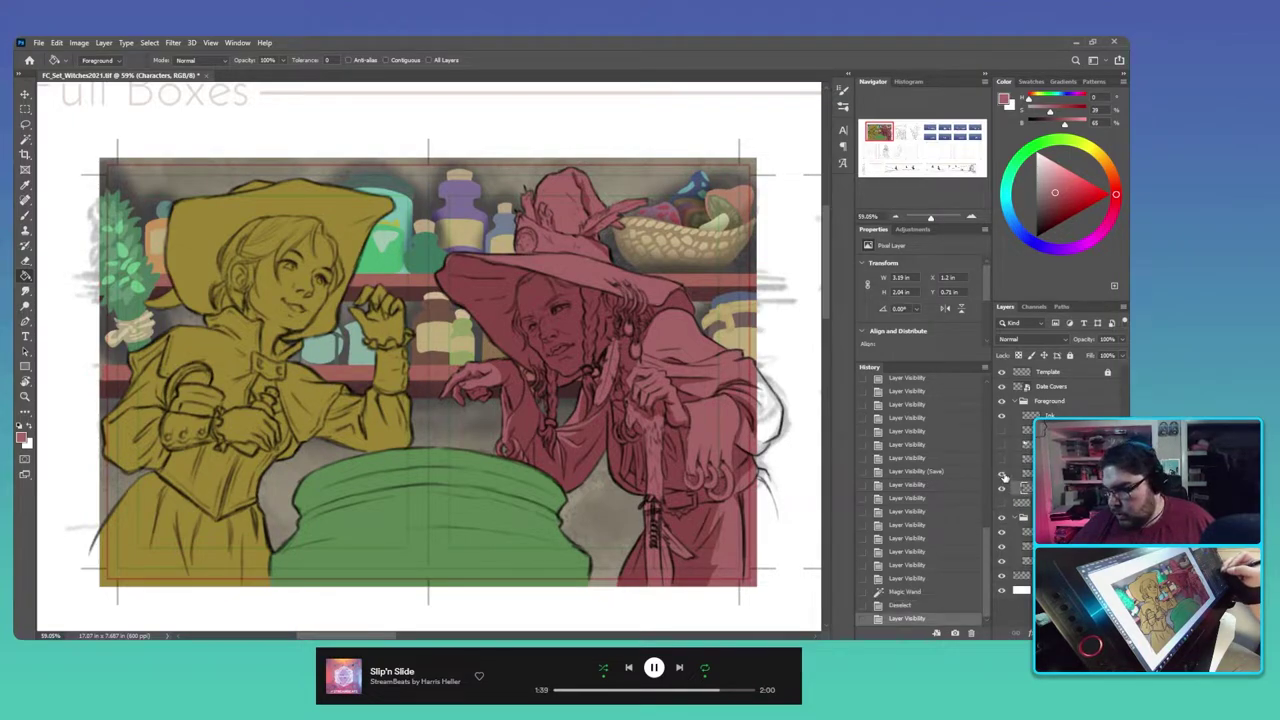
left_click(1003, 460)
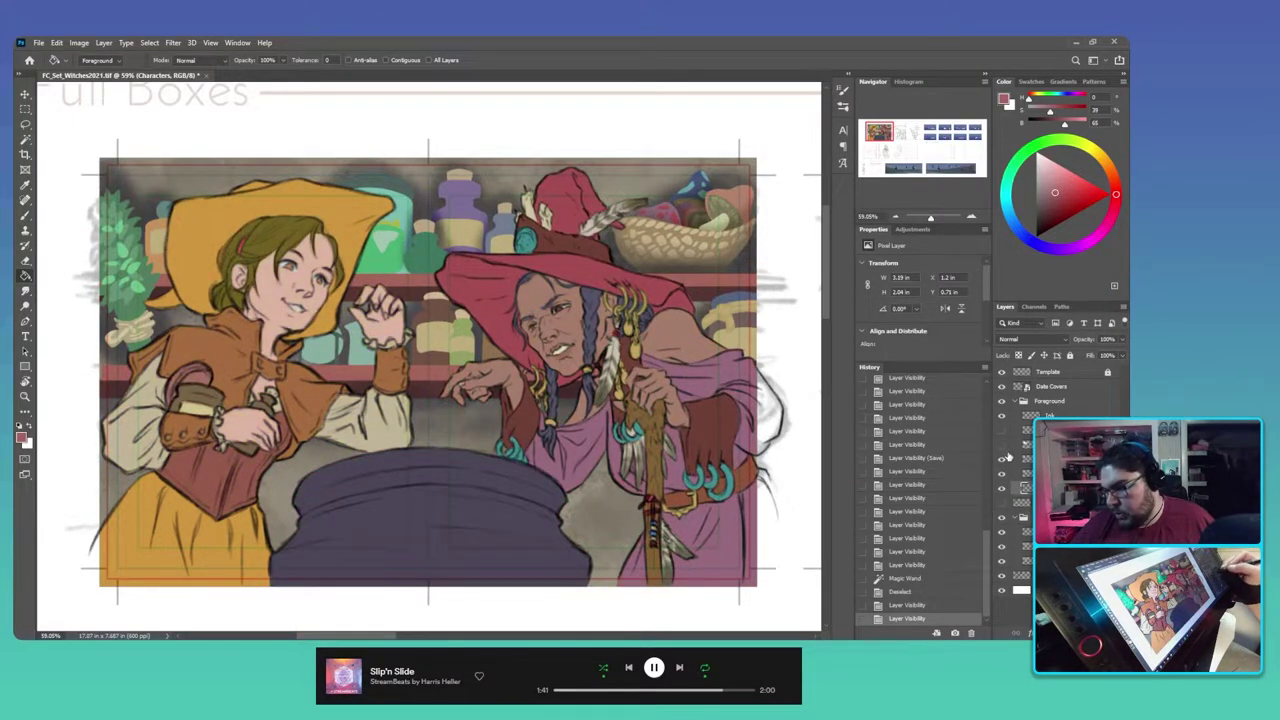
left_click(1003, 470)
left_click(1003, 467)
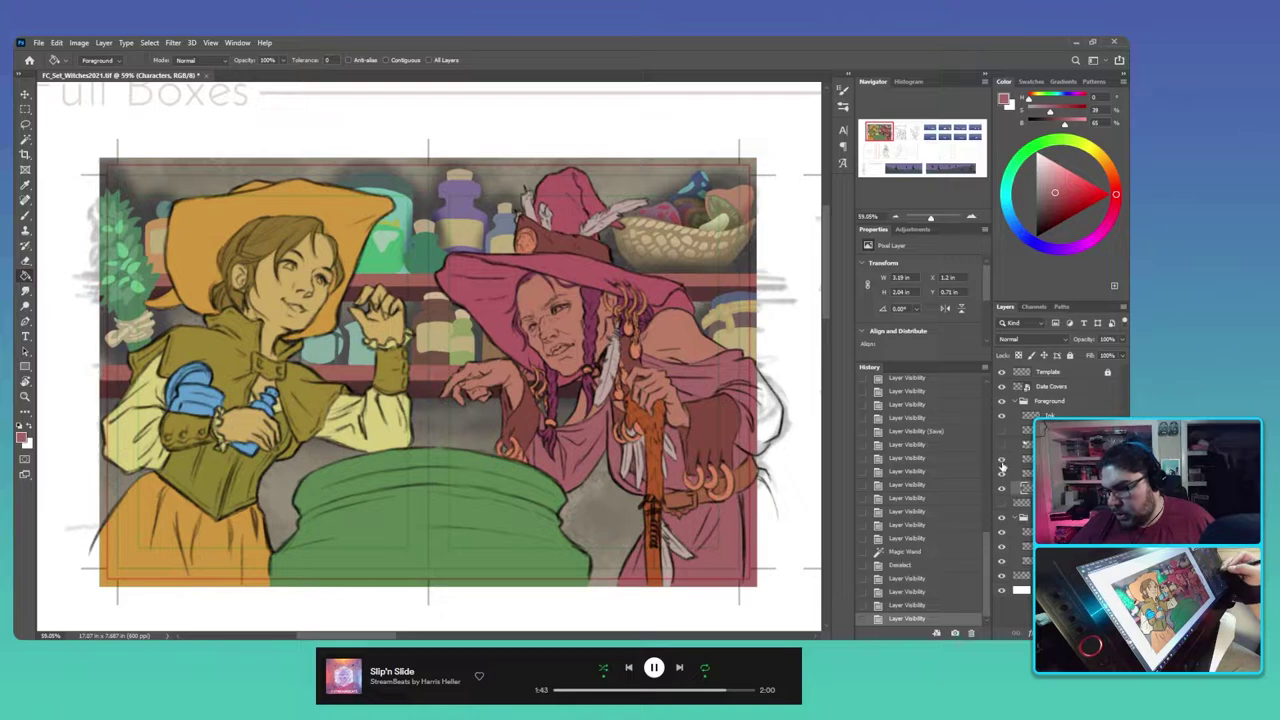
left_click(1002, 446)
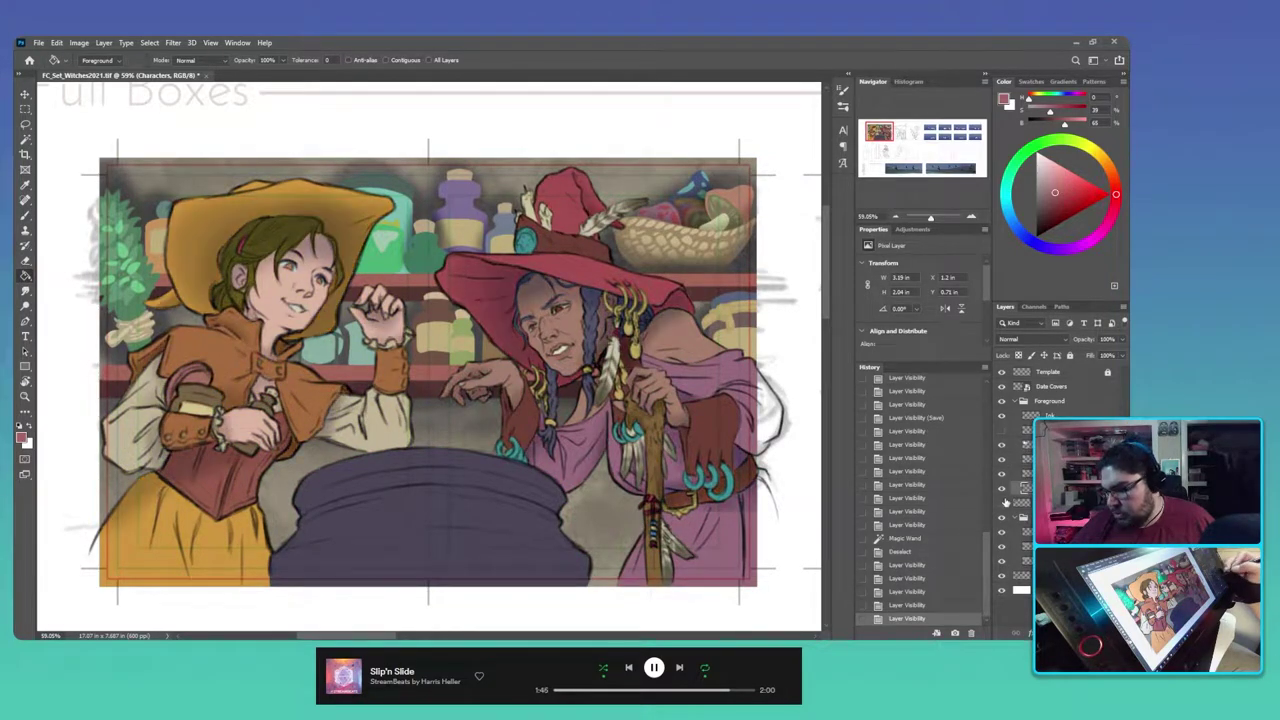
left_click(1001, 437)
left_click(1001, 437)
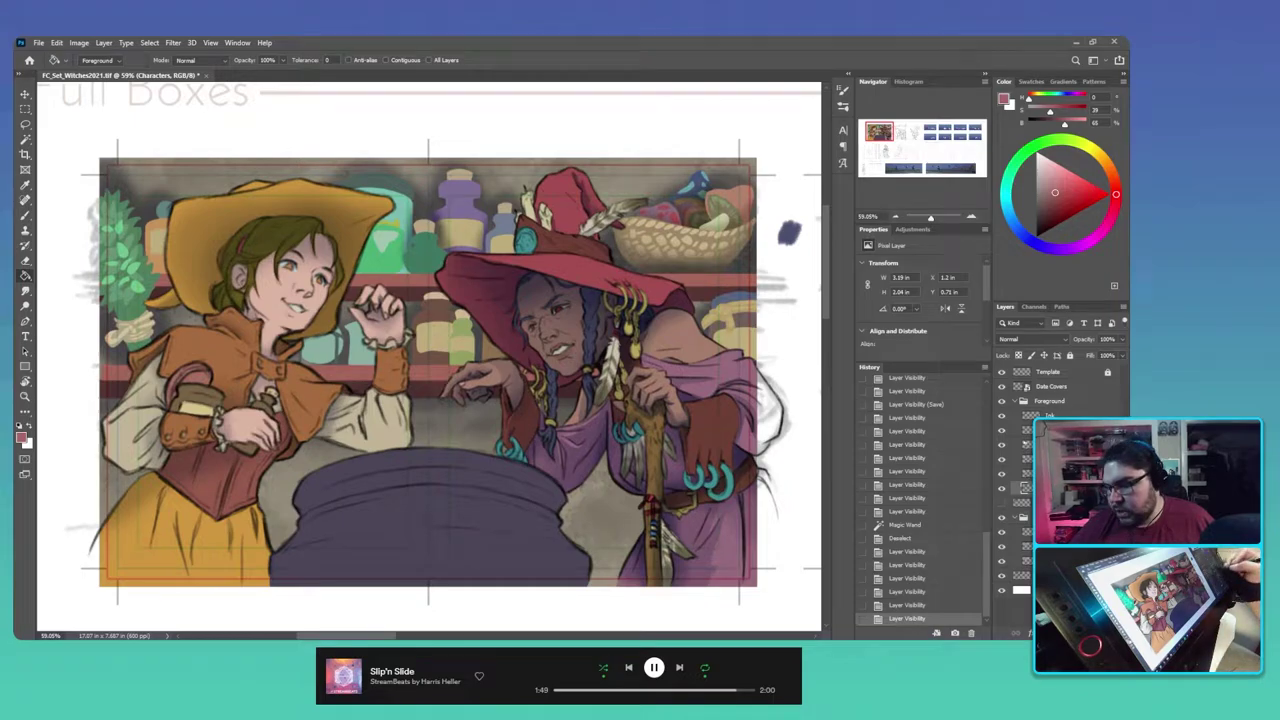
left_click(1001, 446)
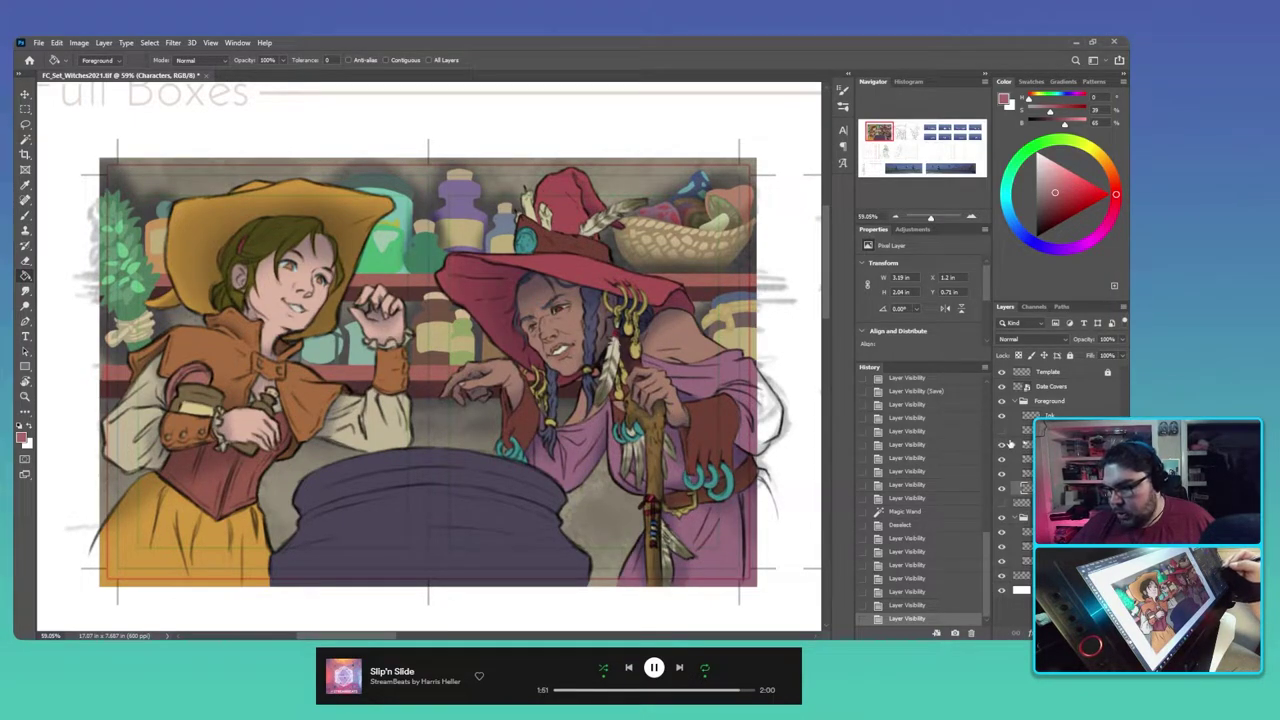
Step: Lasso the dark red loop above the younger witch's jar and subtract the unwanted area with the Magic Wand on the Flats layer
left_click(1025, 444)
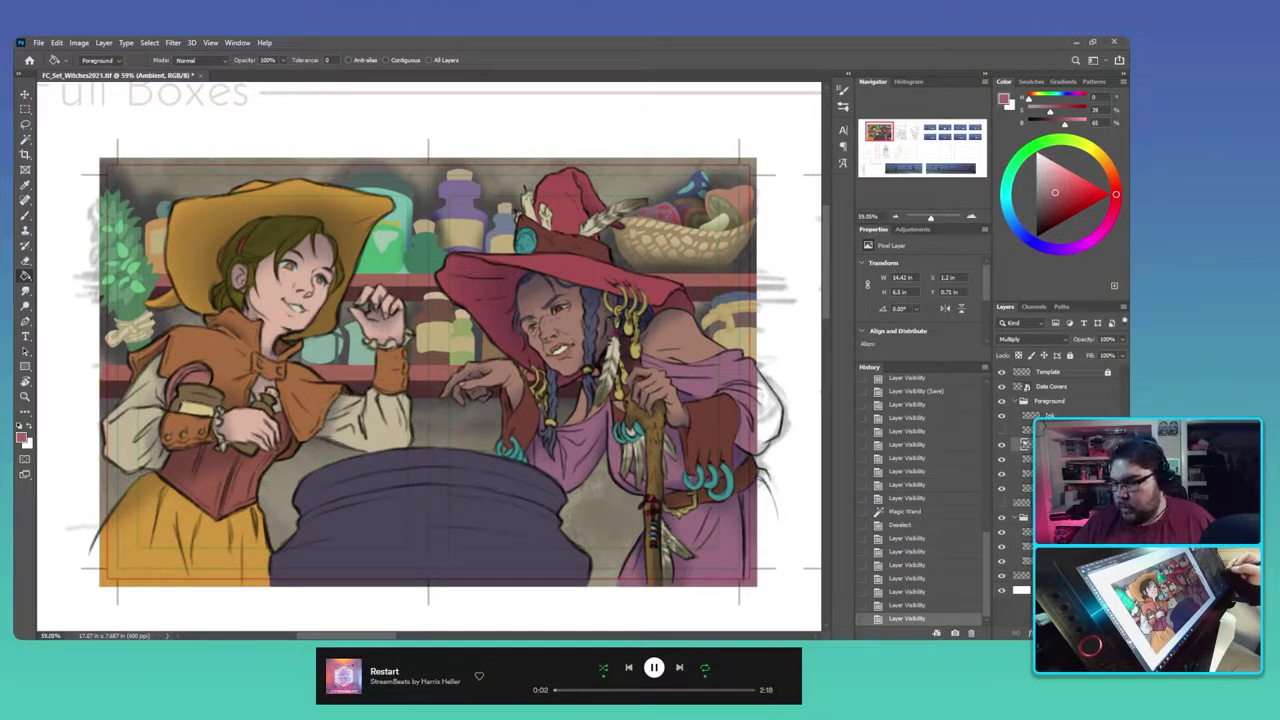
key("l")
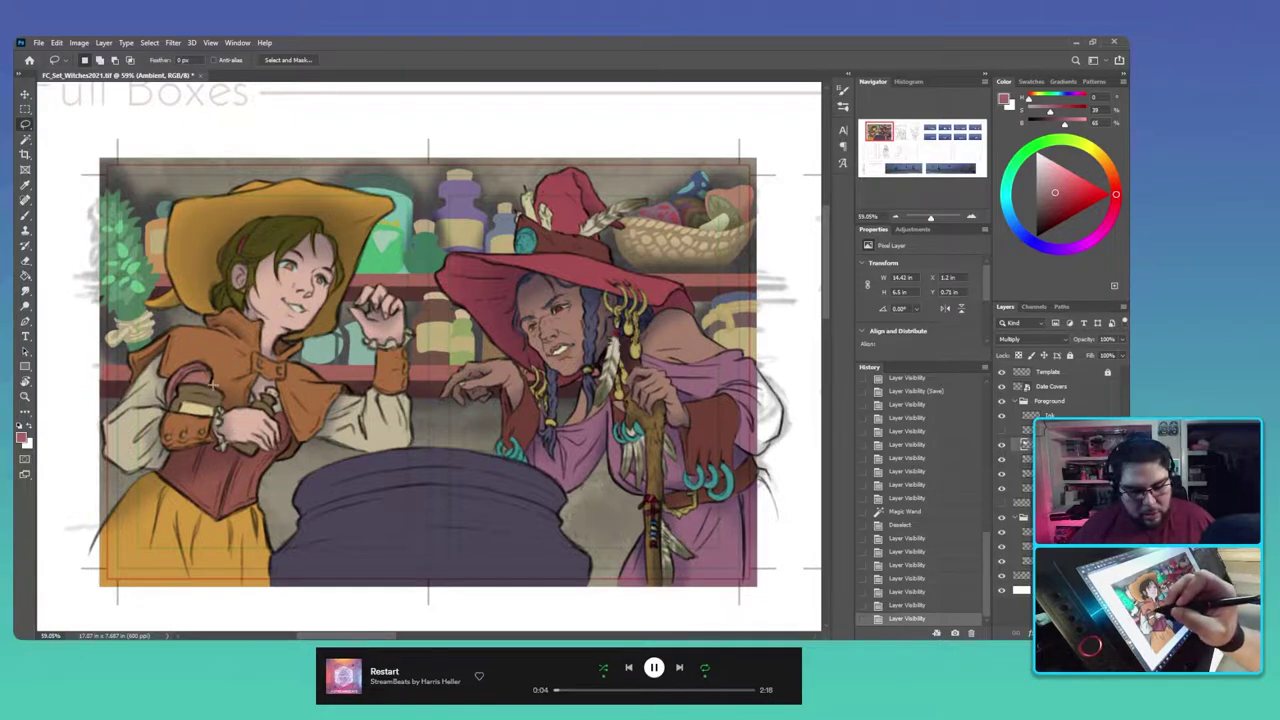
mouse_move(211, 385)
left_mouse_down()
mouse_move(180, 386)
mouse_move(168, 402)
mouse_move(180, 368)
mouse_move(212, 372)
mouse_move(211, 384)
left_mouse_up()
key("w")
left_click(1028, 473)
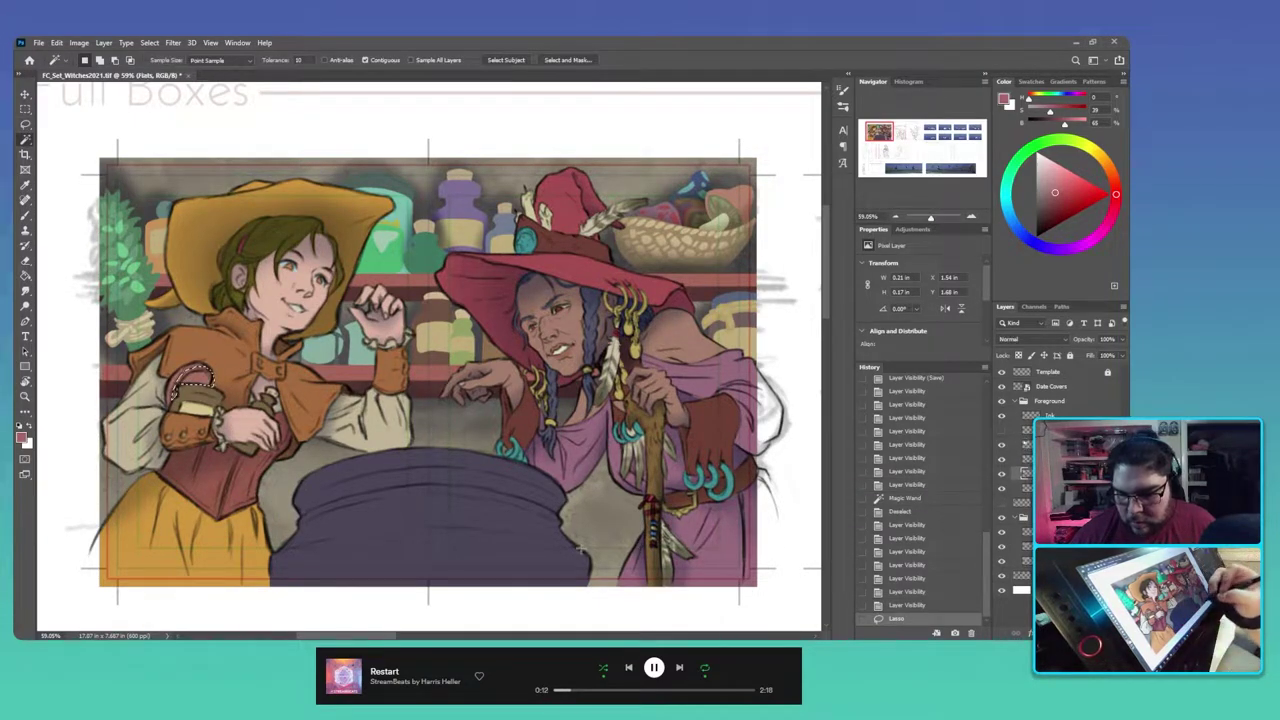
left_click(210, 383, "alt")
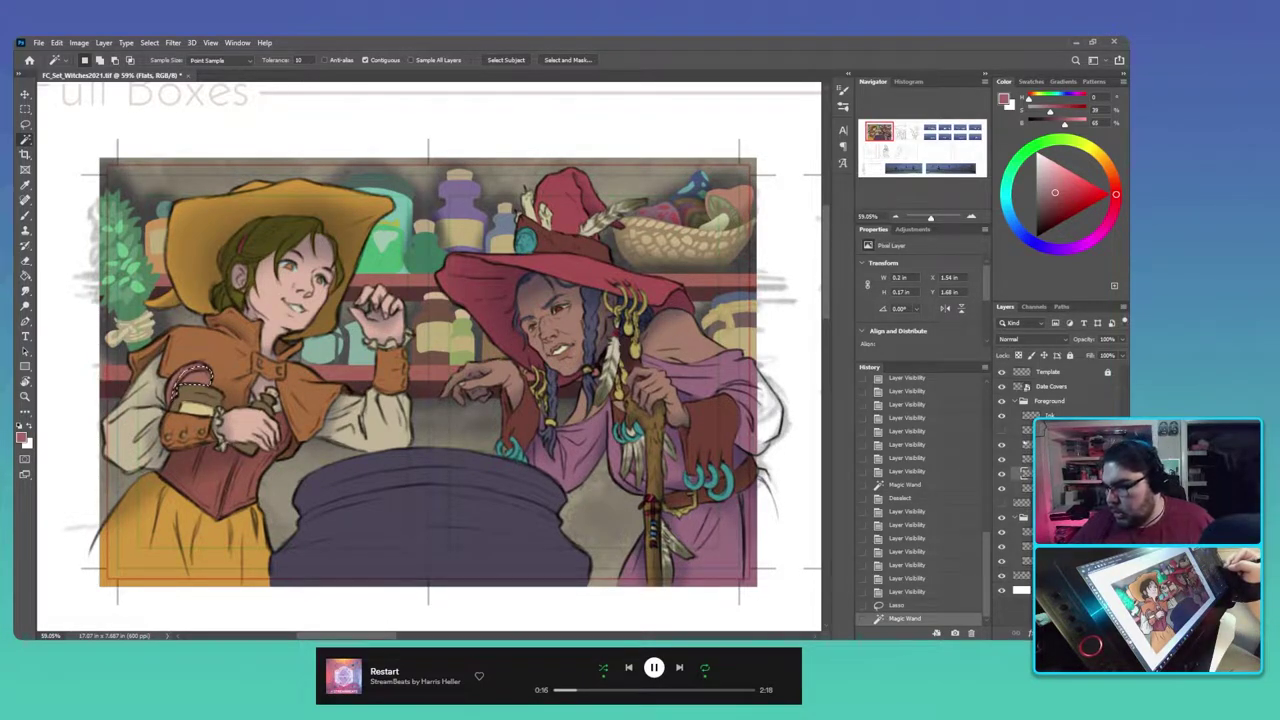
Step: On the Ambient layer, brush the selected loop with dark blue sampled from the Shading swatch, using a larger brush, and deselect
left_click(1028, 444)
key("b")
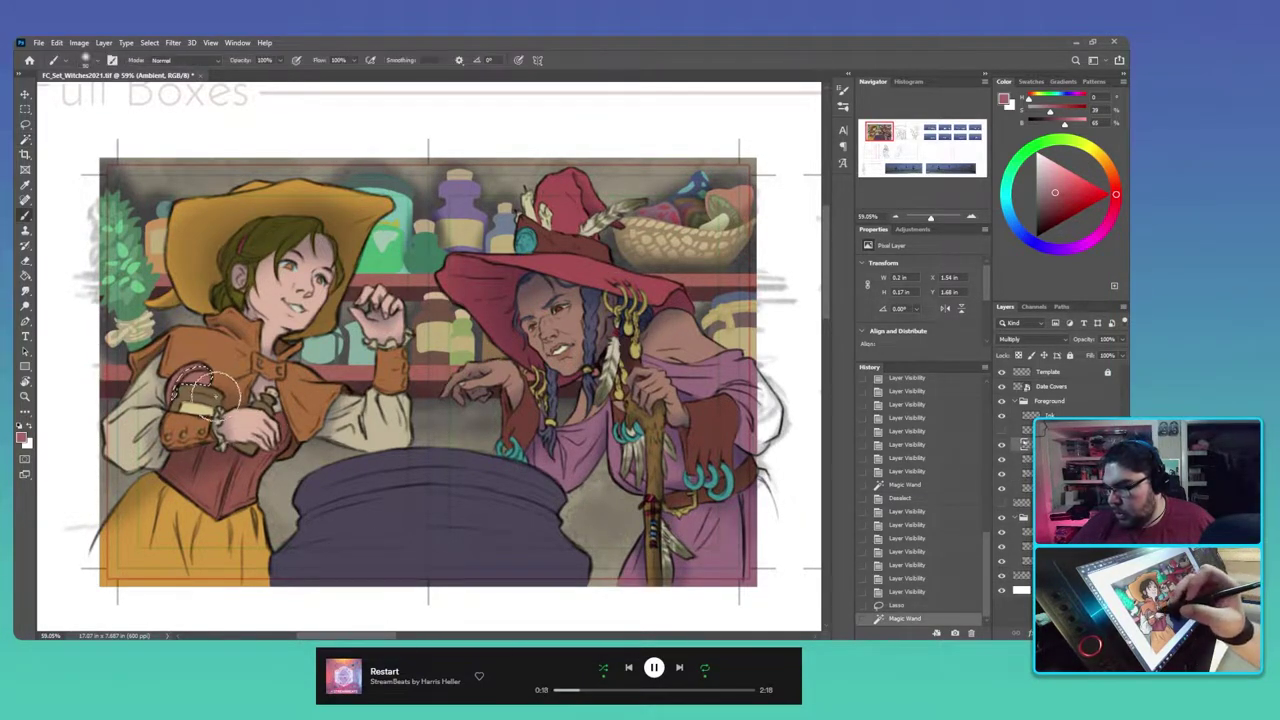
left_click(1001, 430)
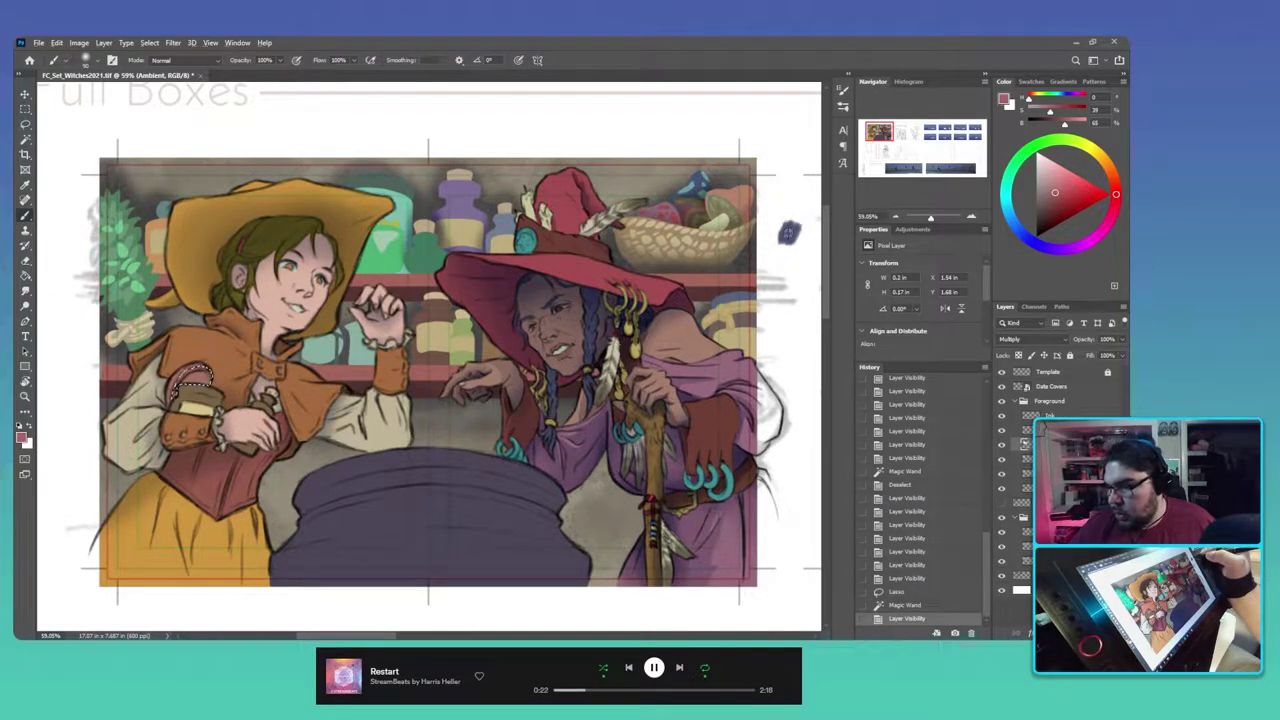
left_click(789, 232, "alt")
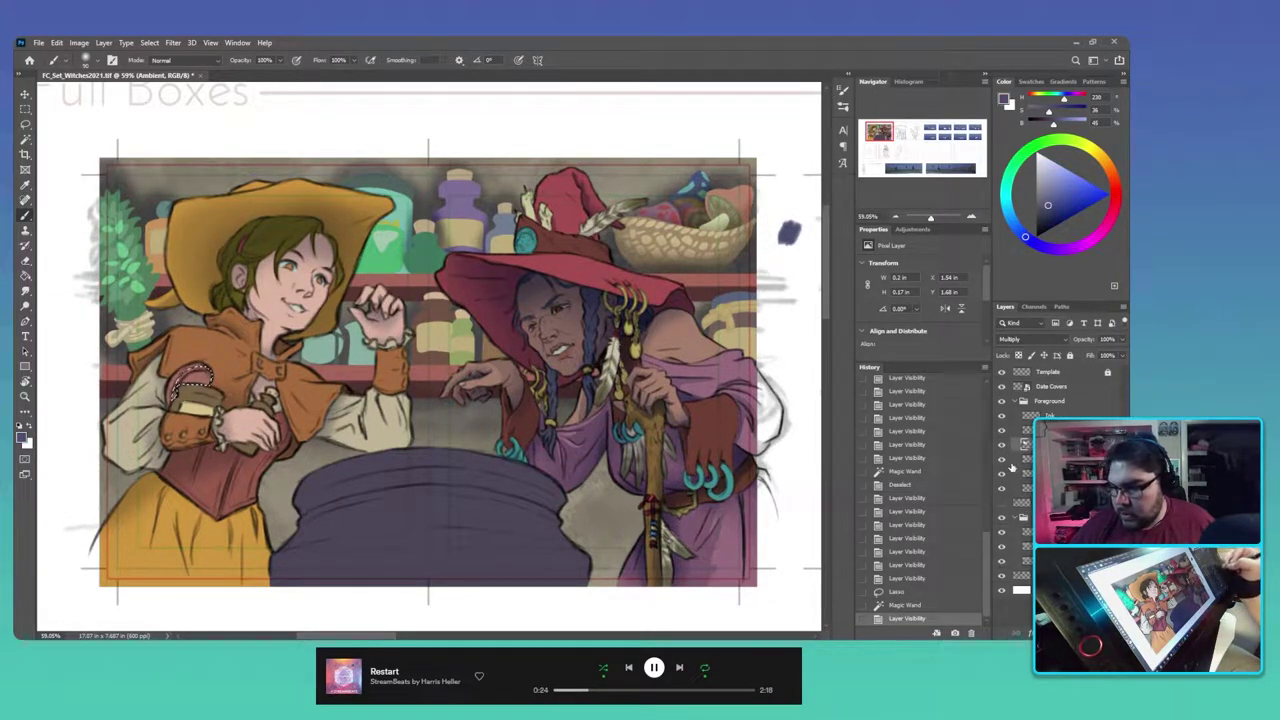
left_click(1001, 430)
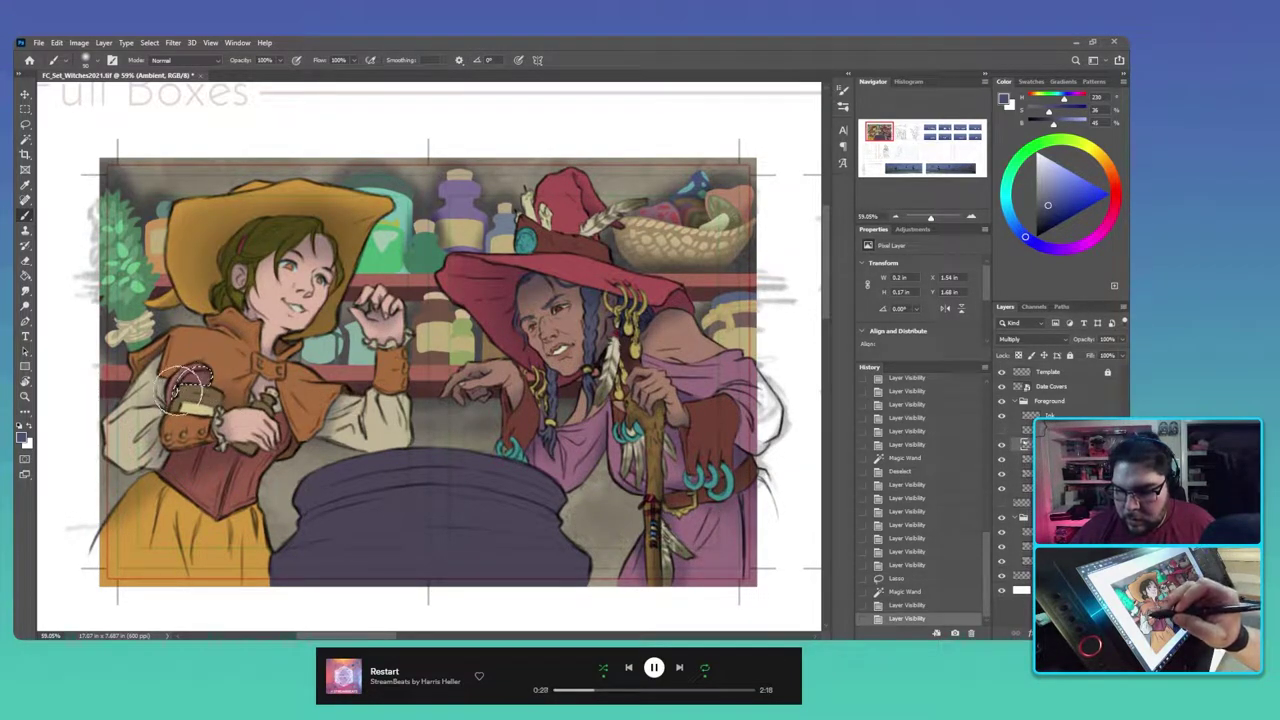
left_click_drag(196, 386, 206, 405)
key("ctrl+z")
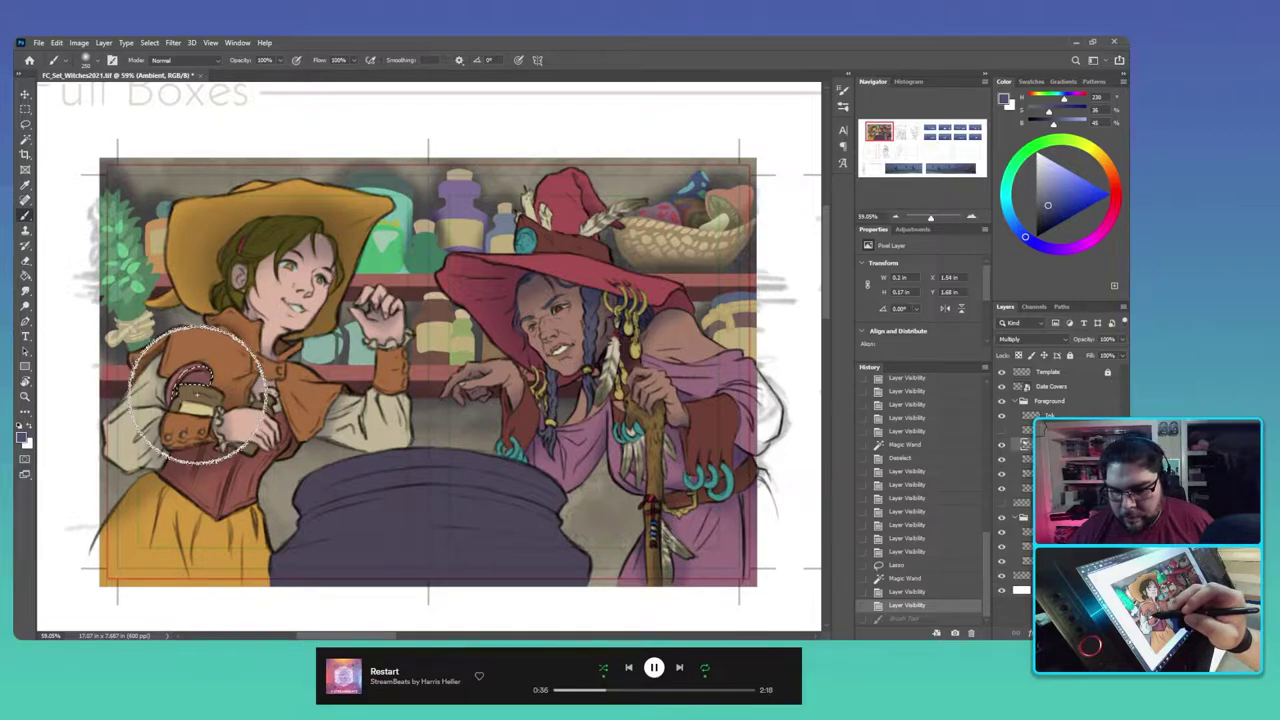
left_click_drag(216, 393, 236, 418)
key("ctrl+d")
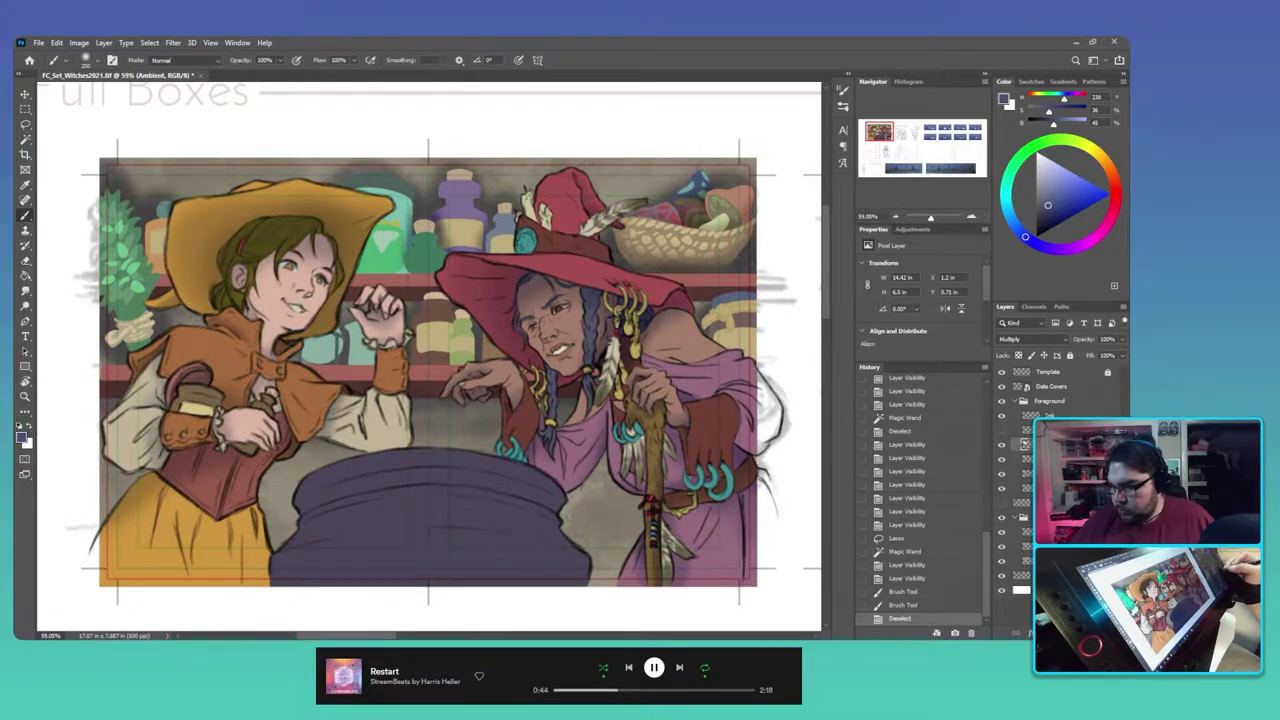
Step: Select the cauldron from the Flats layer with the Magic Wand and make the Ambient layer active again
left_click(1048, 473)
key("w")
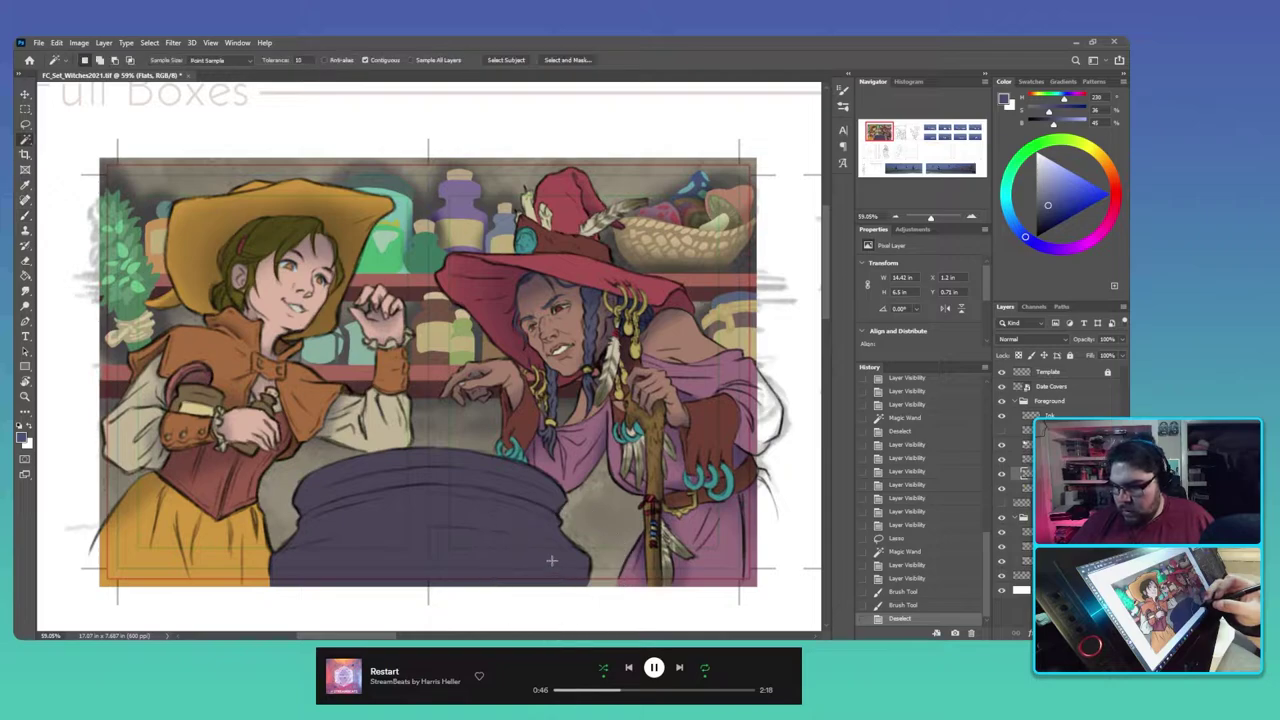
left_click(551, 561)
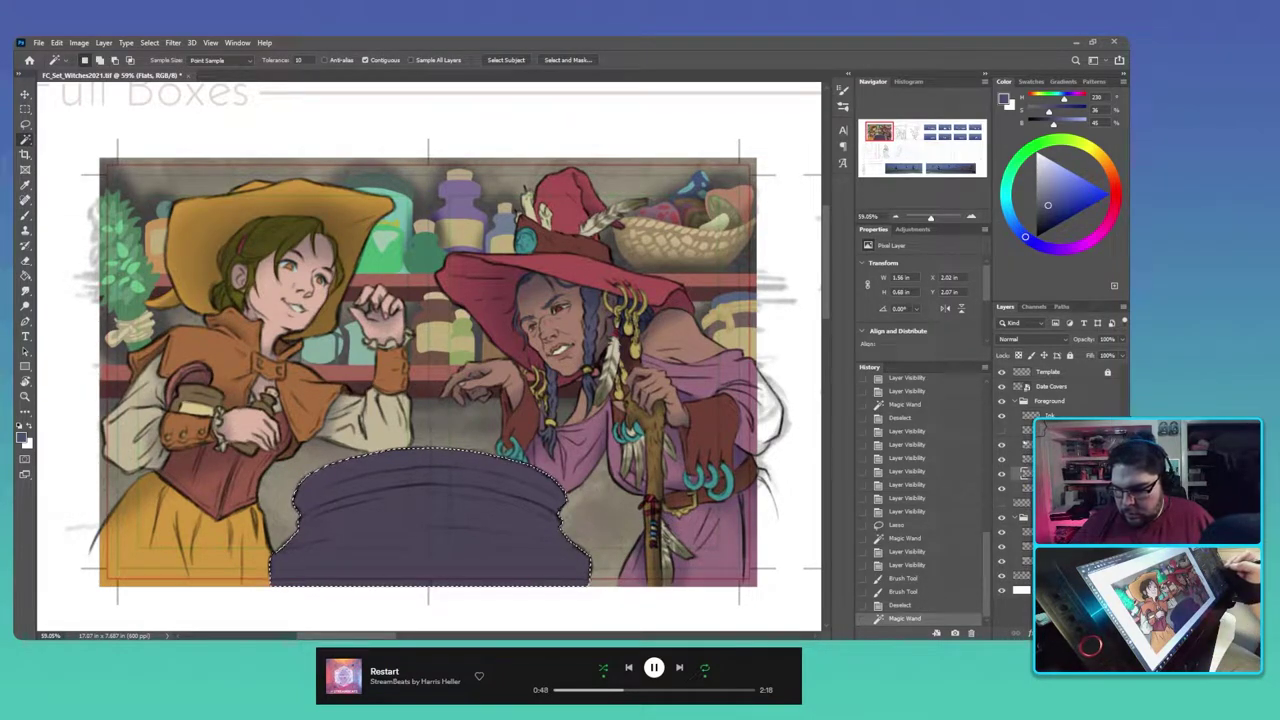
left_click(1048, 444)
key("l")
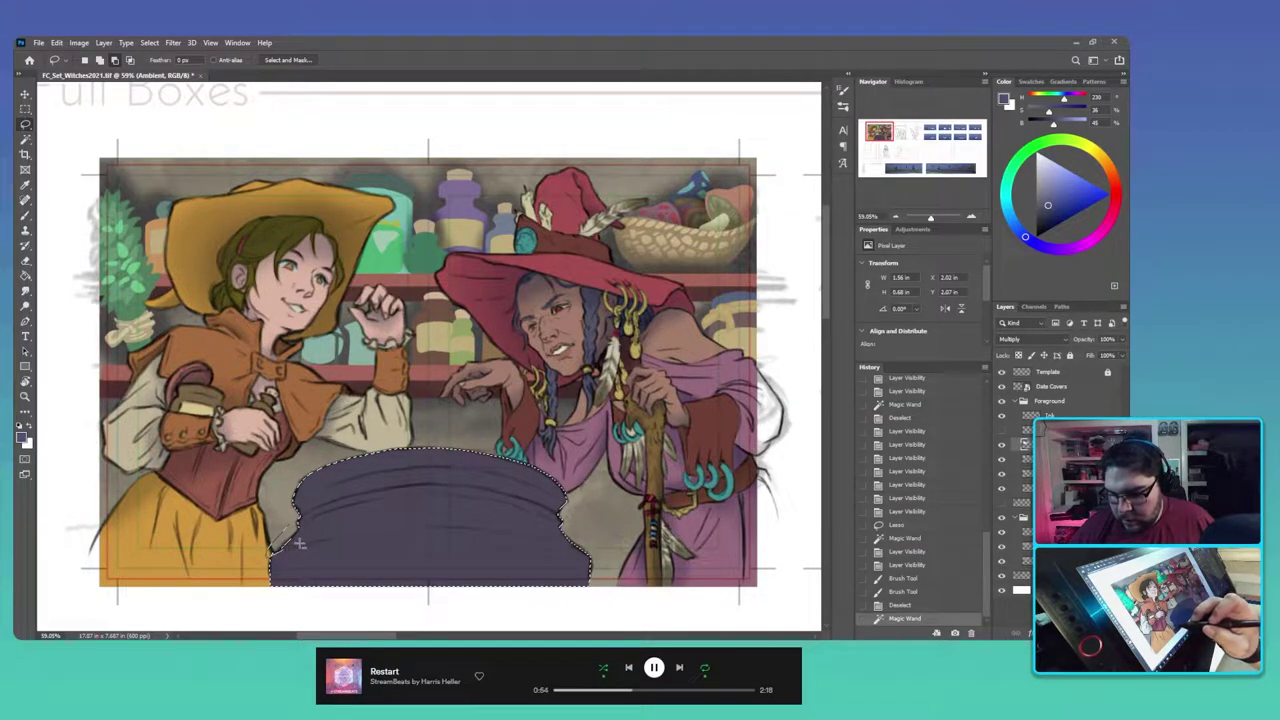
Step: Subtract the cauldron's shoulder band and top rim from the selection with freehand lasso outlines following its curved contours
mouse_move(272, 551)
left_mouse_down()
mouse_move(439, 530)
mouse_move(491, 510)
mouse_move(485, 531)
mouse_move(607, 554)
mouse_move(606, 536)
mouse_move(518, 509)
left_mouse_up()
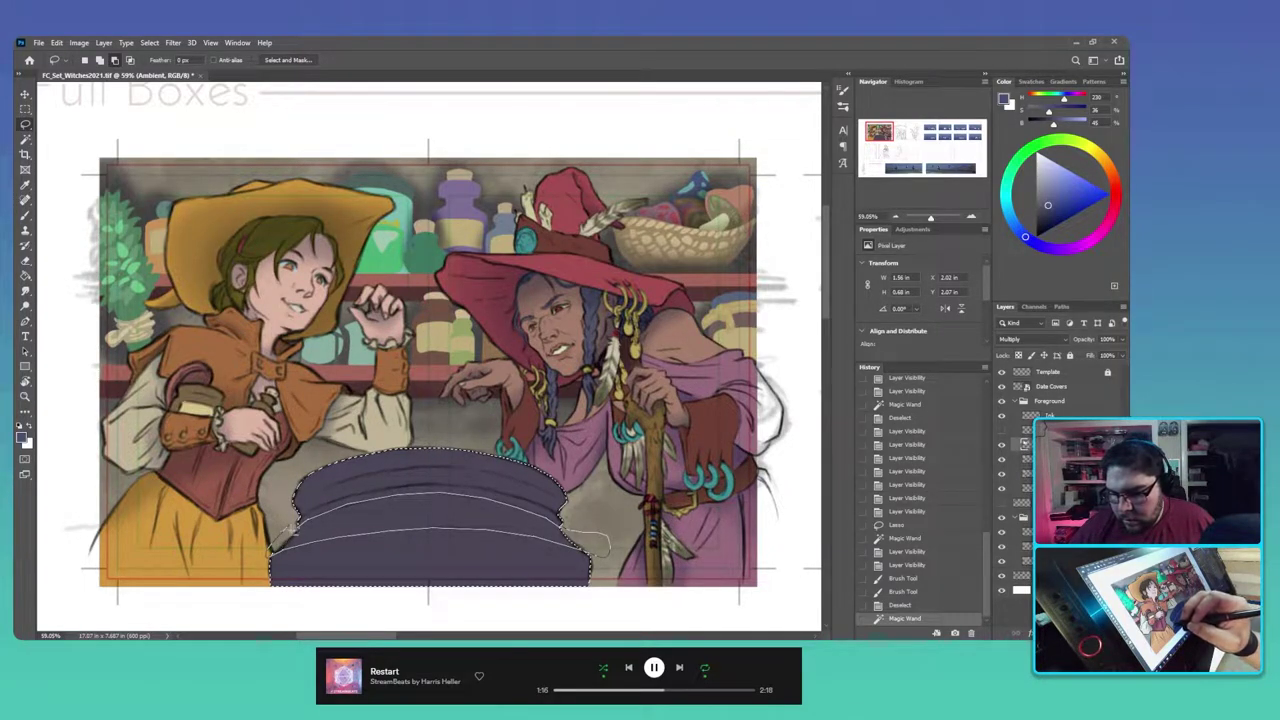
left_click_drag(605, 548, 600, 566)
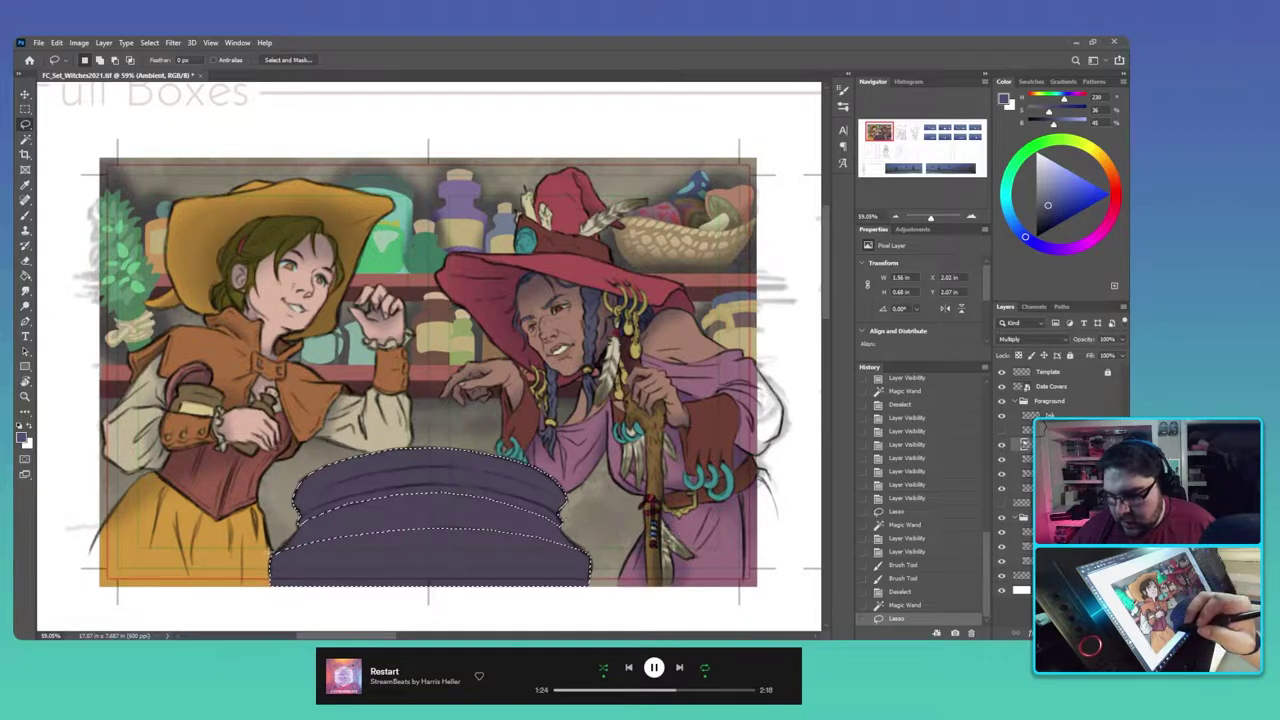
left_click_drag(298, 465, 283, 491, "alt")
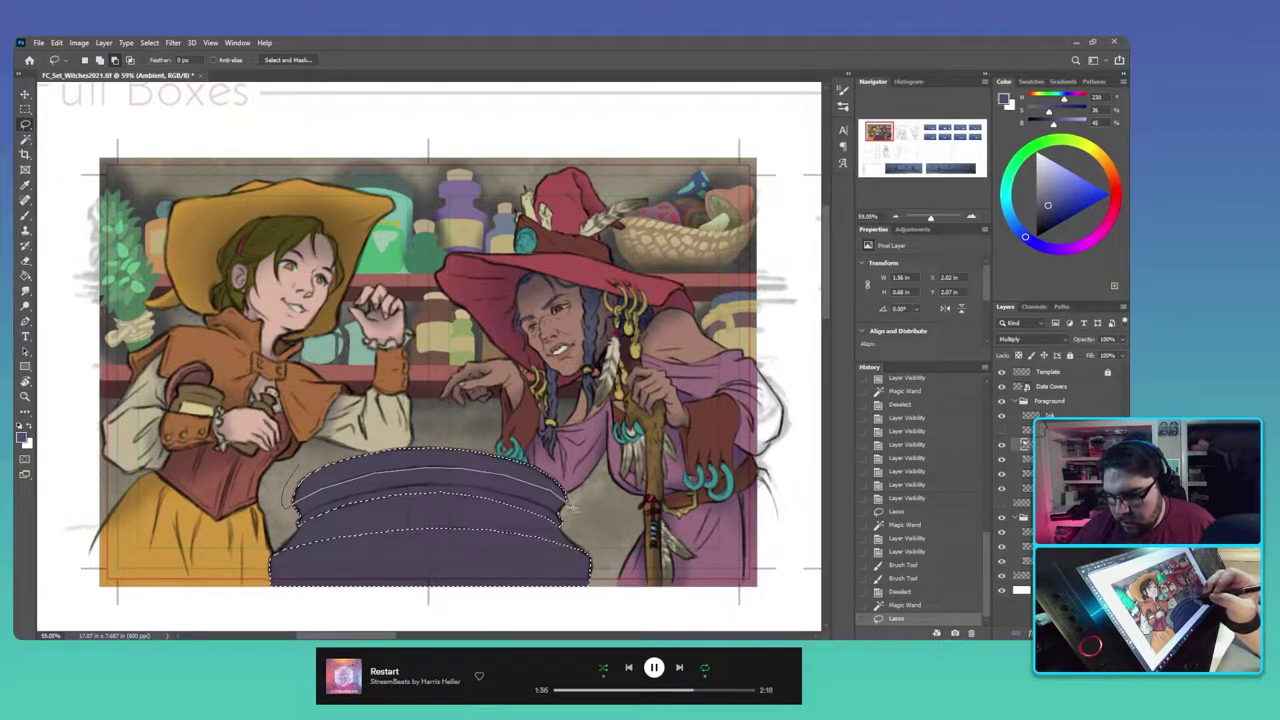
mouse_move(575, 505)
left_mouse_down()
mouse_move(553, 442)
mouse_move(330, 436)
left_mouse_up()
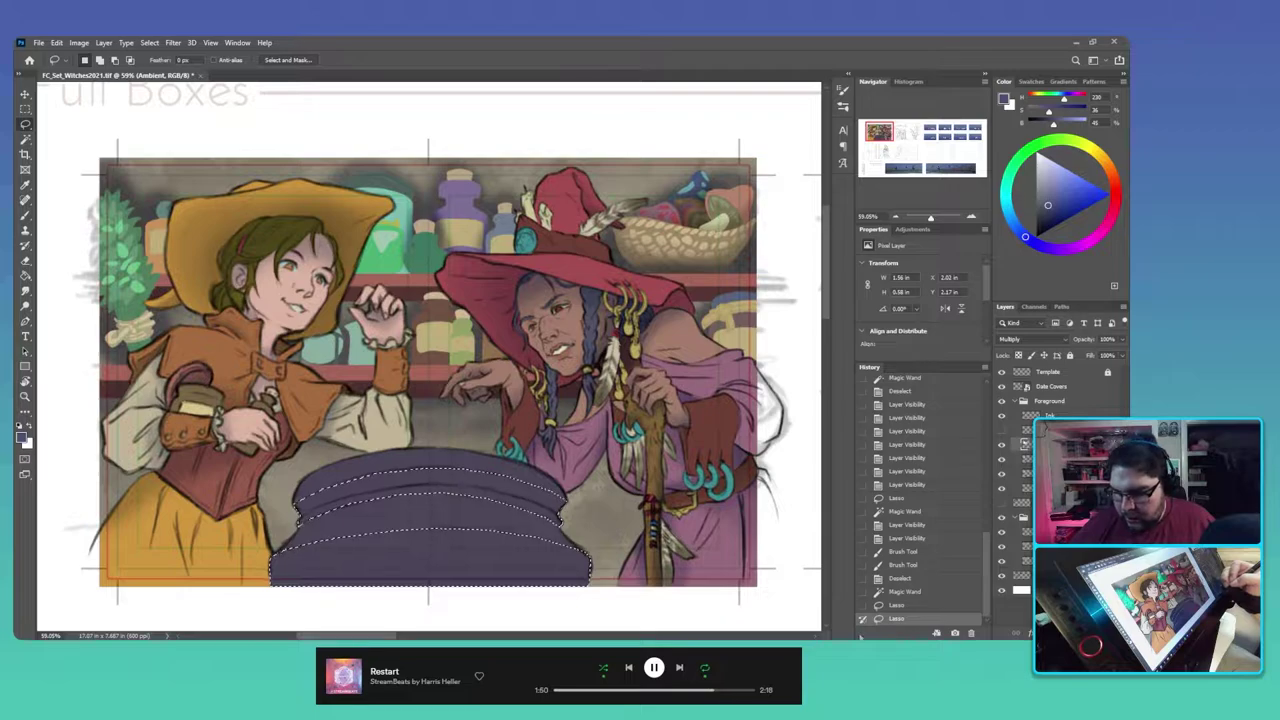
Step: Brush dark blue shading over the selected neck and lower body of the cauldron with a much larger brush, and check it without the selection outline
key("b")
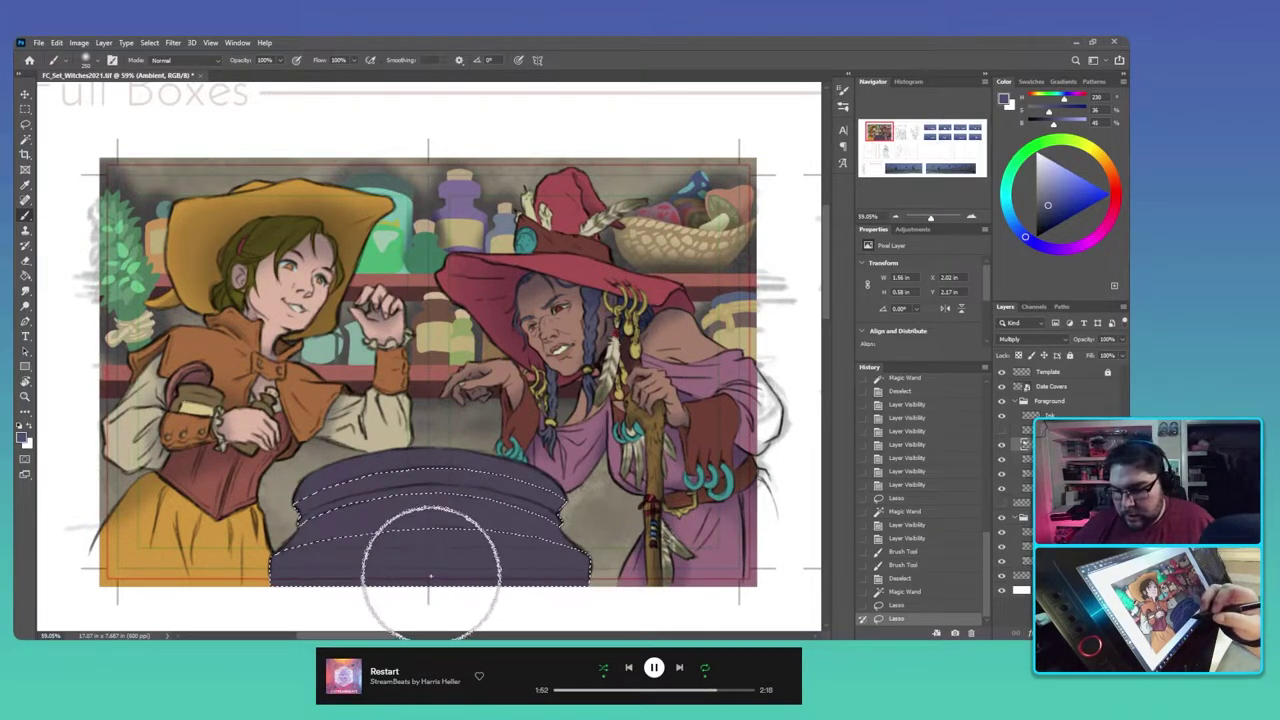
key("bracketright")
key("bracketright")
key("bracketright")
key("bracketright")
key("bracketright")
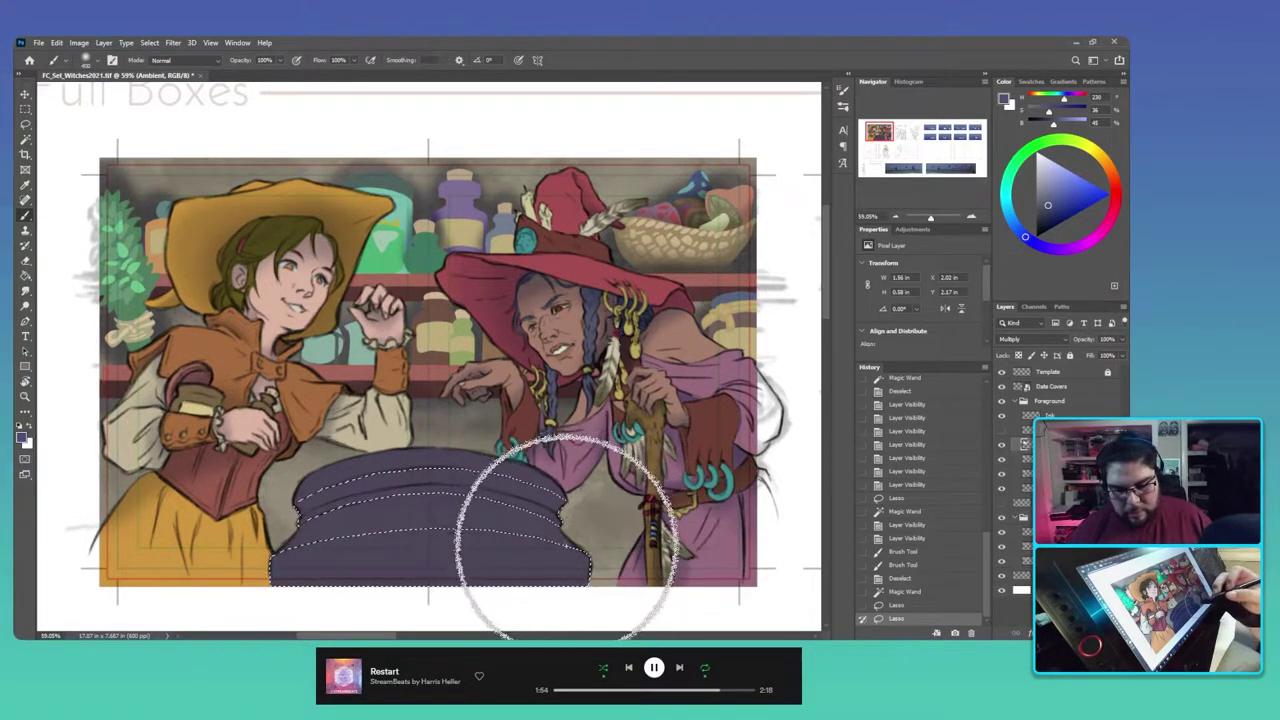
key("bracketright")
key("bracketright")
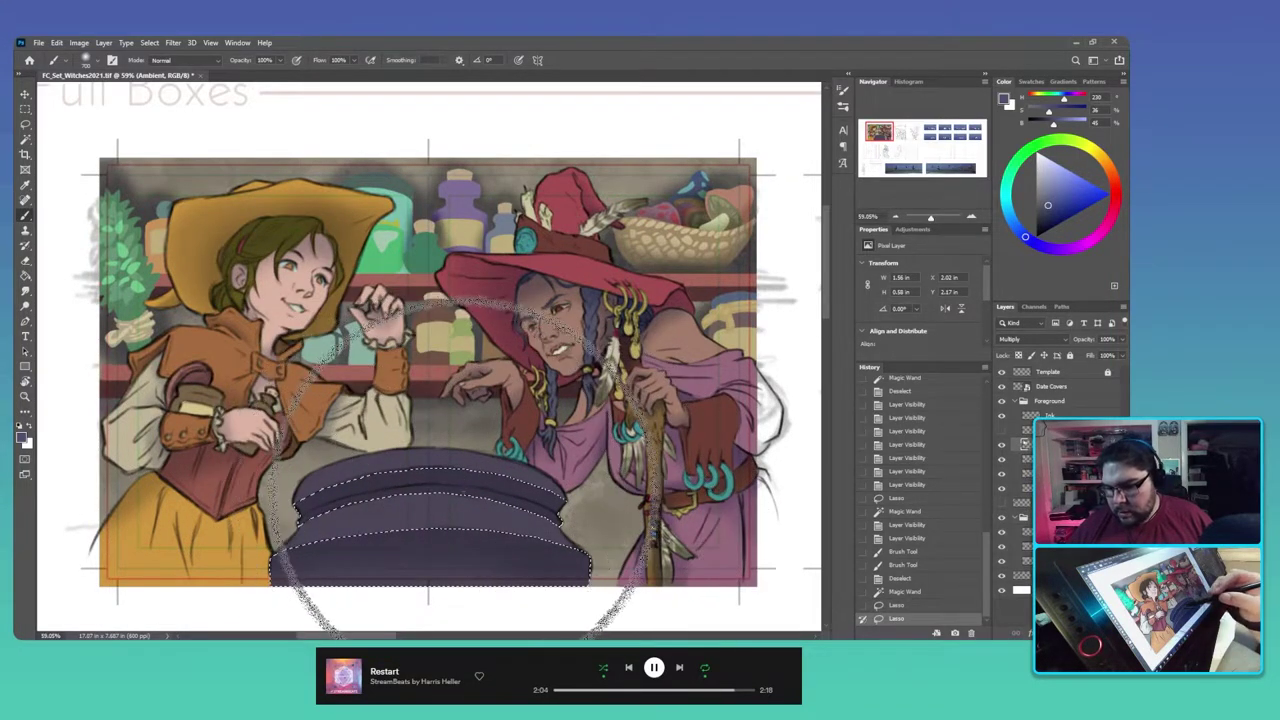
mouse_move(446, 586)
left_mouse_down()
mouse_move(276, 582)
mouse_move(268, 618)
left_mouse_up()
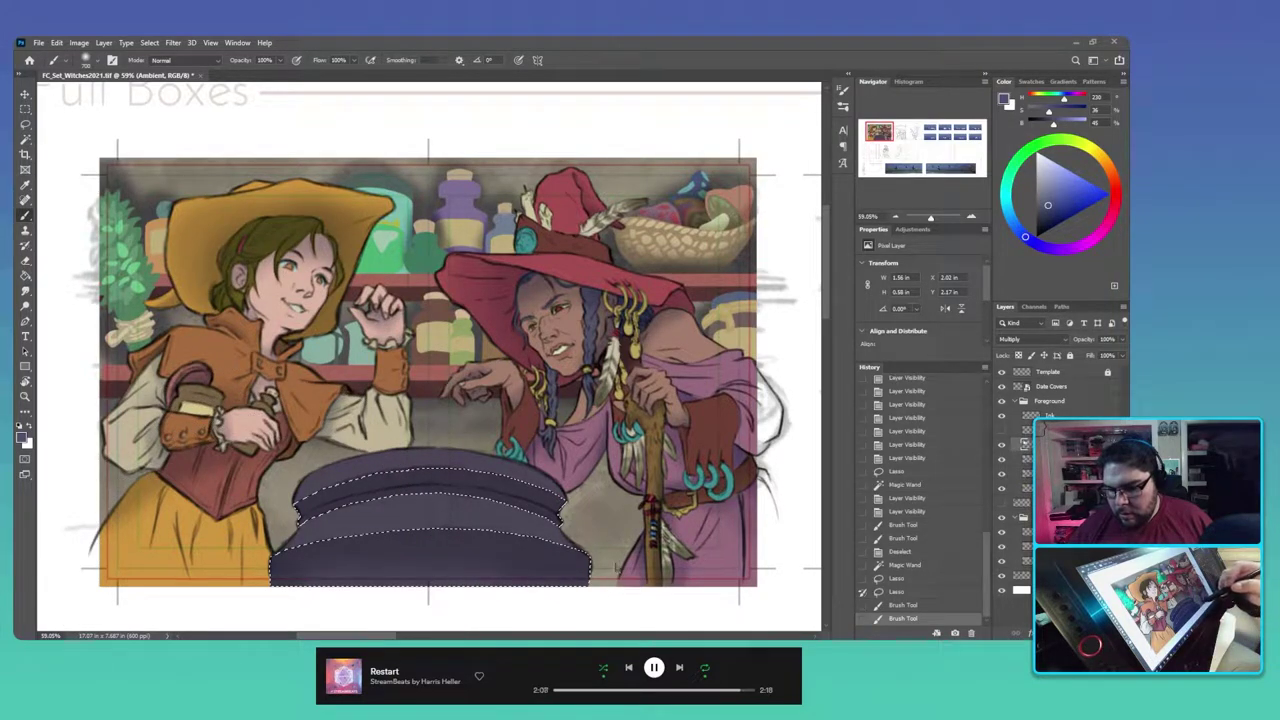
key("ctrl+d")
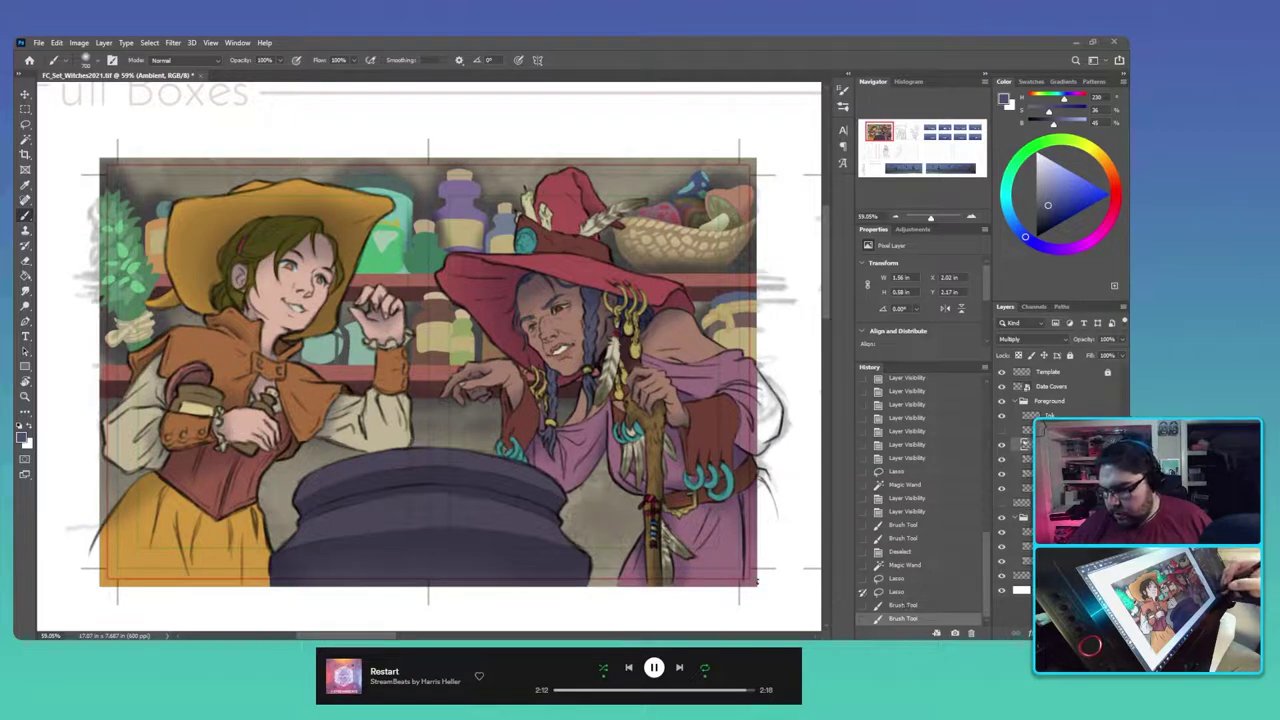
left_click(905, 618)
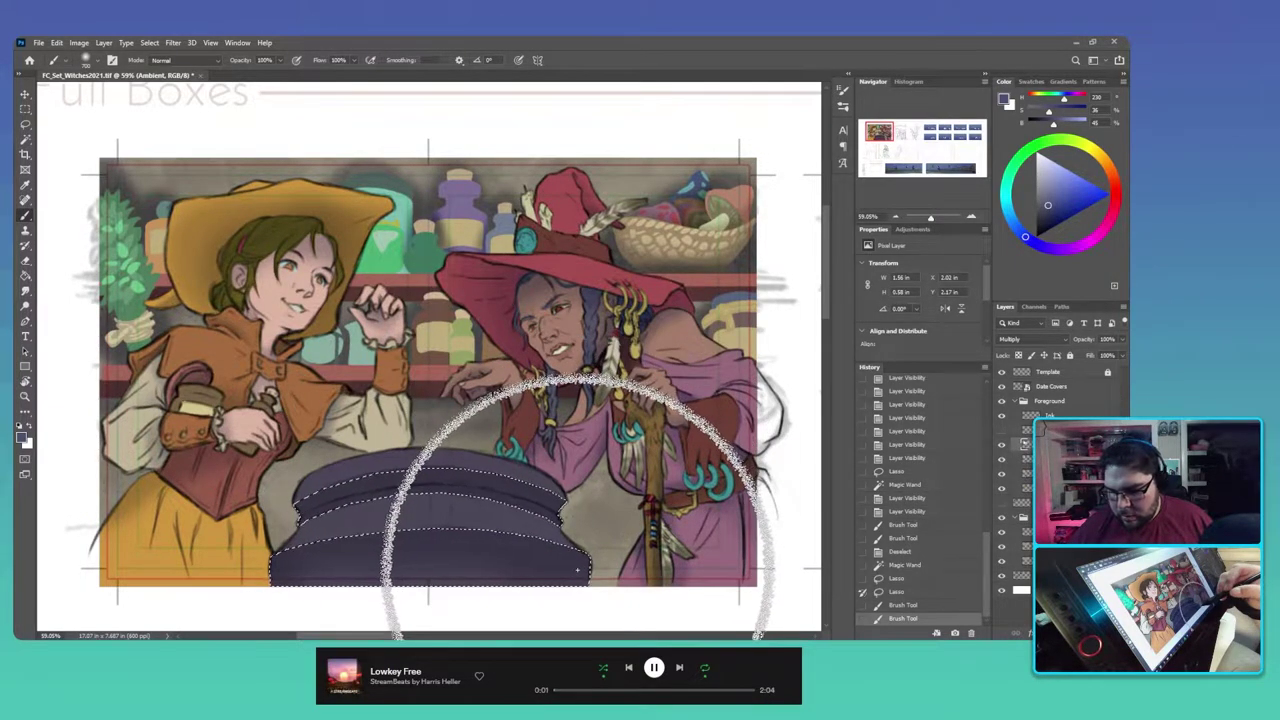
Step: Brush white over the cauldron's selected bands to lighten the shading, and restore the neck band with the History Brush
key("x")
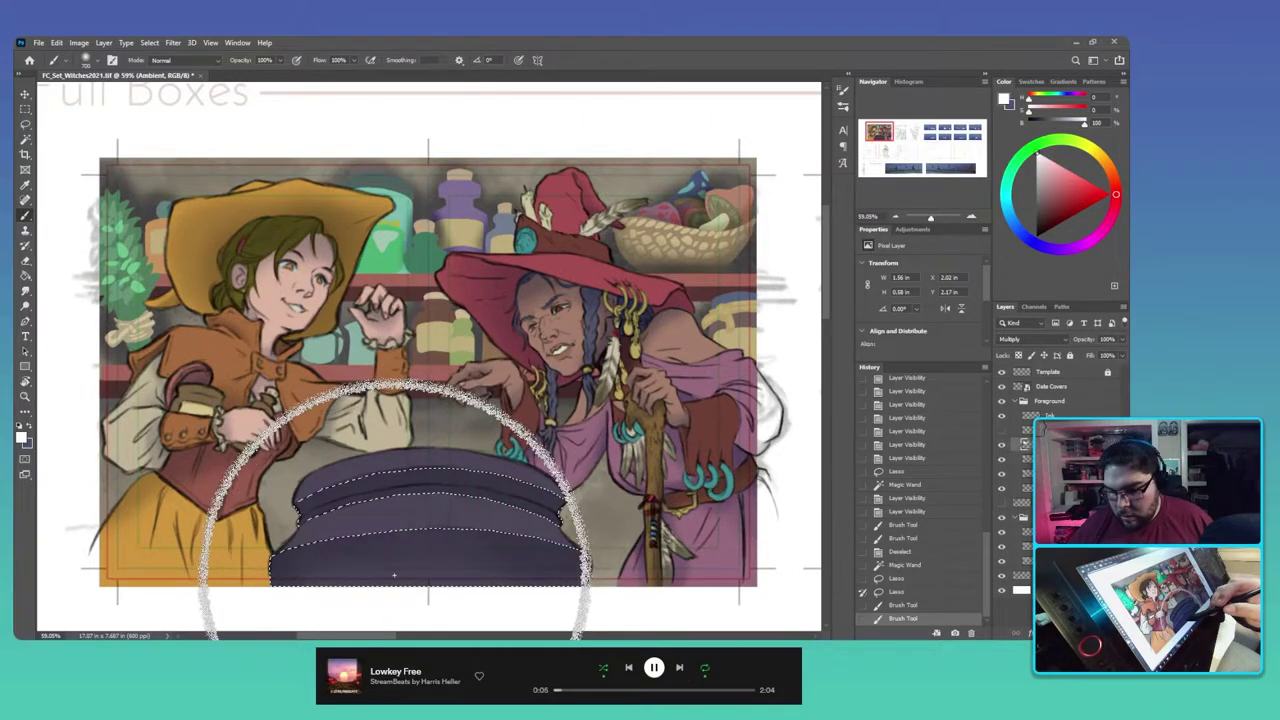
mouse_move(454, 574)
left_mouse_down()
mouse_move(400, 598)
mouse_move(463, 598)
mouse_move(416, 597)
mouse_move(434, 572)
mouse_move(457, 571)
left_mouse_up()
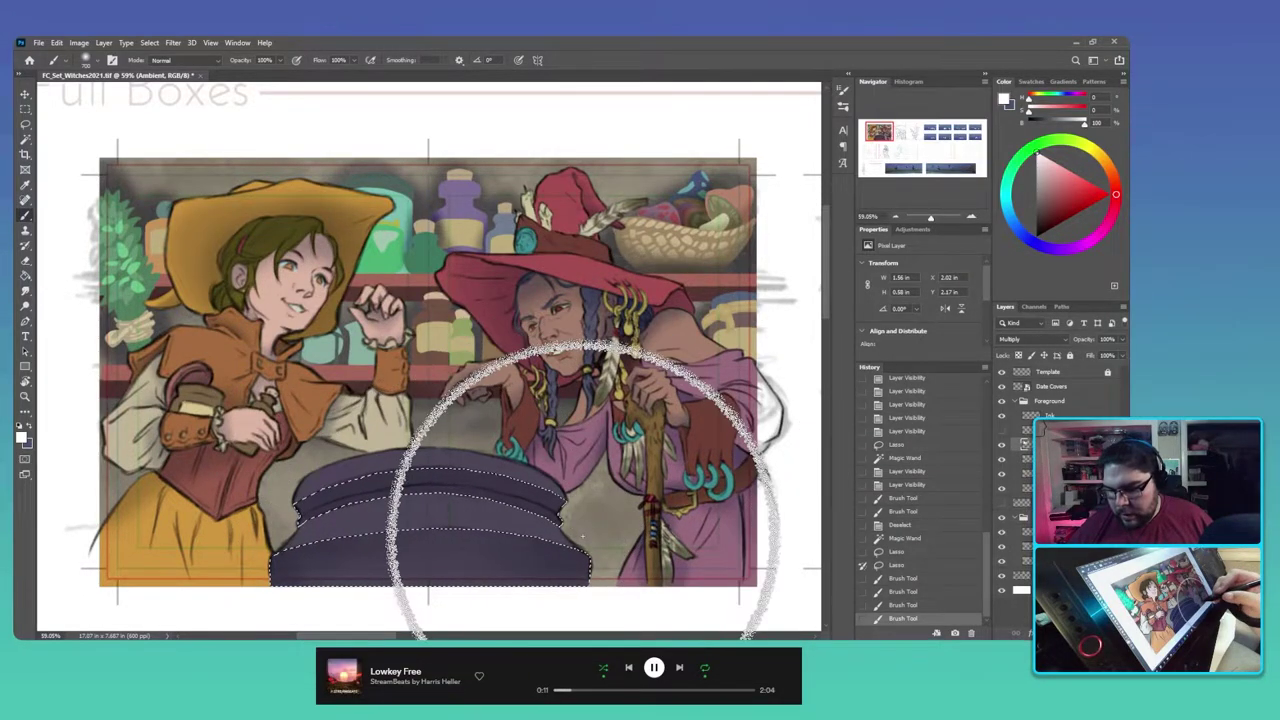
key("y")
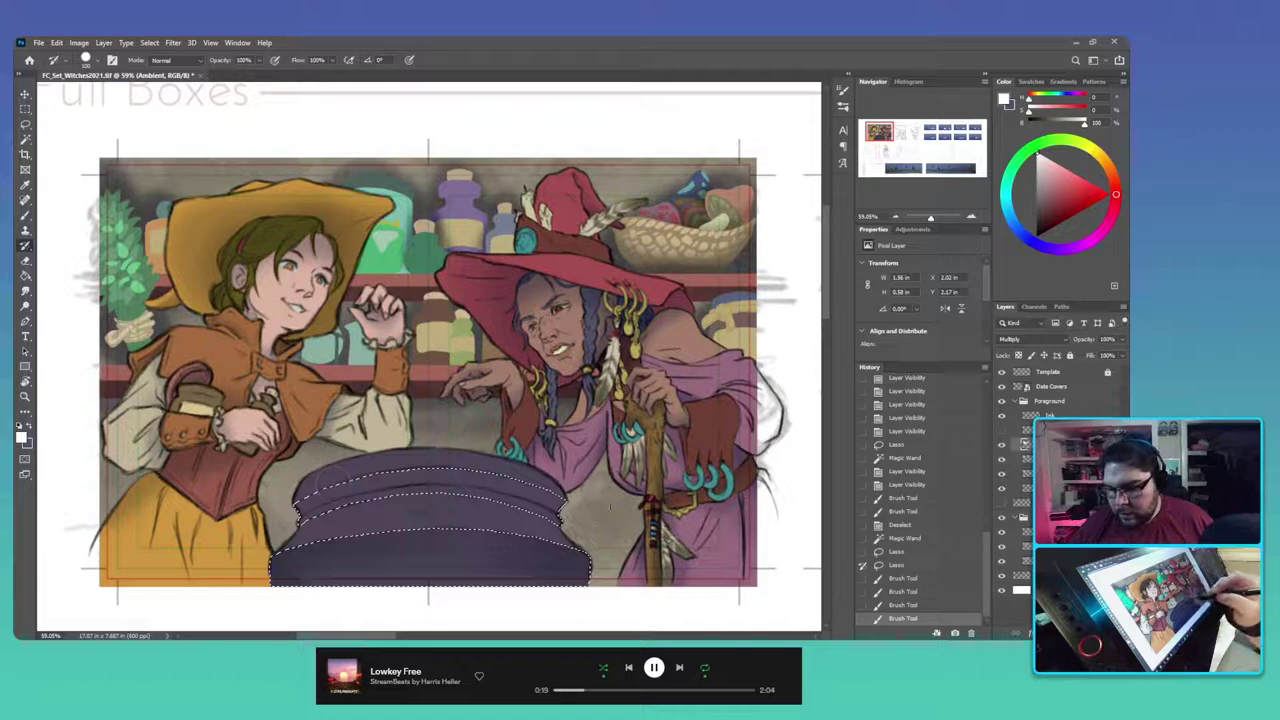
mouse_move(475, 467)
left_mouse_down()
mouse_move(548, 418)
mouse_move(570, 520)
left_mouse_up()
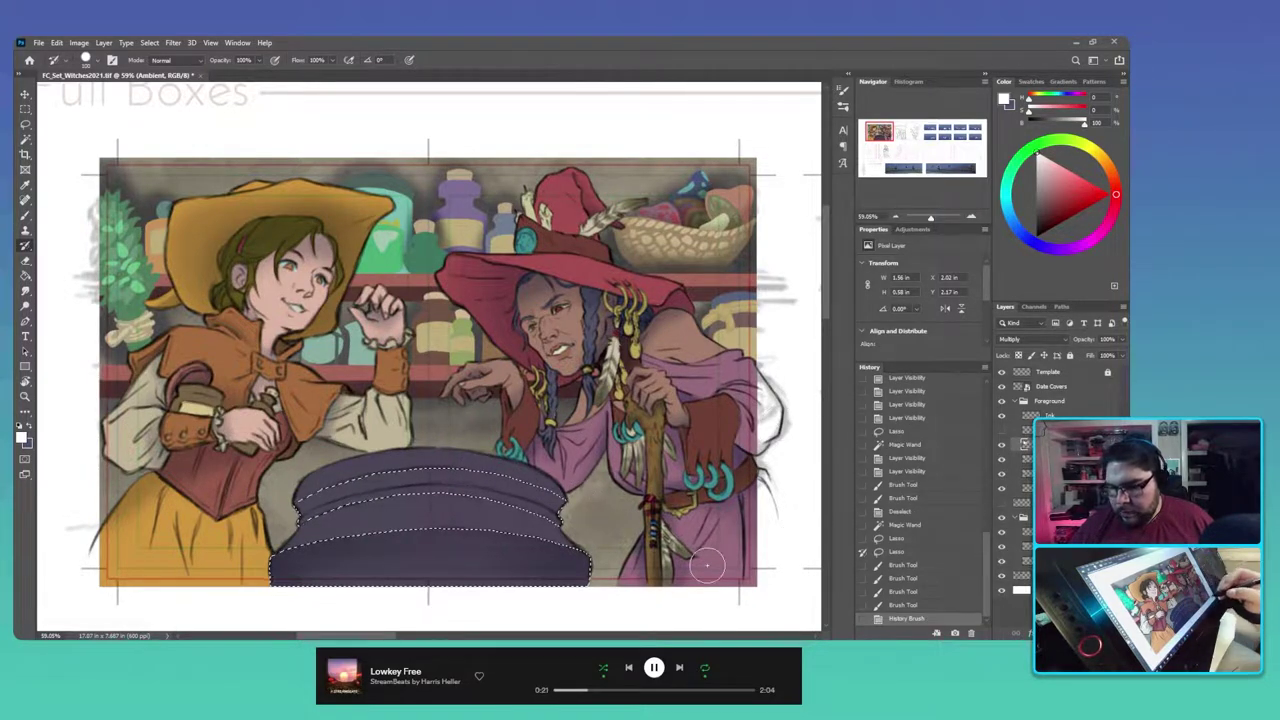
Step: Lasso the cauldron's lower body out of the selection and set the resulting history state as the History Brush source
key("l")
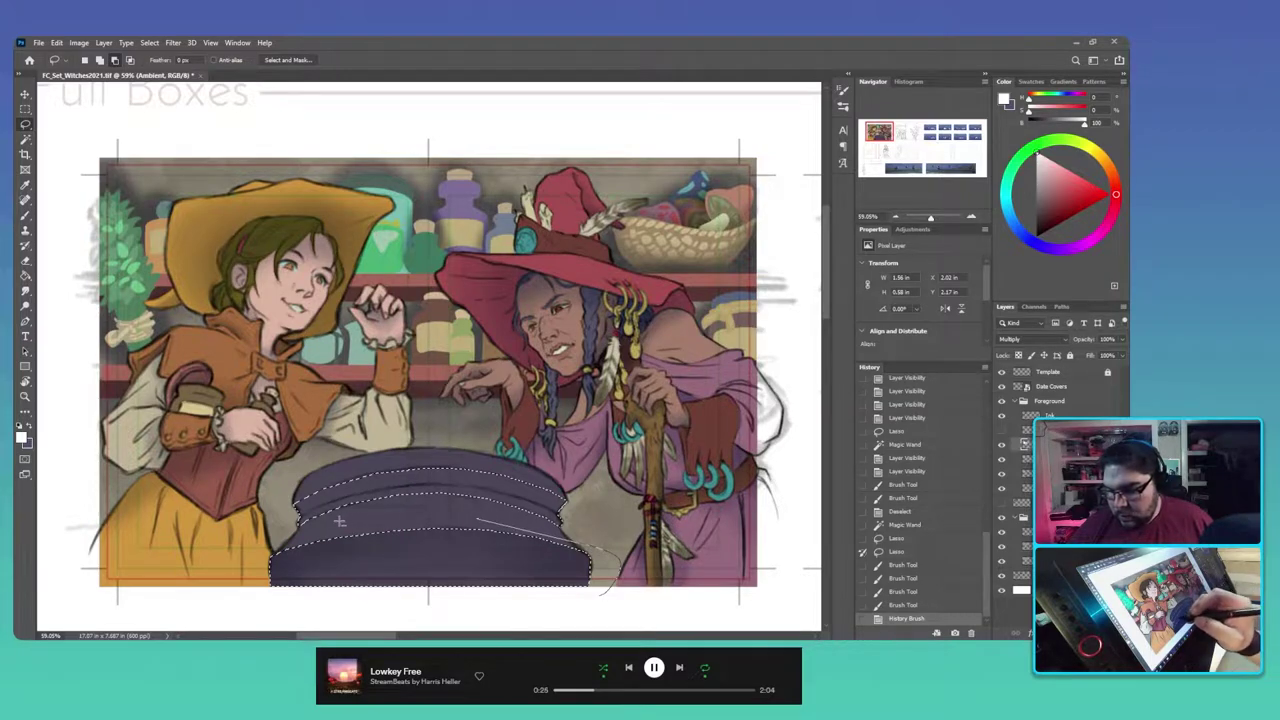
mouse_move(227, 578)
left_mouse_down()
mouse_move(538, 624)
mouse_move(606, 592)
left_mouse_up()
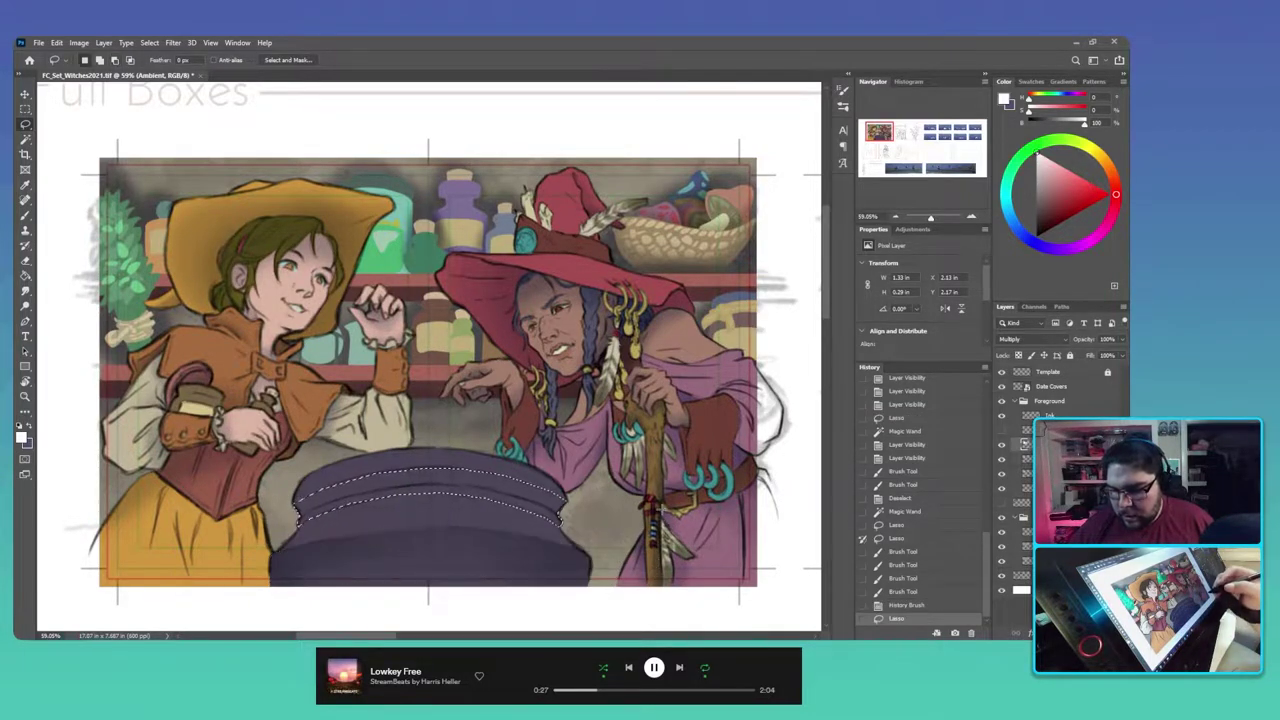
left_click(863, 618)
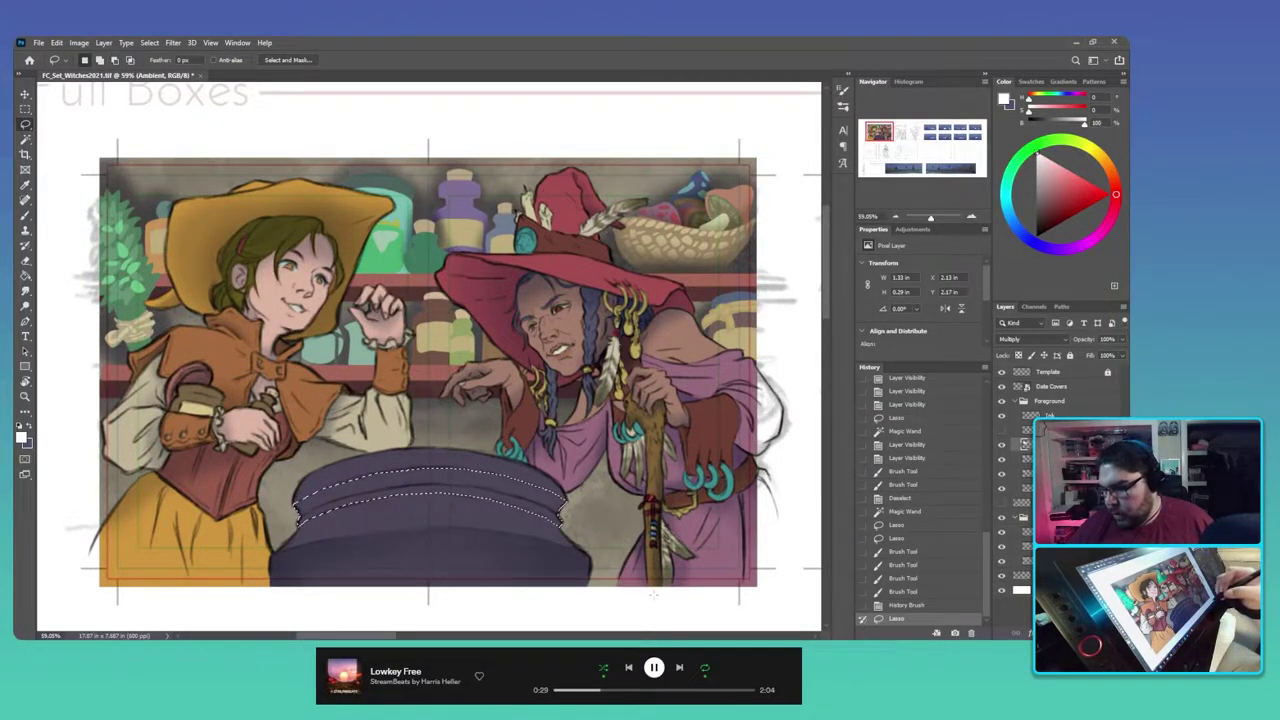
Step: Reduce the brush to a small size and paint white along the lower edge of the selected cauldron neck band
key("y")
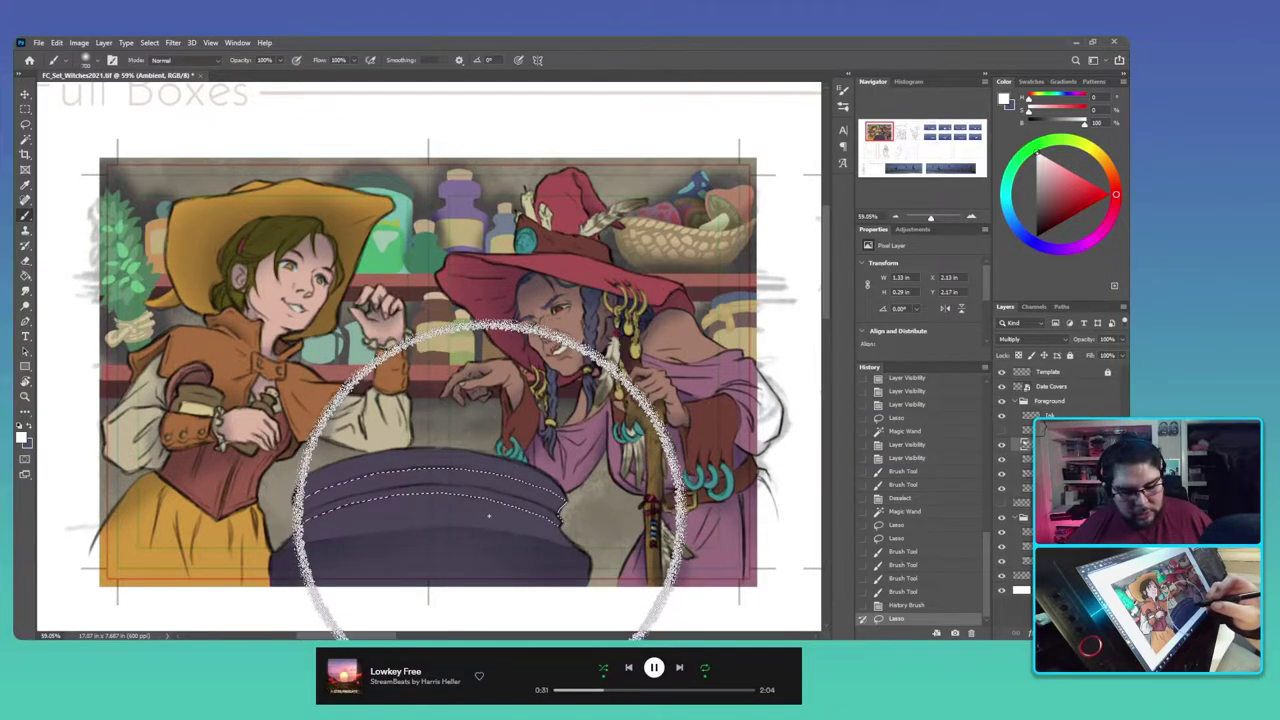
key("bracketleft")
key("bracketleft")
key("bracketleft")
key("bracketleft")
key("bracketleft")
key("bracketleft")
key("bracketleft")
key("bracketleft")
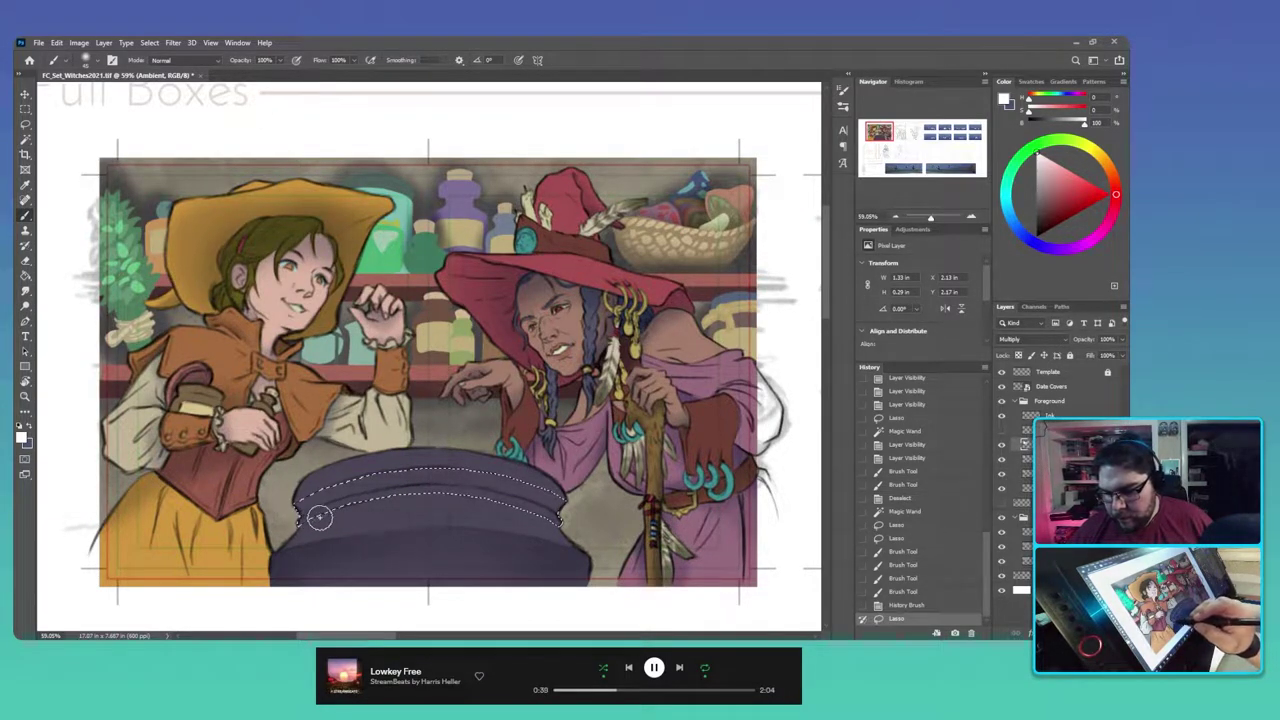
left_click_drag(348, 507, 353, 554)
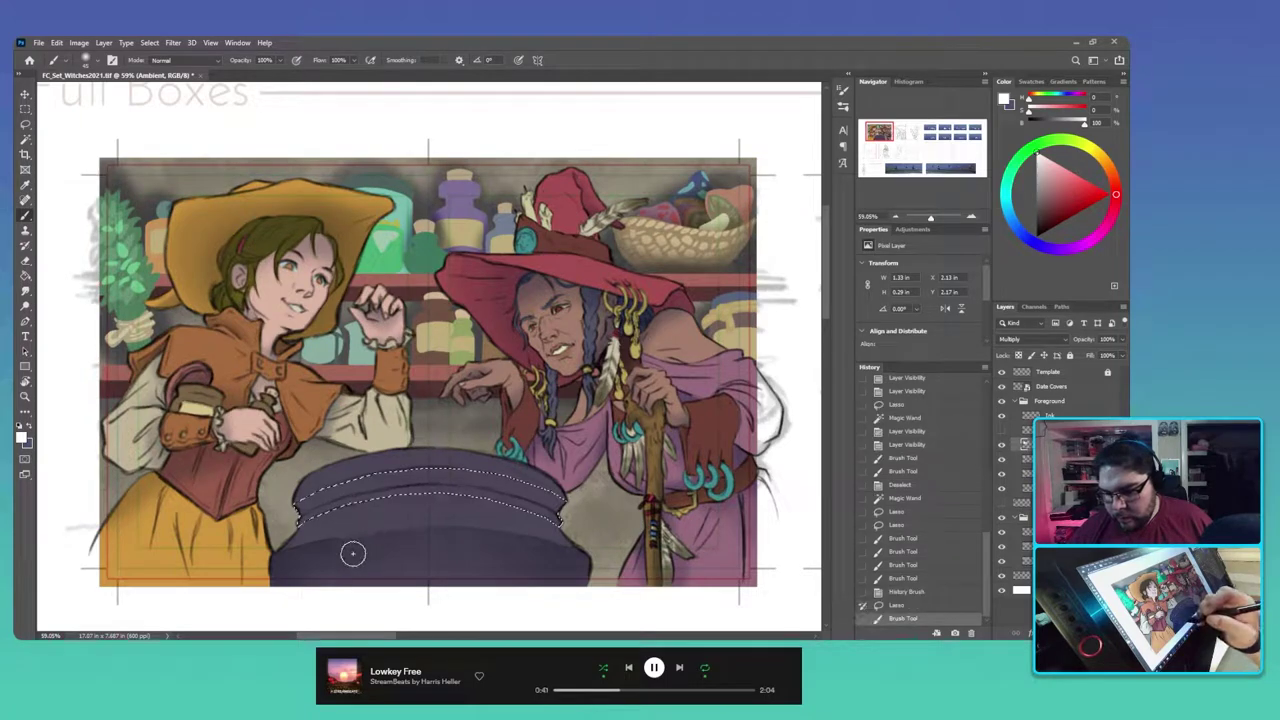
Step: Switch back to dark blue, undo a trial stroke and shade the right end of the cauldron's neck crease
key("x")
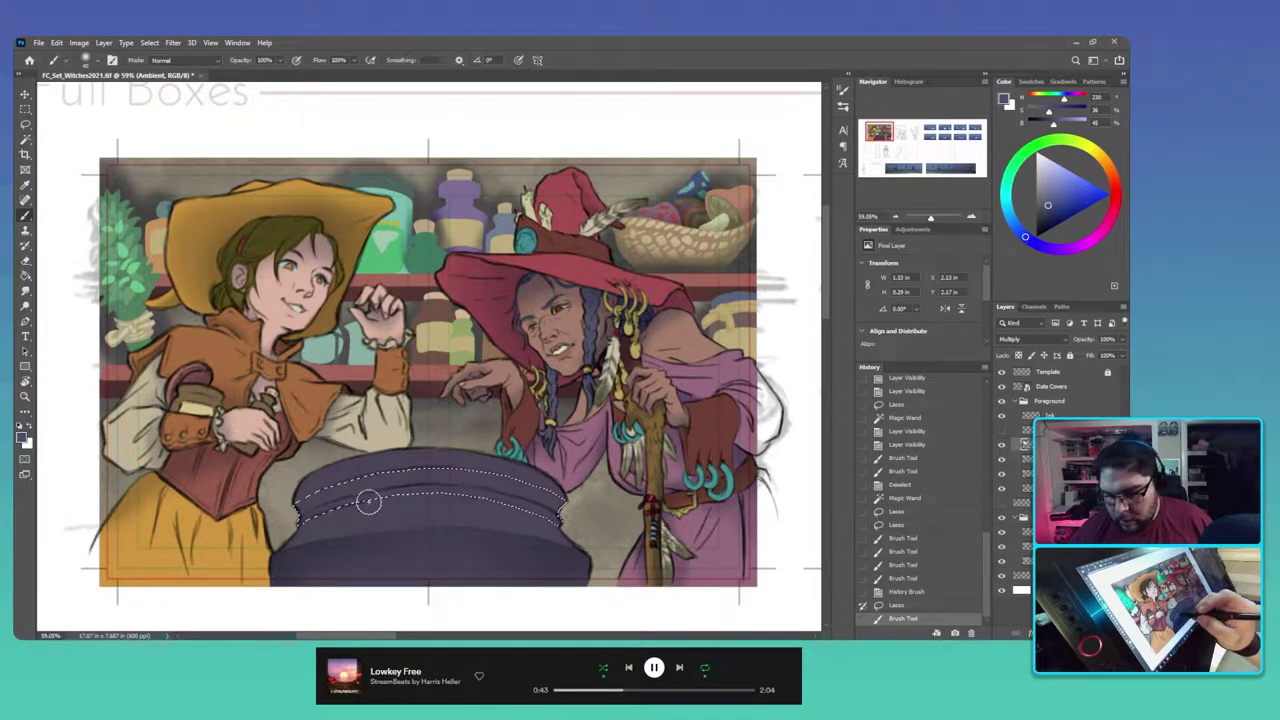
left_click_drag(369, 502, 373, 503)
key("ctrl+z")
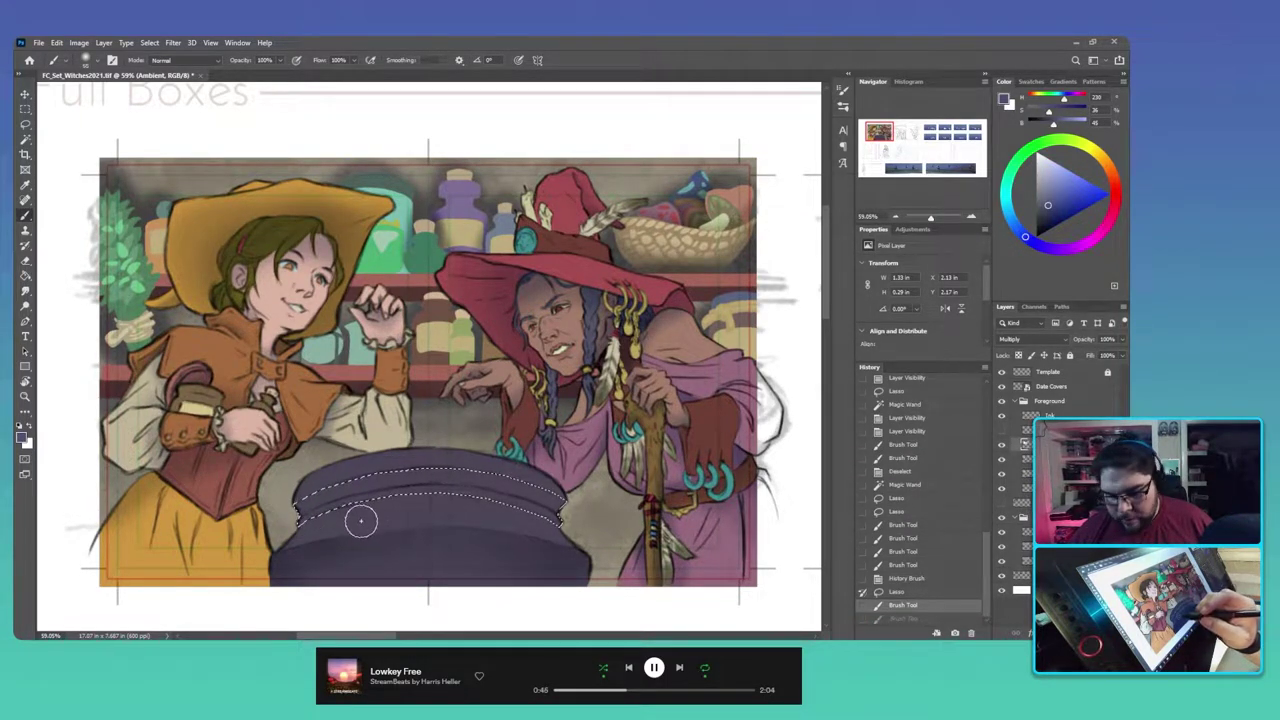
scroll(617, 472, "up", 3)
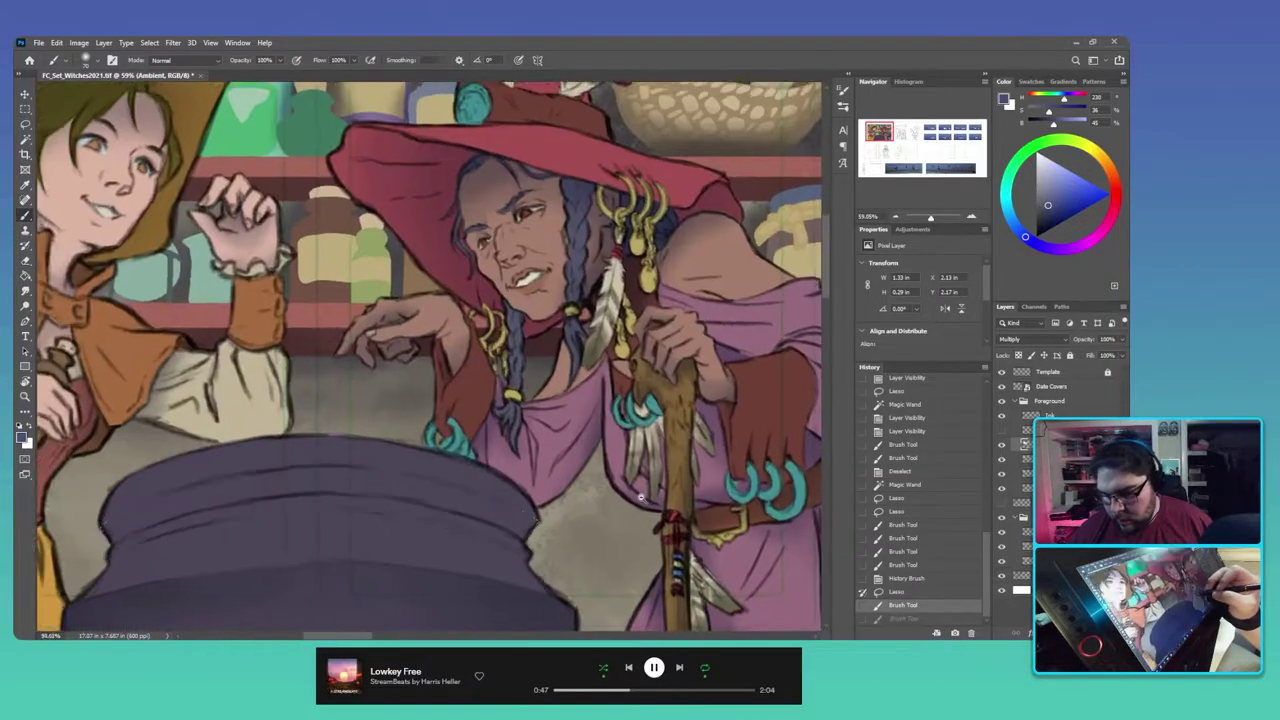
left_click_drag(641, 497, 646, 504)
left_click_drag(566, 486, 714, 237)
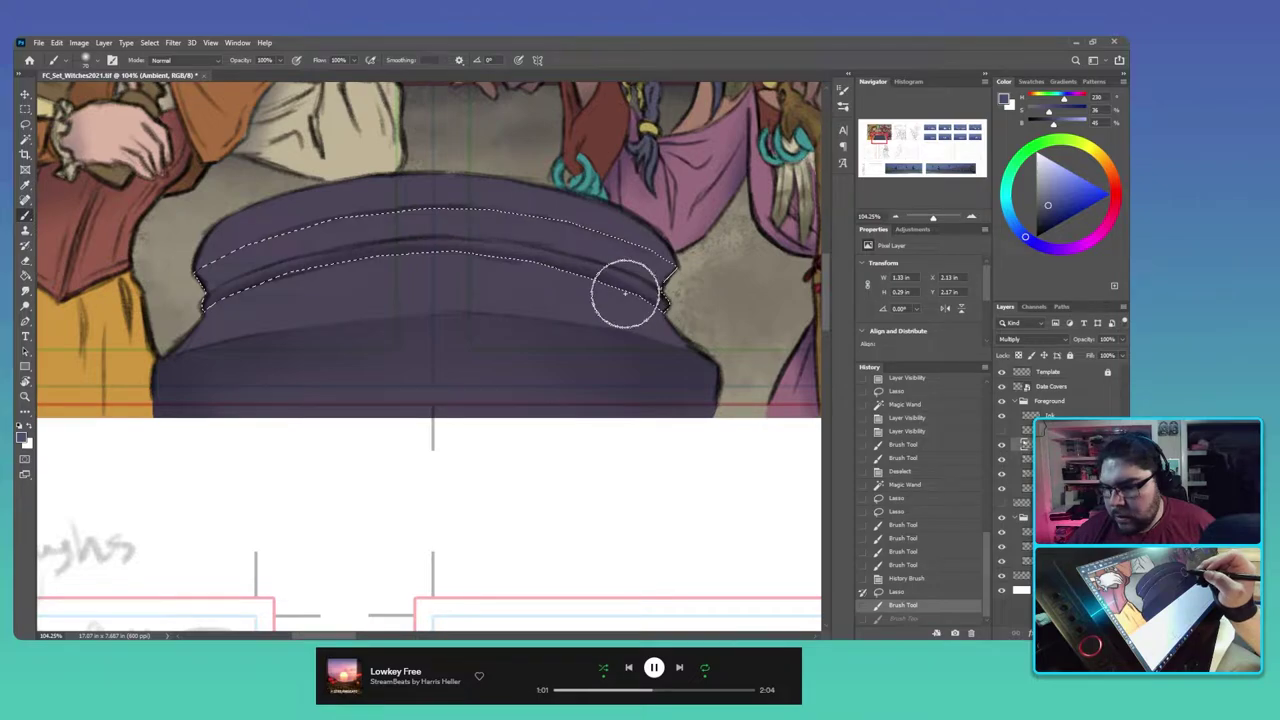
left_click_drag(625, 292, 645, 300)
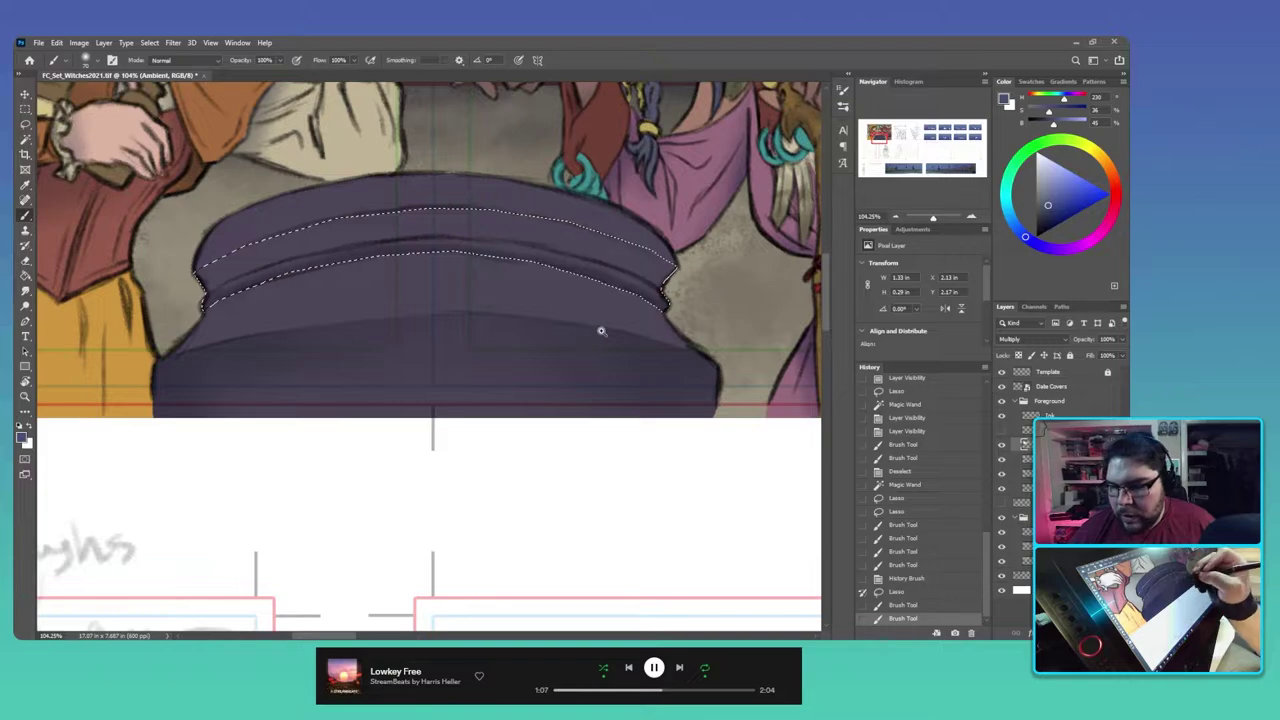
Step: Subtract the strip below the neck crease from the selection with the Lasso, set that state as History Brush source and ready the Brush
mouse_move(601, 331)
left_mouse_down()
mouse_move(483, 376)
mouse_move(598, 353)
left_mouse_up()
scroll(597, 353, "up", 4)
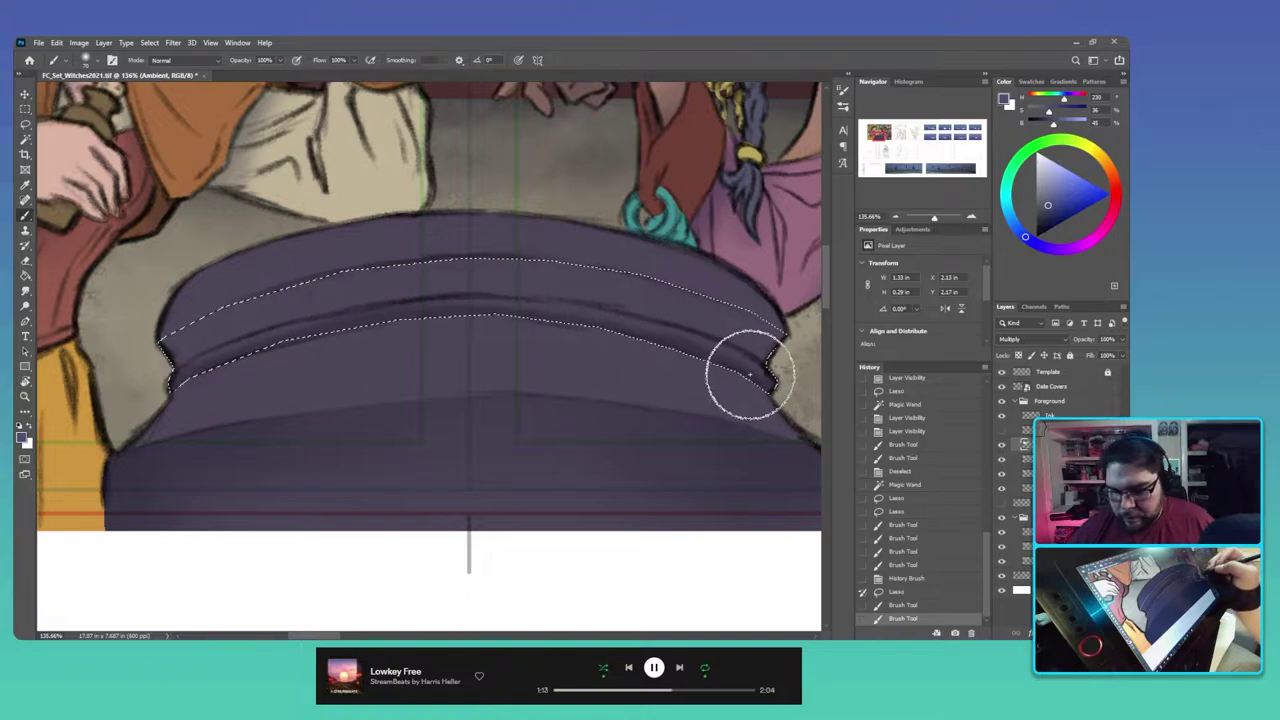
key("l")
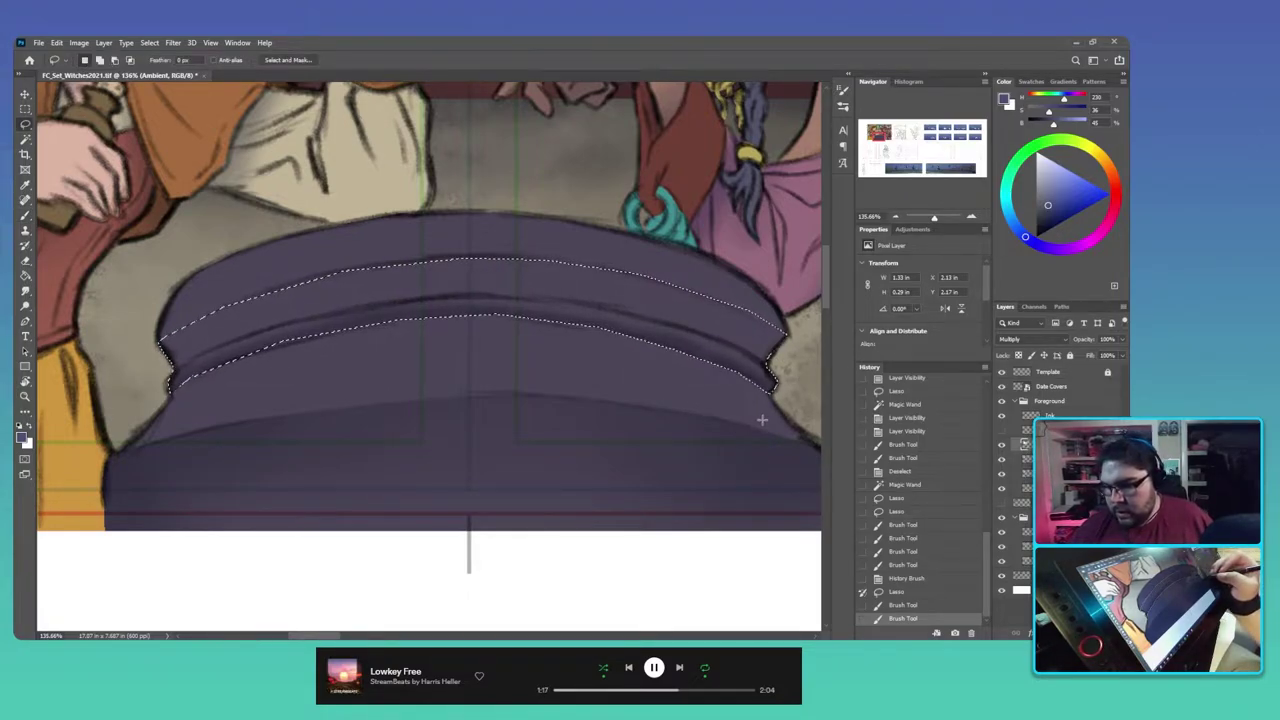
mouse_move(762, 427)
left_mouse_down()
mouse_move(792, 396)
mouse_move(750, 352)
mouse_move(661, 322)
left_mouse_up()
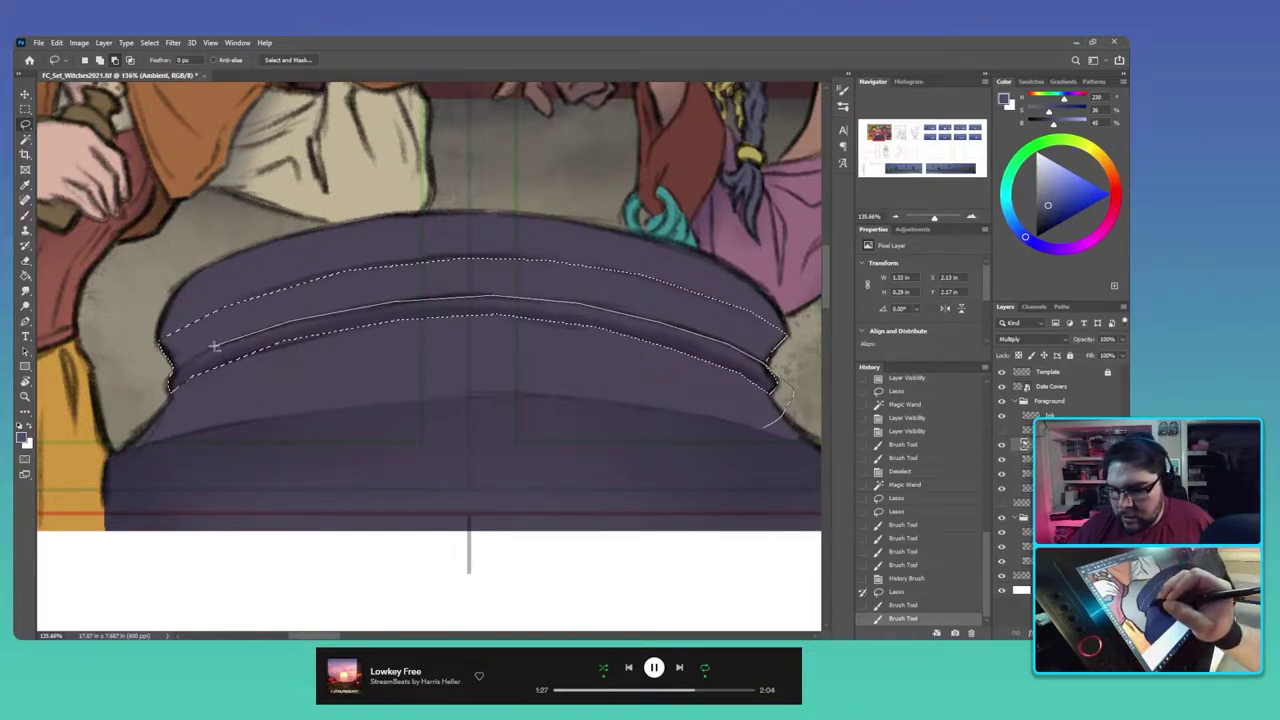
mouse_move(168, 376)
left_mouse_down()
mouse_move(263, 440)
mouse_move(744, 450)
left_mouse_up()
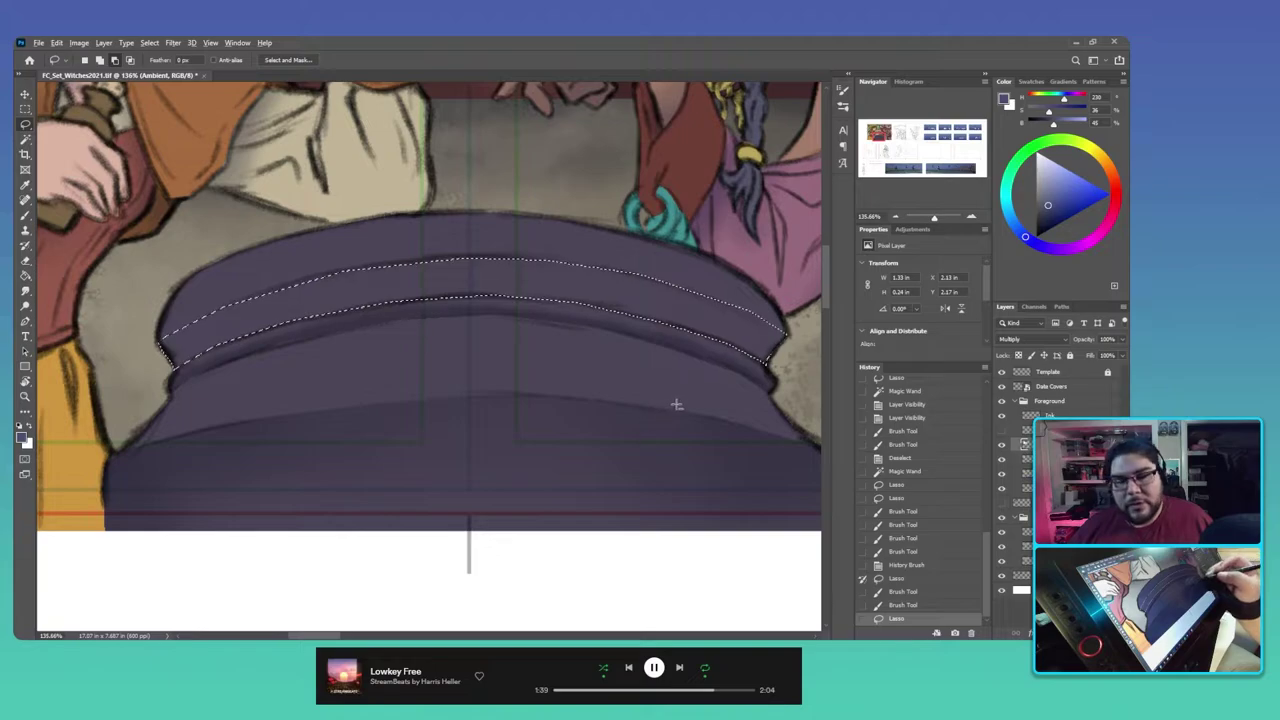
left_click_drag(686, 398, 584, 372)
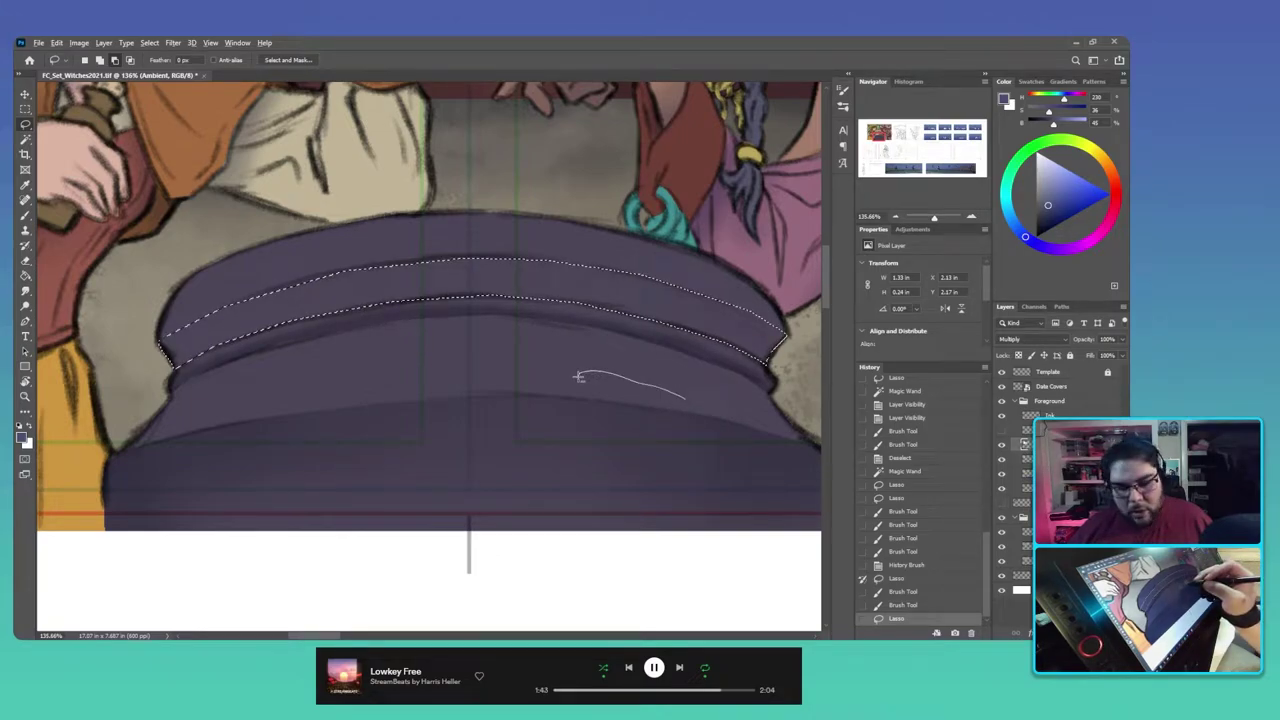
mouse_move(578, 377)
left_mouse_down()
mouse_move(425, 360)
mouse_move(505, 358)
mouse_move(423, 385)
mouse_move(424, 361)
mouse_move(393, 464)
mouse_move(630, 487)
mouse_move(722, 423)
mouse_move(616, 480)
mouse_move(565, 420)
mouse_move(411, 442)
mouse_move(588, 389)
mouse_move(654, 385)
mouse_move(671, 357)
left_mouse_up()
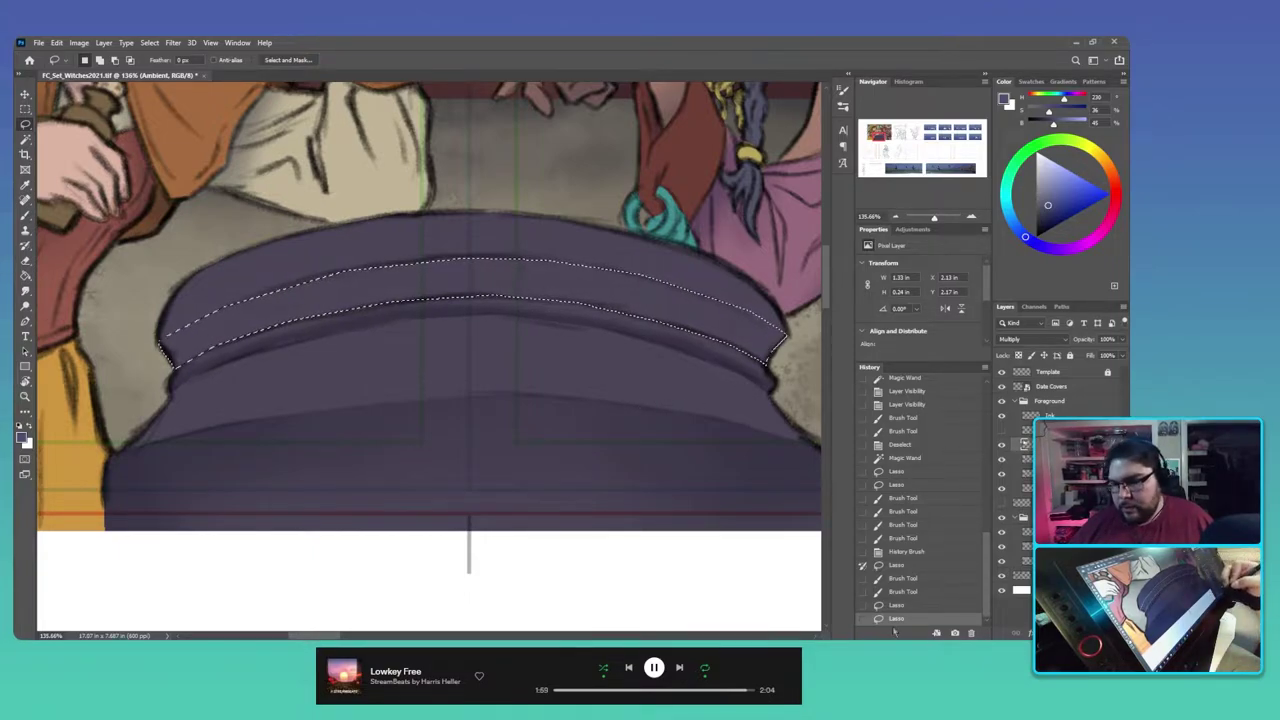
left_click(862, 618)
key("b")
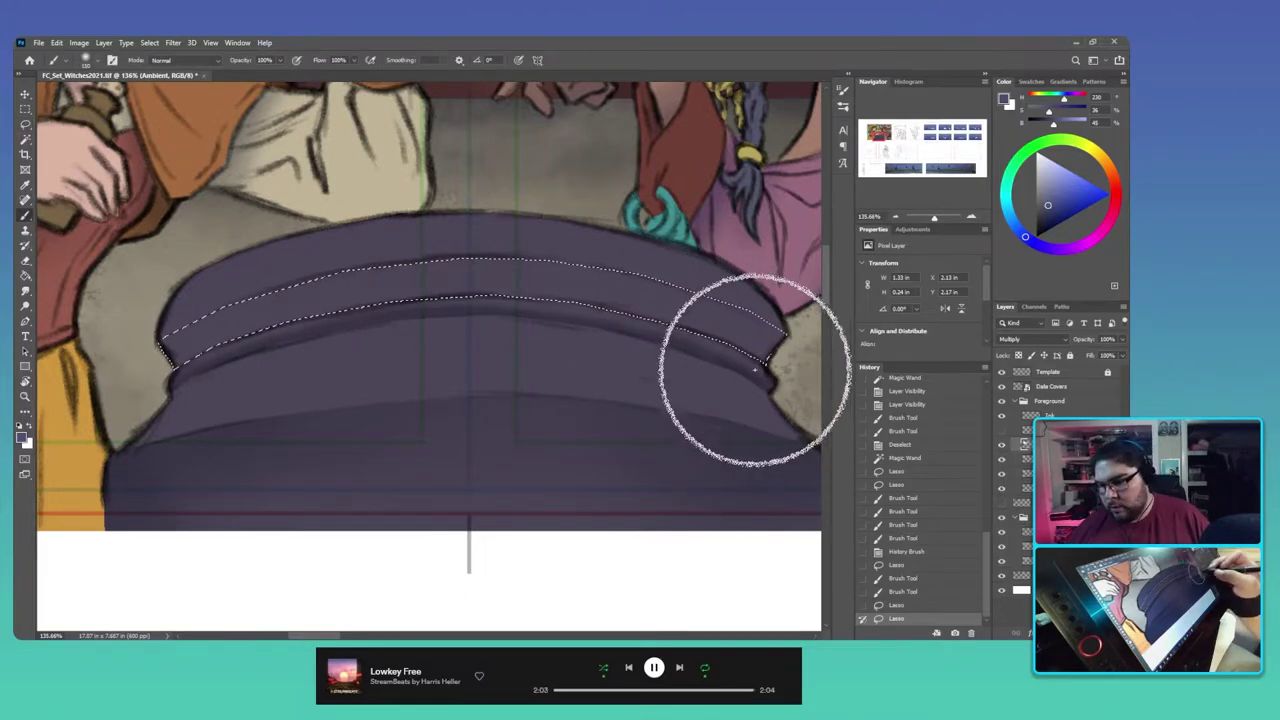
Step: Shade the right end of the selected cauldron band in dark blue and lighten the rest of the band with white
key("ctrl+space")
mouse_move(747, 412)
left_mouse_down()
mouse_move(571, 514)
mouse_move(556, 509)
left_mouse_up()
key("space")
key("ctrl+space")
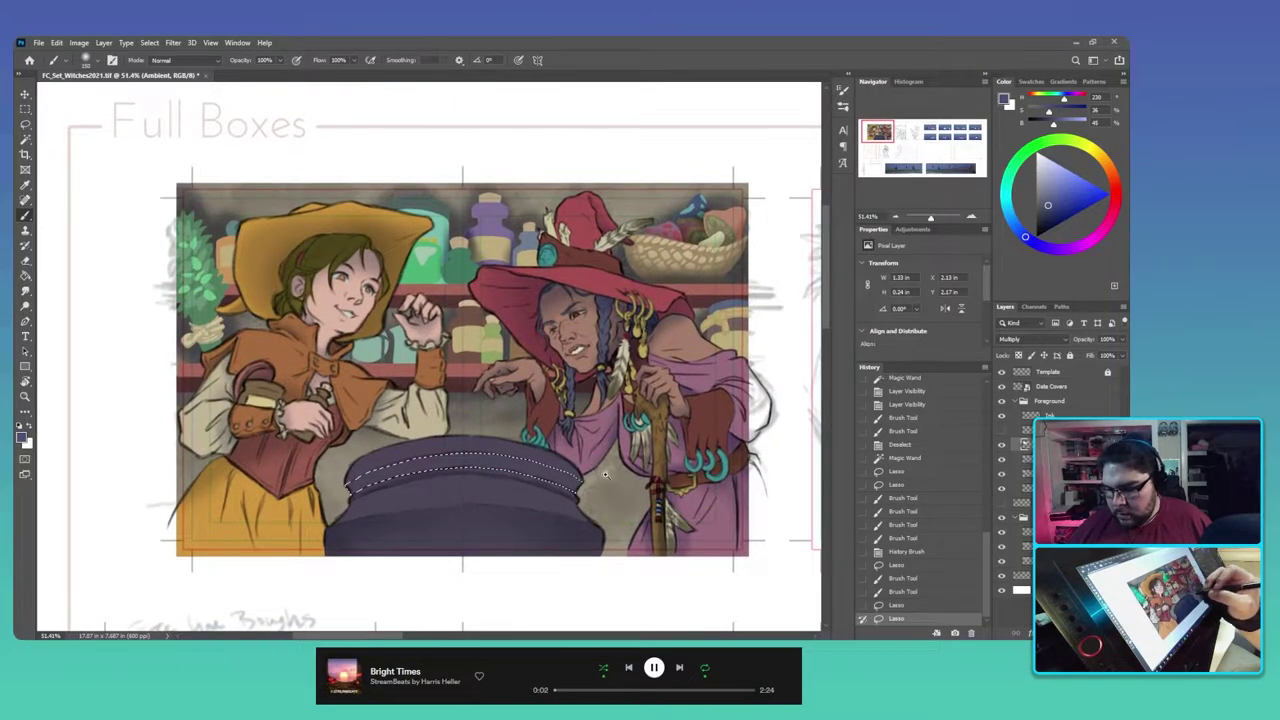
left_click_drag(595, 467, 616, 462)
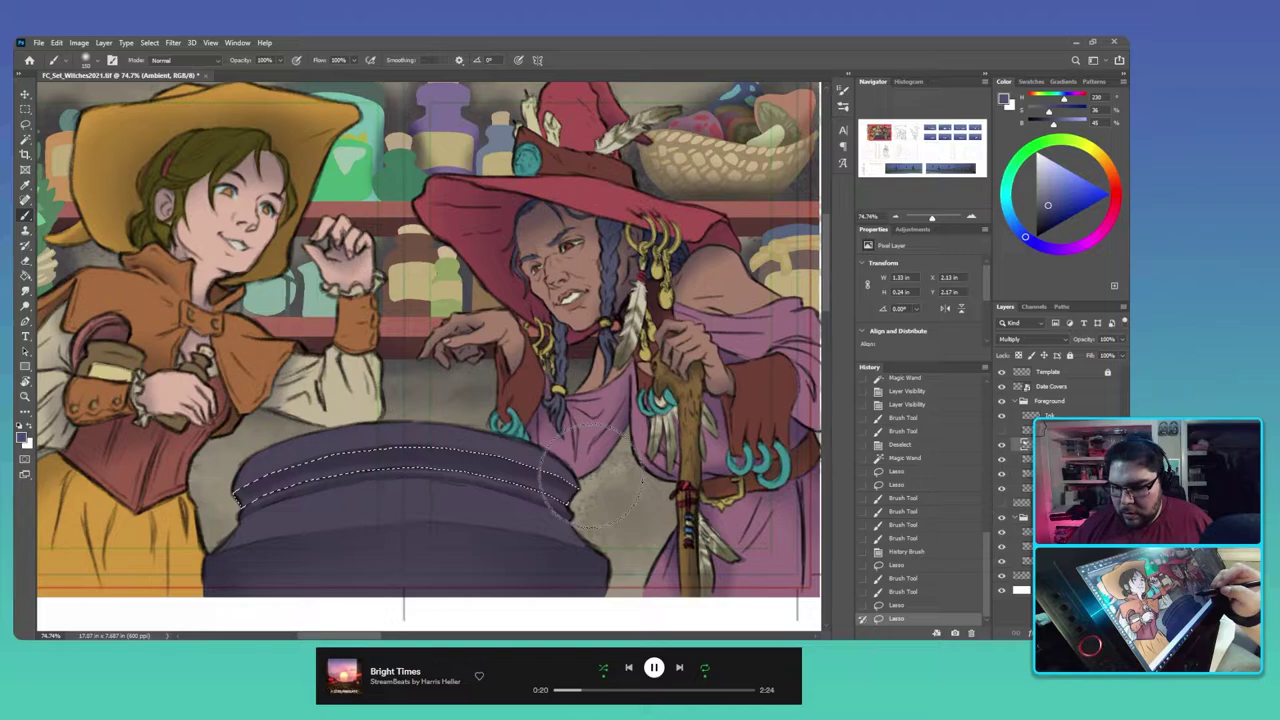
left_click_drag(590, 476, 682, 454)
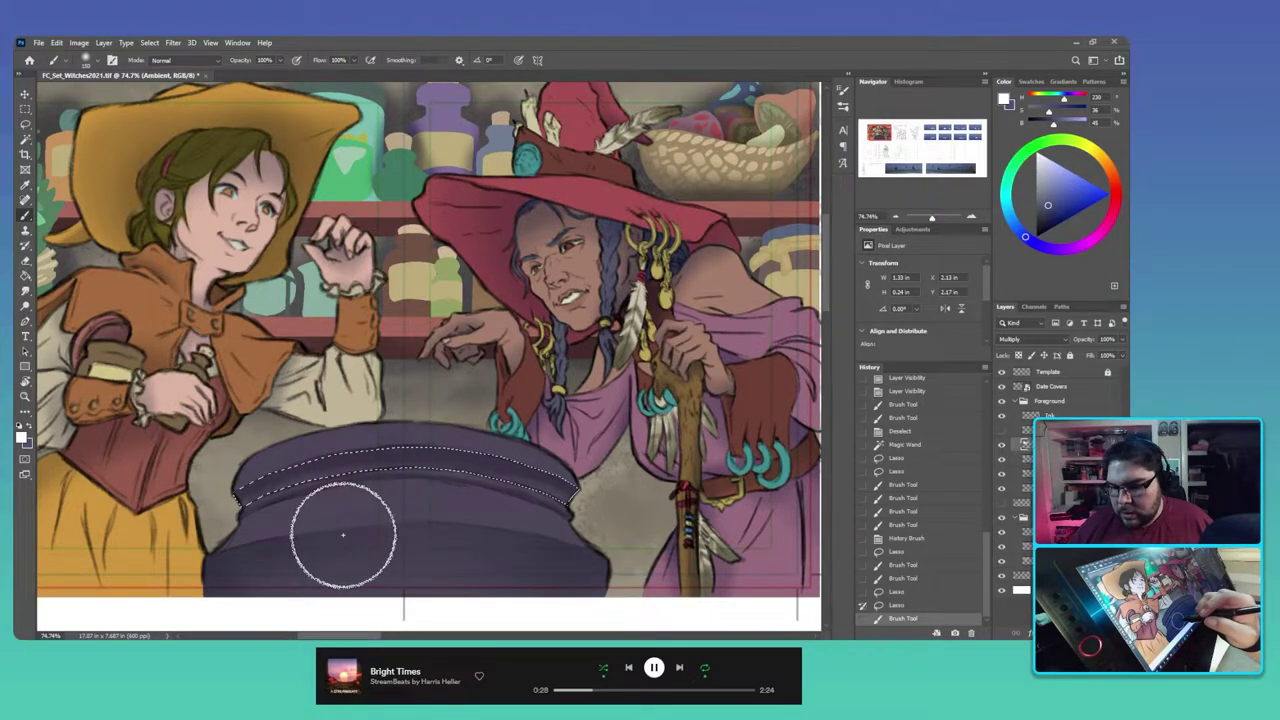
key("x")
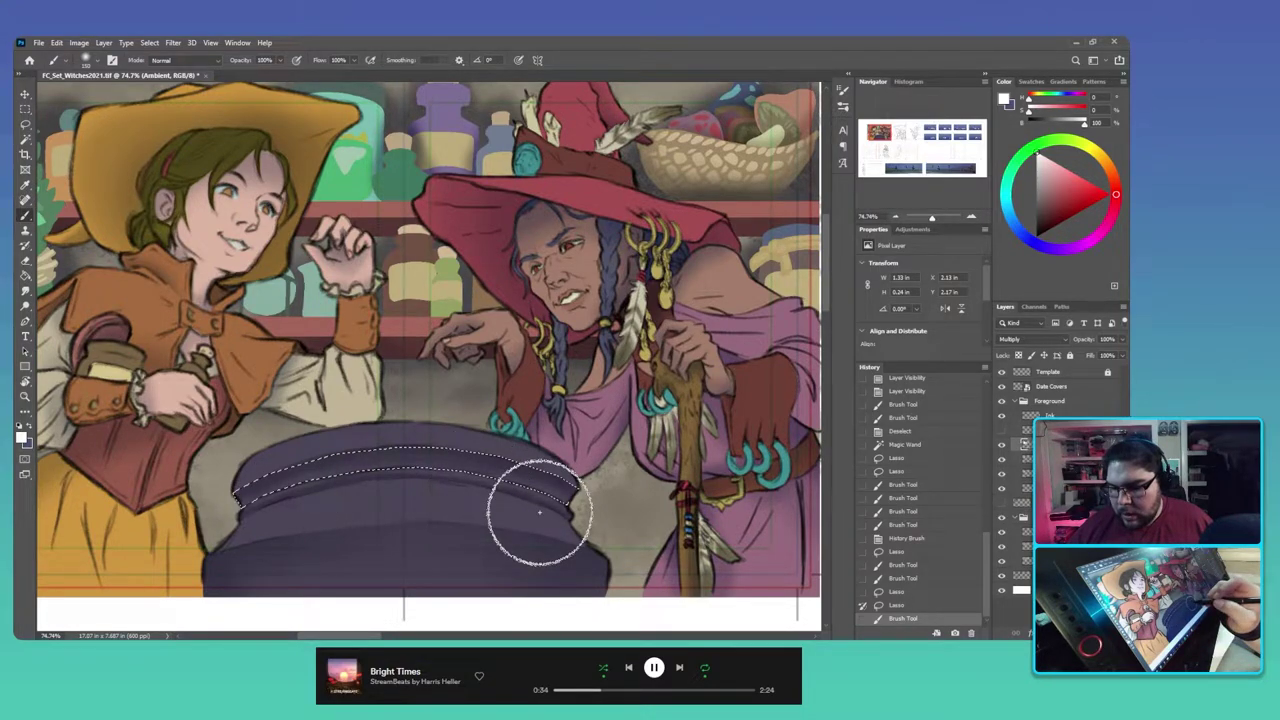
left_click_drag(500, 478, 262, 490)
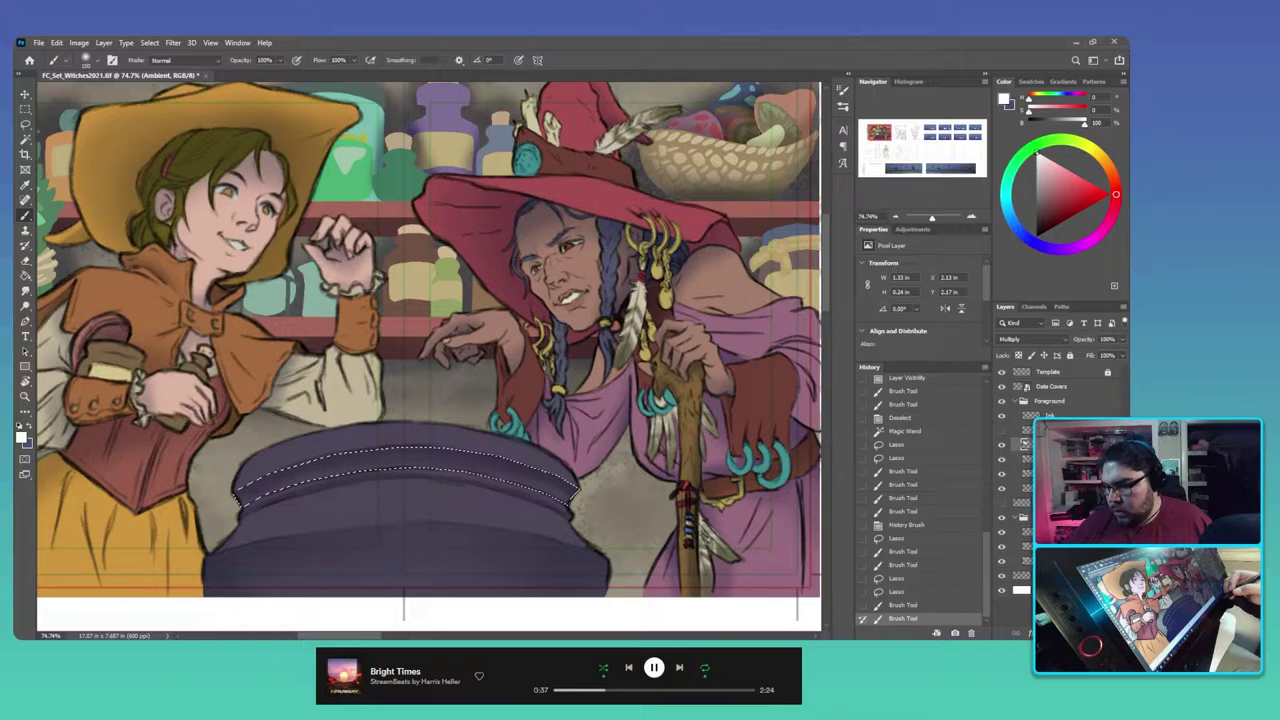
Step: Drop the band selection, select the whole cauldron from the Flats layer with the Magic Wand and return to the Ambient layer
key("ctrl+d")
left_click(1025, 473)
key("w")
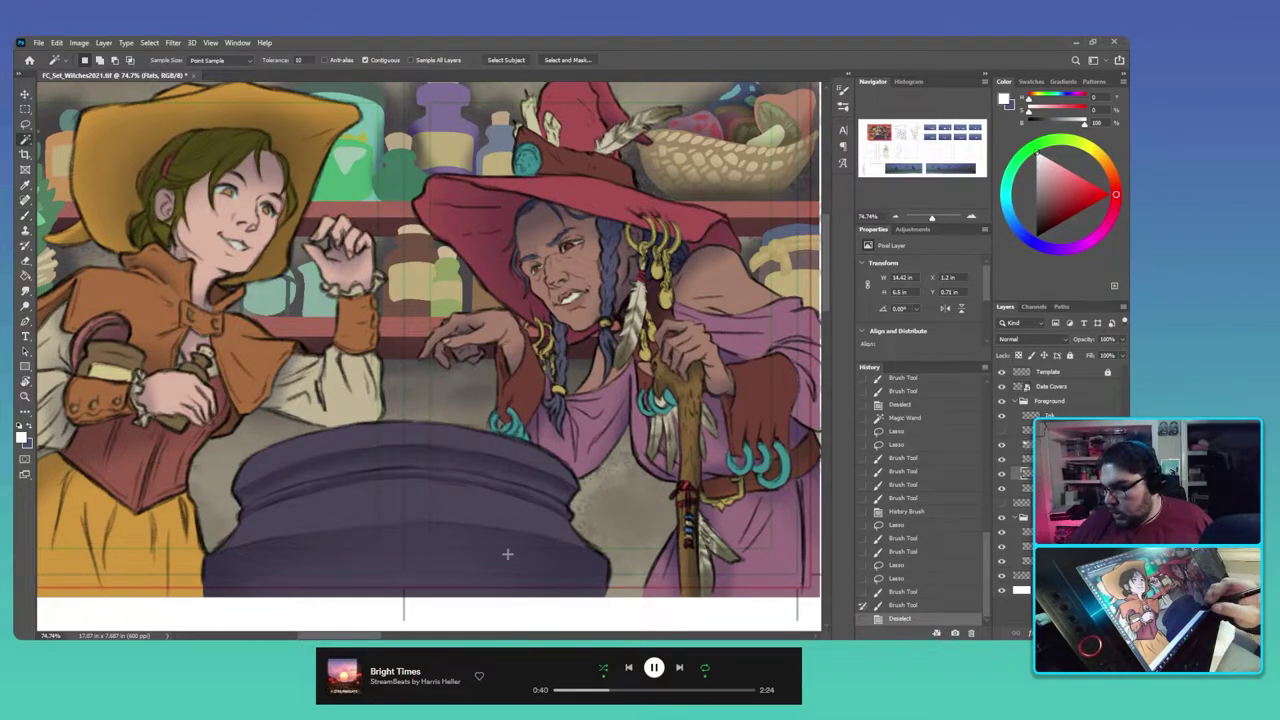
left_click(507, 553)
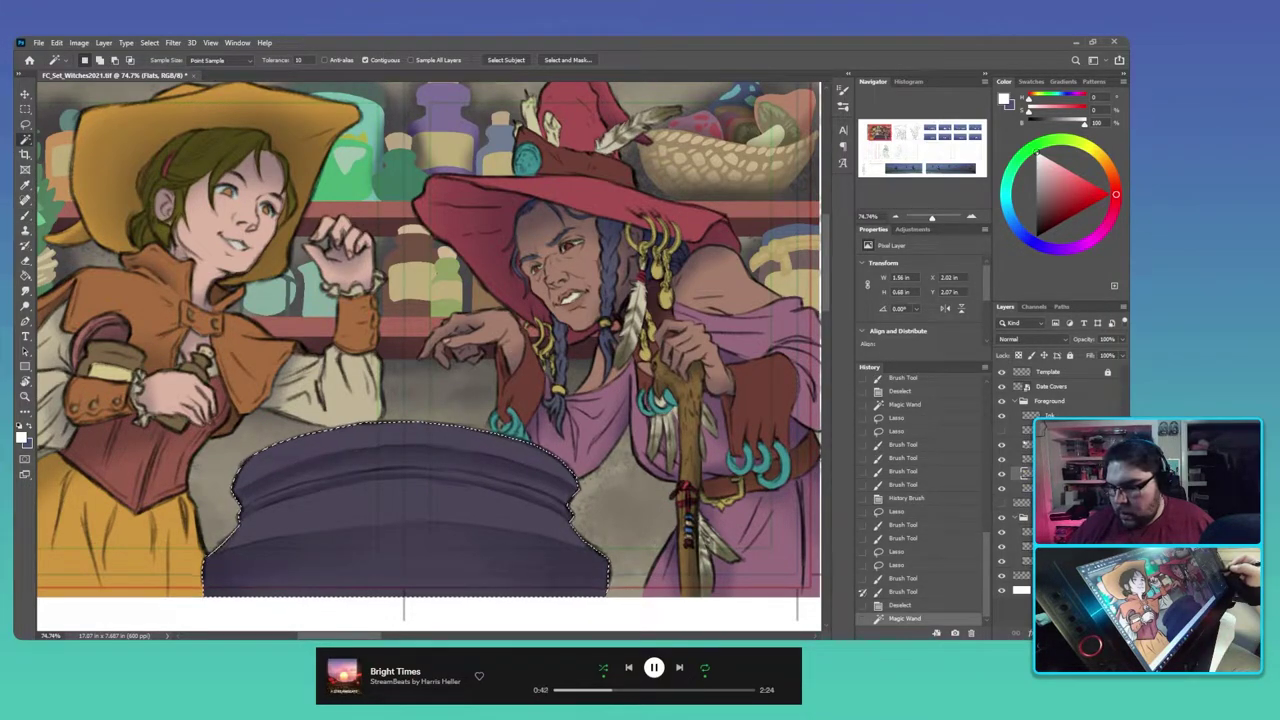
left_click(1025, 444)
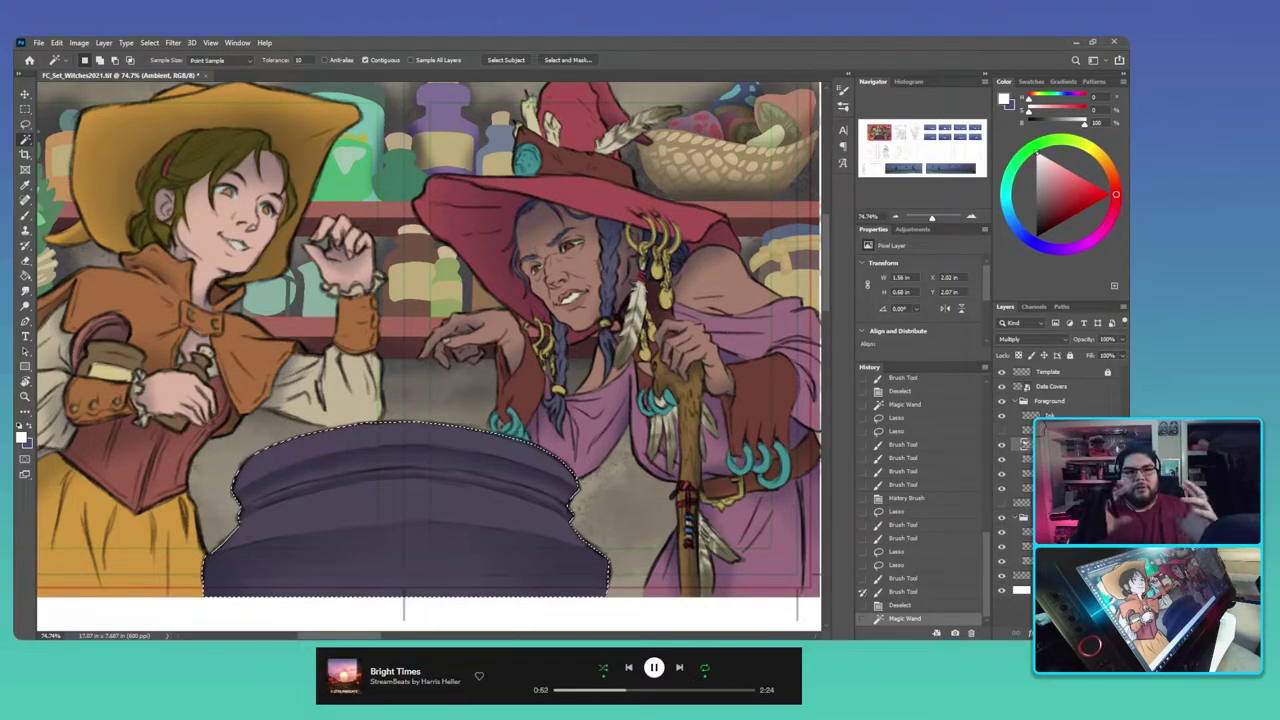
Step: Ready the Brush at 400 px and undo a trial white dab on the cauldron's right edge
key("b")
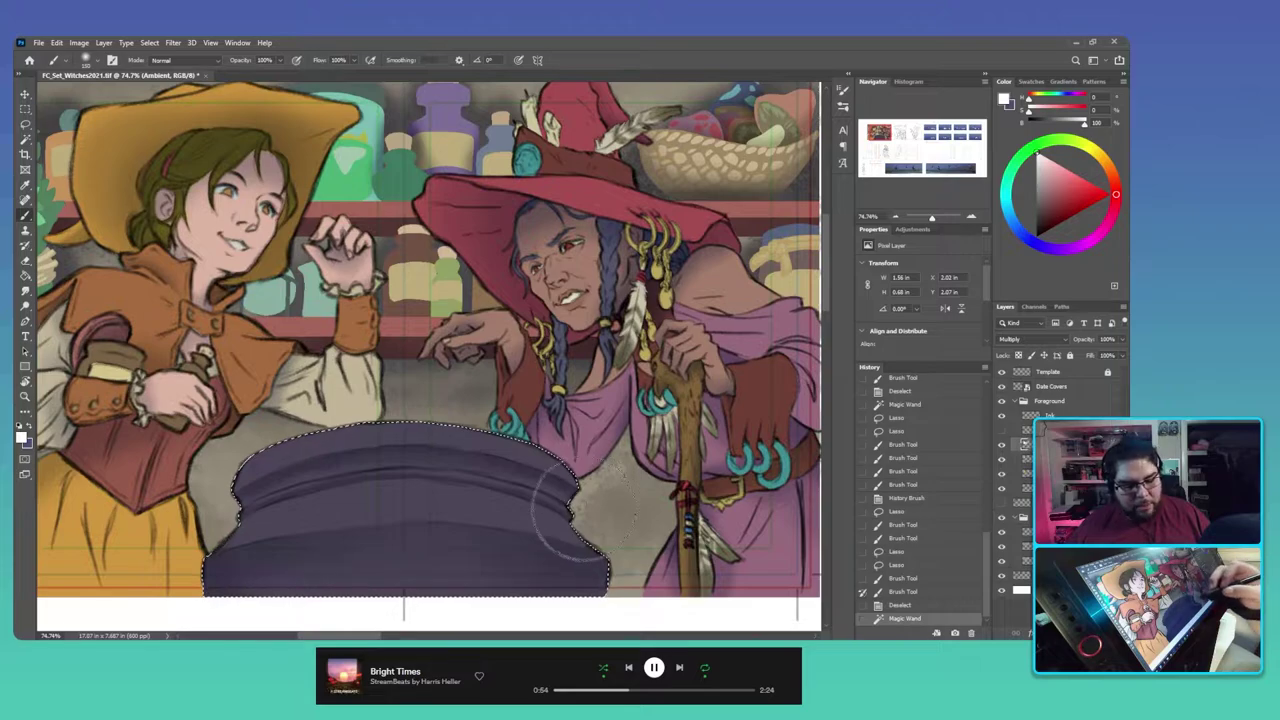
key("bracketright")
key("bracketright")
key("bracketright")
key("bracketright")
key("bracketright")
key("bracketright")
key("bracketright")
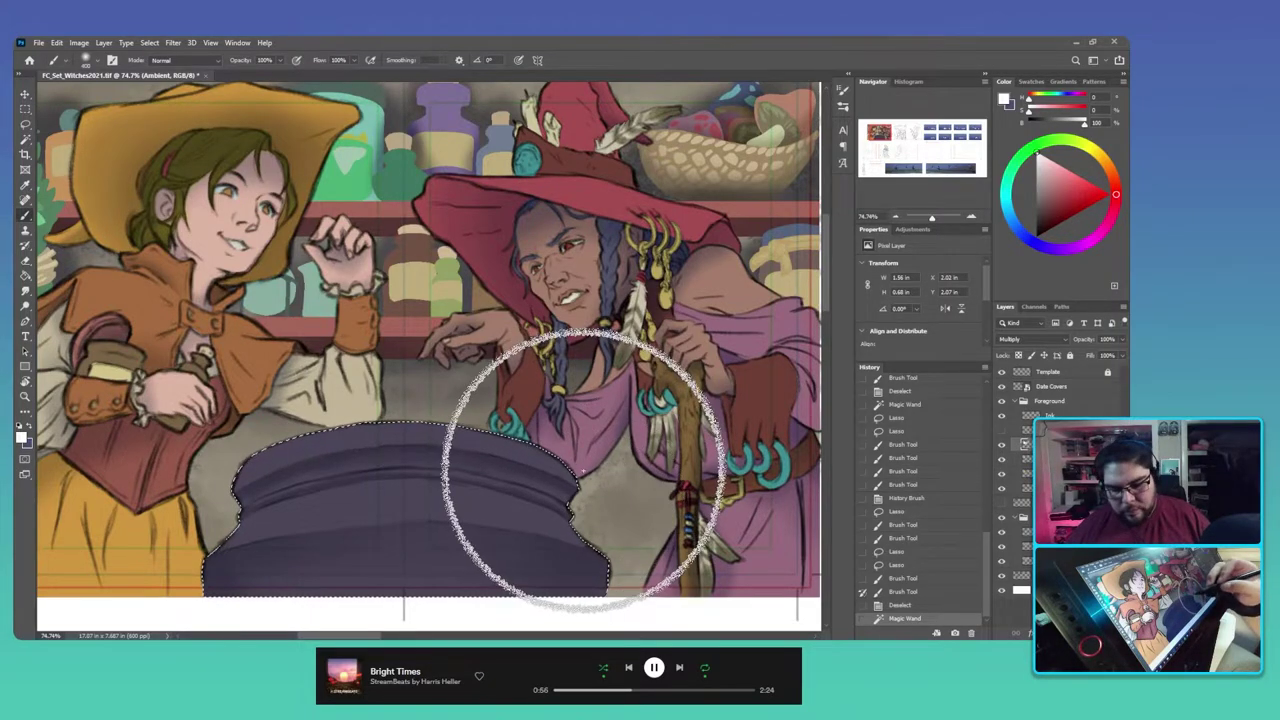
left_click(607, 504)
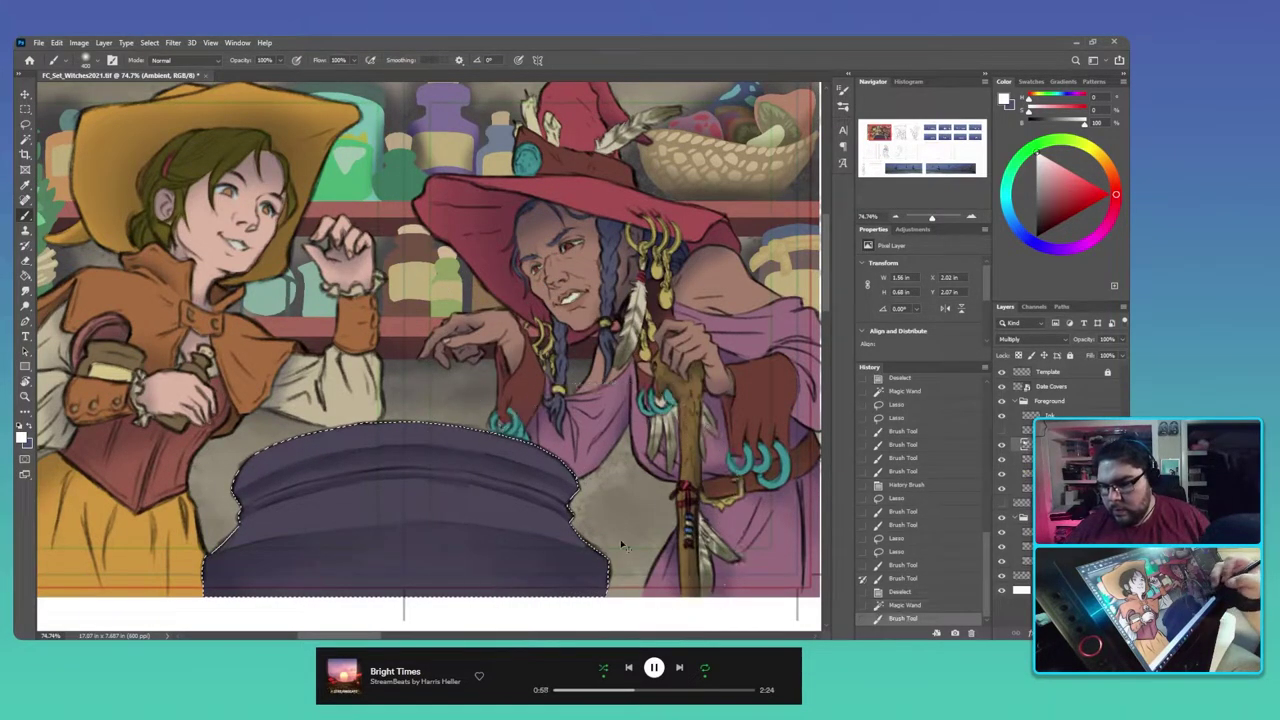
key("ctrl+z")
Step: Switch to dark blue, enlarge the brush to 700 px and shade the cauldron's lower sides
left_click(550, 472, "alt")
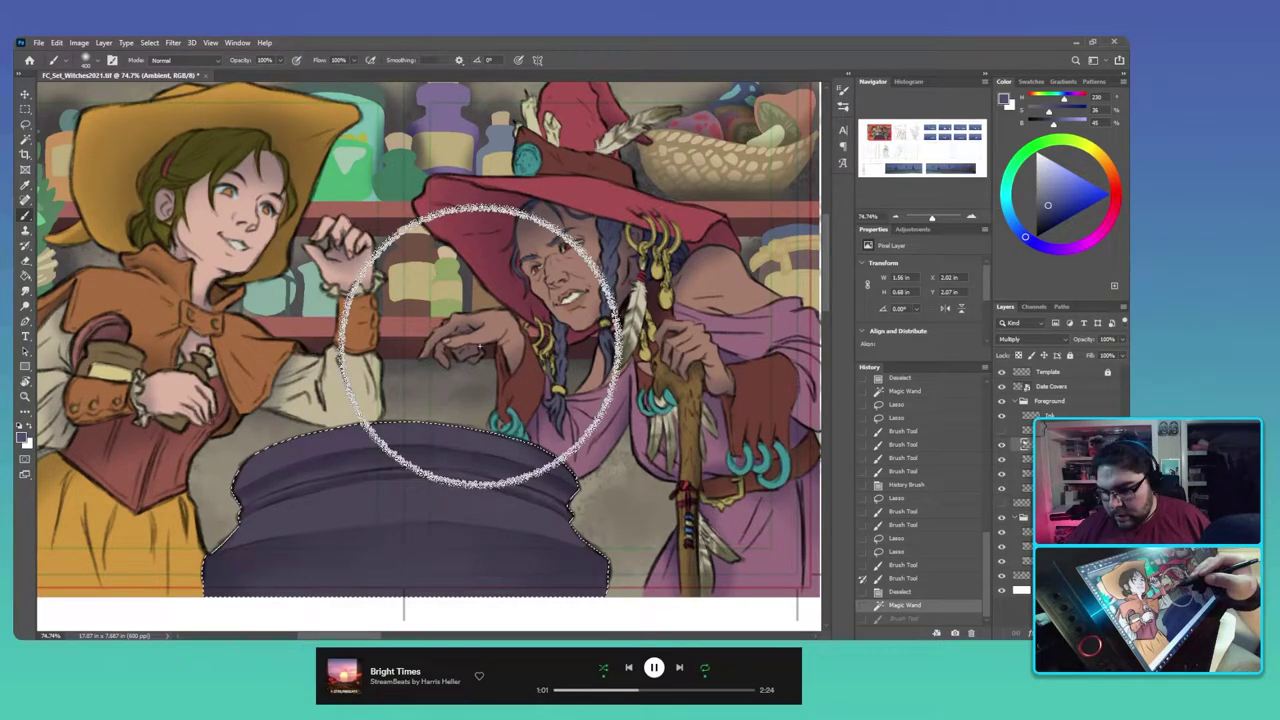
key("bracketright")
key("bracketright")
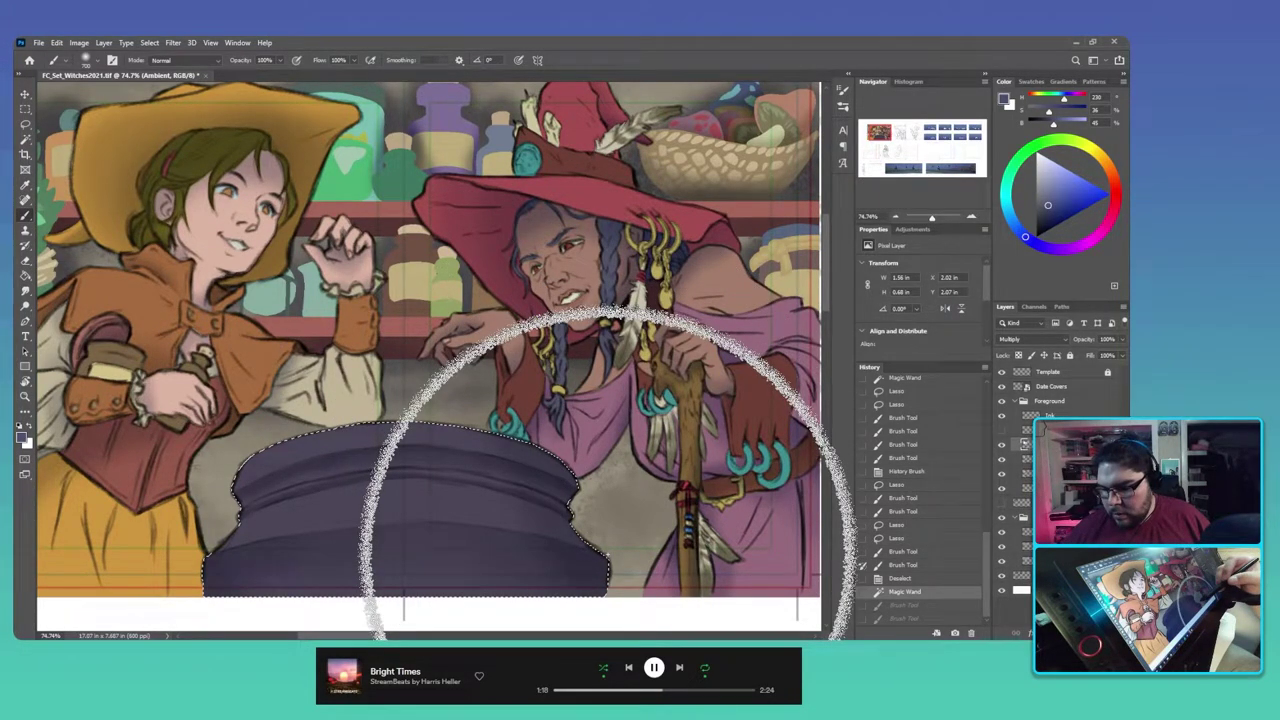
left_click_drag(605, 555, 250, 600)
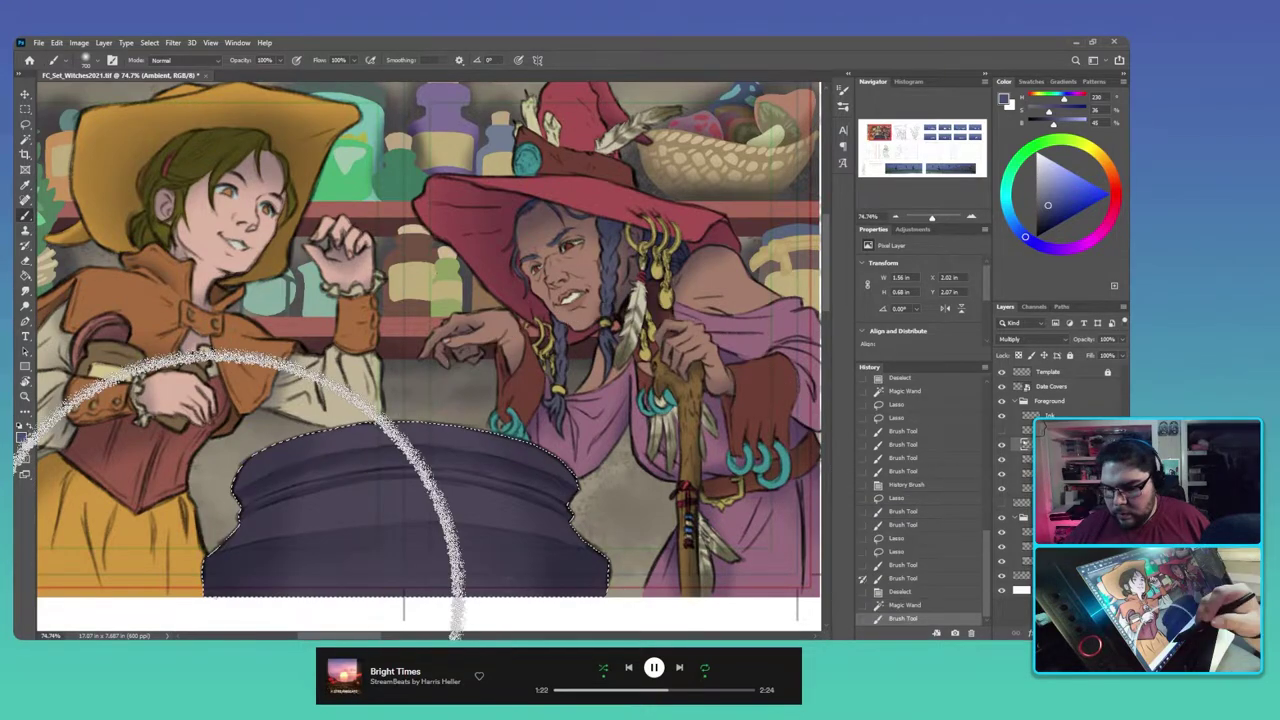
Step: Lighten the lower centre of the cauldron's body with soft white strokes
key("x")
left_click(486, 574)
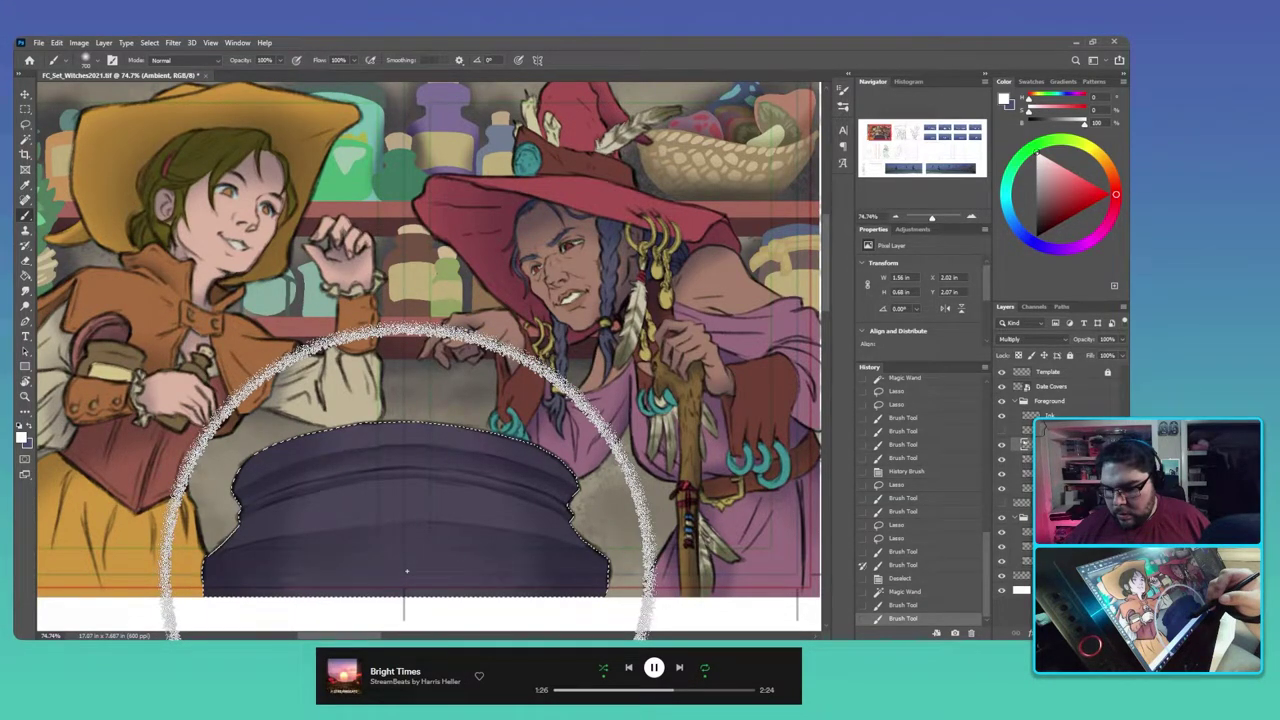
left_click_drag(406, 571, 413, 626)
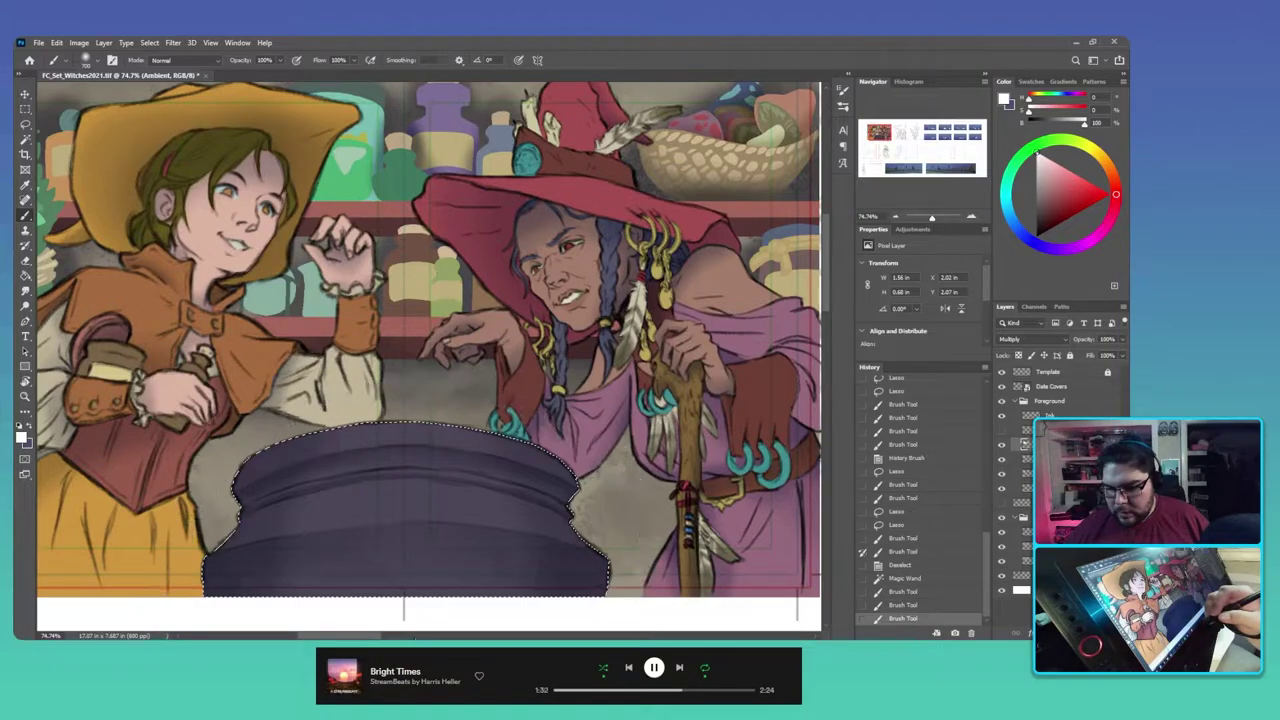
Step: Reduce the brush to 70 px and touch up the cauldron rim's upper right edge with white
key("[")
key("bracketleft")
key("bracketleft")
key("bracketleft")
key("bracketleft")
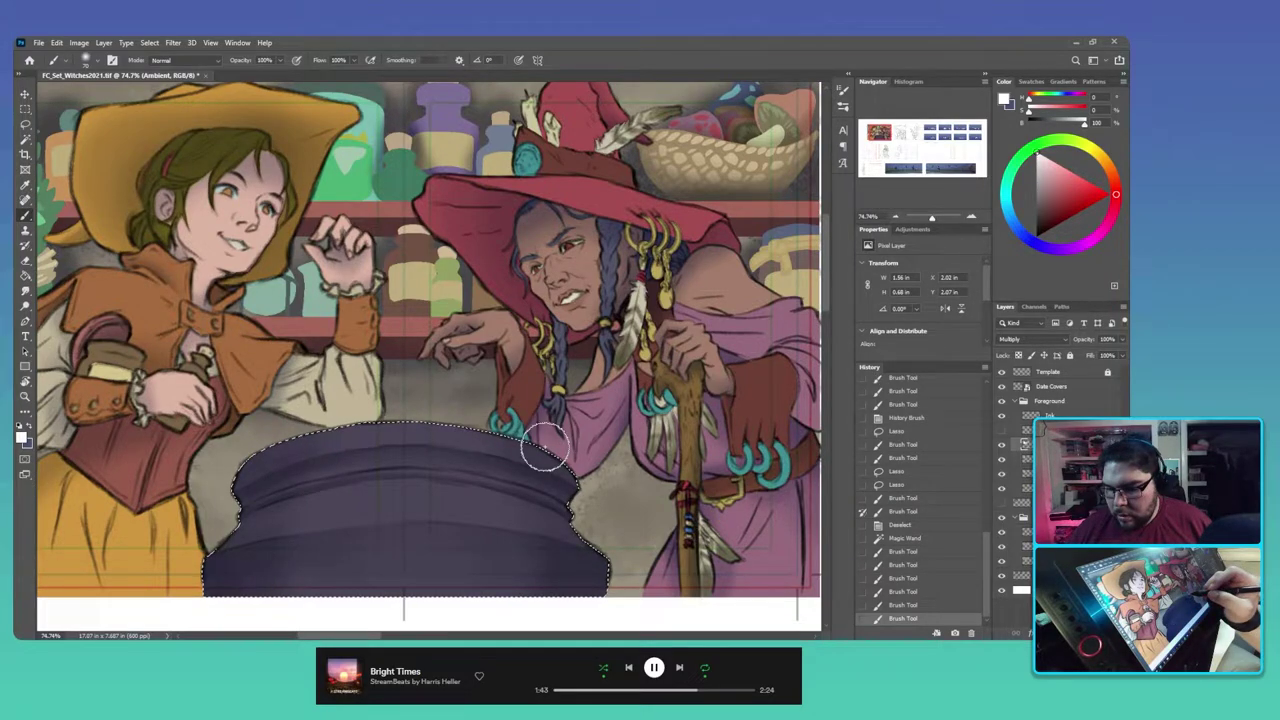
left_click_drag(543, 450, 632, 440)
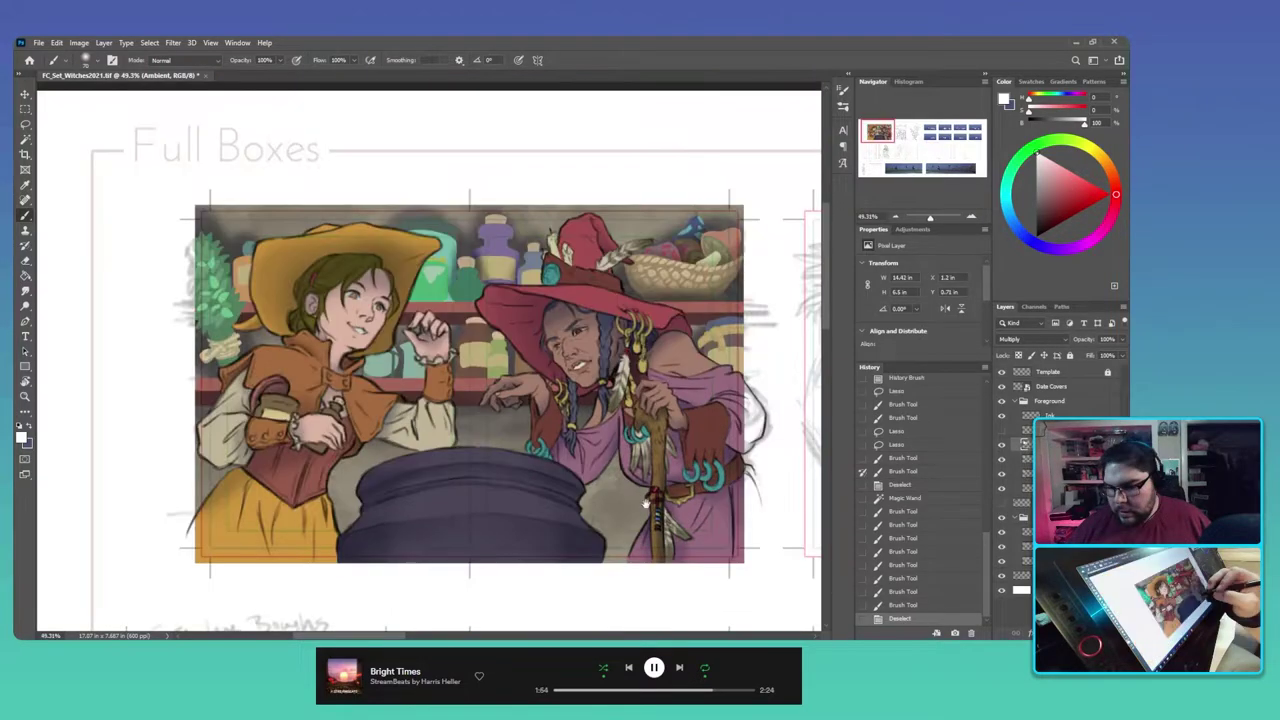
Step: Activate the foreground's Color layer and load the outline of the witches and cauldron as a selection
left_click_drag(647, 504, 627, 486)
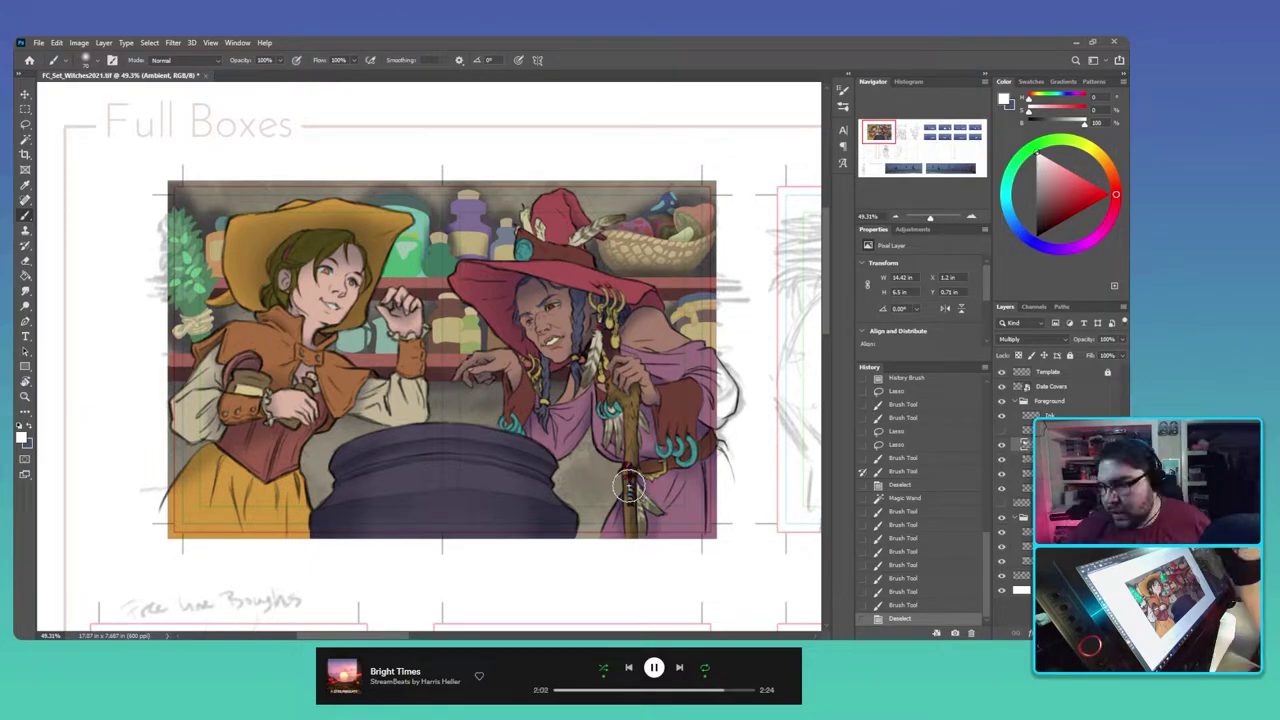
left_click_drag(907, 168, 915, 169)
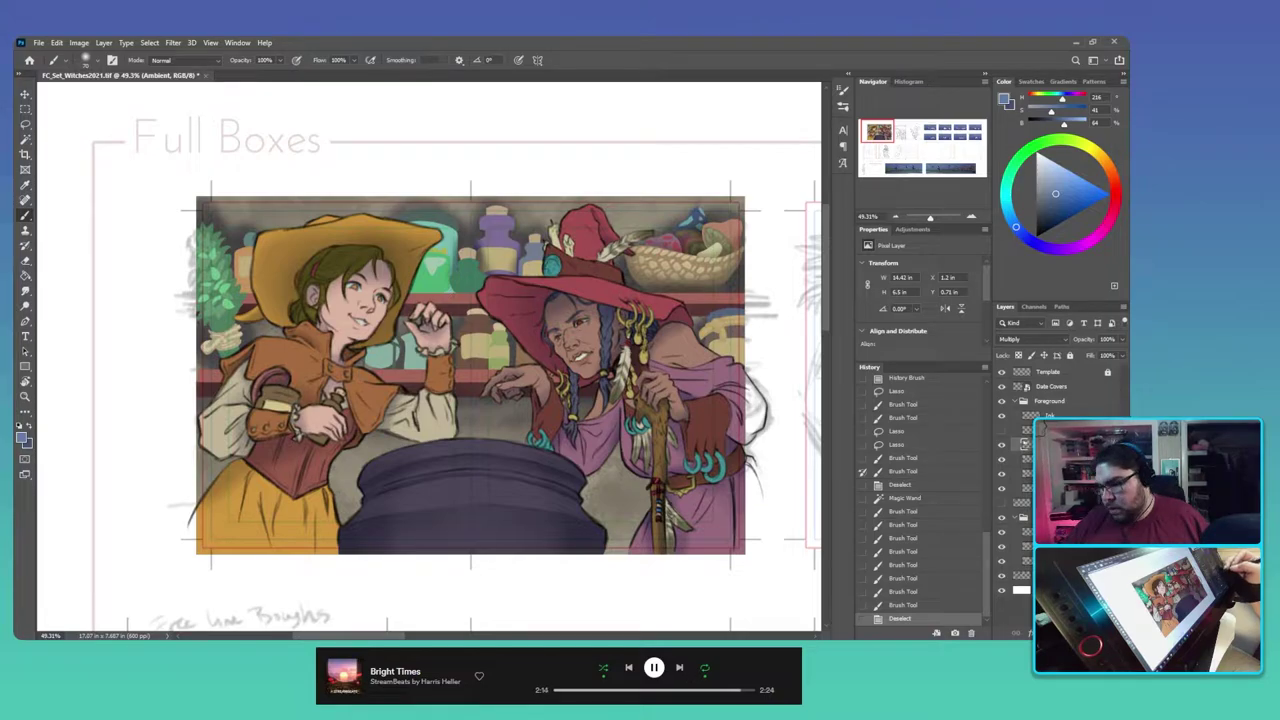
left_click(1048, 473)
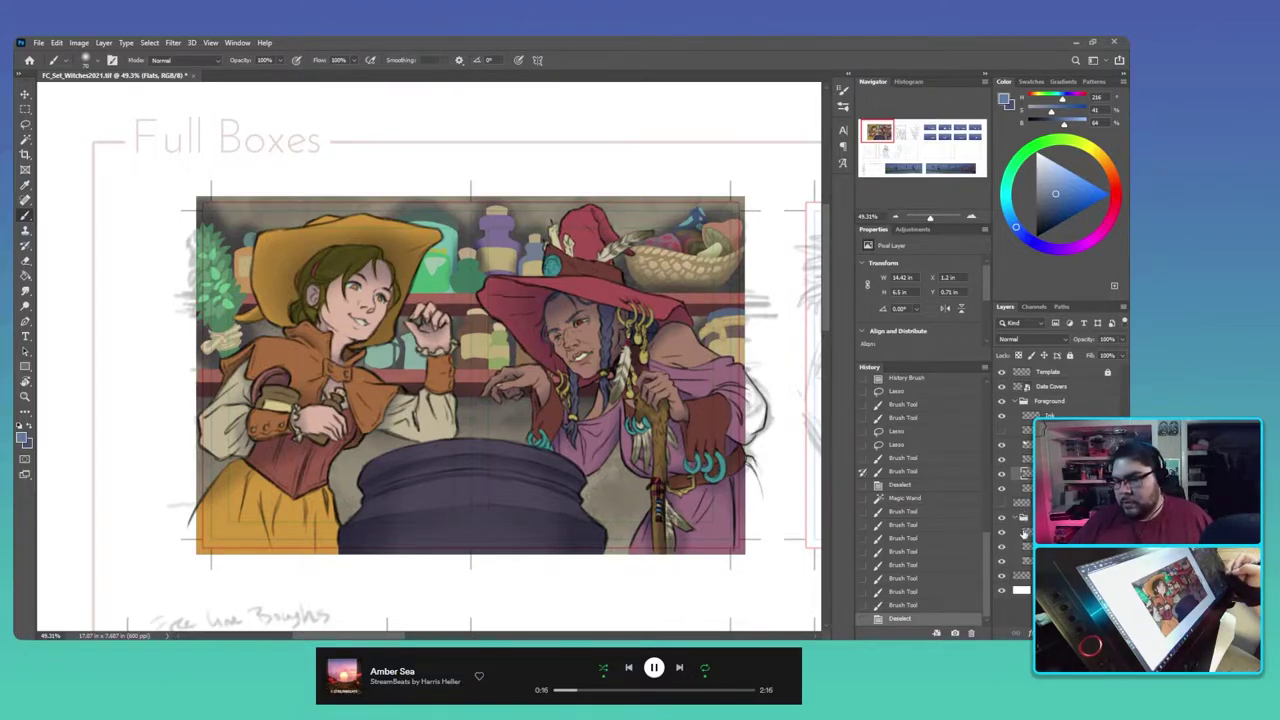
left_click(1022, 470)
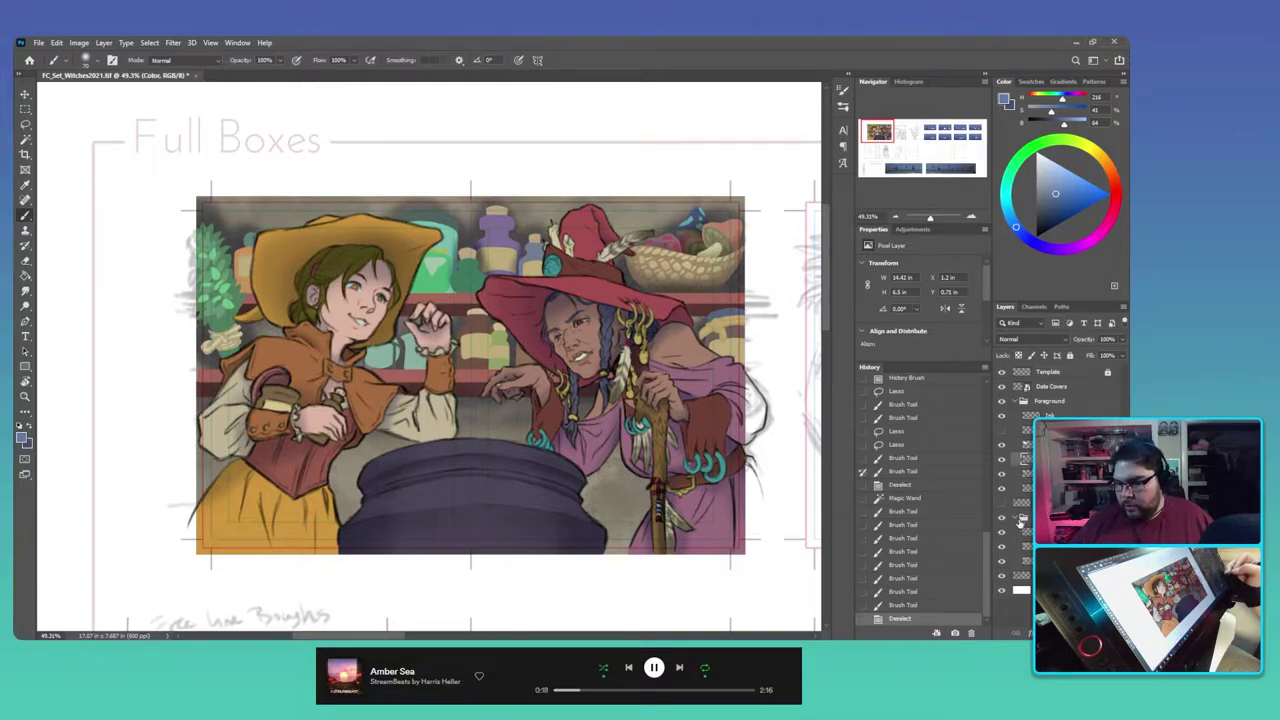
left_click(1022, 494, "ctrl")
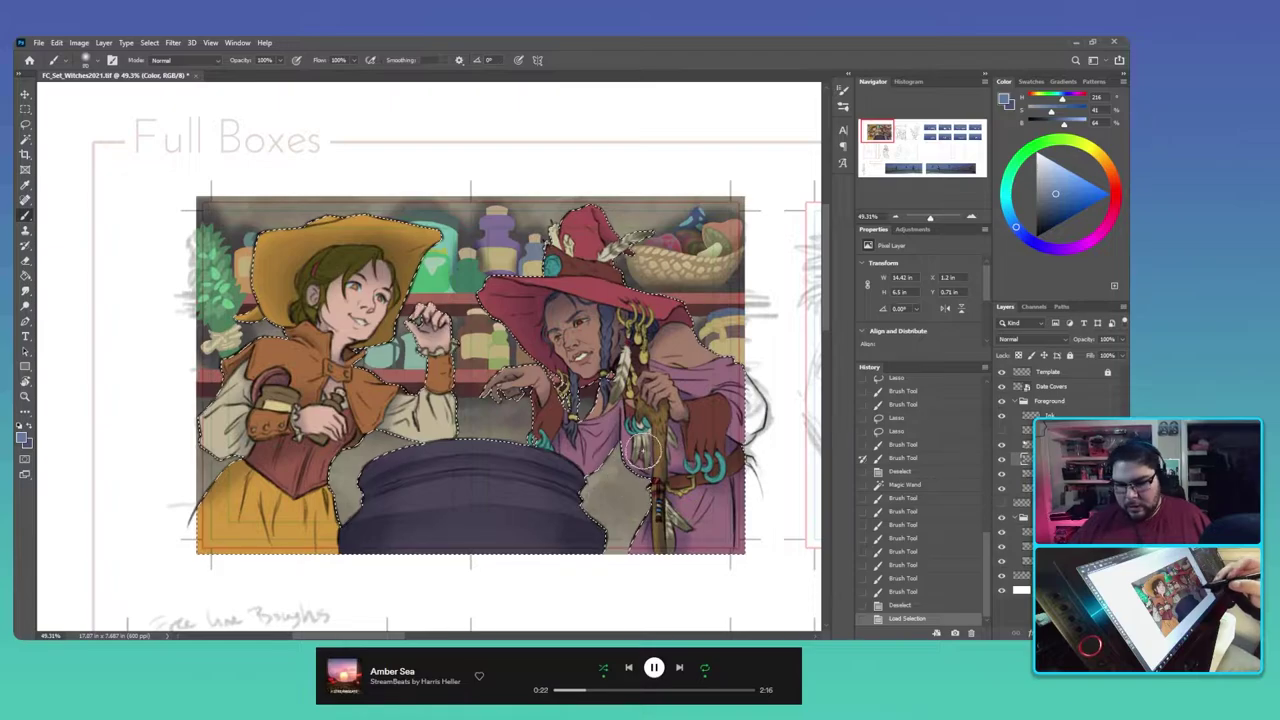
Step: Enlarge the brush to 900 px, set its opacity to 50% and paint blue over the selected witches and cauldron
key("]")
key("]")
key("]")
key("]")
key("]")
key("]")
key("]")
key("]")
key("]")
key("]")
key("]")
key("]")
key("]")
key("bracketright")
key("bracketright")
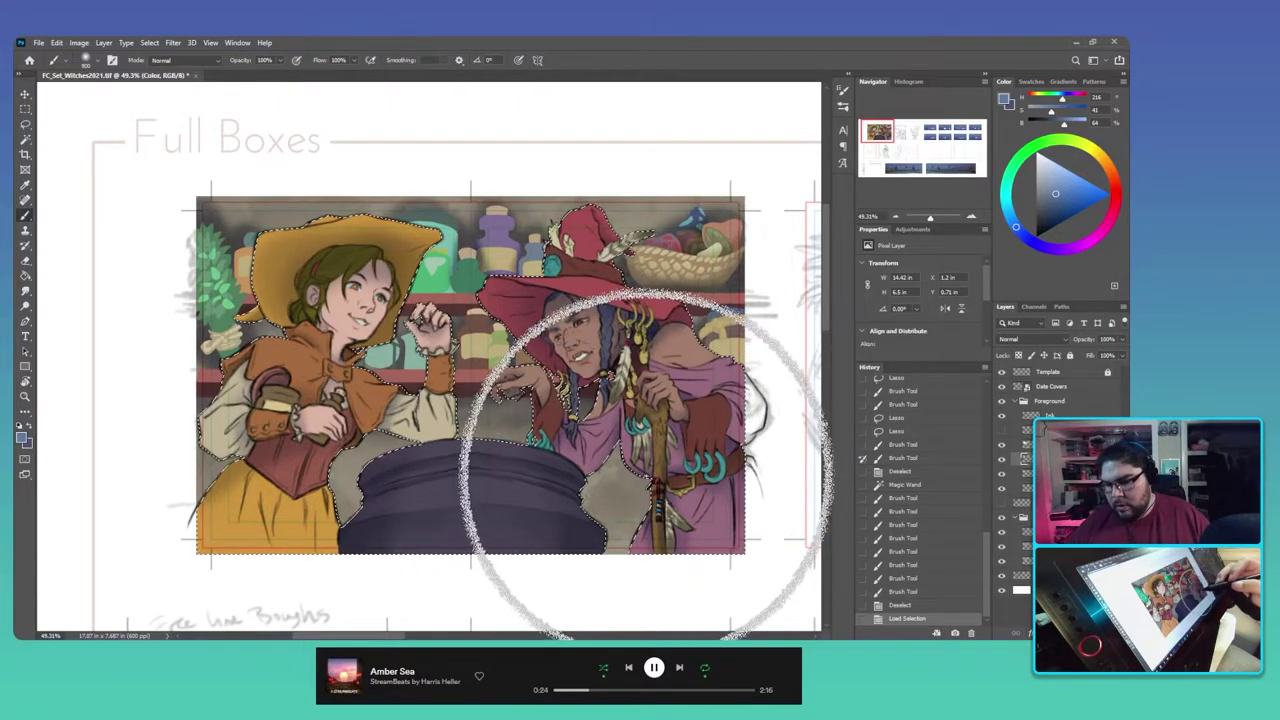
key("5")
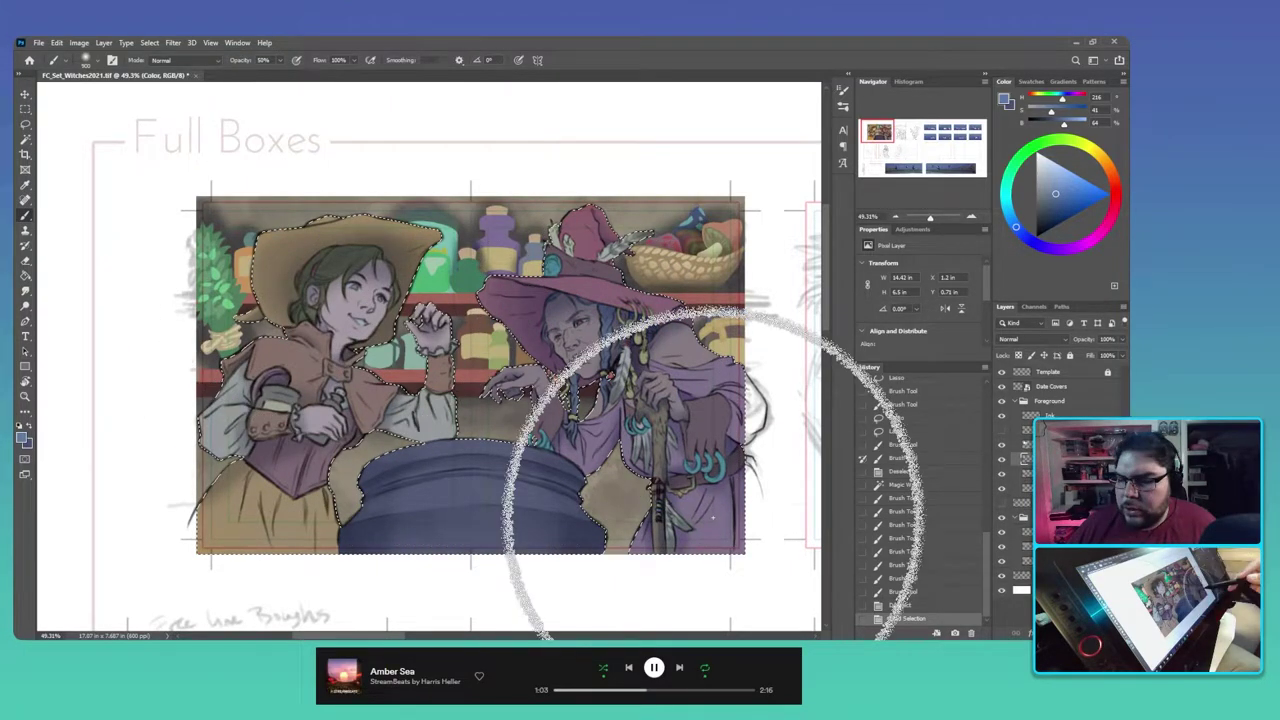
left_click_drag(713, 517, 715, 512)
left_click_drag(715, 512, 717, 507)
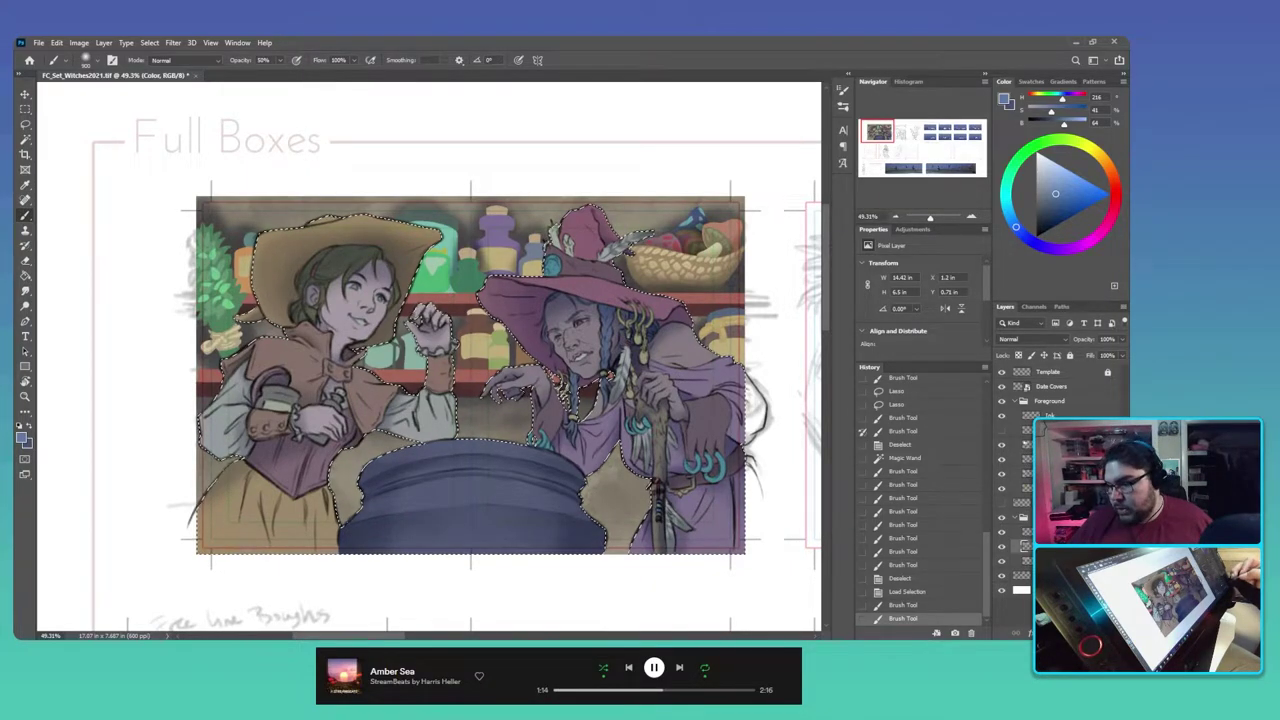
Step: Load the background rectangle as a selection and wash its Color layer with the same blue across the shelves and wall
key("ctrl+d")
left_click(1025, 564, "ctrl")
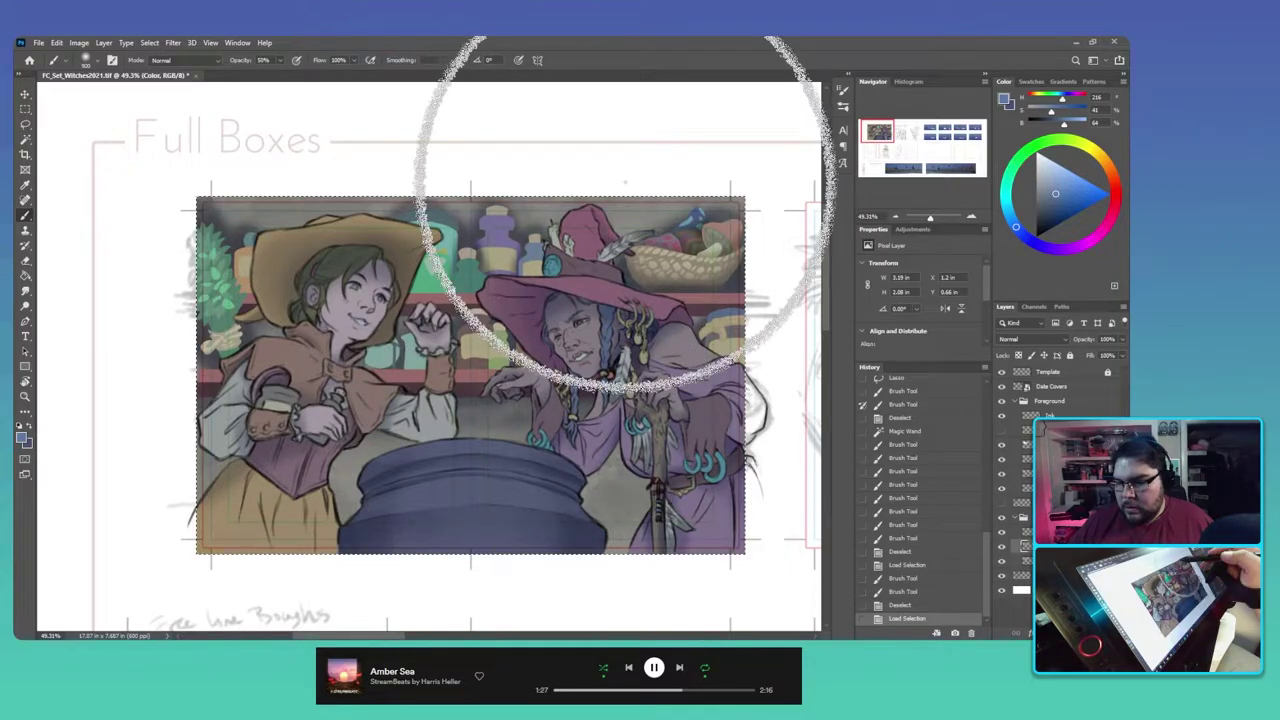
left_click(284, 180)
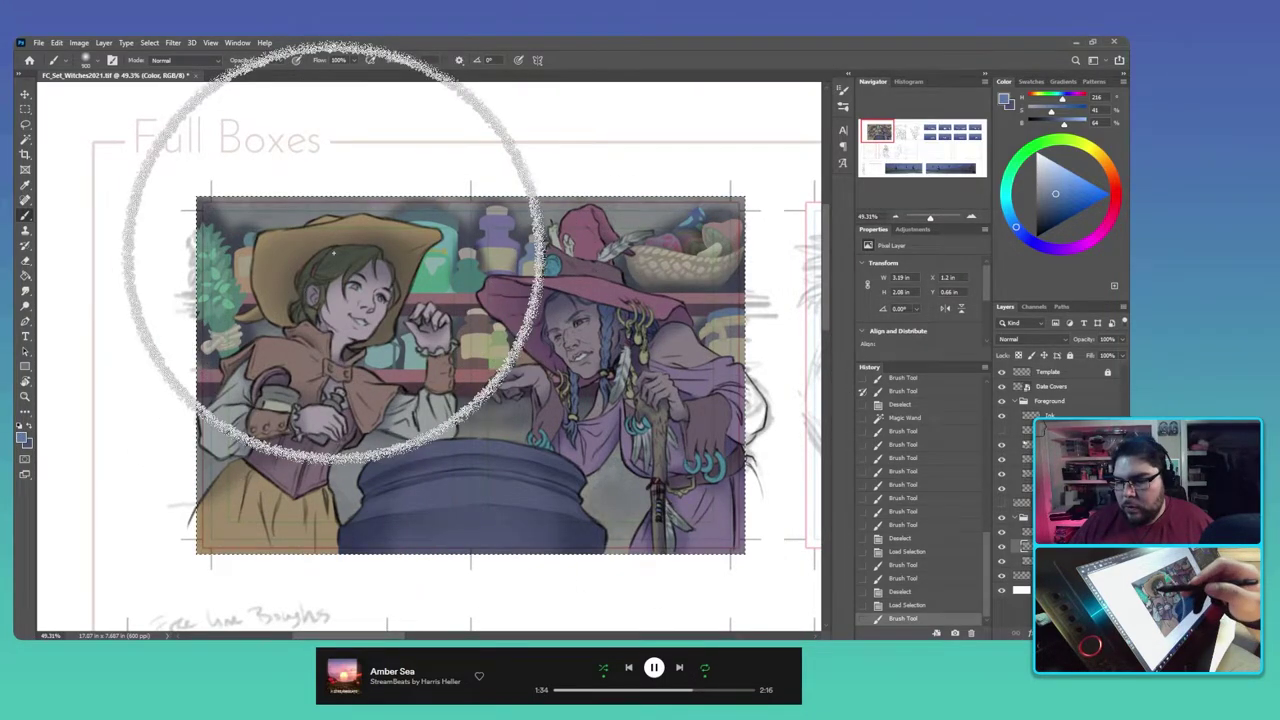
left_click_drag(727, 541, 592, 340)
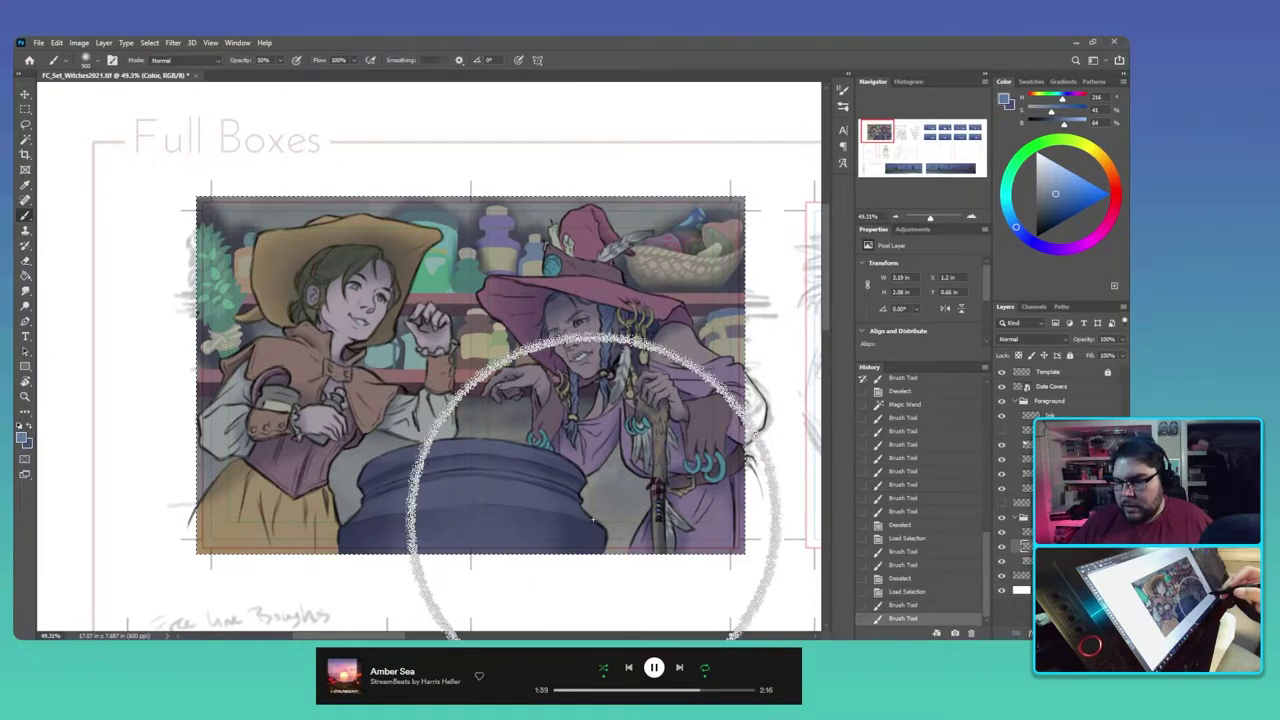
Step: Shrink the brush, activate the background's Shading layer and switch its visibility off and on
key("bracketleft")
key("bracketleft")
key("bracketleft")
key("bracketleft")
key("bracketleft")
key("bracketleft")
key("bracketleft")
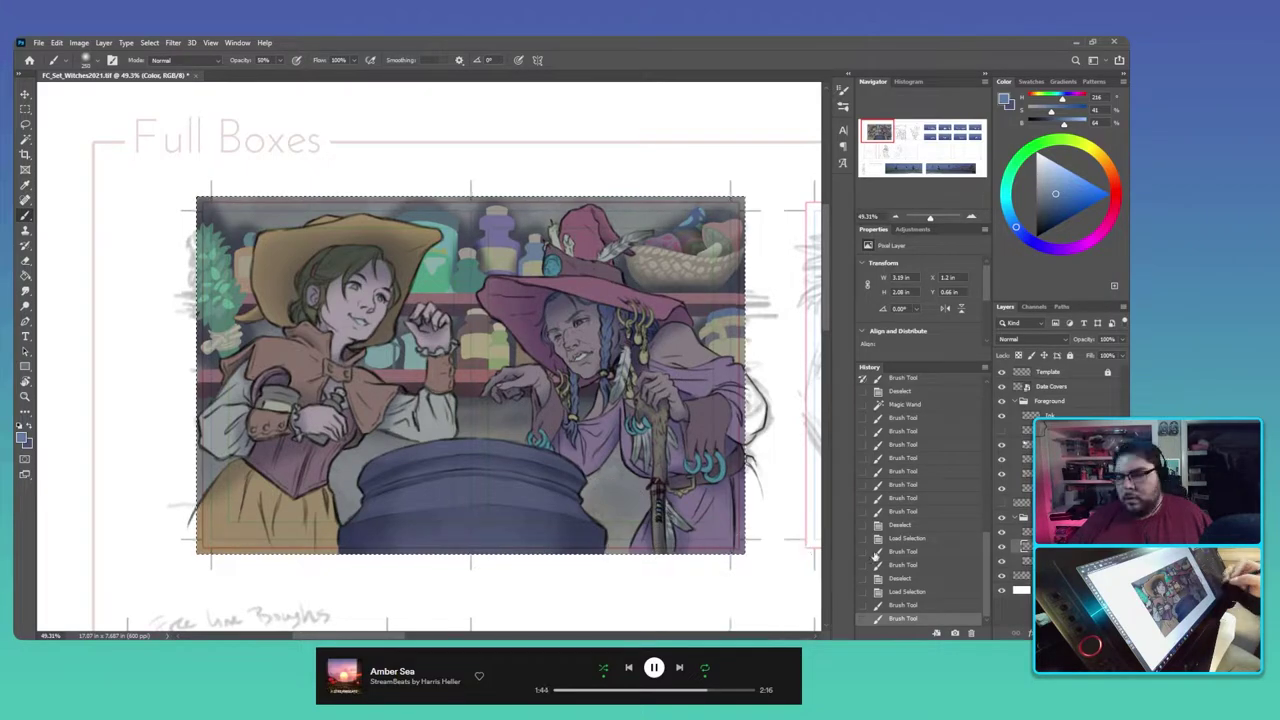
left_click(1032, 339)
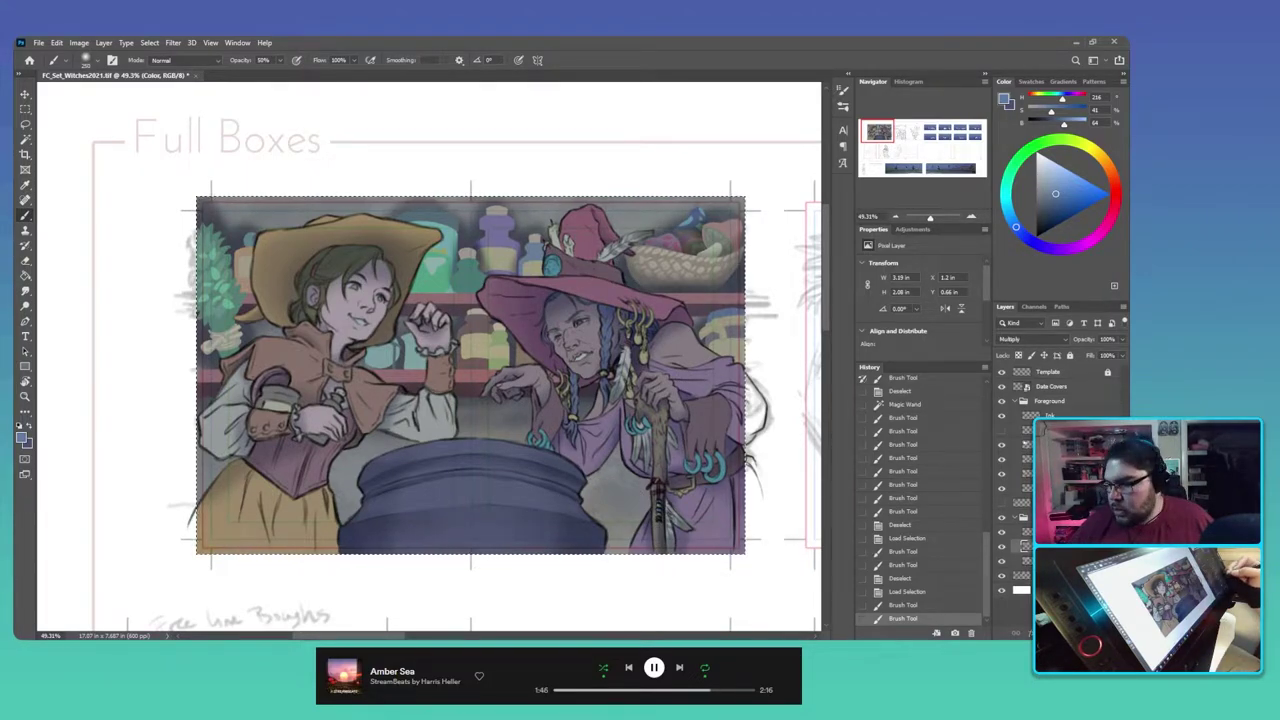
left_click(1025, 532)
left_click(1001, 532)
left_click(1001, 532)
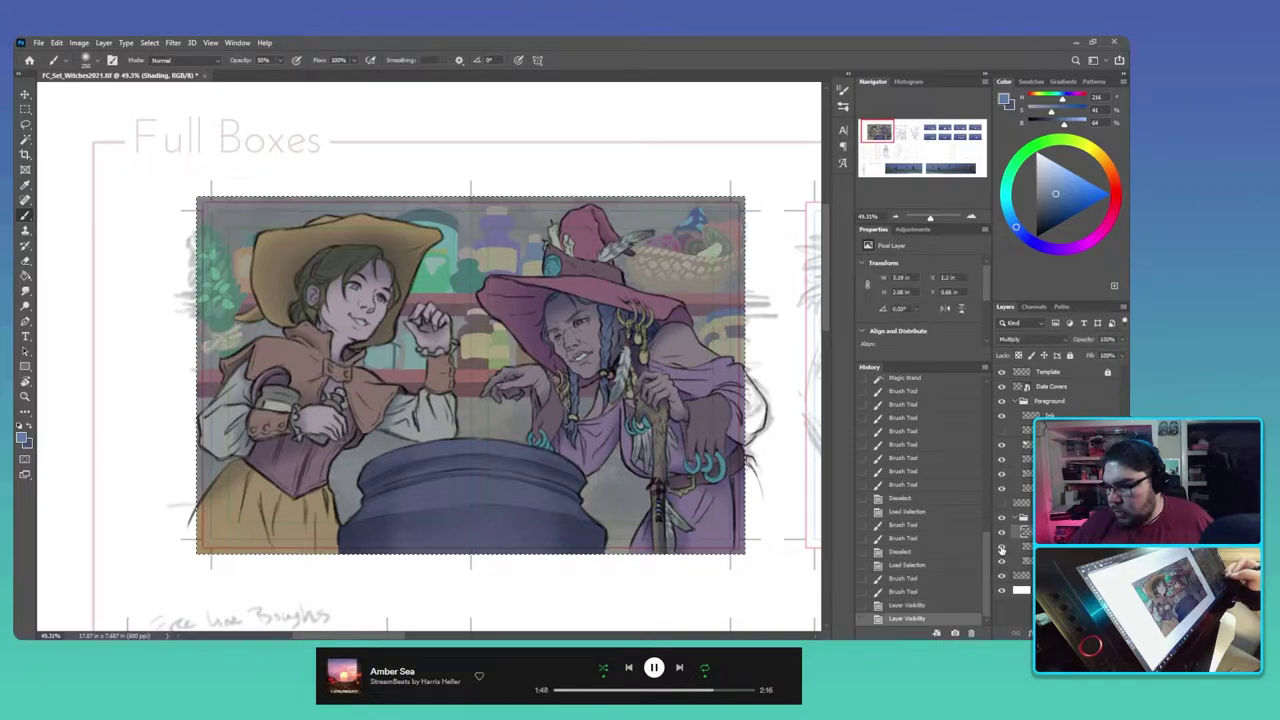
left_click(1001, 561)
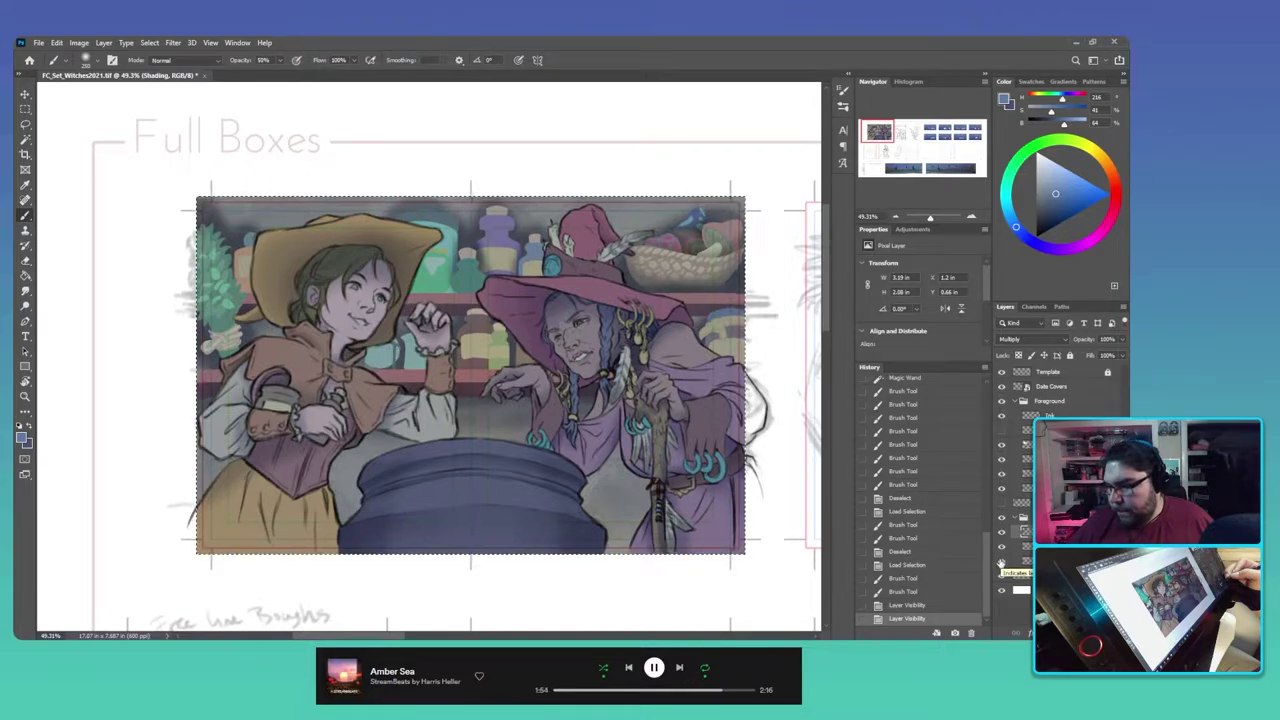
Step: Set the current history state as the History Brush source and load a background layer's painted contents as a selection
left_click(863, 619)
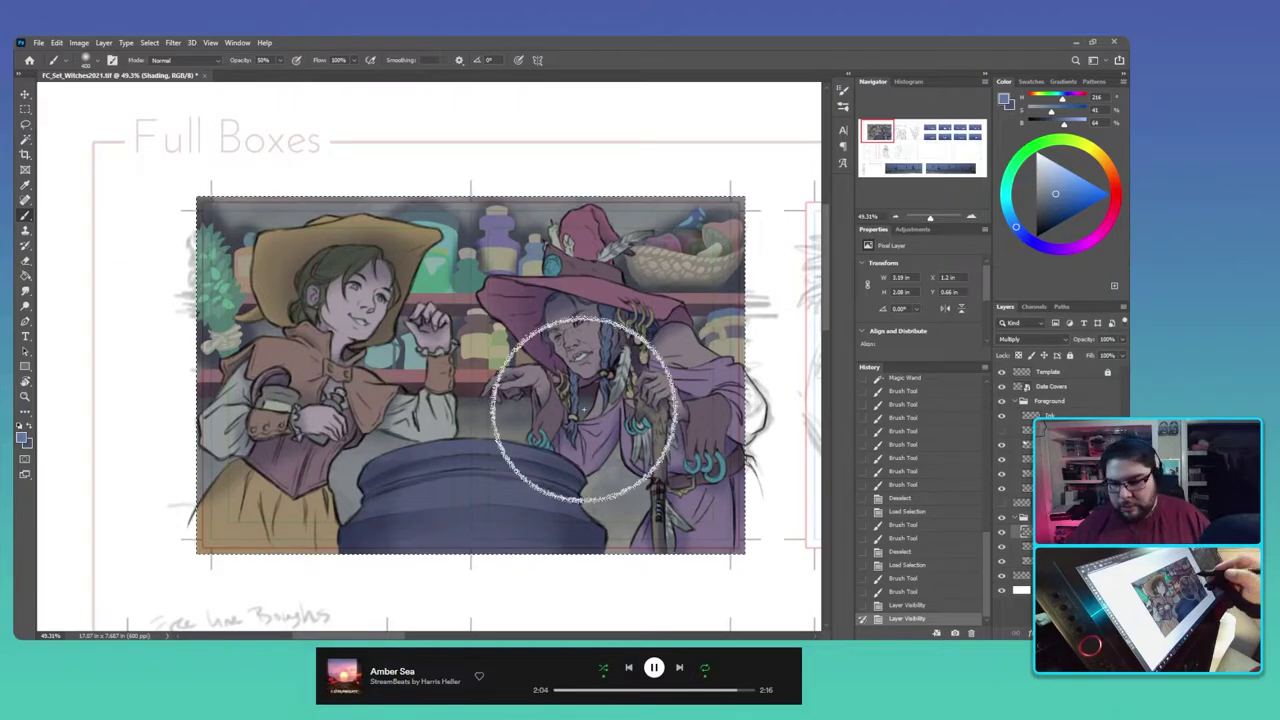
left_click(1028, 543, "ctrl")
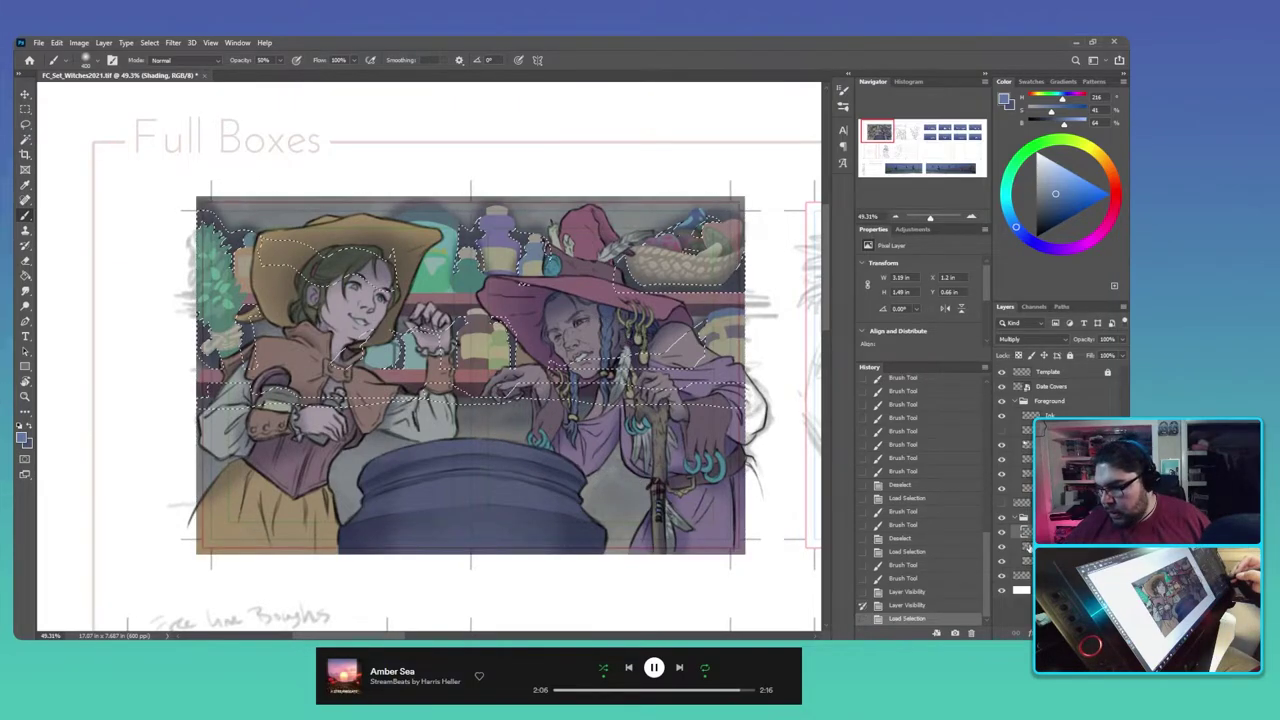
Step: Load the background rectangle as the selection, enlarge the brush to 1300 px and paint blue shading over the whole background
key("ctrl+d")
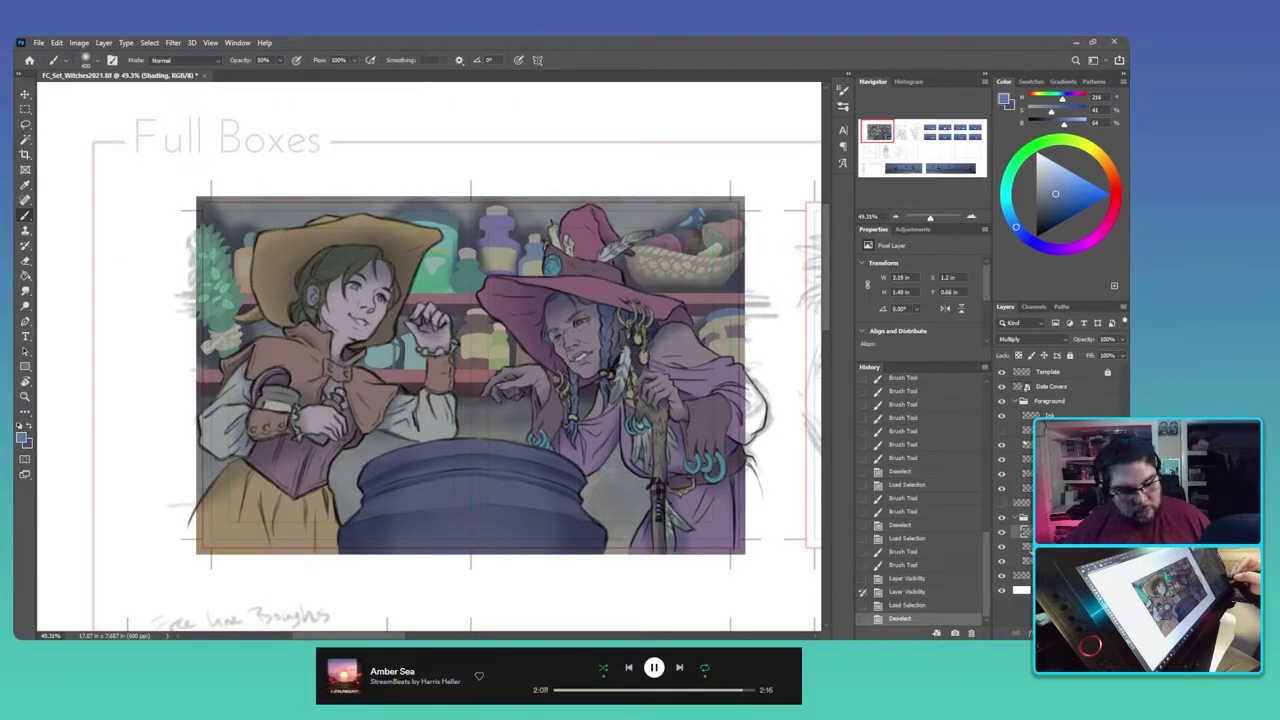
left_click(1028, 562, "ctrl")
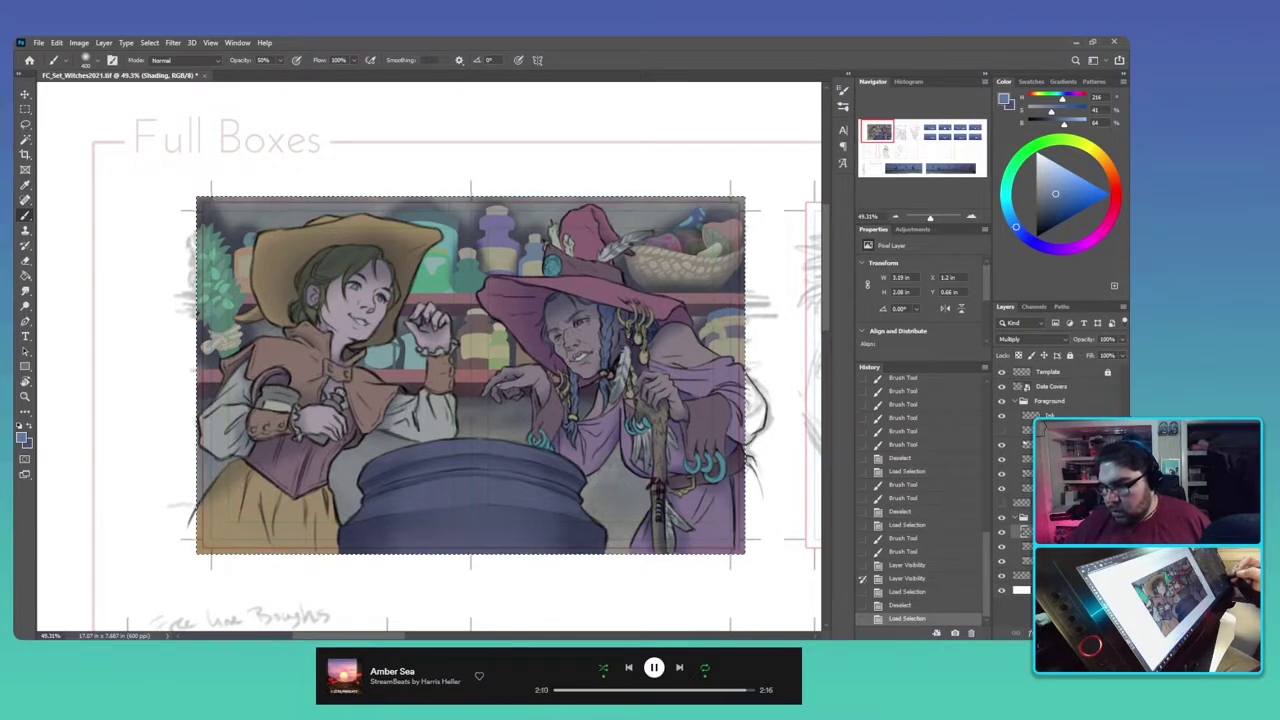
key("bracketright")
key("bracketright")
key("bracketright")
key("bracketright")
key("bracketright")
key("bracketright")
key("bracketright")
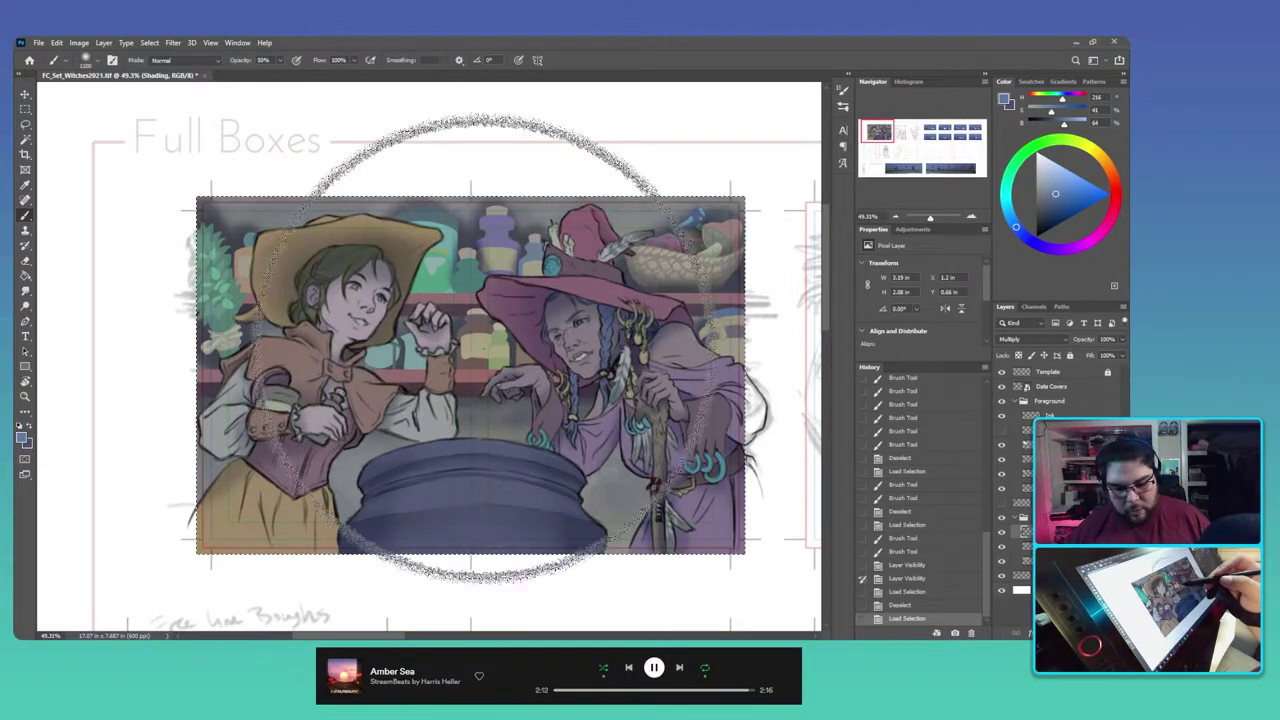
key("bracketright")
key("bracketright")
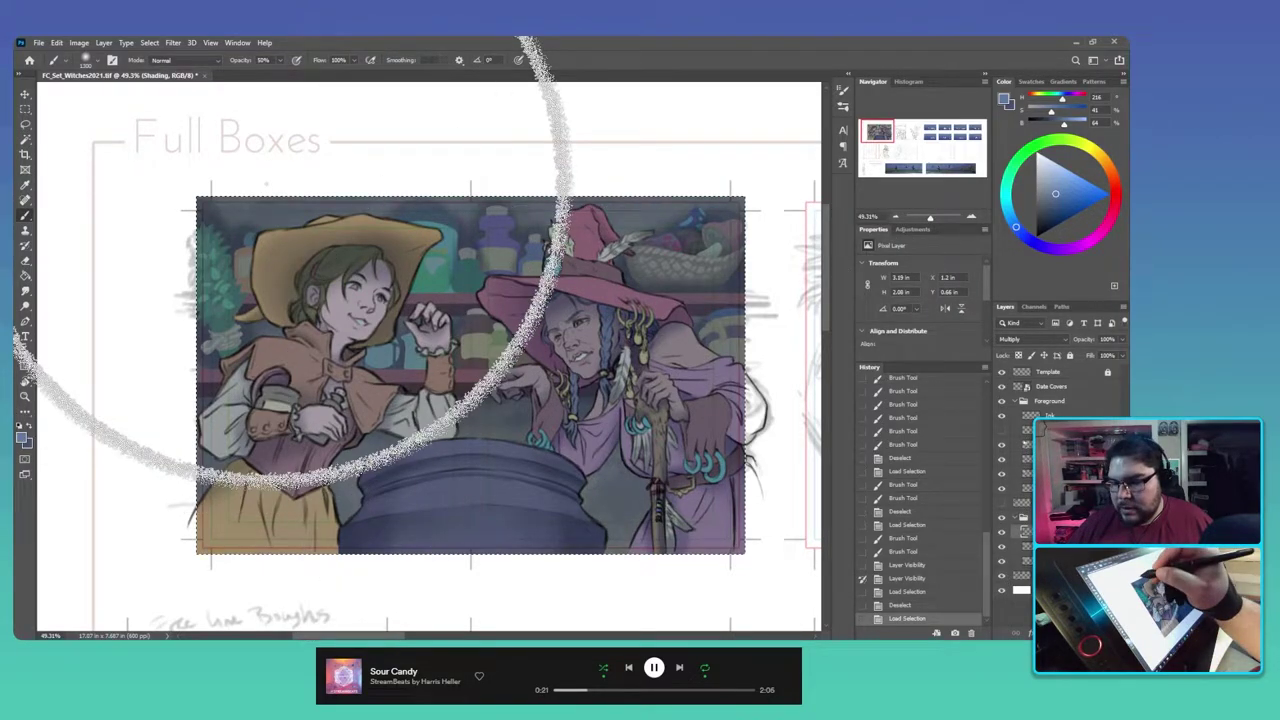
Step: Shrink the brush to 700 px and deepen the blue shading across the shelves and along the background's edges
key("bracketleft")
key("bracketleft")
key("bracketleft")
key("bracketleft")
left_click(713, 346)
left_click(711, 347)
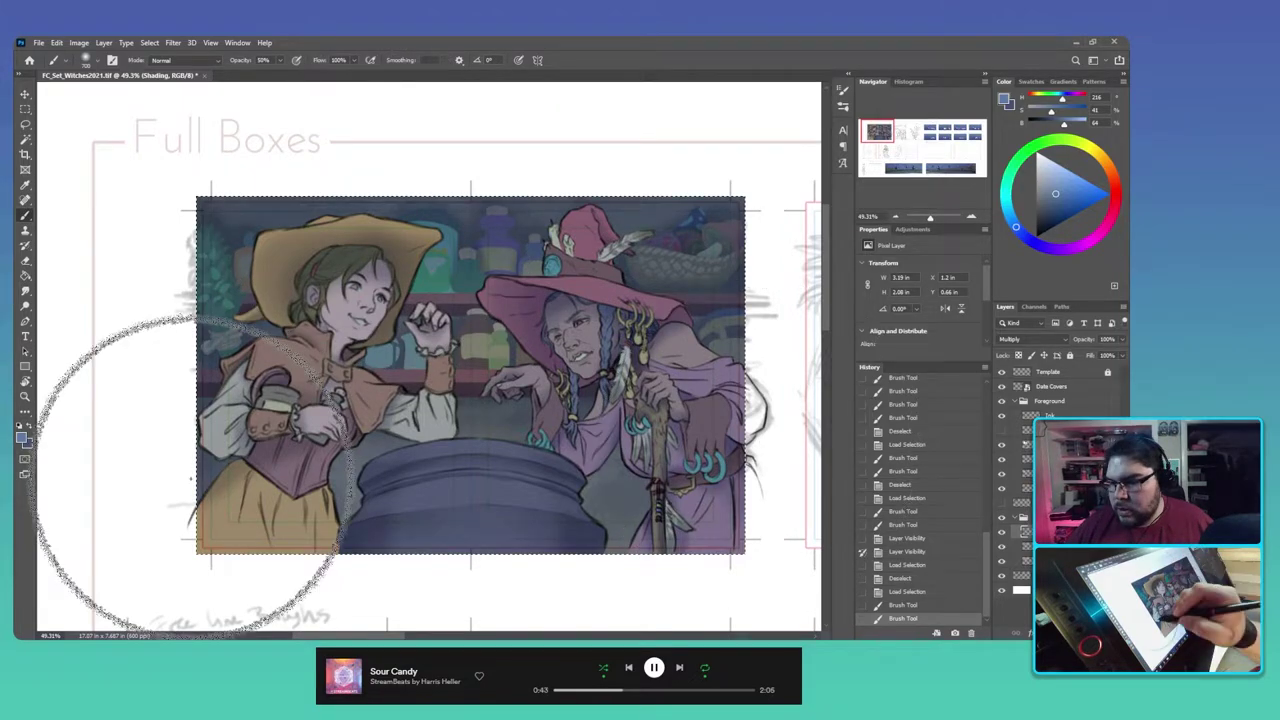
left_click(191, 478)
left_click_drag(797, 330, 790, 396)
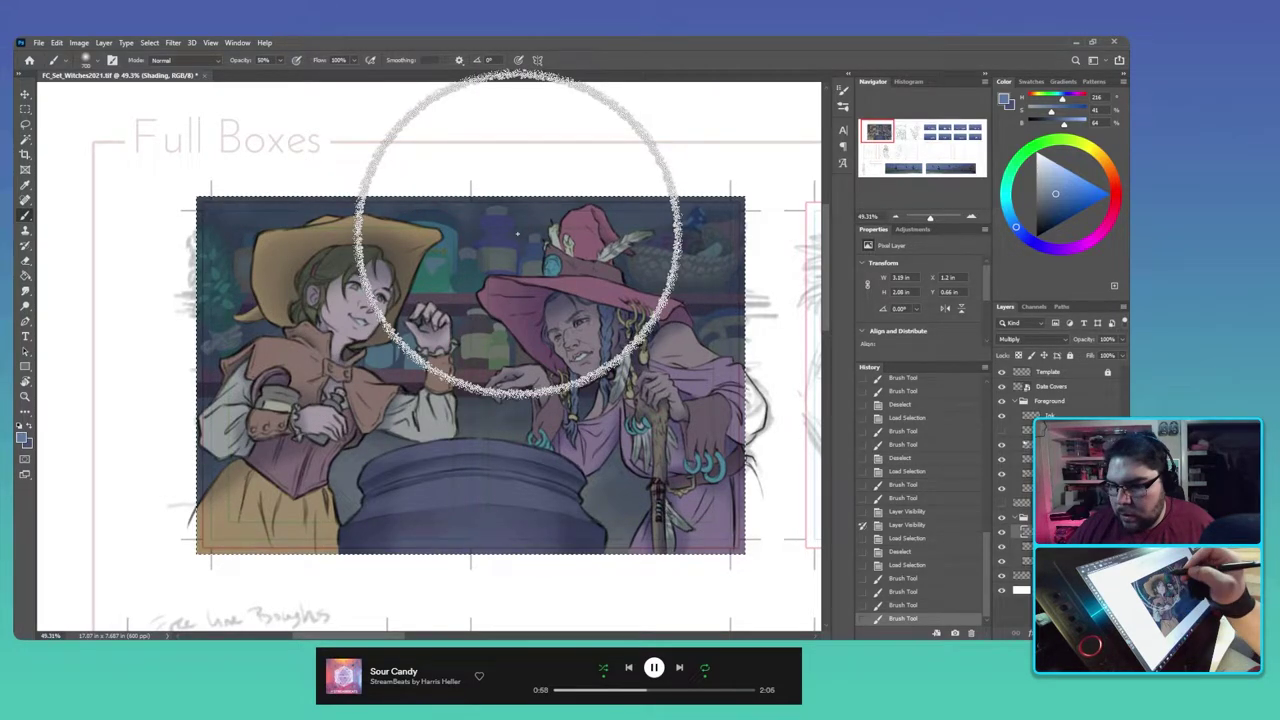
left_click_drag(517, 233, 647, 391)
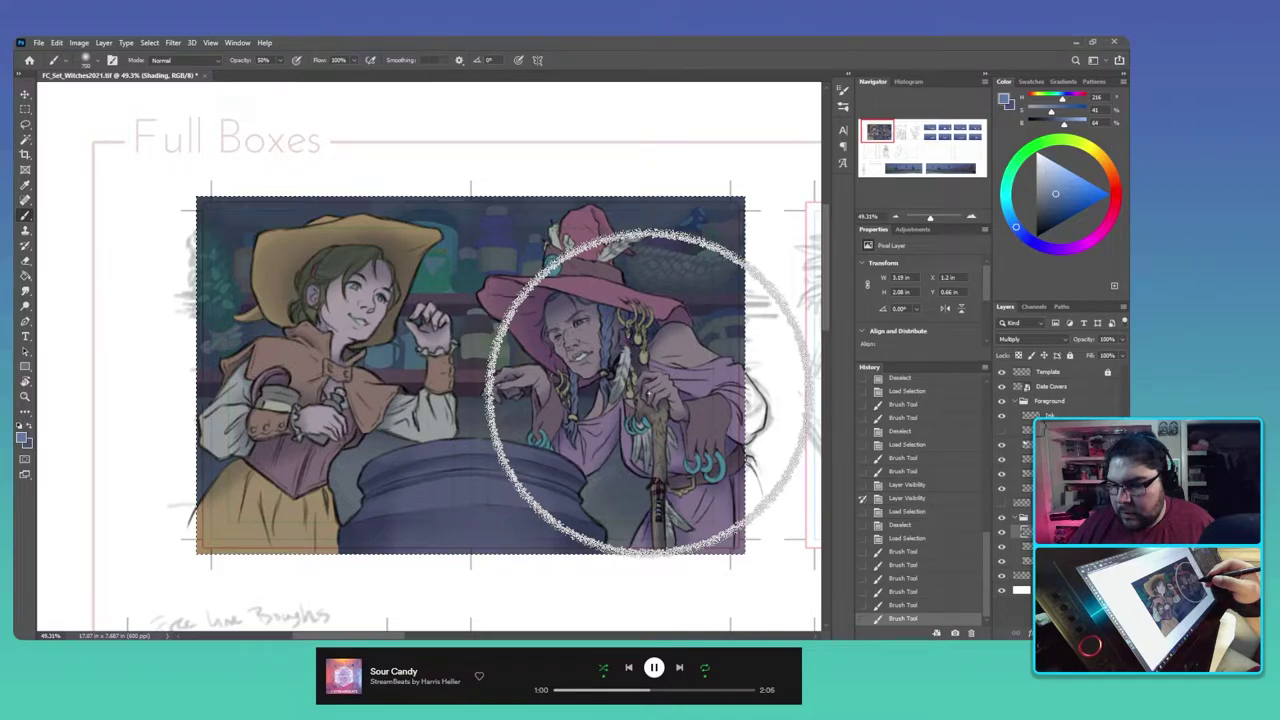
Step: Try restoring the jars between the witches with the History Brush at full opacity, compare with the source state, and undo the stroke
key("e")
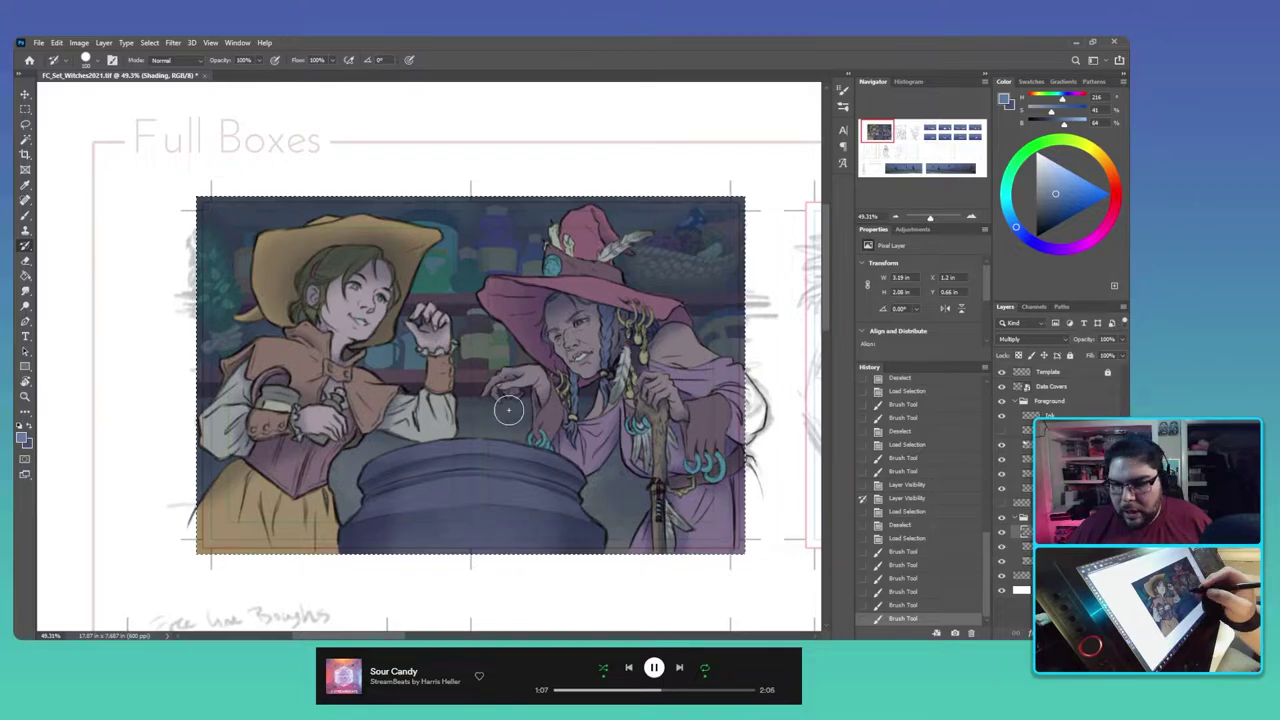
key("bracketright")
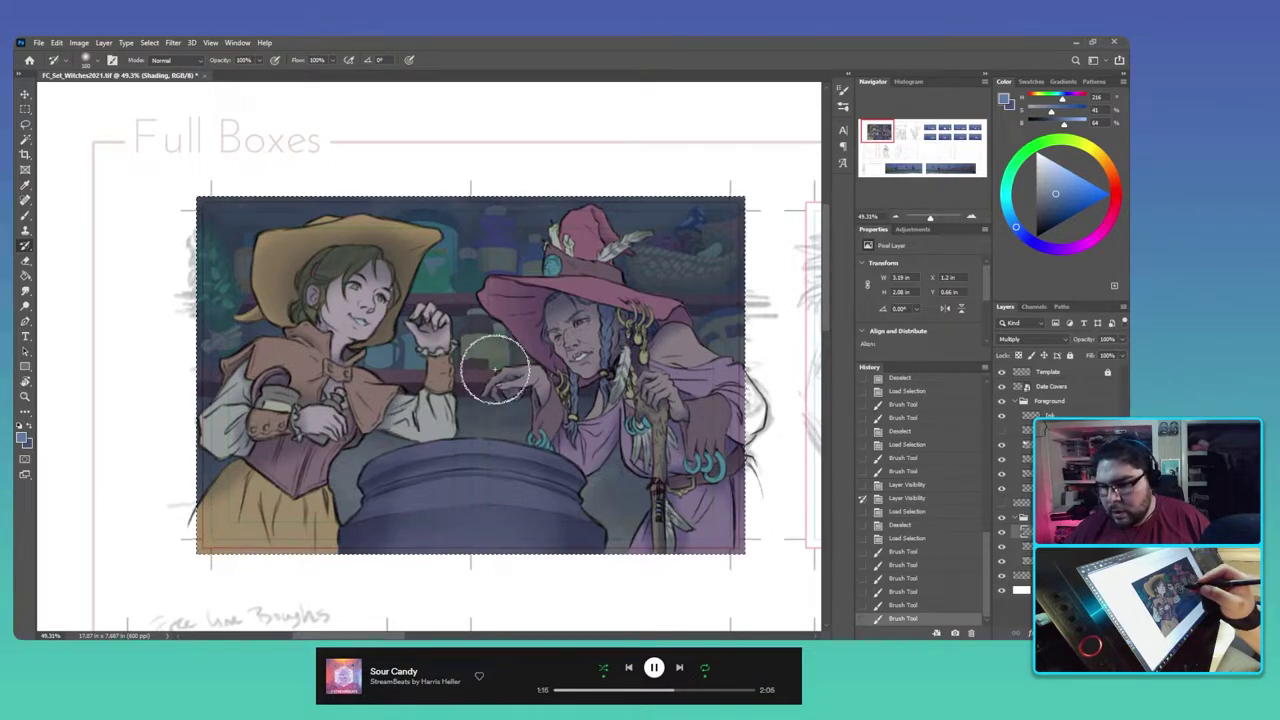
left_click(912, 498)
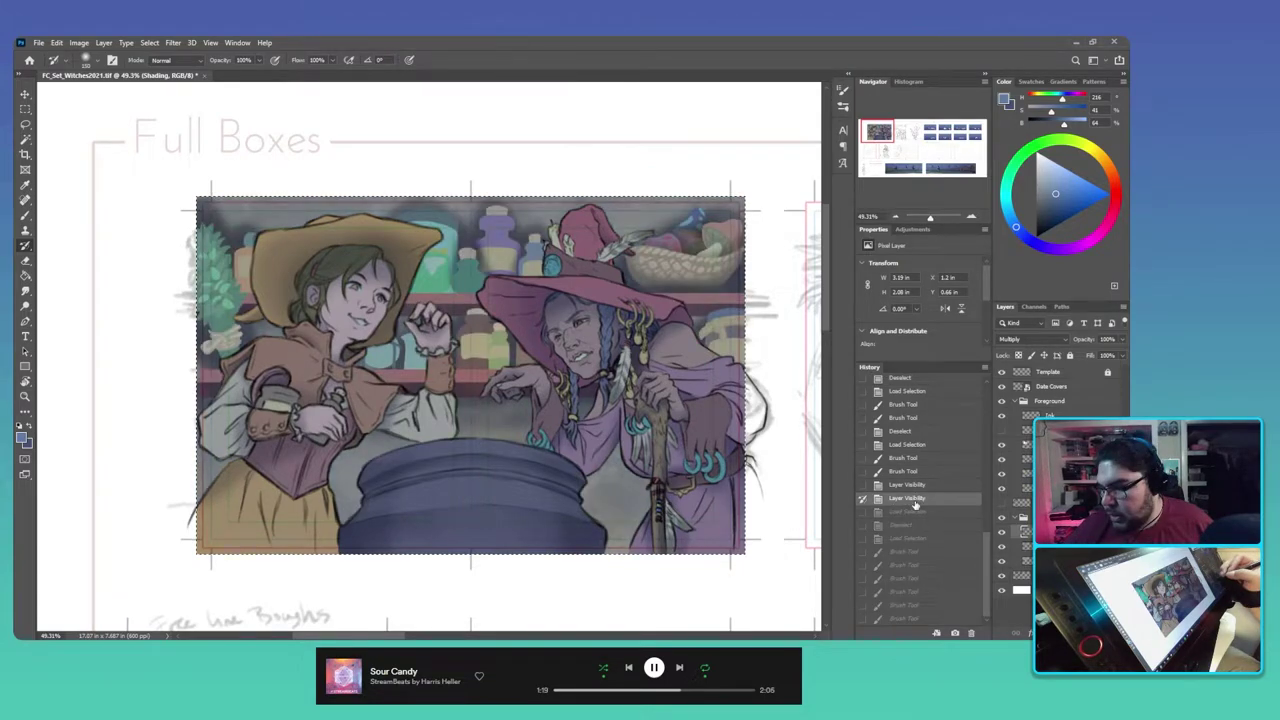
left_click(905, 618)
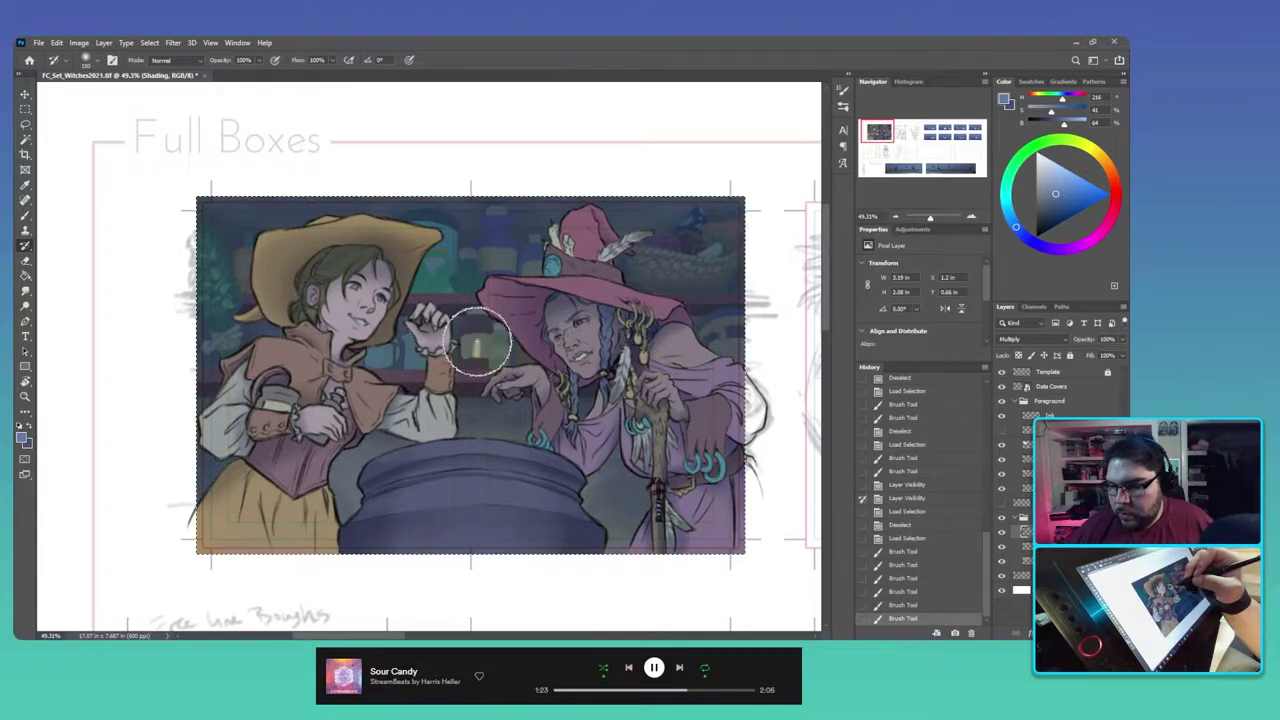
left_click_drag(477, 336, 478, 356)
key("ctrl+z")
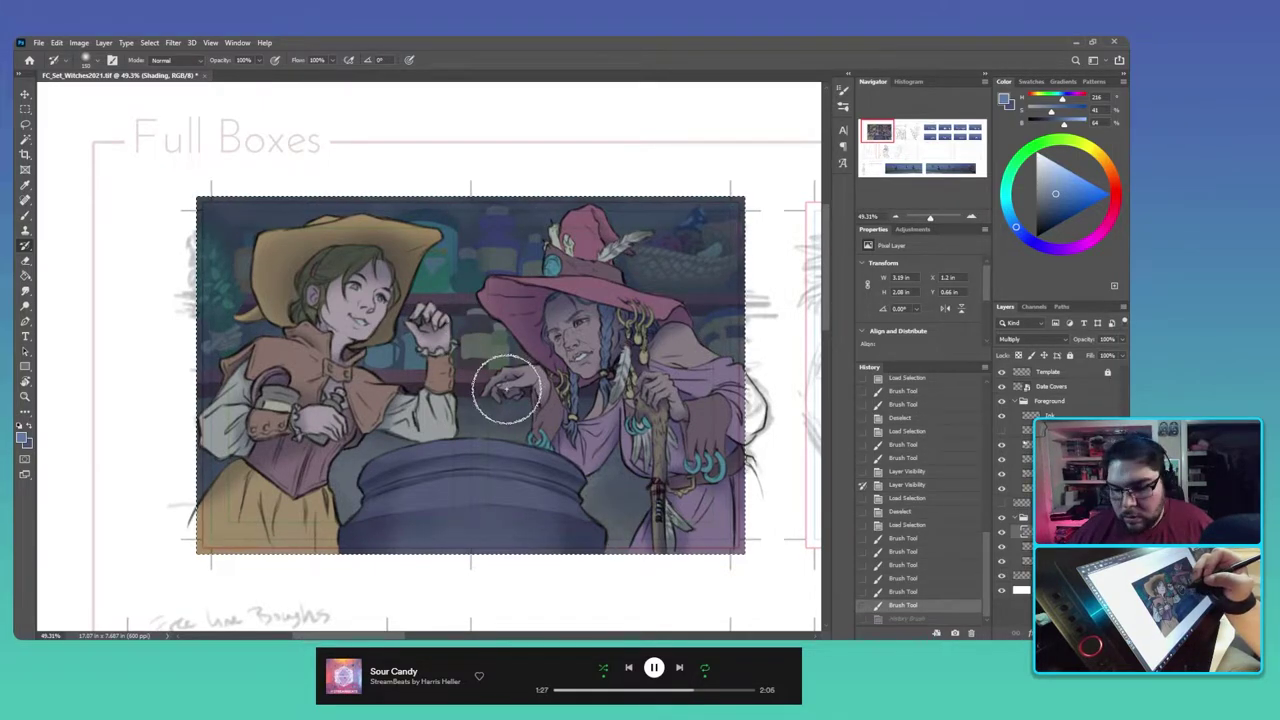
left_click(86, 59)
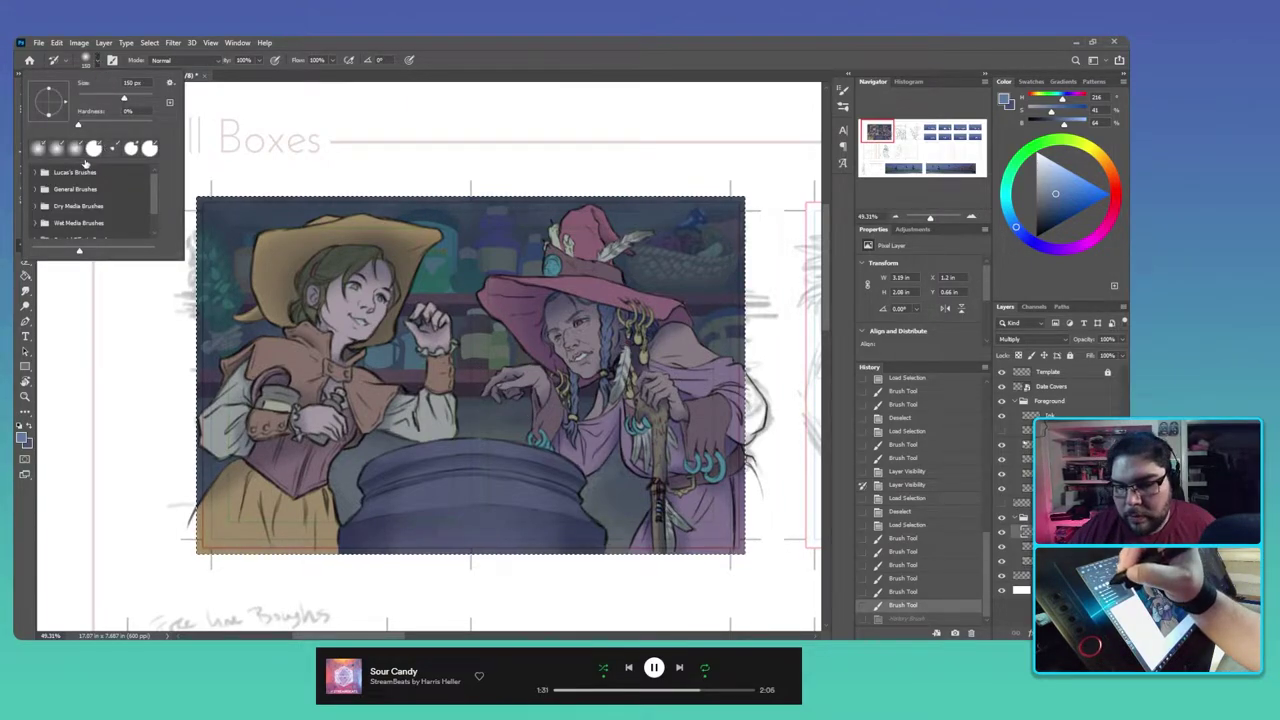
left_click(37, 148)
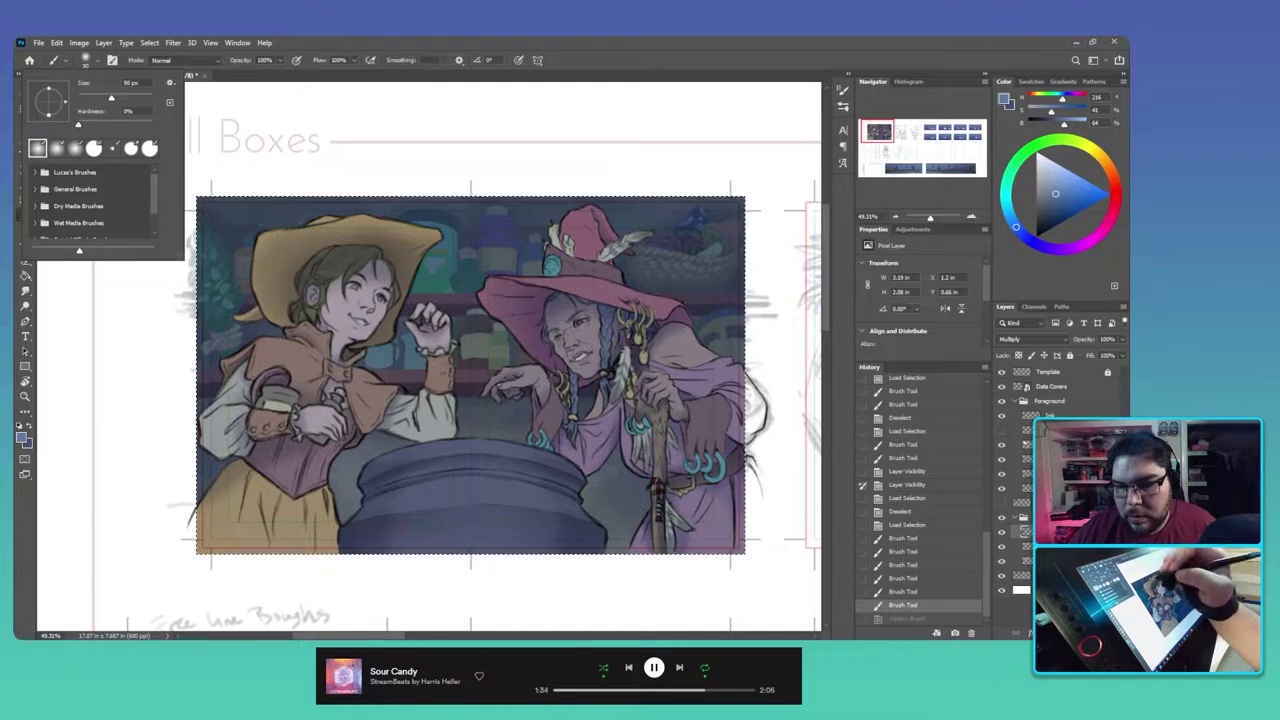
left_click(450, 276)
left_click_drag(488, 374, 456, 398)
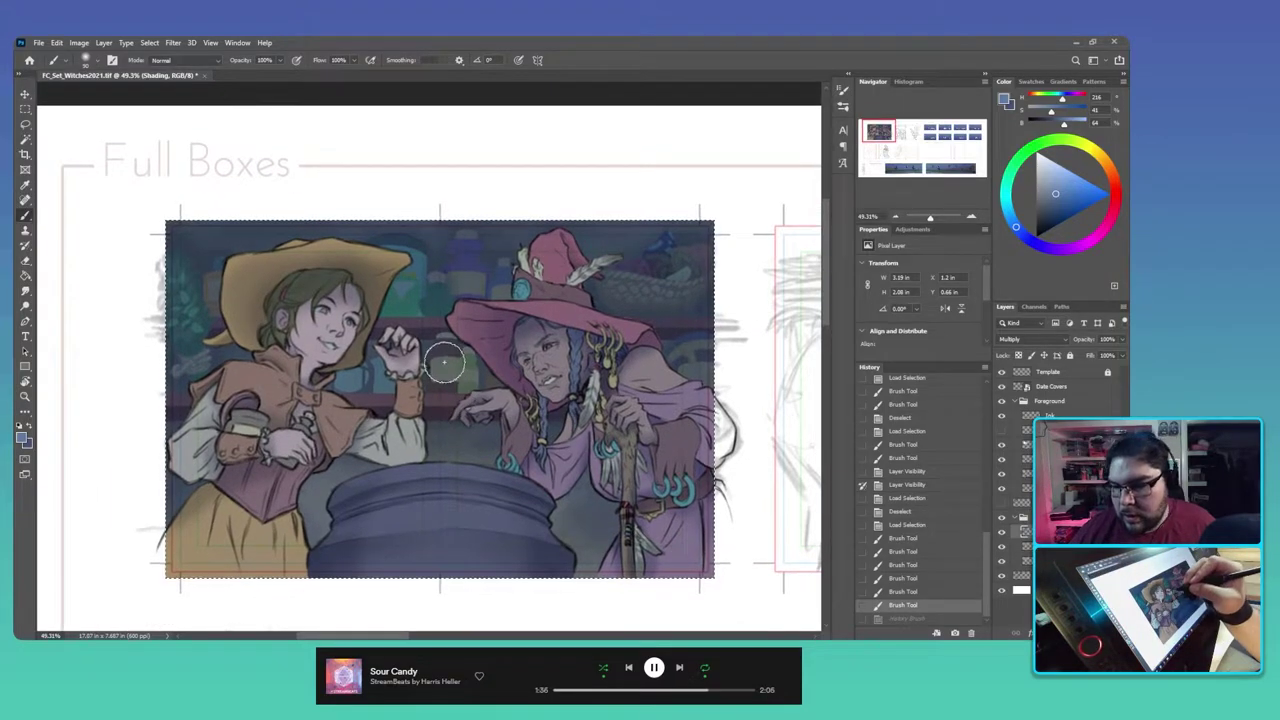
left_click(474, 500)
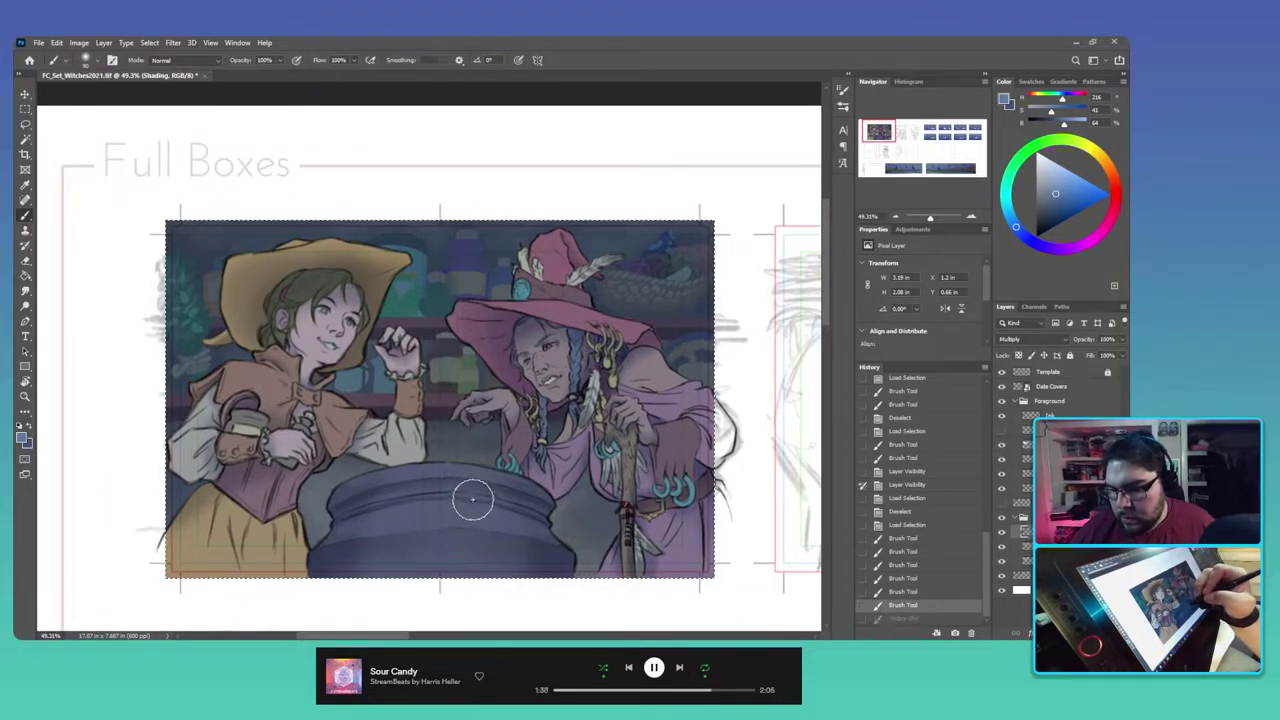
key("ctrl+z")
Step: Set the History Brush to 200 px and 20% opacity and gently lighten the jars on the lower shelf
key("y")
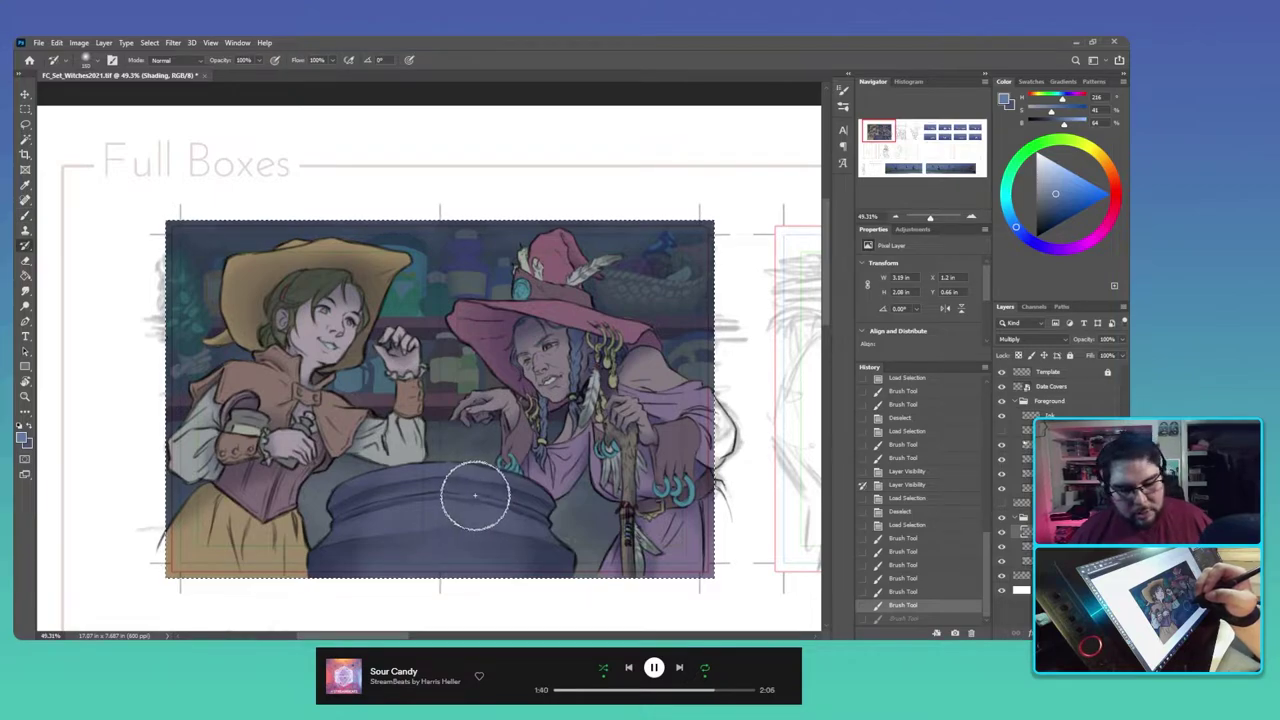
key("bracketright")
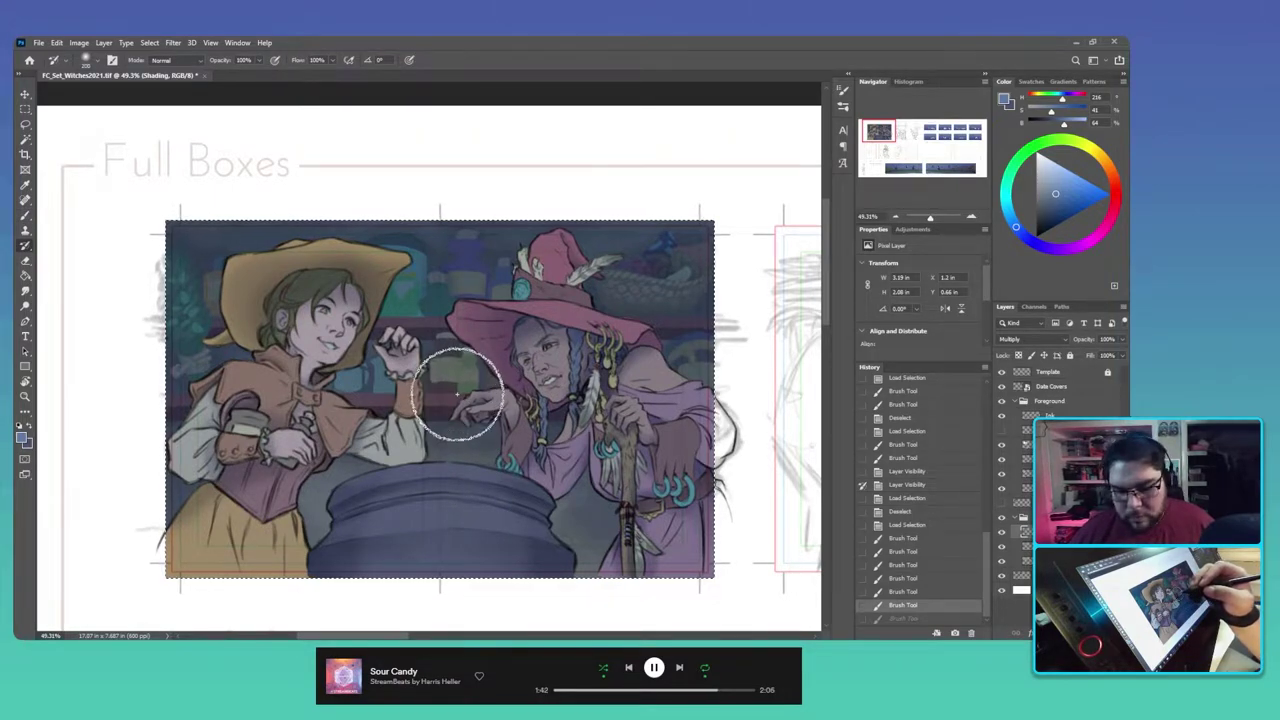
key("2")
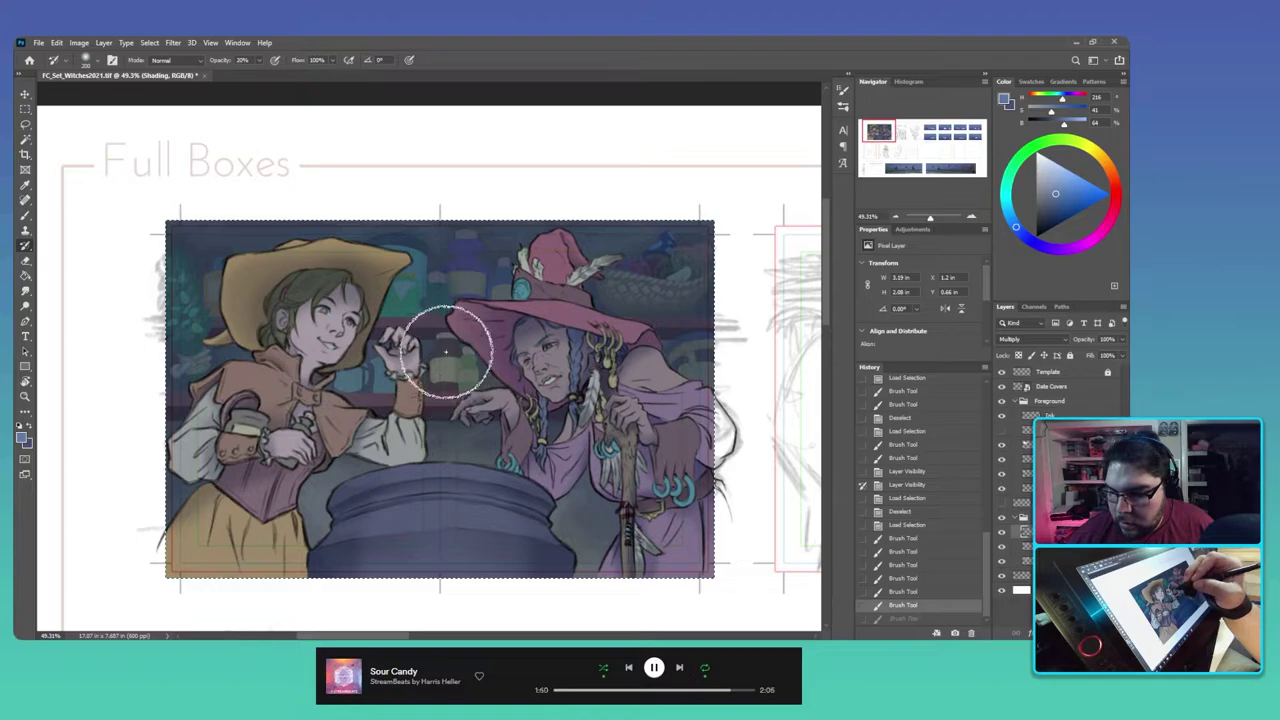
mouse_move(441, 373)
left_mouse_down()
mouse_move(450, 364)
mouse_move(460, 385)
mouse_move(470, 371)
mouse_move(385, 372)
mouse_move(335, 392)
mouse_move(347, 374)
left_mouse_up()
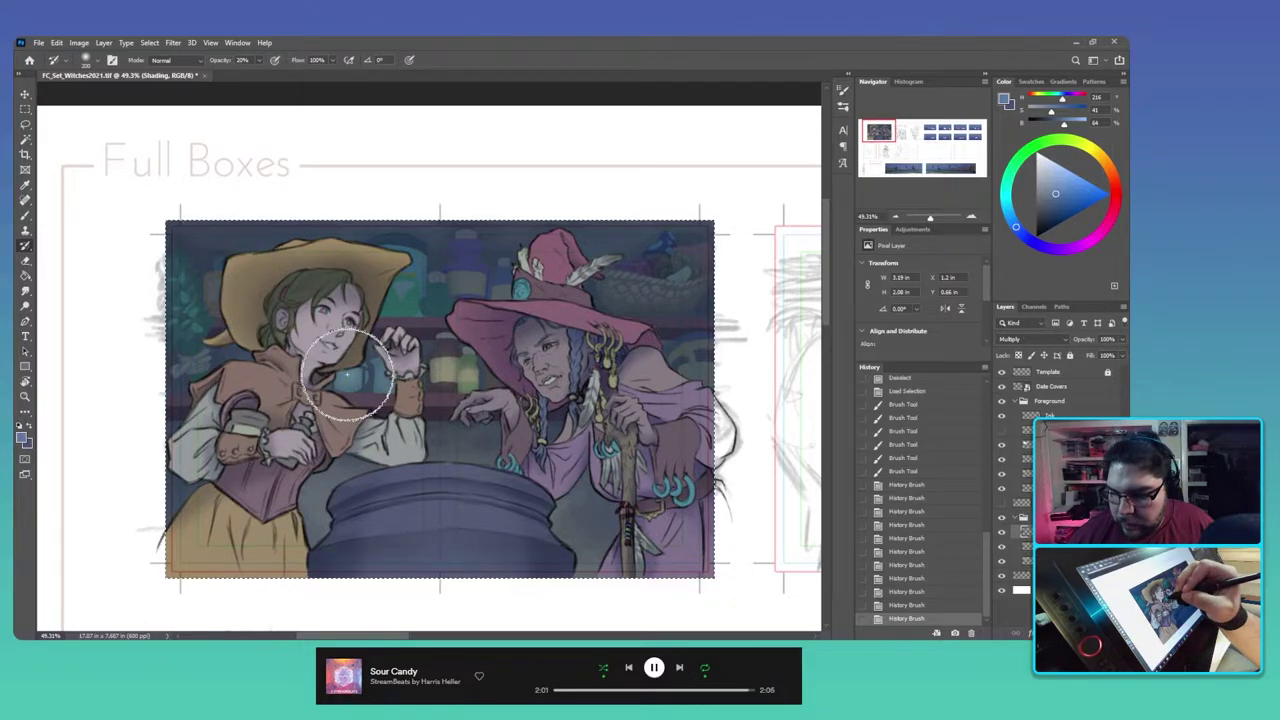
left_click(347, 374)
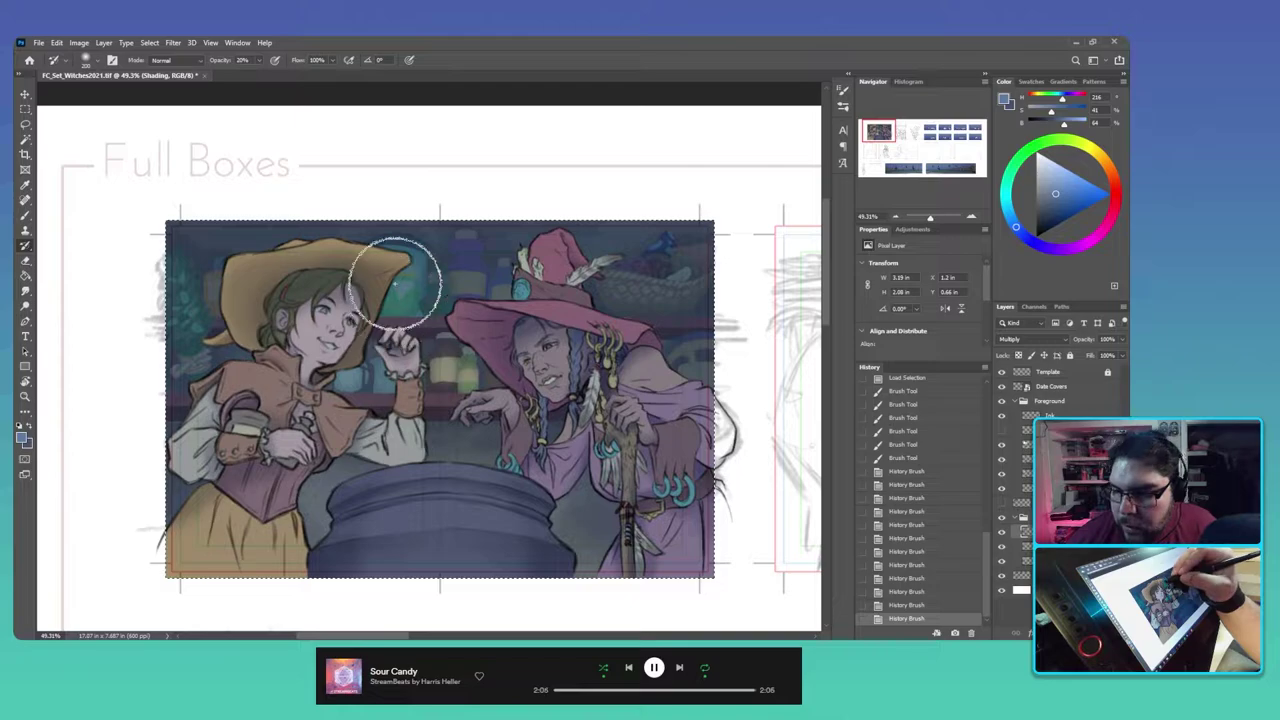
Step: Lighten the upper-shelf bottles, the fruit basket and the hanging plants with the History Brush at 20% opacity
left_click_drag(390, 285, 410, 294)
mouse_move(418, 298)
left_mouse_down()
mouse_move(436, 305)
mouse_move(412, 285)
mouse_move(437, 277)
mouse_move(483, 296)
left_mouse_up()
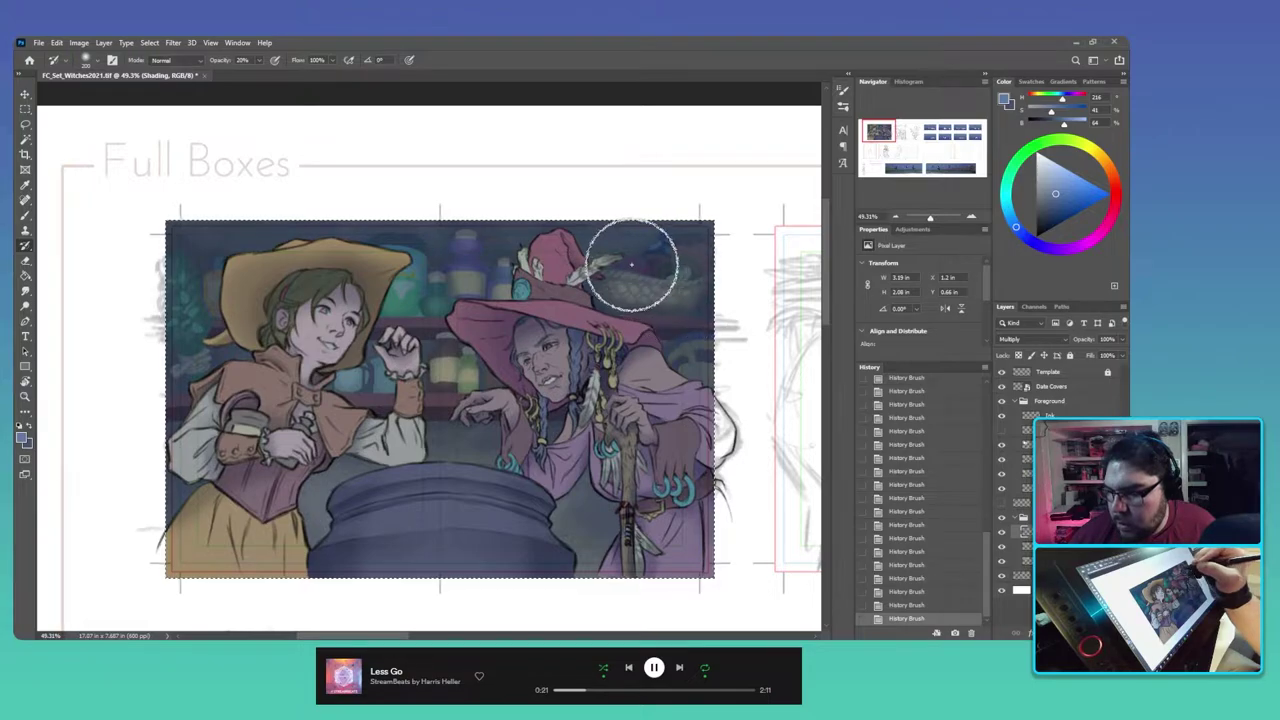
mouse_move(632, 264)
left_mouse_down()
mouse_move(661, 247)
mouse_move(694, 256)
mouse_move(681, 274)
mouse_move(701, 253)
mouse_move(648, 271)
mouse_move(634, 320)
mouse_move(657, 329)
mouse_move(698, 271)
mouse_move(680, 263)
mouse_move(663, 289)
mouse_move(505, 283)
mouse_move(523, 296)
left_mouse_up()
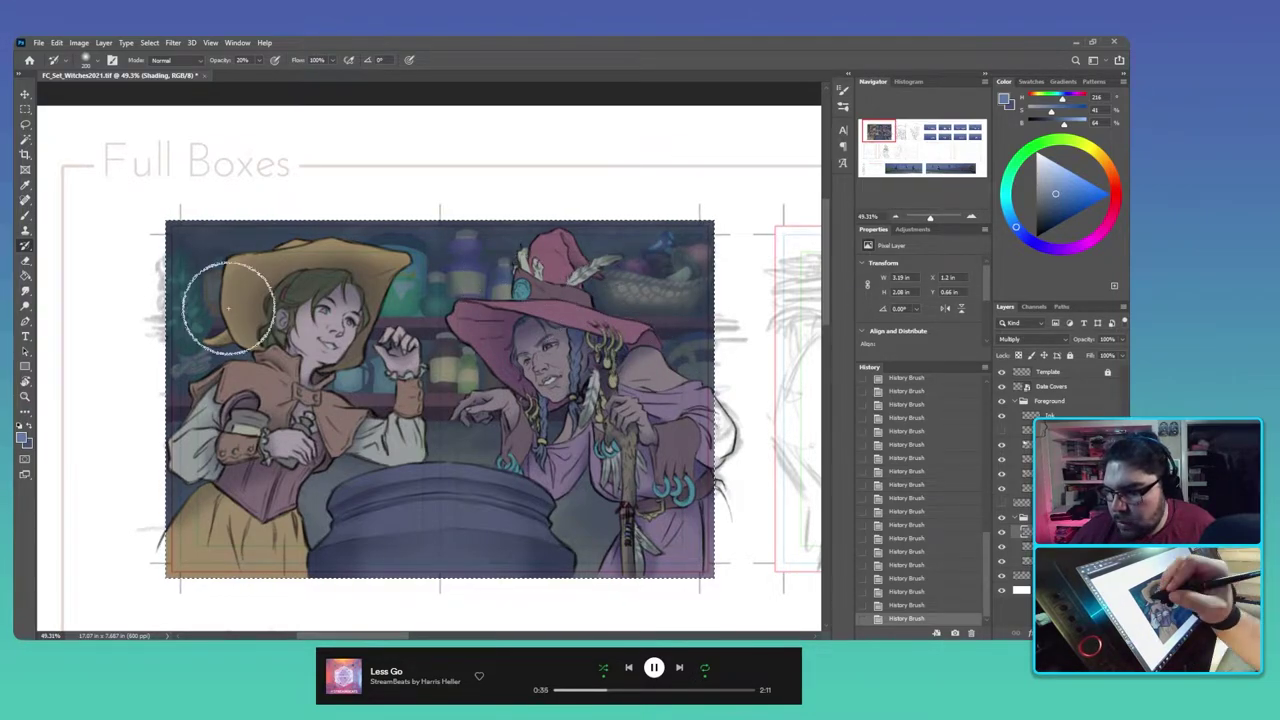
mouse_move(226, 309)
left_mouse_down()
mouse_move(200, 367)
mouse_move(188, 296)
mouse_move(179, 288)
mouse_move(182, 308)
mouse_move(170, 277)
mouse_move(181, 305)
left_mouse_up()
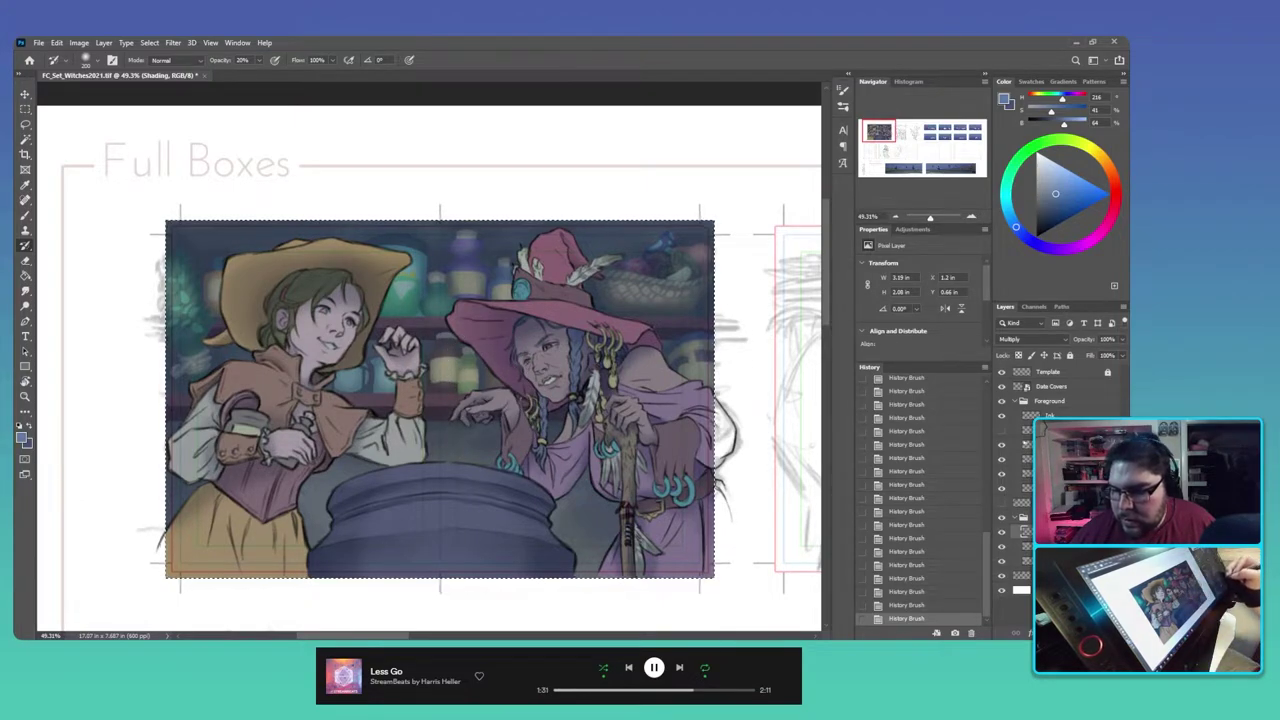
Step: Activate the background's Flats layer, drop the old selection and select both shelf boards with the Magic Wand
left_click(1040, 561)
key("w")
left_click_drag(452, 333, 451, 330)
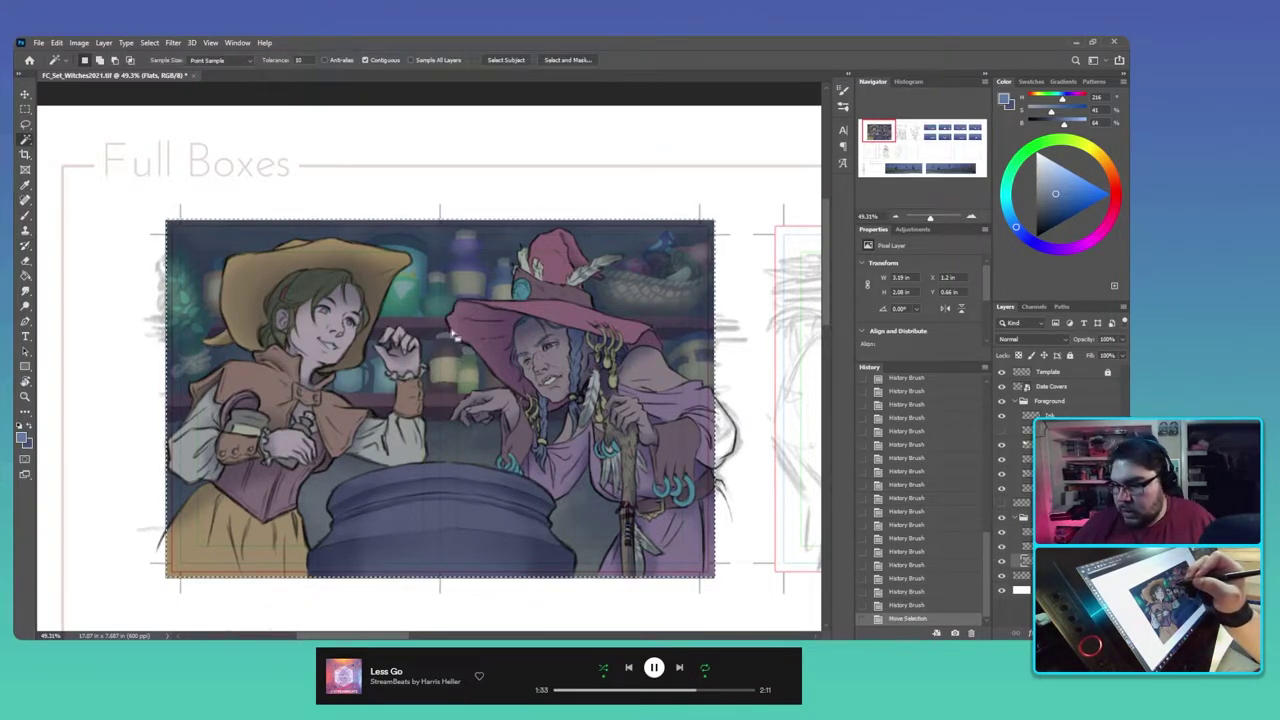
key("ctrl+d")
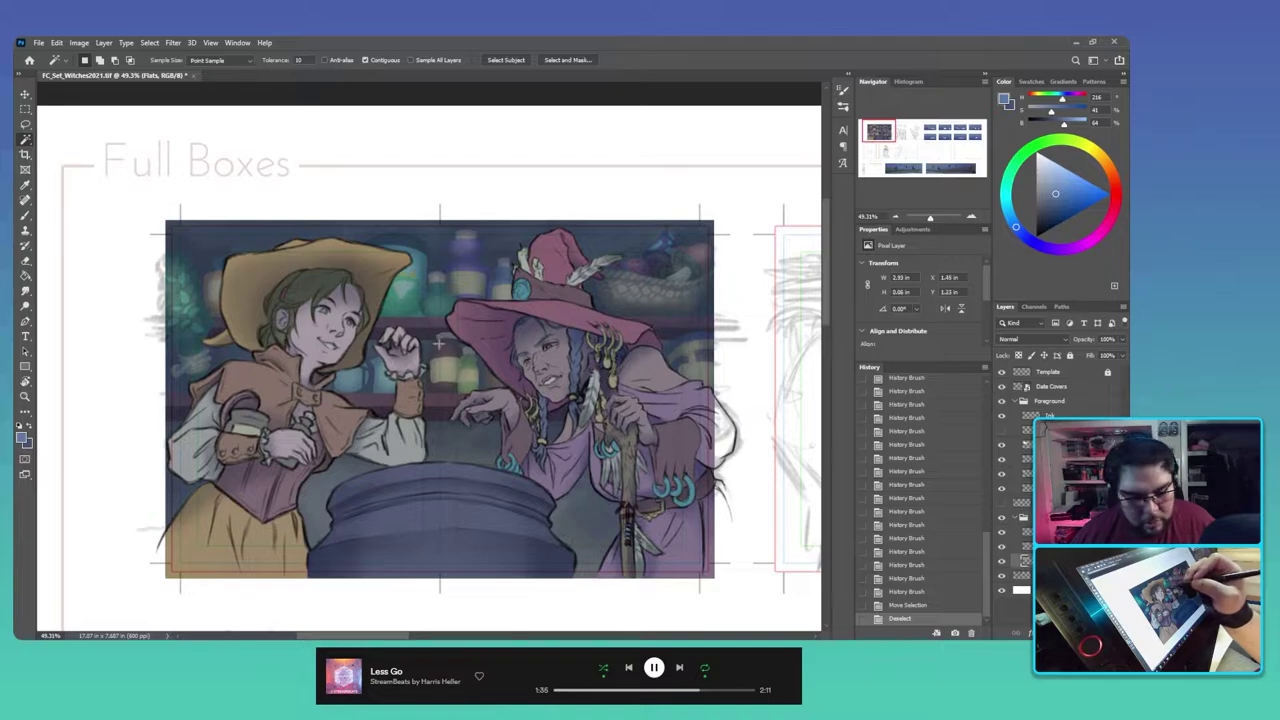
left_click(438, 323)
left_click(444, 399, "shift")
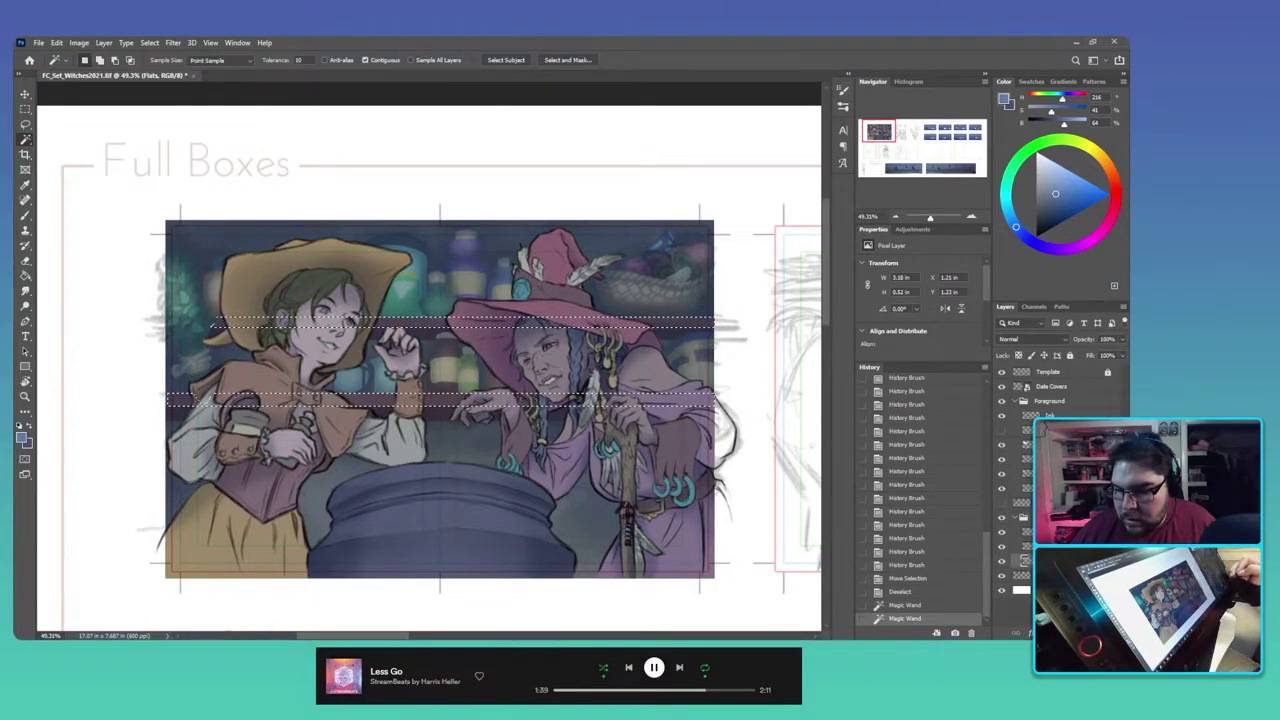
Step: Lighten the selected shelf boards on the Shading layer with a 400 px History Brush at 20% opacity, and deselect
left_click(1026, 532)
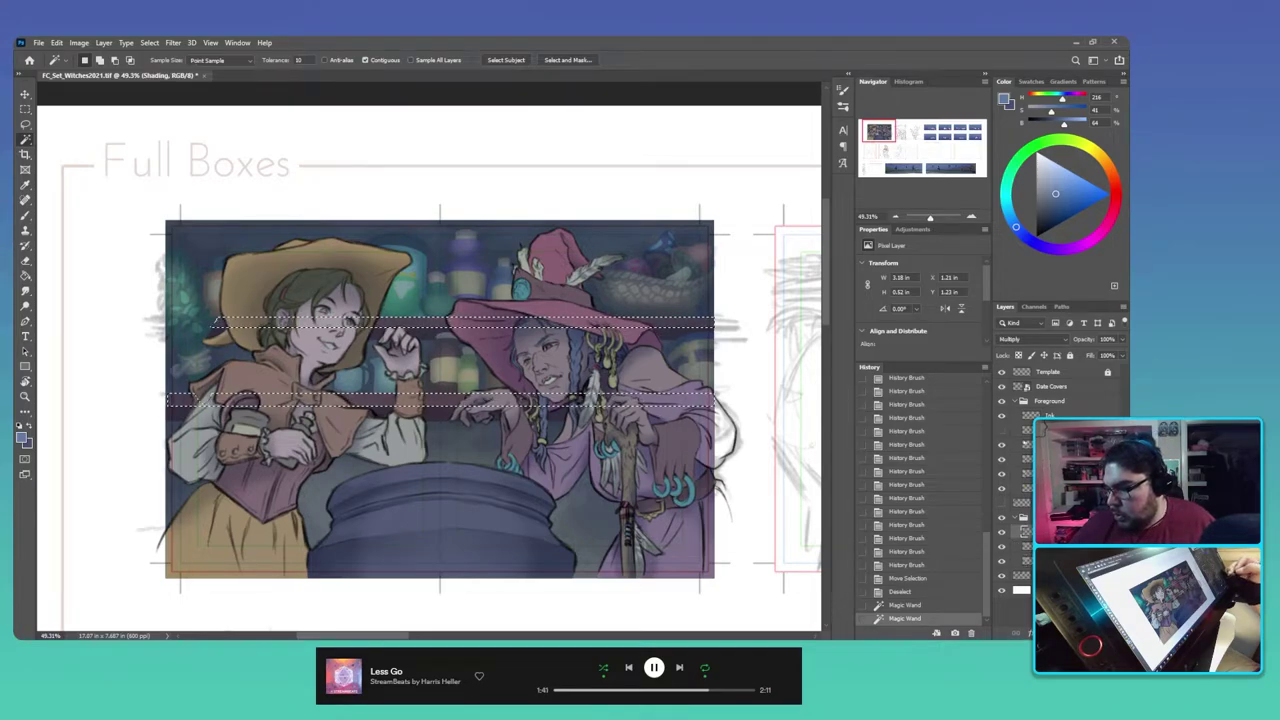
key("y")
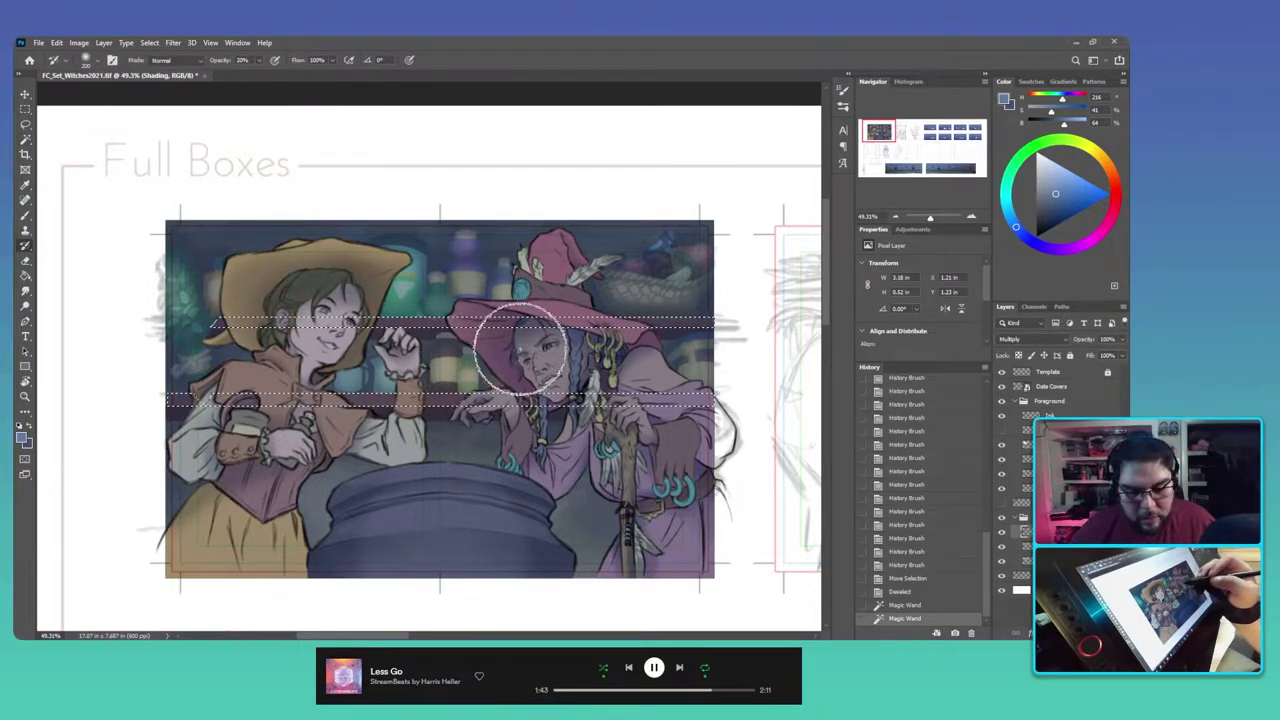
key("]")
key("]")
key("]")
key("]")
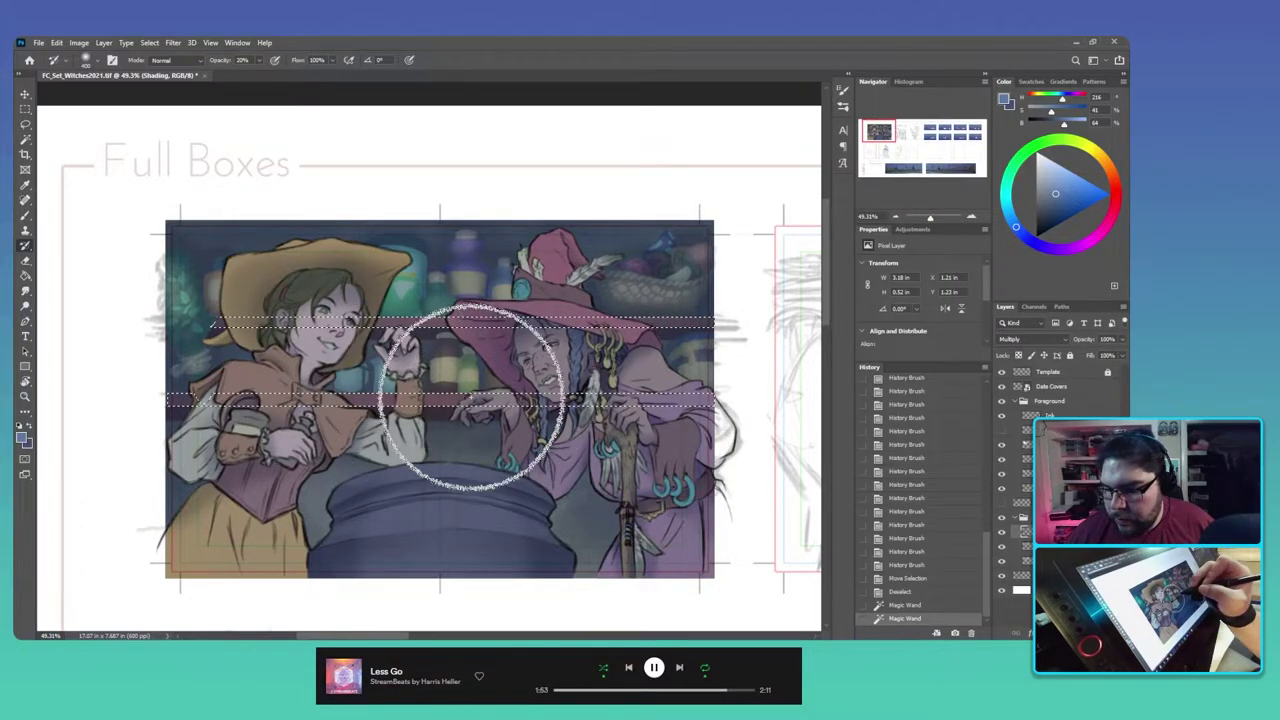
left_click_drag(471, 397, 493, 352)
mouse_move(493, 352)
left_mouse_down()
mouse_move(458, 324)
mouse_move(550, 334)
mouse_move(532, 333)
mouse_move(660, 379)
mouse_move(690, 405)
left_mouse_up()
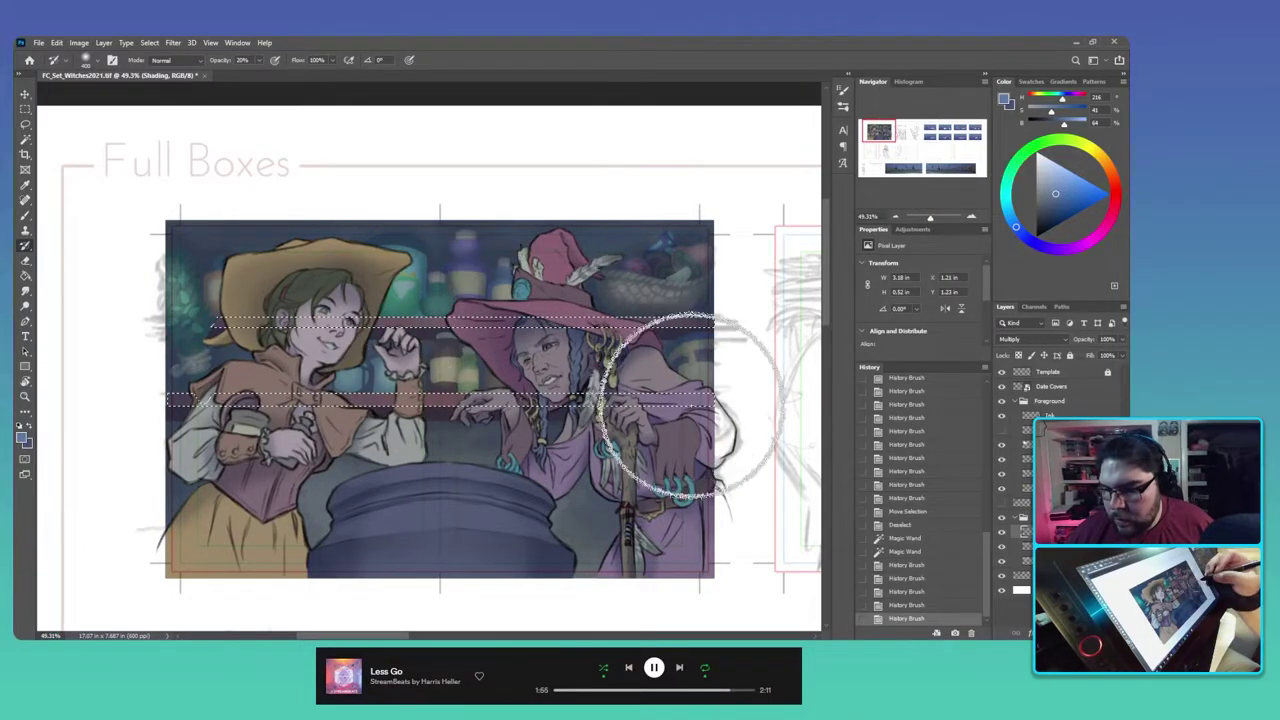
key("ctrl+d")
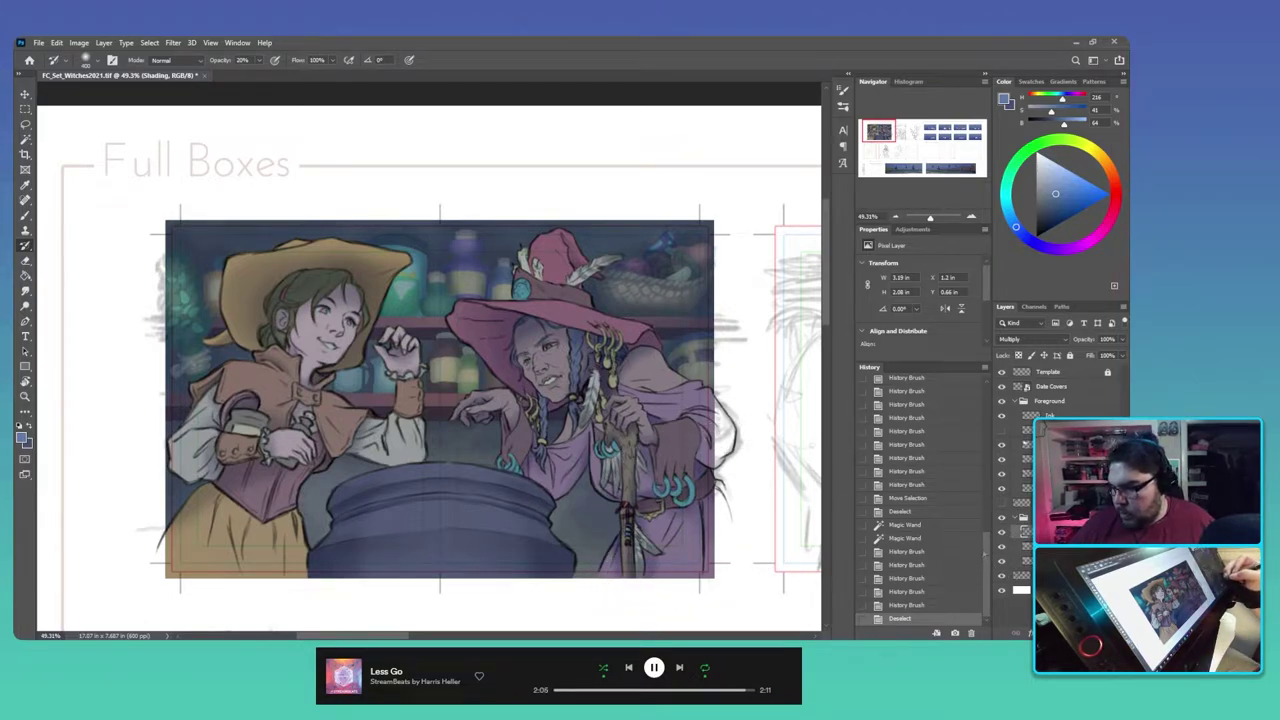
Step: Compare the background shading with the earlier Layer Visibility history state and return to the latest state
left_click_drag(985, 554, 988, 400)
left_click(920, 398)
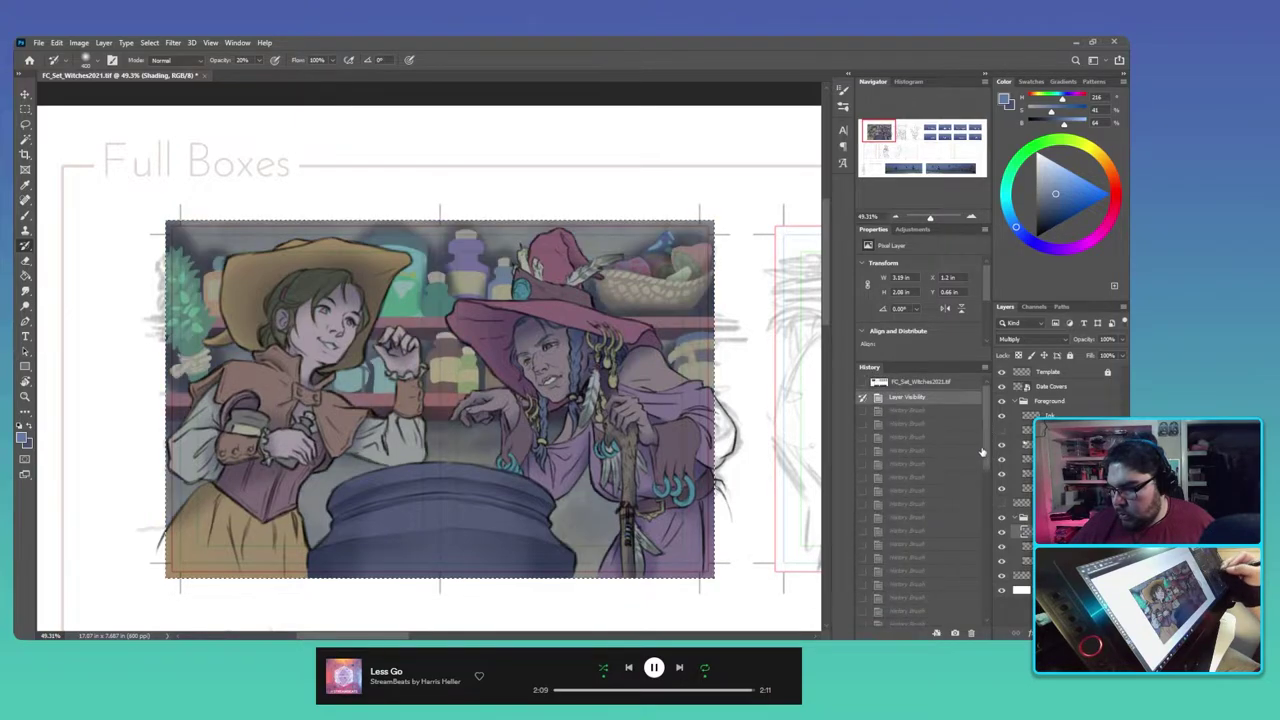
left_click_drag(985, 453, 980, 620)
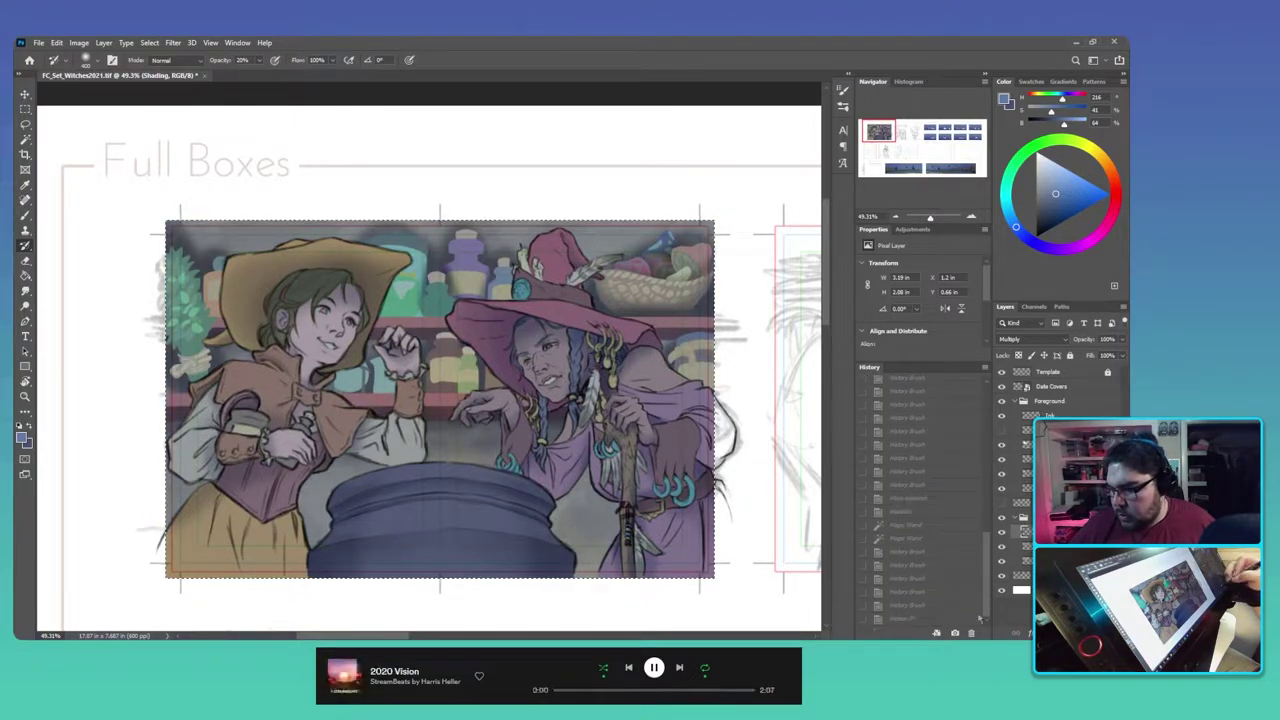
left_click(940, 619)
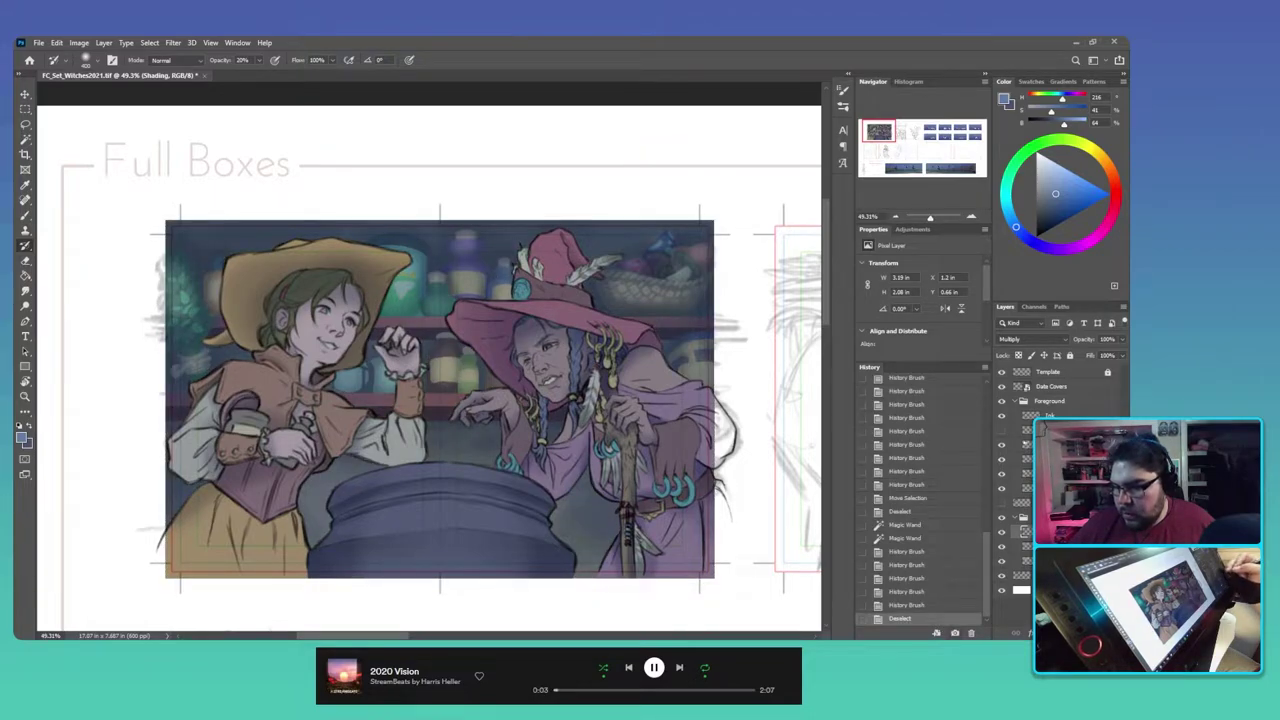
Step: Delete the spare layer above the Background group and duplicate the Background group
left_click(1030, 504)
left_click_drag(1030, 503, 1108, 633)
key("Delete")
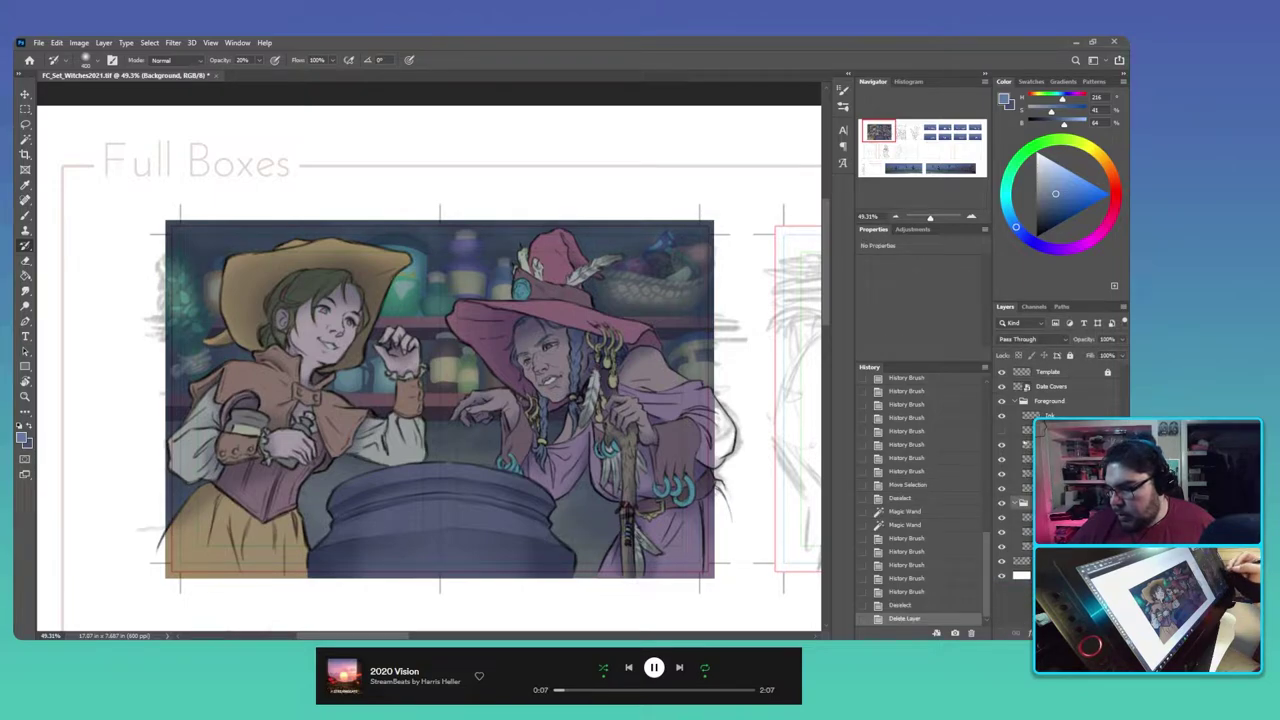
left_click_drag(1030, 503, 1093, 633)
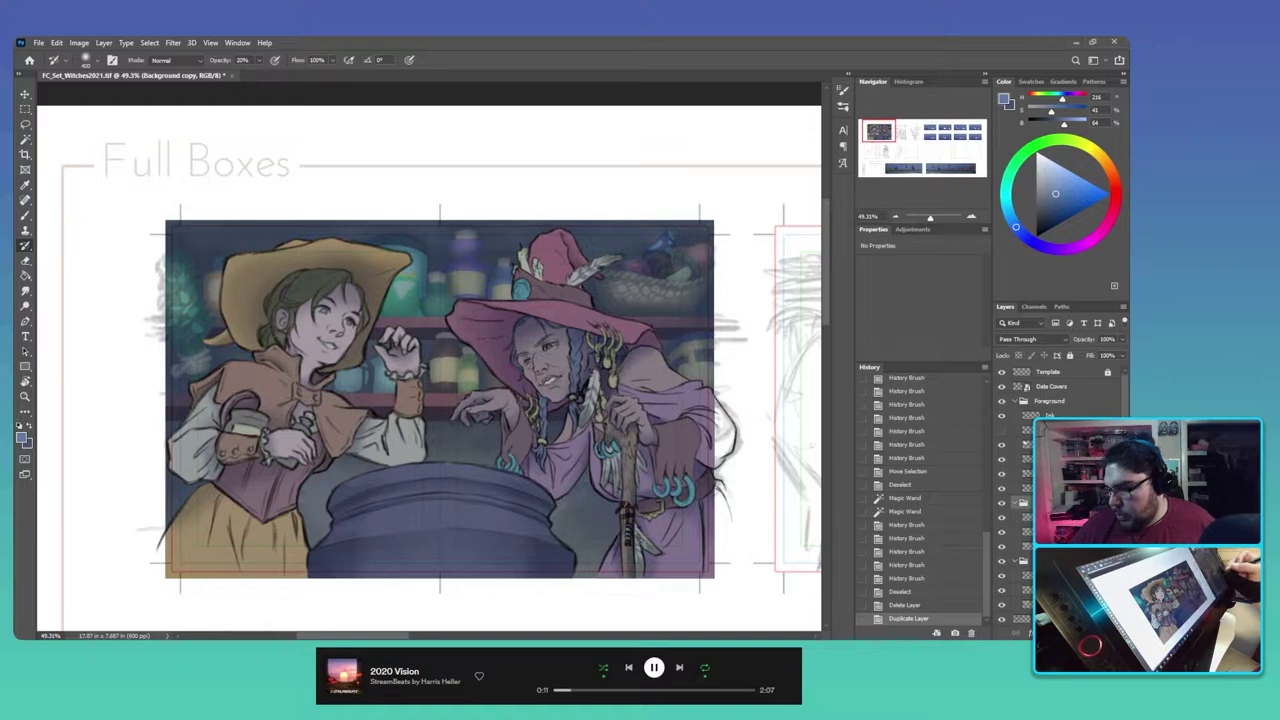
Step: Merge the duplicated Background group into a single layer and place it inside the original Background group
right_click(1075, 503)
right_click(1075, 503)
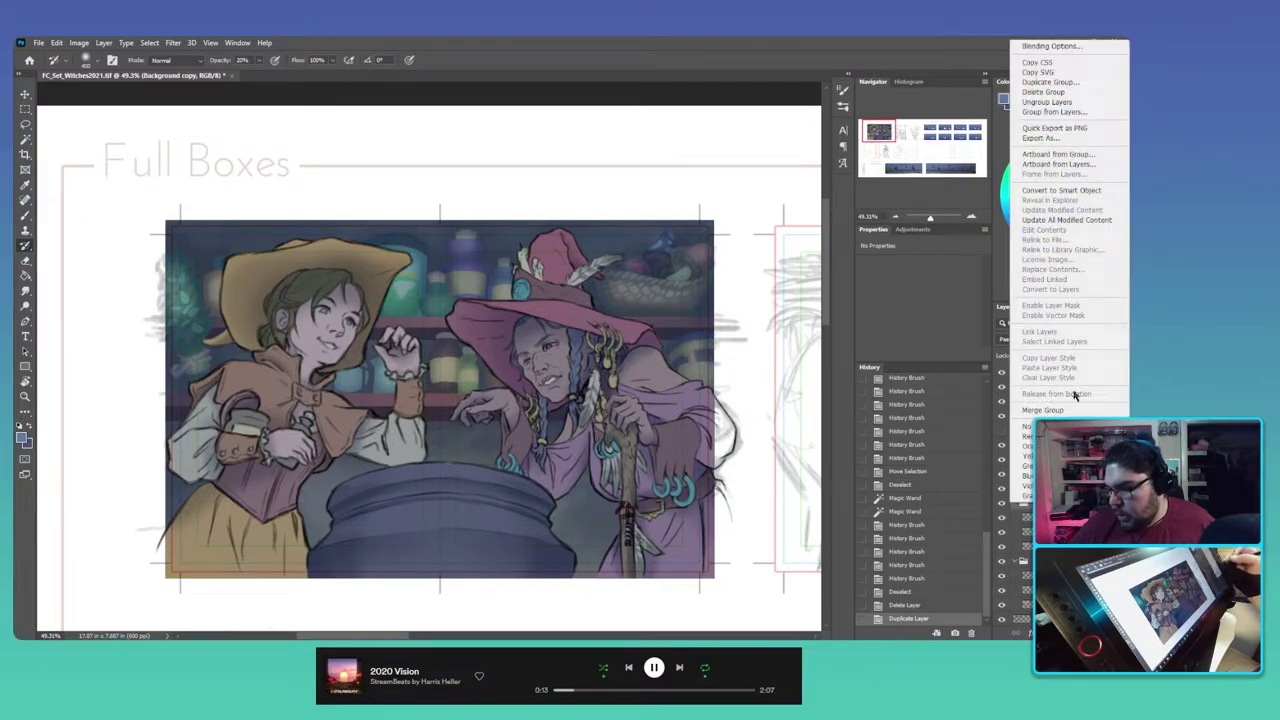
left_click(1042, 410)
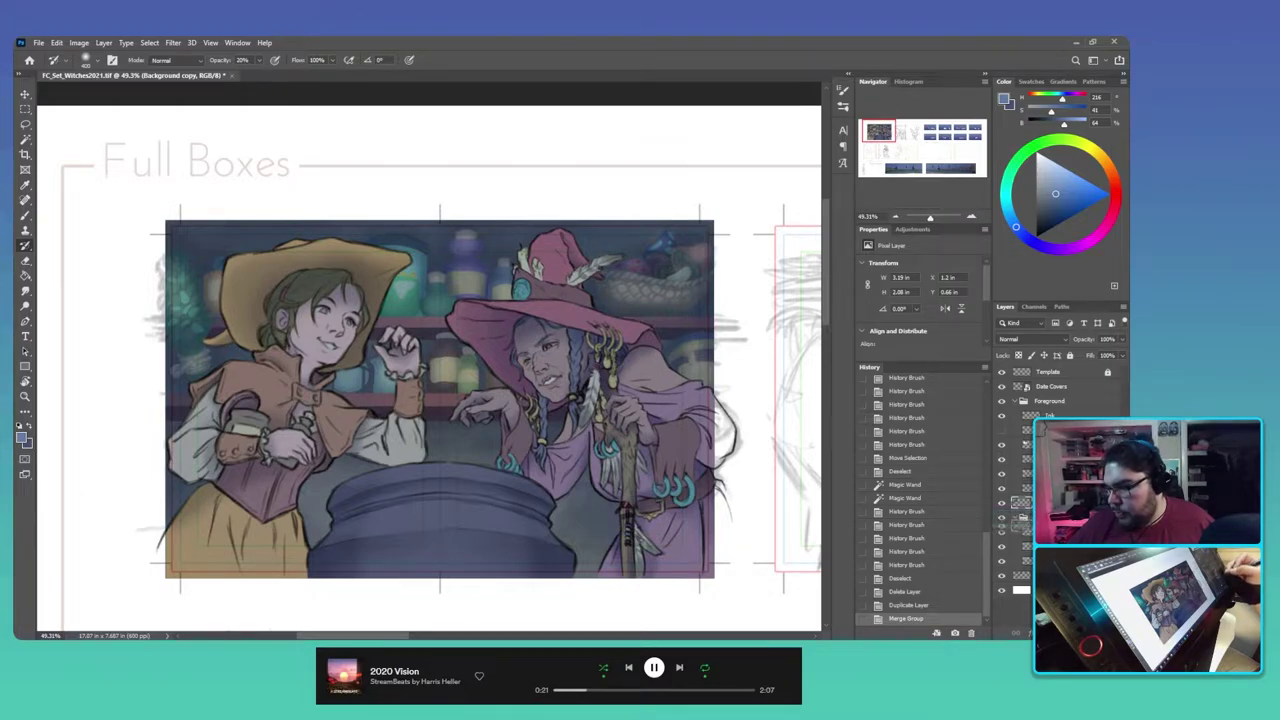
key("ctrl+g")
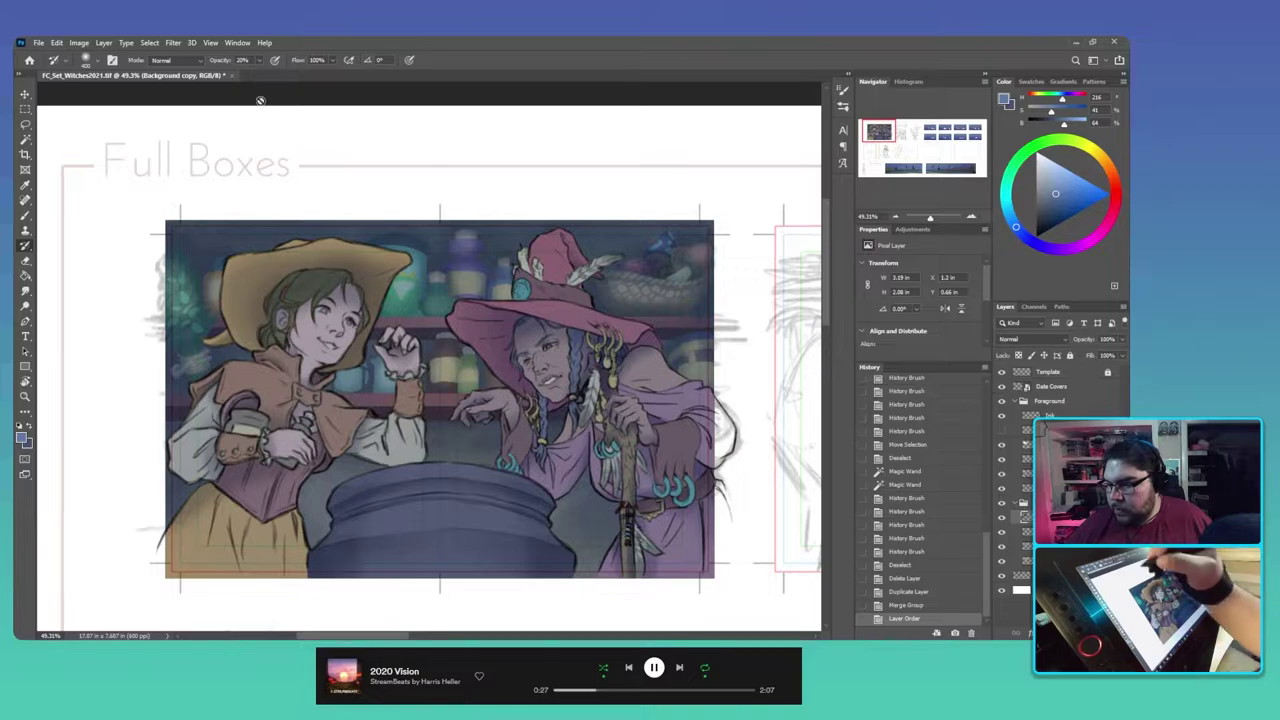
Step: Start a Gaussian Blur on the merged background copy and compare it with the unblurred image at a 2-pixel radius
left_click(173, 42)
mouse_move(240, 183)
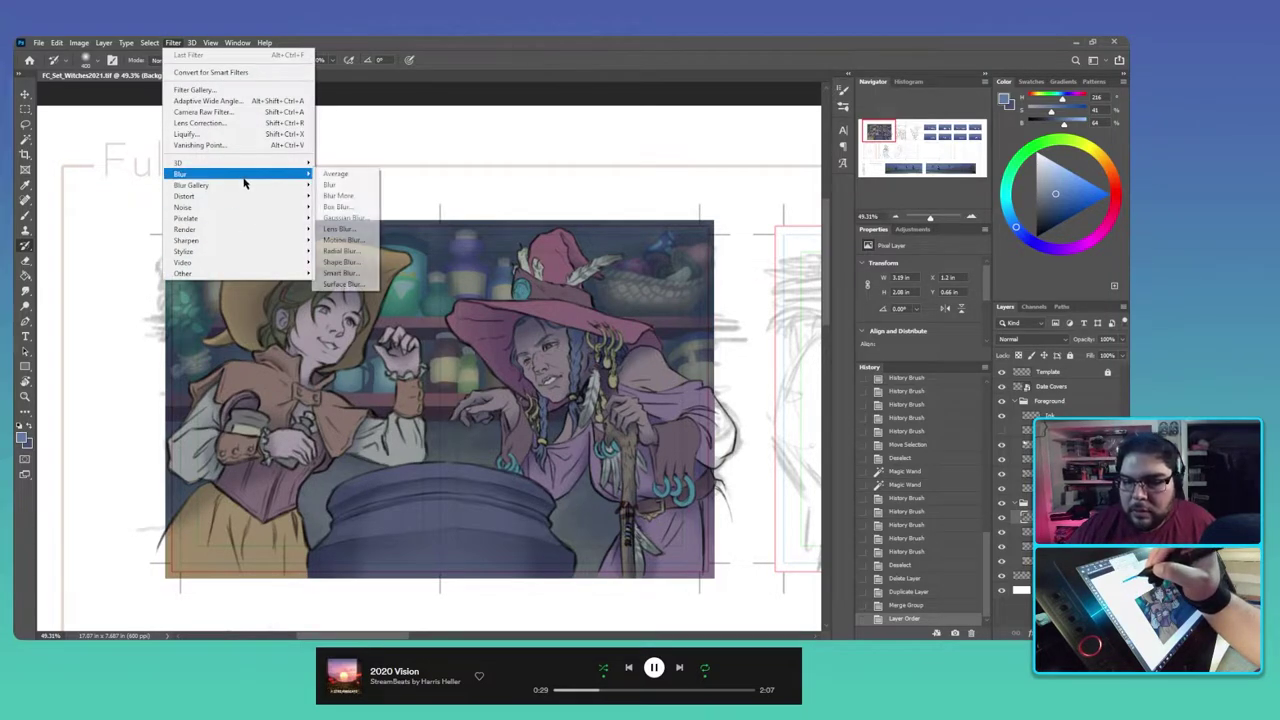
left_click(352, 219)
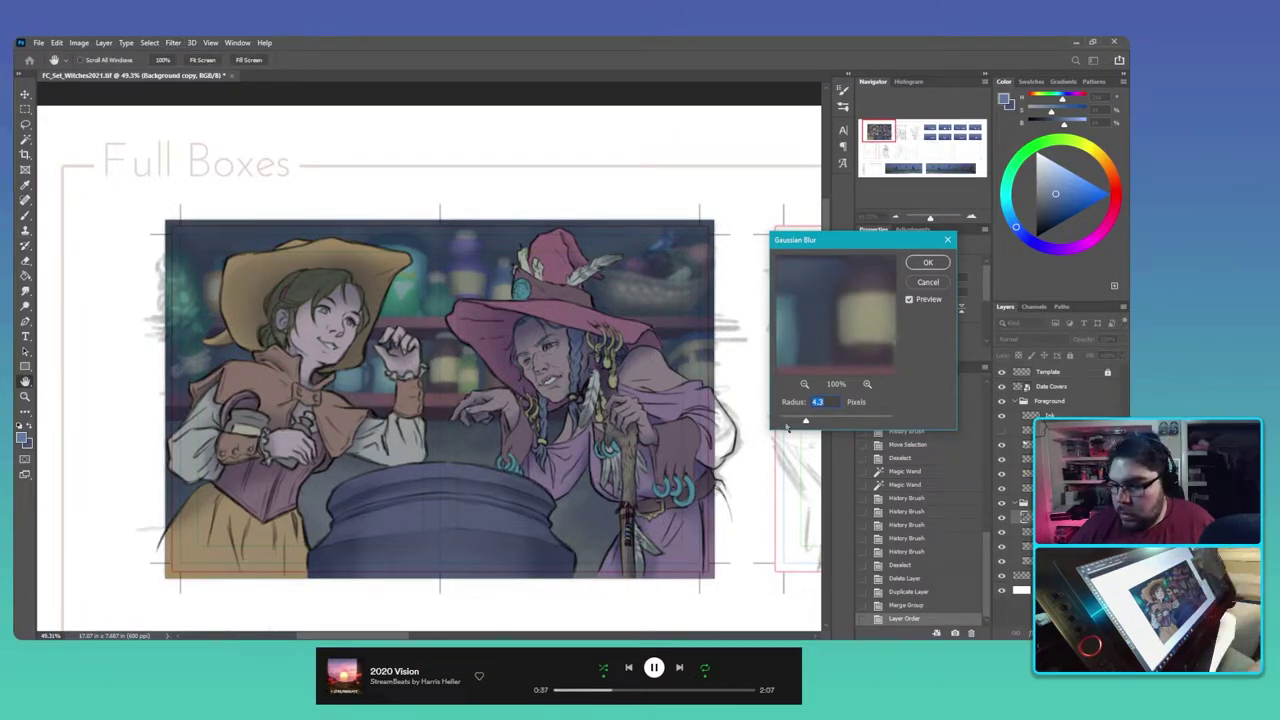
key("Down")
key("Down")
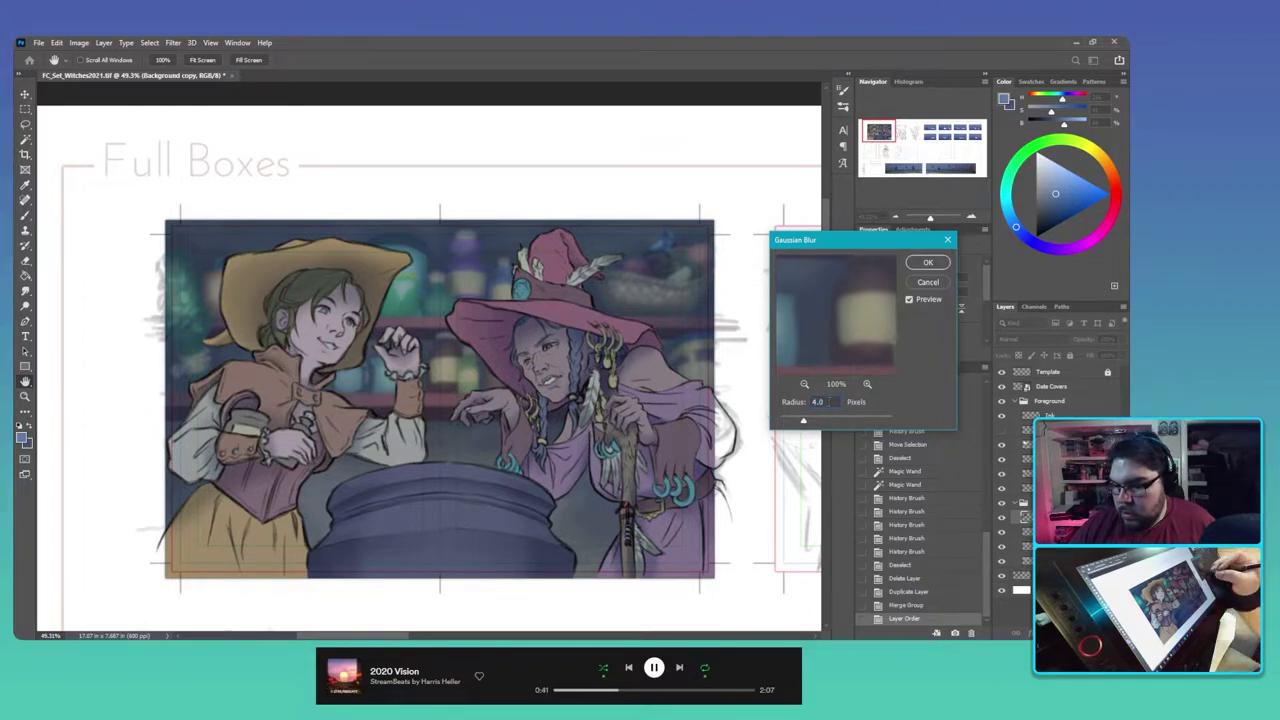
type("2")
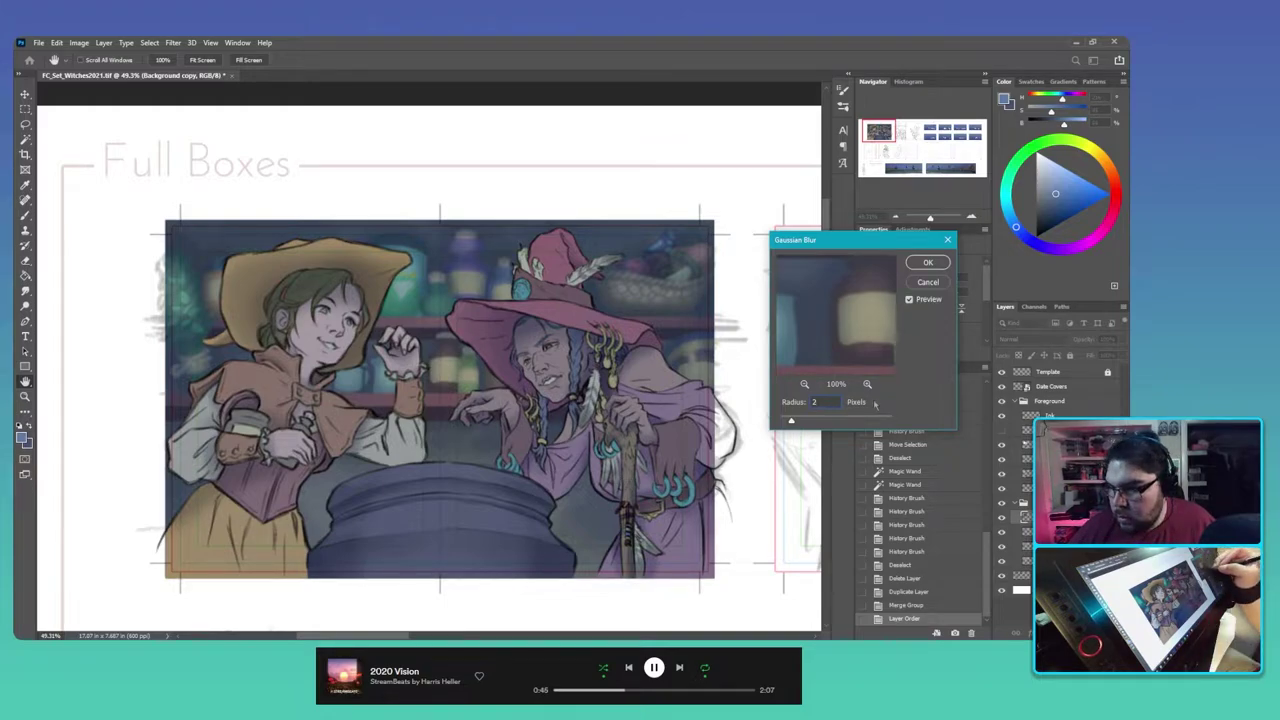
key("Tab")
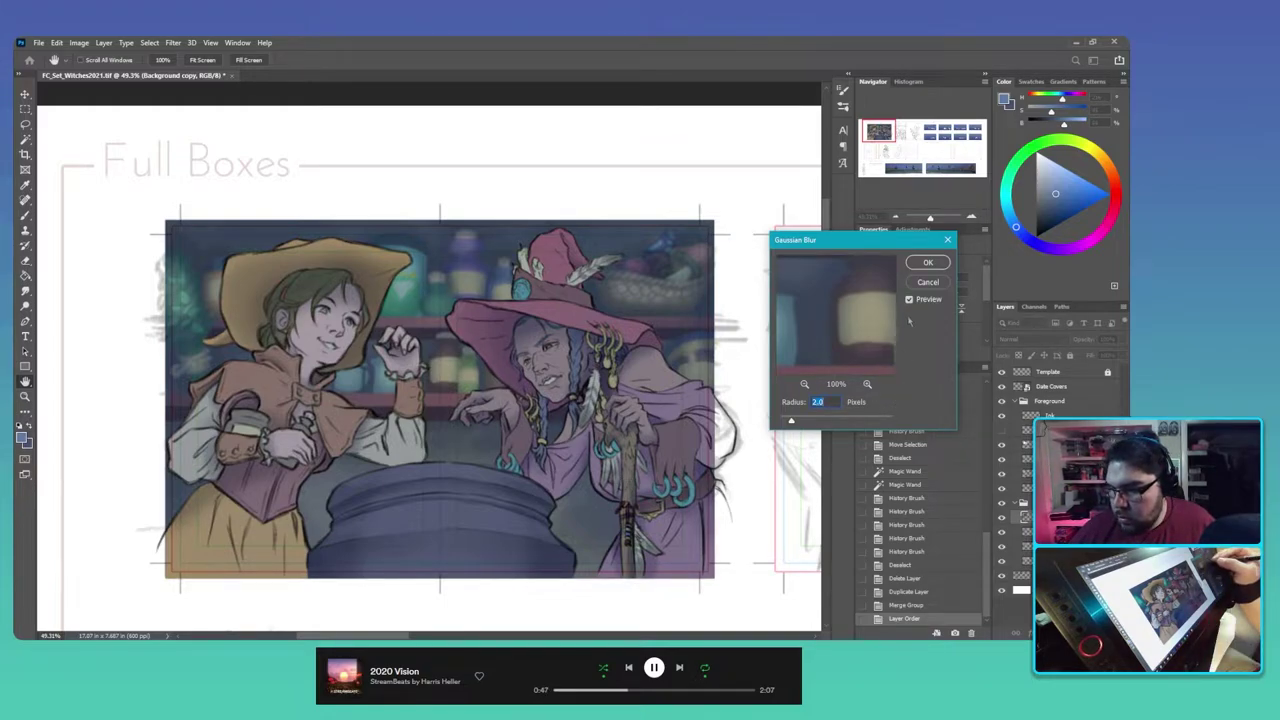
left_click(910, 300)
left_click(910, 300)
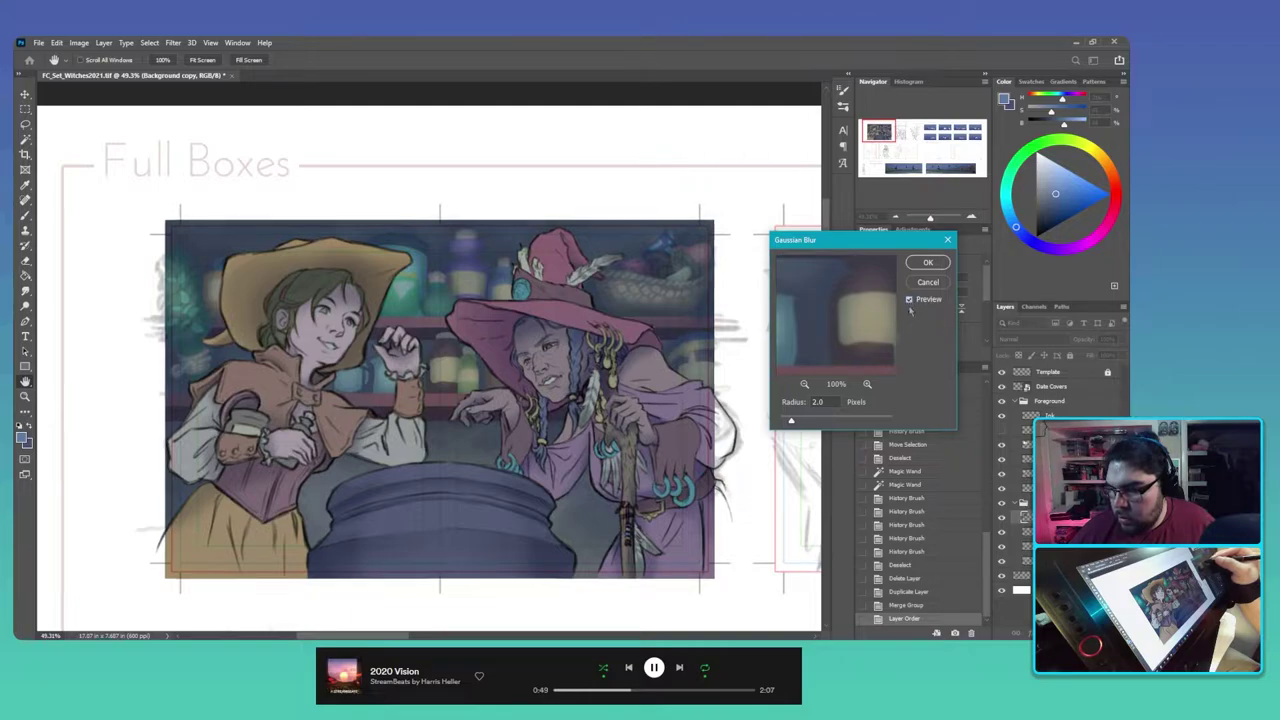
Step: Try a Gaussian Blur radius of 3 pixels and compare the image with and without the preview
double_click(826, 401)
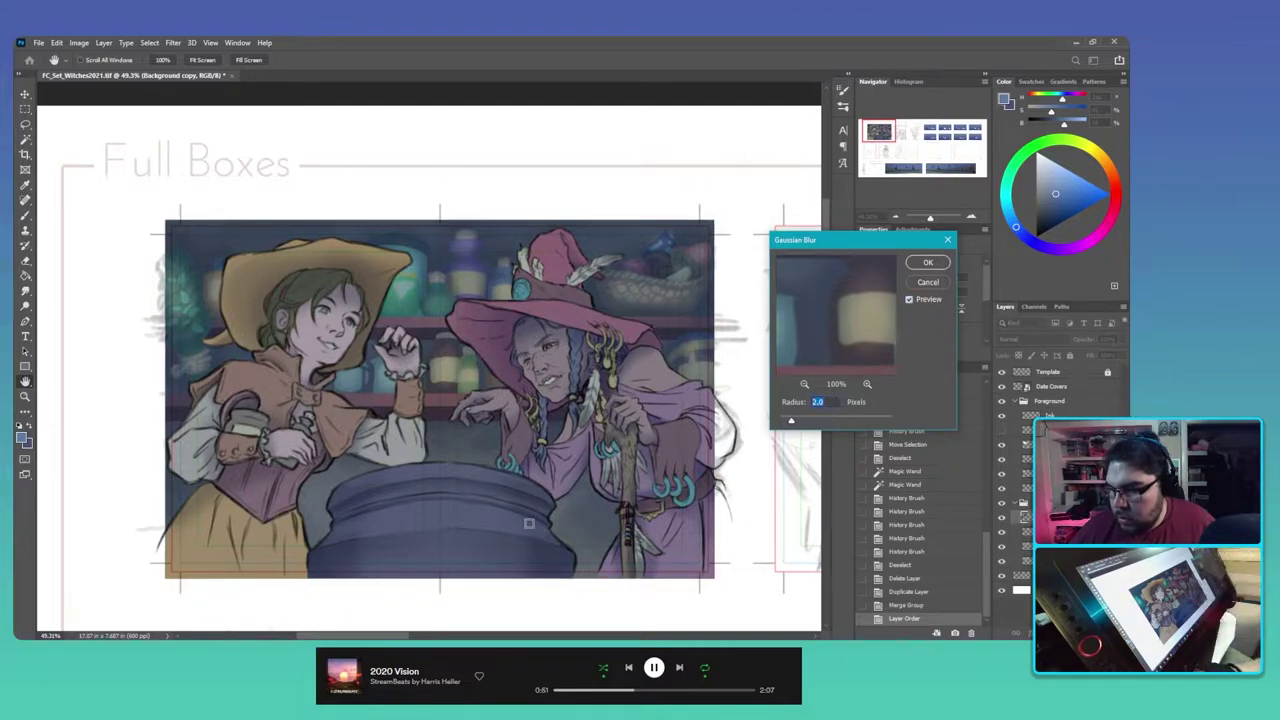
type("3")
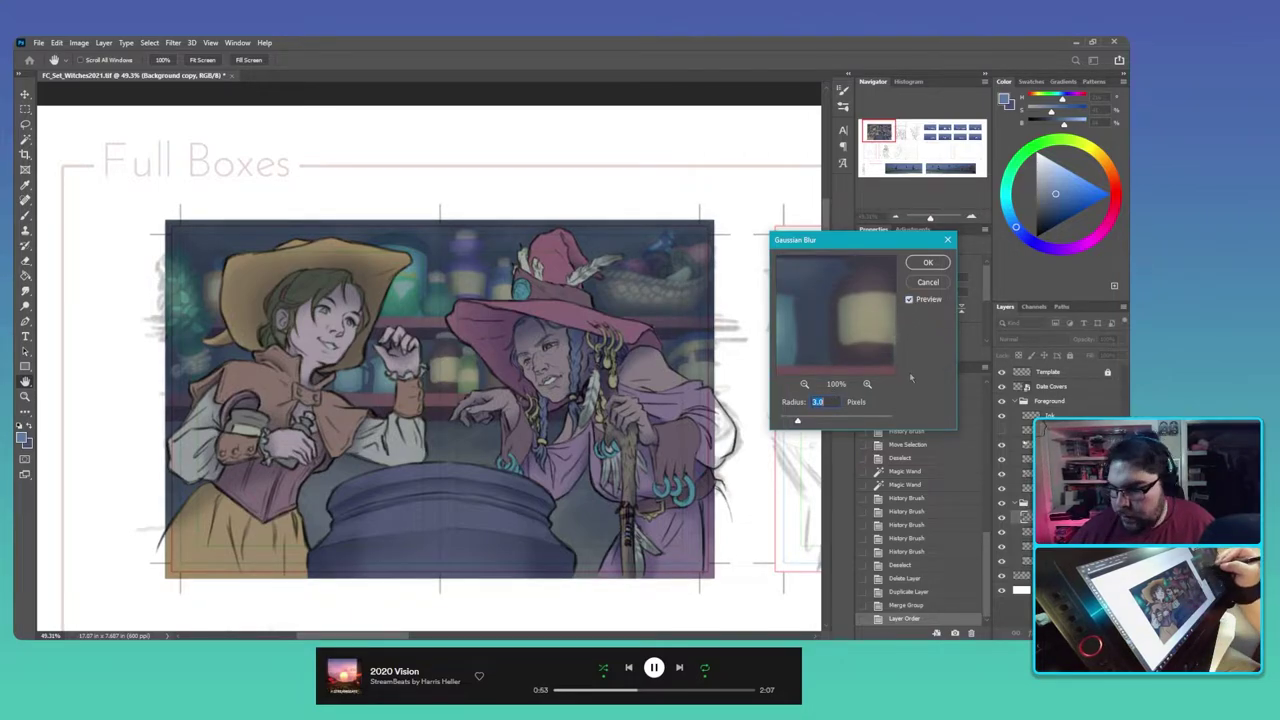
left_click(910, 300)
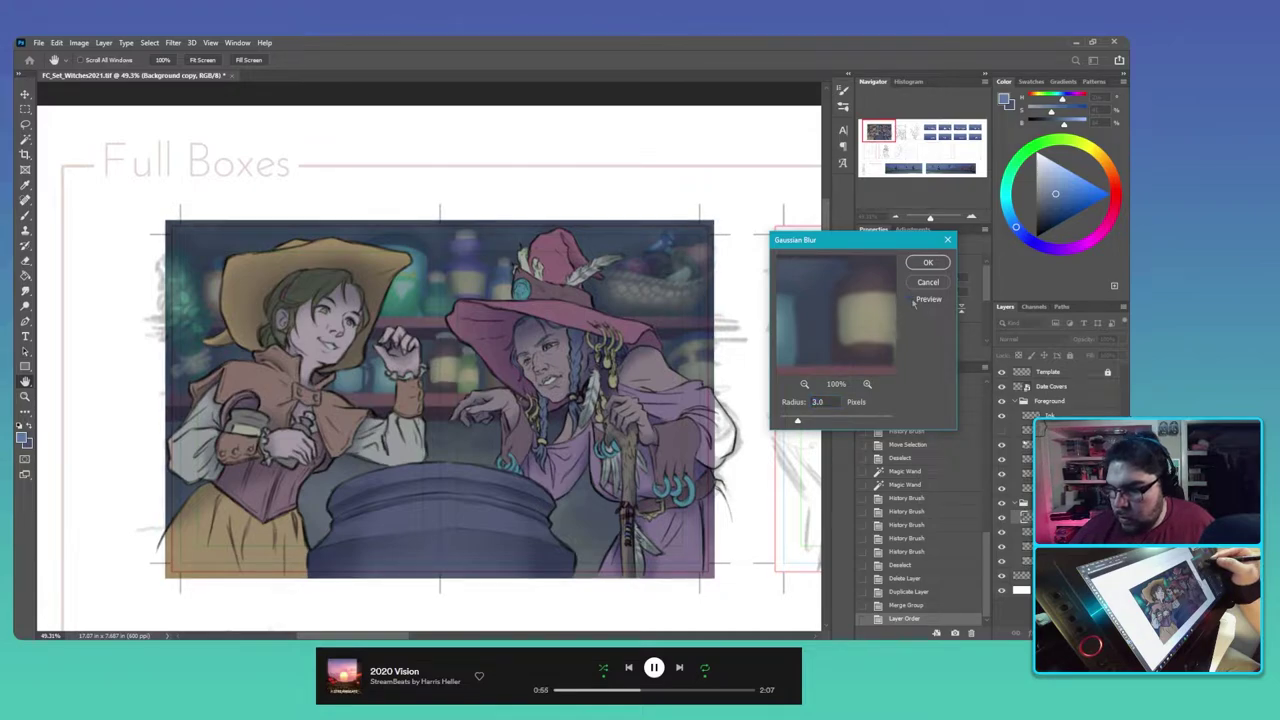
left_click(910, 301)
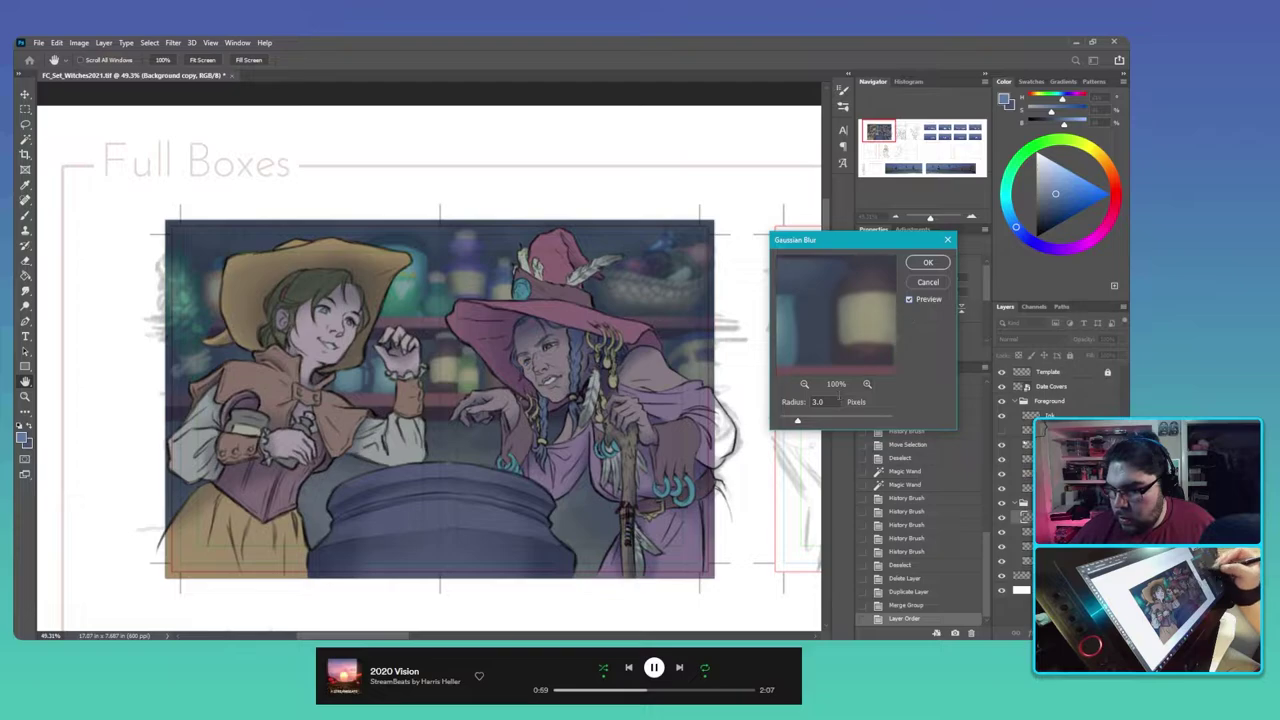
Step: Set the Gaussian Blur radius to 4 pixels, compare the preview and apply the blur
key("Tab")
key("shift+Up")
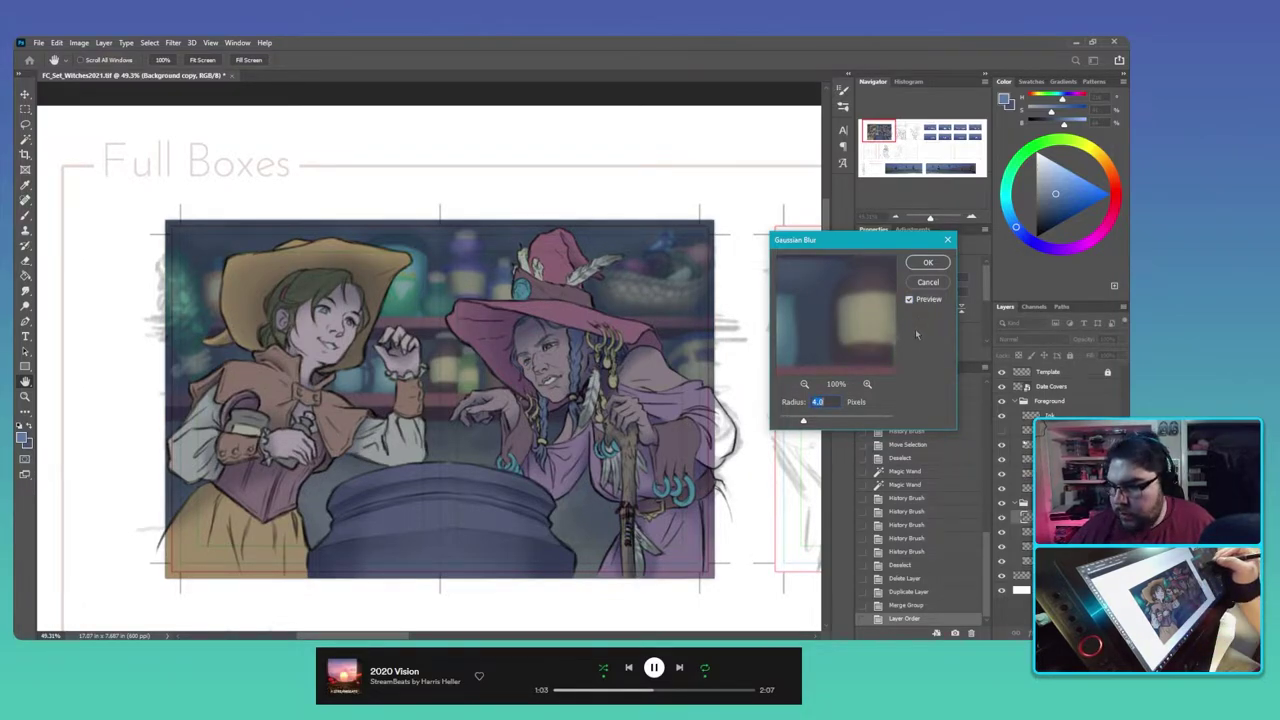
left_click(910, 301)
left_click(910, 301)
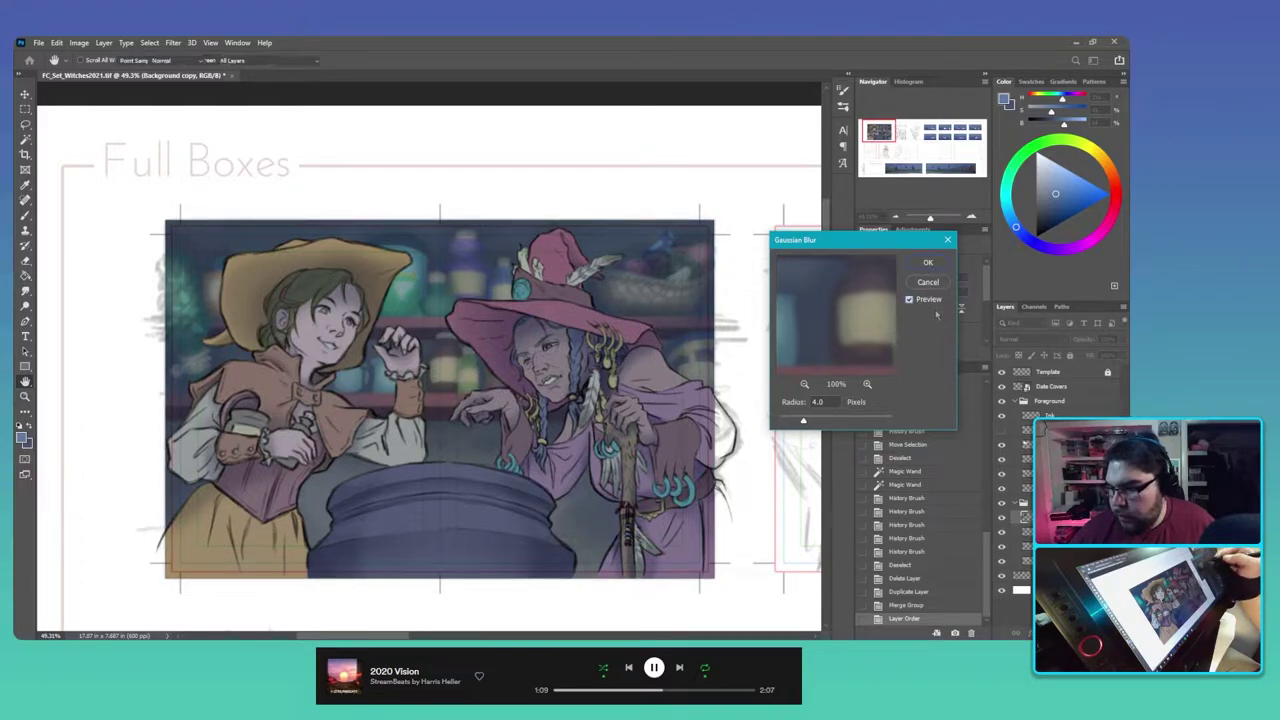
left_click(927, 283)
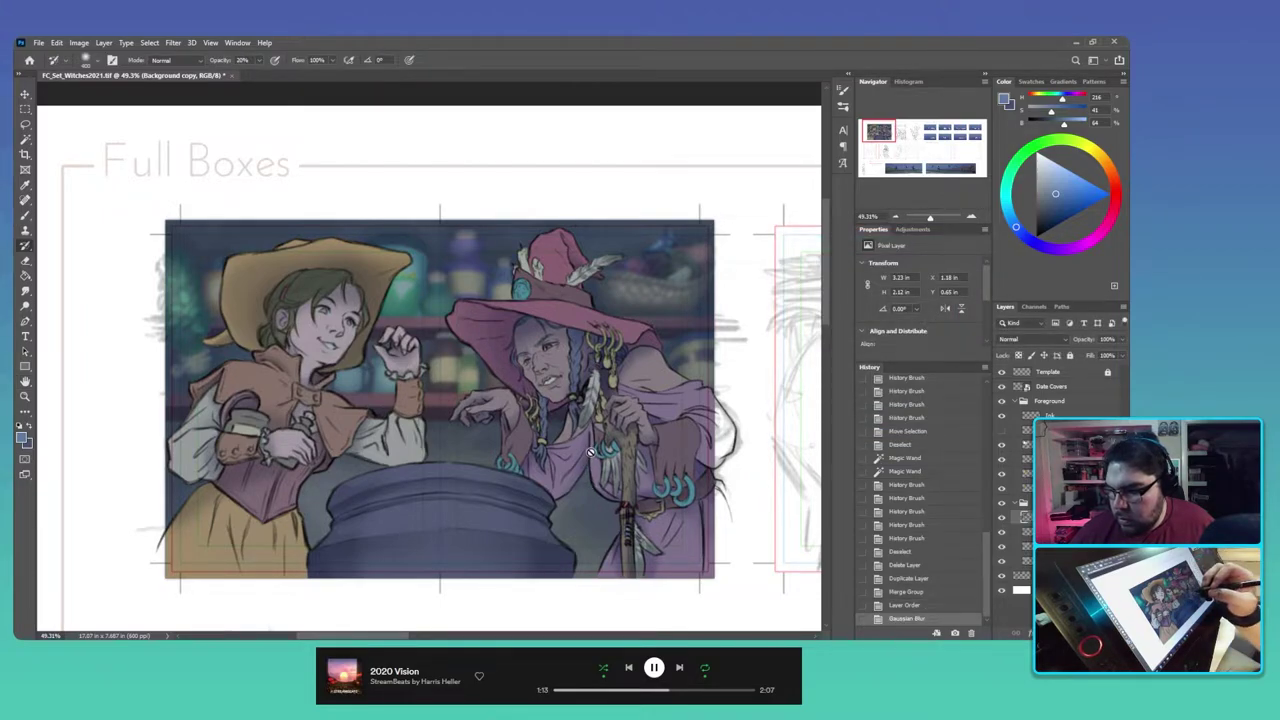
Step: Collapse the Background group and add a new layer named Effects above Ink in the Foreground group
left_click(1017, 505)
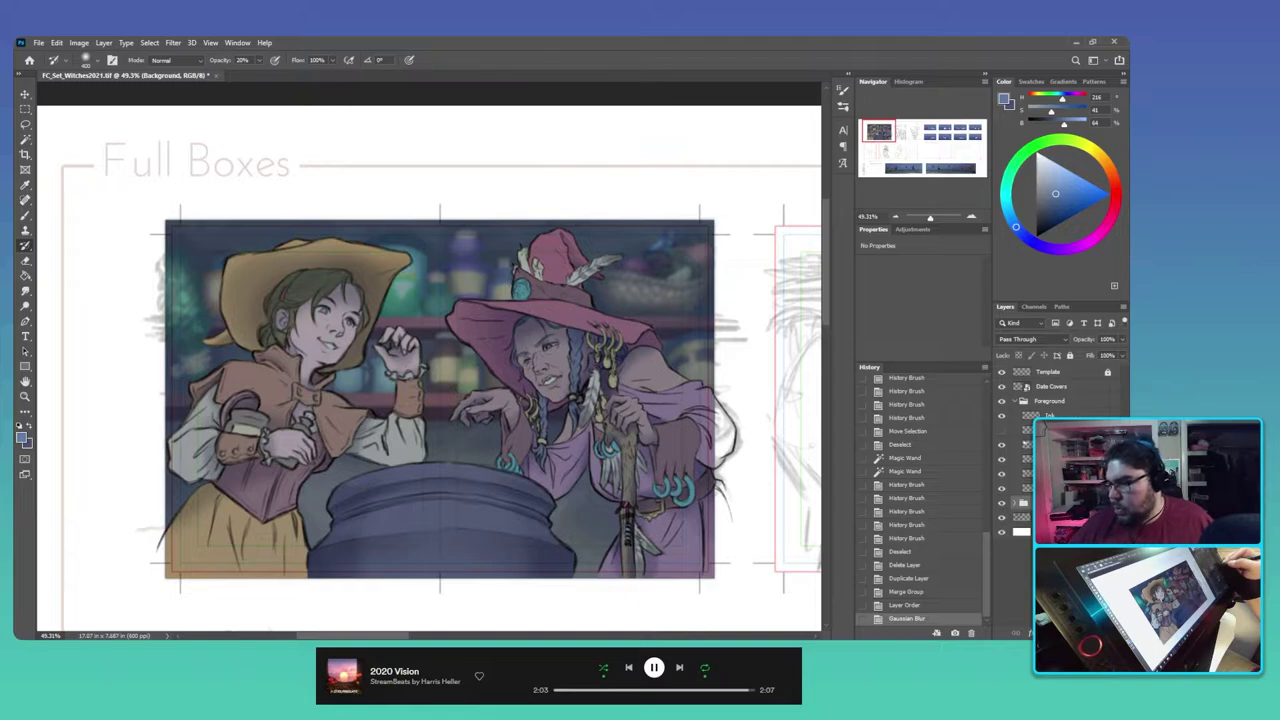
left_click(1050, 415)
key("ctrl+shift+alt+n")
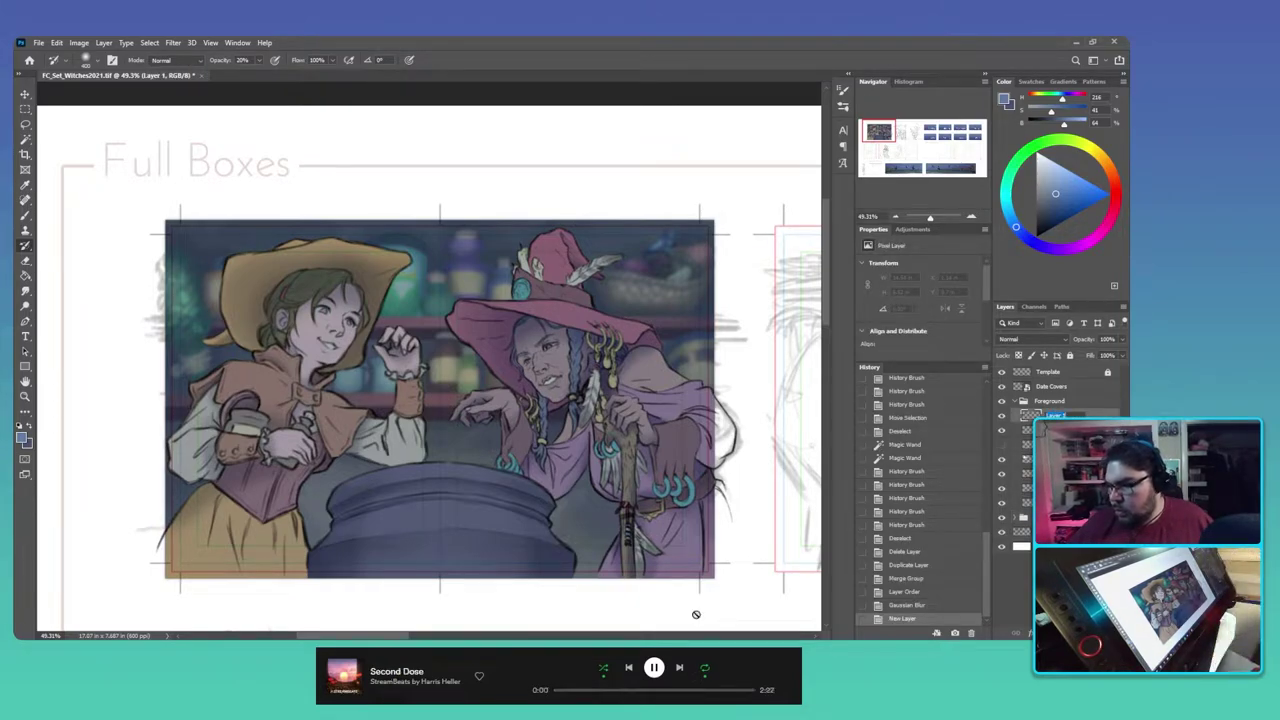
type("Ef")
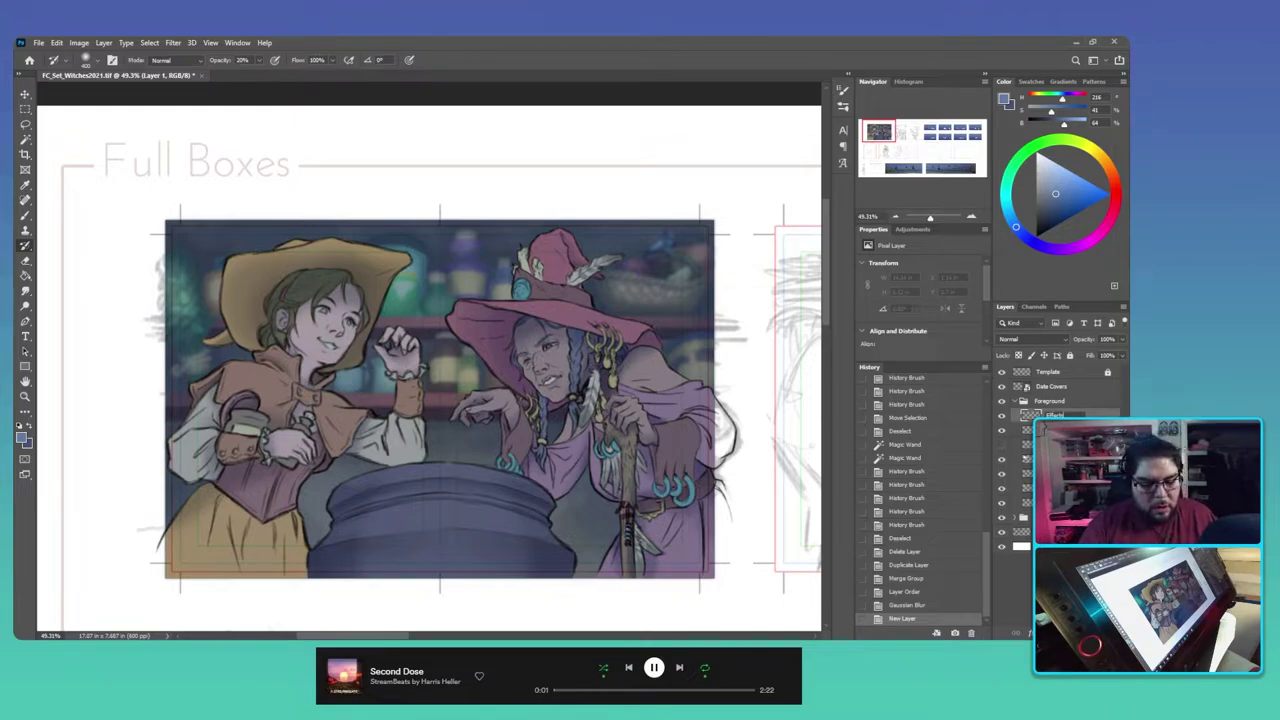
type("fects")
key("Return")
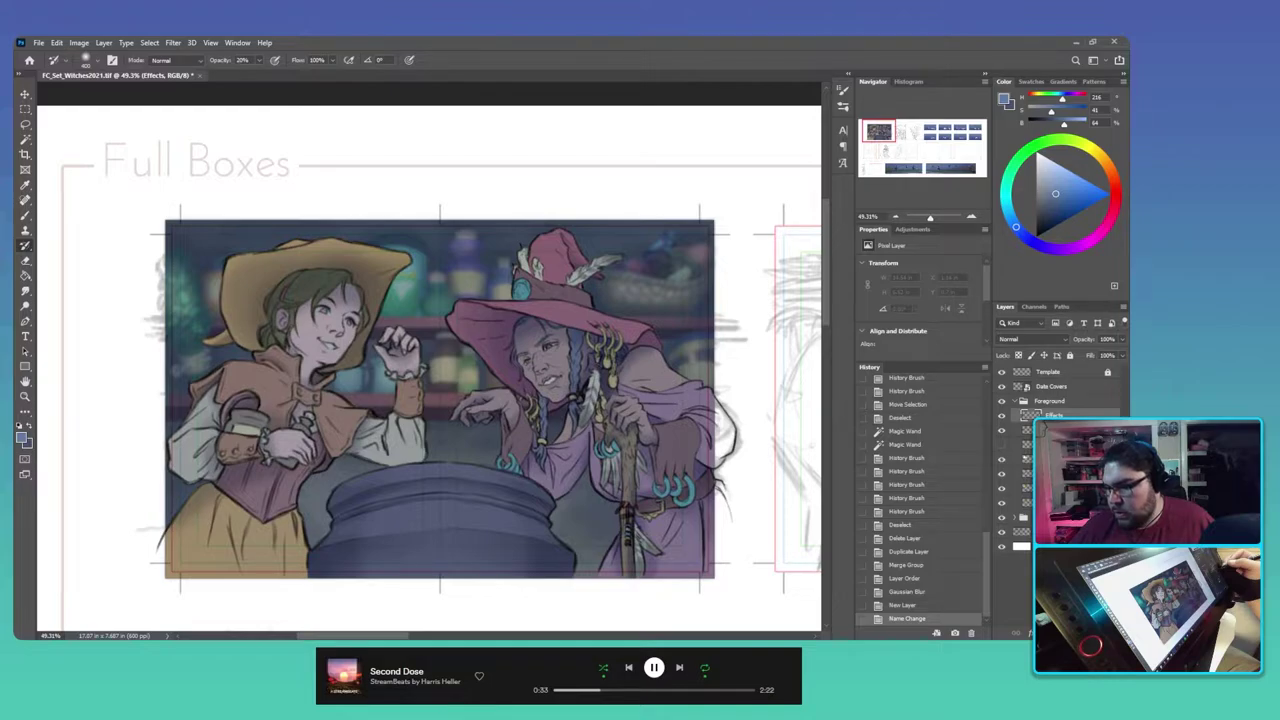
Step: Pick a lighter, greyer blue (H 216, S 28, B 79) as the foreground color and set the History Brush opacity to 100%
left_click(1052, 179)
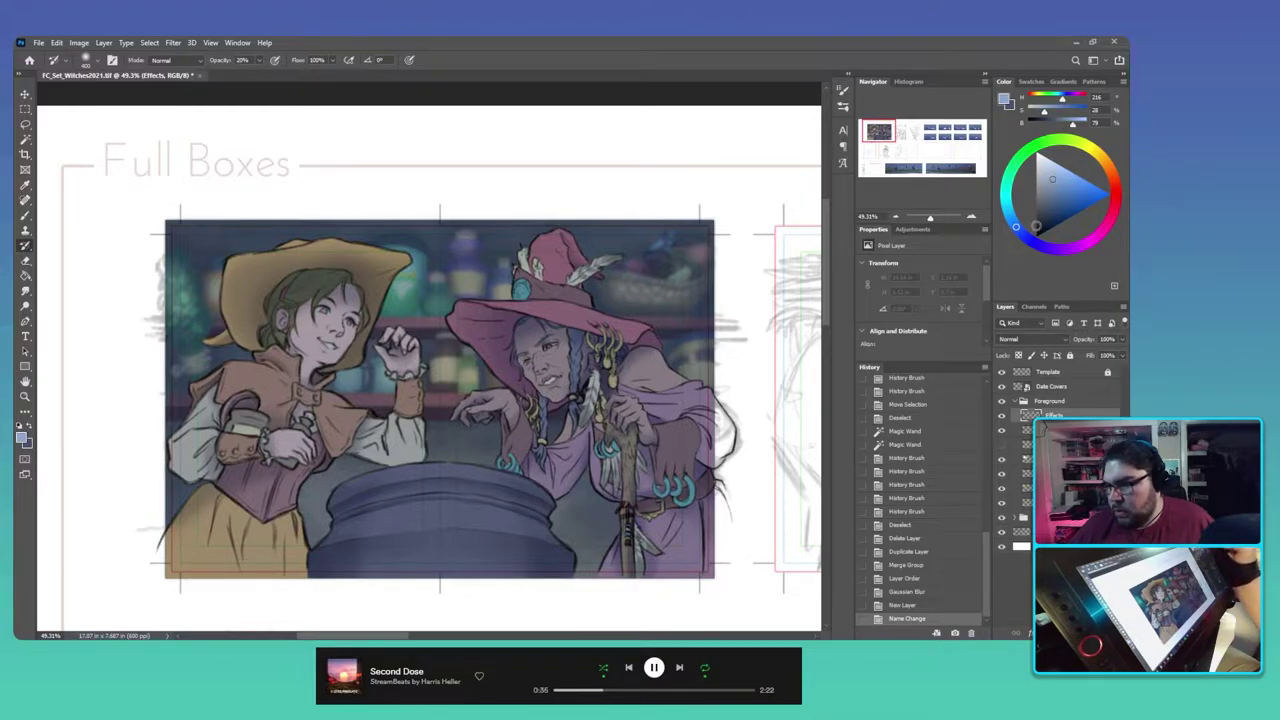
left_click(843, 106)
left_click(843, 106)
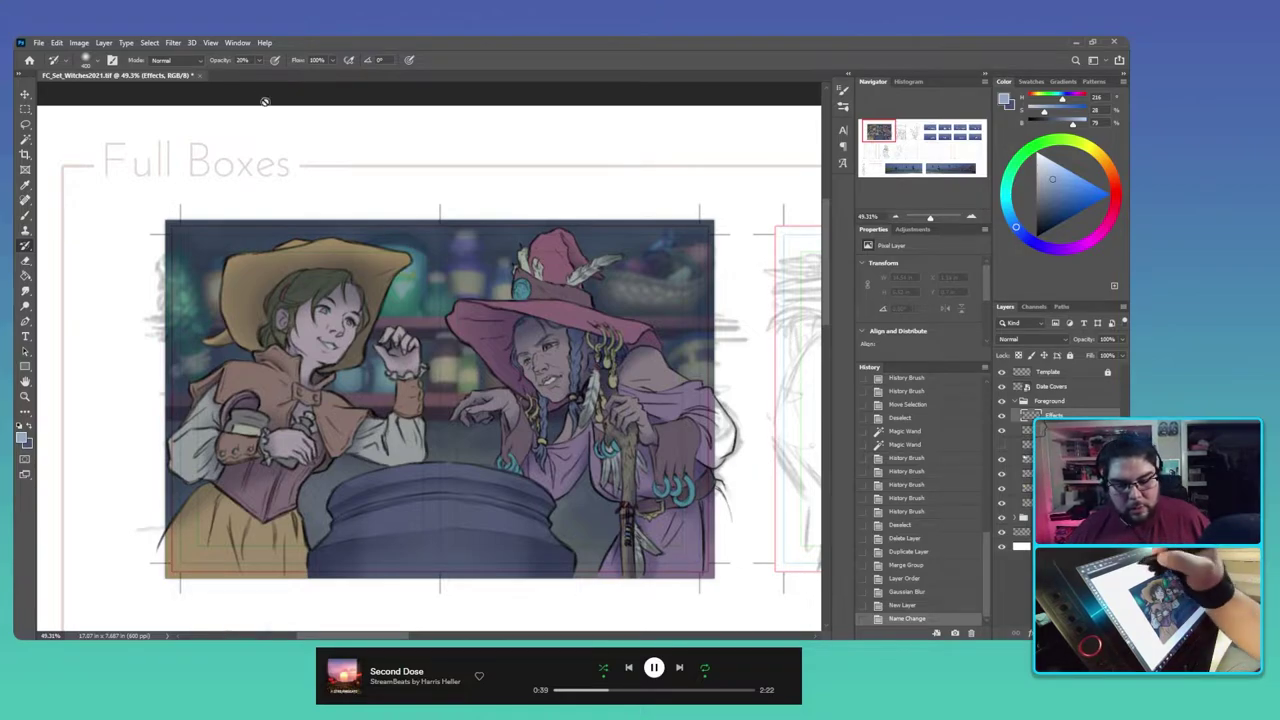
left_click(242, 60)
type("10")
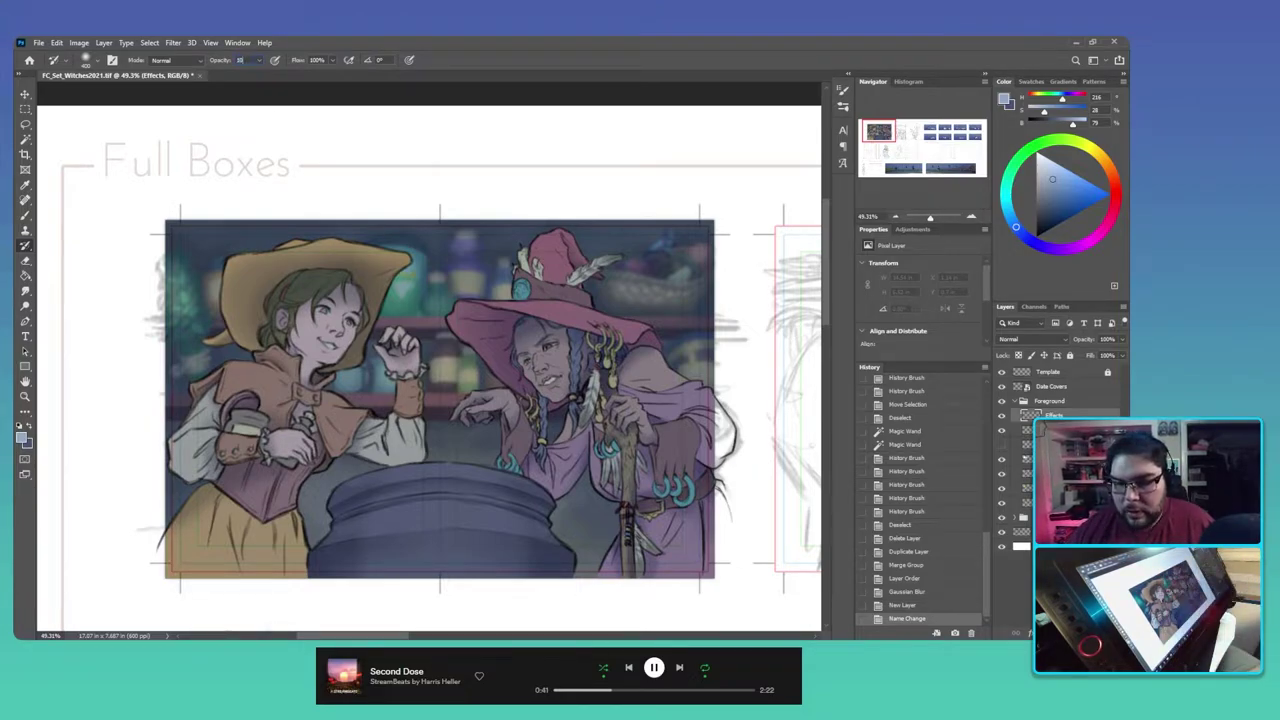
type("0")
key("Return")
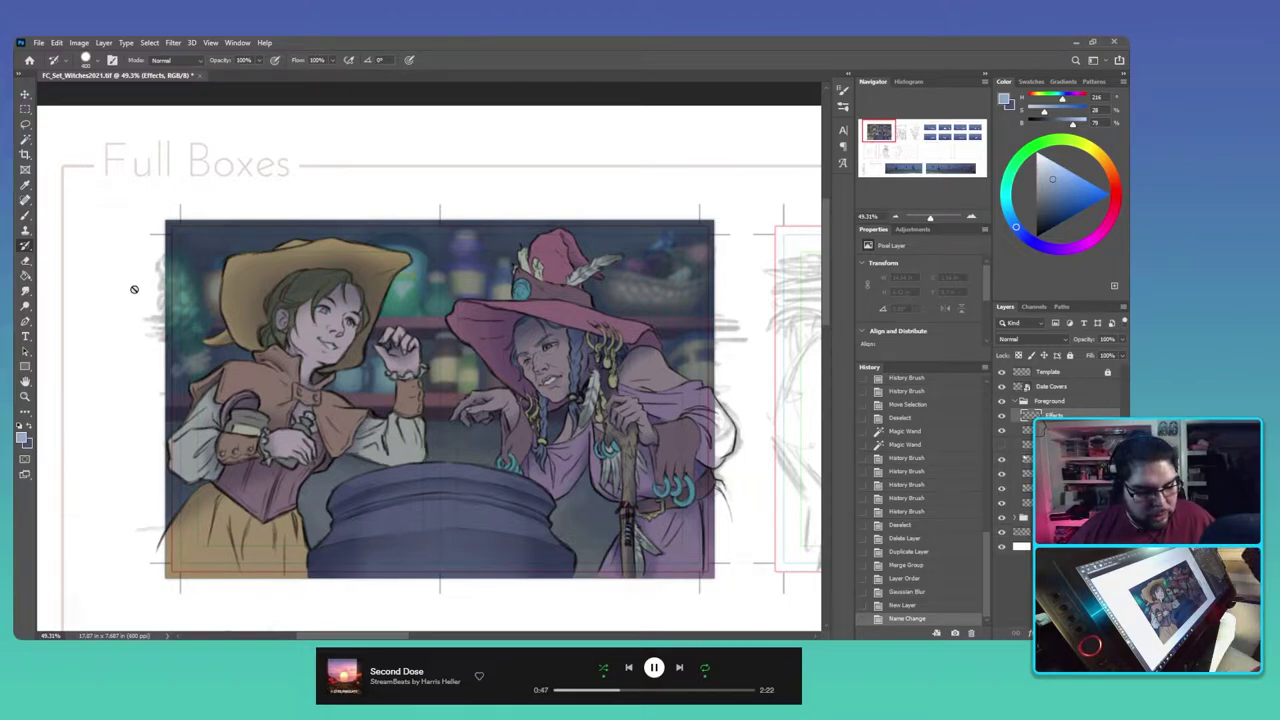
Step: Paint vertical wisps of light blue steam rising from the cauldron on the Effects layer with an enlarged soft Brush
key("b")
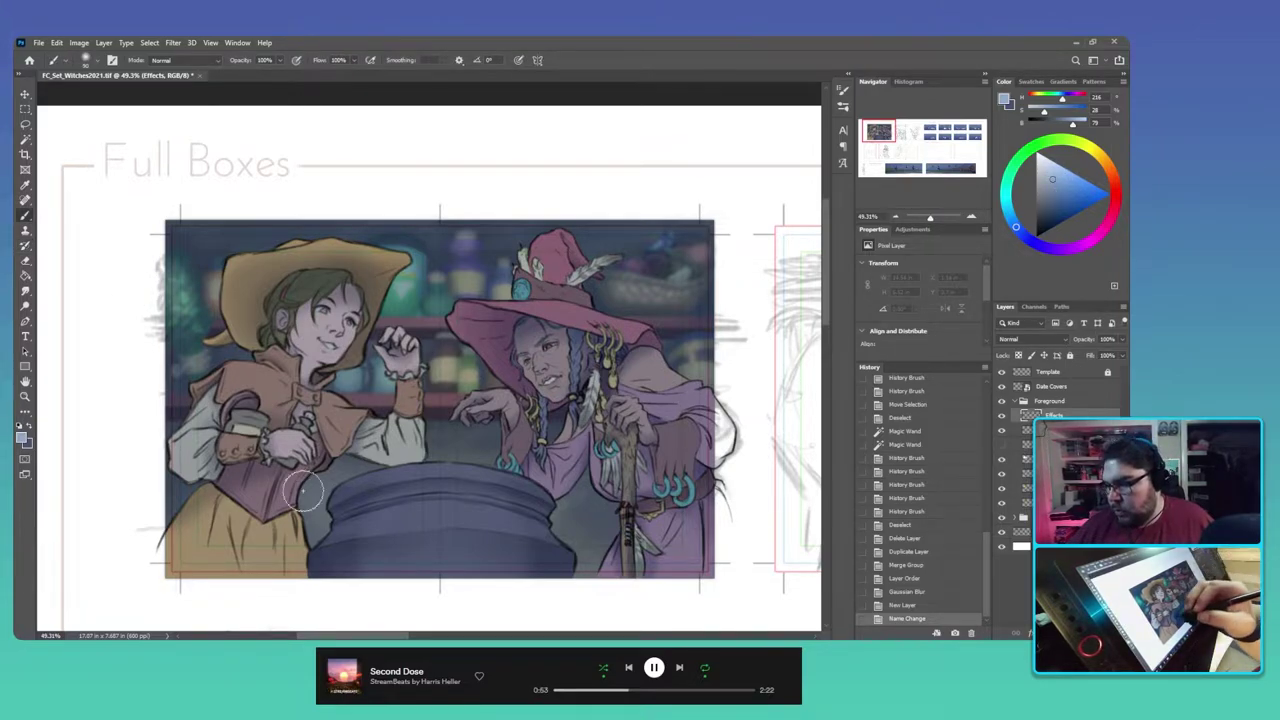
key("bracketright")
key("bracketright")
key("bracketright")
key("bracketright")
key("bracketright")
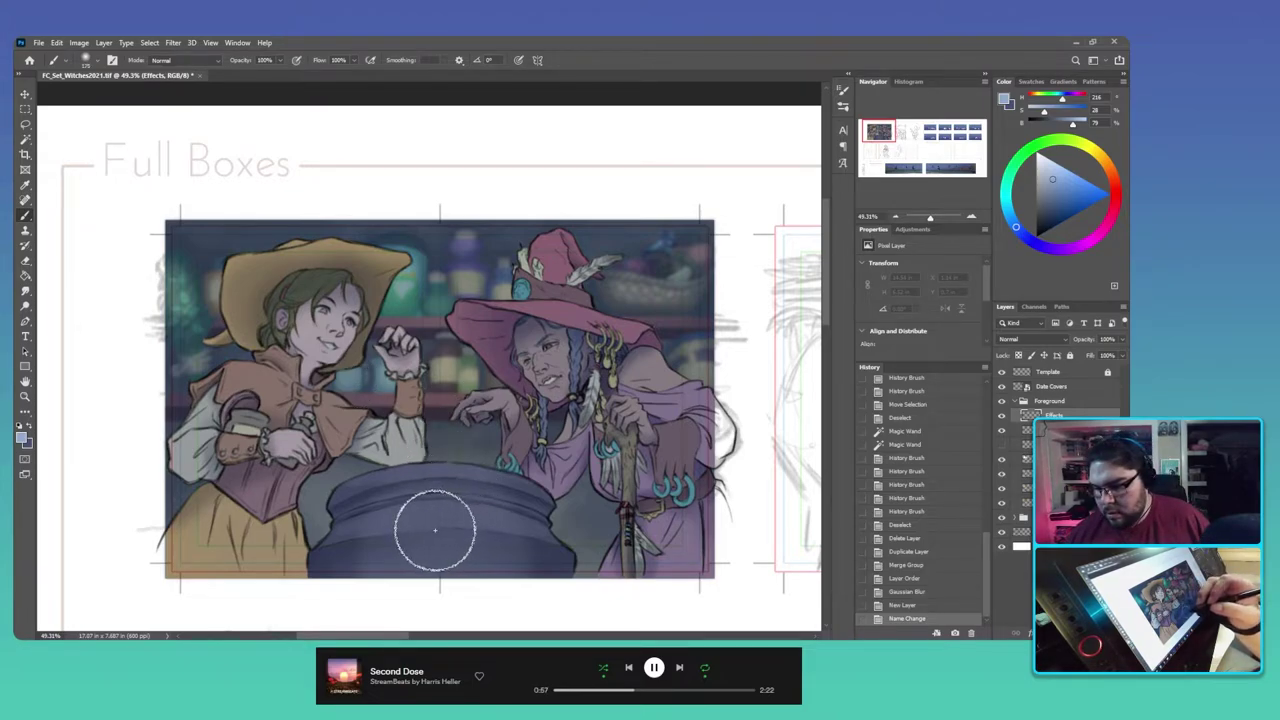
mouse_move(436, 450)
left_mouse_down()
mouse_move(457, 363)
mouse_move(460, 373)
mouse_move(423, 481)
mouse_move(445, 381)
mouse_move(426, 264)
mouse_move(444, 394)
mouse_move(435, 309)
mouse_move(462, 215)
mouse_move(436, 324)
mouse_move(451, 227)
mouse_move(452, 360)
left_mouse_up()
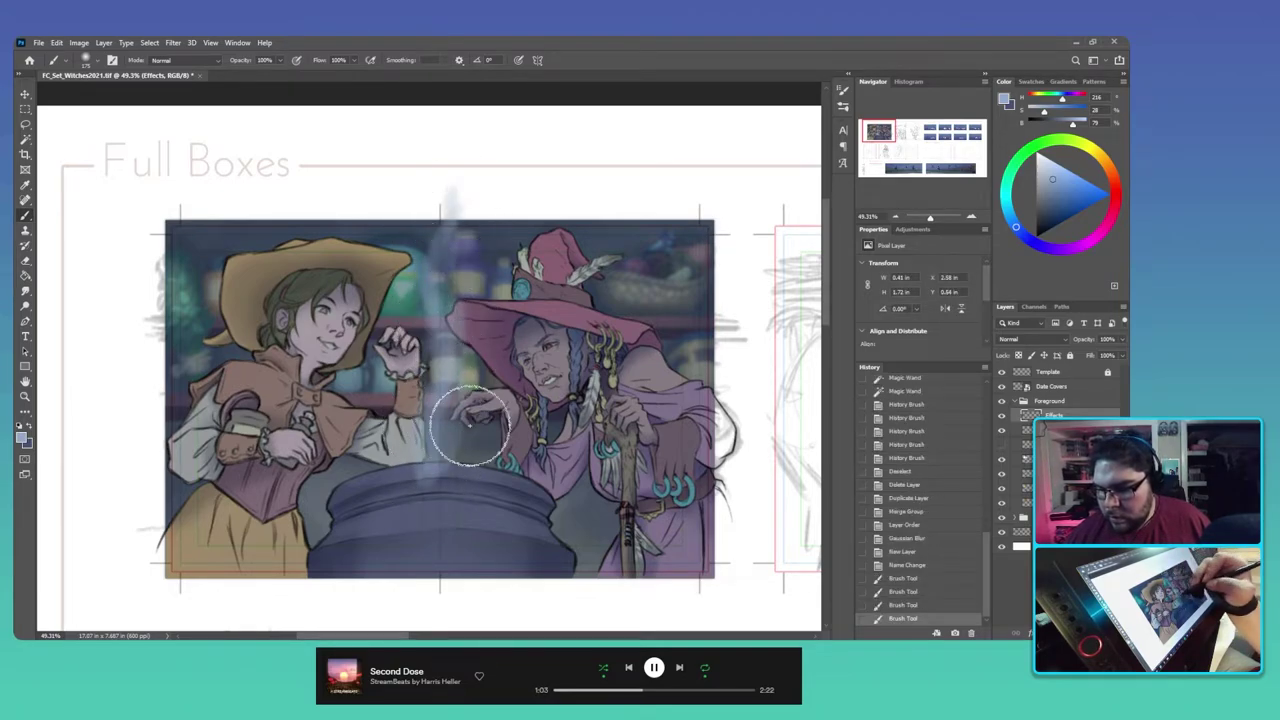
left_click_drag(446, 483, 442, 368)
left_click_drag(482, 496, 464, 326)
mouse_move(480, 462)
left_mouse_down()
mouse_move(456, 354)
mouse_move(485, 281)
left_mouse_up()
mouse_move(448, 450)
left_mouse_down()
mouse_move(450, 368)
mouse_move(413, 510)
mouse_move(442, 226)
left_mouse_up()
mouse_move(416, 472)
left_mouse_down()
mouse_move(437, 332)
mouse_move(436, 481)
mouse_move(440, 467)
mouse_move(431, 290)
mouse_move(454, 382)
mouse_move(428, 310)
mouse_move(443, 240)
mouse_move(427, 300)
mouse_move(466, 233)
mouse_move(432, 276)
mouse_move(451, 224)
mouse_move(437, 354)
mouse_move(456, 367)
mouse_move(456, 501)
mouse_move(472, 458)
mouse_move(432, 245)
mouse_move(467, 450)
mouse_move(412, 492)
mouse_move(409, 454)
mouse_move(395, 491)
mouse_move(420, 426)
mouse_move(426, 274)
left_mouse_up()
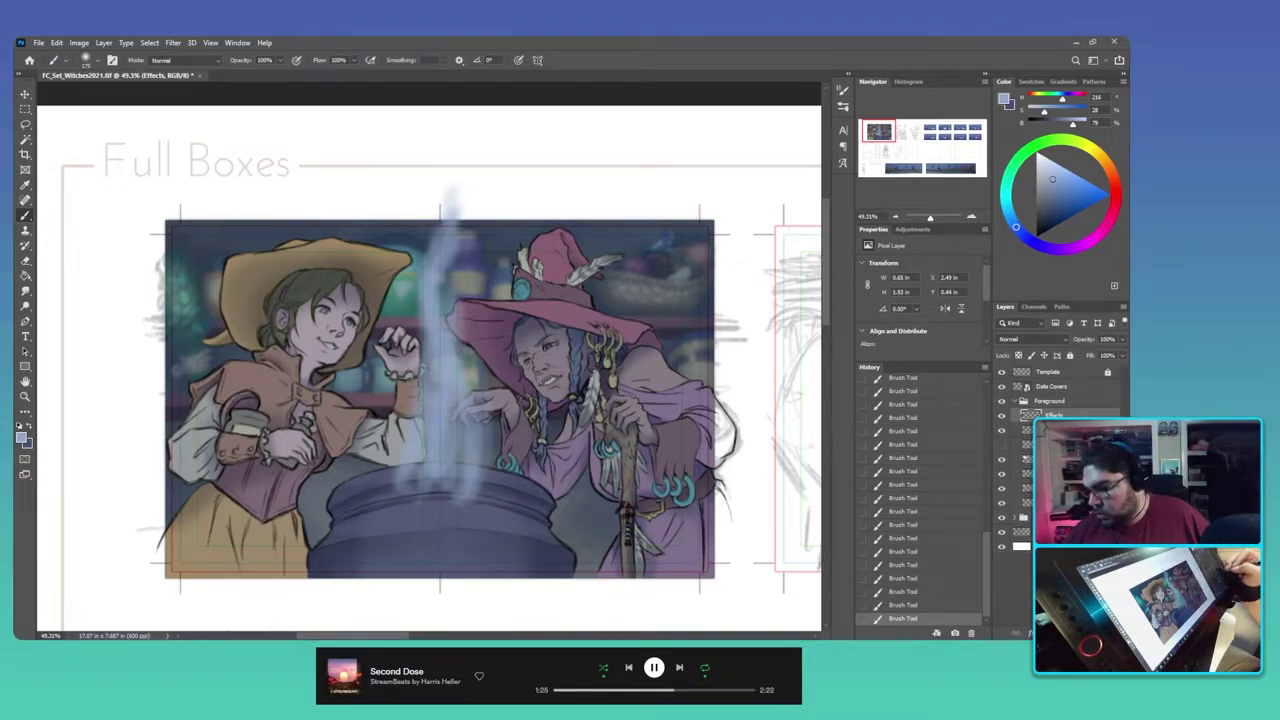
Step: Select the cauldron on the foreground's Flats layer with the Magic Wand and add the Ink layer's line work to the selection
left_click(1054, 487)
key("w")
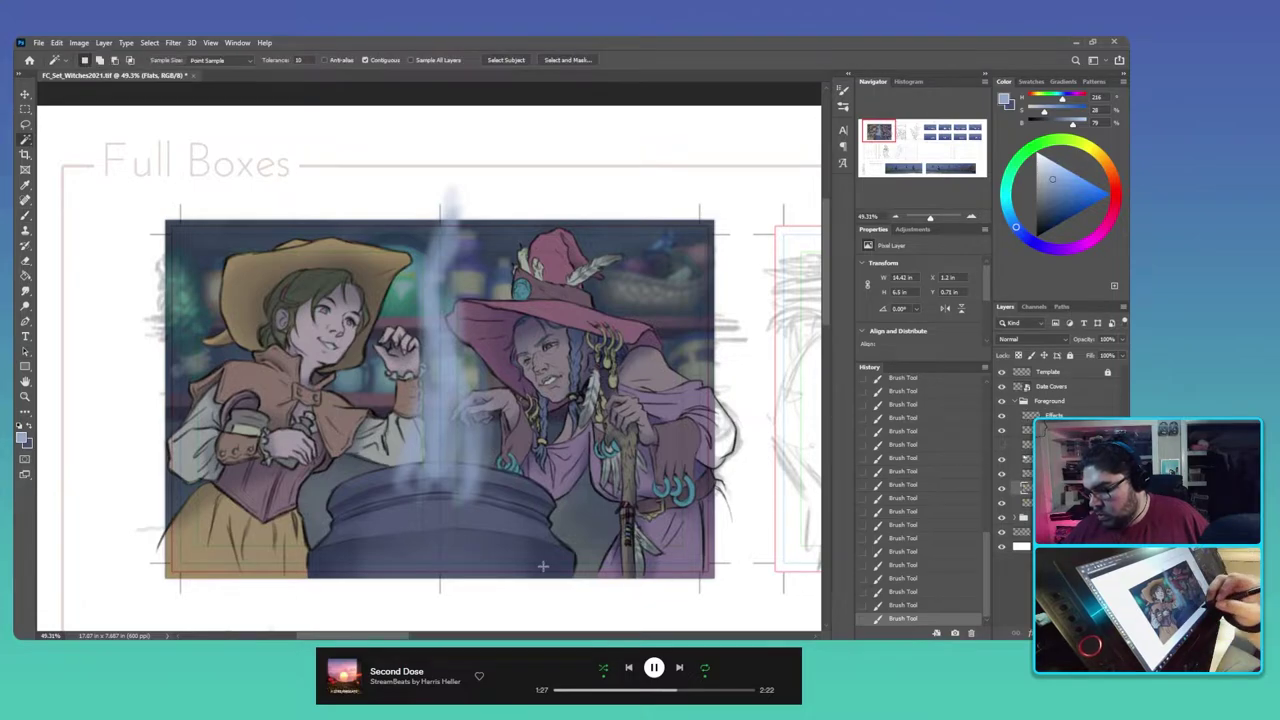
left_click(500, 511)
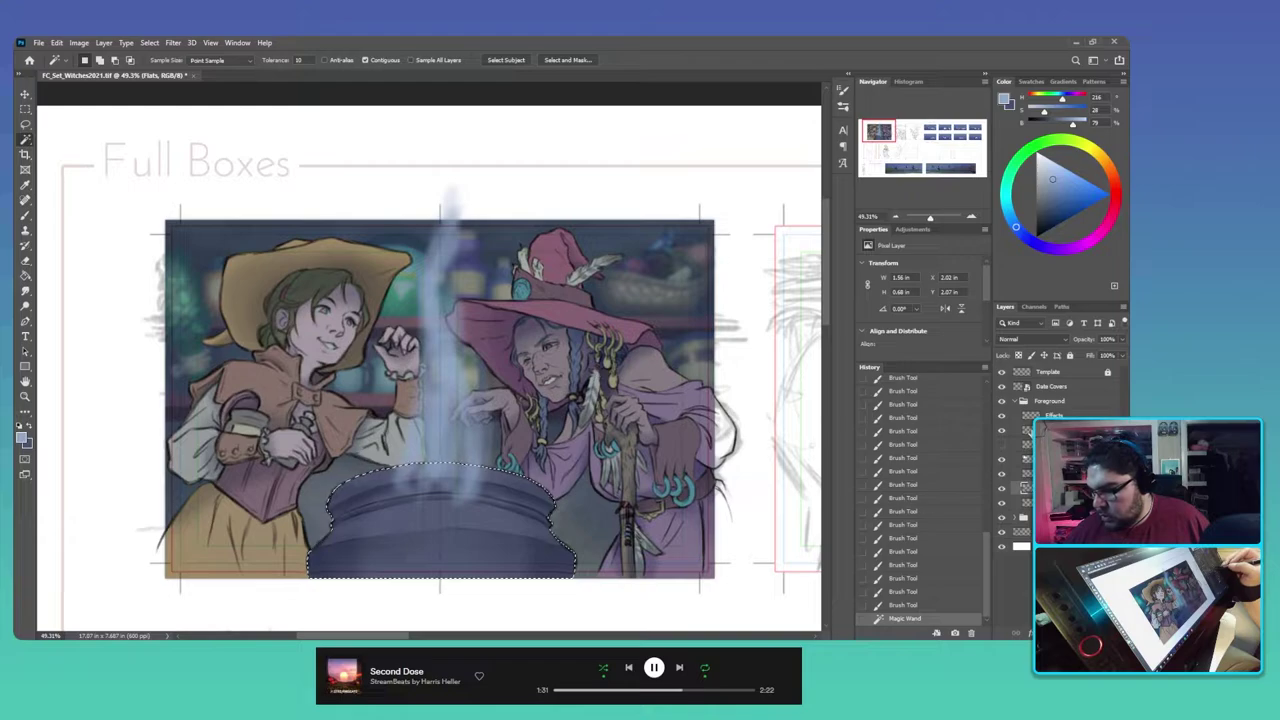
left_click(1029, 431, "ctrl+shift")
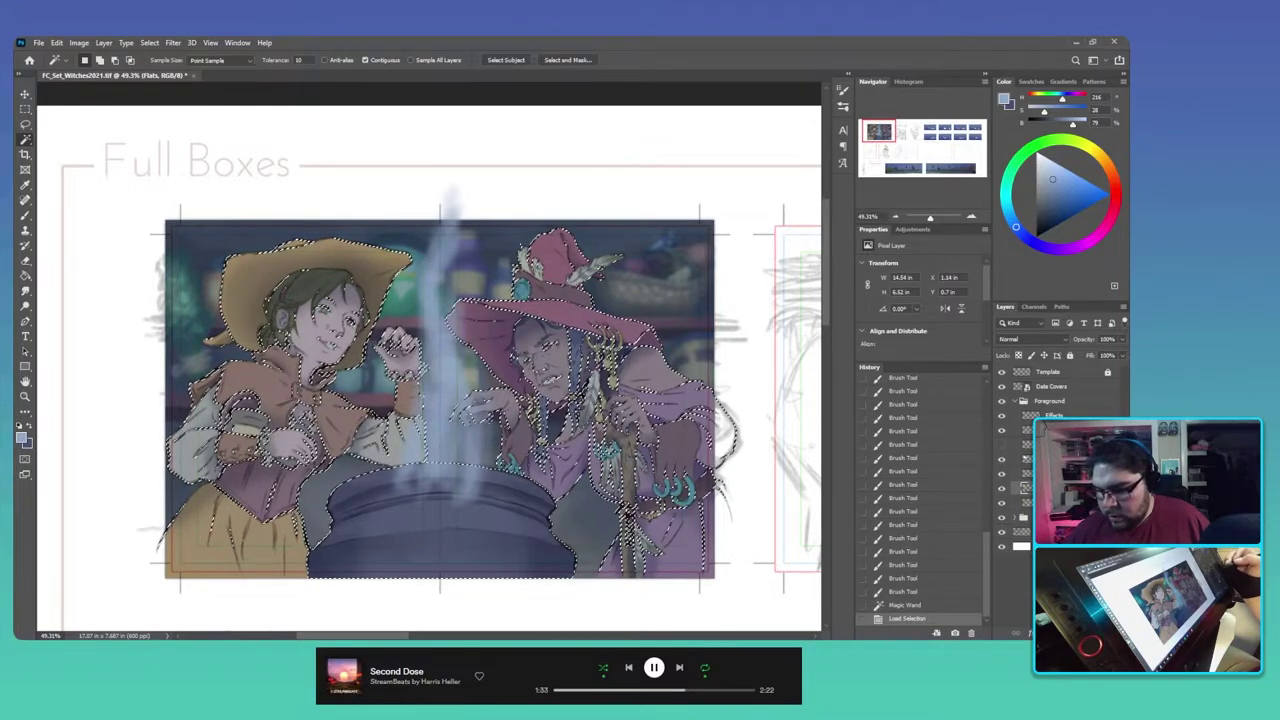
Step: Subtract the witches' line work from the selection with the Lasso, keeping the cauldron selected
key("l")
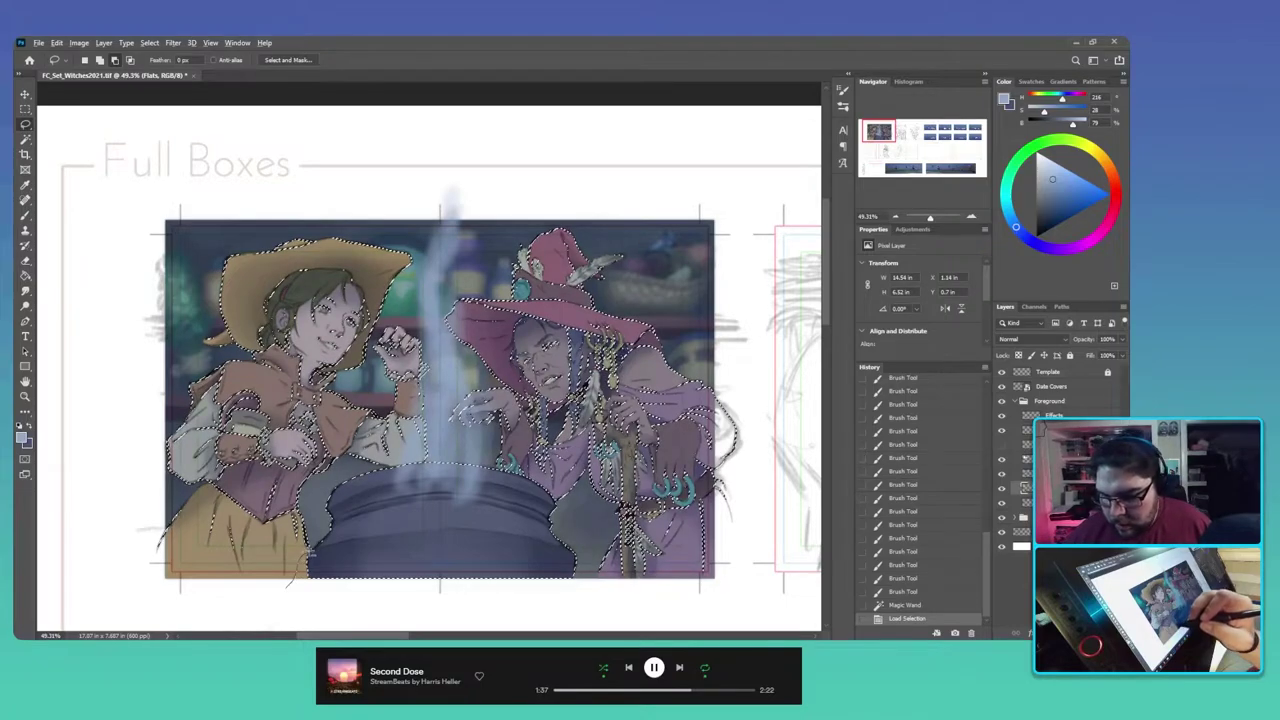
left_click_drag(311, 547, 316, 493)
mouse_move(405, 458)
left_mouse_down()
mouse_move(548, 470)
mouse_move(580, 550)
mouse_move(694, 578)
mouse_move(748, 358)
mouse_move(428, 182)
mouse_move(132, 532)
mouse_move(228, 610)
left_mouse_up()
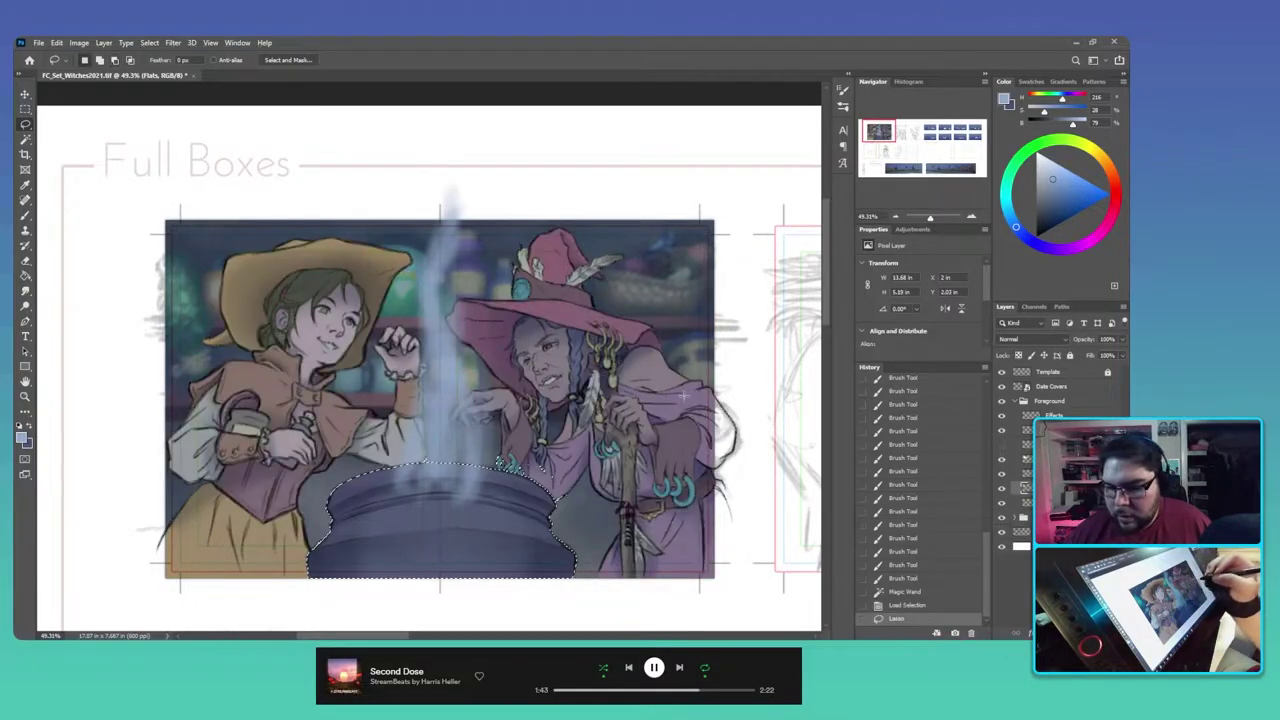
Step: Subtract the leftover line work along the younger witch's sleeve from the cauldron selection with the Lasso
left_click_drag(438, 470, 479, 495)
scroll(479, 494, "up", 1)
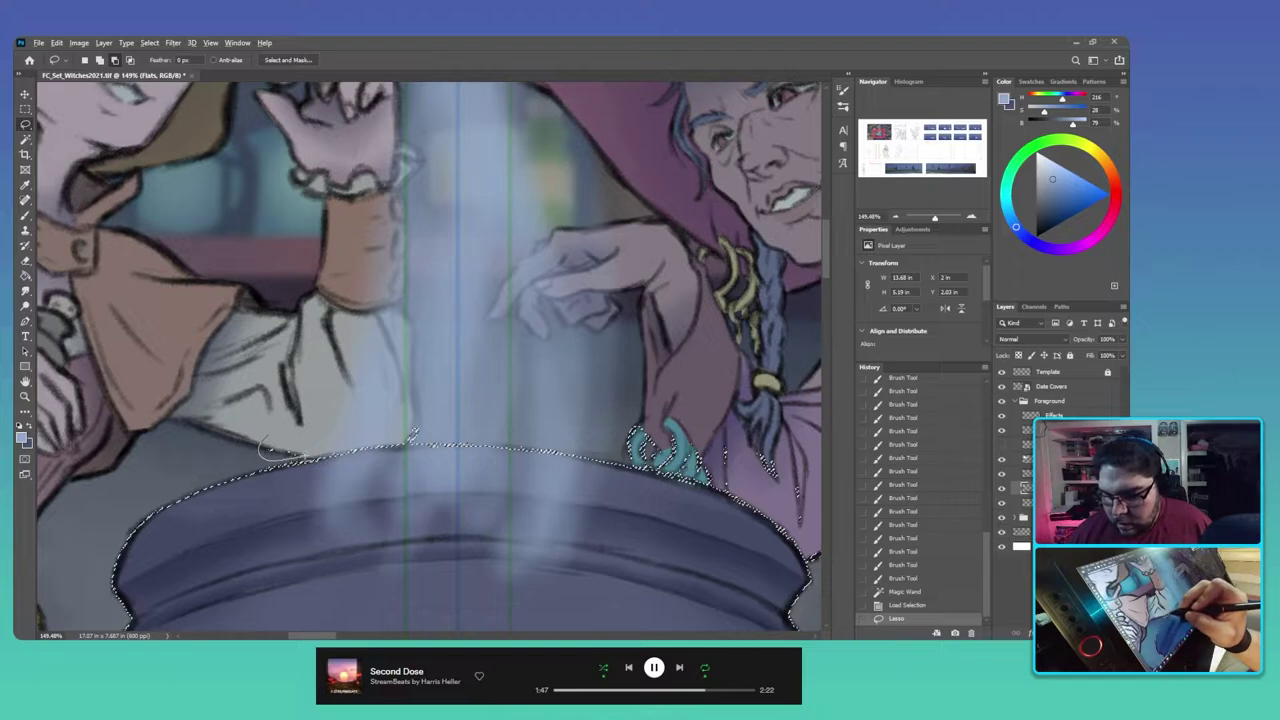
left_click_drag(311, 447, 262, 462)
left_click_drag(424, 420, 409, 430)
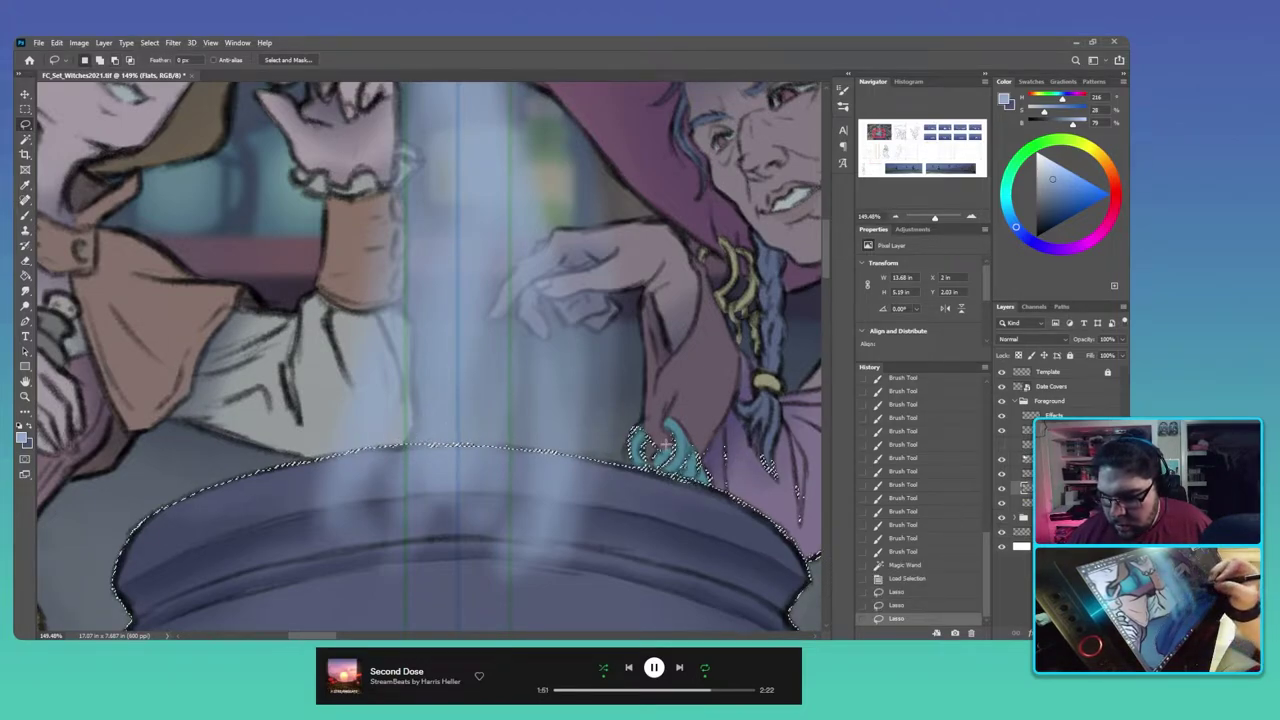
Step: Subtract the older witch's bracelets and purple robe line work from the selection with the Lasso, leaving only the cauldron selected
left_click_drag(661, 408, 621, 449)
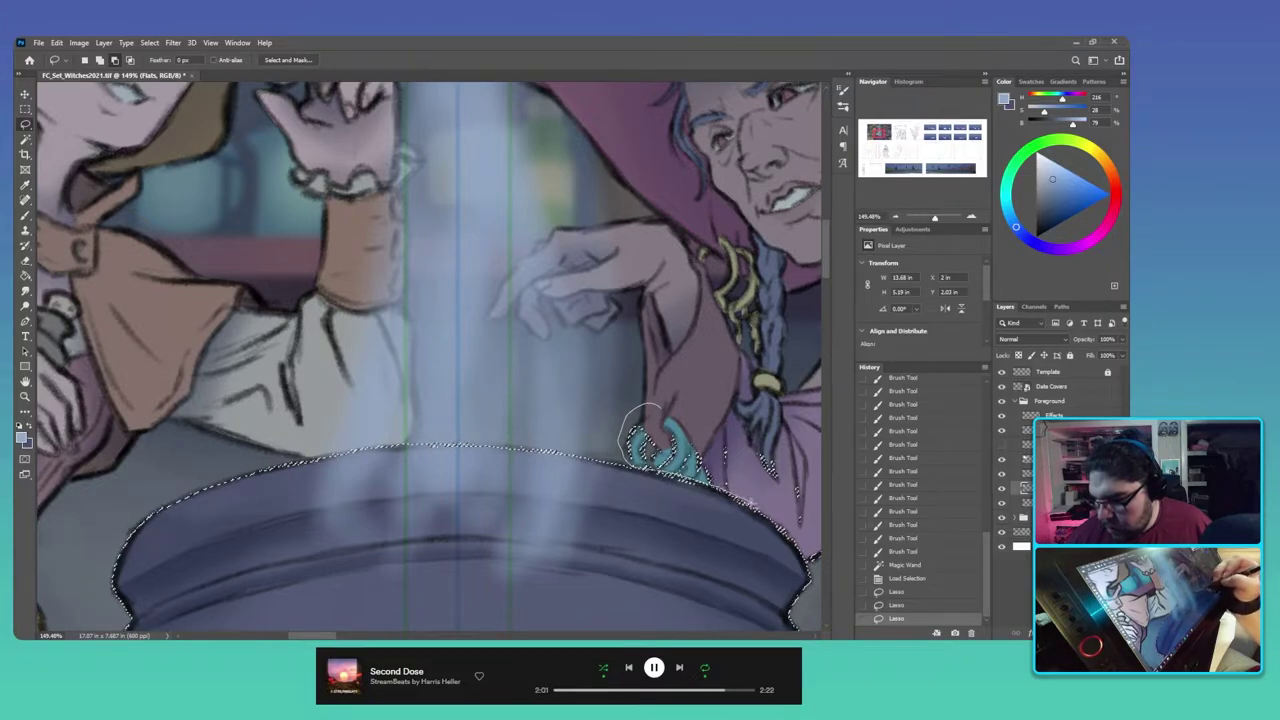
mouse_move(752, 503)
left_mouse_down()
mouse_move(820, 516)
mouse_move(776, 405)
mouse_move(622, 462)
left_mouse_up()
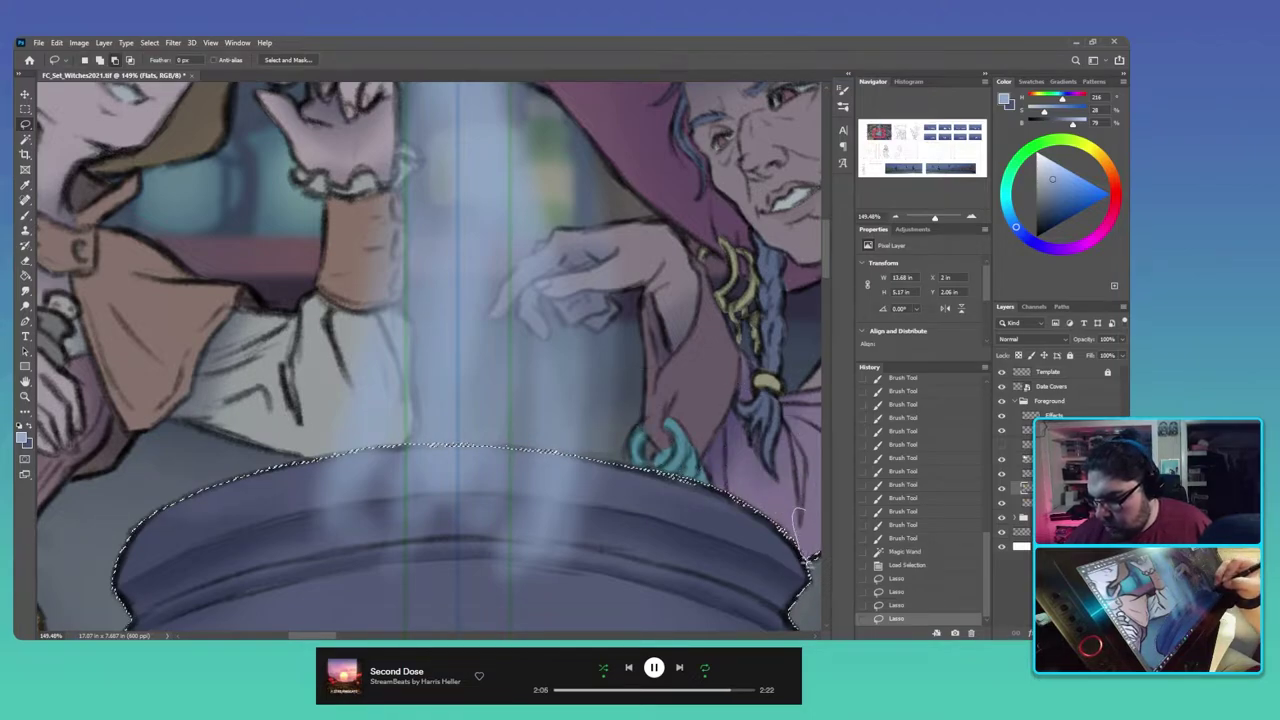
mouse_move(815, 505)
left_mouse_down()
mouse_move(812, 488)
mouse_move(733, 504)
left_mouse_up()
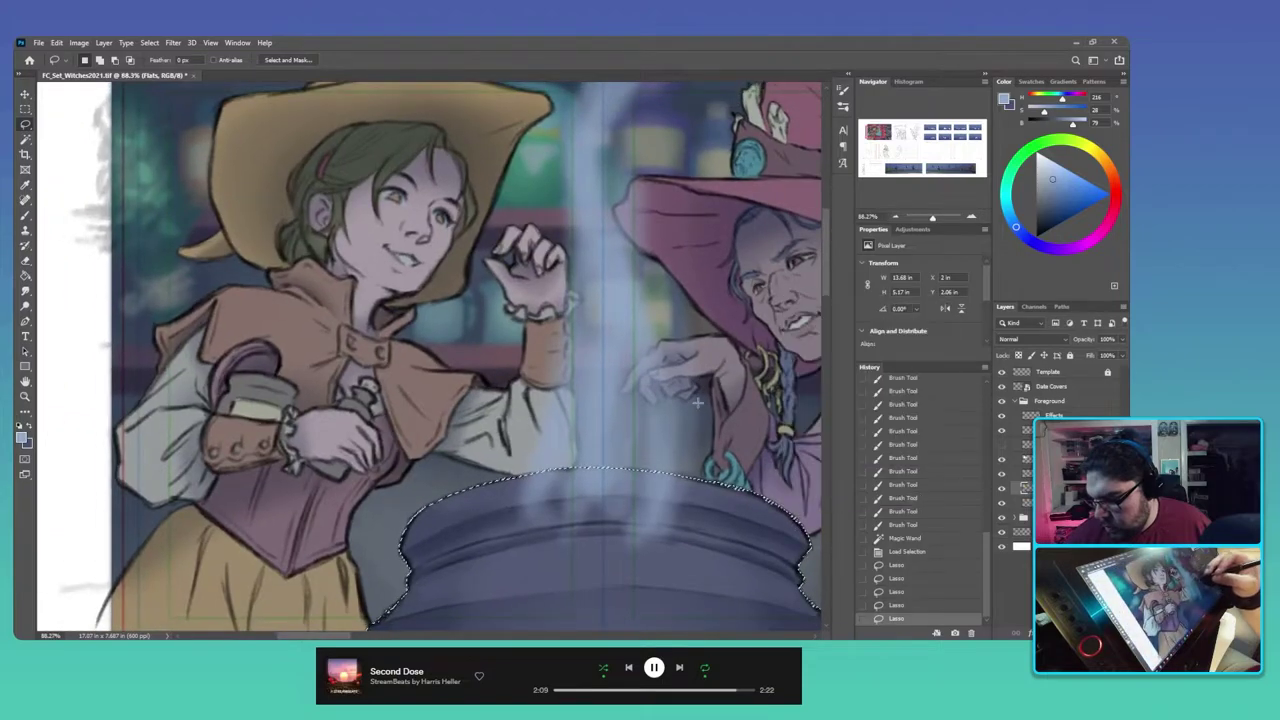
left_click_drag(746, 437, 566, 269)
left_click_drag(731, 403, 737, 434)
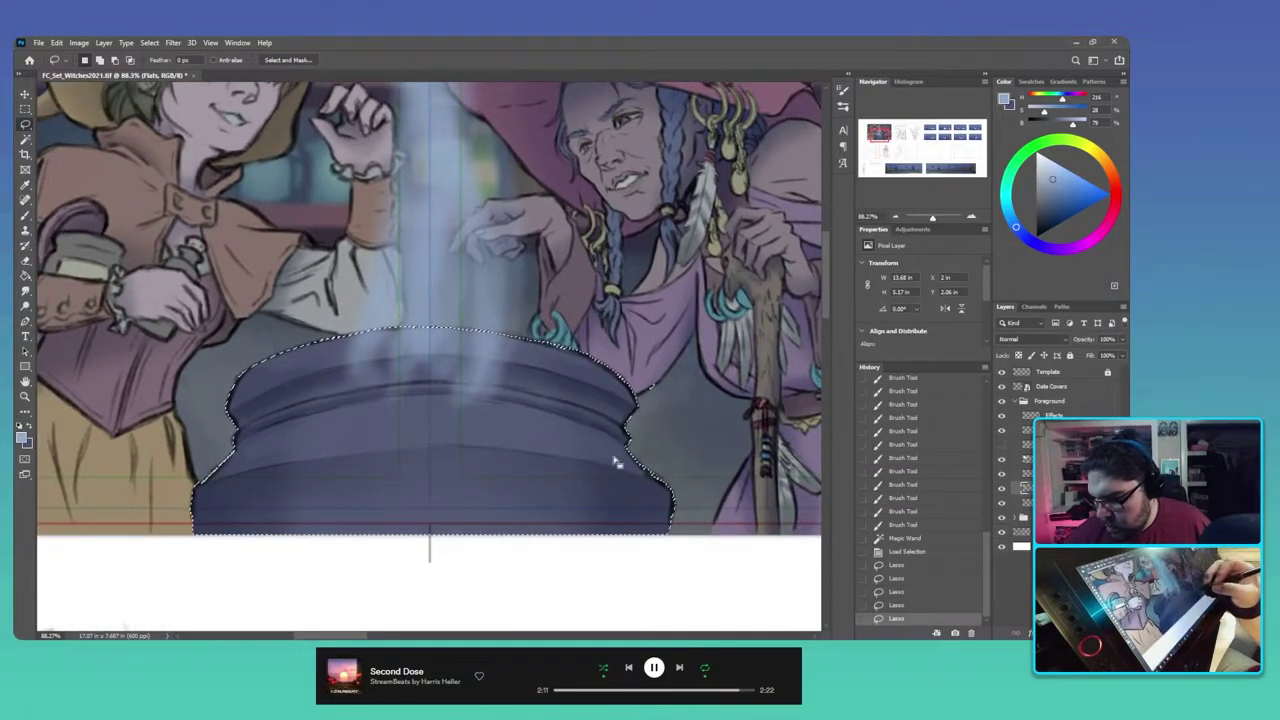
mouse_move(636, 394)
left_mouse_down()
mouse_move(698, 478)
mouse_move(690, 434)
mouse_move(646, 476)
left_mouse_up()
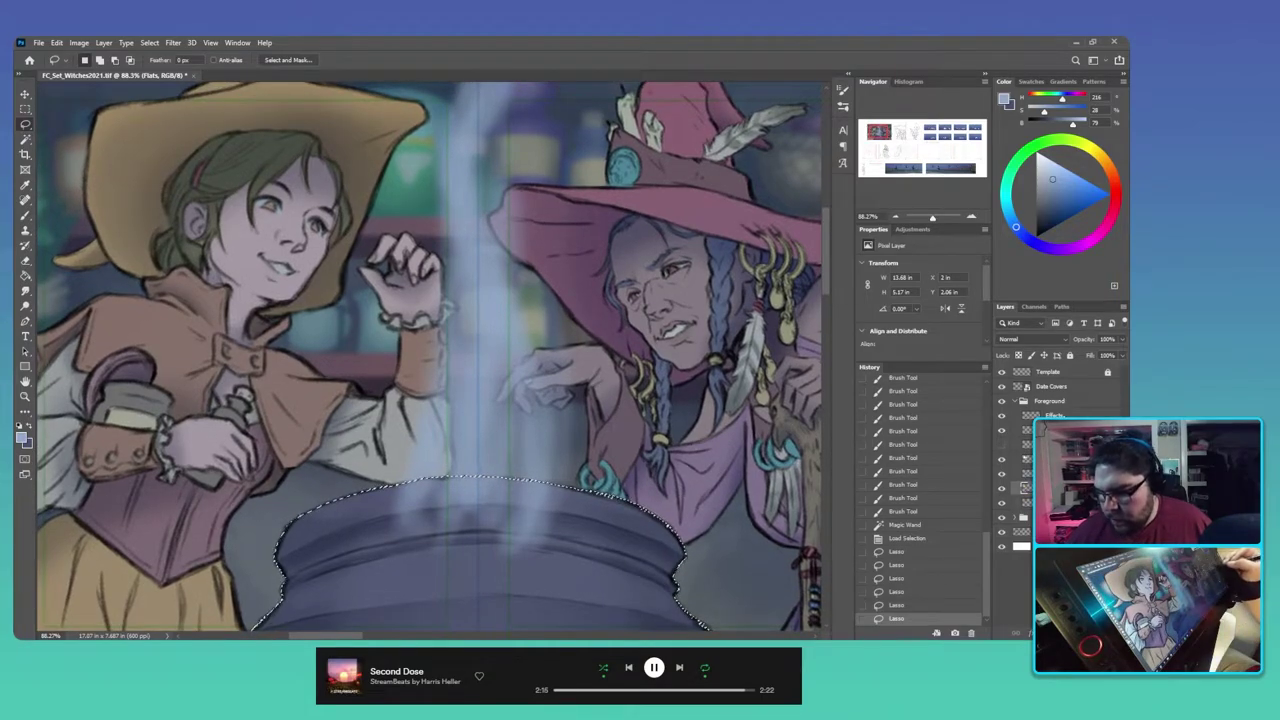
Step: Clear the steam overlapping the cauldron on the Effects layer and deselect
left_click(1054, 415)
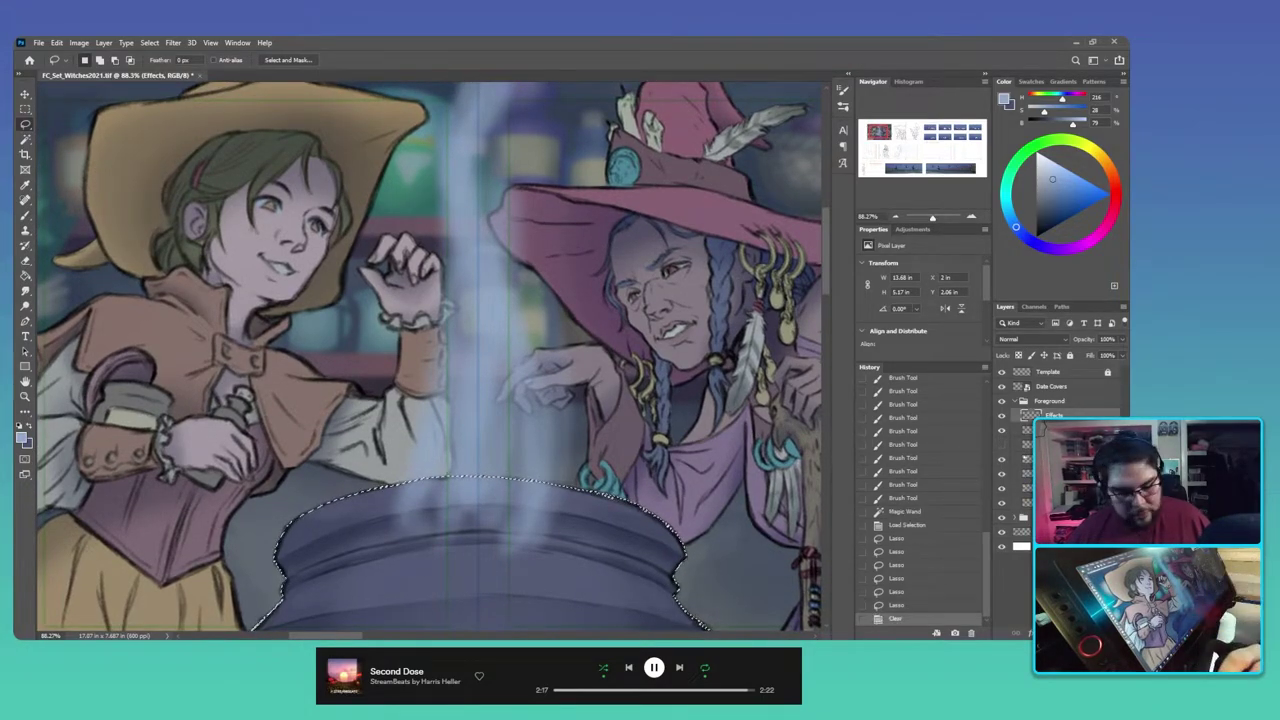
key("Delete")
key("ctrl+d")
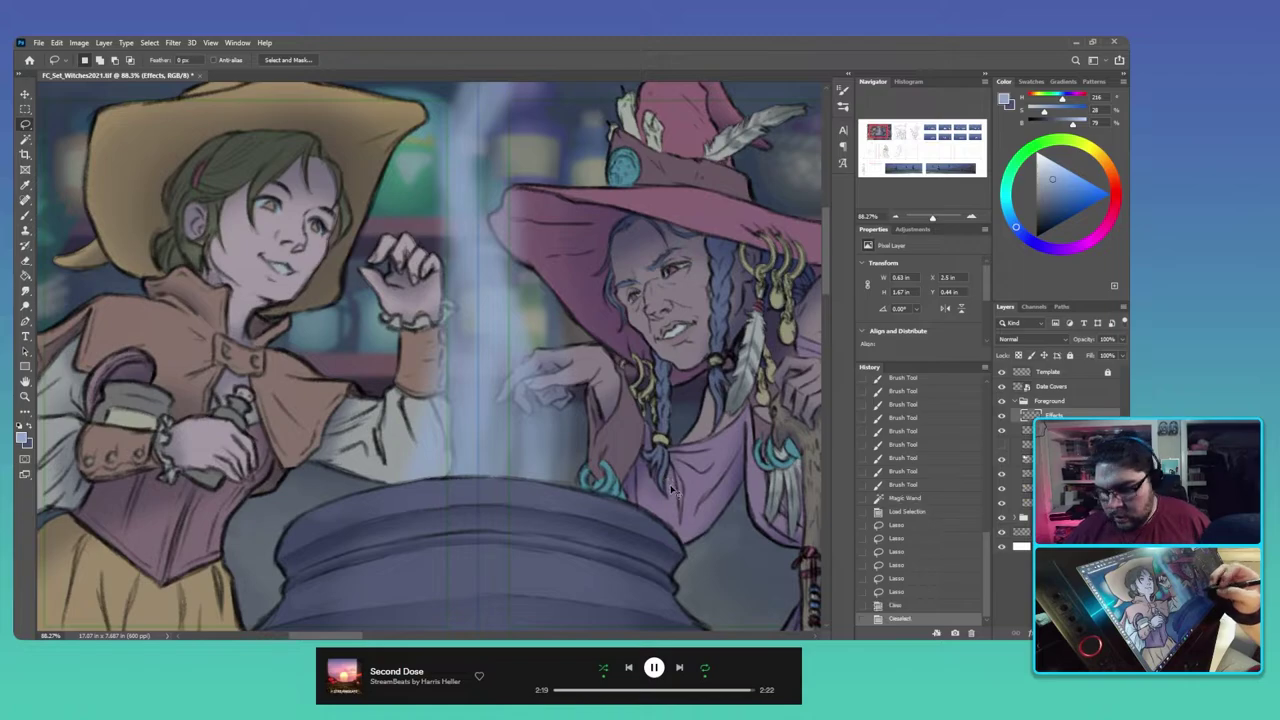
scroll(650, 490, "down", 3)
right_click(641, 496)
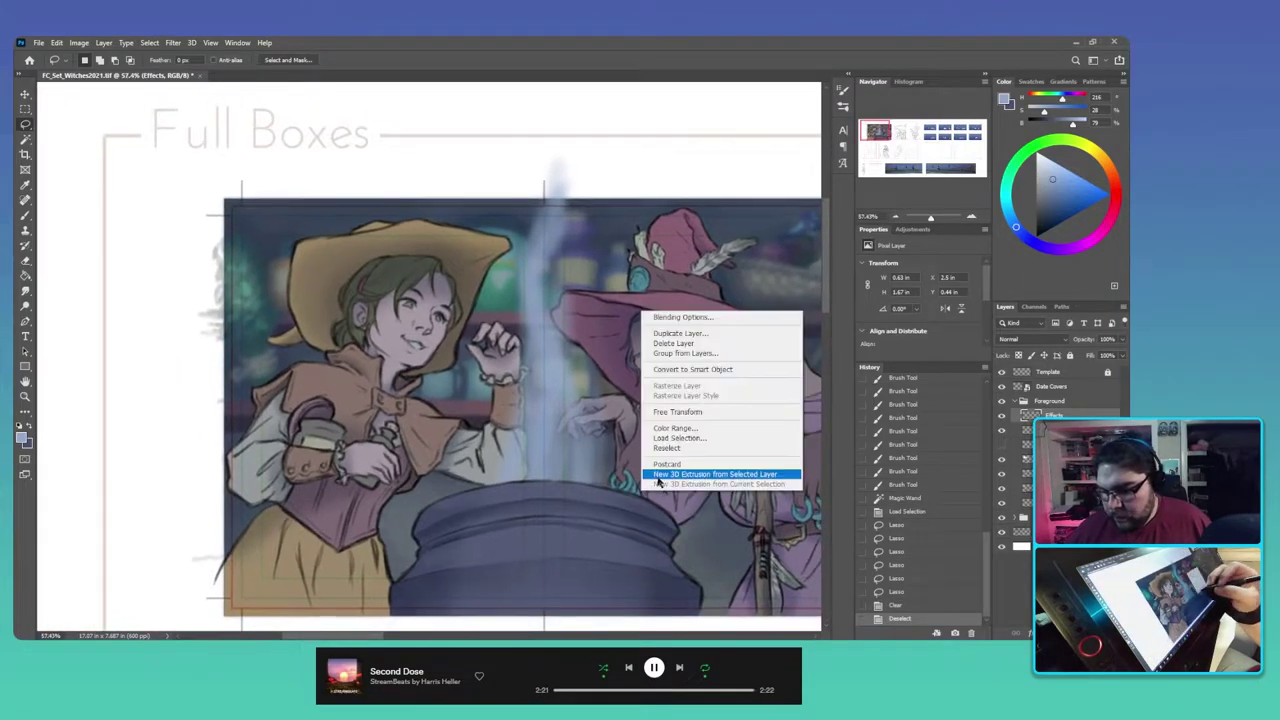
left_click(673, 532)
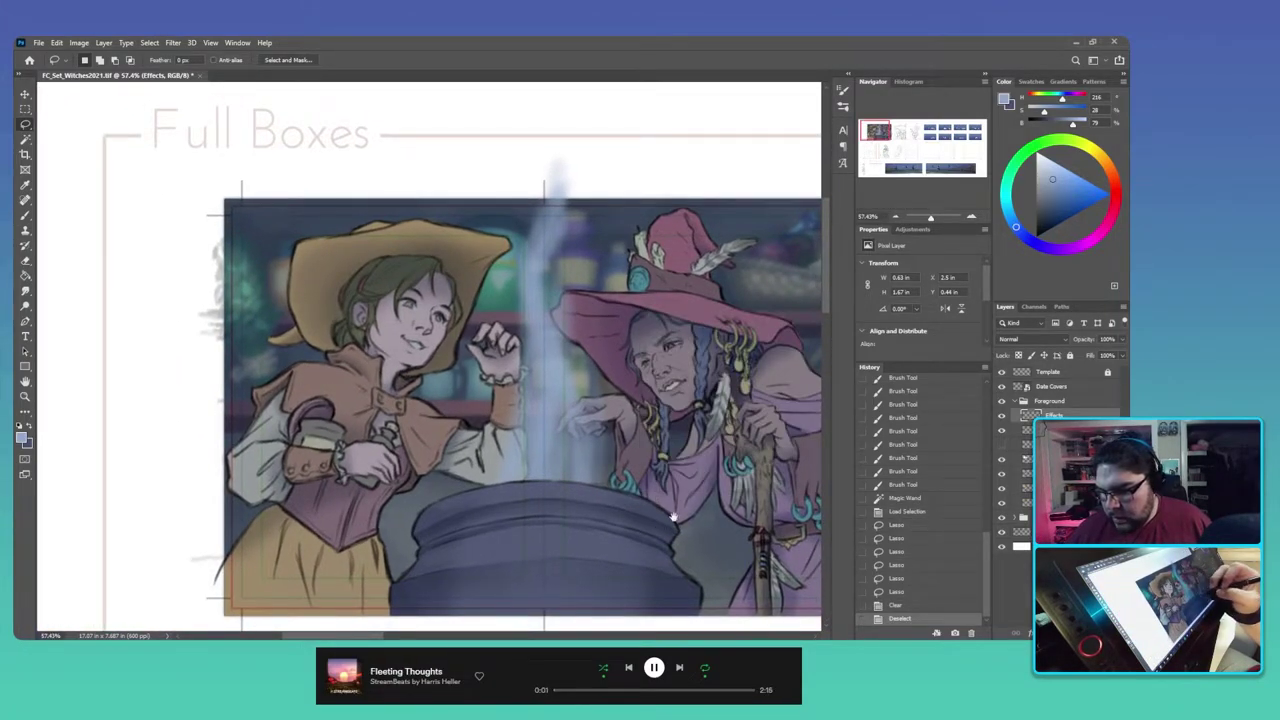
left_click_drag(673, 532, 568, 515)
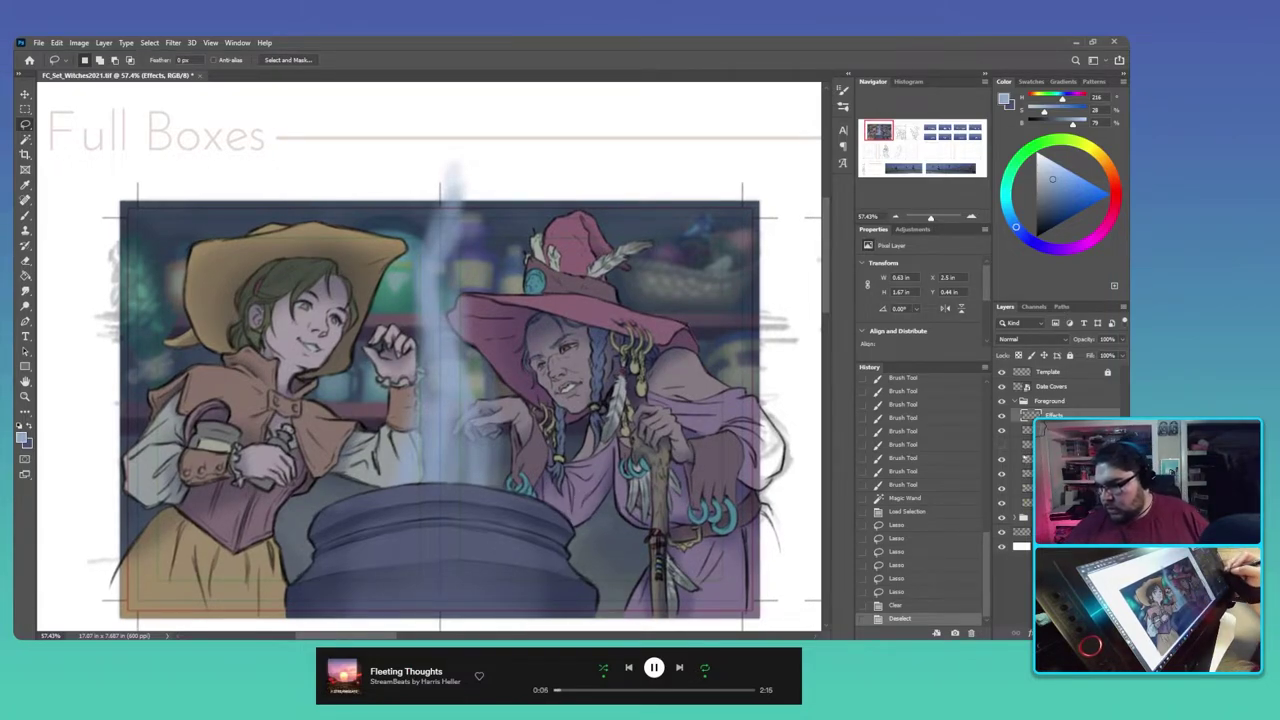
Step: Load the box background layer as a selection, invert it, and clear the steam outside the artwork on the Effects layer
left_click(1027, 489, "ctrl")
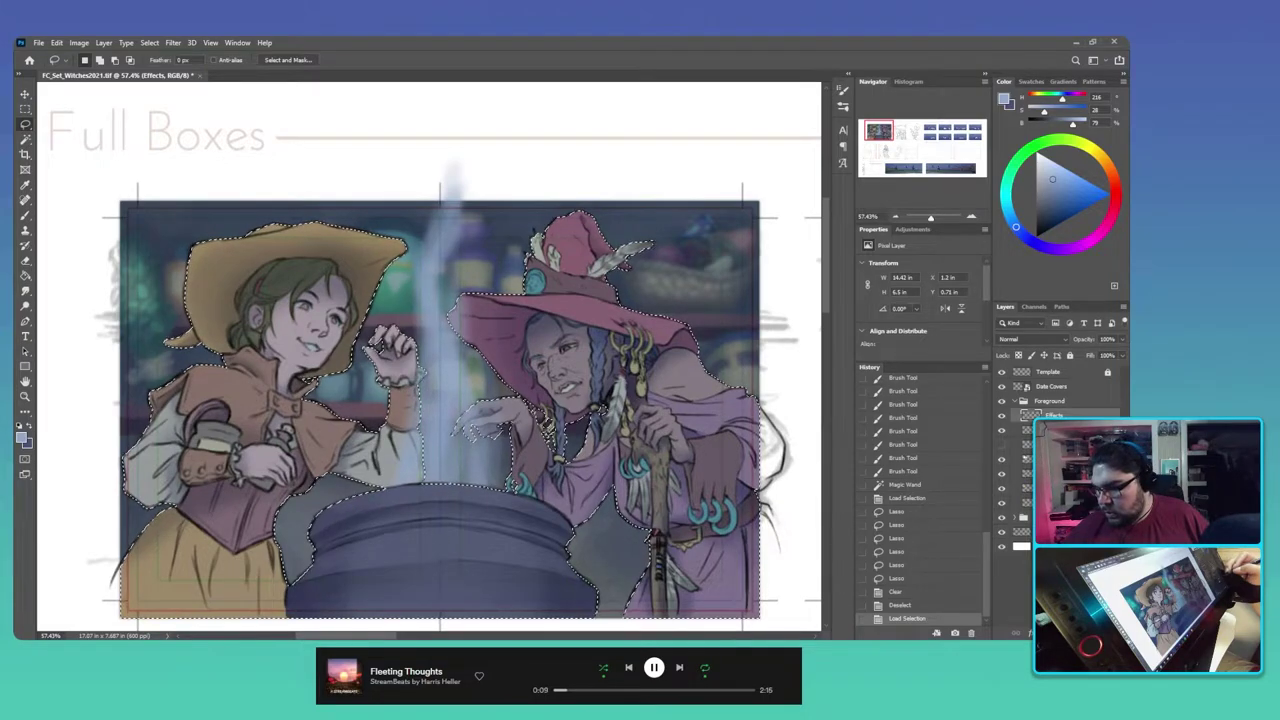
left_click(1015, 517)
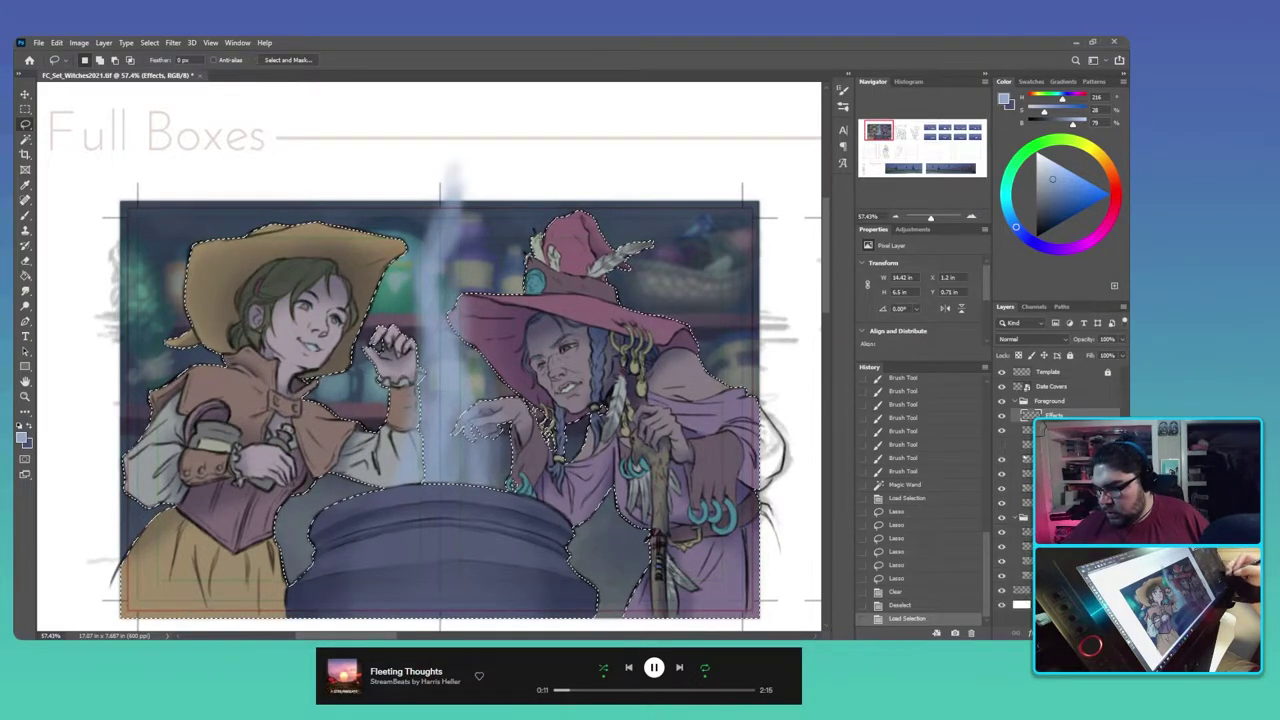
left_click(1027, 575, "ctrl")
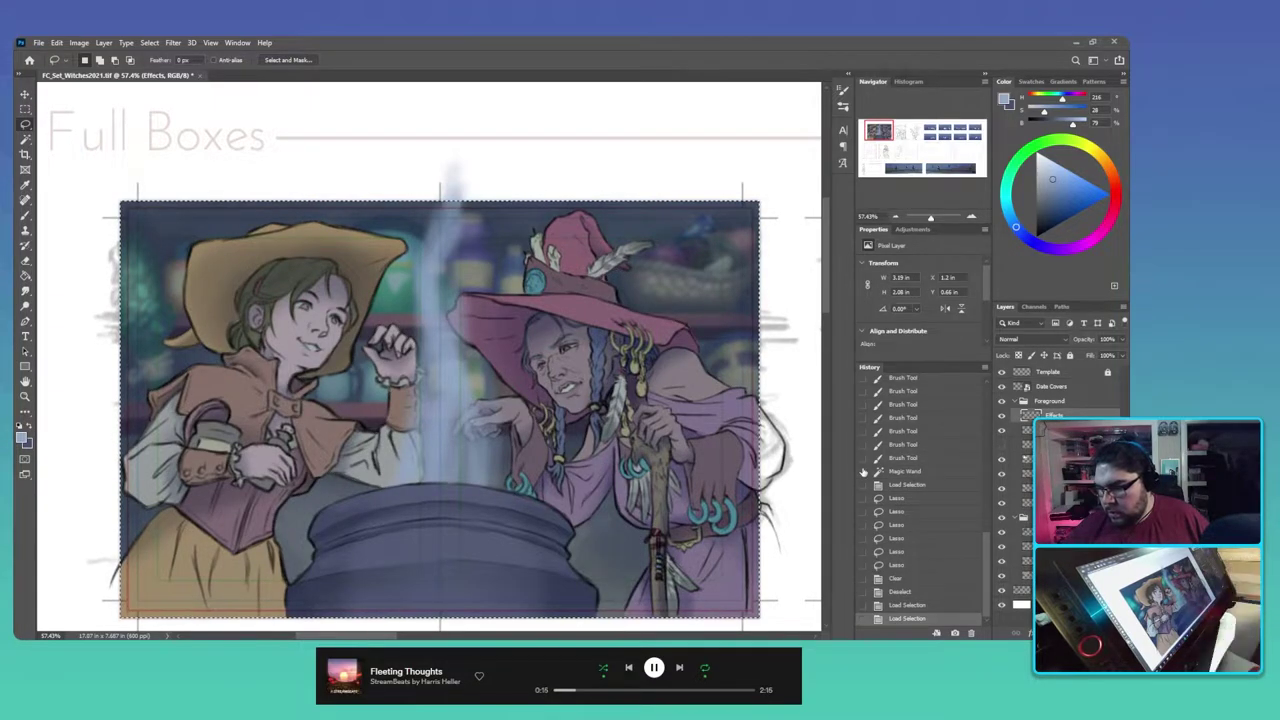
key("ctrl+shift+i")
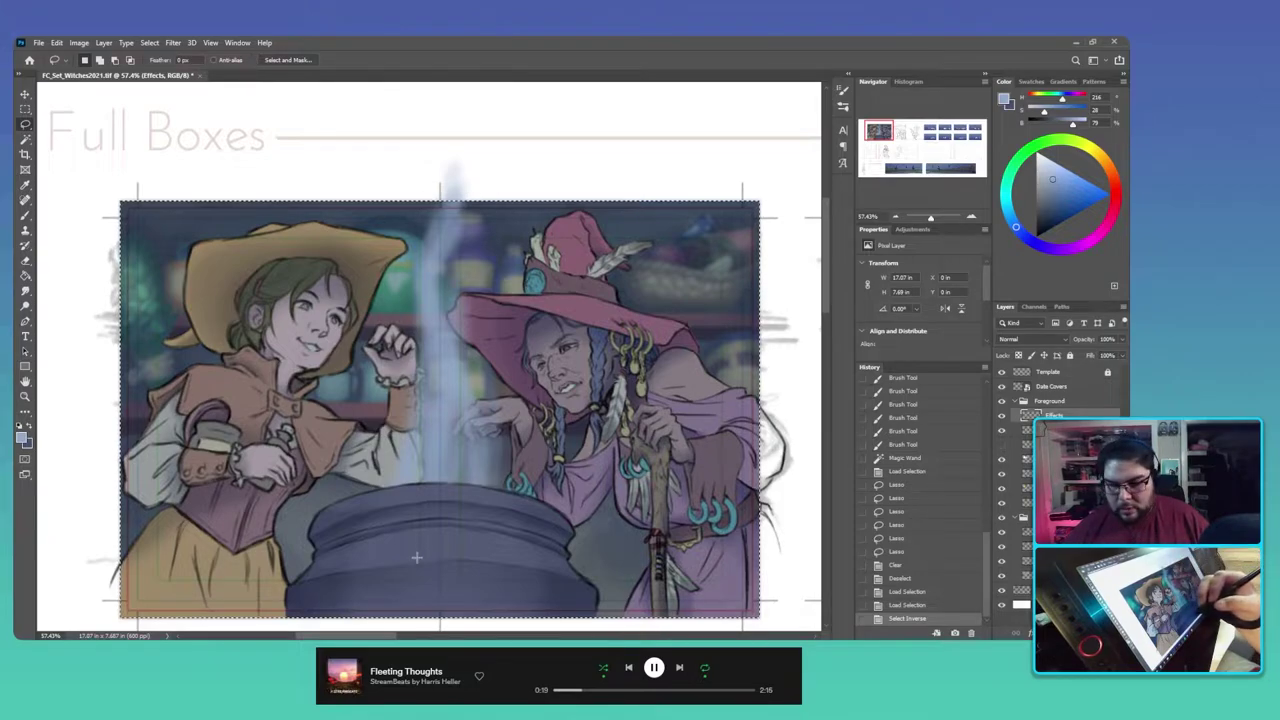
key("Delete")
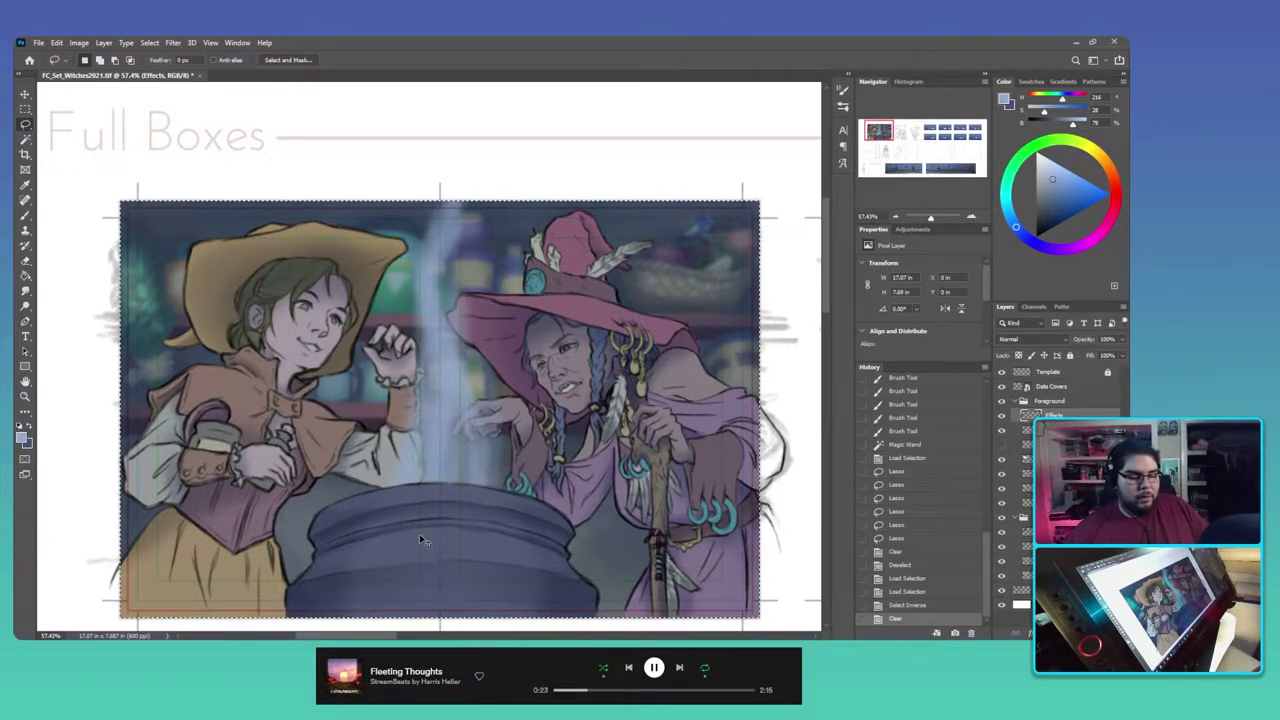
key("ctrl+d")
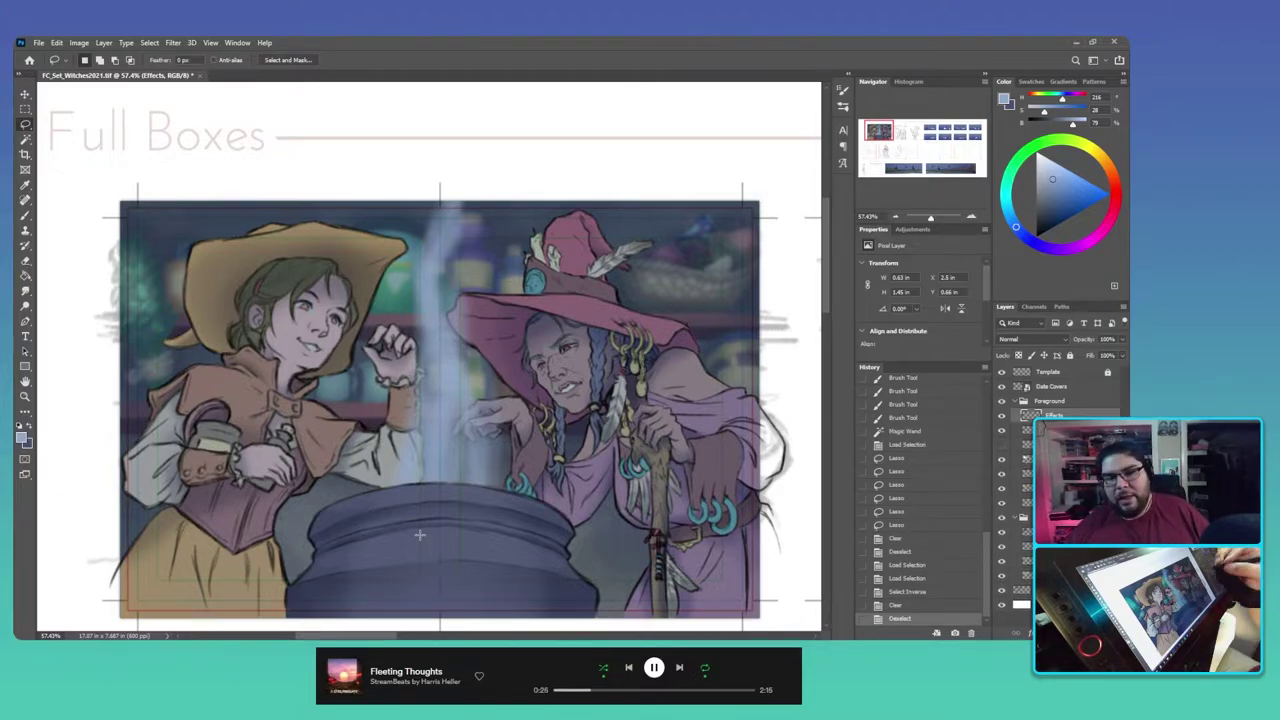
Step: Load the Effects layer's steam as a selection and pick a paler blue (H 216, S 12, B 93) for the Brush
scroll(632, 478, "down", 3)
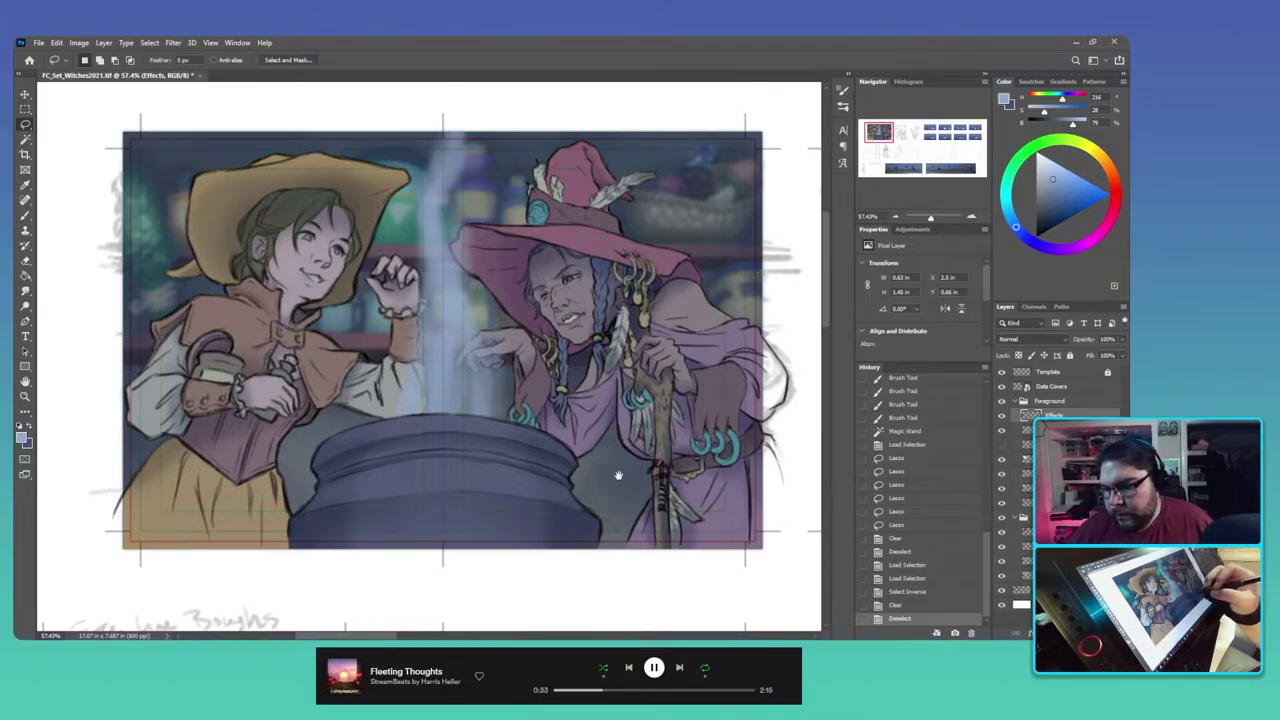
left_click_drag(618, 475, 623, 531)
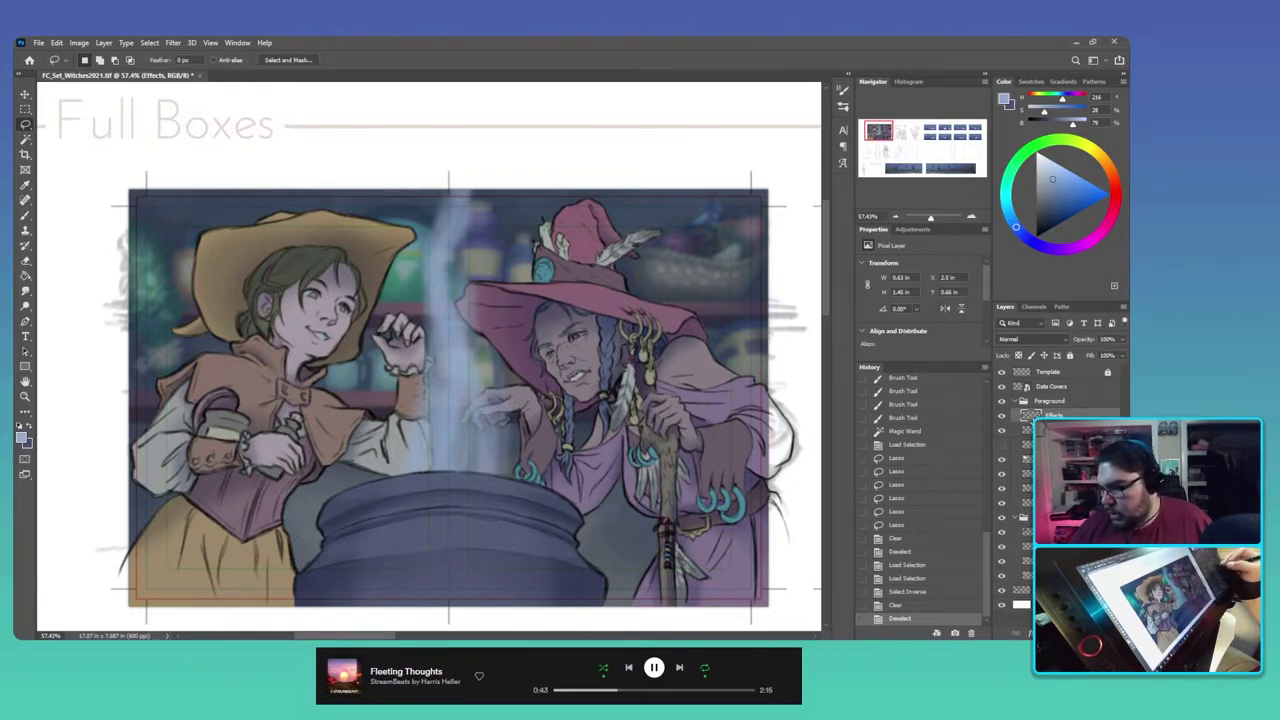
left_click(1032, 415, "ctrl")
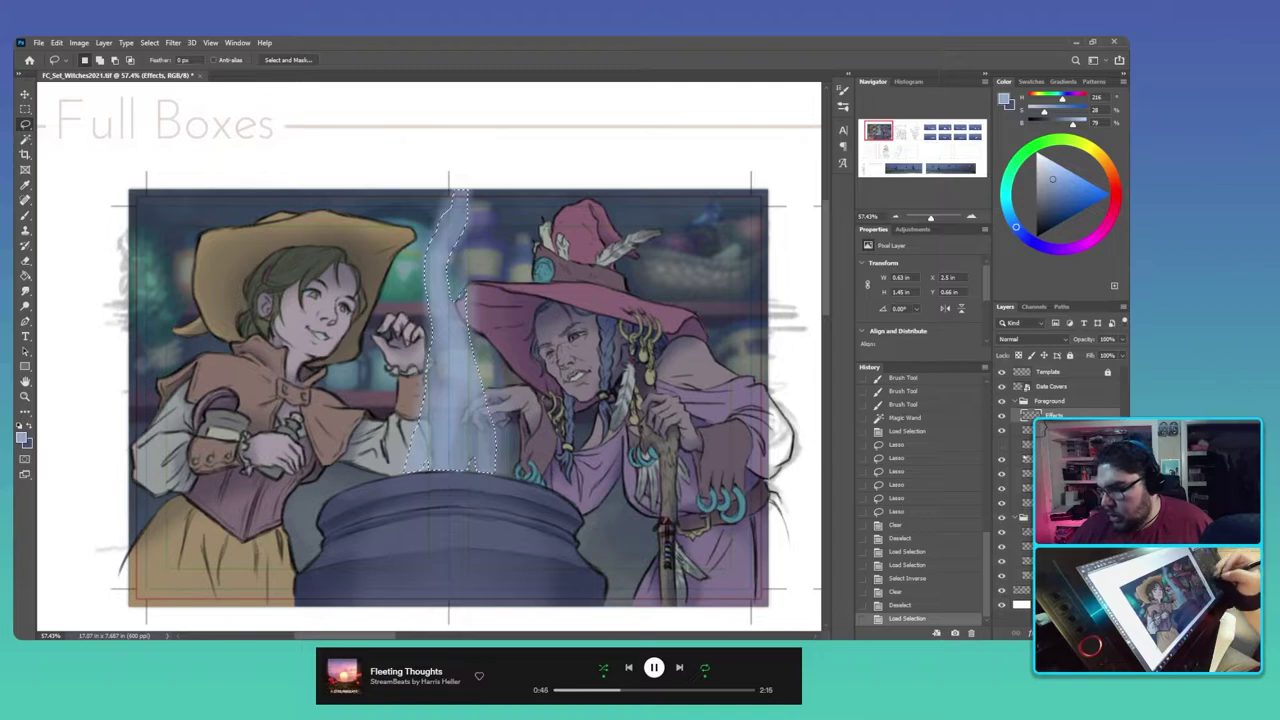
key("b")
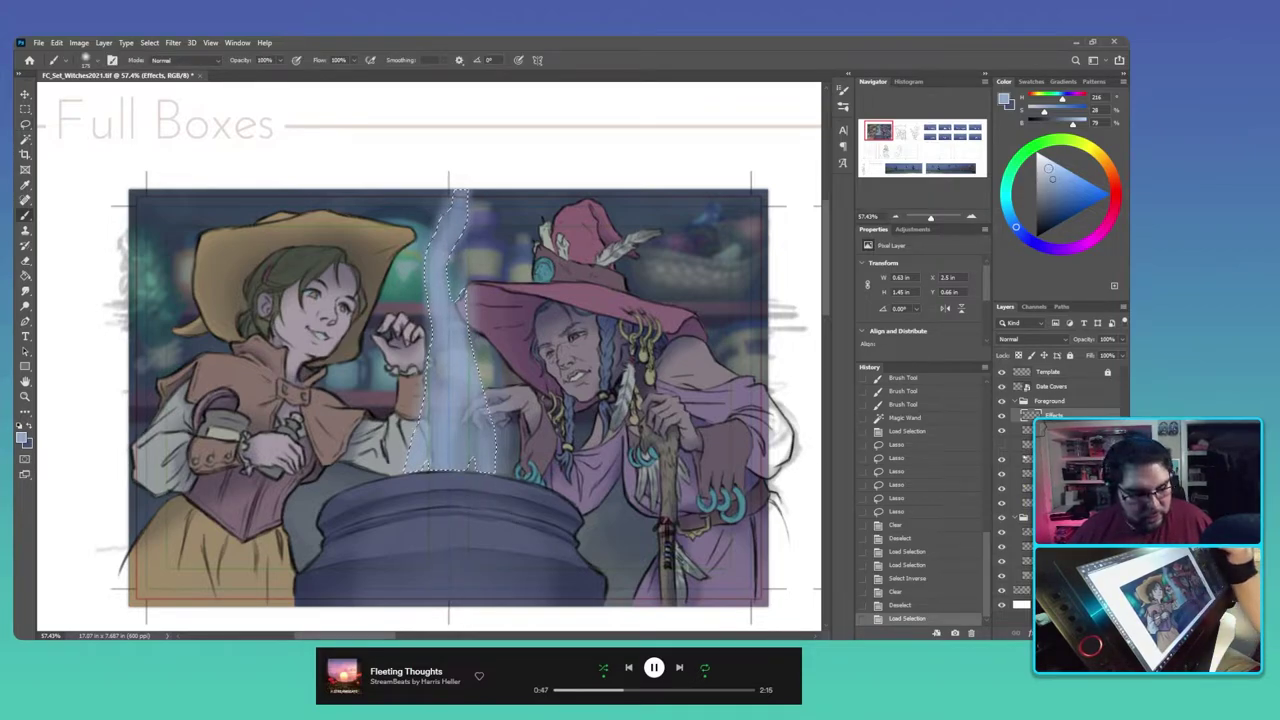
left_click(1045, 164)
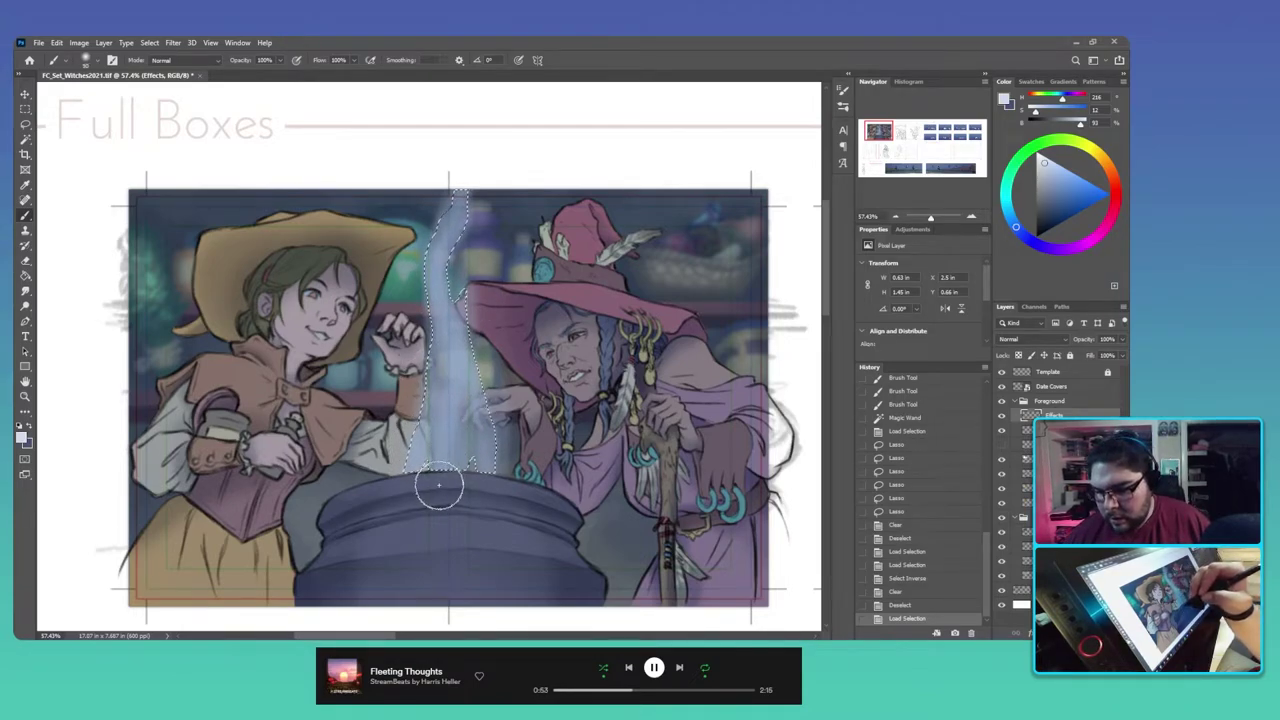
Step: Paint pale, wavy vertical highlights inside the selected steam with the soft Brush, and deselect
left_click_drag(440, 487, 440, 462)
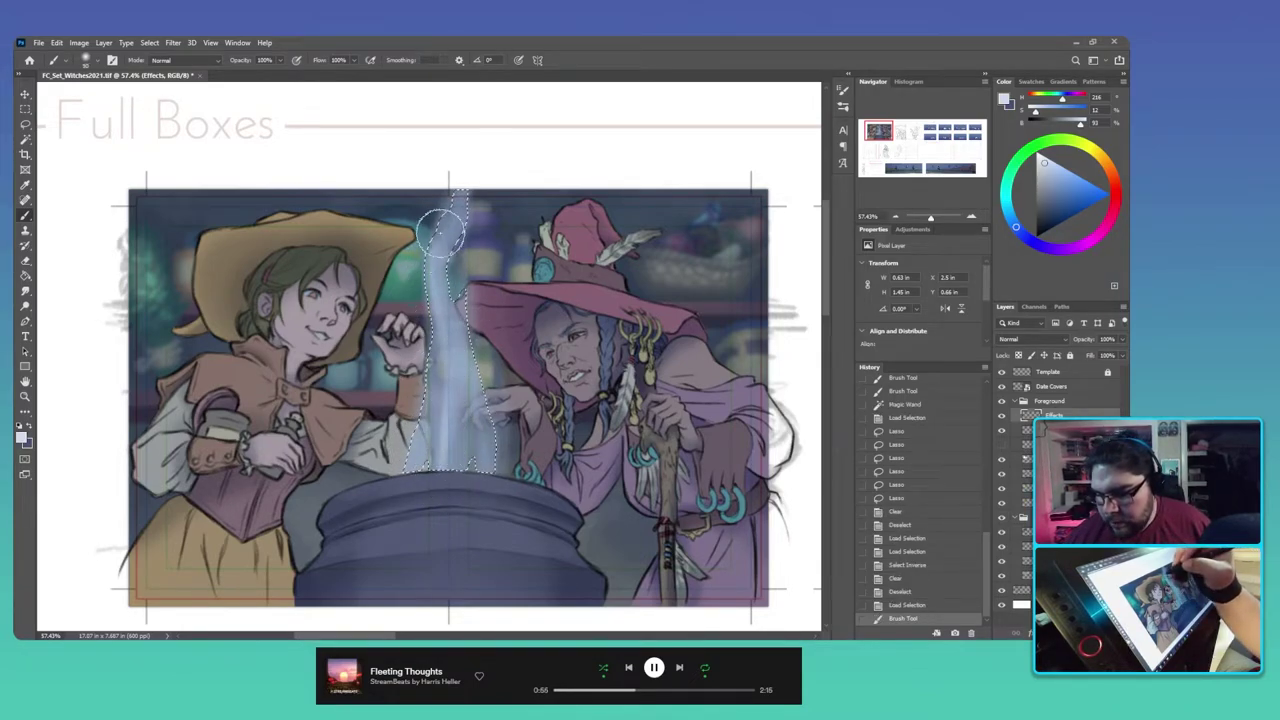
left_click_drag(440, 230, 455, 350)
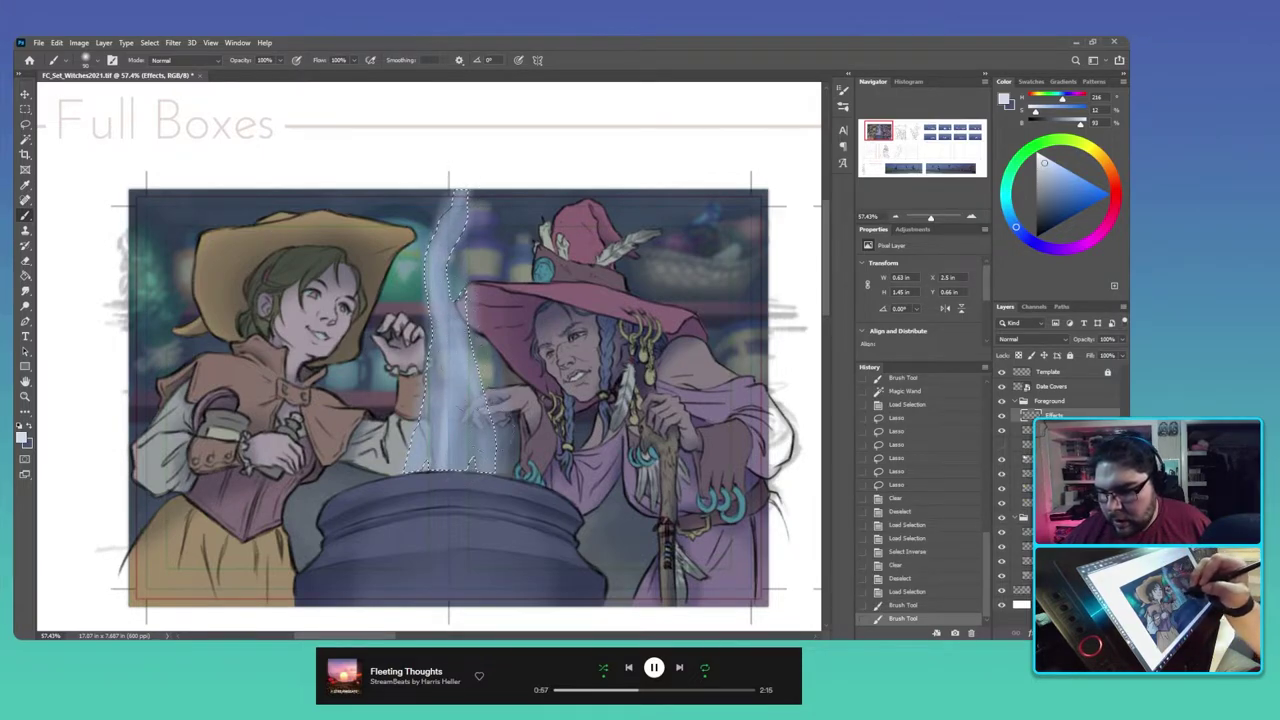
left_click_drag(450, 400, 465, 490)
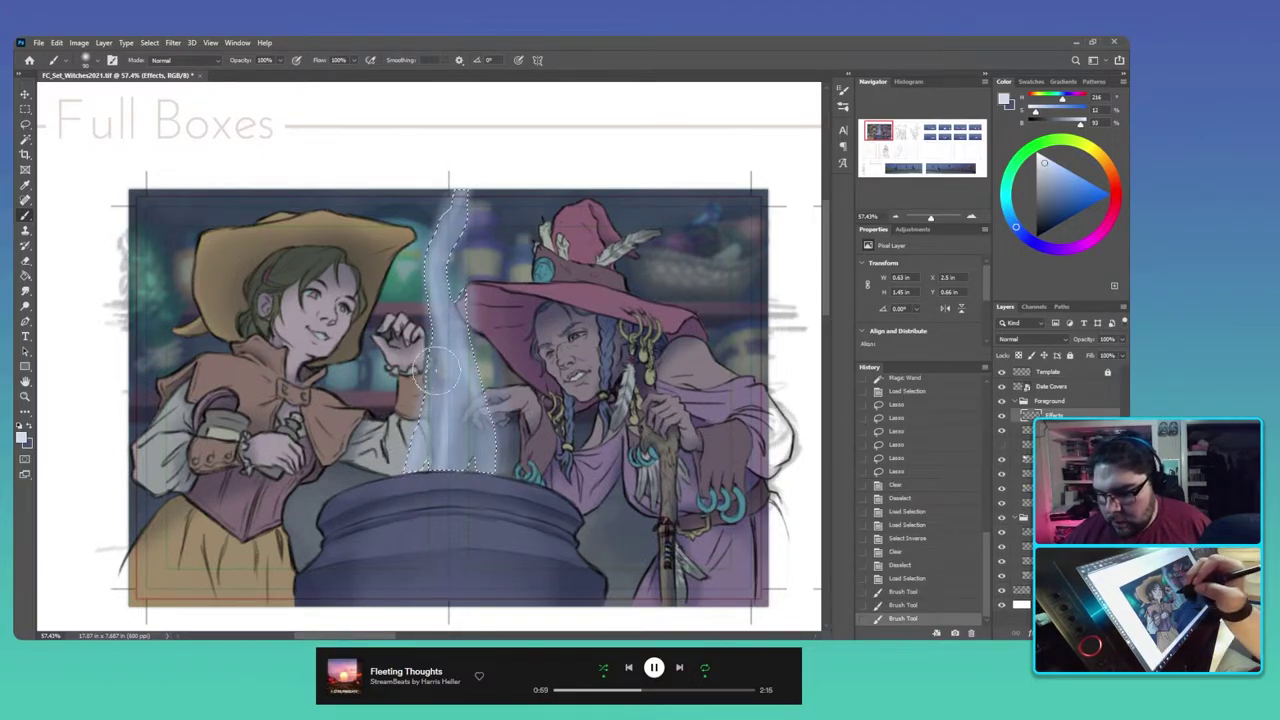
left_click_drag(432, 372, 450, 435)
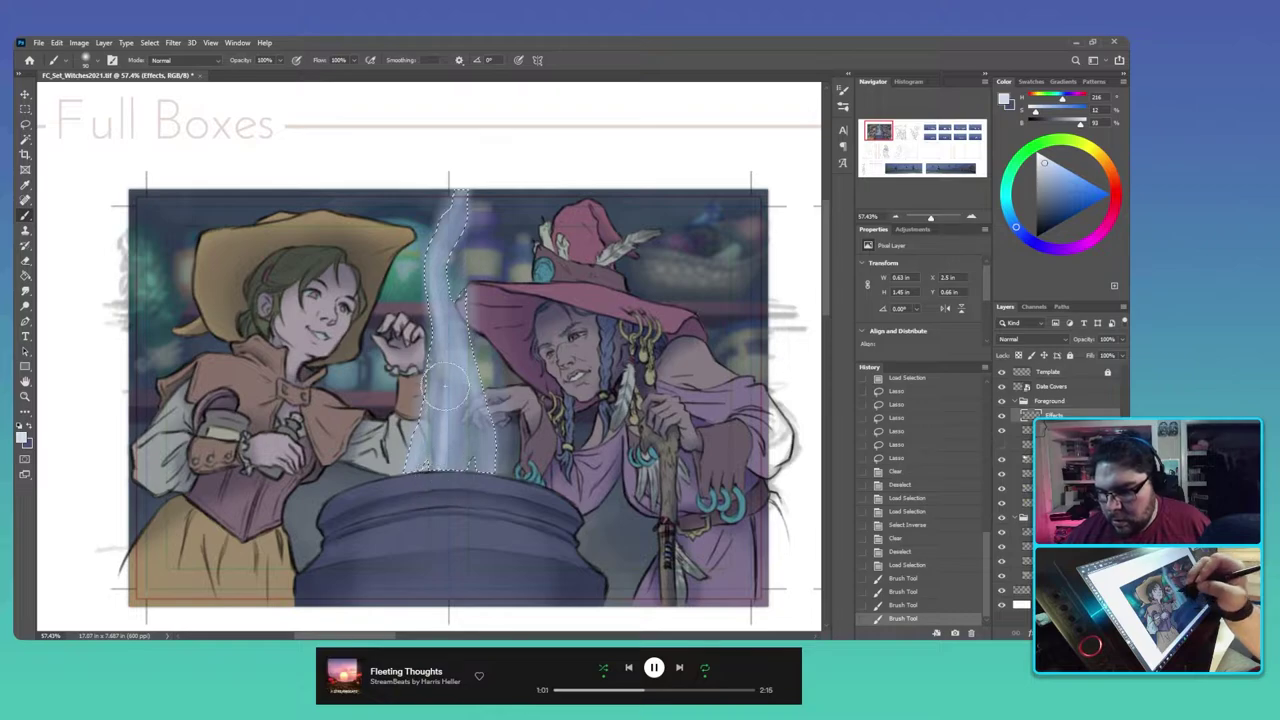
left_click_drag(445, 385, 450, 430)
mouse_move(440, 300)
left_mouse_down()
mouse_move(452, 410)
mouse_move(445, 330)
left_mouse_up()
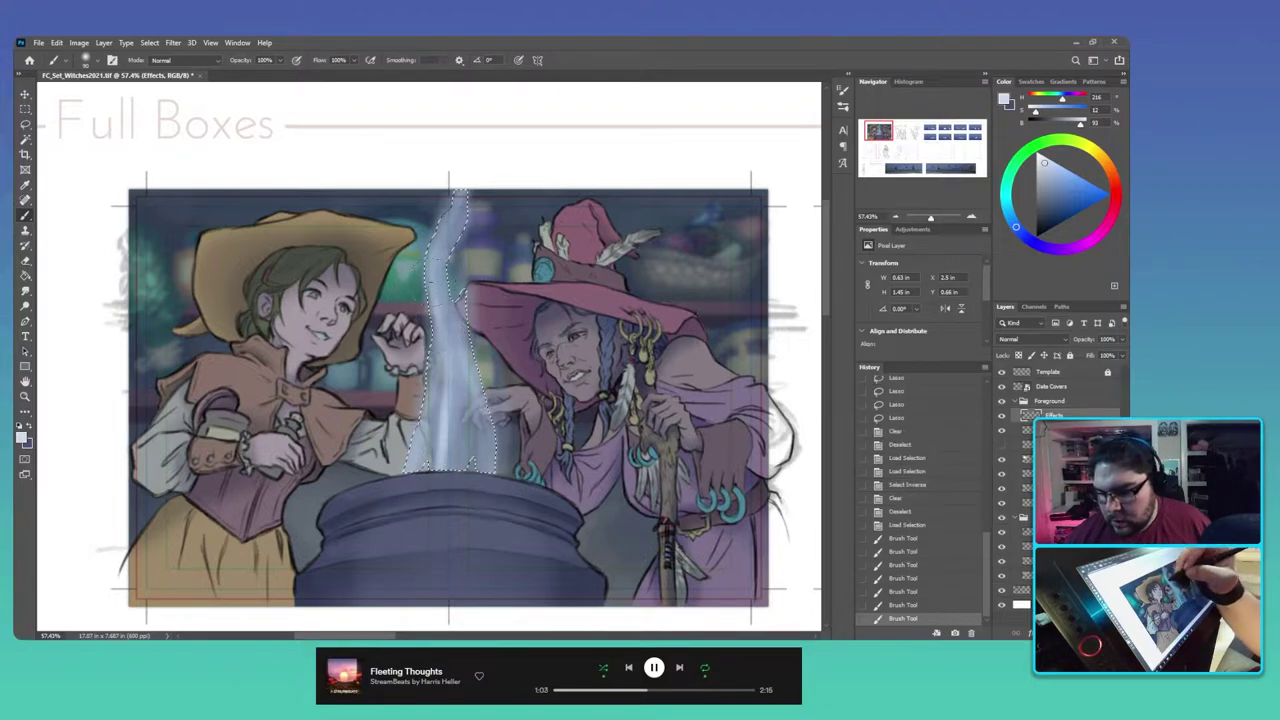
left_click_drag(450, 400, 448, 330)
mouse_move(452, 165)
left_mouse_down()
mouse_move(482, 520)
mouse_move(467, 485)
mouse_move(487, 455)
mouse_move(450, 308)
left_mouse_up()
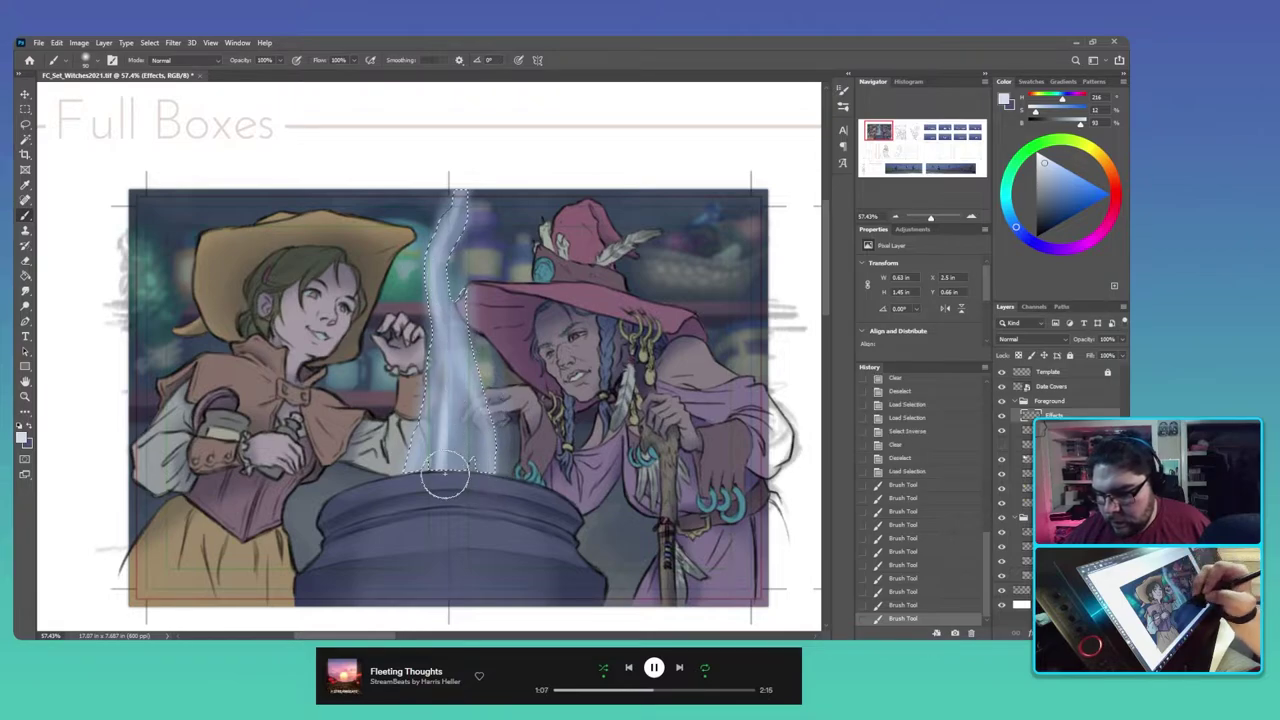
mouse_move(412, 435)
left_mouse_down()
mouse_move(457, 288)
mouse_move(494, 305)
left_mouse_up()
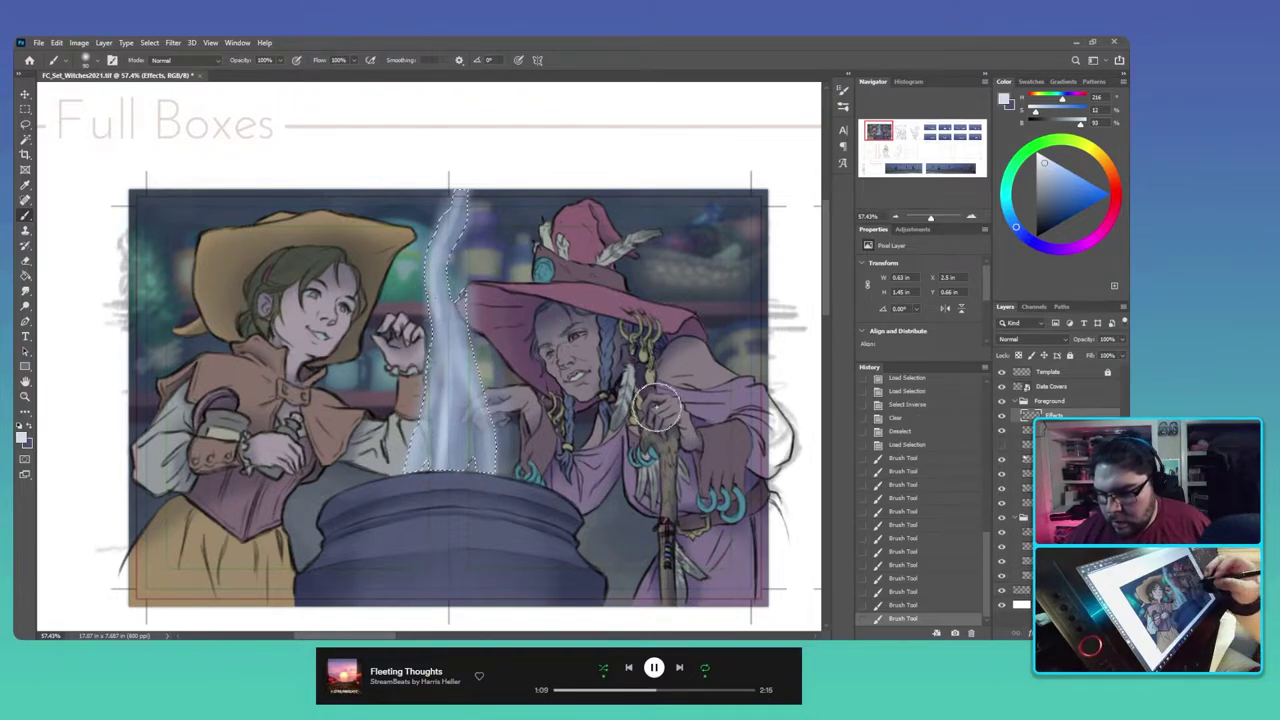
key("ctrl+d")
left_click_drag(582, 442, 556, 462)
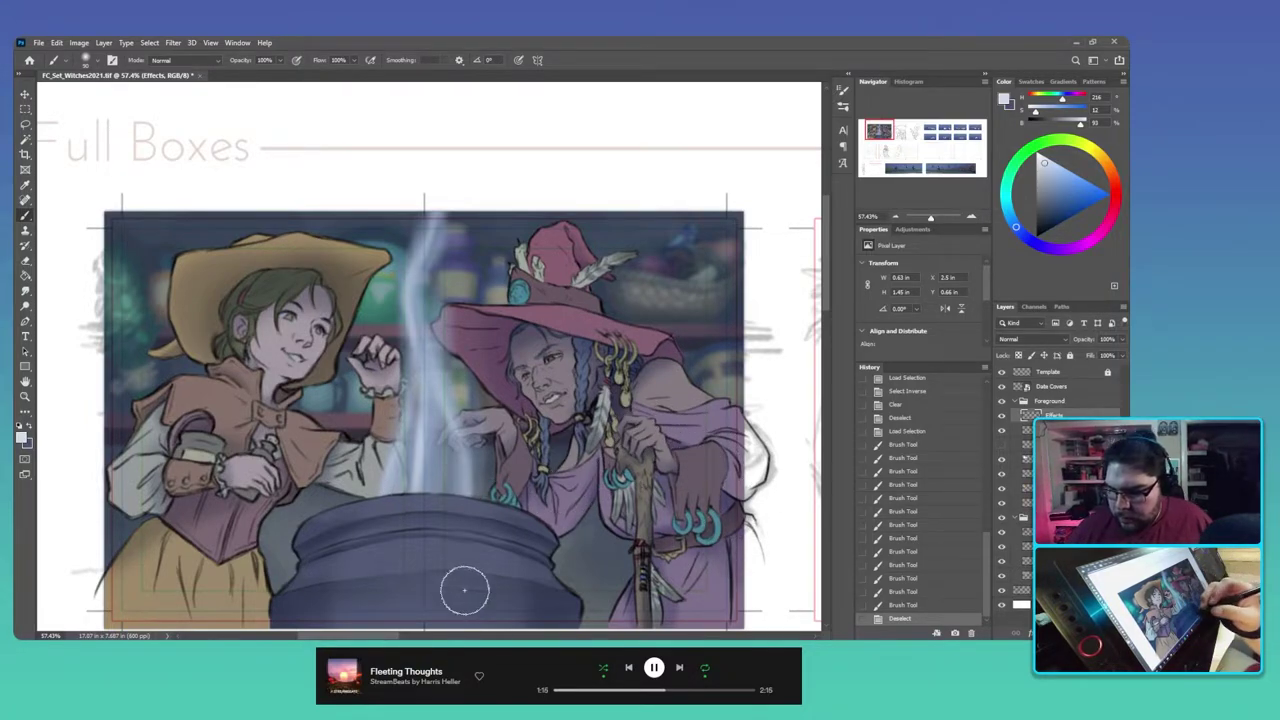
Step: Try the Screen blend mode on the Effects layer and return it to Normal
left_click(1064, 340)
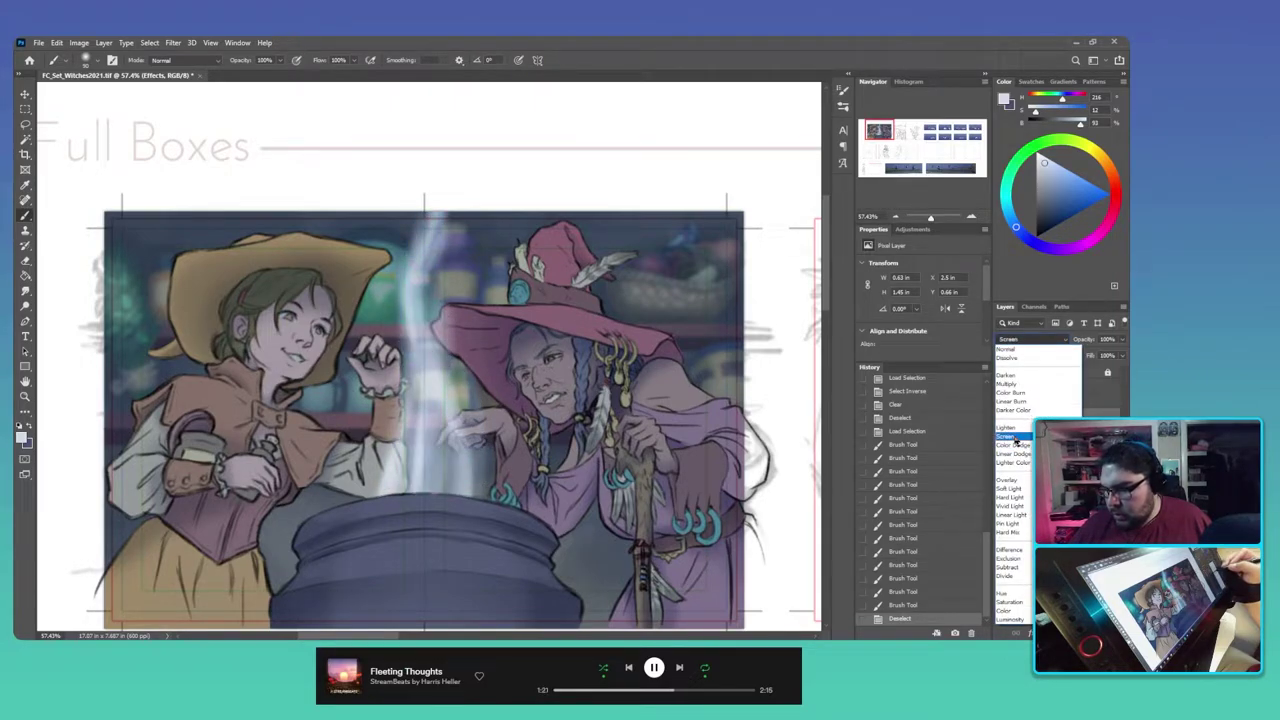
left_click(1067, 343)
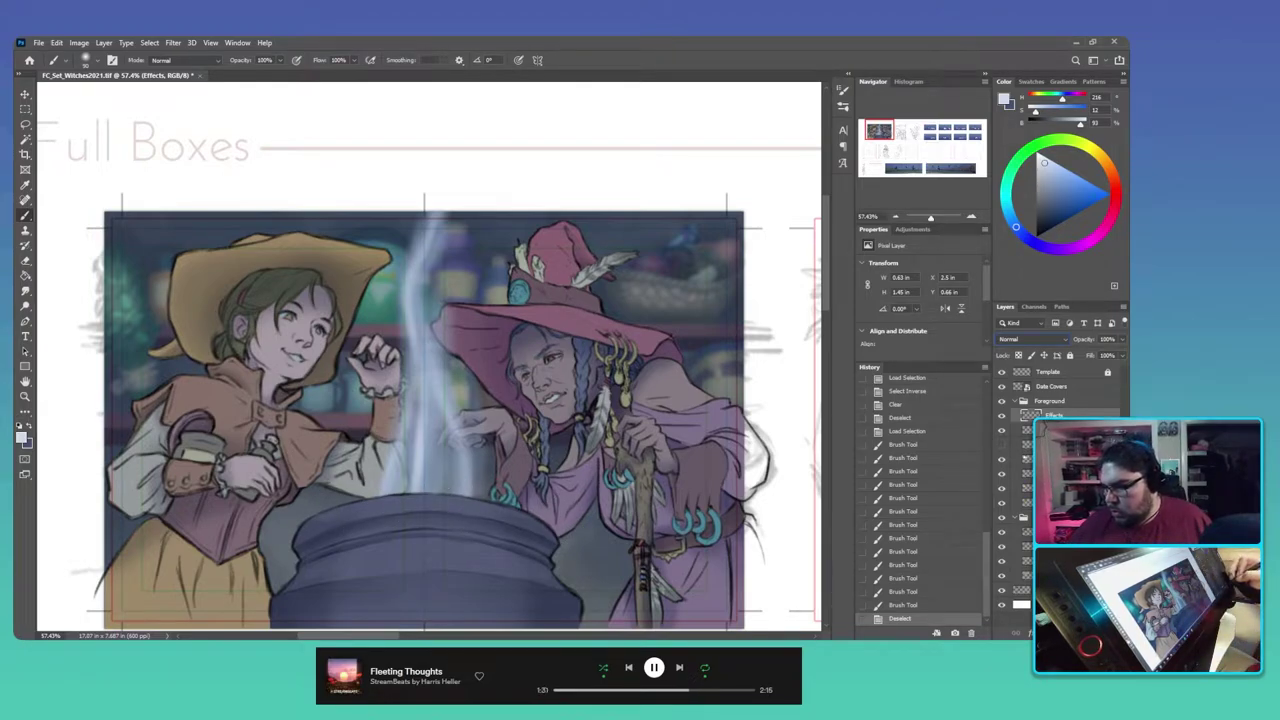
Step: Add a new layer named Glow above the Effects layer in the Foreground group
key("ctrl+shift+alt+n")
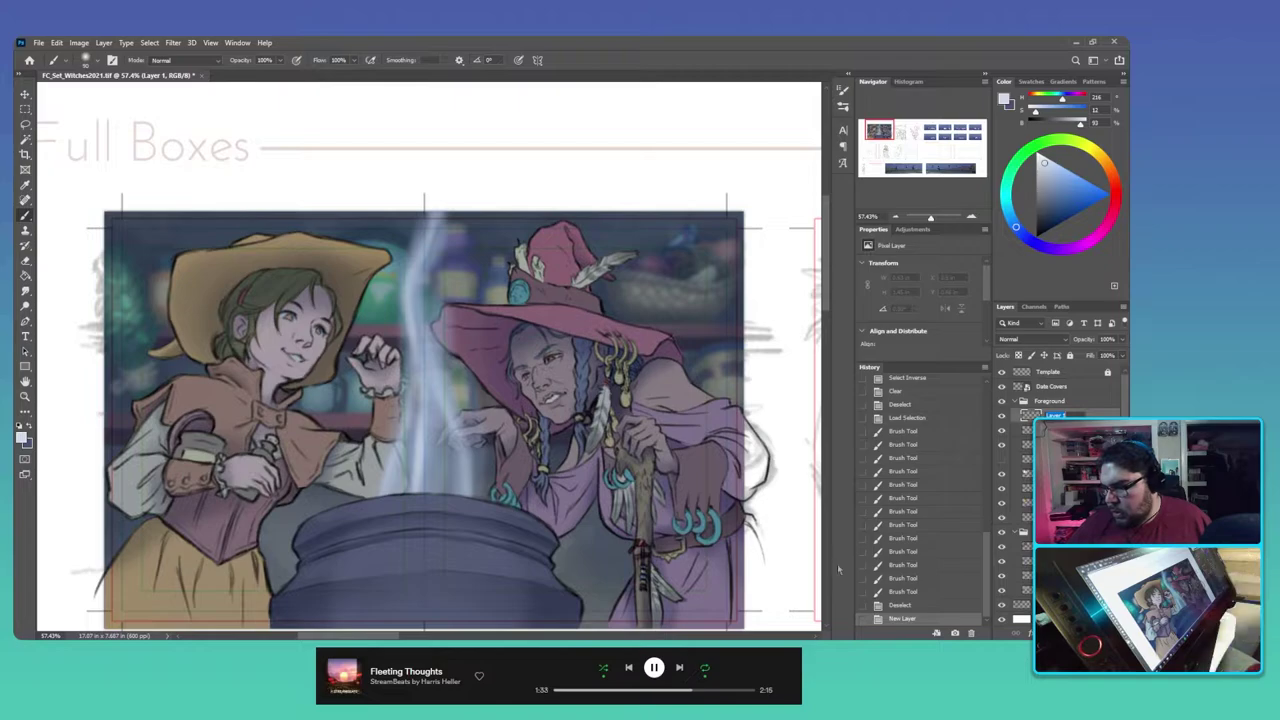
key("Return")
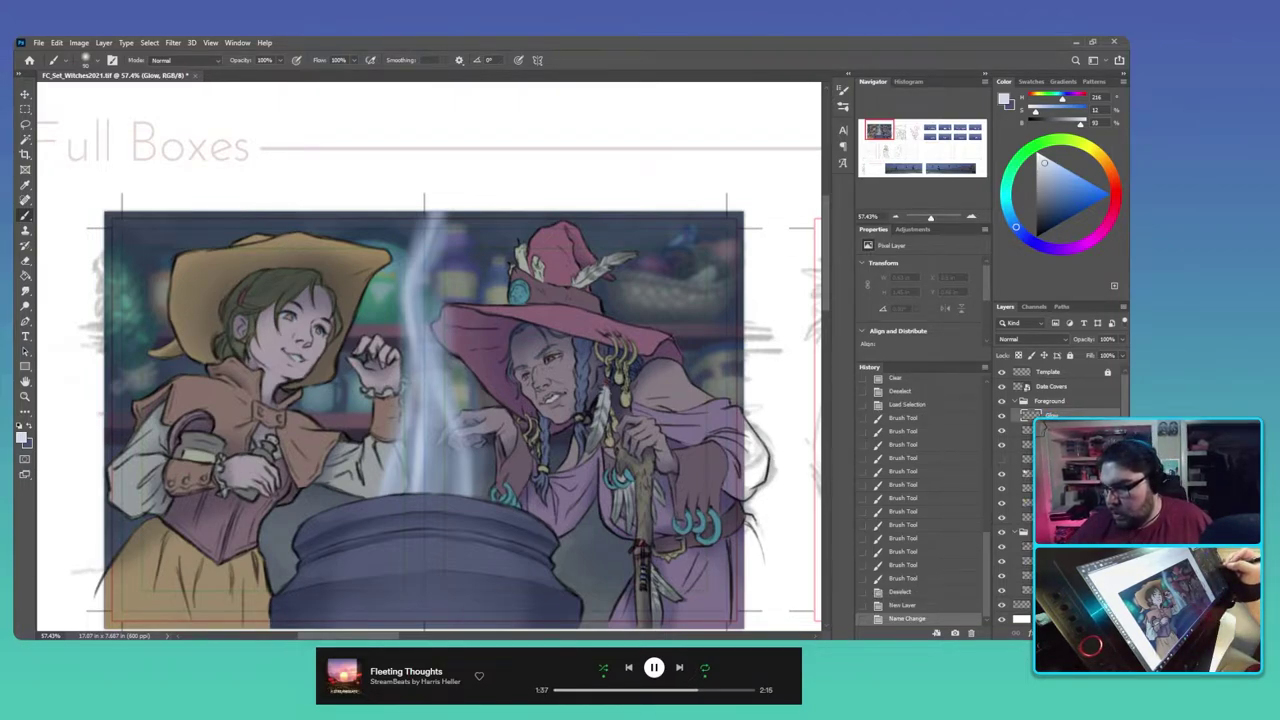
Step: Rename the Effects layer as Cauldron Smoke
left_click(1050, 430)
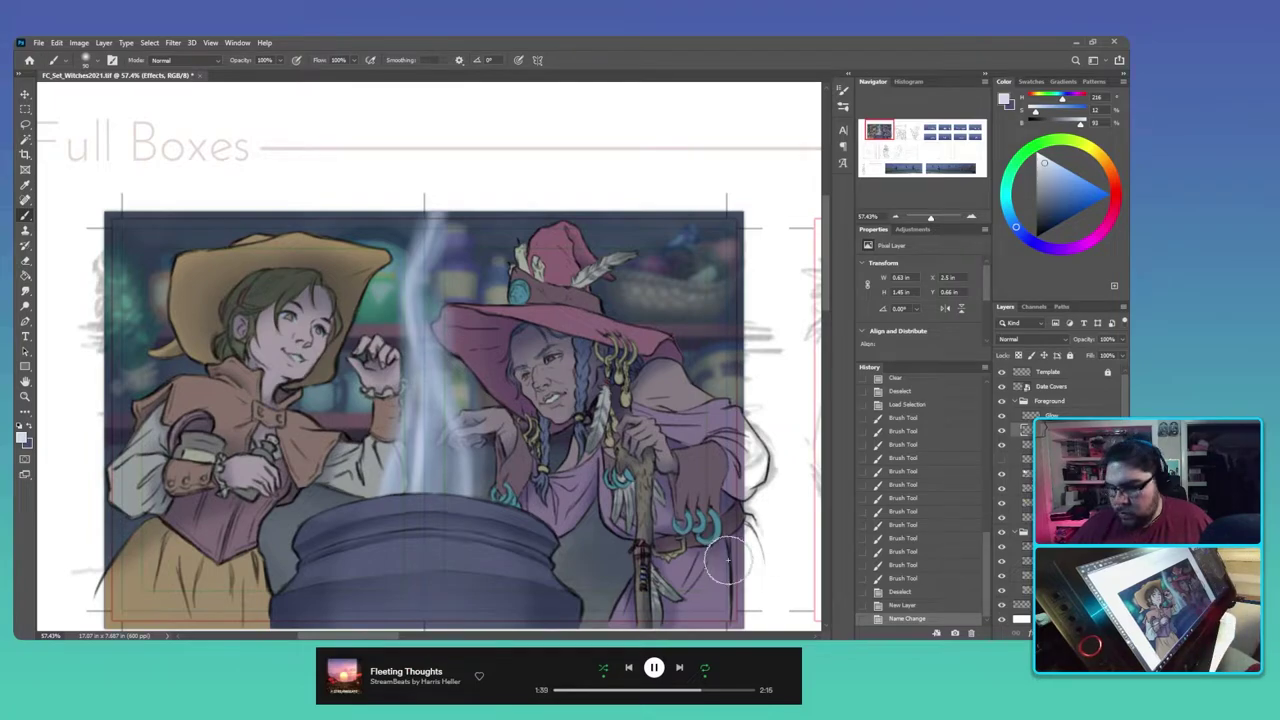
type("Smoke")
key("Return")
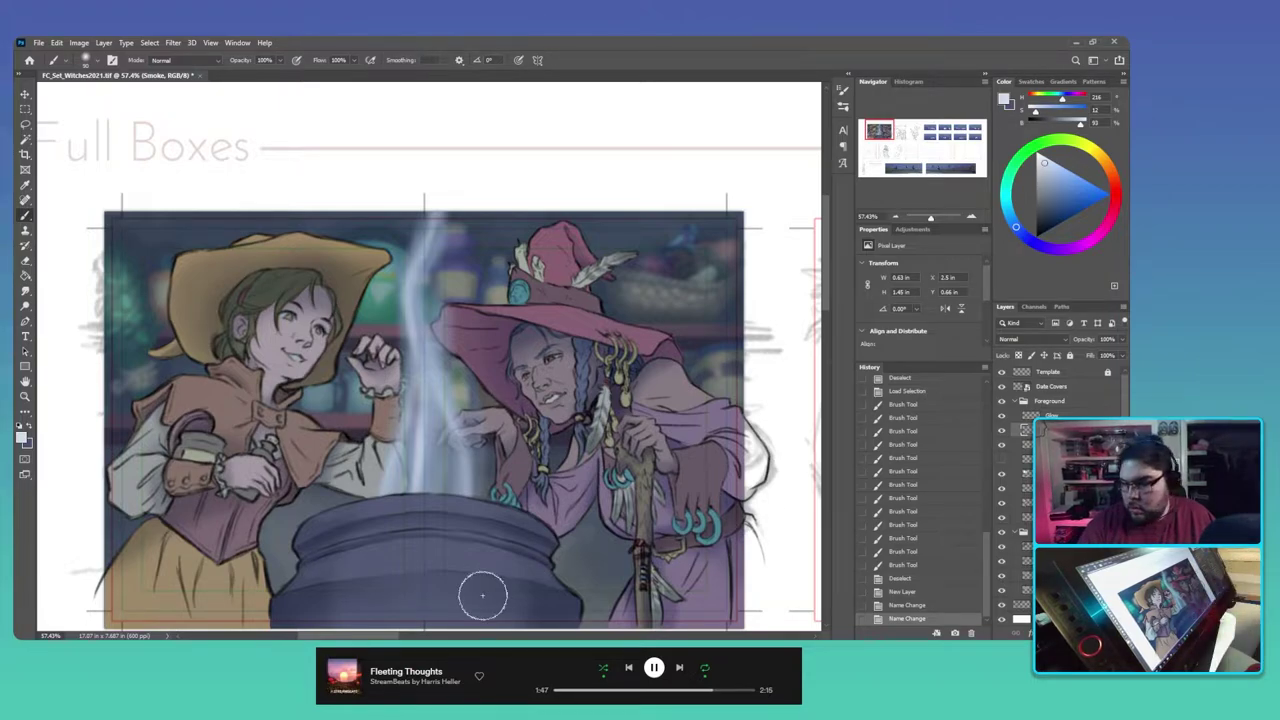
key("Return")
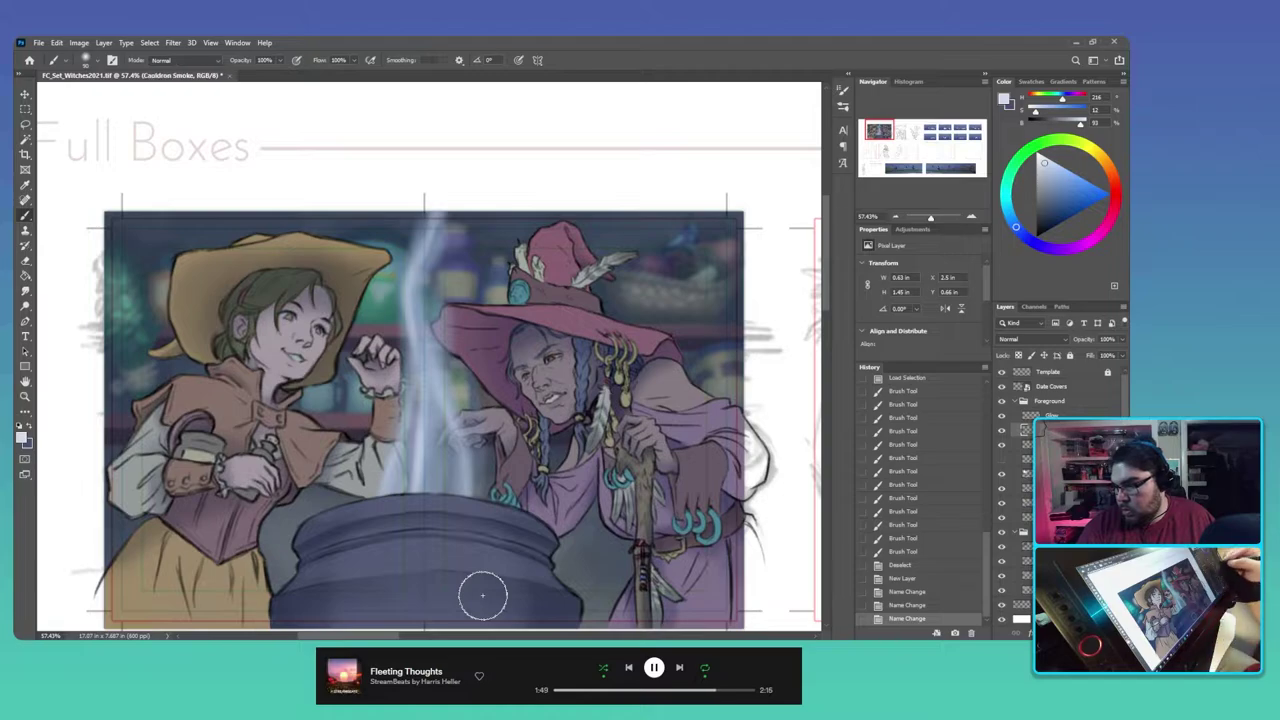
Step: On the Glow layer, pick a mid teal (H 182, B 77) and brush a soft highlight onto the pink-hatted witch's forehead
left_click(1051, 415)
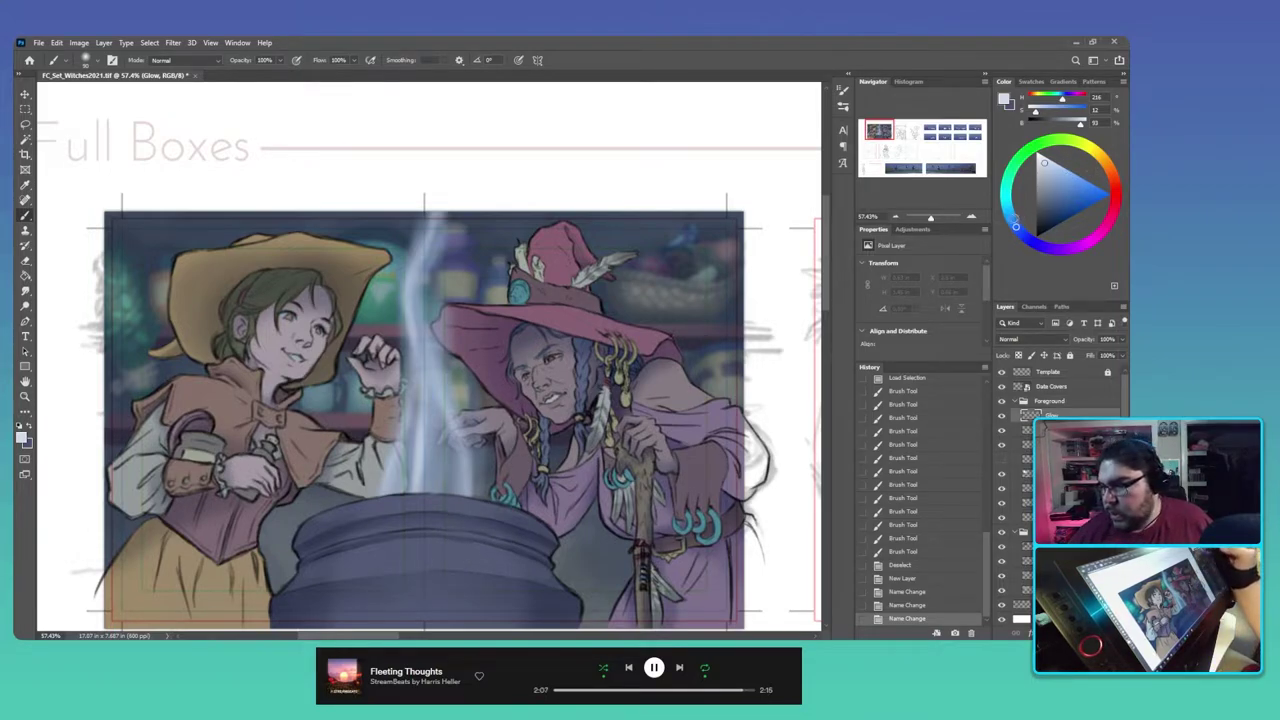
left_click(1006, 196)
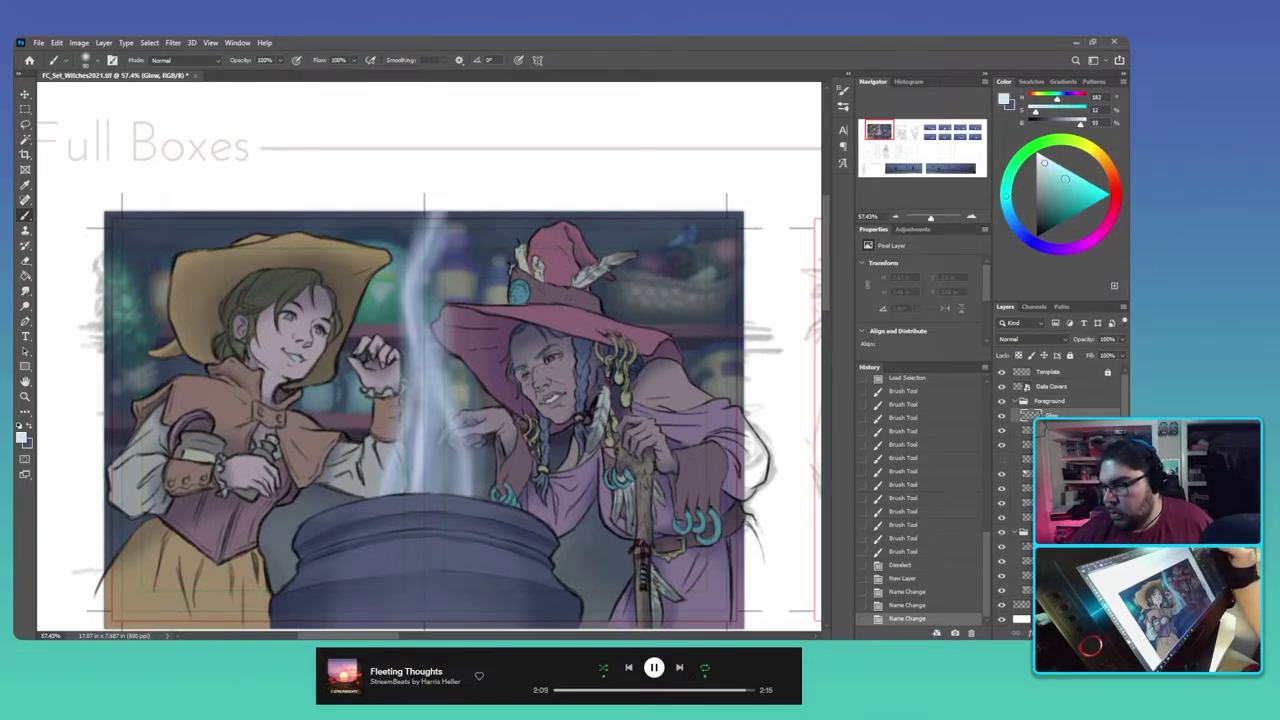
left_click(1069, 180)
left_click_drag(1070, 180, 1063, 187)
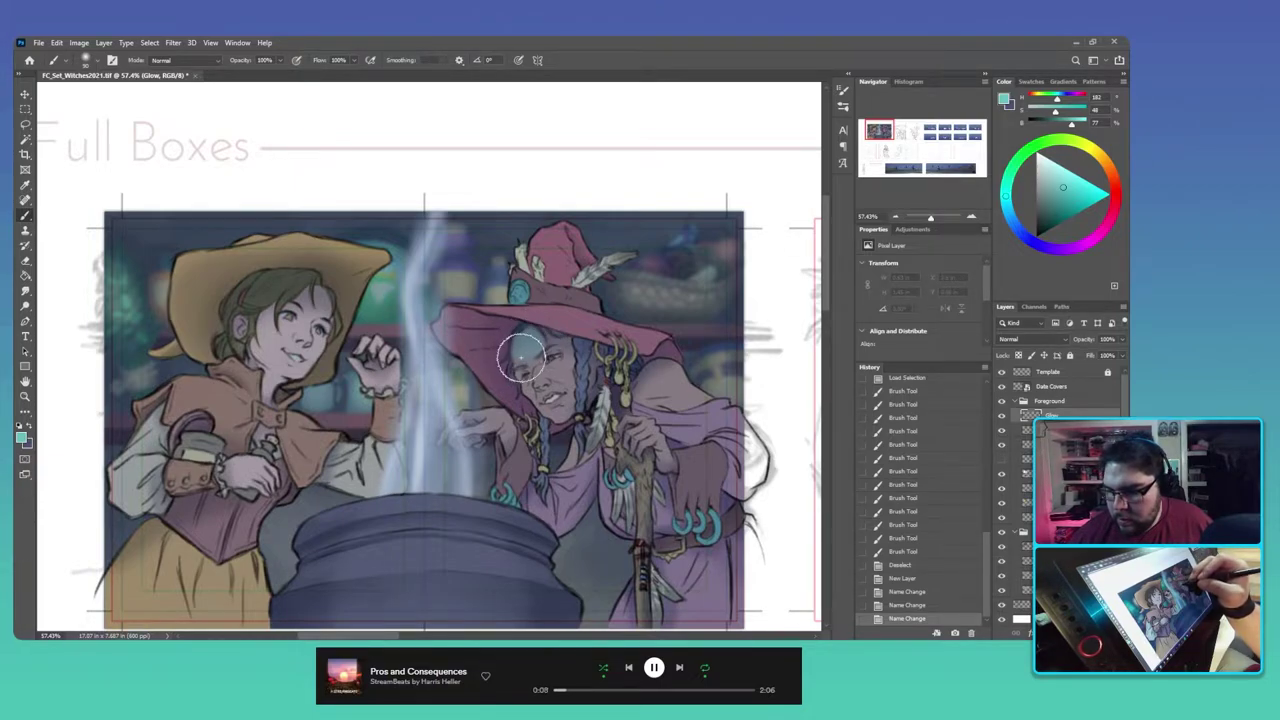
left_click_drag(534, 345, 512, 326)
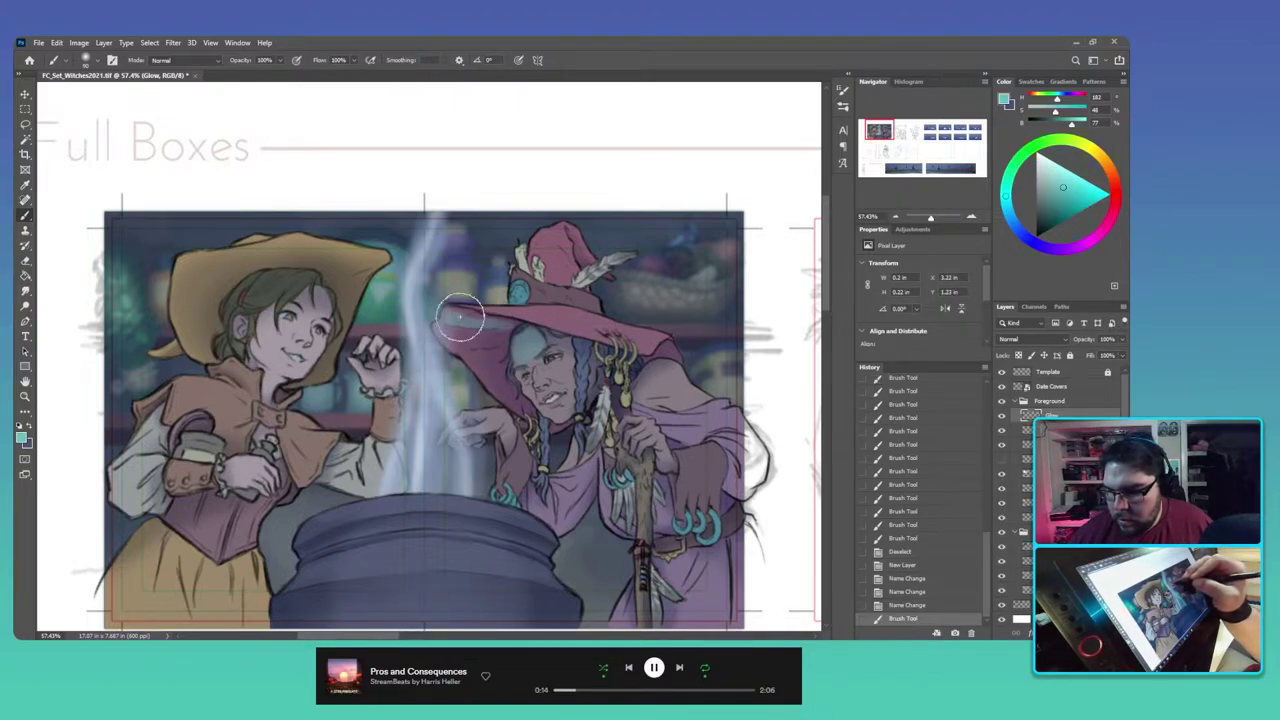
left_click_drag(505, 325, 498, 341)
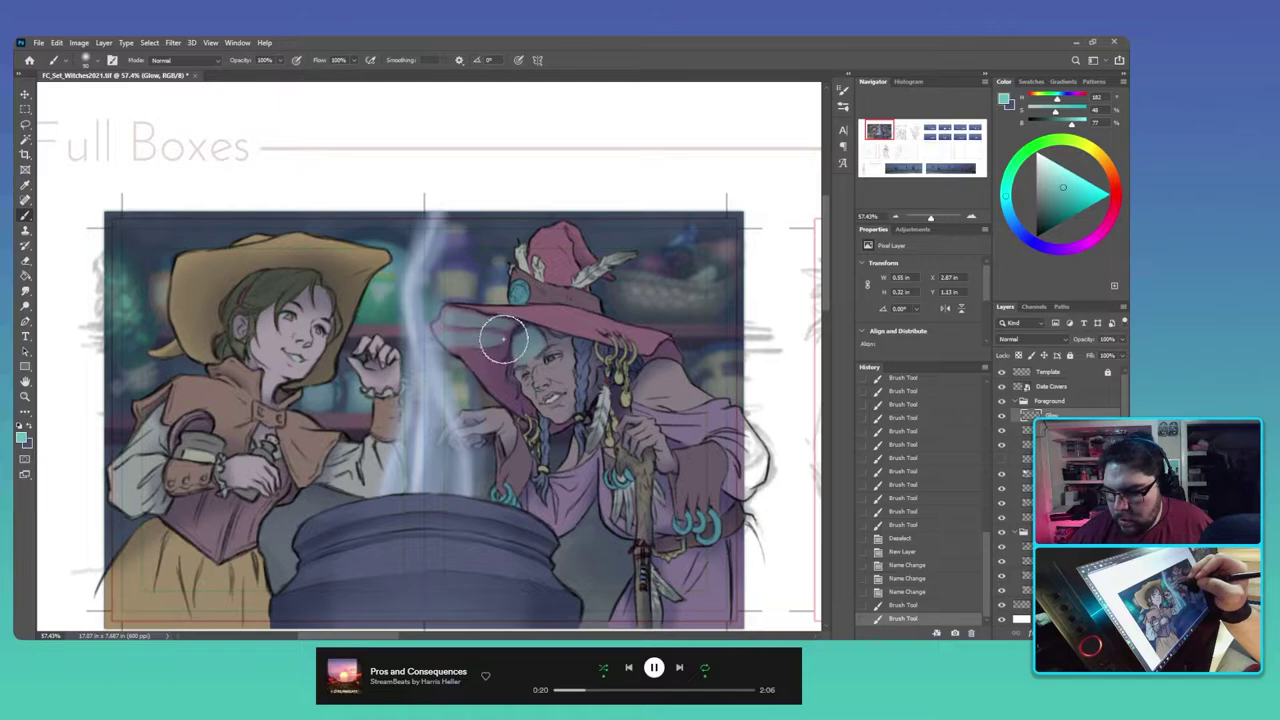
left_click_drag(507, 348, 525, 395)
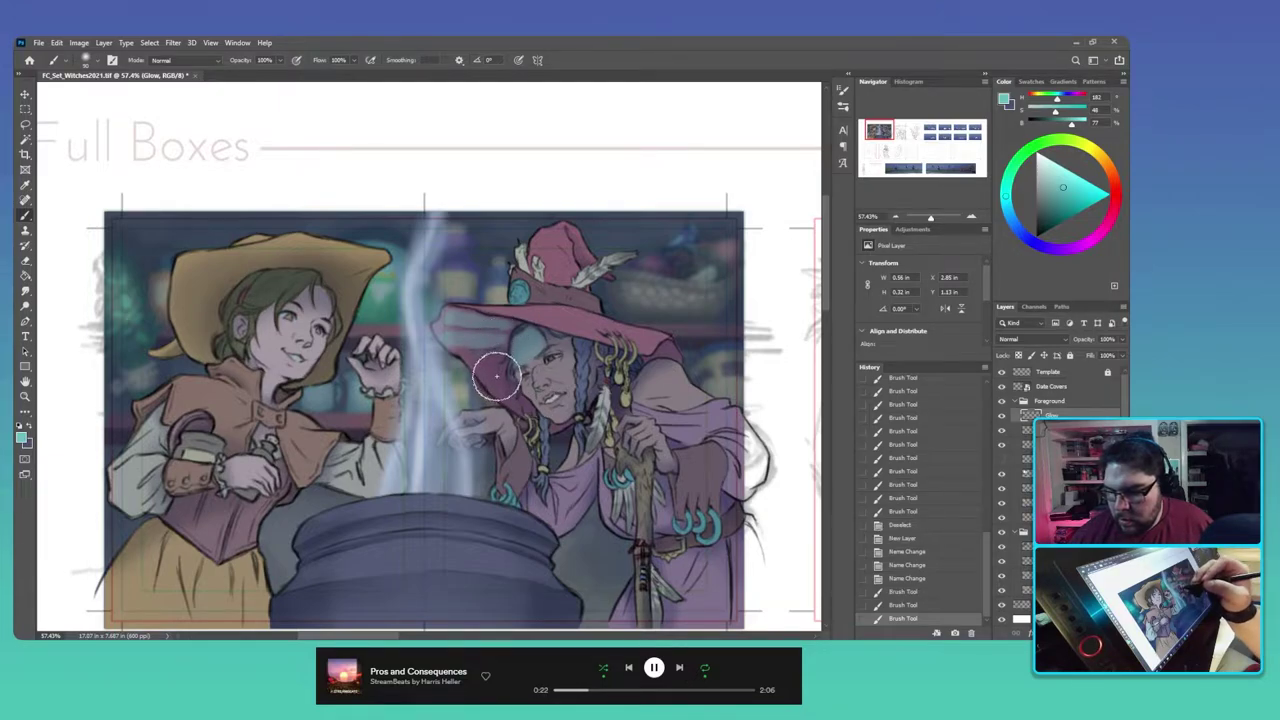
key("bracketright")
key("bracketright")
key("bracketright")
key("bracketright")
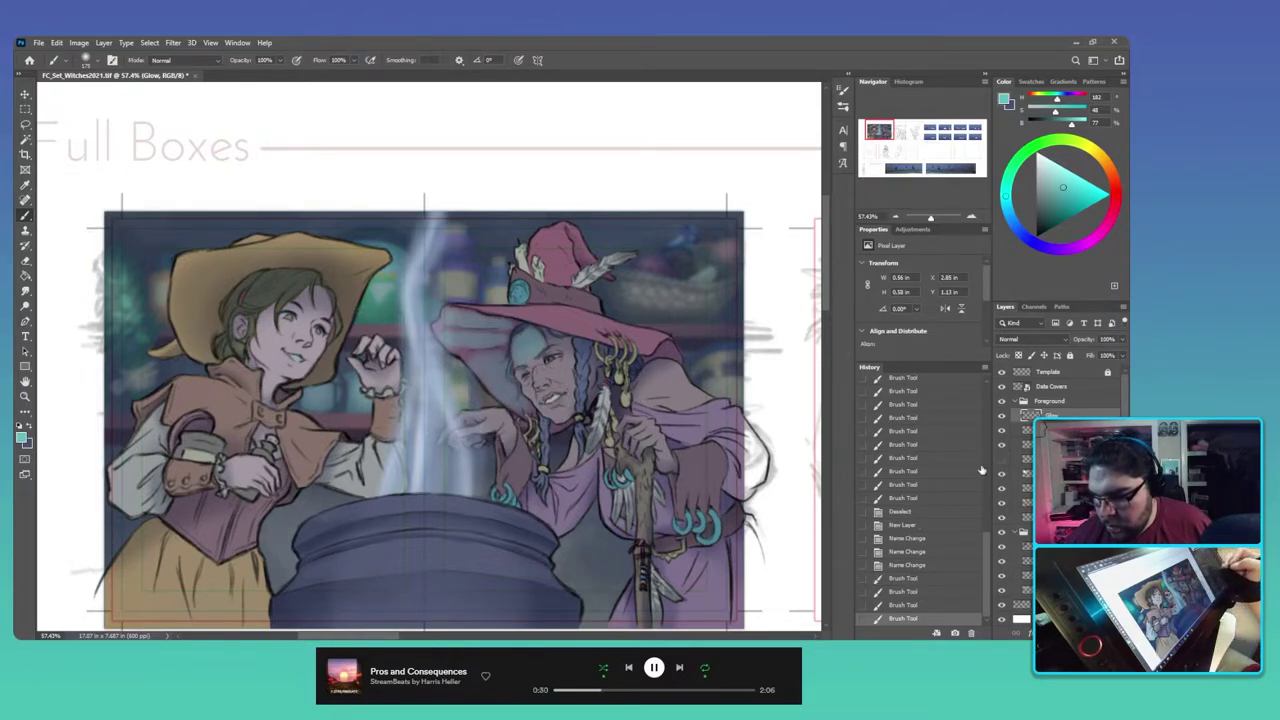
key("ctrl+z")
key("ctrl+z")
key("ctrl+z")
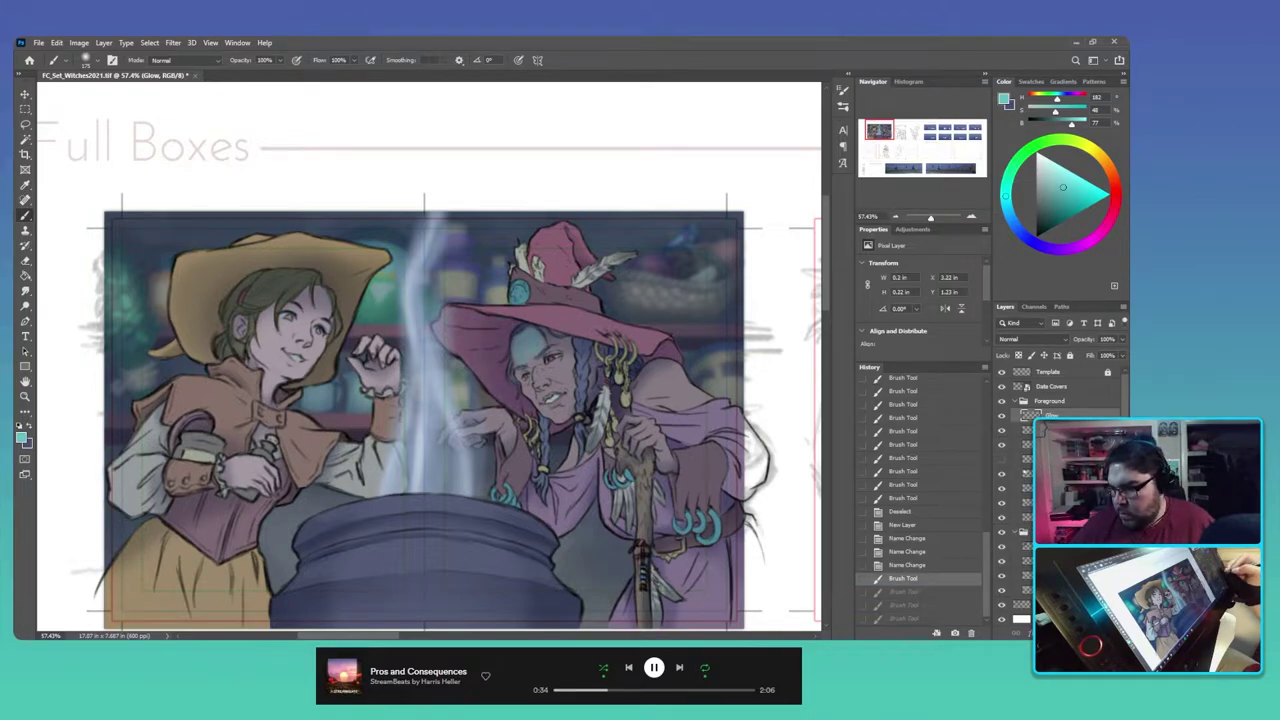
Step: Select the pink-hatted witch's face on the Flats layer with the Magic Wand, and make the Glow layer active
left_click(1060, 503)
key("w")
left_click(549, 386)
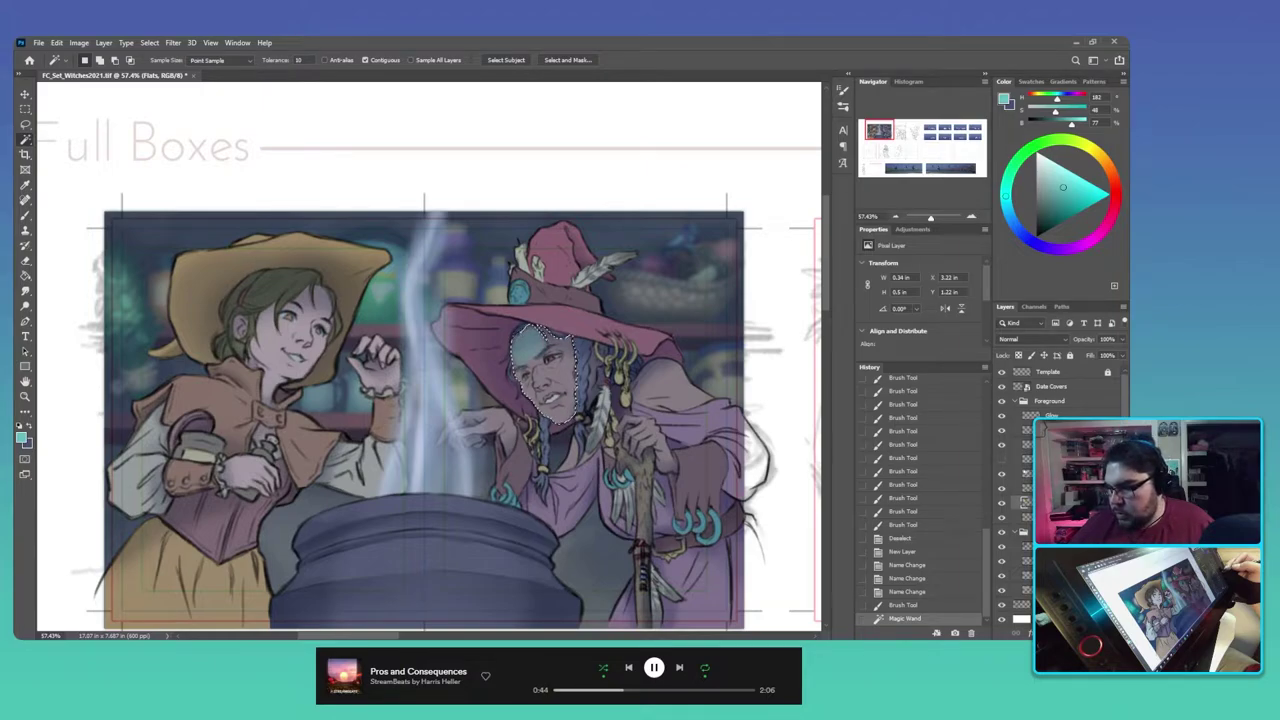
left_click(1060, 416)
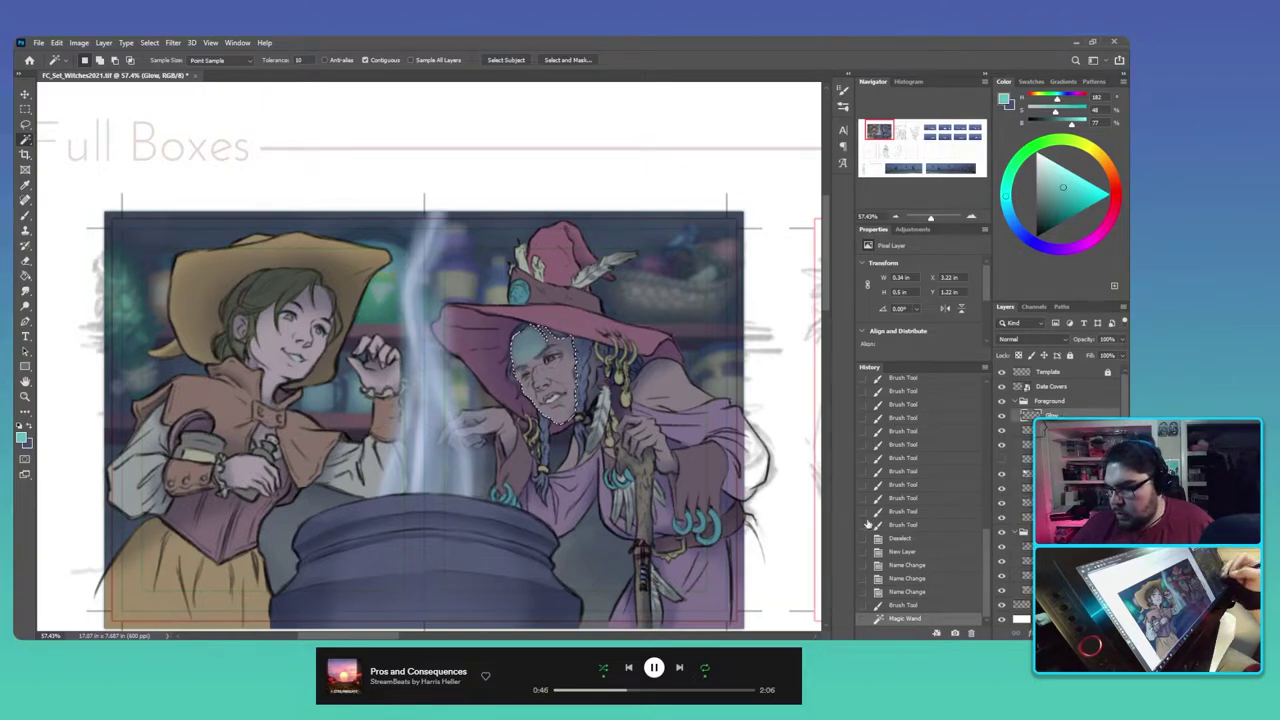
Step: Brush soft teal light over the forehead, cheeks and chin inside the face selection, reducing the brush size for finer areas, and deselect
key("b")
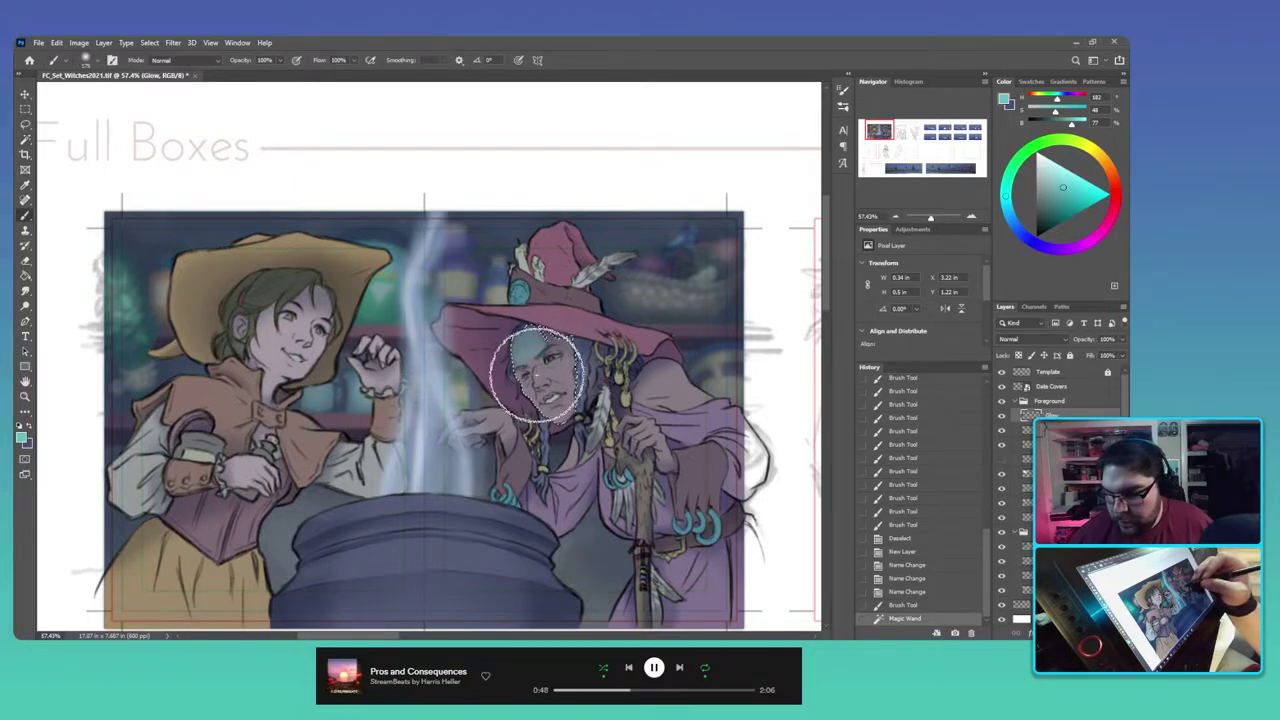
mouse_move(537, 372)
left_mouse_down()
mouse_move(567, 388)
mouse_move(560, 378)
left_mouse_up()
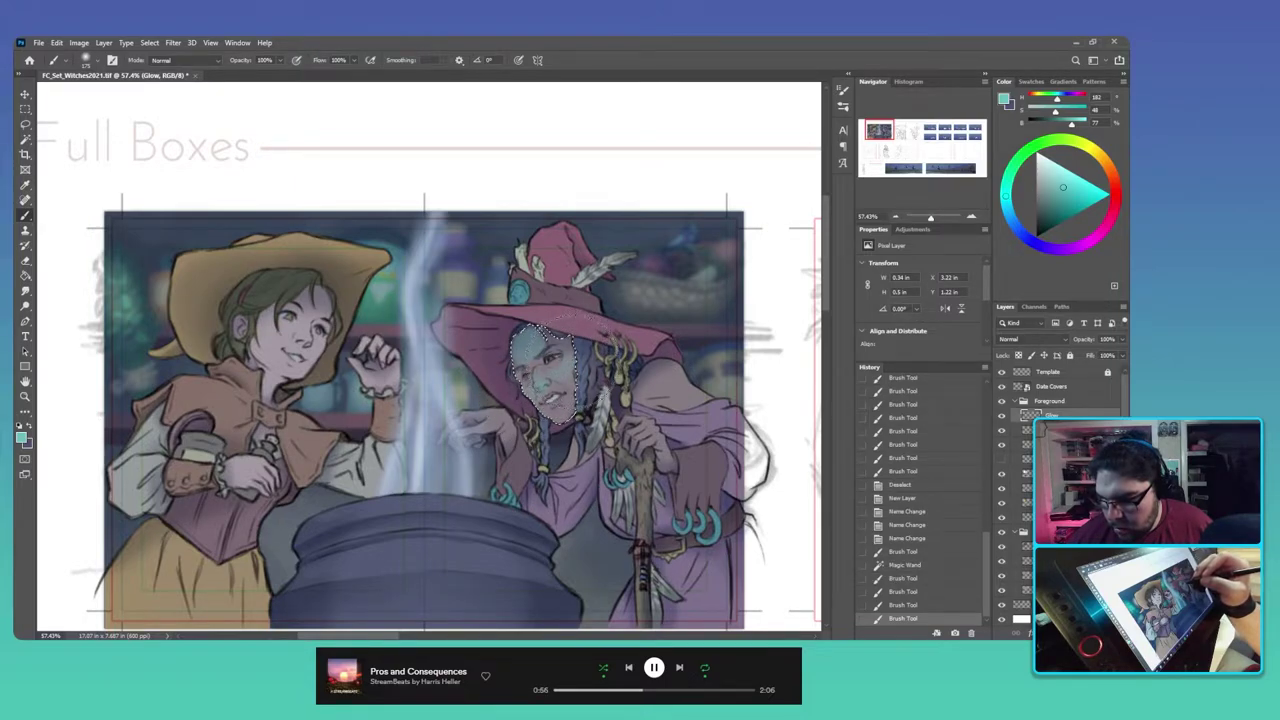
left_click_drag(550, 366, 561, 352)
key("bracketleft")
key("bracketleft")
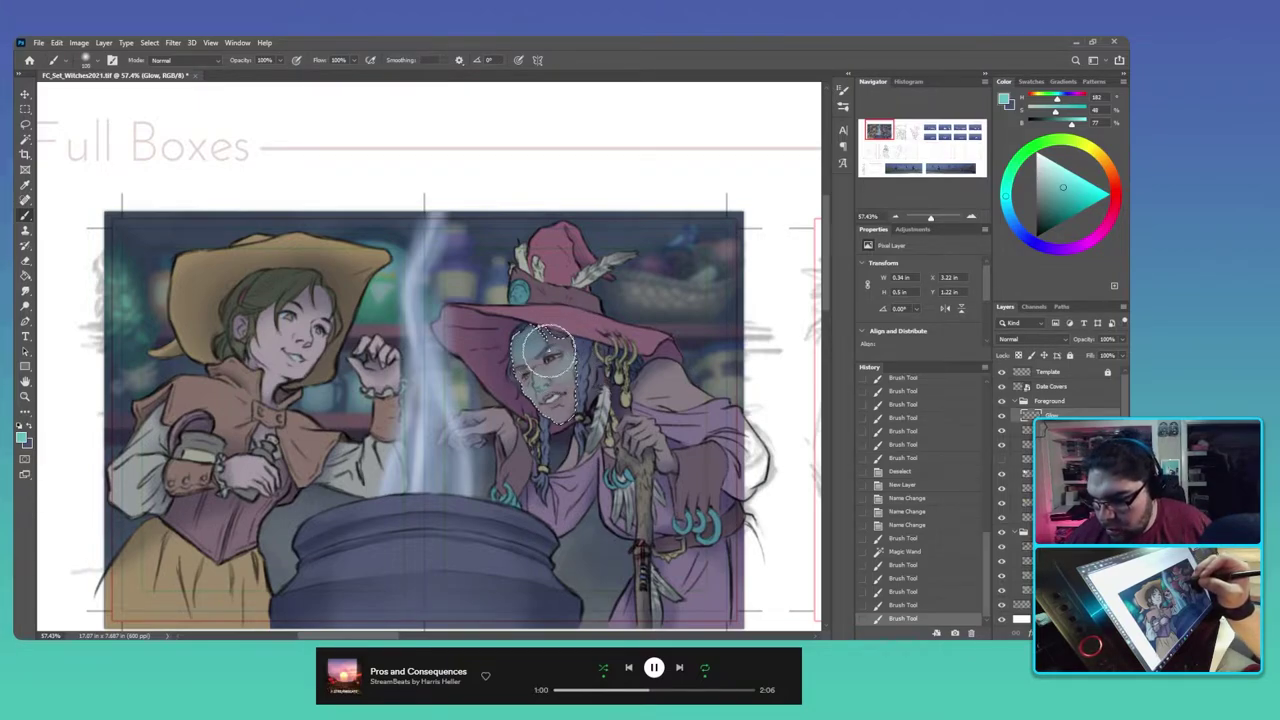
mouse_move(545, 352)
left_mouse_down()
mouse_move(521, 369)
mouse_move(540, 355)
mouse_move(597, 393)
mouse_move(548, 395)
mouse_move(565, 395)
mouse_move(560, 385)
left_mouse_up()
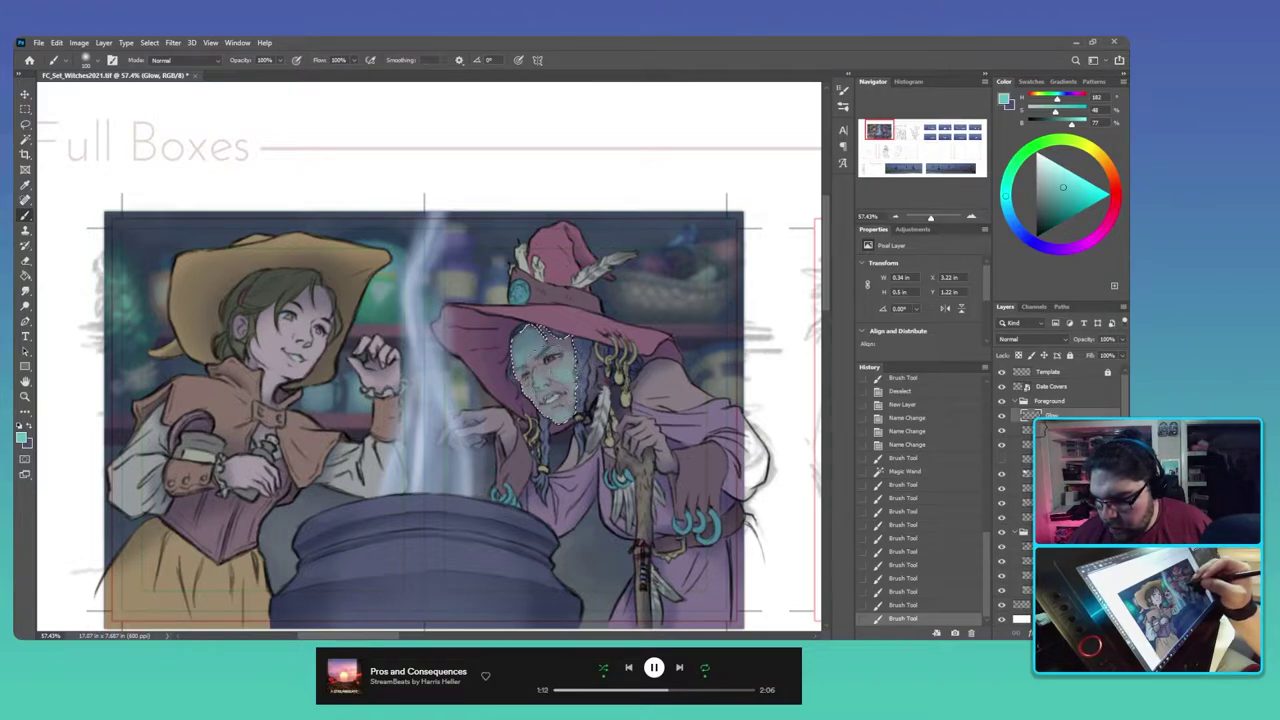
left_click_drag(540, 350, 530, 365)
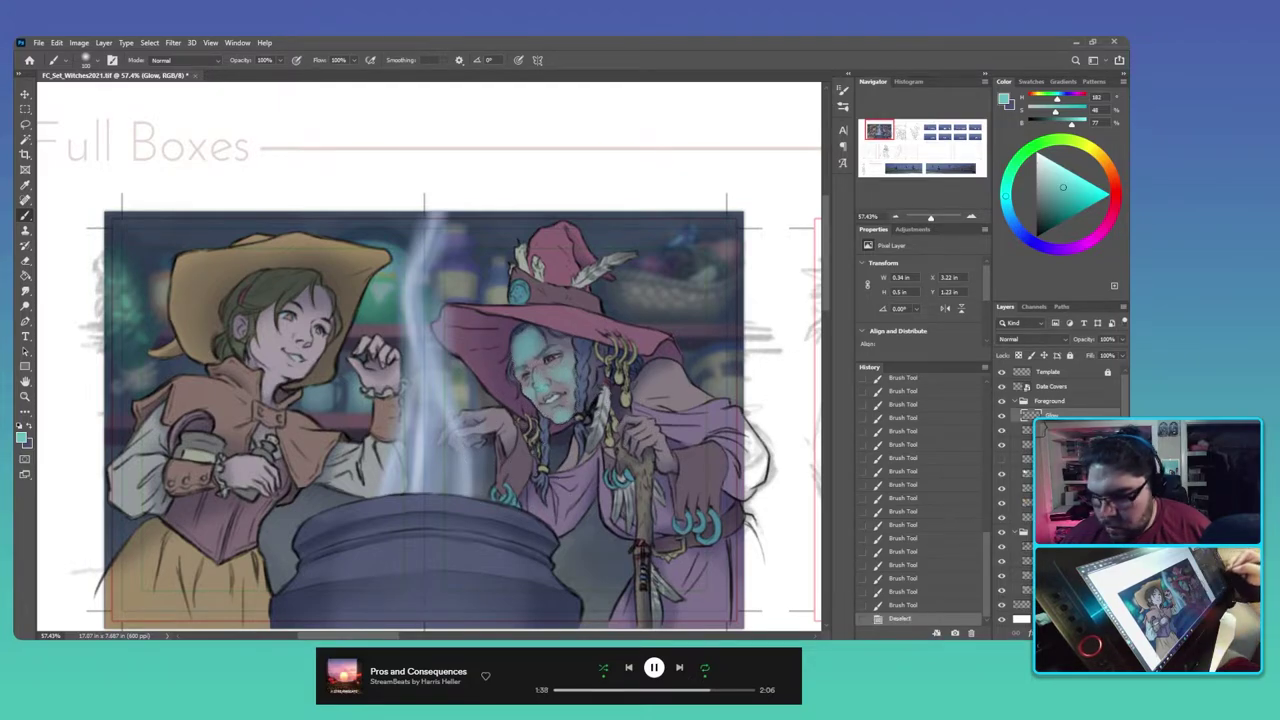
Step: Select all of the pink-hatted witch's matching skin areas on the Flats layer with Contiguous off, return to Glow, and hide the selection outline
key("w")
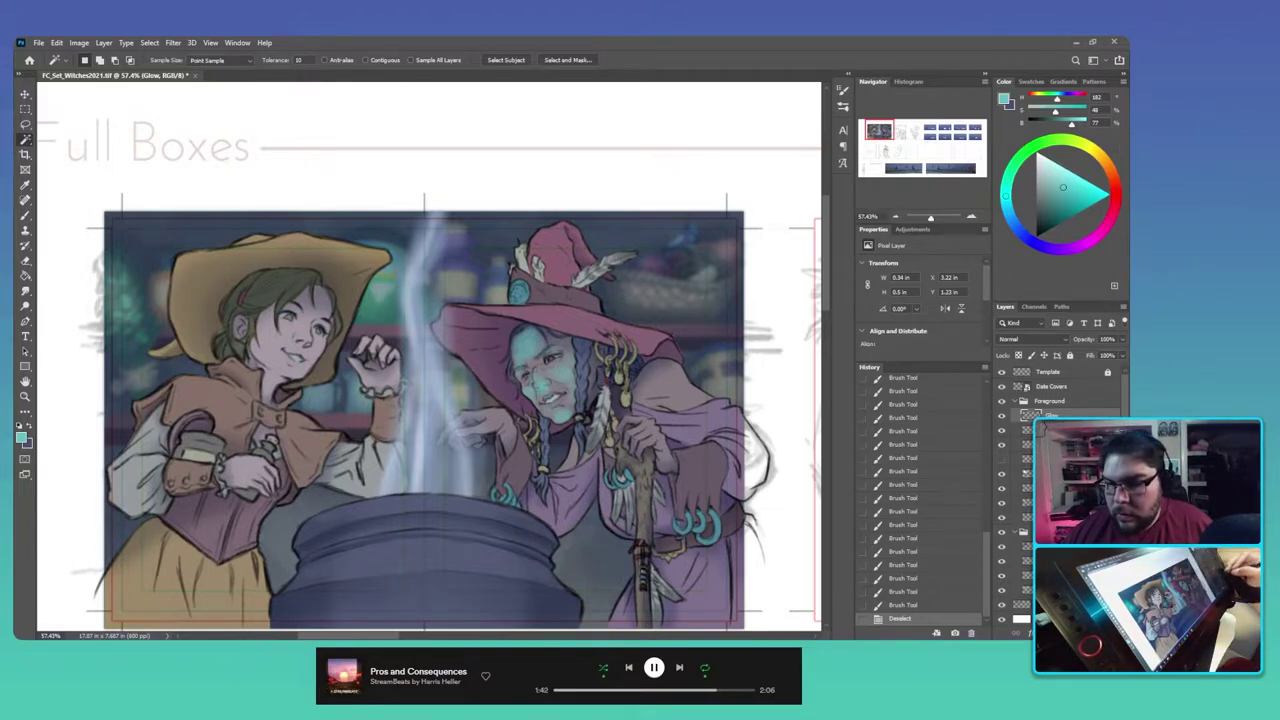
left_click(1048, 503)
left_click(638, 459)
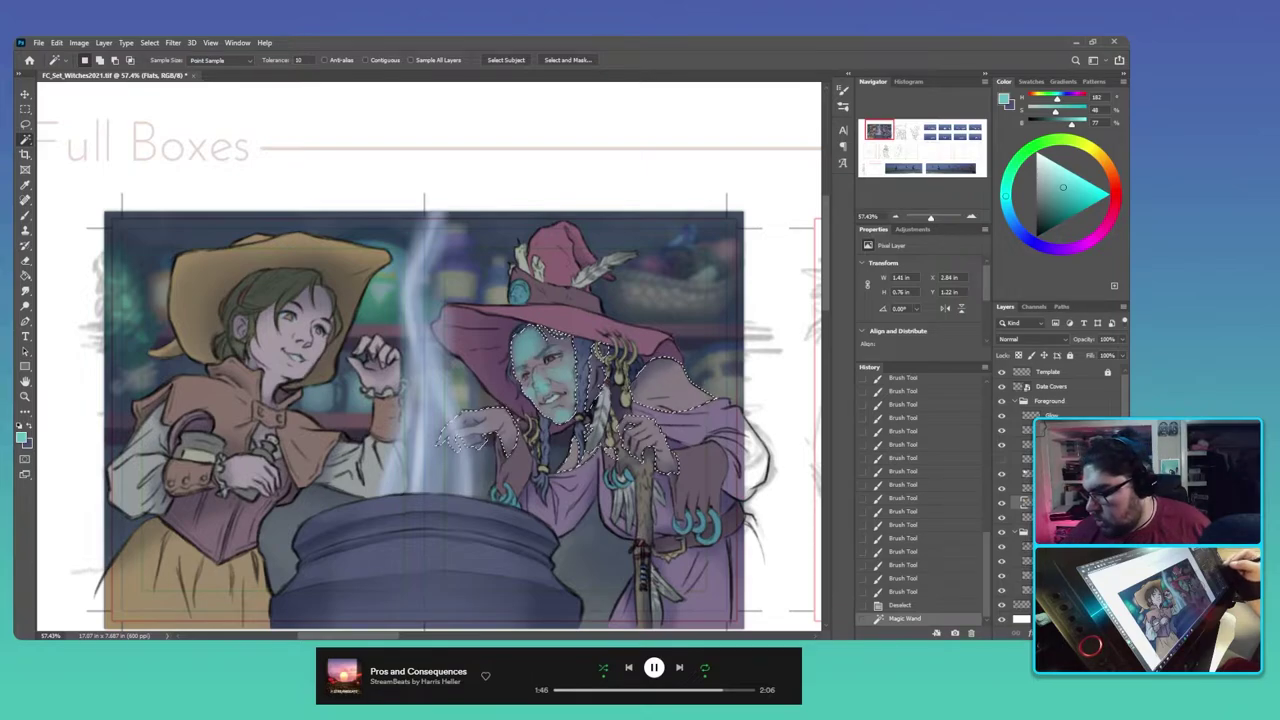
left_click(1050, 415)
key("ctrl+h")
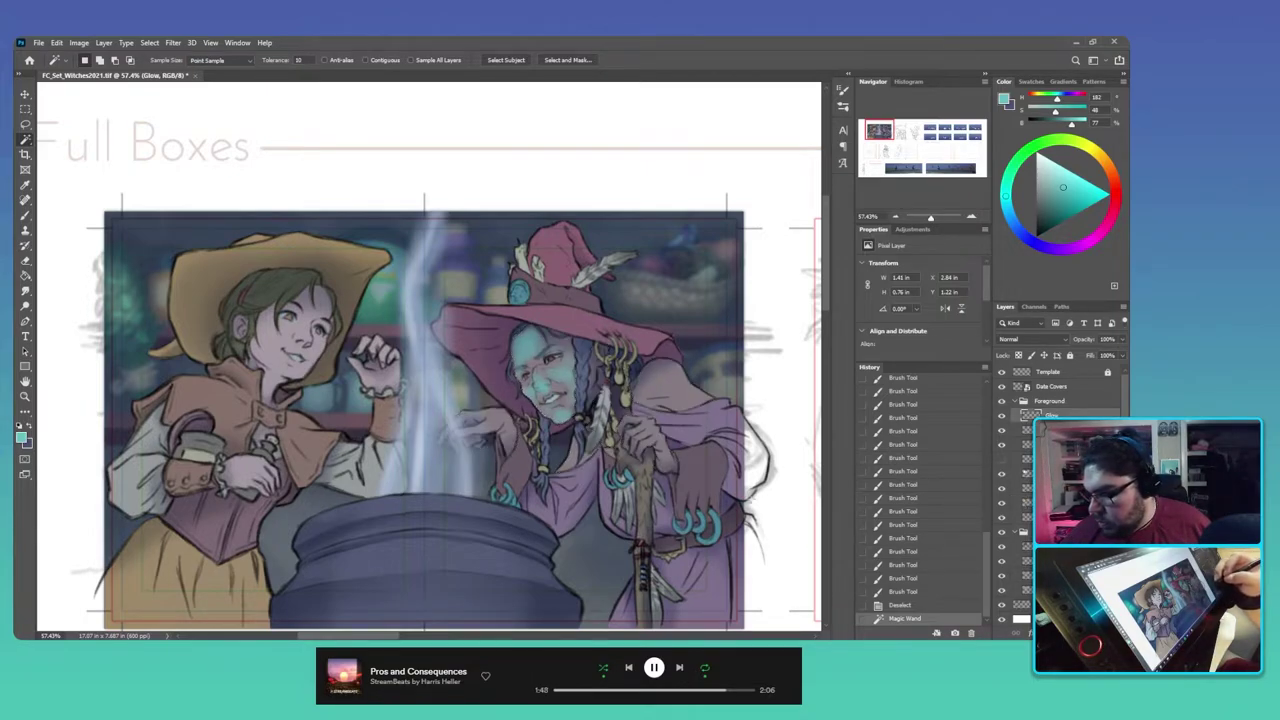
Step: Brush teal light onto the witch's outstretched hand and the hand gripping the staff, and deselect
key("b")
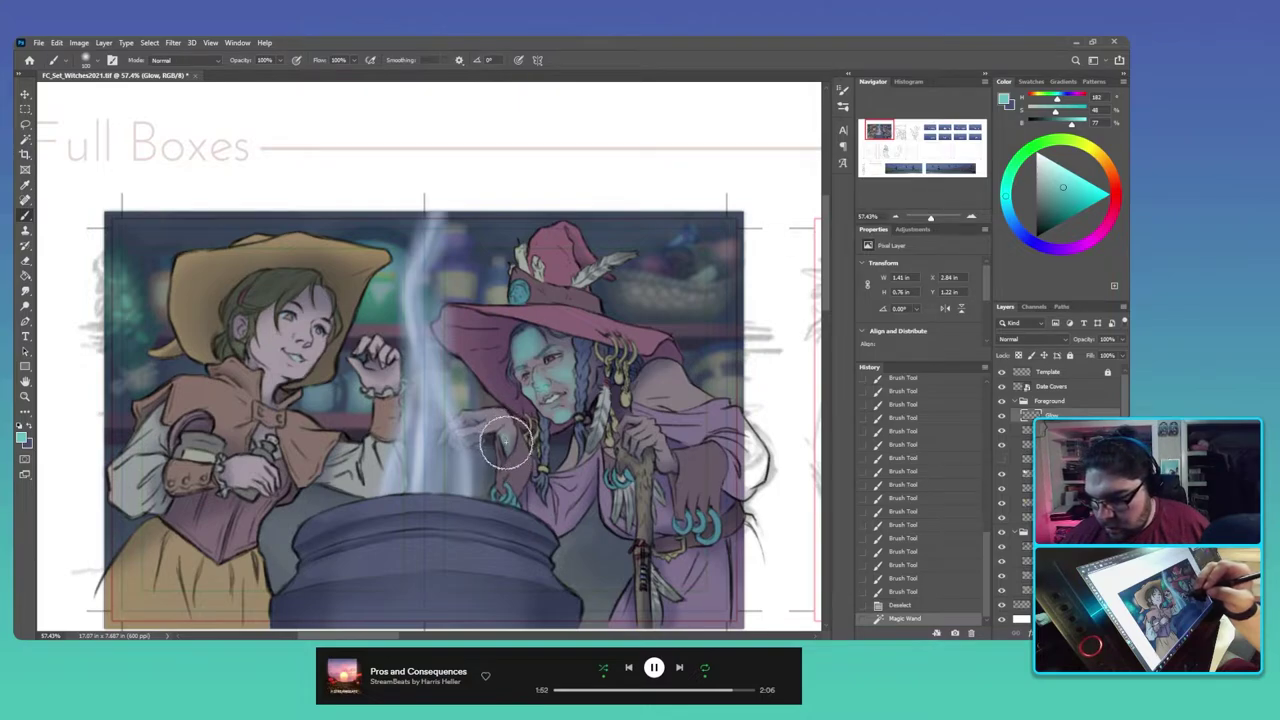
mouse_move(510, 446)
left_mouse_down()
mouse_move(502, 453)
mouse_move(500, 416)
mouse_move(476, 446)
mouse_move(428, 452)
mouse_move(490, 412)
mouse_move(472, 426)
left_mouse_up()
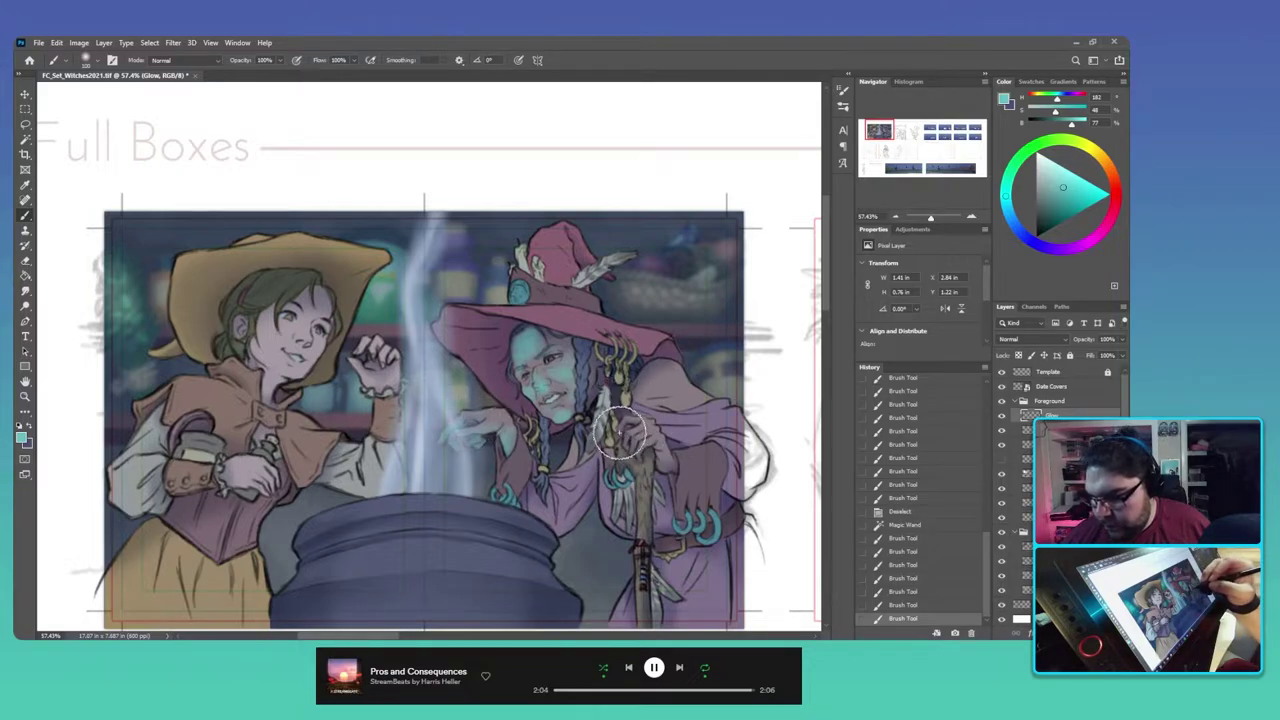
left_click_drag(620, 432, 648, 460)
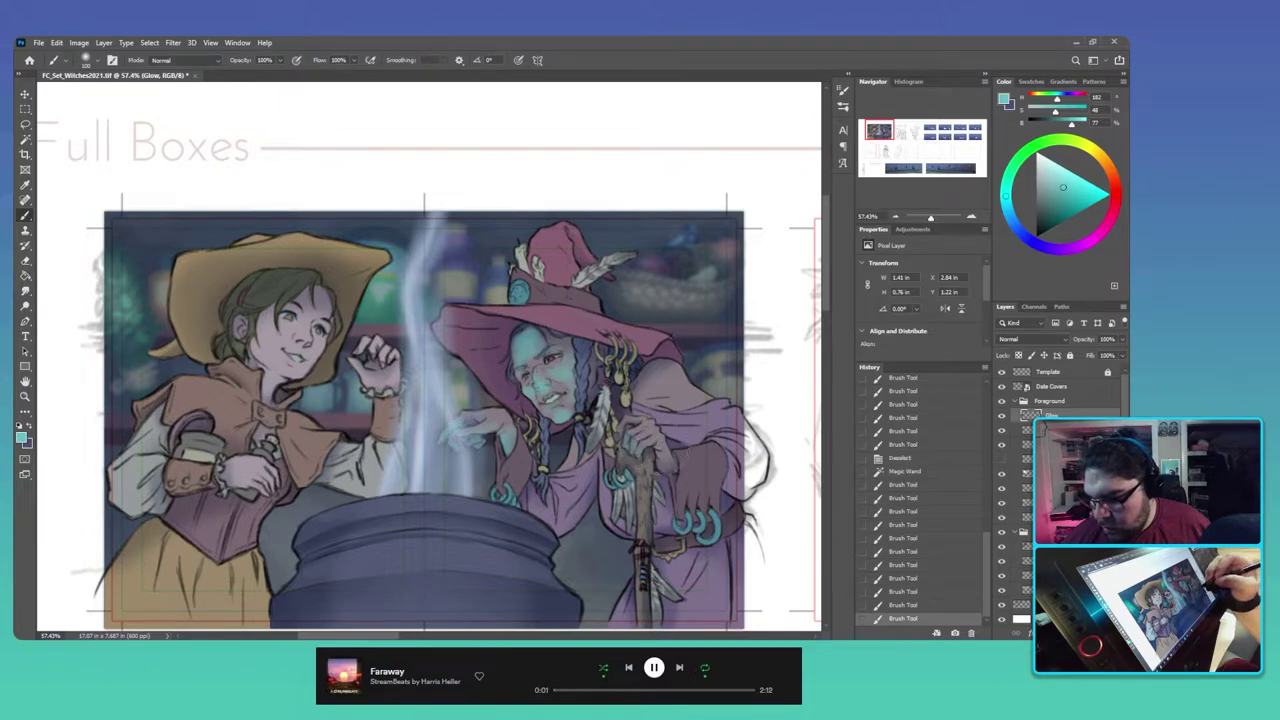
key("ctrl+d")
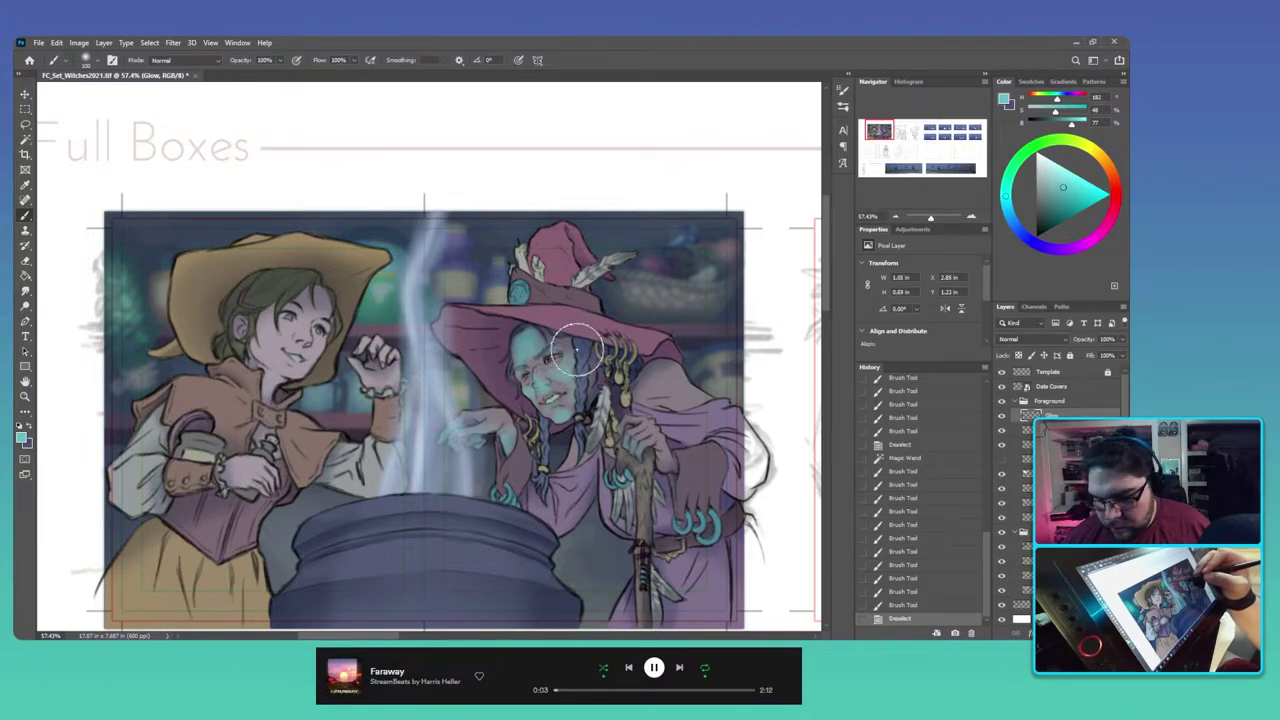
Step: Paint soft teal glow freehand over the witch's braids, the underside of her hat brim and the area beside her face
left_click_drag(574, 350, 580, 415)
left_click_drag(523, 379, 512, 371)
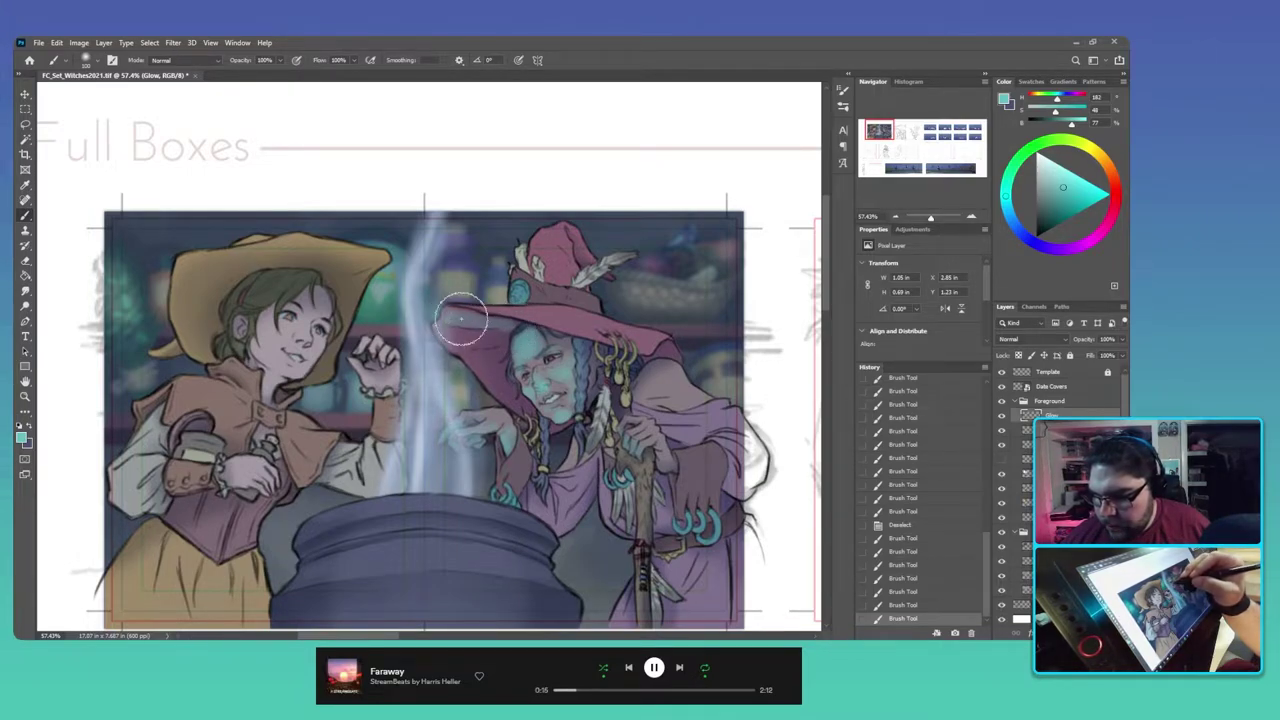
mouse_move(461, 319)
left_mouse_down()
mouse_move(496, 338)
mouse_move(457, 343)
mouse_move(500, 343)
mouse_move(497, 356)
left_mouse_up()
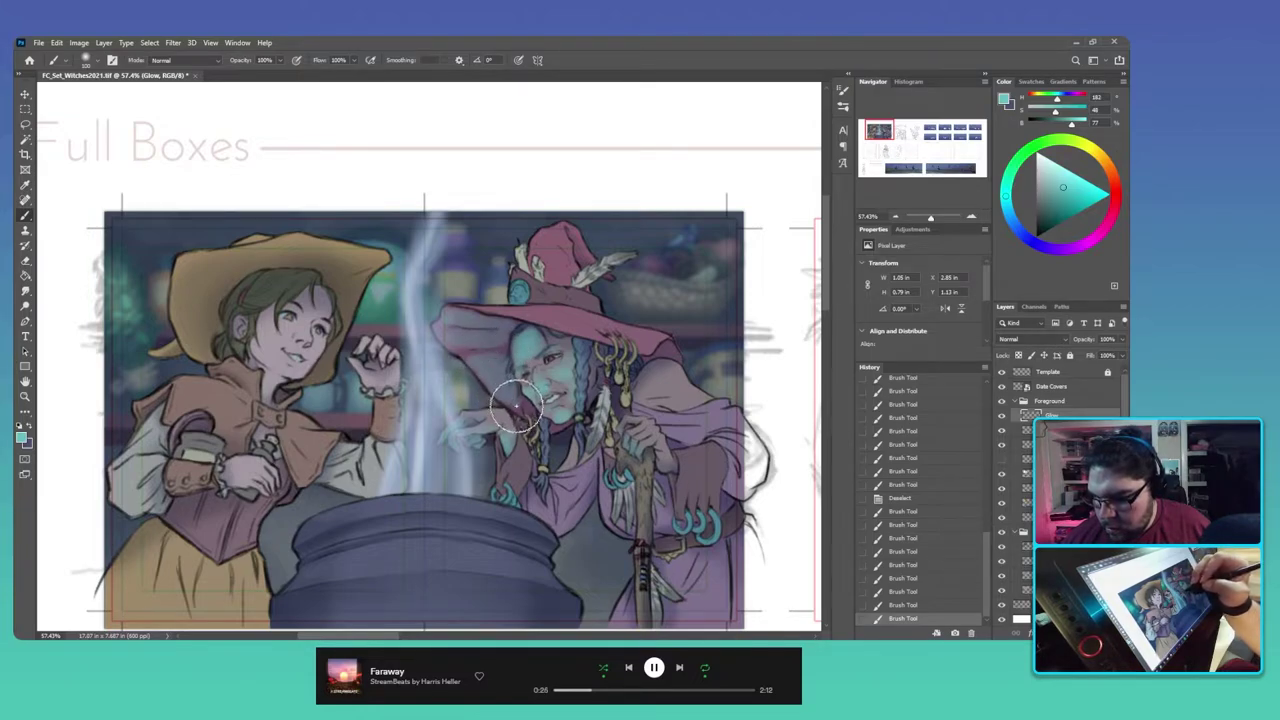
mouse_move(517, 406)
left_mouse_down()
mouse_move(527, 411)
mouse_move(482, 355)
left_mouse_up()
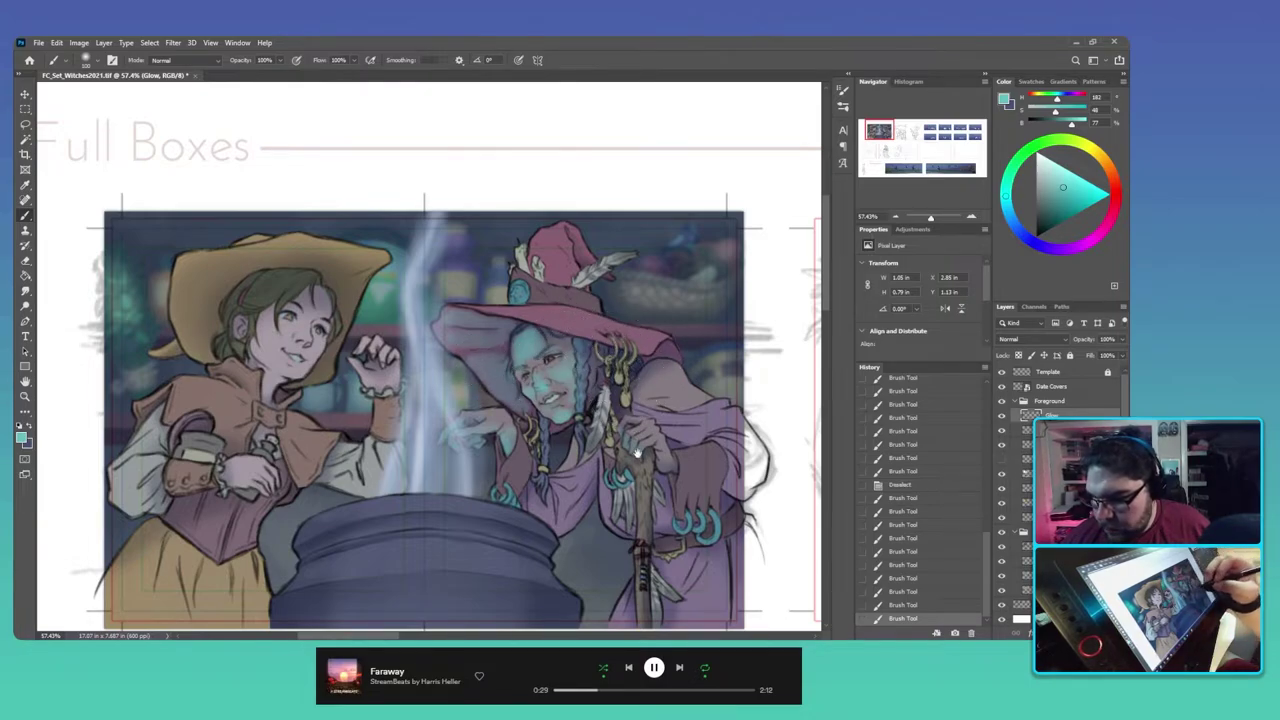
Step: Extend the teal glow down the witch's forearm nearest the cauldron and undo the last stroke
left_click_drag(616, 473, 606, 447)
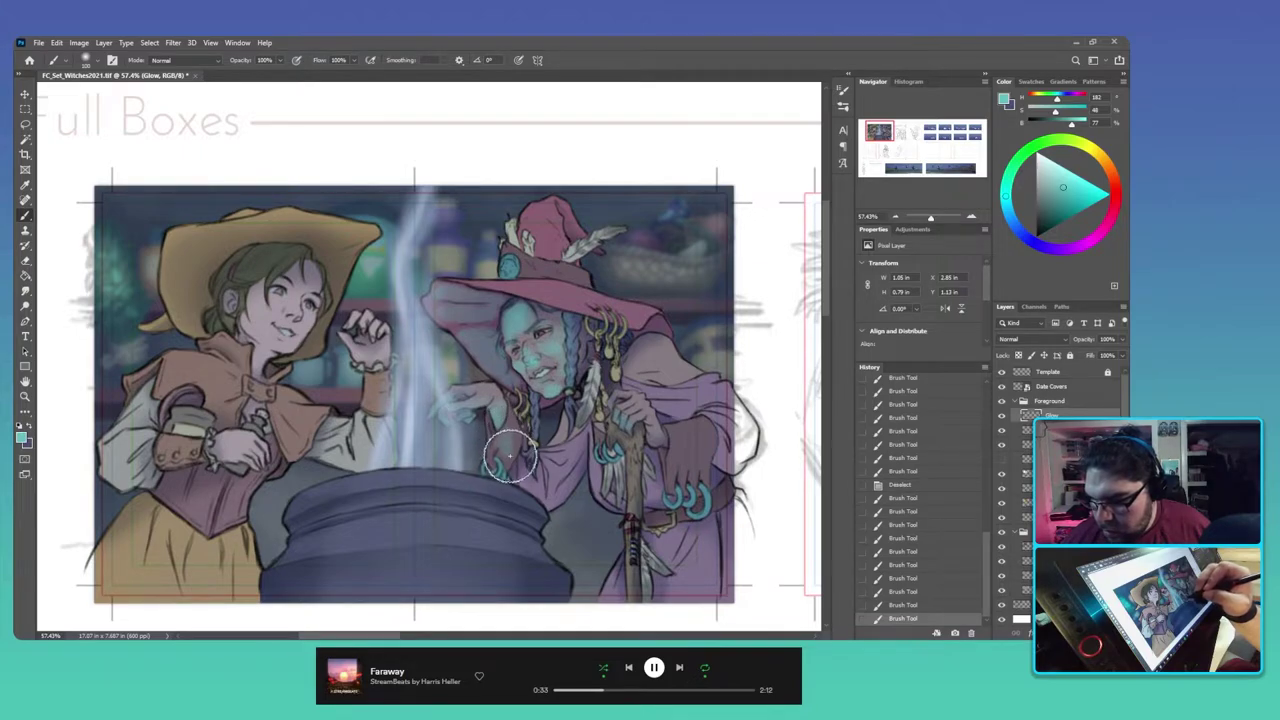
left_click_drag(508, 434, 488, 442)
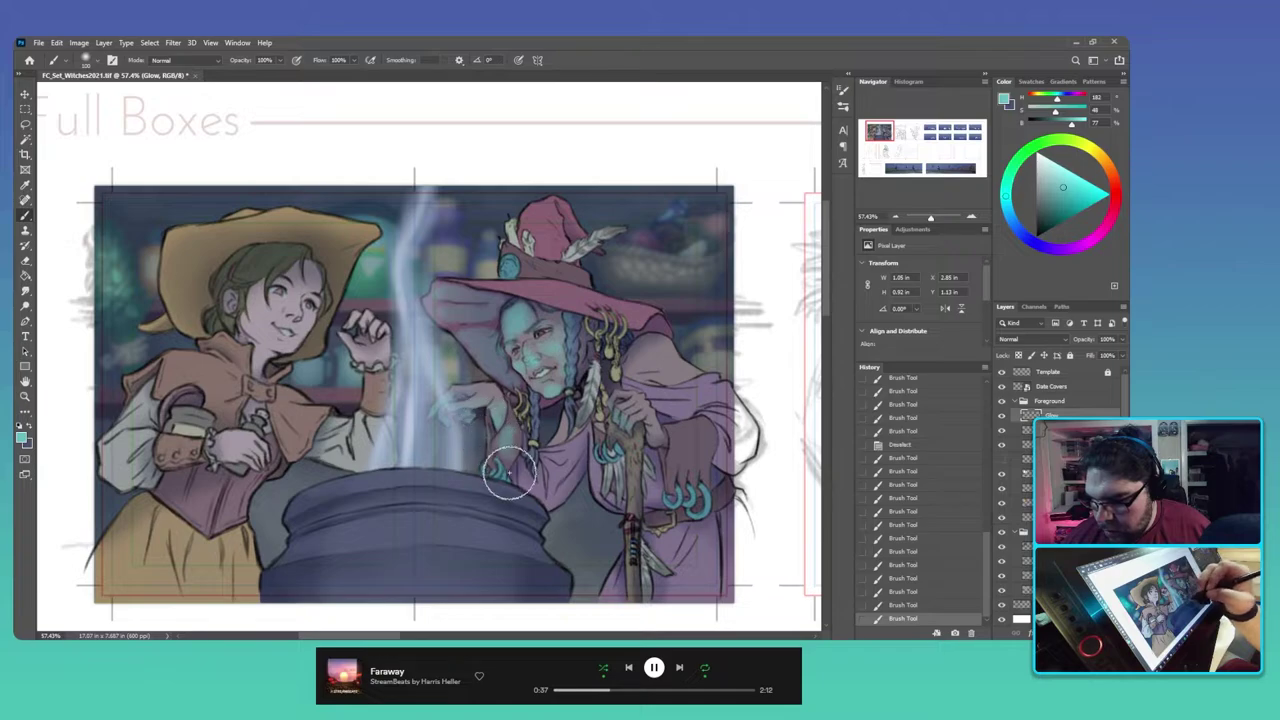
key("ctrl+z")
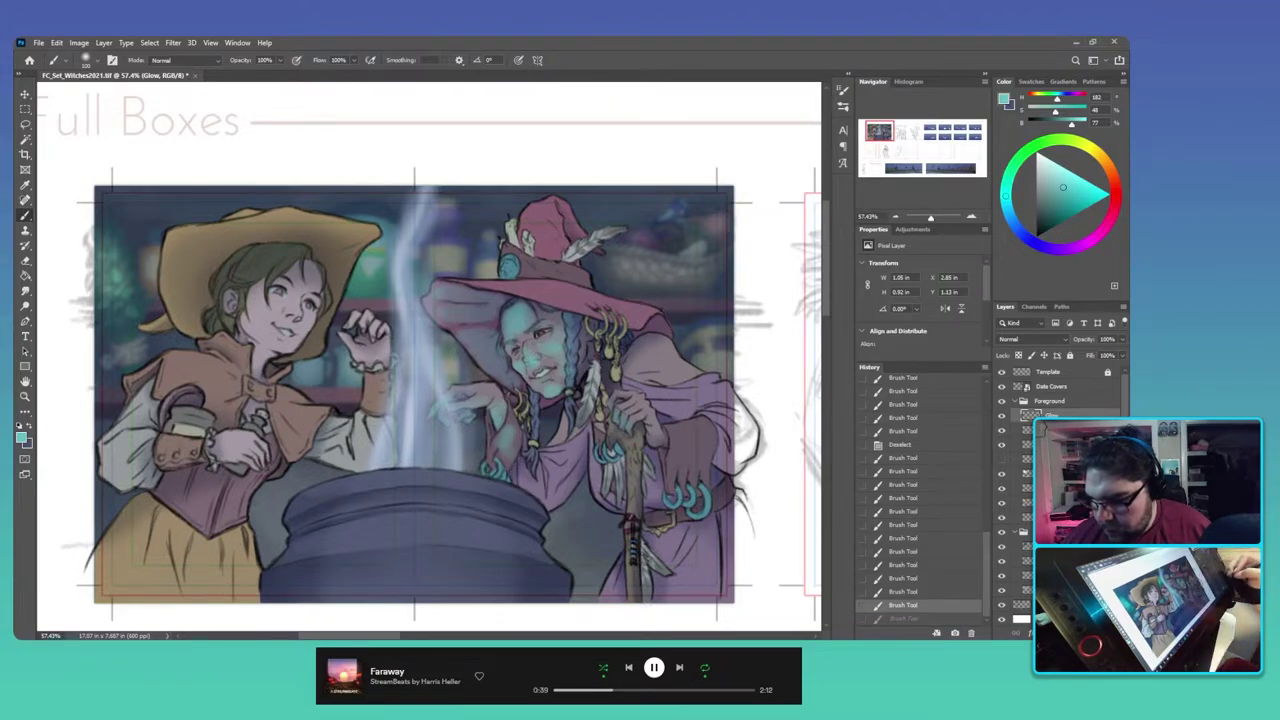
Step: Select the full silhouettes of both witches on the Characters layer with the Magic Wand
left_click(1050, 517)
key("w")
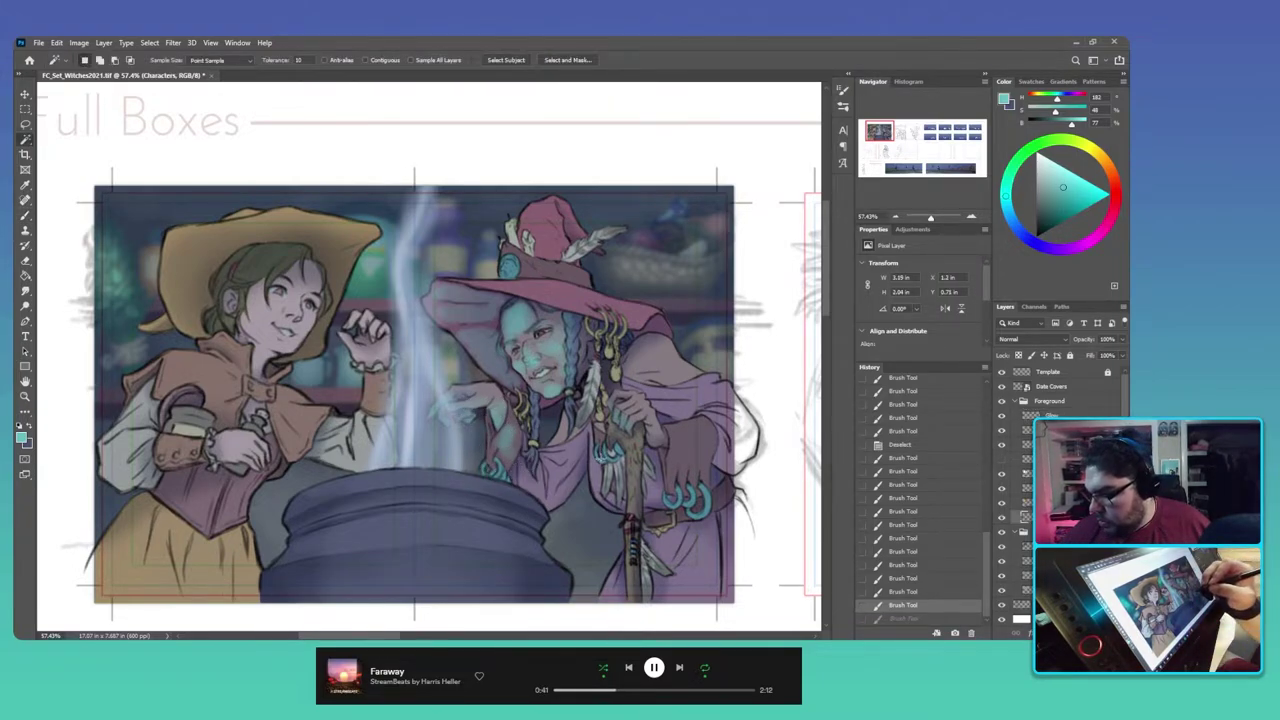
left_click(685, 452)
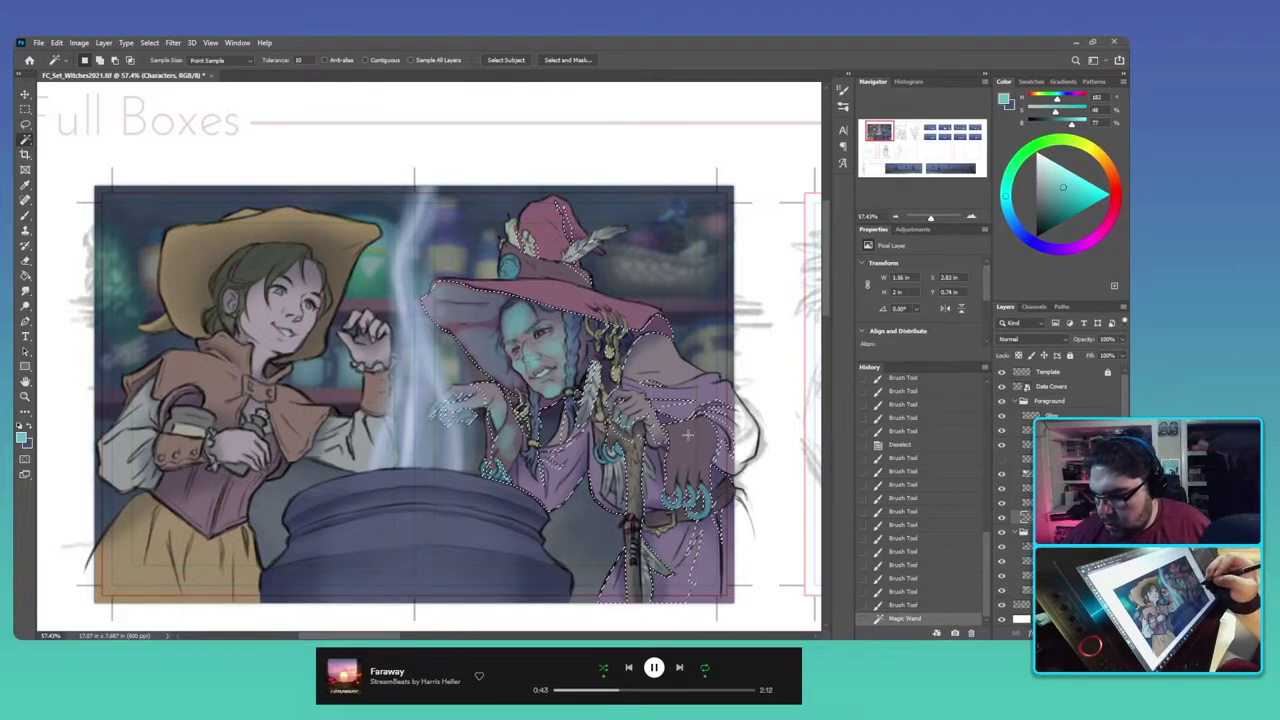
left_click(698, 422, "shift")
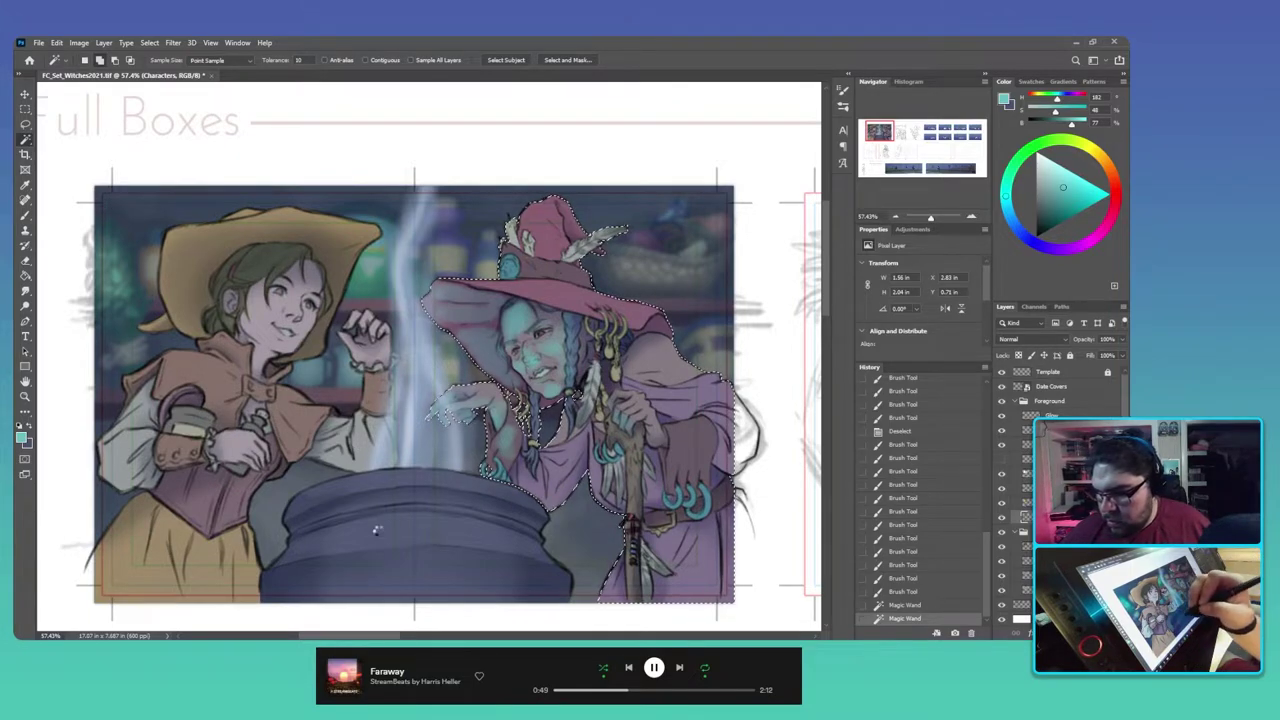
left_click(300, 400, "shift")
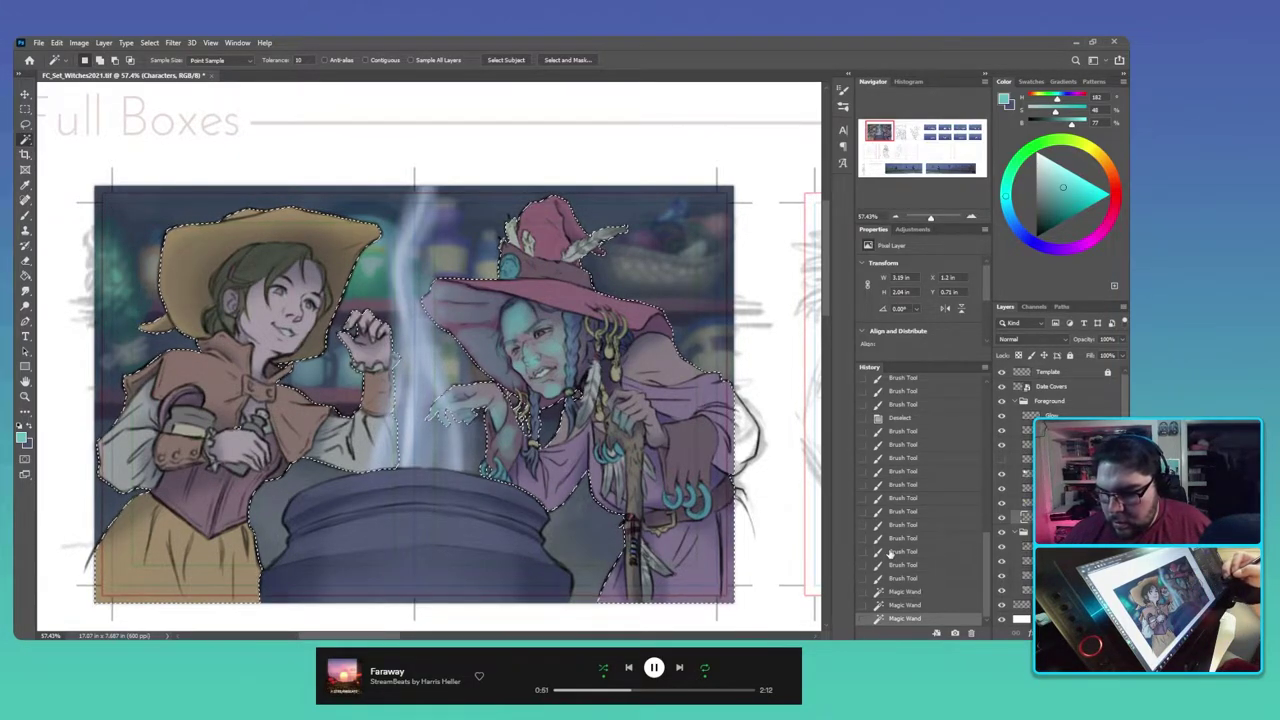
Step: Hide the selection edges and brush teal light on the Glow layer over the older witch's outstretched forearm, lower braid and chest
key("ctrl+h")
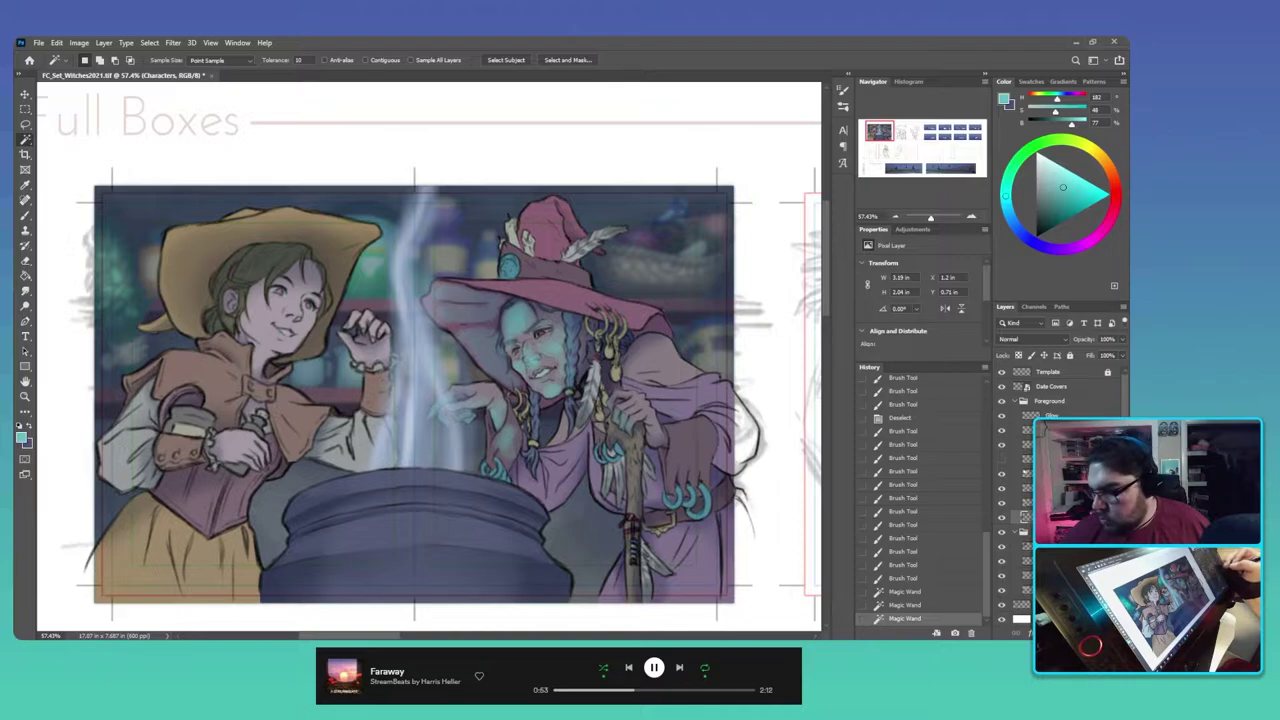
left_click(1051, 415)
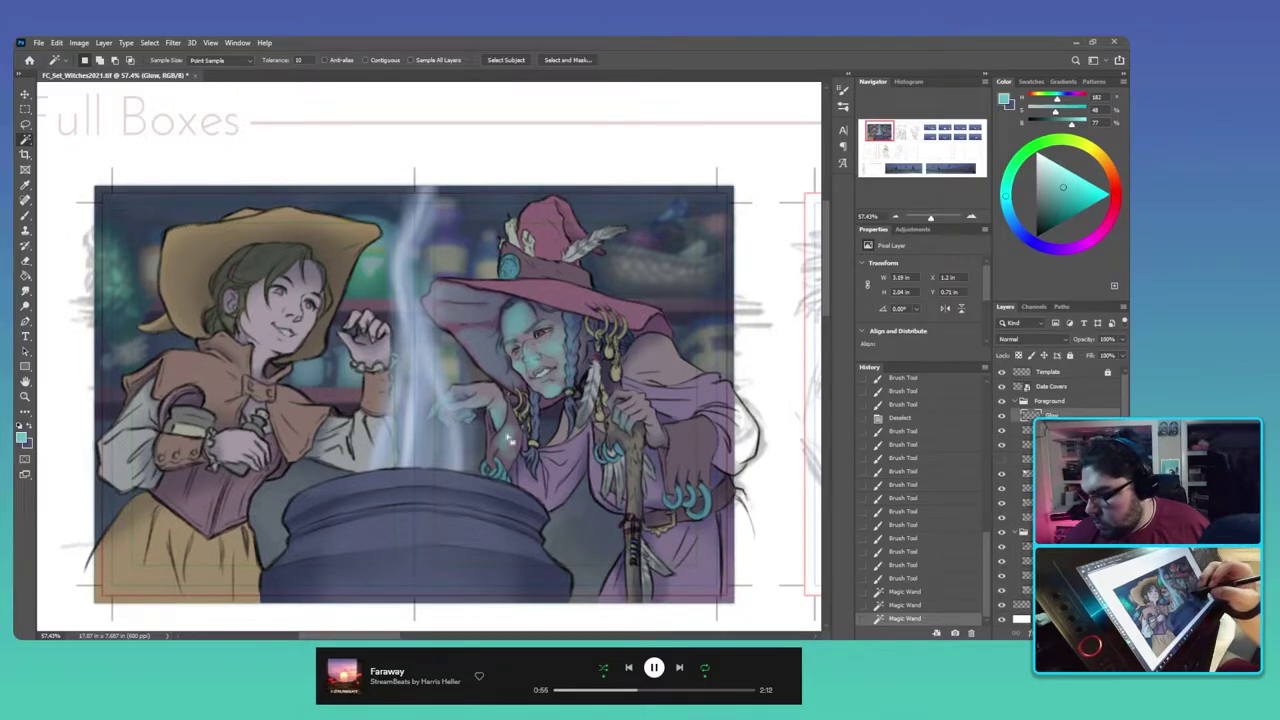
key("b")
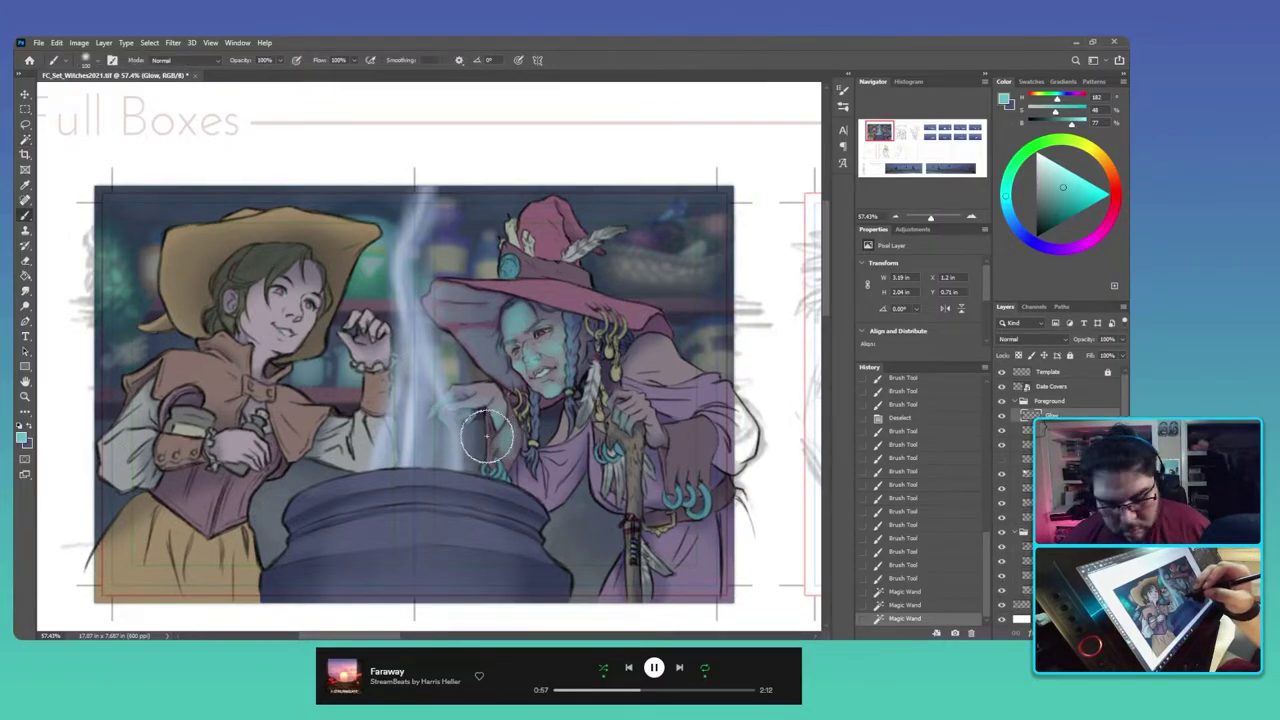
mouse_move(486, 446)
left_mouse_down()
mouse_move(499, 422)
mouse_move(452, 423)
left_mouse_up()
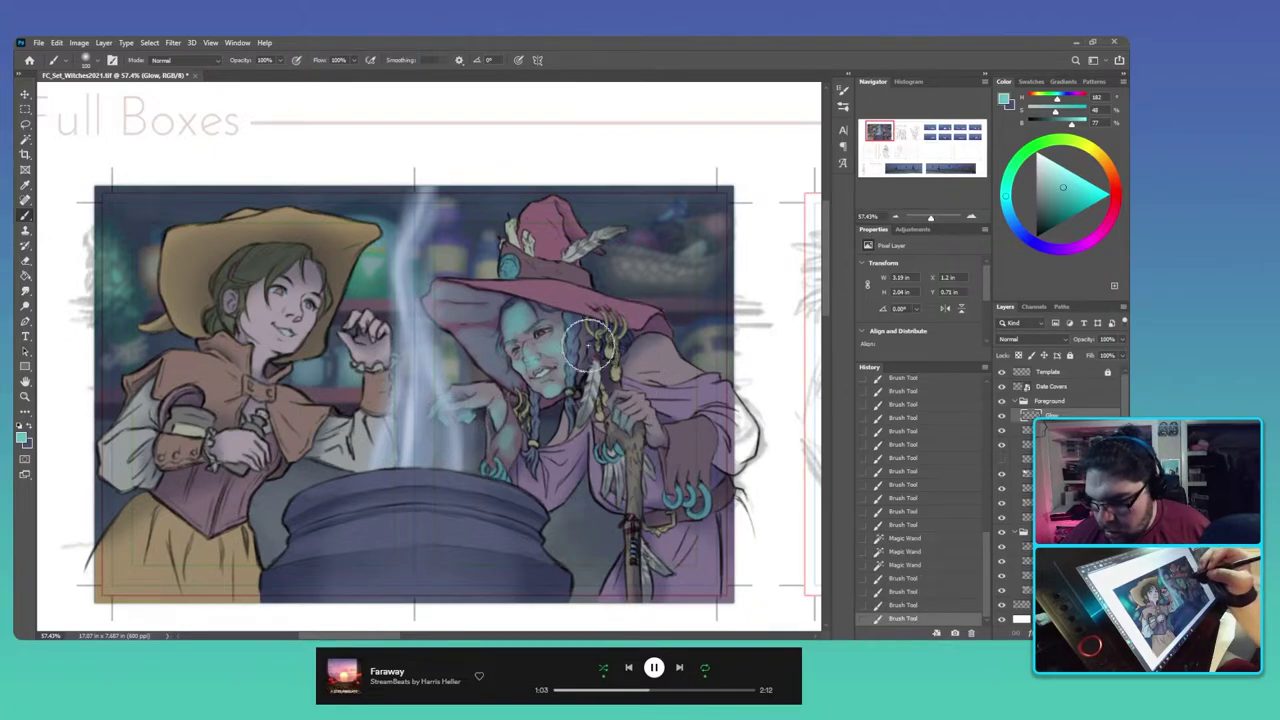
left_click_drag(532, 402, 532, 418)
left_click_drag(531, 412, 536, 439)
left_click_drag(534, 434, 552, 446)
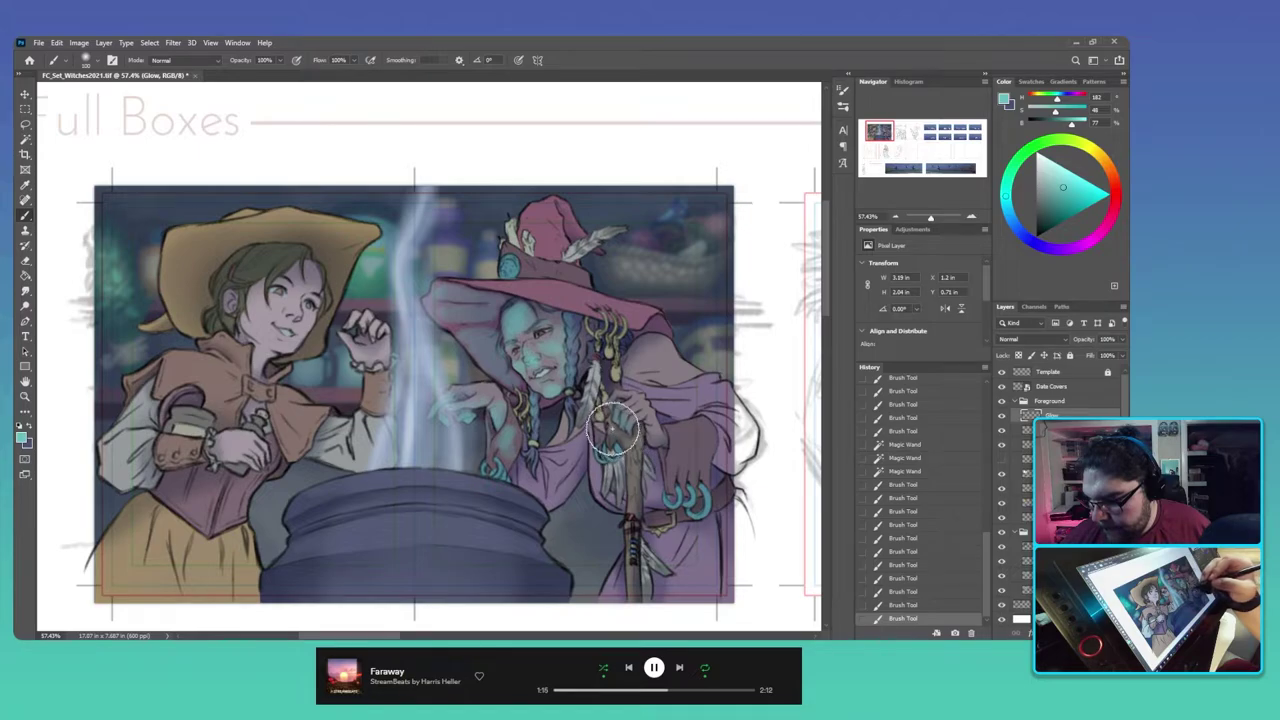
Step: Brush teal light onto the older witch's staff-gripping hand and the feathers hanging beside it
mouse_move(611, 428)
left_mouse_down()
mouse_move(613, 440)
mouse_move(612, 408)
left_mouse_up()
left_click_drag(614, 414, 610, 400)
left_click_drag(610, 404, 636, 416)
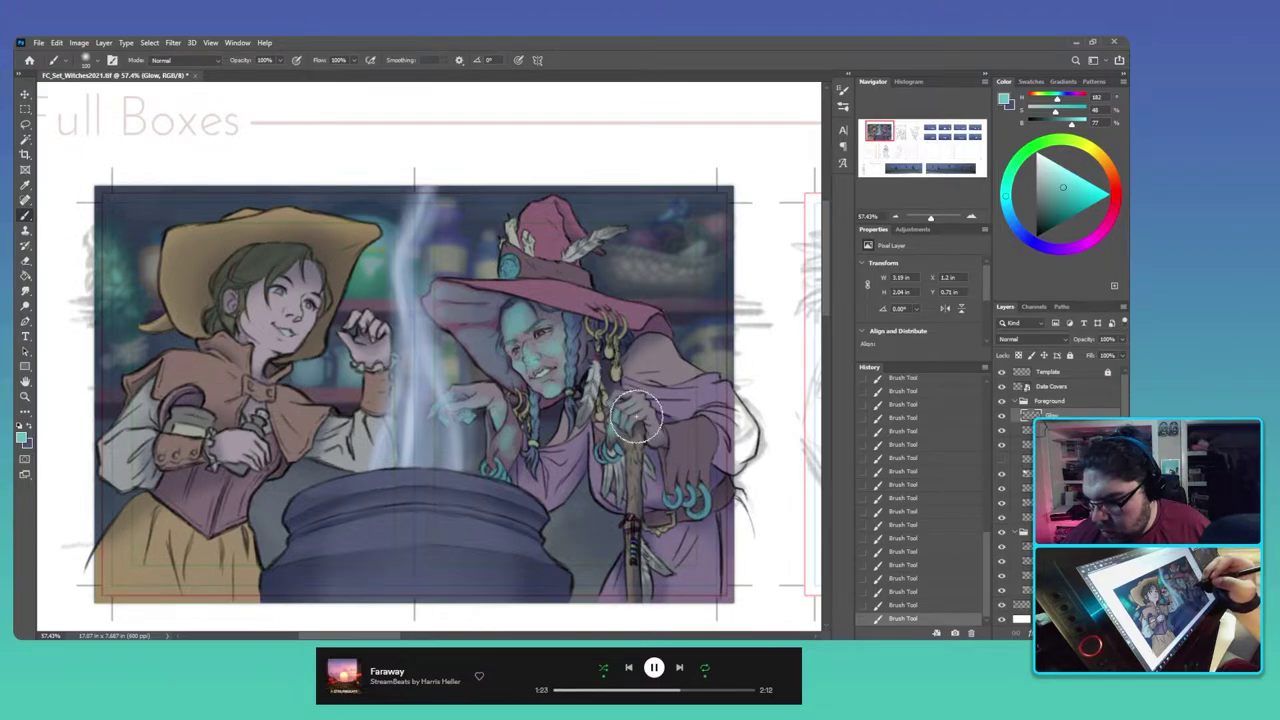
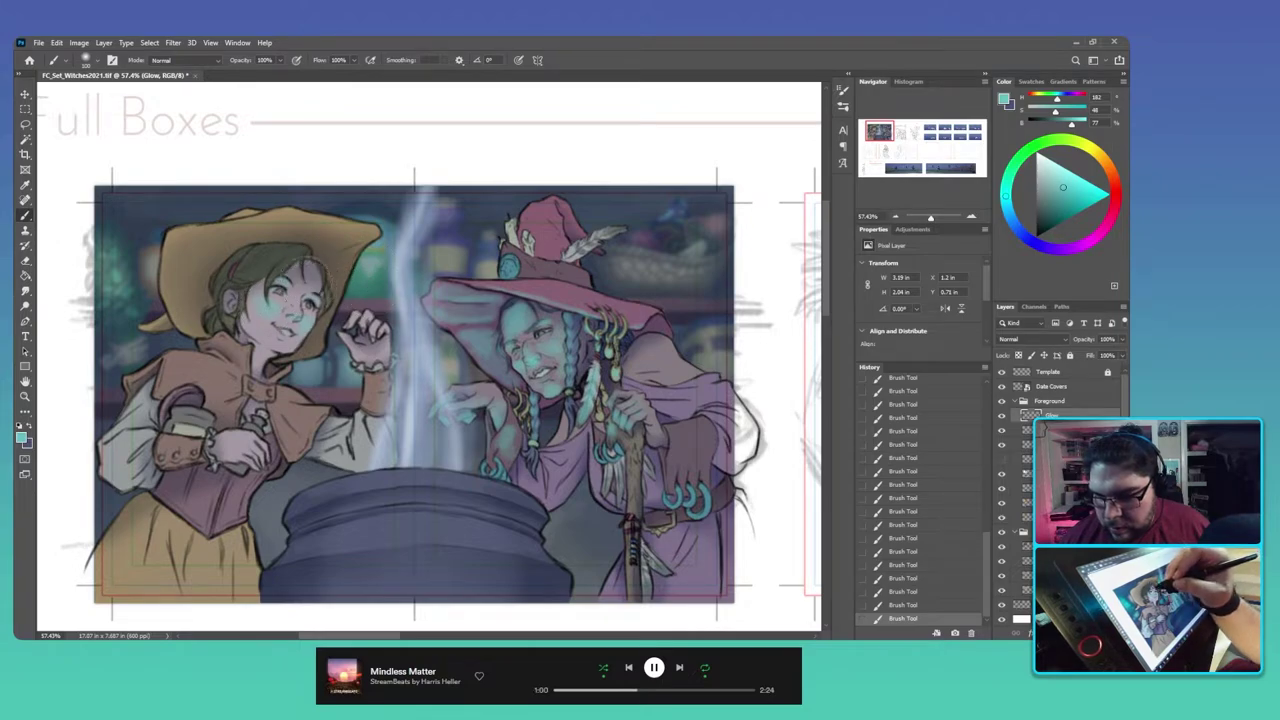
Step: Paint soft teal light across the young witch's face, hair and hat brim, and onto the collar and front of her cape
mouse_move(295, 272)
left_mouse_down()
mouse_move(311, 267)
mouse_move(313, 285)
left_mouse_up()
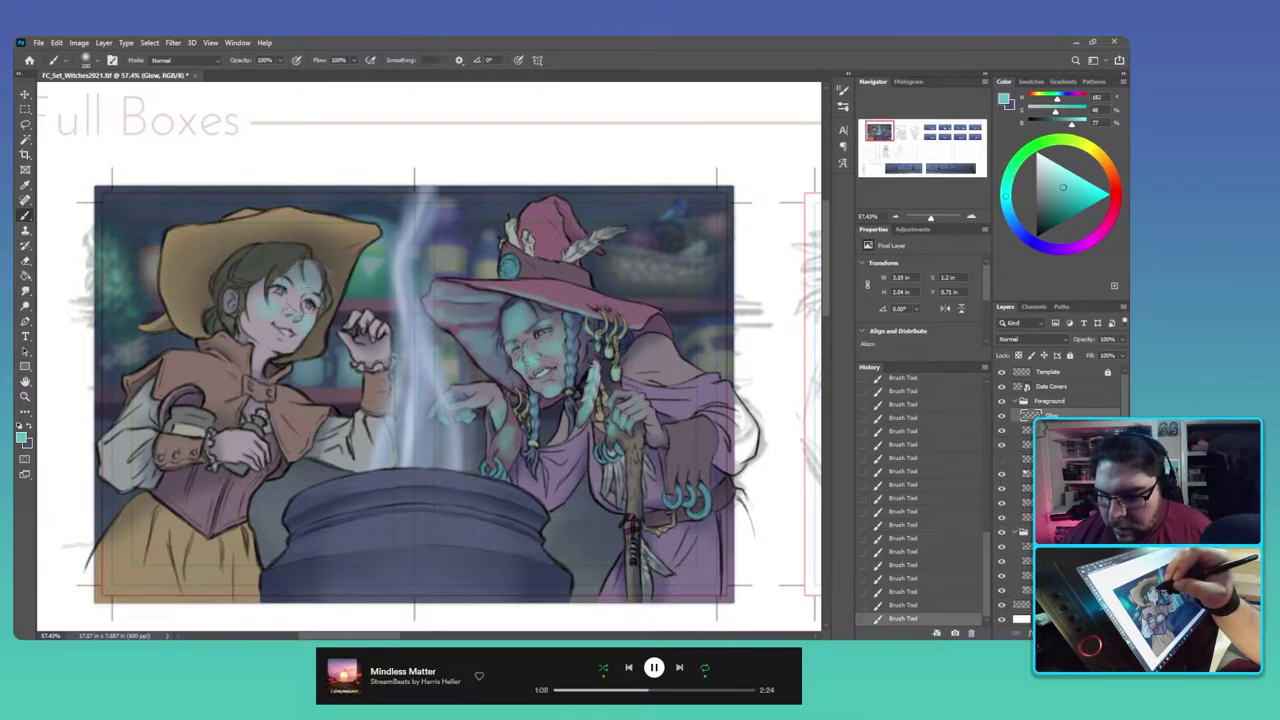
left_click_drag(306, 284, 303, 281)
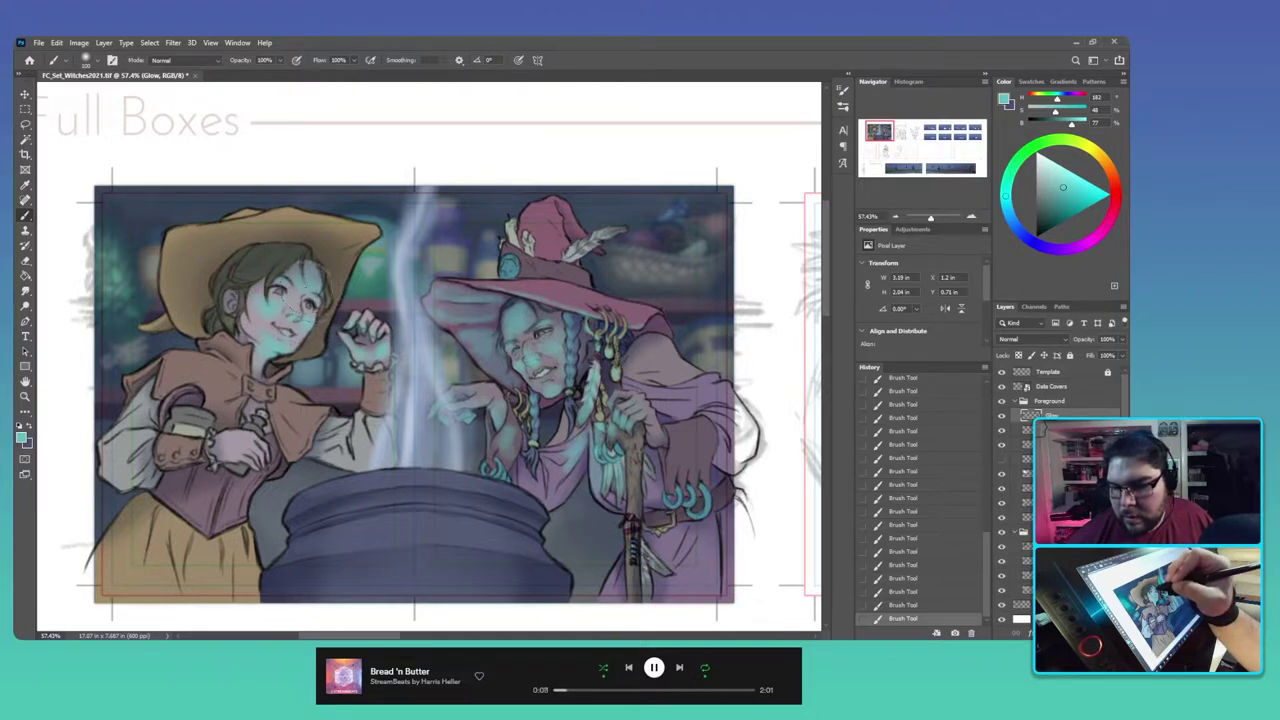
left_click_drag(266, 262, 302, 268)
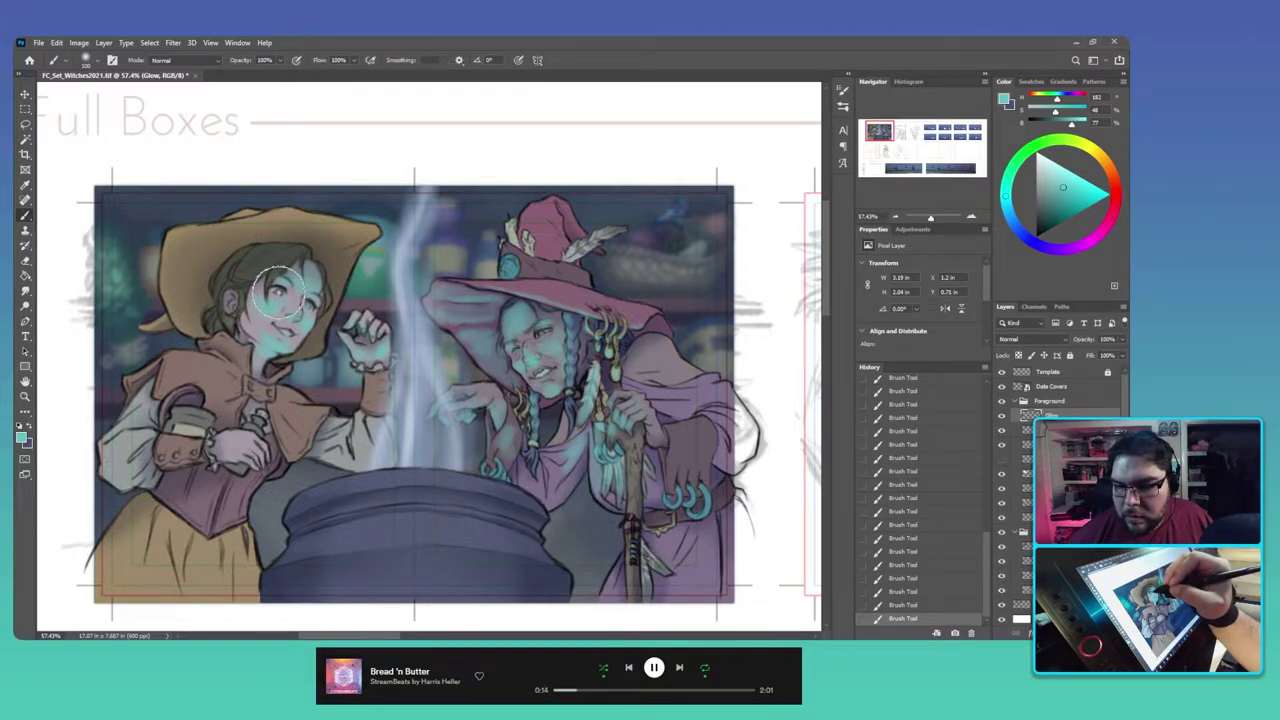
mouse_move(289, 264)
left_mouse_down()
mouse_move(234, 277)
mouse_move(290, 255)
mouse_move(246, 268)
mouse_move(275, 254)
left_mouse_up()
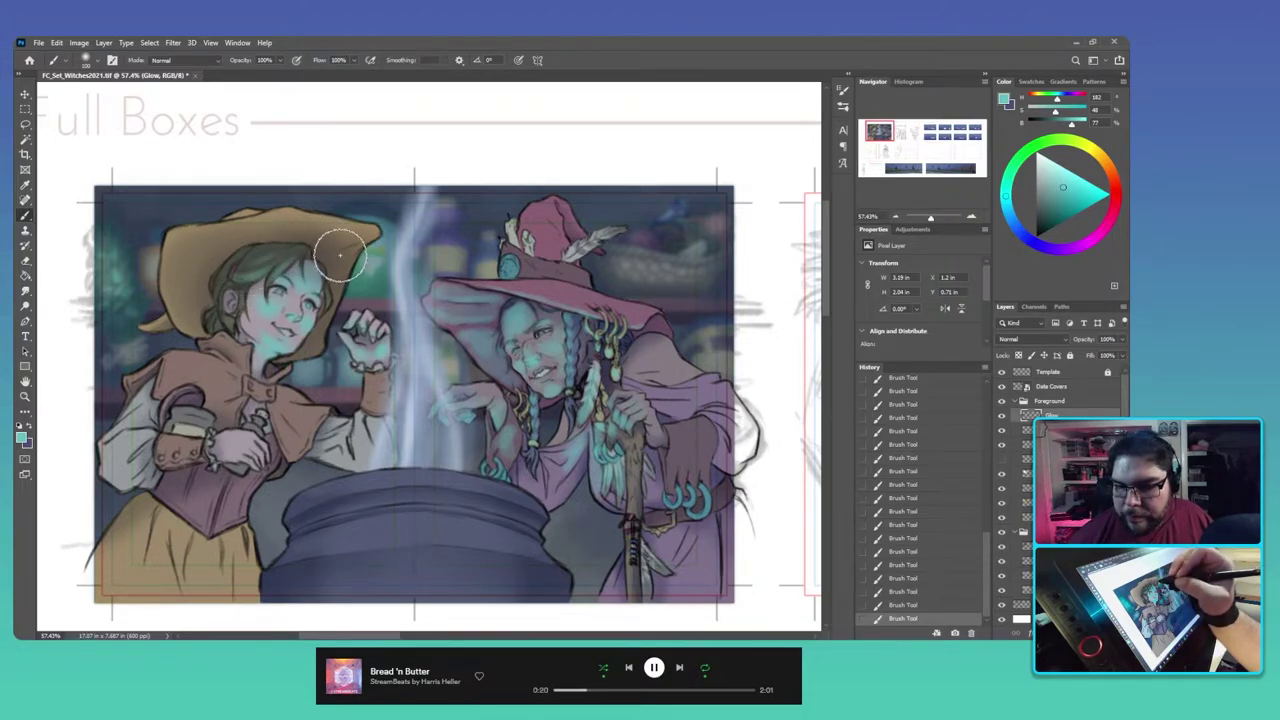
mouse_move(327, 289)
left_mouse_down()
mouse_move(290, 278)
mouse_move(240, 313)
left_mouse_up()
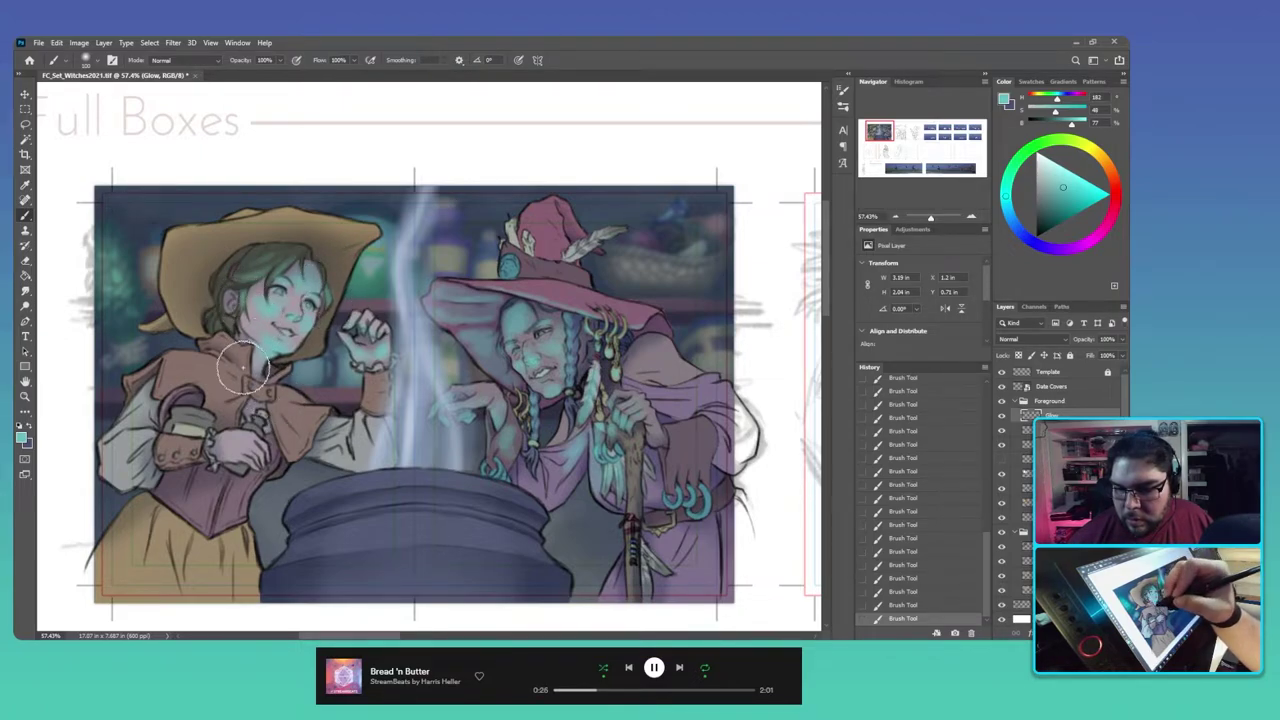
left_click_drag(233, 346, 248, 354)
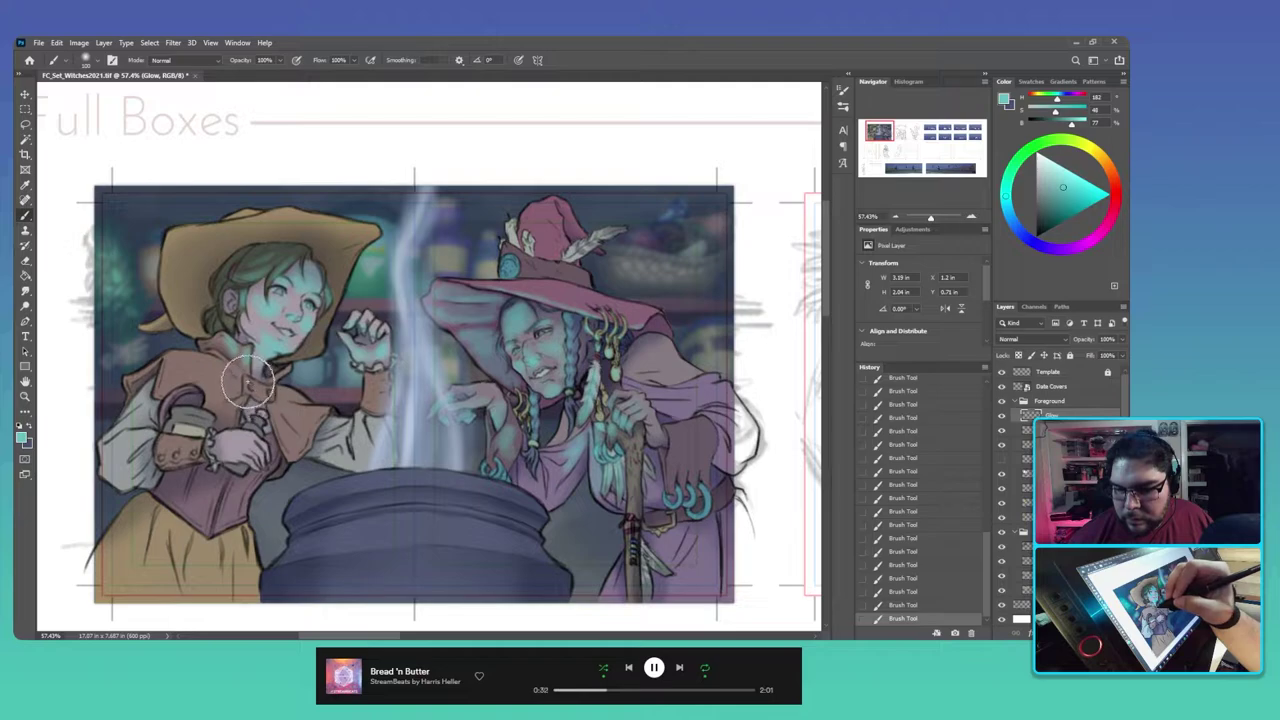
left_click_drag(261, 391, 291, 368)
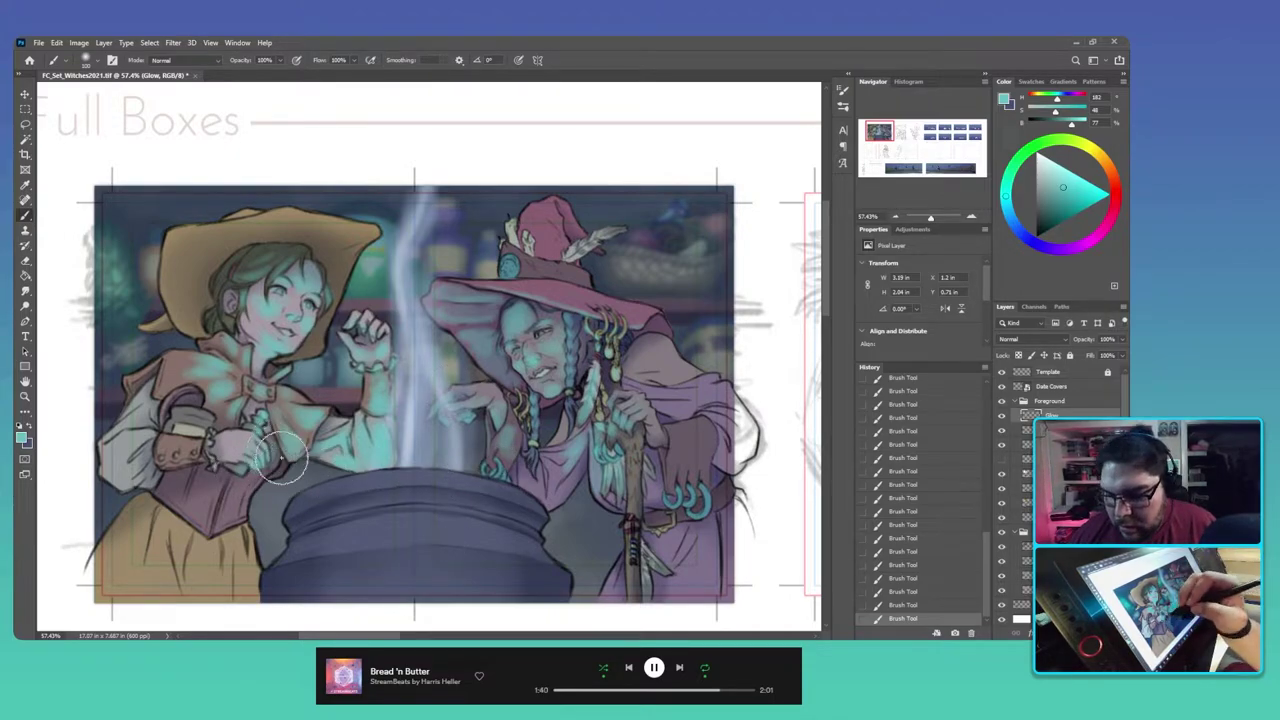
Step: Undo the last teal stroke around the young witch's hand at her waist and repaint the light along its edge
key("ctrl+z")
key("ctrl+z")
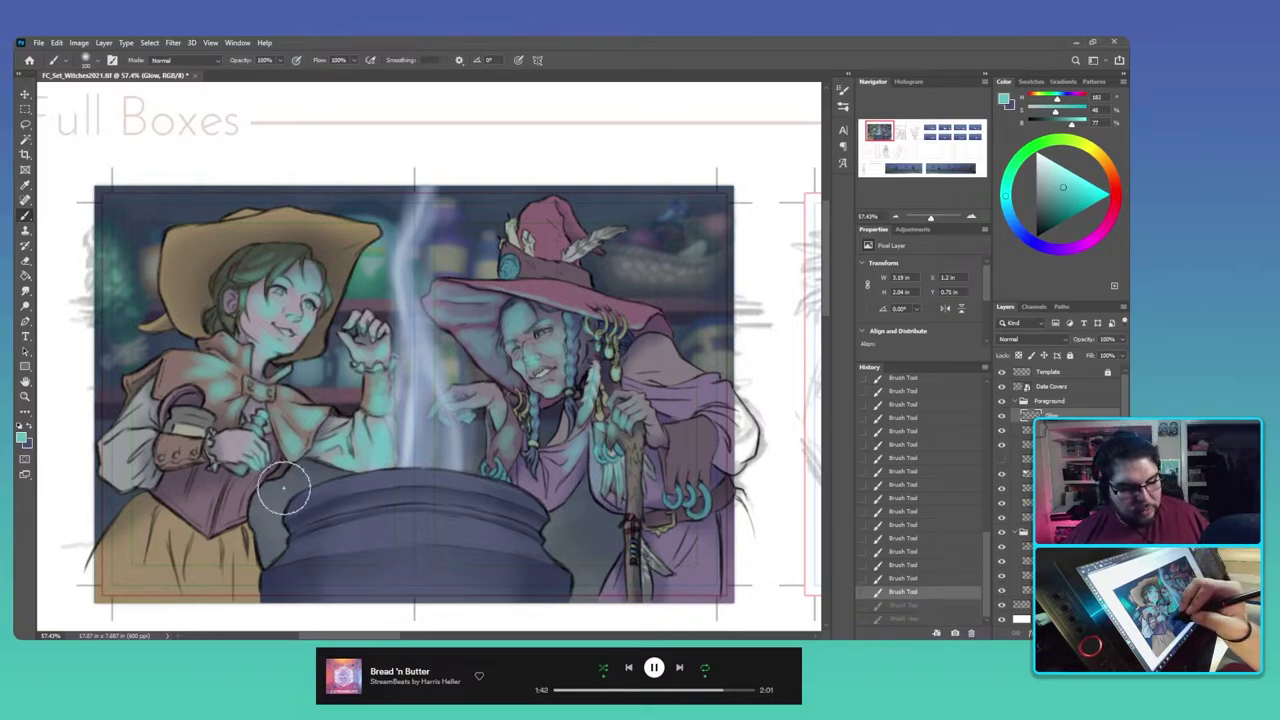
key("ctrl+shift+z")
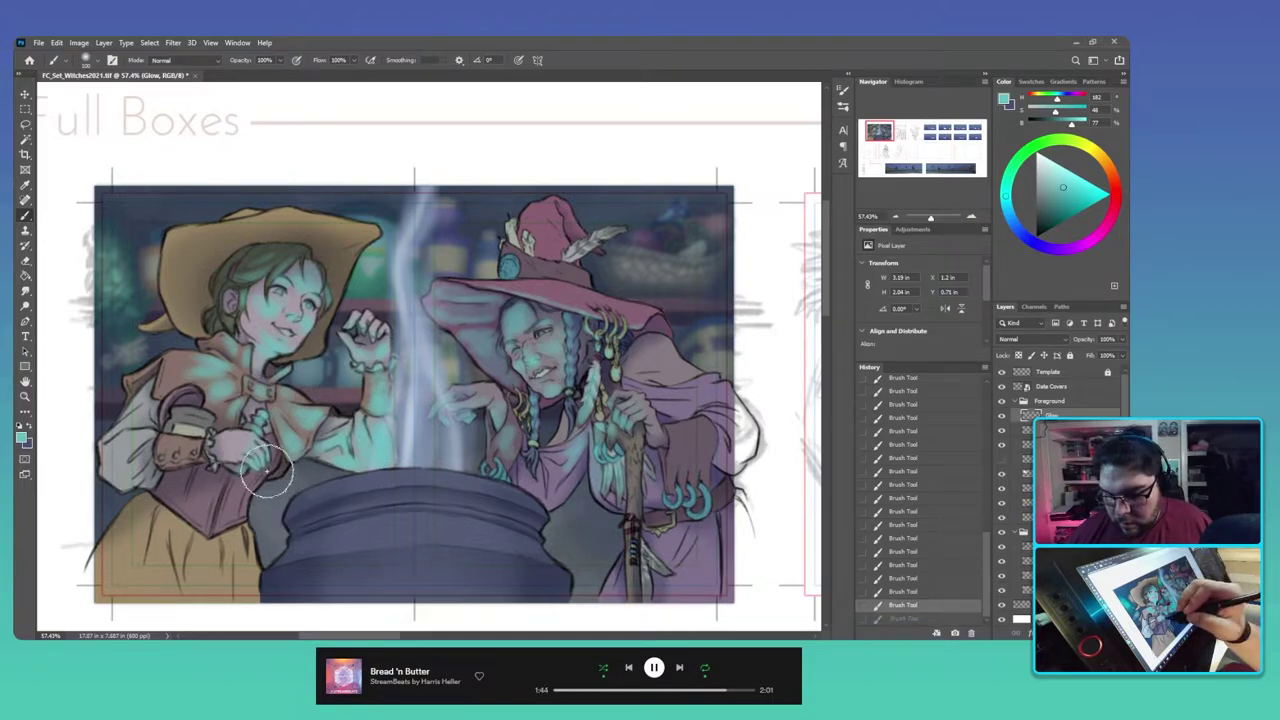
left_click_drag(271, 468, 265, 470)
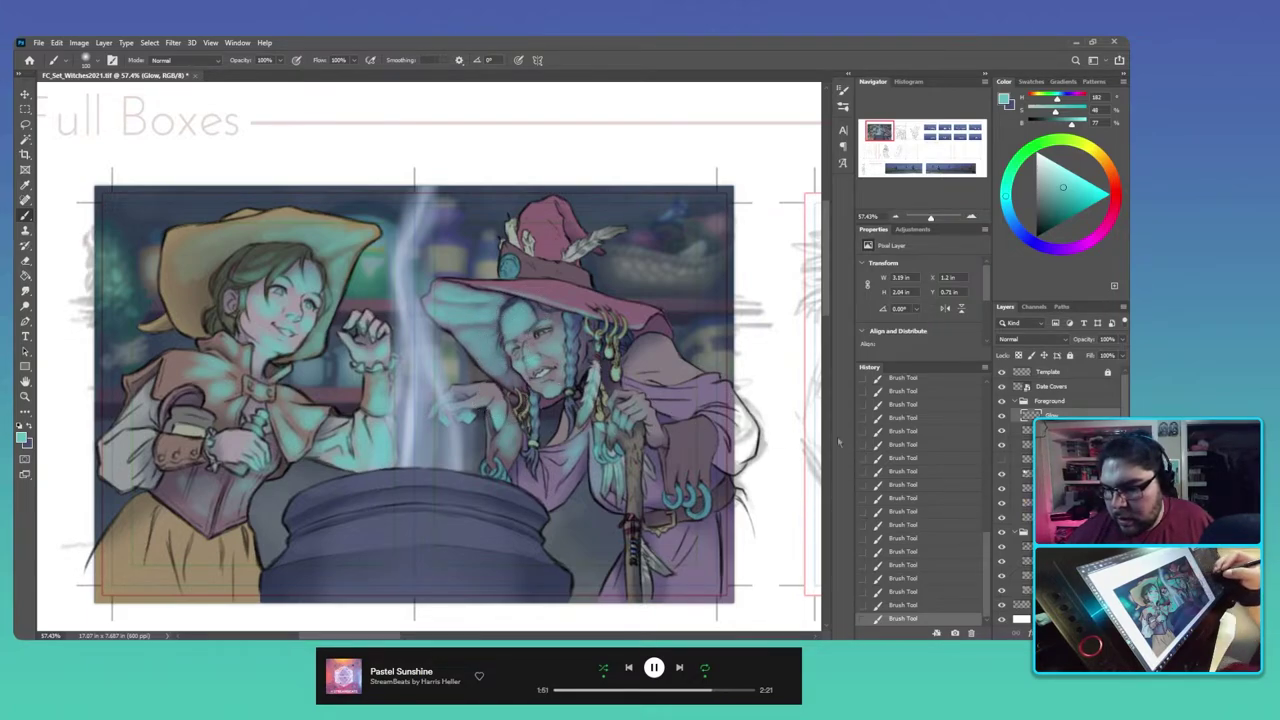
Step: Reduce the brush to a small size and set the Glow layer's blending mode to Linear Light
key("[")
key("[")
key("[")
key("[")
key("[")
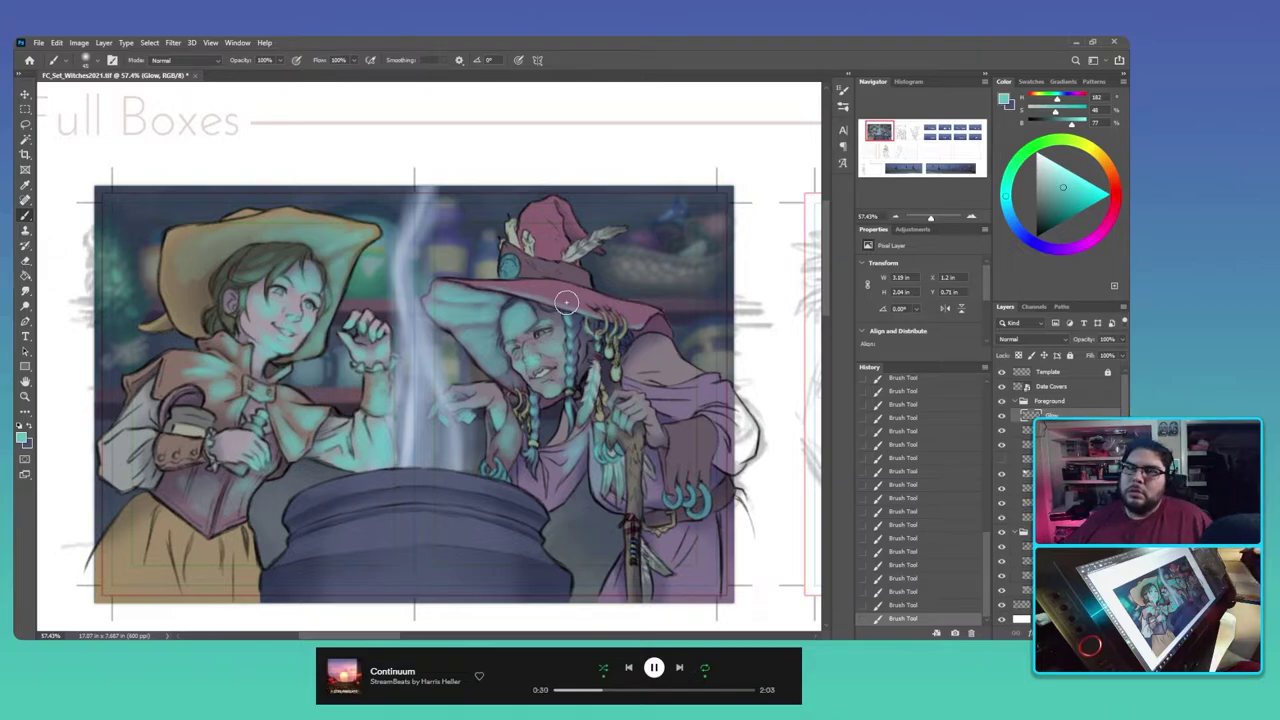
left_click(1064, 340)
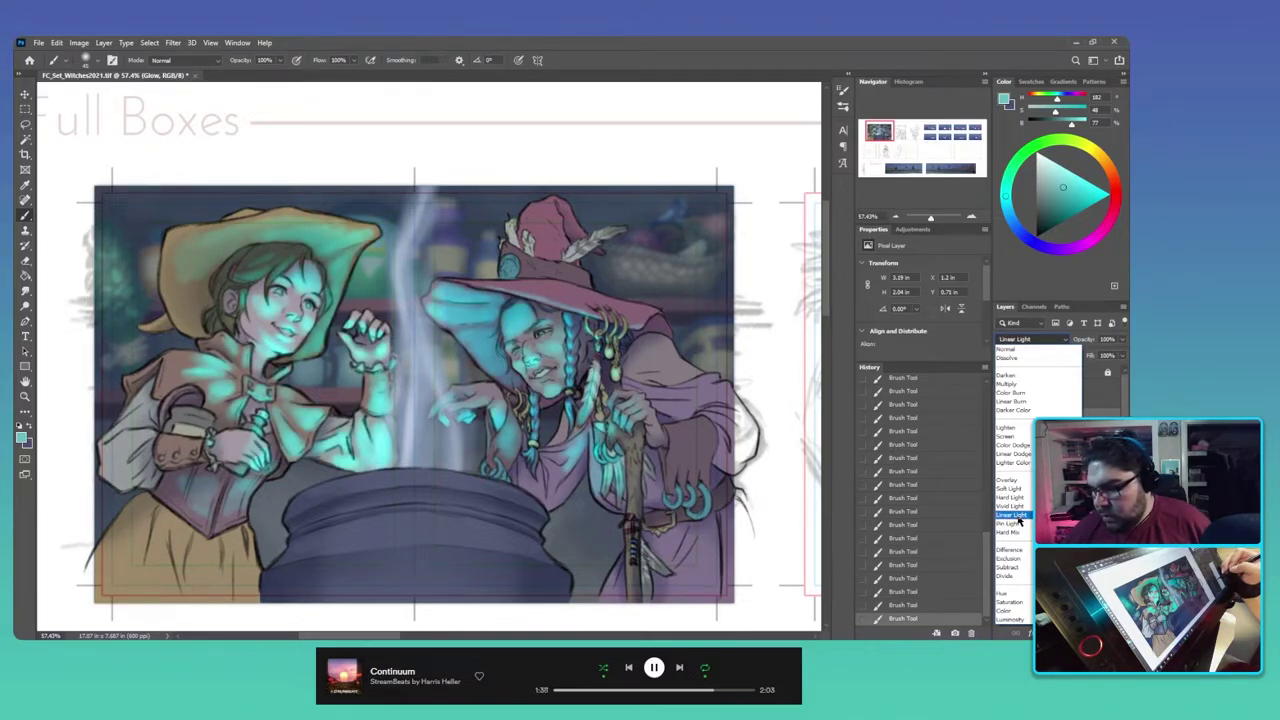
left_click(1019, 516)
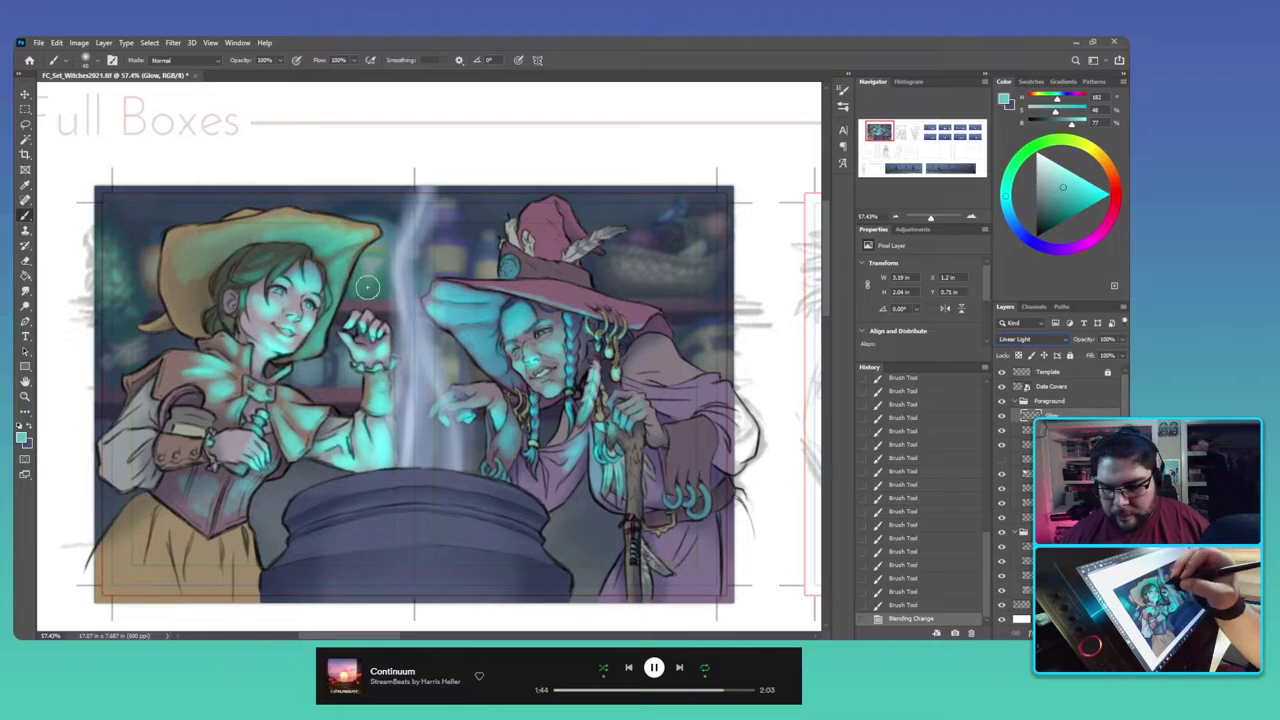
Step: Enlarge the brush greatly and wash broad teal glow over the young witch's hat and upper body and over the older witch
left_click_drag(374, 291, 388, 311)
key("]")
key("]")
key("]")
key("]")
key("]")
key("]")
key("]")
key("]")
key("]")
key("]")
key("]")
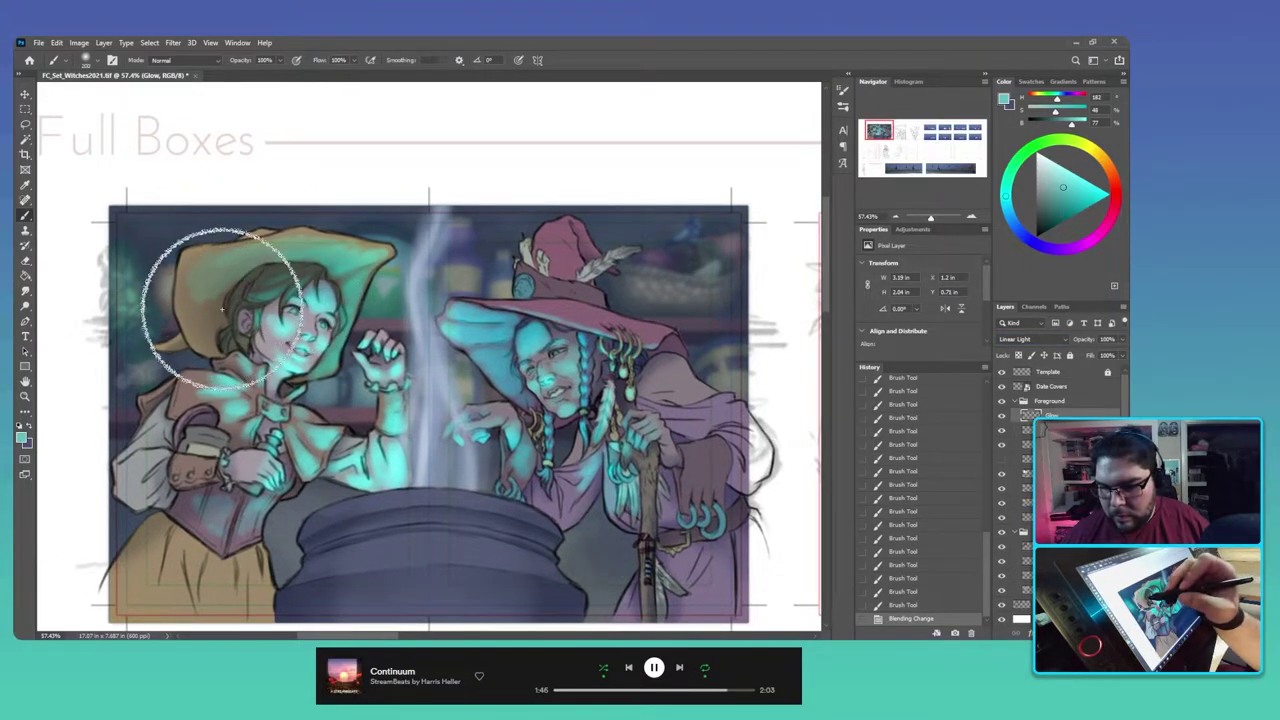
key("bracketright")
key("bracketright")
key("bracketright")
key("bracketright")
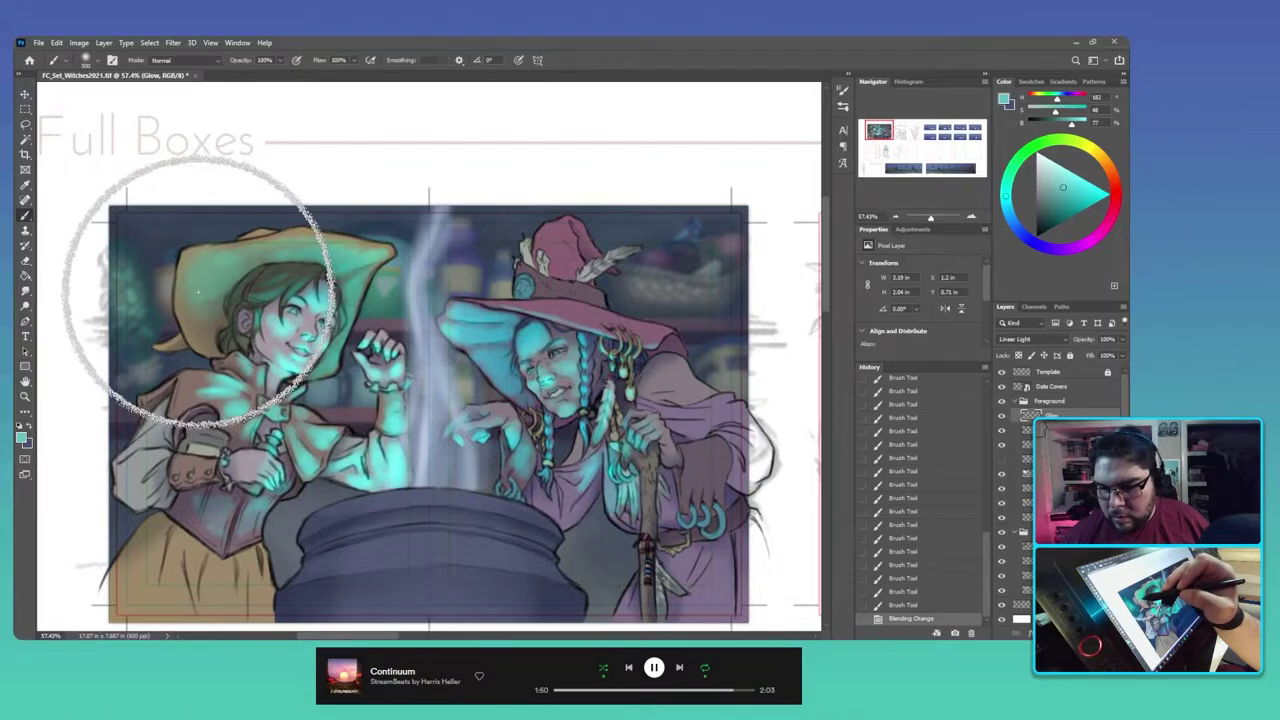
mouse_move(210, 264)
left_mouse_down()
mouse_move(314, 340)
mouse_move(308, 298)
mouse_move(350, 268)
left_mouse_up()
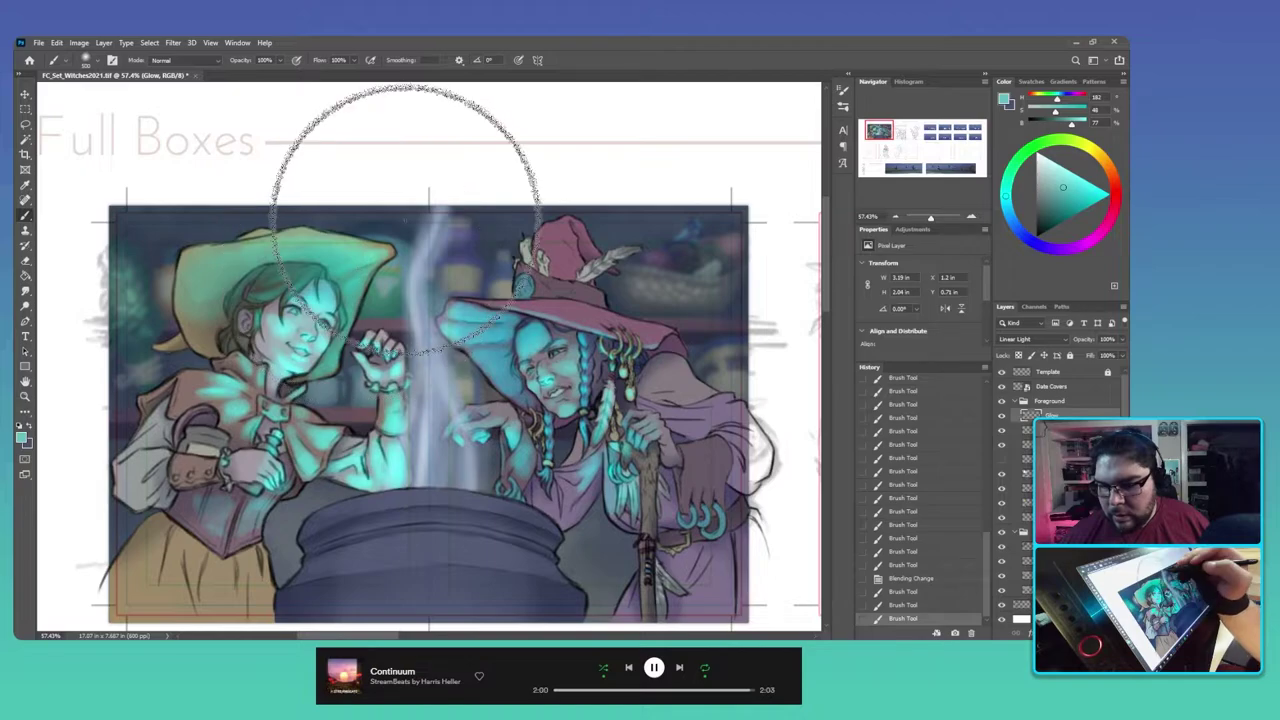
mouse_move(402, 406)
left_mouse_down()
mouse_move(376, 470)
mouse_move(234, 349)
mouse_move(242, 405)
mouse_move(285, 398)
left_mouse_up()
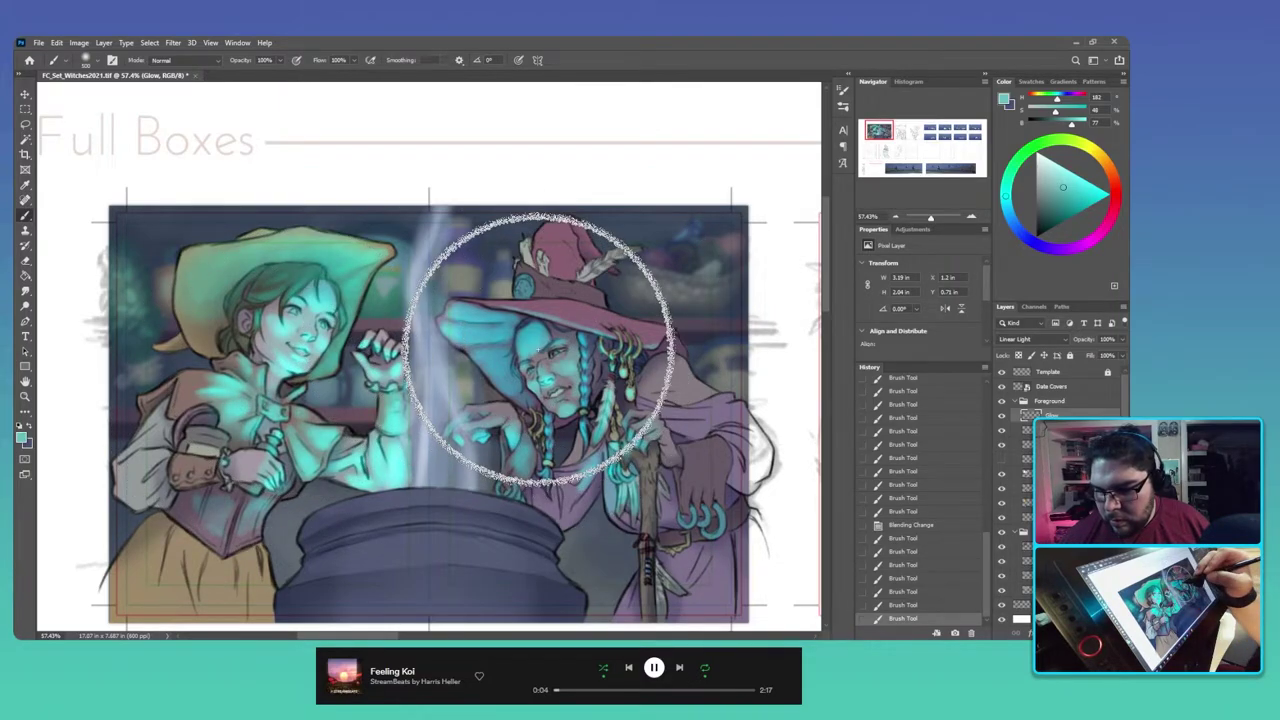
mouse_move(538, 349)
left_mouse_down()
mouse_move(535, 336)
mouse_move(549, 409)
mouse_move(551, 344)
mouse_move(506, 314)
mouse_move(529, 314)
mouse_move(514, 311)
mouse_move(494, 358)
mouse_move(508, 291)
mouse_move(514, 314)
mouse_move(469, 343)
mouse_move(430, 440)
mouse_move(460, 430)
mouse_move(470, 450)
mouse_move(490, 445)
mouse_move(470, 430)
mouse_move(460, 440)
mouse_move(478, 425)
mouse_move(470, 480)
mouse_move(500, 470)
mouse_move(490, 500)
mouse_move(525, 475)
mouse_move(505, 460)
mouse_move(514, 443)
mouse_move(537, 500)
mouse_move(606, 471)
mouse_move(594, 472)
mouse_move(631, 490)
mouse_move(636, 446)
mouse_move(614, 449)
mouse_move(651, 446)
mouse_move(606, 337)
mouse_move(534, 378)
left_mouse_up()
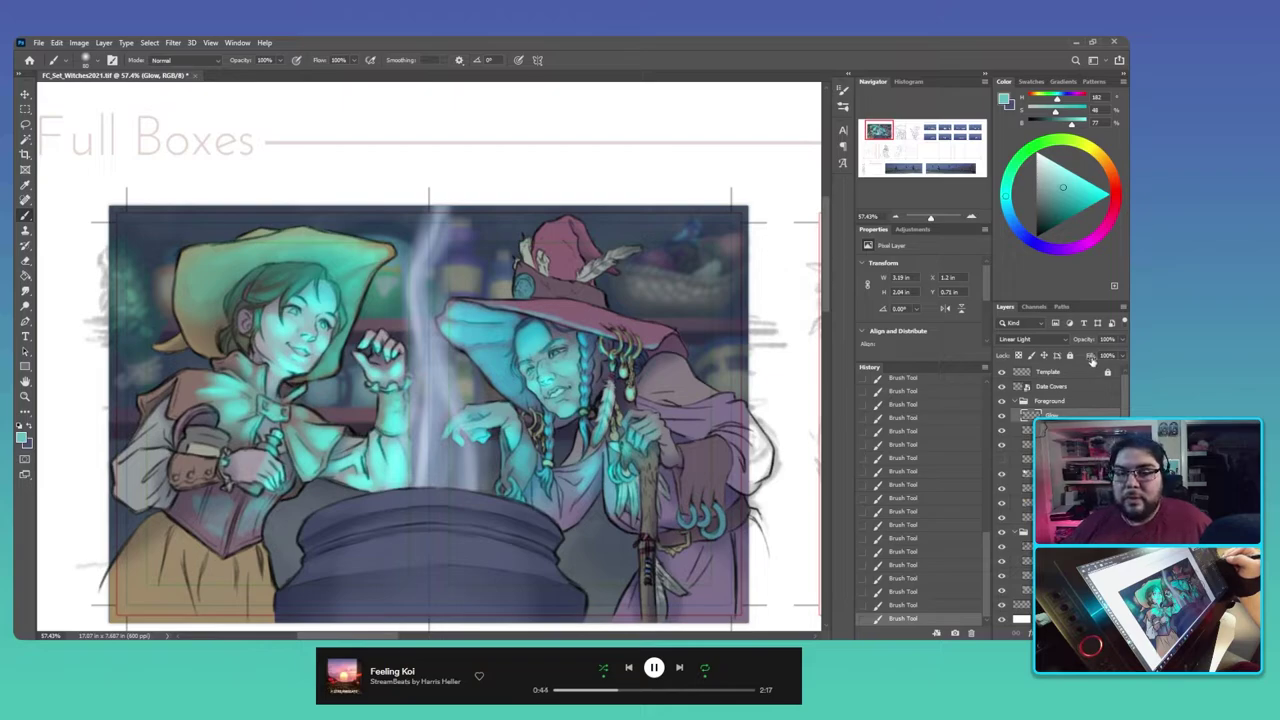
Step: Try reduced opacity values for the Glow layer, including 75%, and set its opacity to 50%
mouse_move(1091, 358)
left_mouse_down()
mouse_move(1094, 368)
mouse_move(1081, 343)
mouse_move(1107, 346)
left_mouse_up()
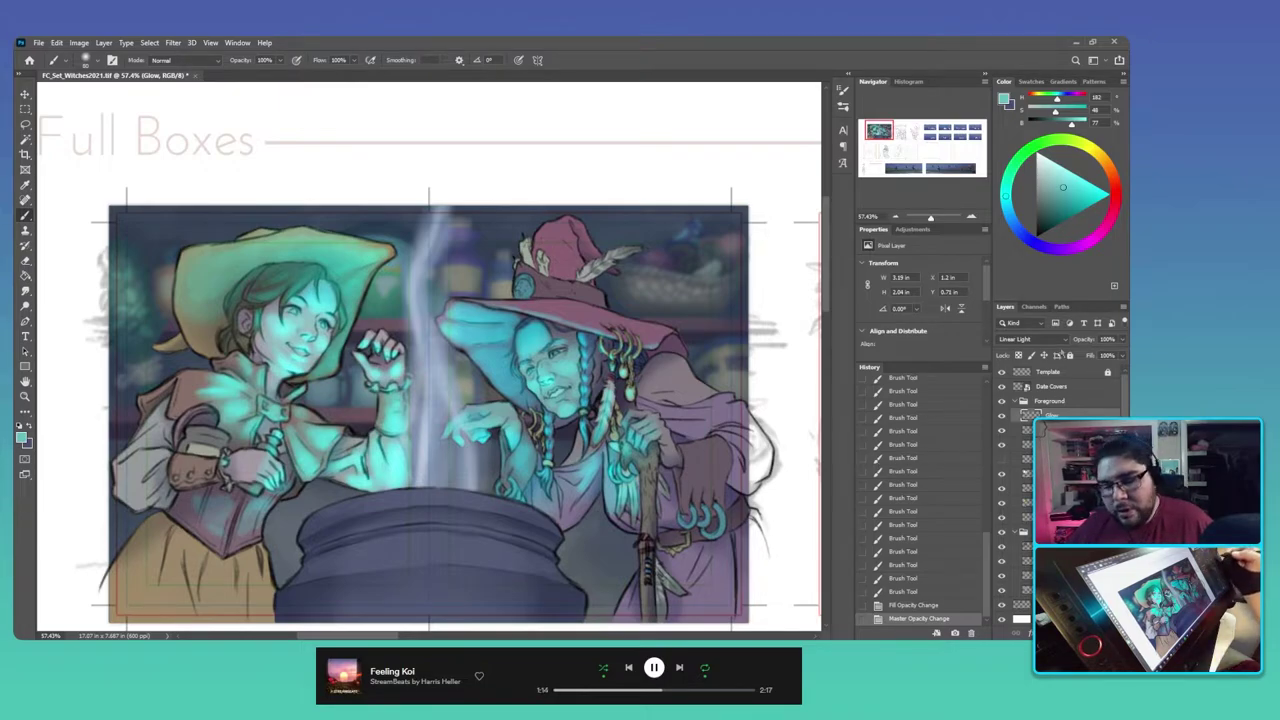
left_click(1086, 341)
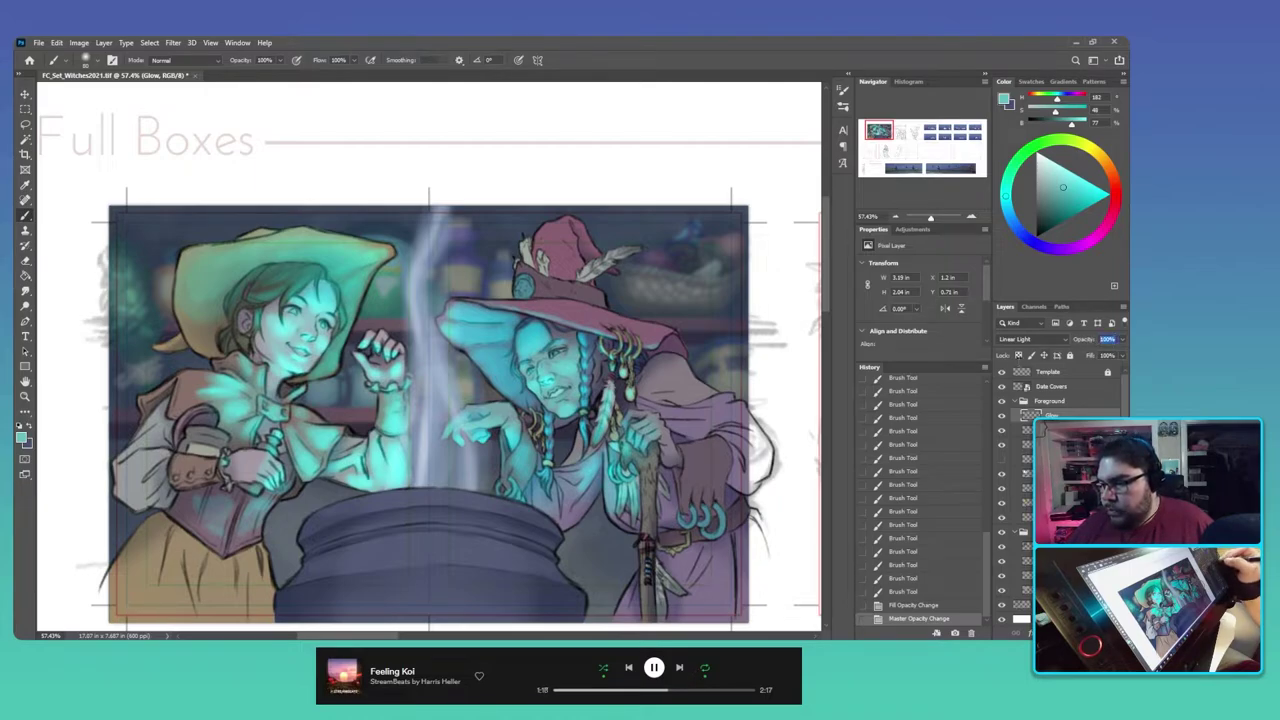
type("75")
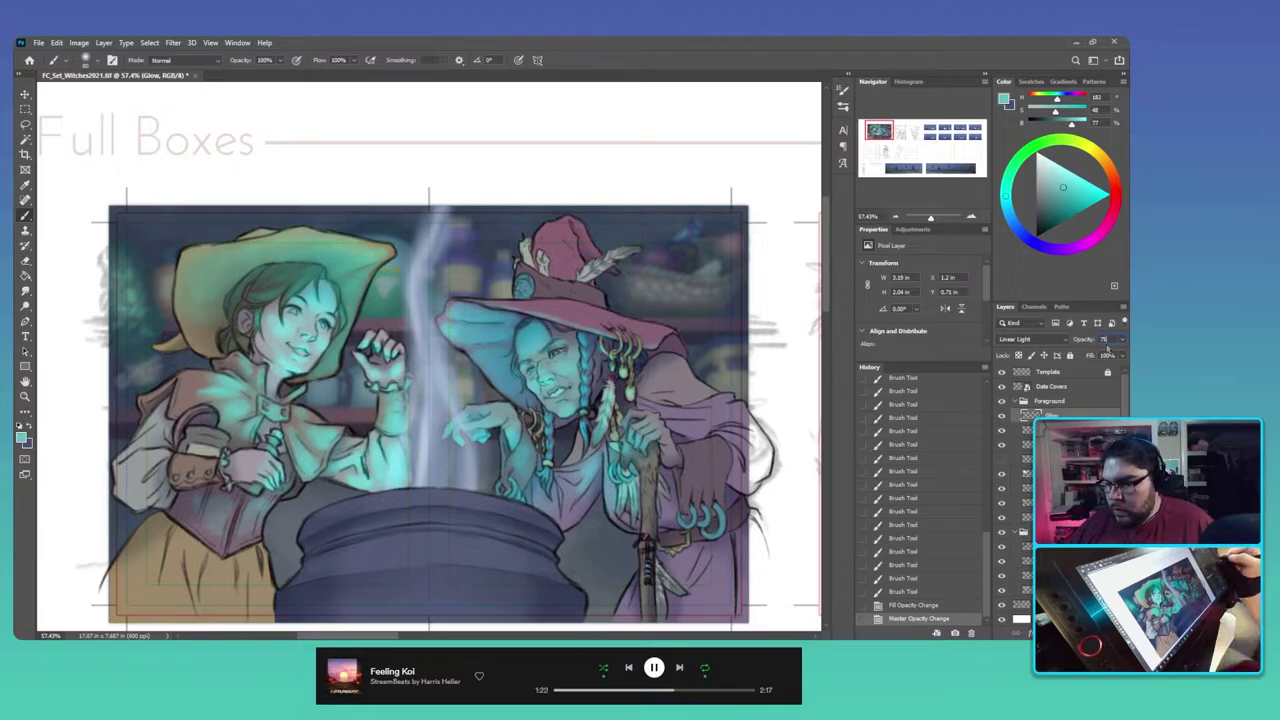
double_click(1109, 339)
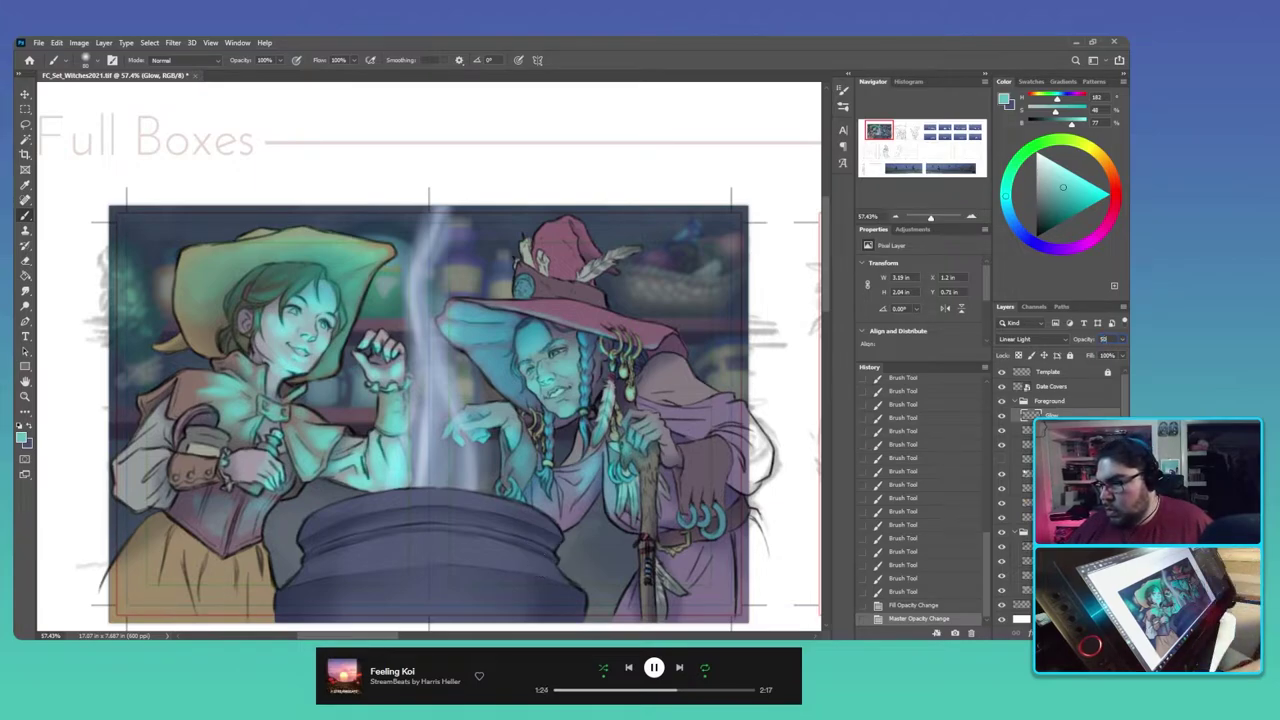
type("50")
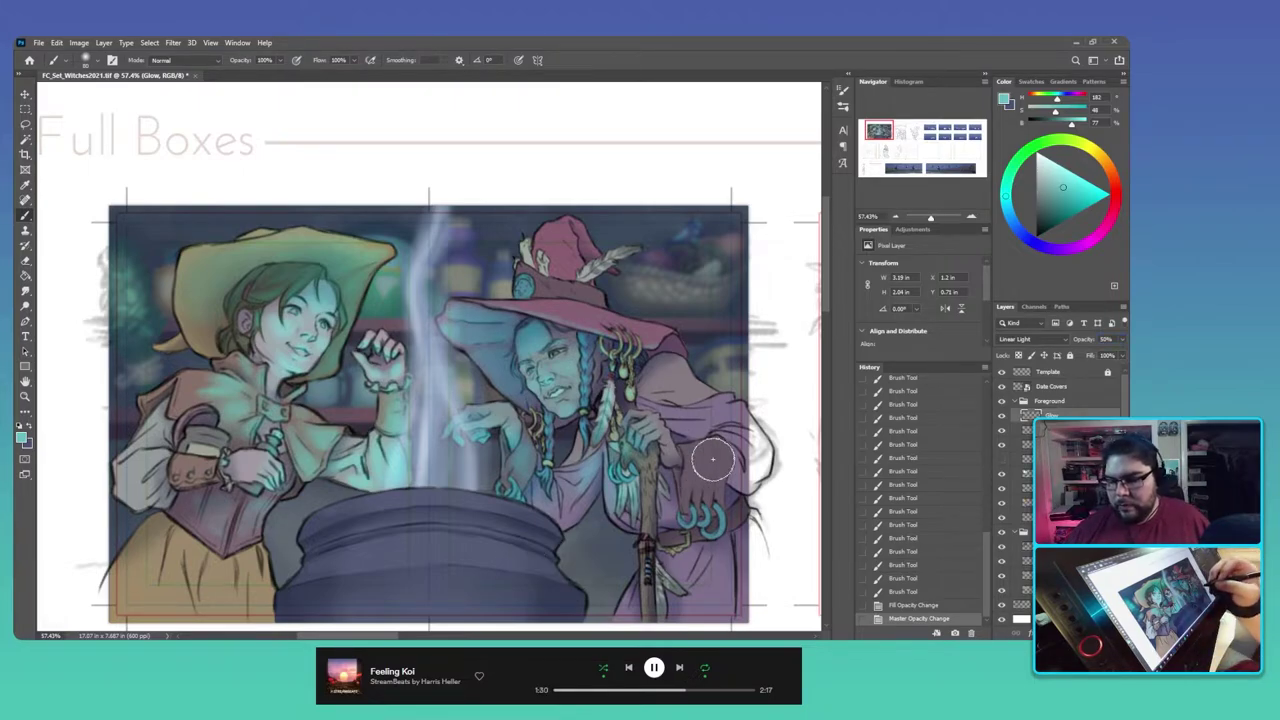
Step: Hide the Template layer and the rough sketch layer above the background so only the painted artwork is shown
scroll(717, 445, "down", 2)
scroll(717, 445, "up", 3)
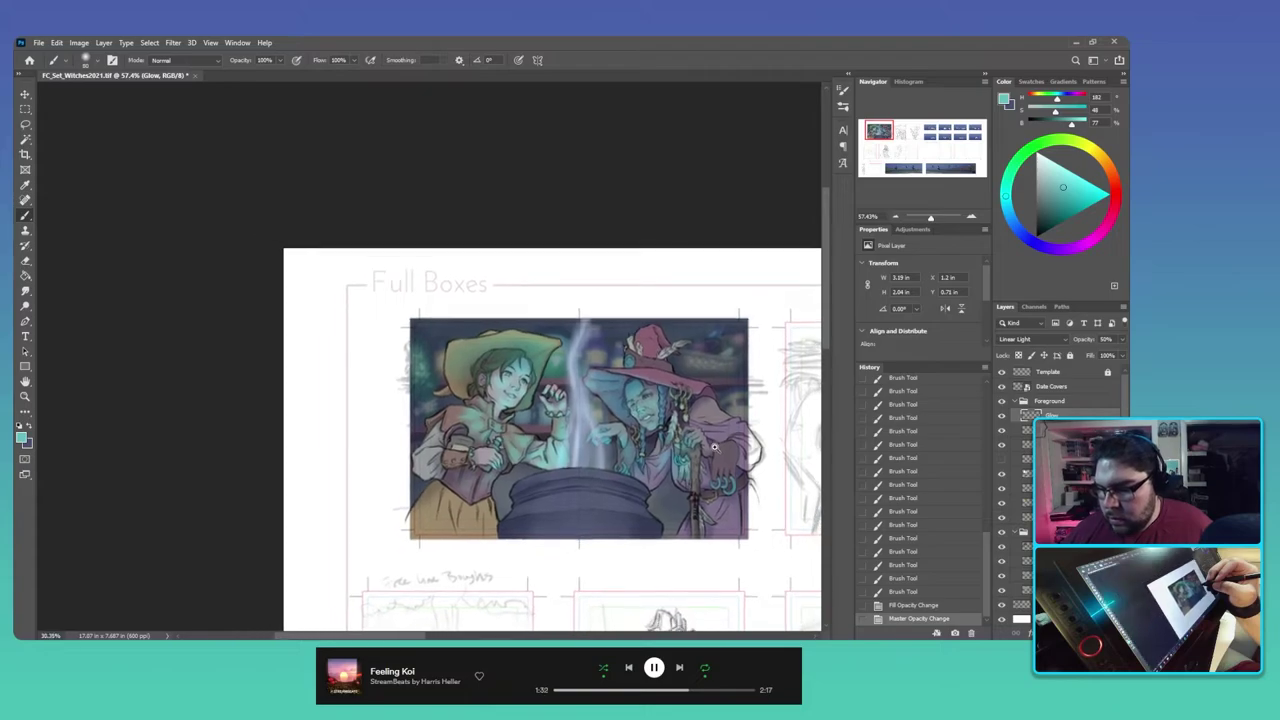
scroll(738, 450, "down", 2)
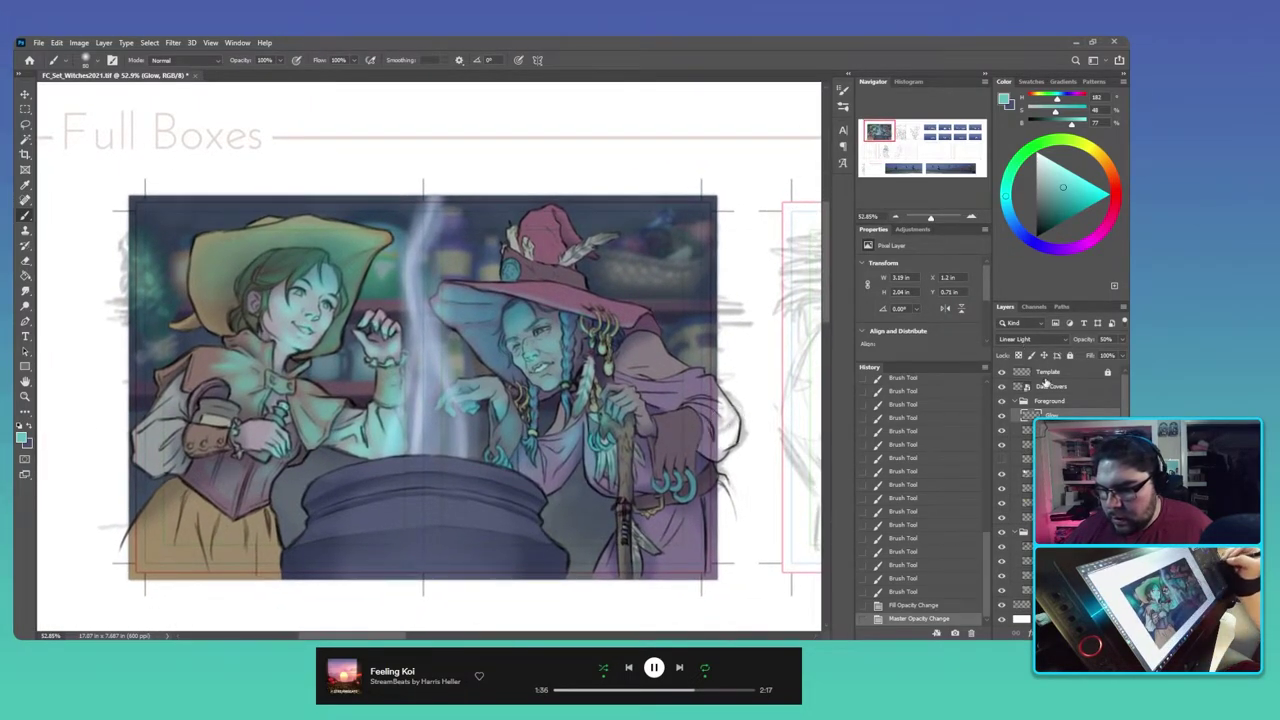
left_click(1002, 372)
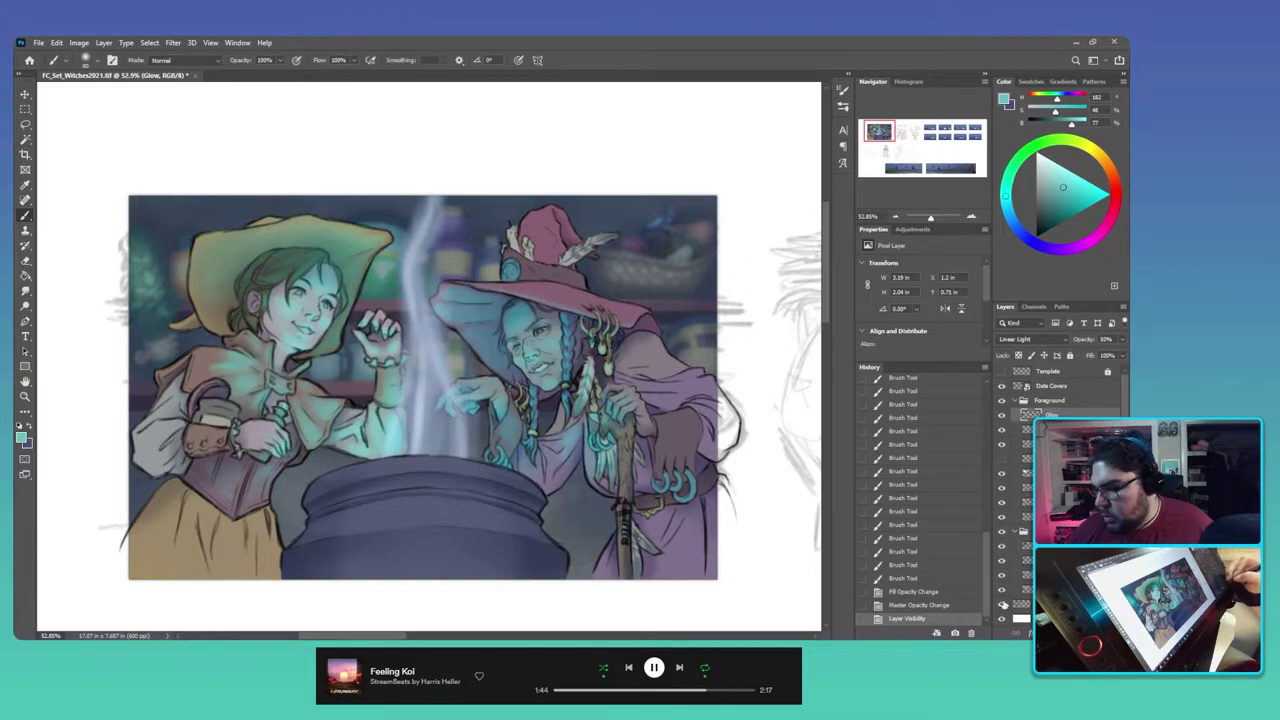
left_click(1003, 618)
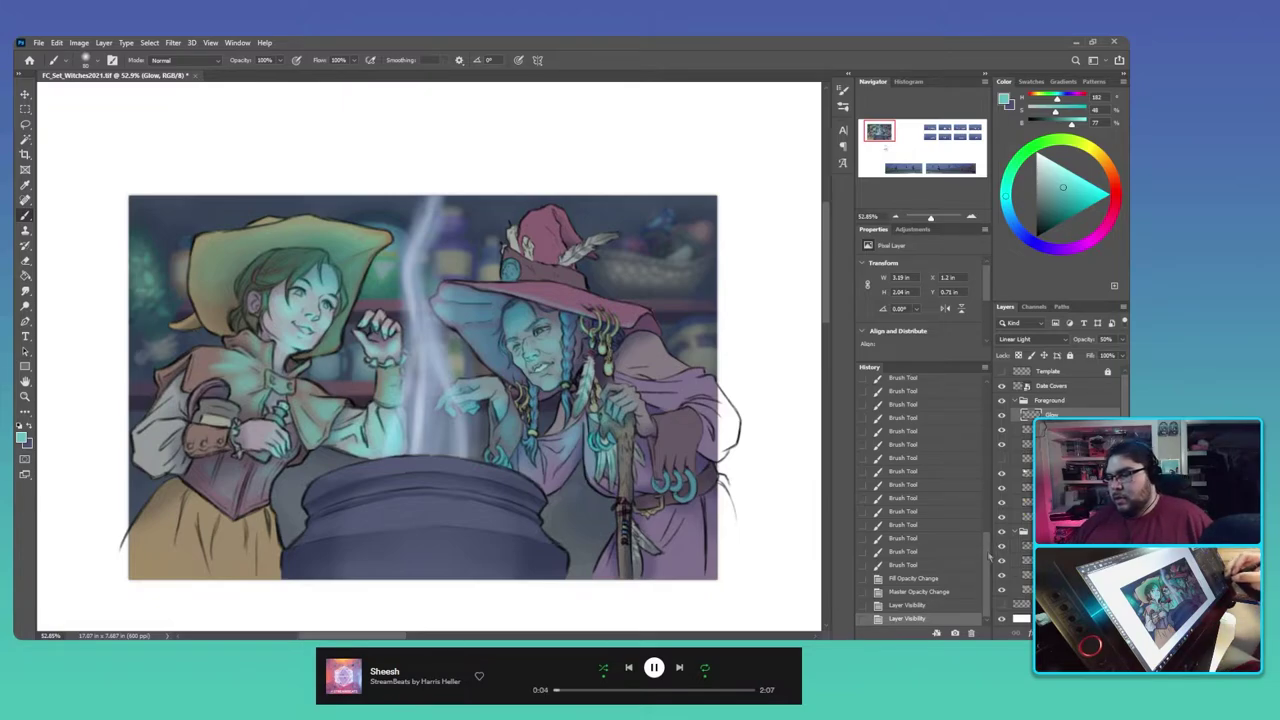
left_click_drag(987, 550, 997, 367)
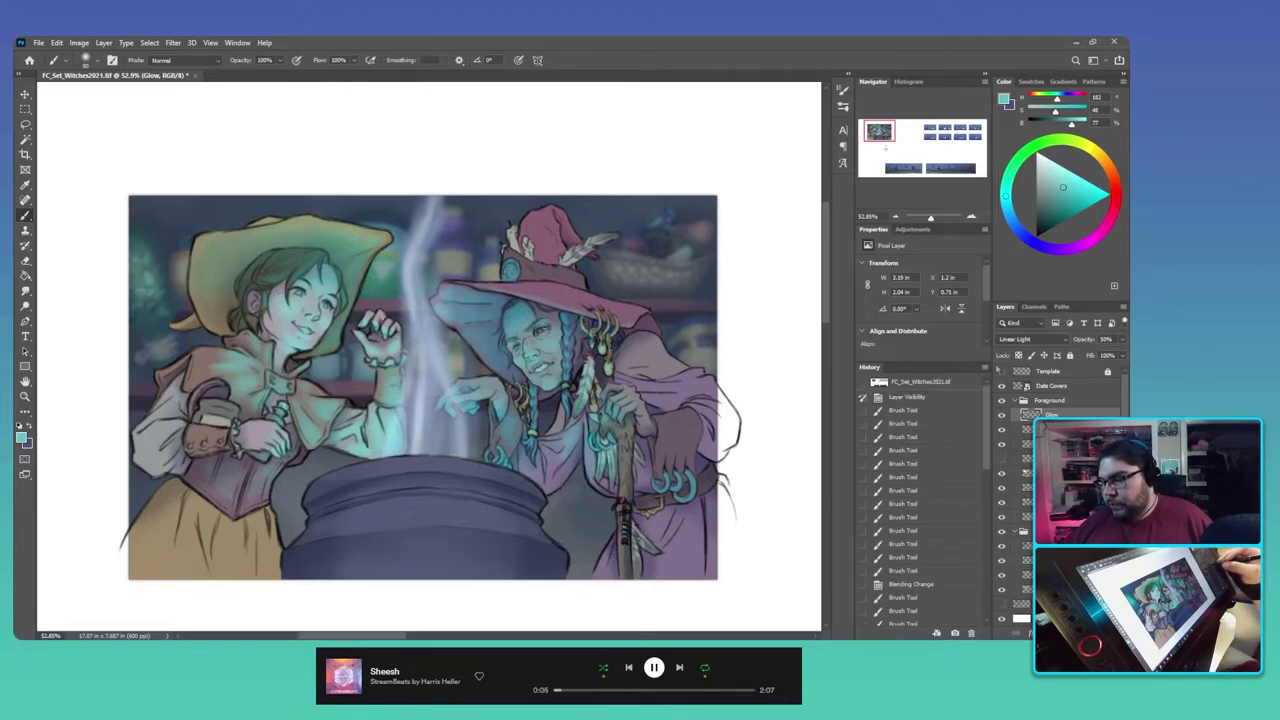
Step: Compare the illustration's originally opened state with its latest painted state in the document history
left_click(920, 384)
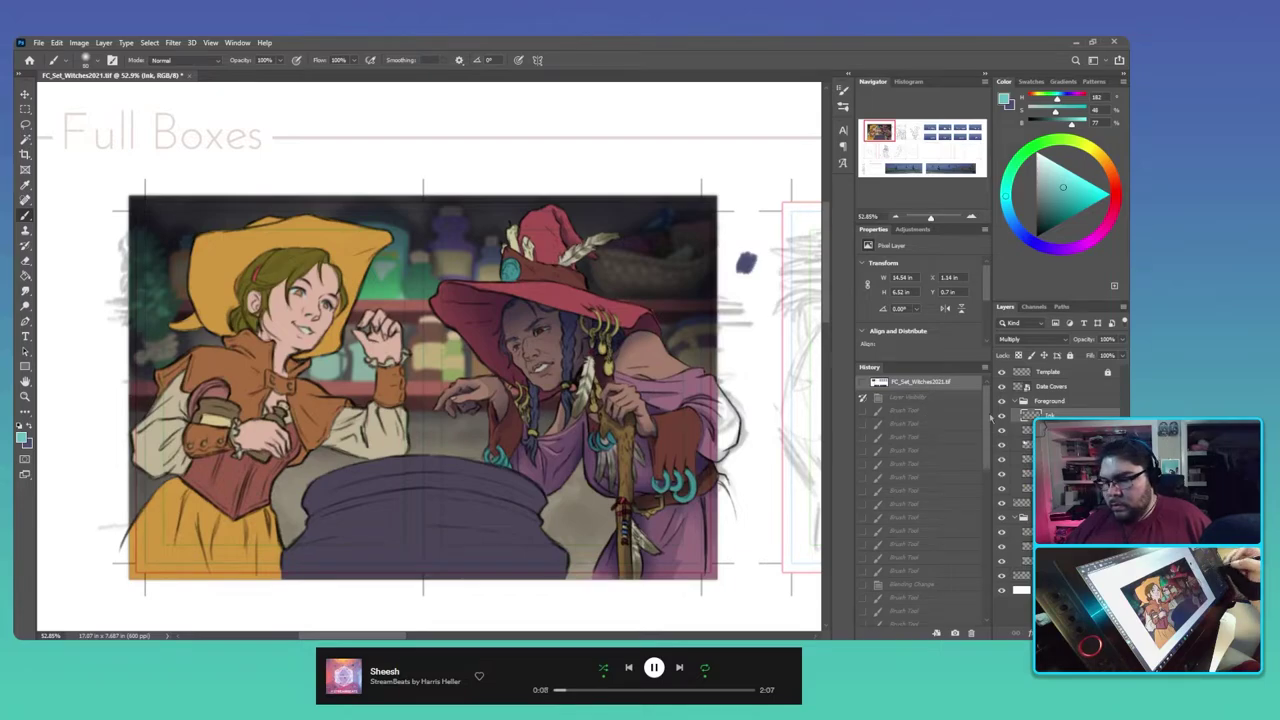
left_click_drag(988, 416, 987, 610)
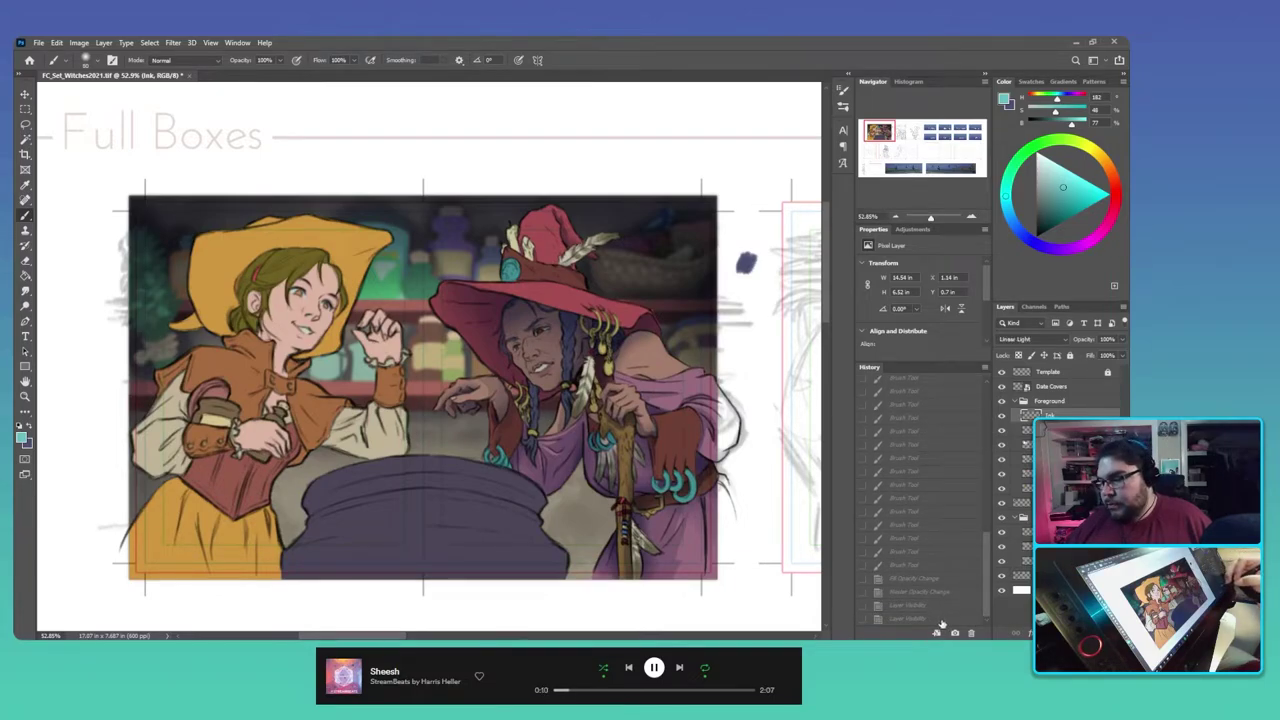
left_click(934, 618)
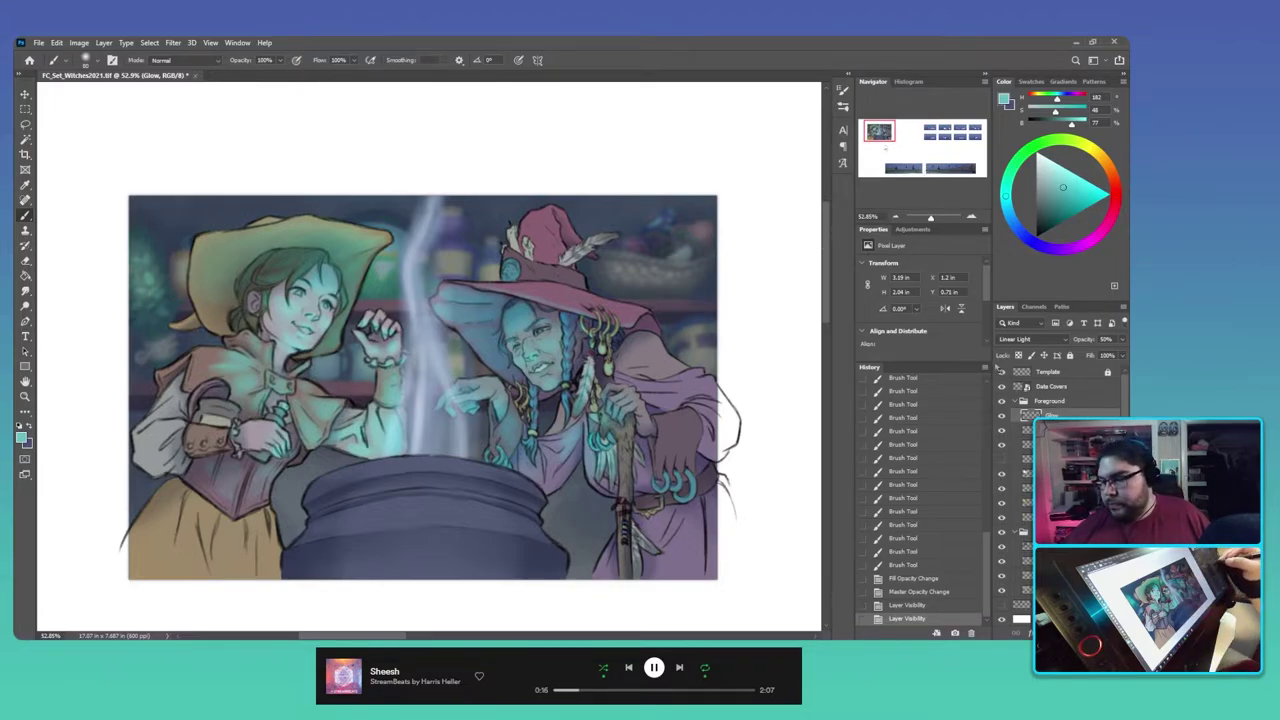
Step: Show the Template layer again and save the document
left_click(1001, 372)
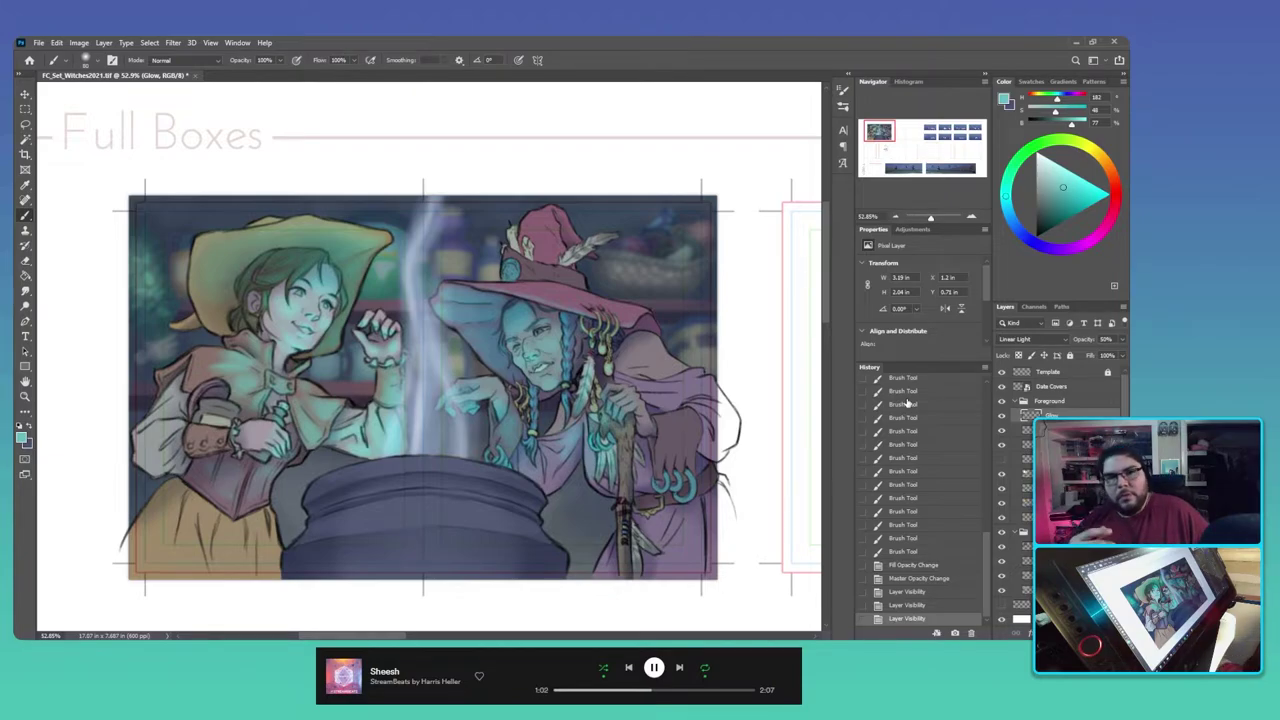
key("ctrl+s")
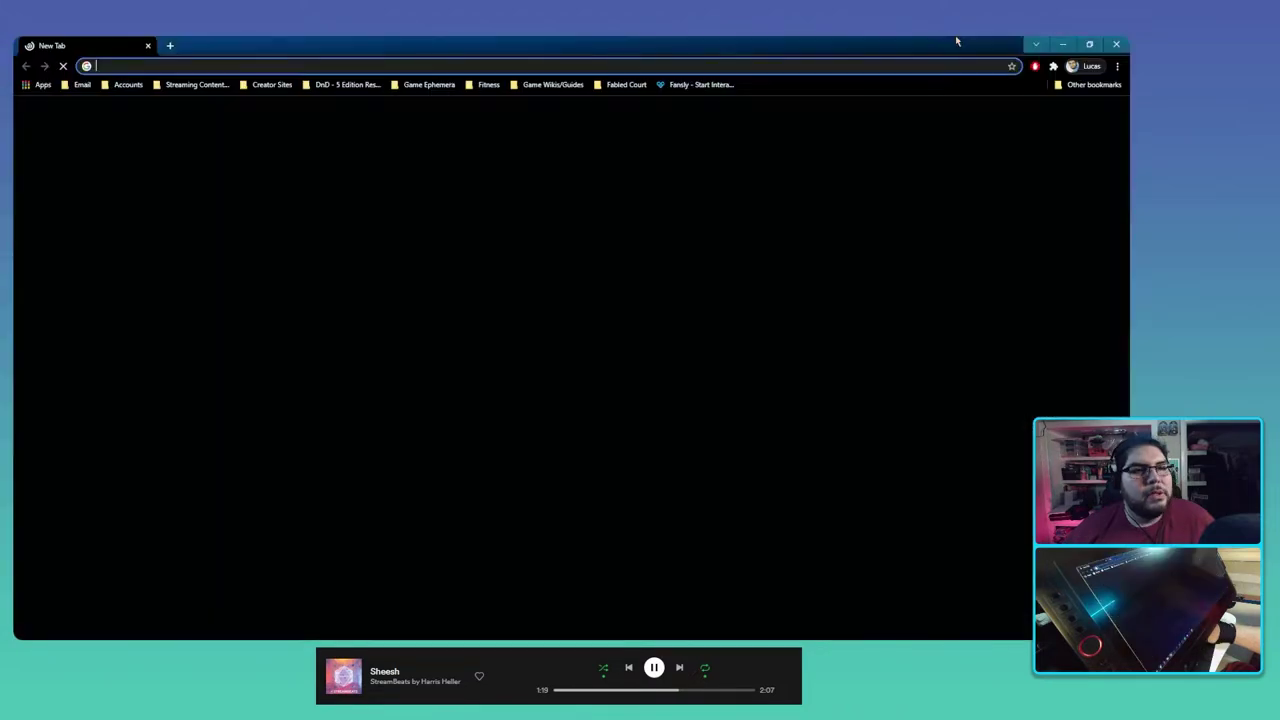
left_click_drag(955, 38, 14, 144)
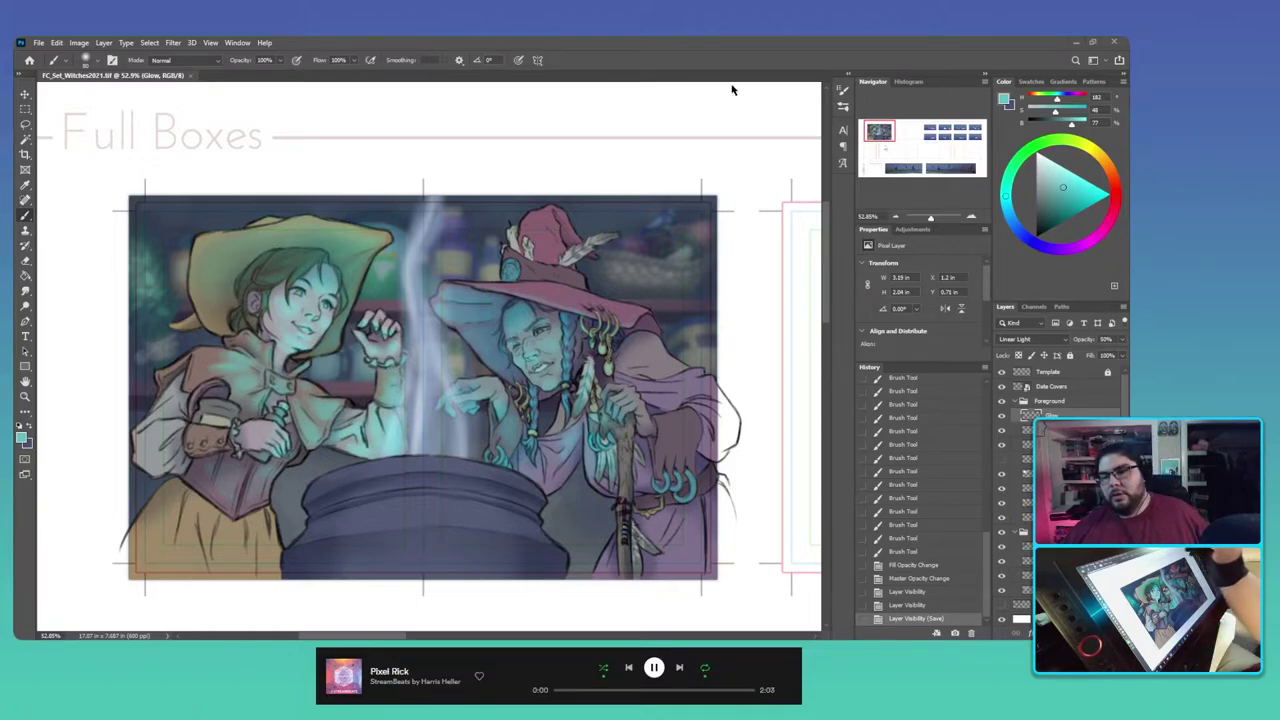
Step: Set the Ambient layer's blending mode to Normal
left_click(928, 154)
left_click_drag(600, 351, 552, 355)
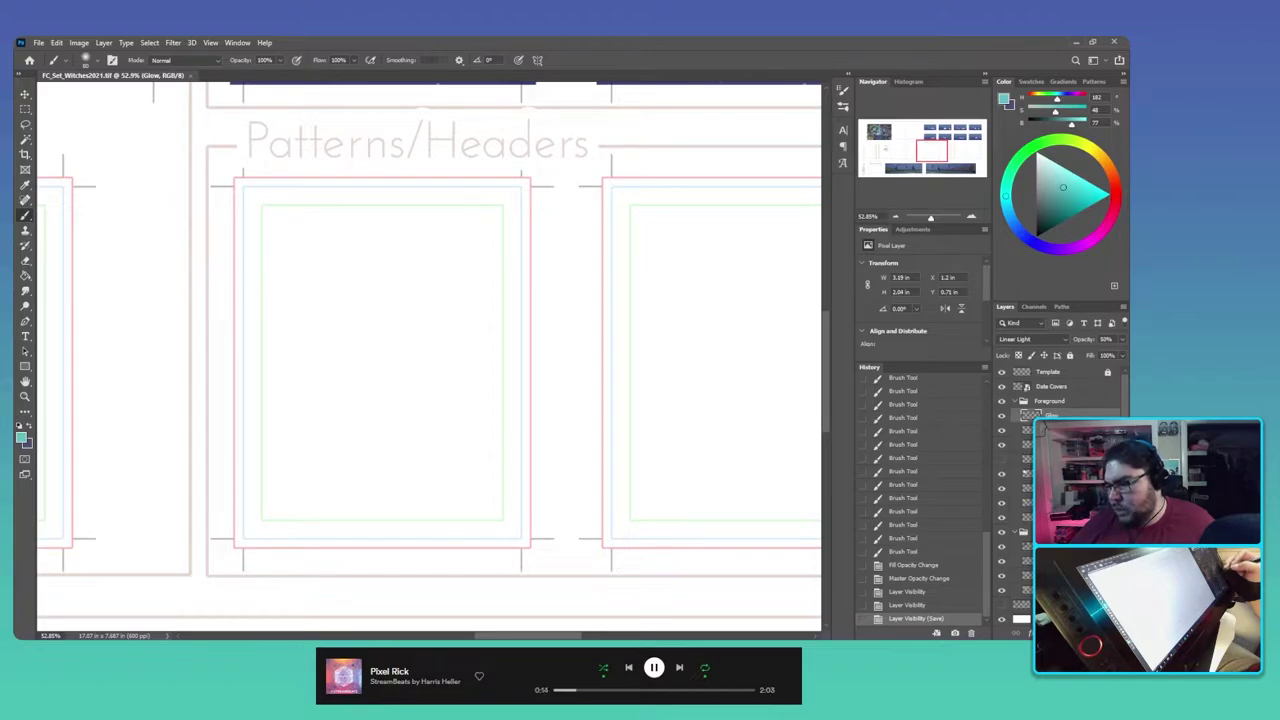
left_click(1026, 473)
left_click(1041, 341)
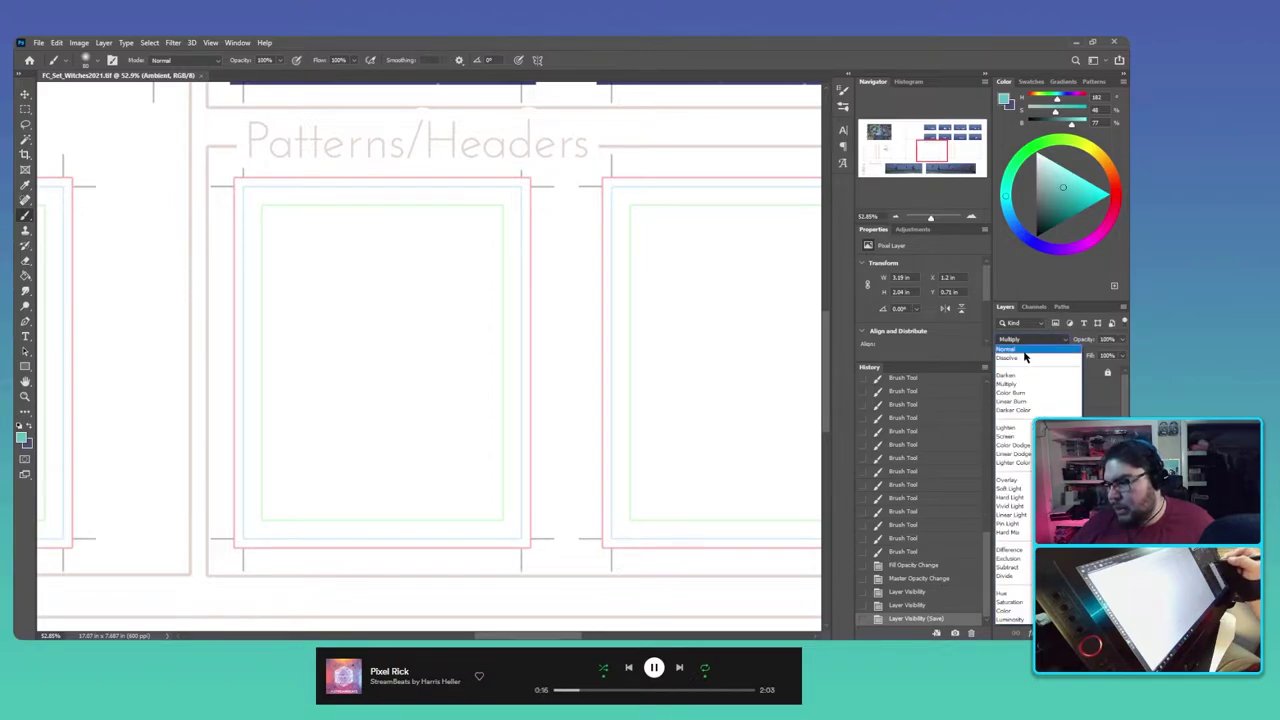
left_click(1035, 345)
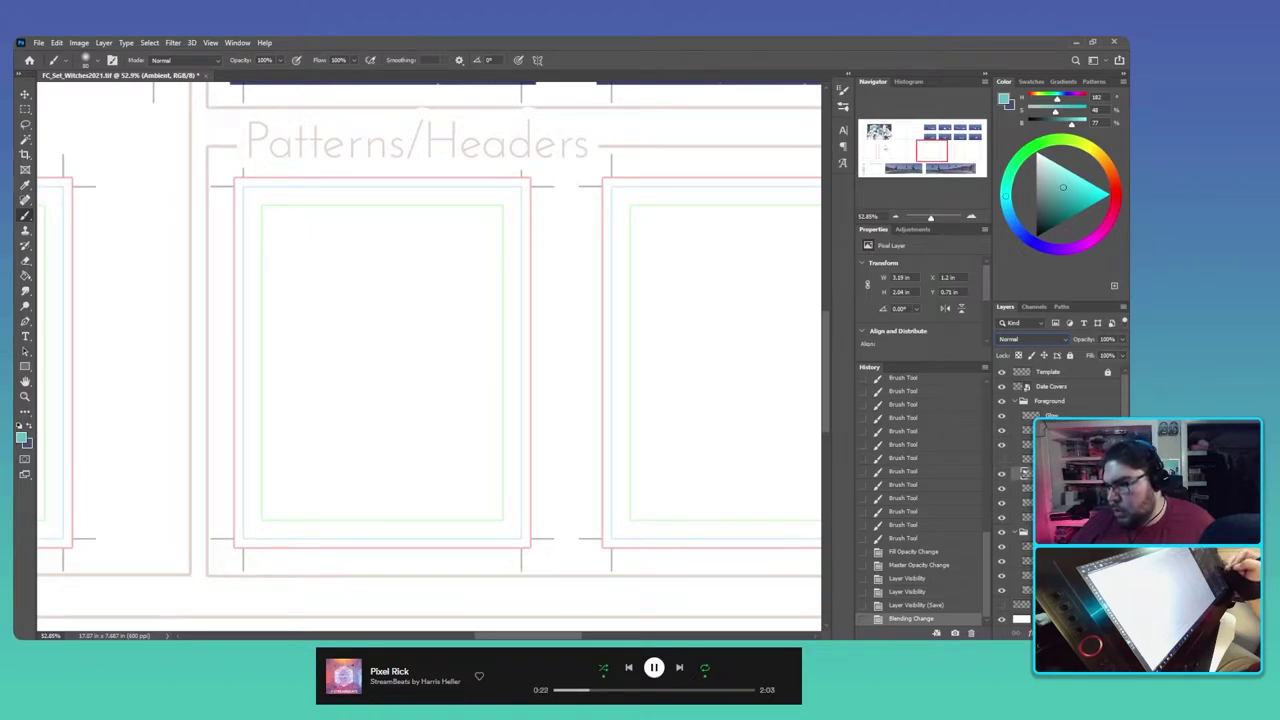
Step: On the Flats layer, make a rectangular selection of about 1.69 by 2.1 in around the first Patterns/Headers box
left_click(1018, 503)
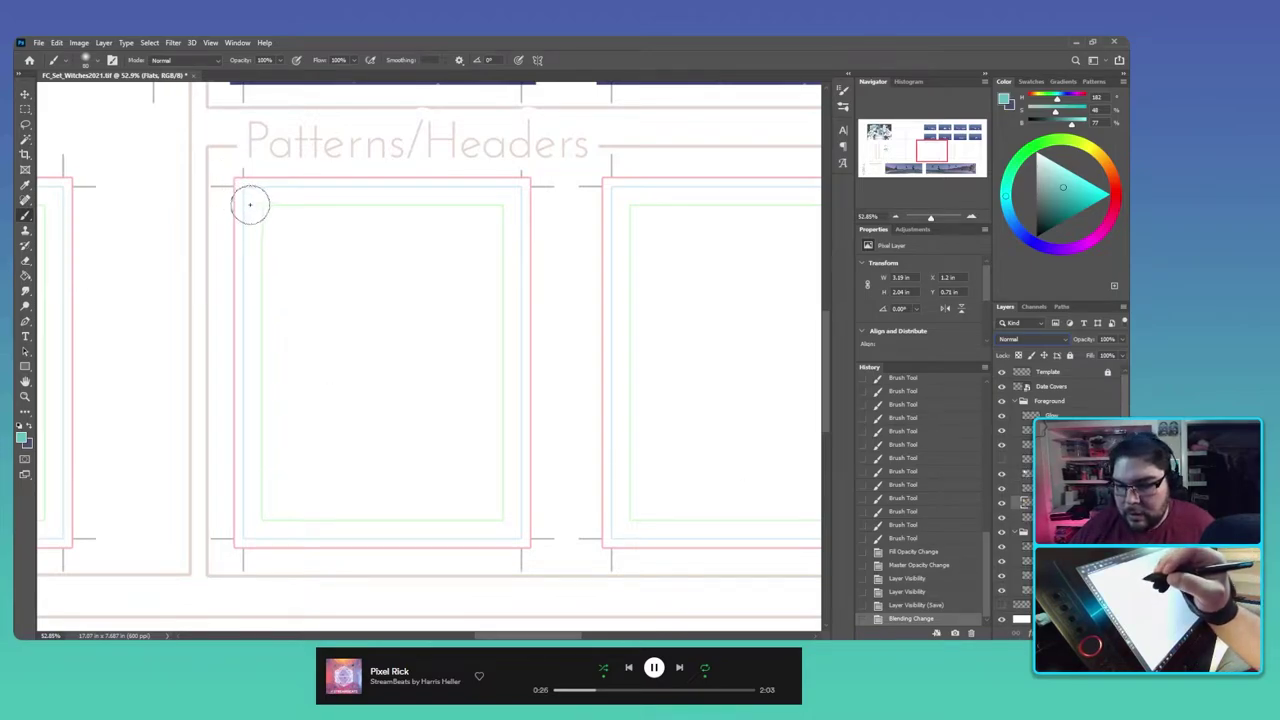
mouse_move(297, 251)
left_mouse_down()
mouse_move(306, 269)
mouse_move(274, 251)
left_mouse_up()
key("m")
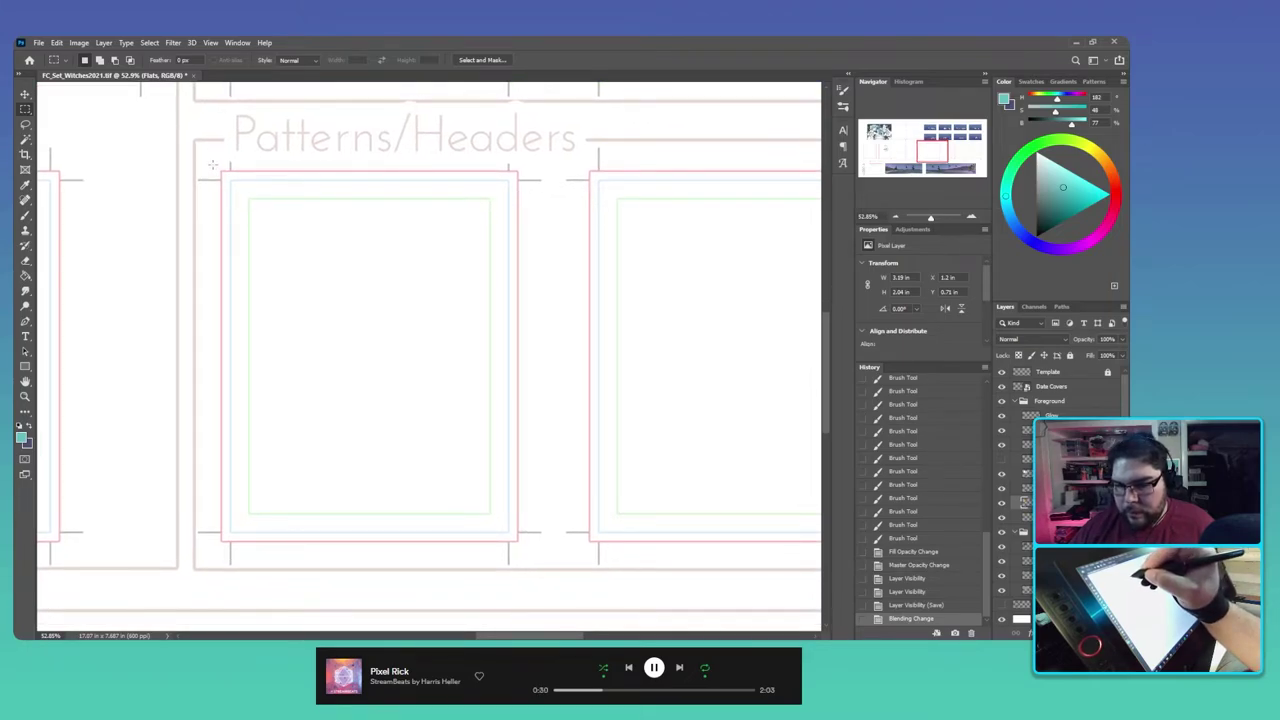
left_click_drag(212, 165, 524, 550)
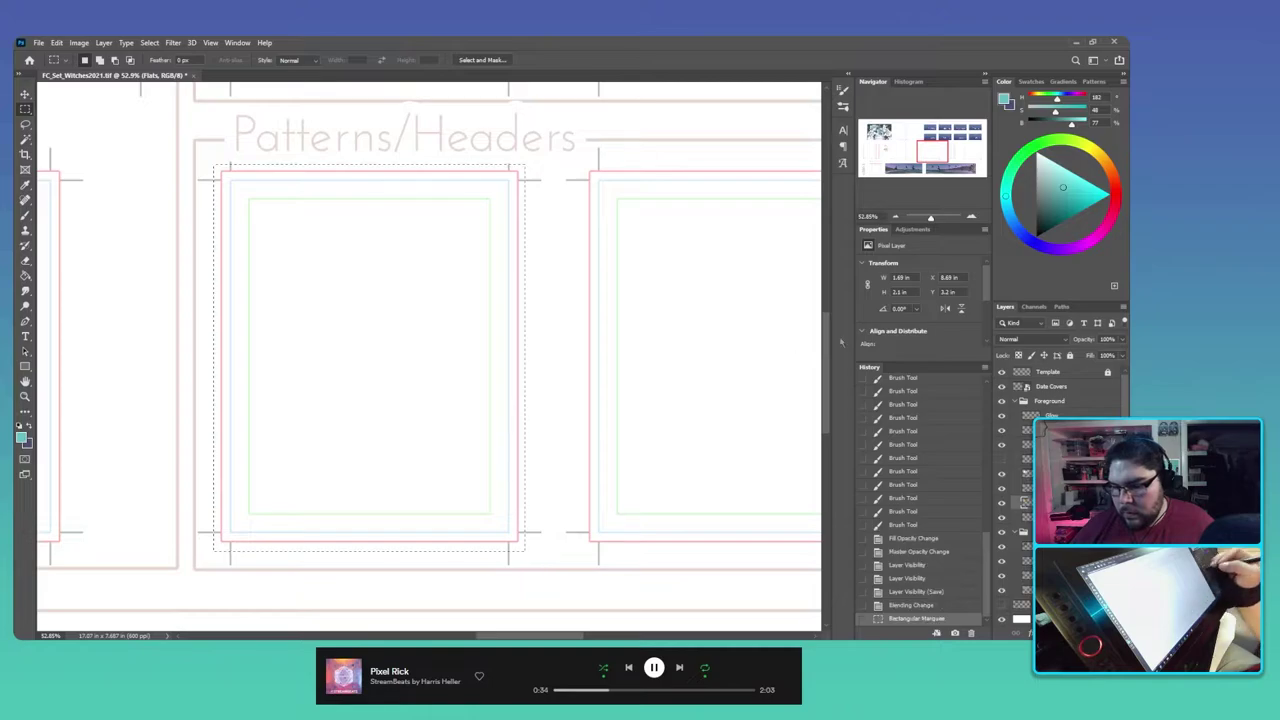
Step: Sample the blue at the top of the lake panorama's sky and the lavender sky above the cliffs as painting colours
left_click_drag(943, 158, 939, 169)
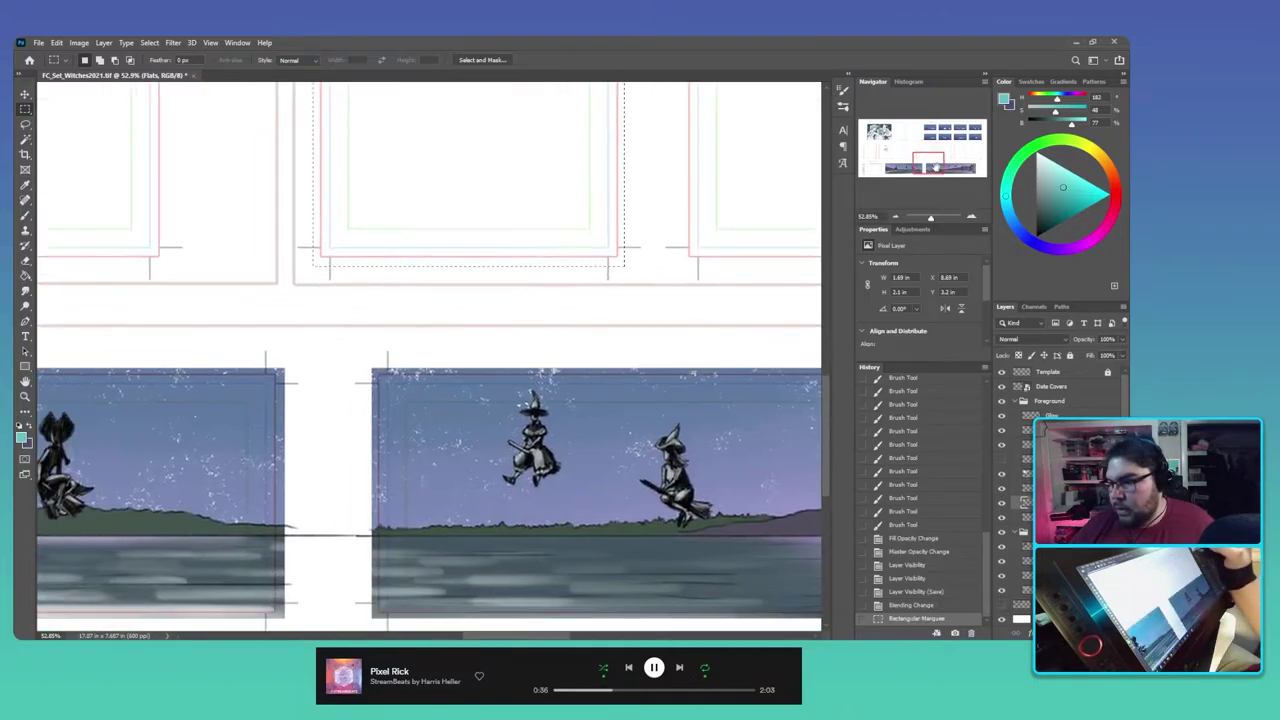
key("b")
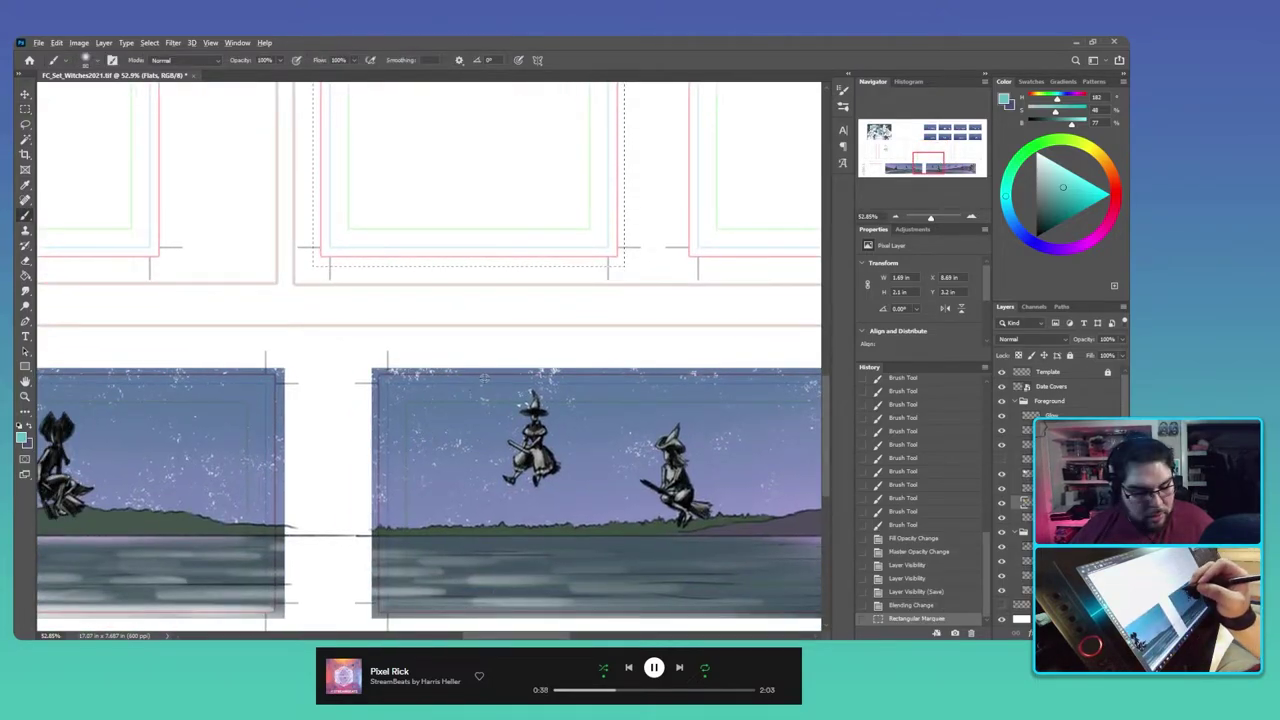
left_click(482, 368, "alt")
left_click_drag(923, 167, 981, 169)
left_click(543, 300, "alt")
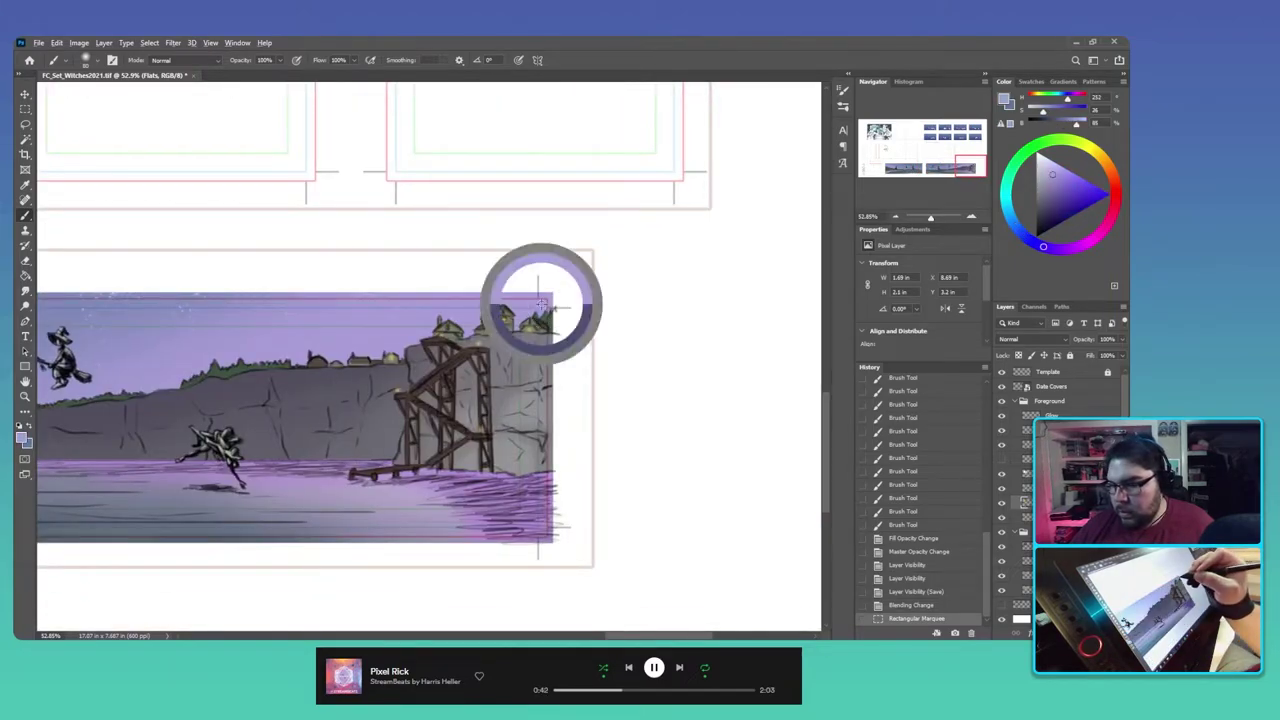
Step: Try a lavender fill in the selected Patterns/Headers box and refill it with the sampled blue
left_click(931, 152)
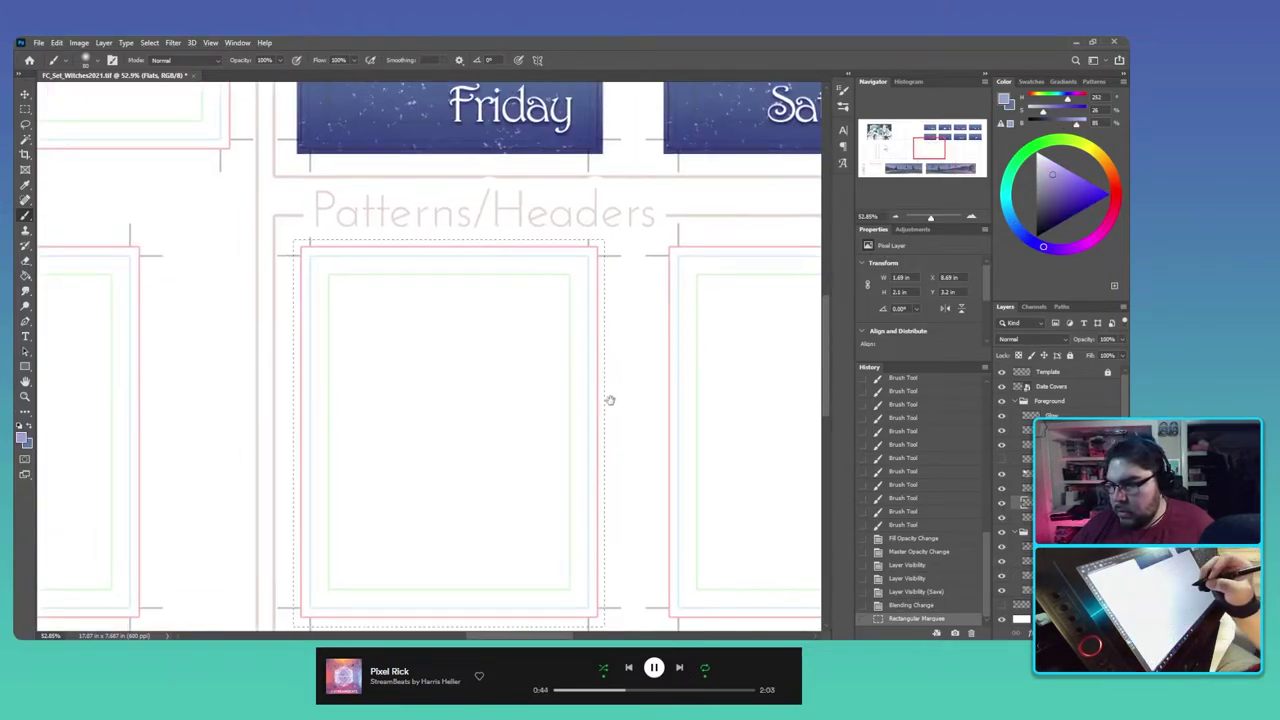
left_click_drag(609, 397, 566, 309)
key("g")
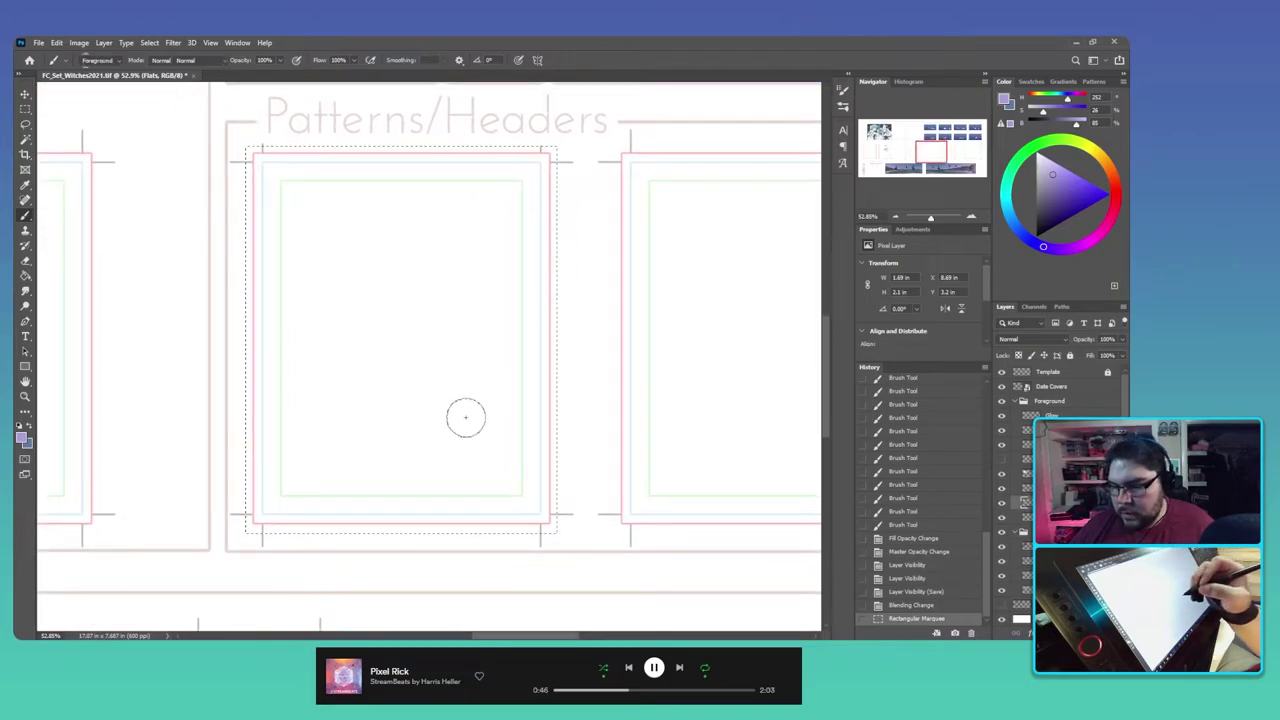
left_click(465, 387)
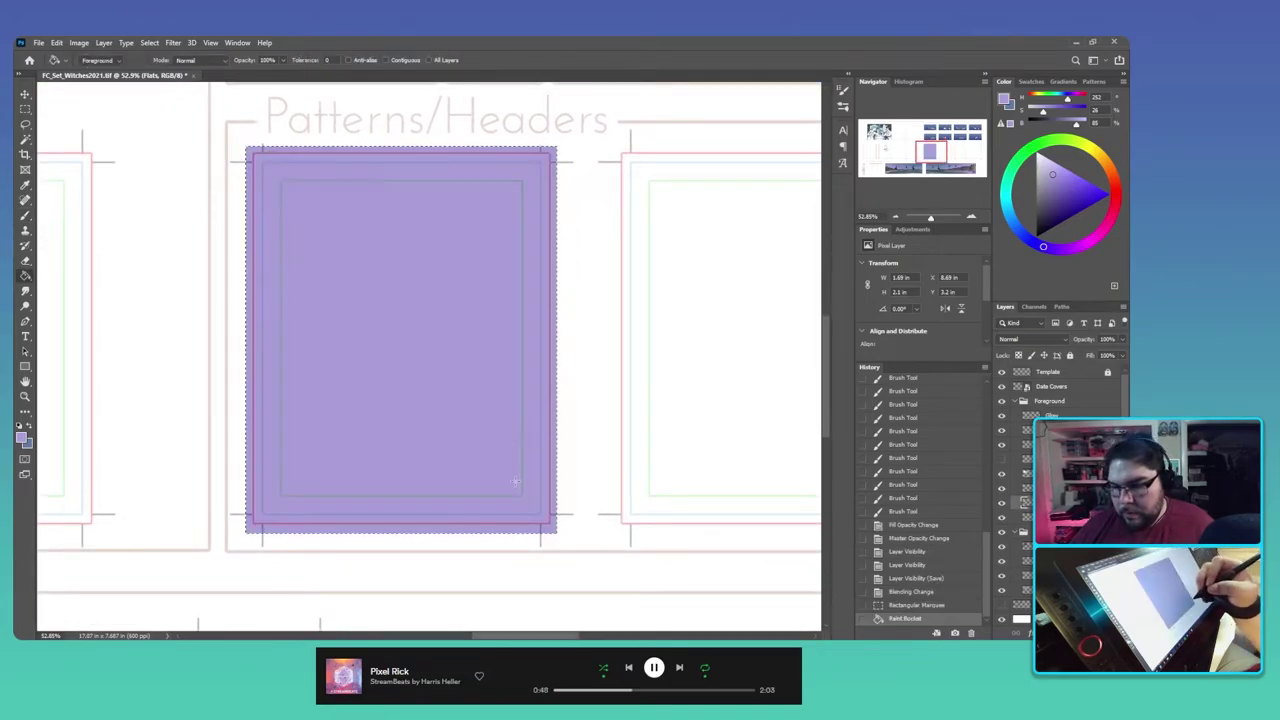
left_click(510, 494, "alt")
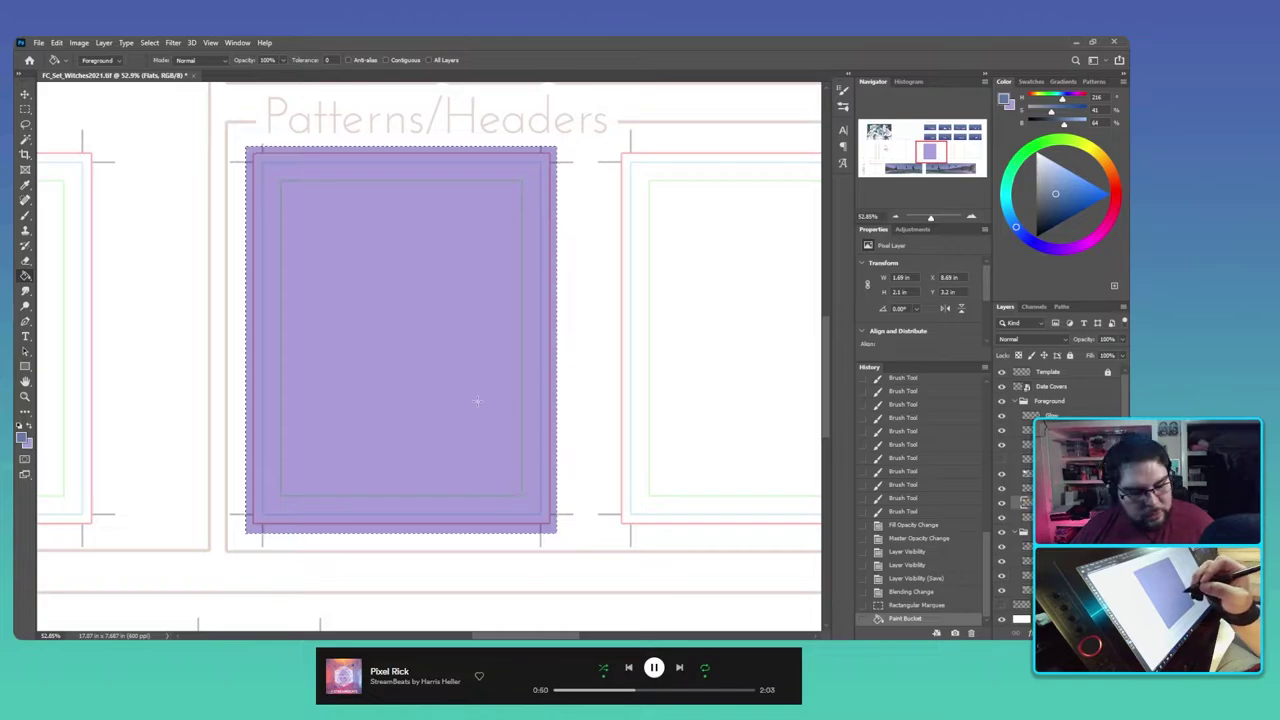
left_click(489, 430)
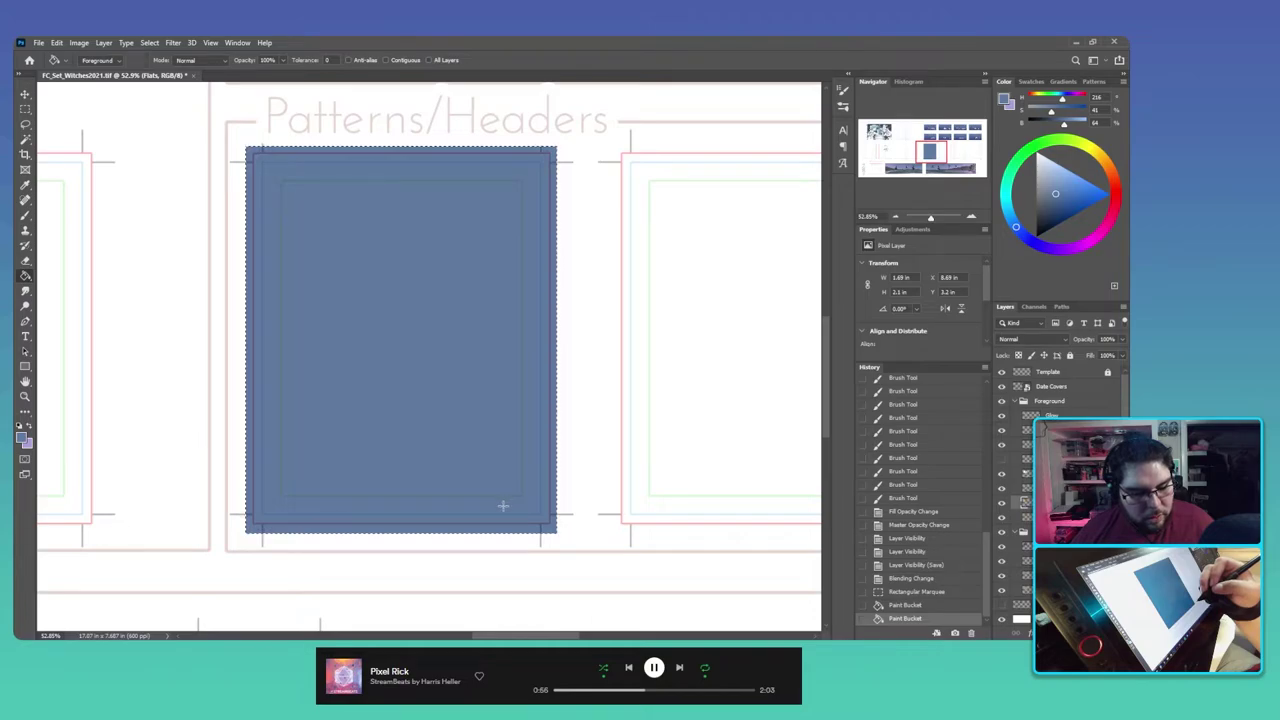
Step: Select the Ambient layer and enlarge the soft brush until it is wider than the blue box, with lavender as the painting colour
key("b")
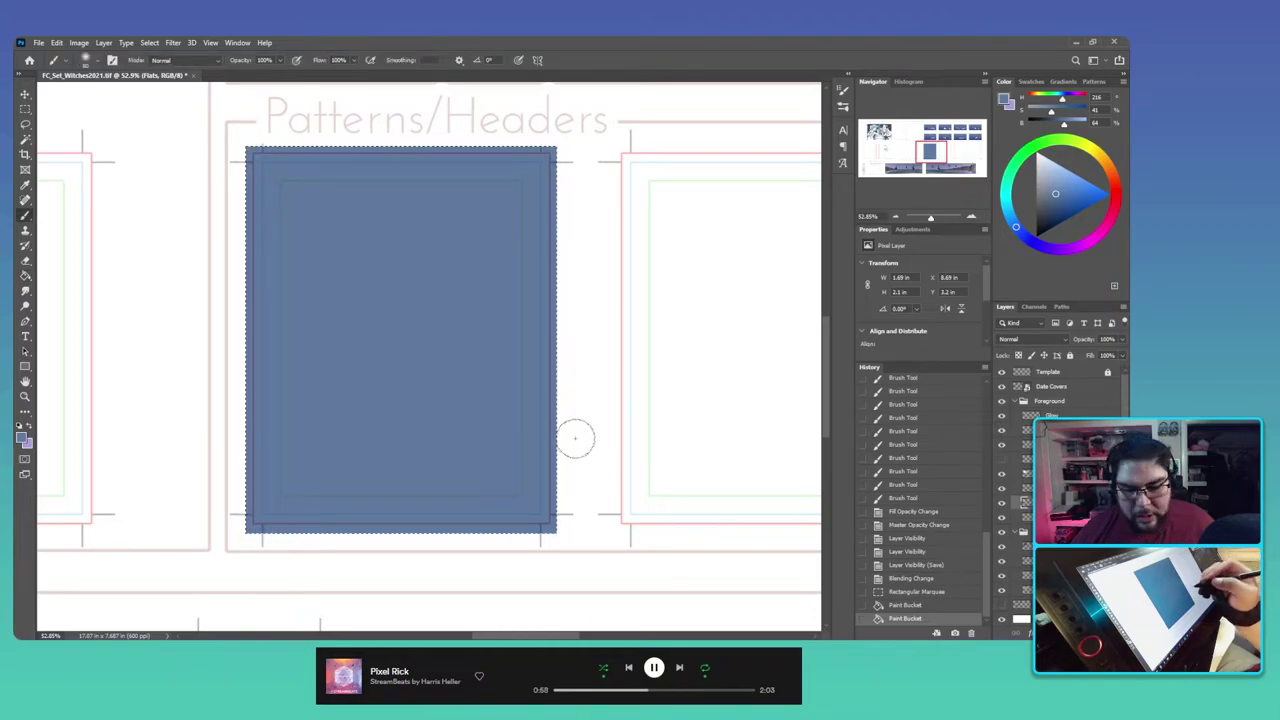
left_click(1050, 473)
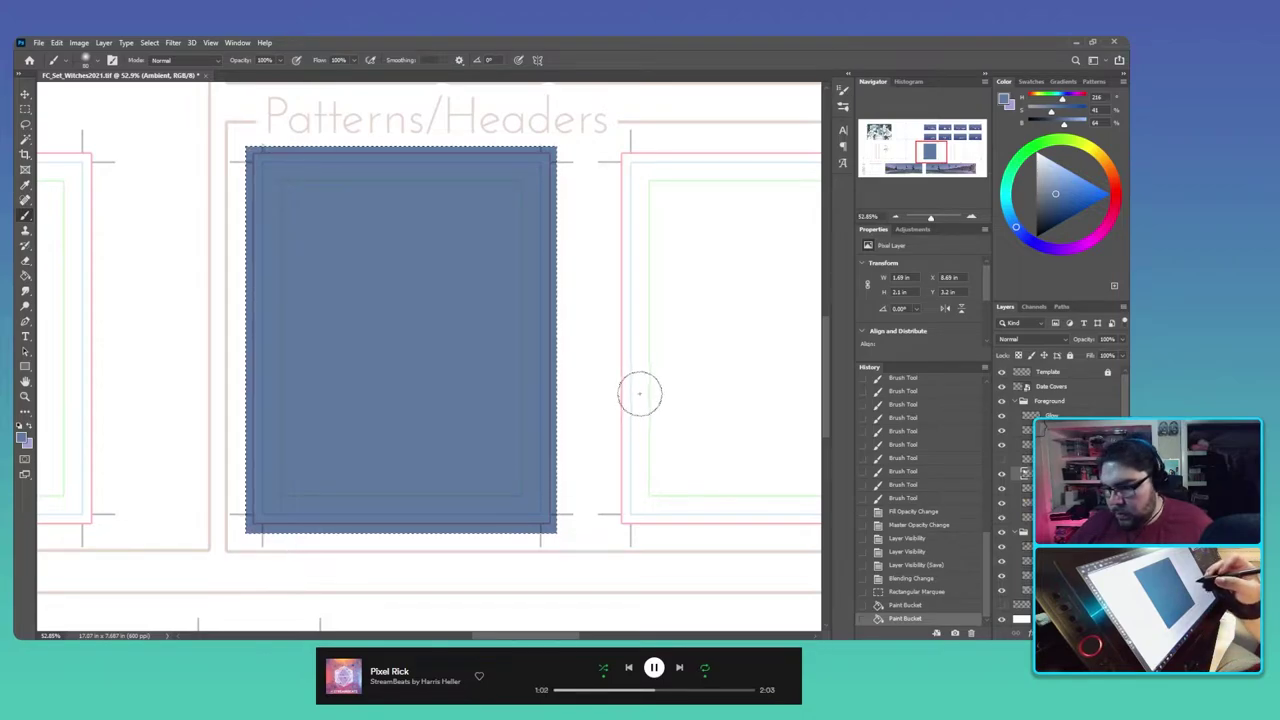
key("bracketright")
key("bracketright")
key("bracketright")
key("bracketright")
key("bracketright")
key("bracketright")
key("bracketright")
key("bracketright")
key("bracketright")
key("bracketright")
key("bracketright")
key("bracketright")
key("bracketright")
key("bracketright")
key("bracketright")
key("bracketleft")
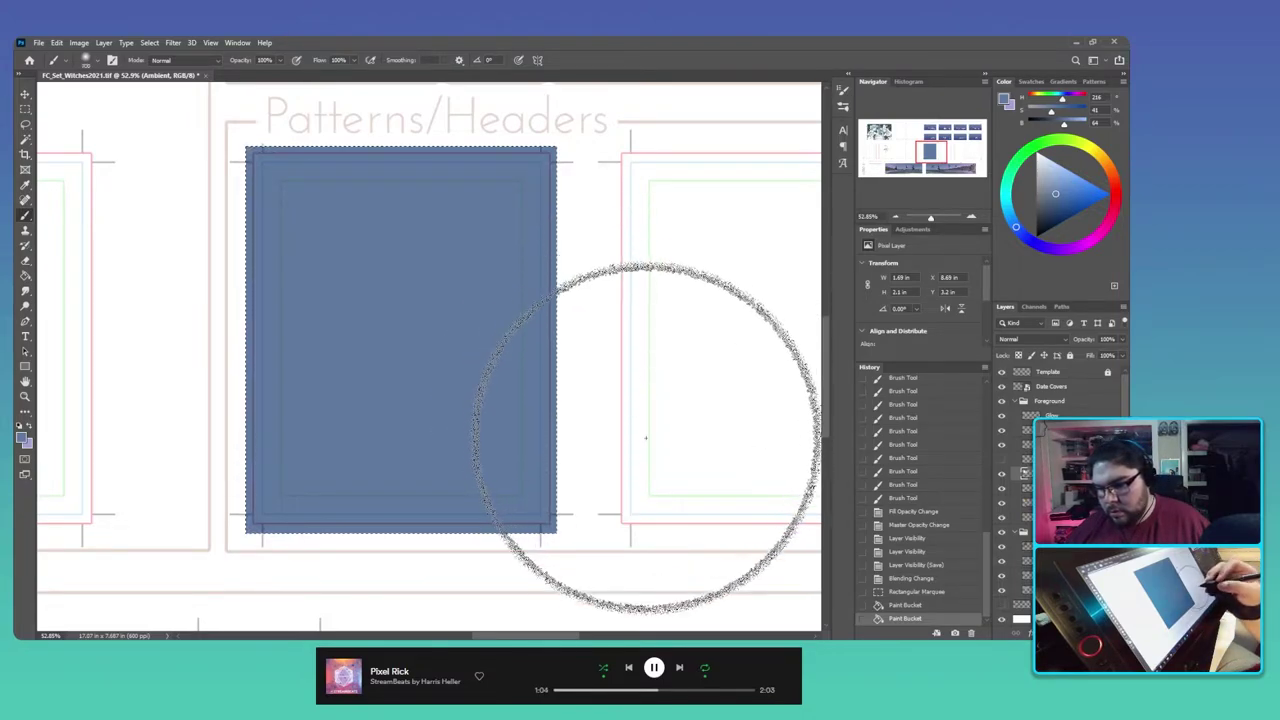
key("bracketright")
key("bracketright")
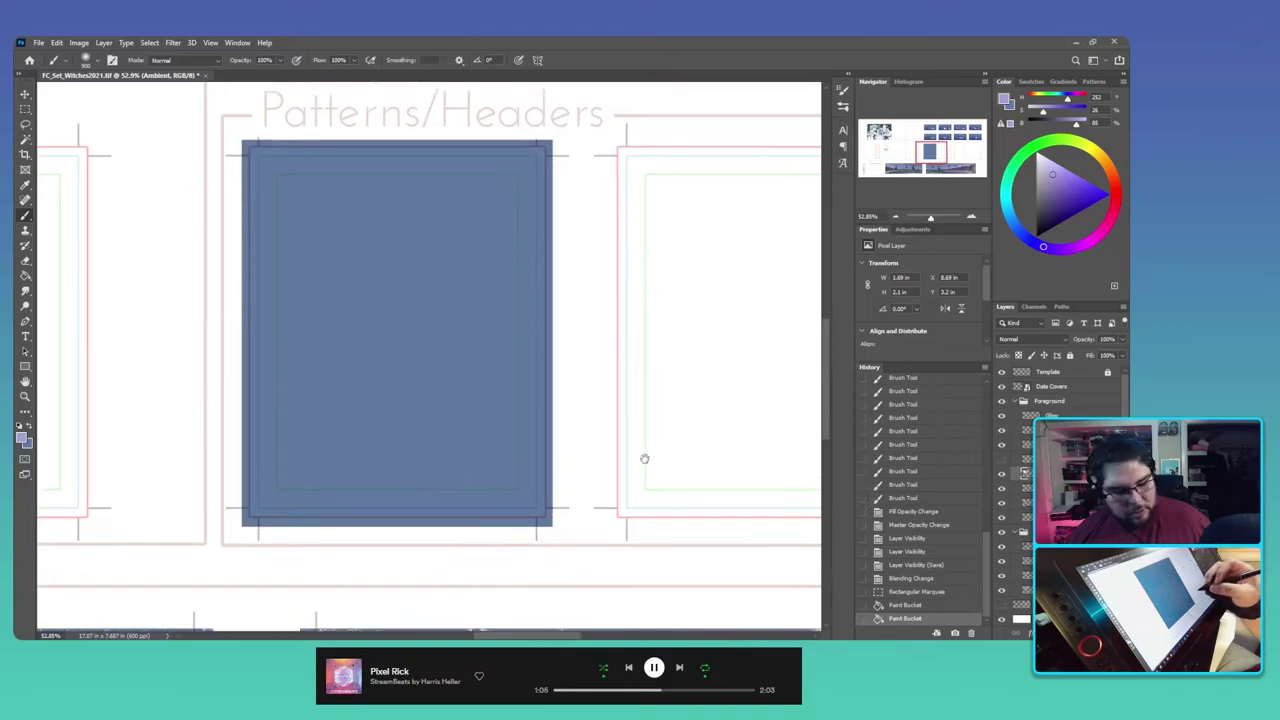
Step: Try a broad lavender stroke along the bottom of the blue box and undo it
left_click_drag(654, 477, 639, 431)
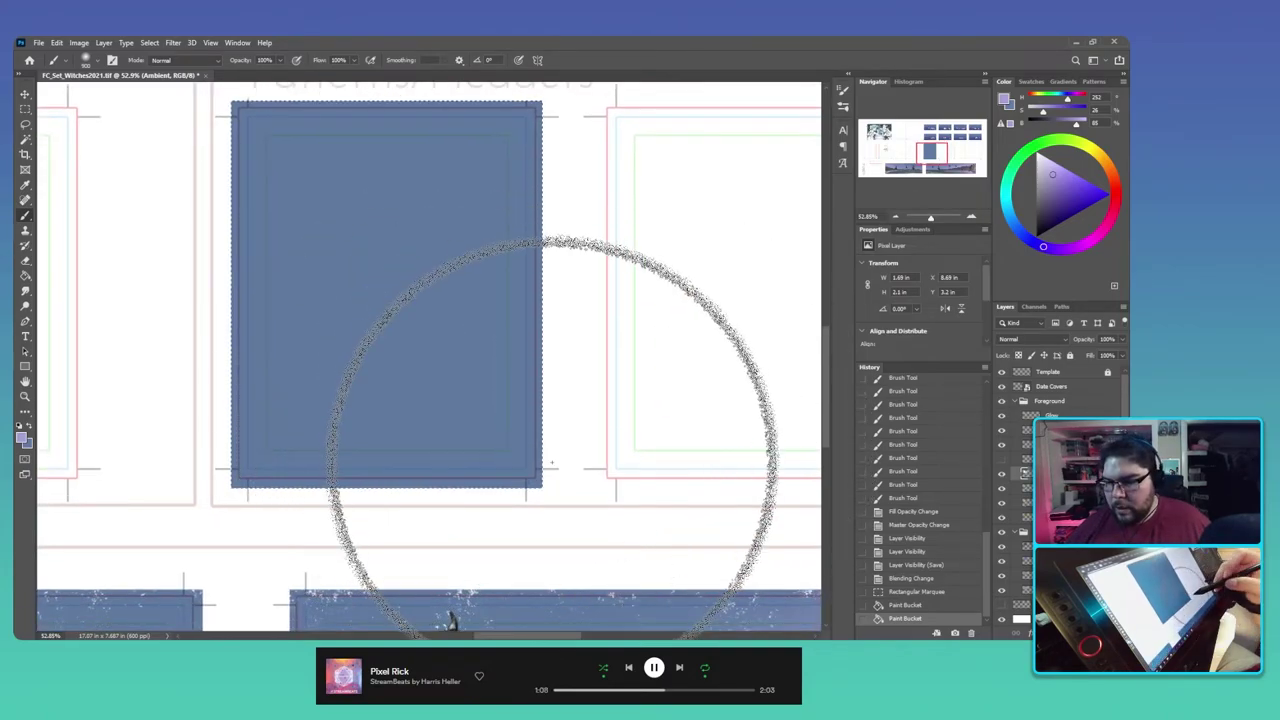
mouse_move(549, 486)
left_mouse_down()
mouse_move(563, 486)
mouse_move(357, 471)
mouse_move(490, 425)
left_mouse_up()
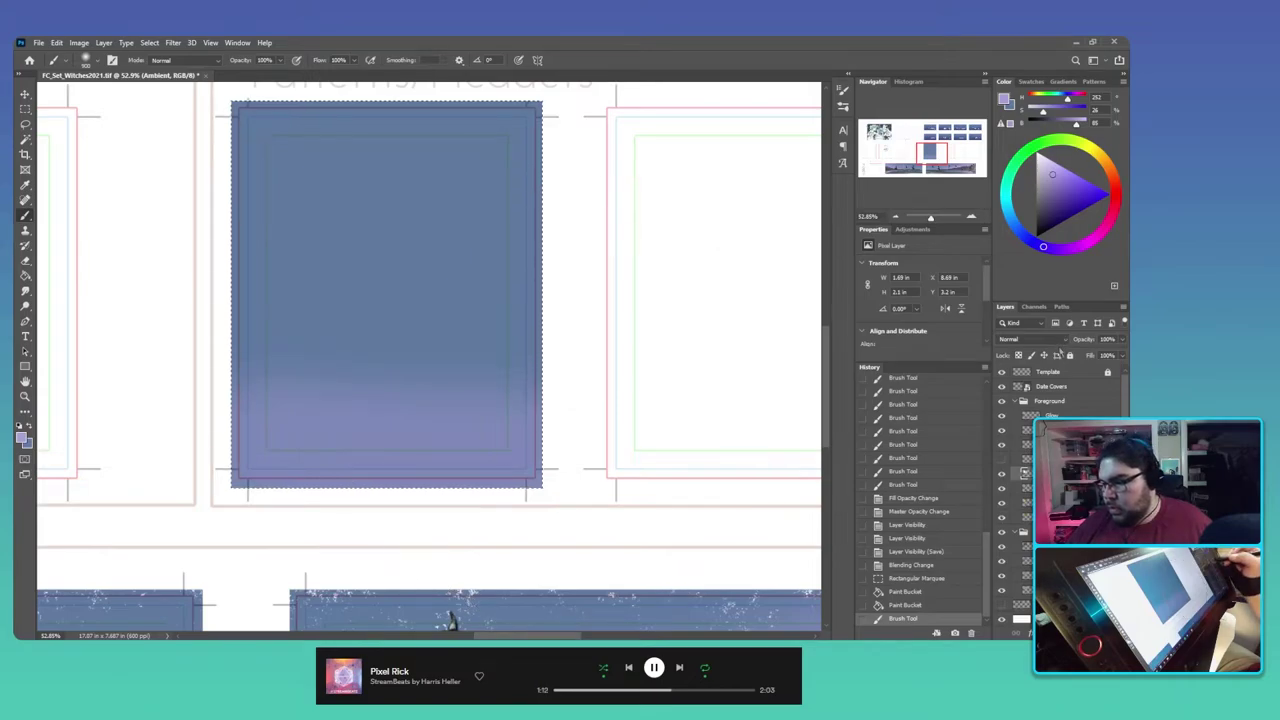
key("ctrl+z")
Step: Set the Ambient layer's blending mode to Multiply and shade the blue box's lower part with broad soft strokes
left_click(1060, 342)
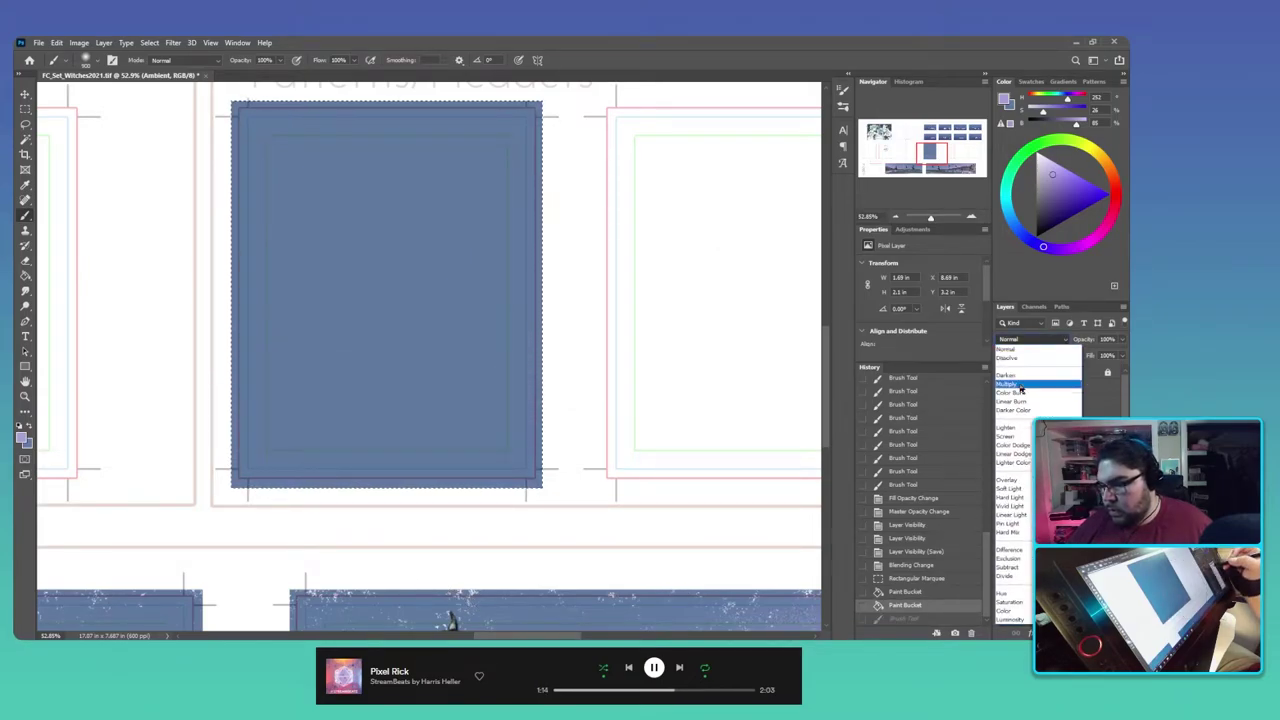
left_click(1022, 384)
mouse_move(548, 440)
left_mouse_down()
mouse_move(318, 468)
mouse_move(580, 450)
mouse_move(280, 448)
mouse_move(418, 445)
mouse_move(224, 399)
mouse_move(232, 384)
mouse_move(574, 325)
mouse_move(215, 299)
mouse_move(567, 417)
mouse_move(393, 465)
mouse_move(212, 303)
mouse_move(520, 254)
mouse_move(395, 367)
mouse_move(510, 407)
mouse_move(253, 479)
mouse_move(485, 497)
mouse_move(575, 465)
mouse_move(271, 468)
mouse_move(258, 454)
mouse_move(273, 425)
mouse_move(549, 409)
mouse_move(310, 405)
mouse_move(465, 452)
mouse_move(409, 504)
mouse_move(513, 496)
mouse_move(337, 462)
mouse_move(254, 496)
mouse_move(388, 399)
mouse_move(469, 367)
mouse_move(416, 411)
mouse_move(242, 312)
mouse_move(516, 350)
mouse_move(581, 325)
left_mouse_up()
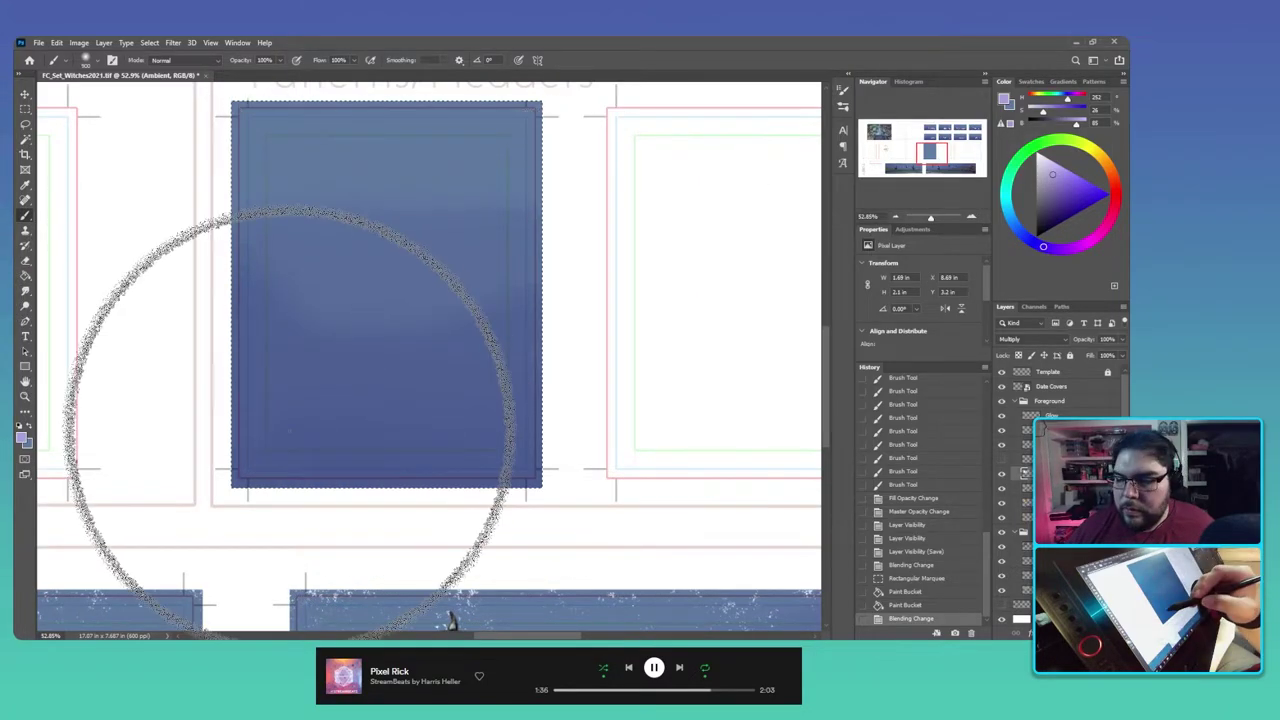
mouse_move(348, 343)
left_mouse_down()
mouse_move(503, 403)
mouse_move(409, 491)
mouse_move(526, 485)
mouse_move(352, 489)
mouse_move(514, 486)
mouse_move(557, 455)
mouse_move(229, 471)
mouse_move(520, 450)
mouse_move(329, 449)
mouse_move(506, 434)
mouse_move(536, 365)
mouse_move(354, 477)
mouse_move(407, 502)
left_mouse_up()
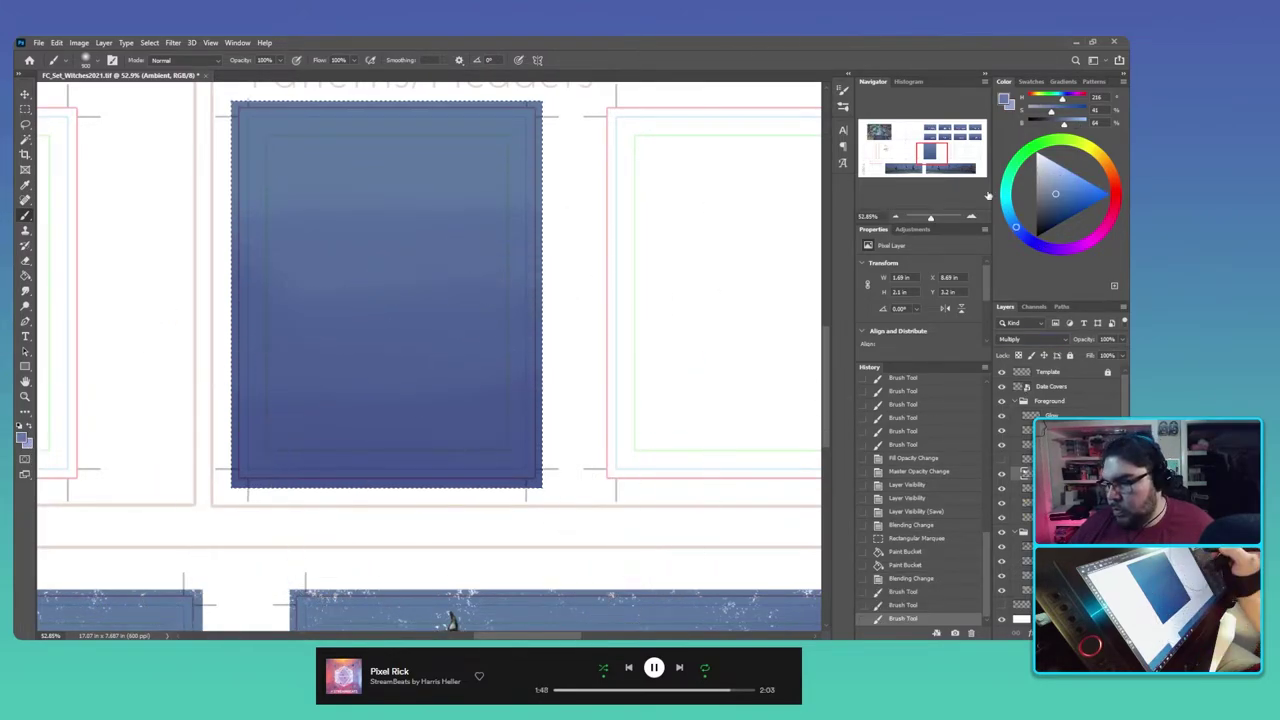
Step: Choose white and brush softly over the upper part of the blue box to lighten its gradient
left_click_drag(1048, 184, 1030, 145)
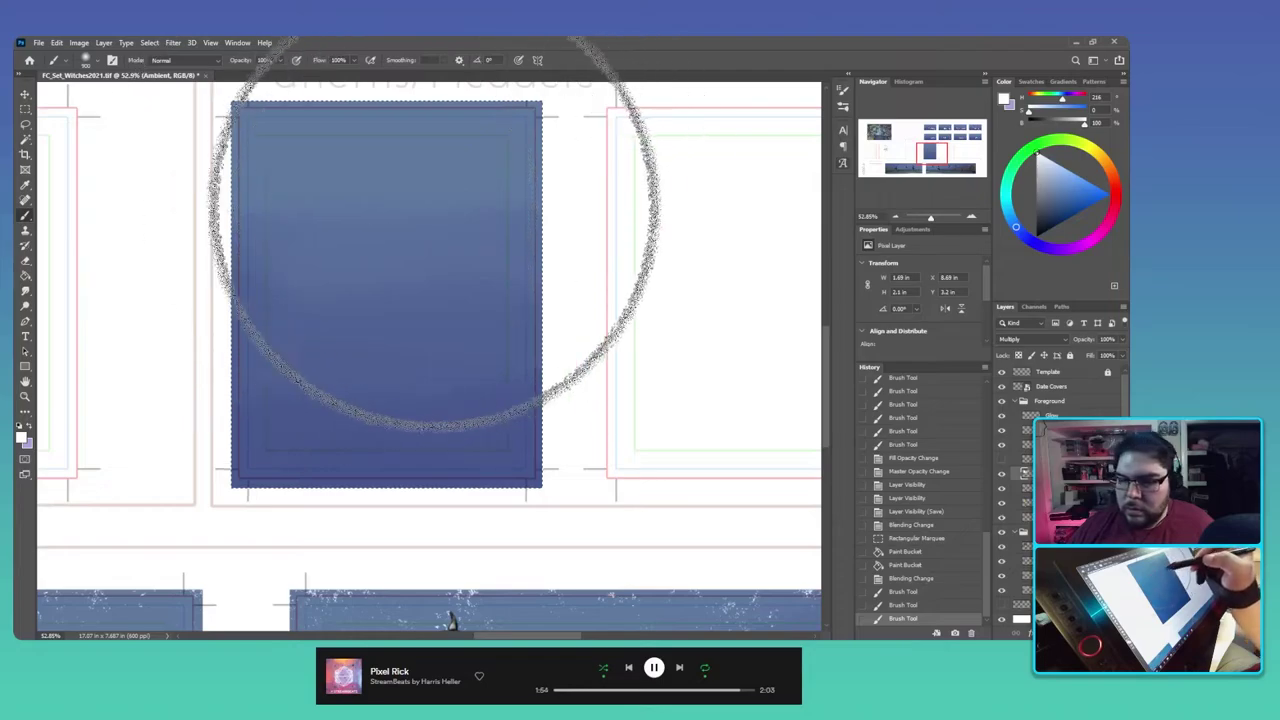
mouse_move(439, 175)
left_mouse_down()
mouse_move(321, 135)
mouse_move(499, 146)
mouse_move(342, 131)
mouse_move(396, 124)
left_mouse_up()
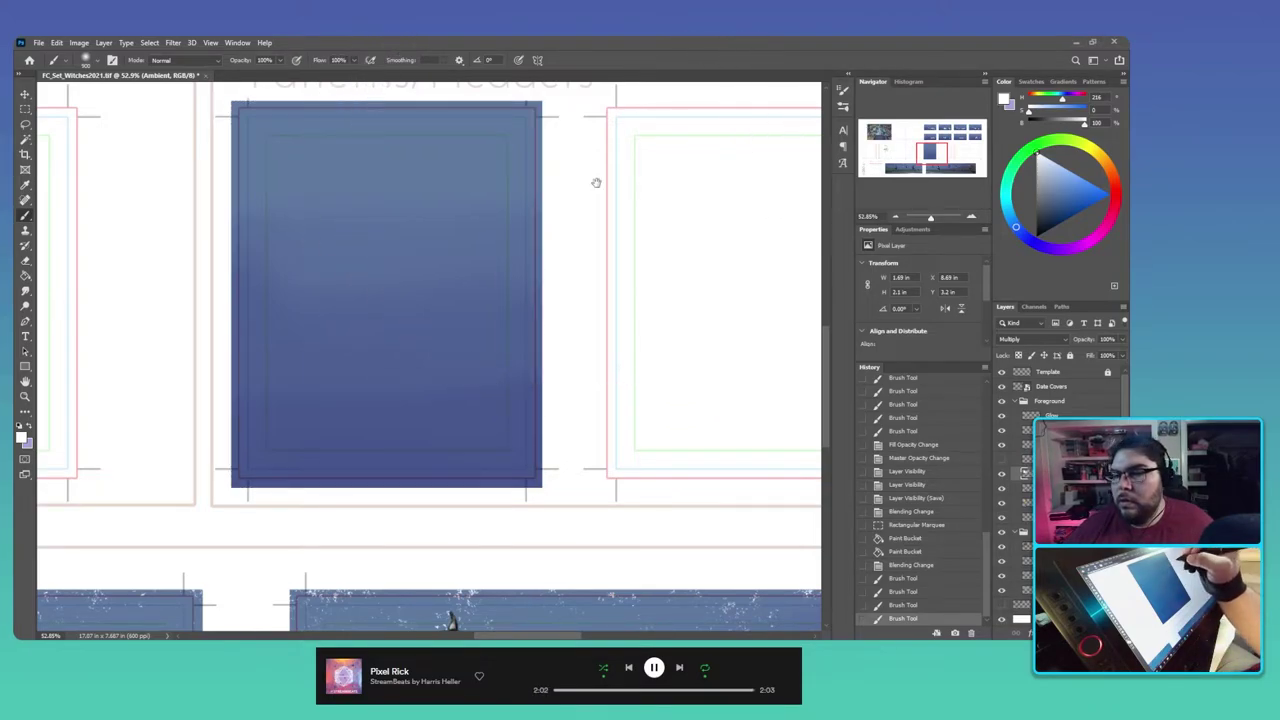
scroll(594, 194, "up", 1)
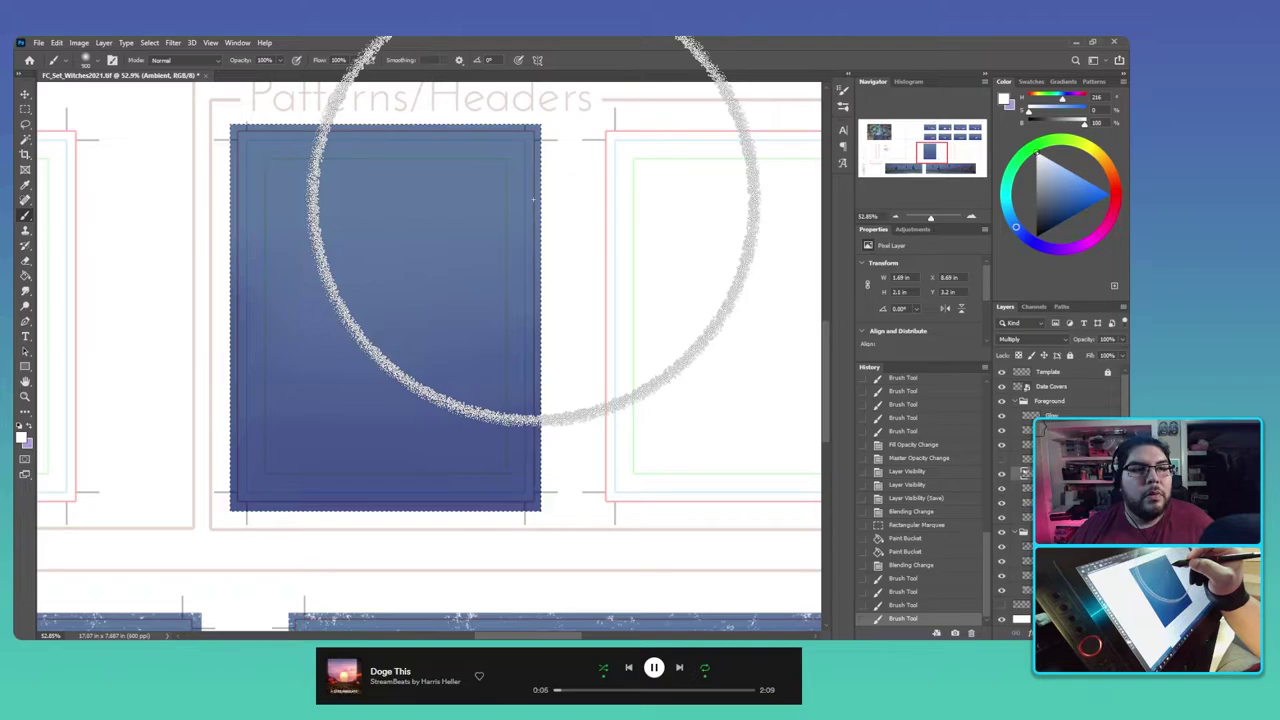
mouse_move(571, 151)
left_mouse_down()
mouse_move(277, 166)
mouse_move(677, 251)
left_mouse_up()
Step: Reset the painting colours to black and white and shrink the soft brush to 125 px
key("d")
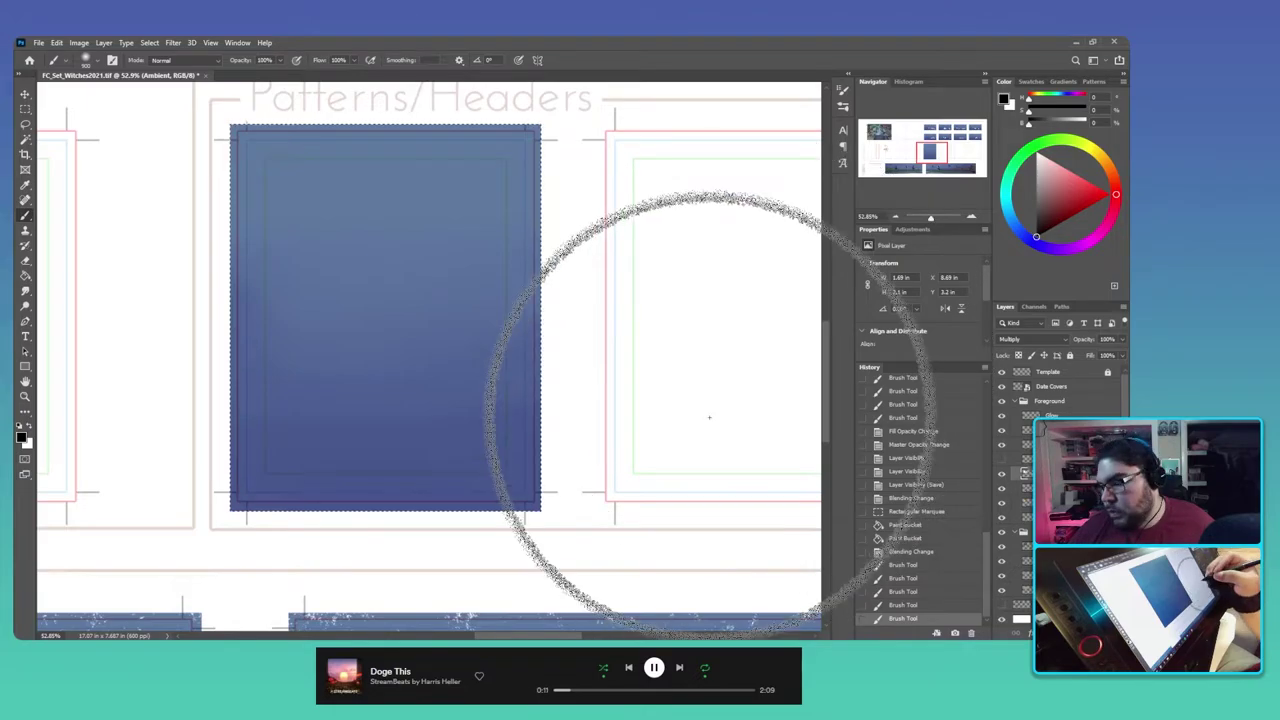
key("bracketleft")
key("bracketleft")
key("bracketleft")
key("bracketleft")
key("bracketleft")
key("bracketleft")
key("bracketleft")
key("bracketleft")
key("bracketleft")
key("bracketleft")
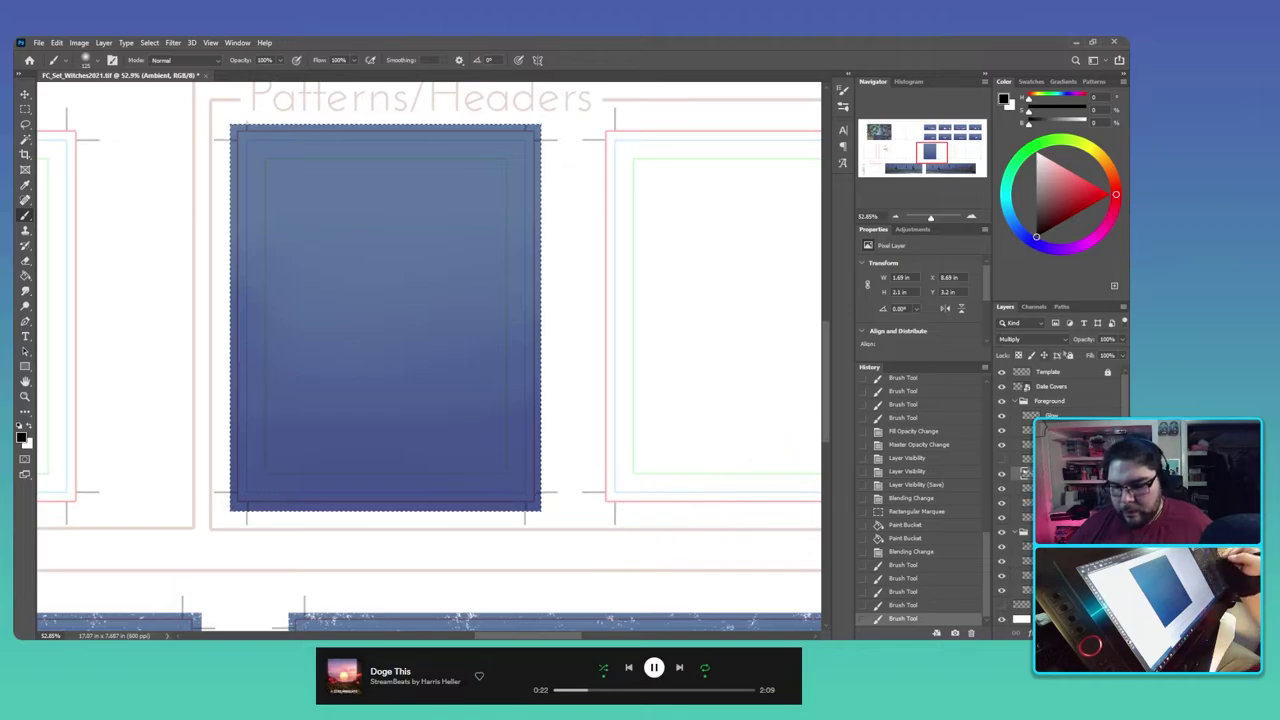
Step: Set the Ambient layer's blending mode to Normal and clear the painted shading from the selected blue box
left_click(1065, 340)
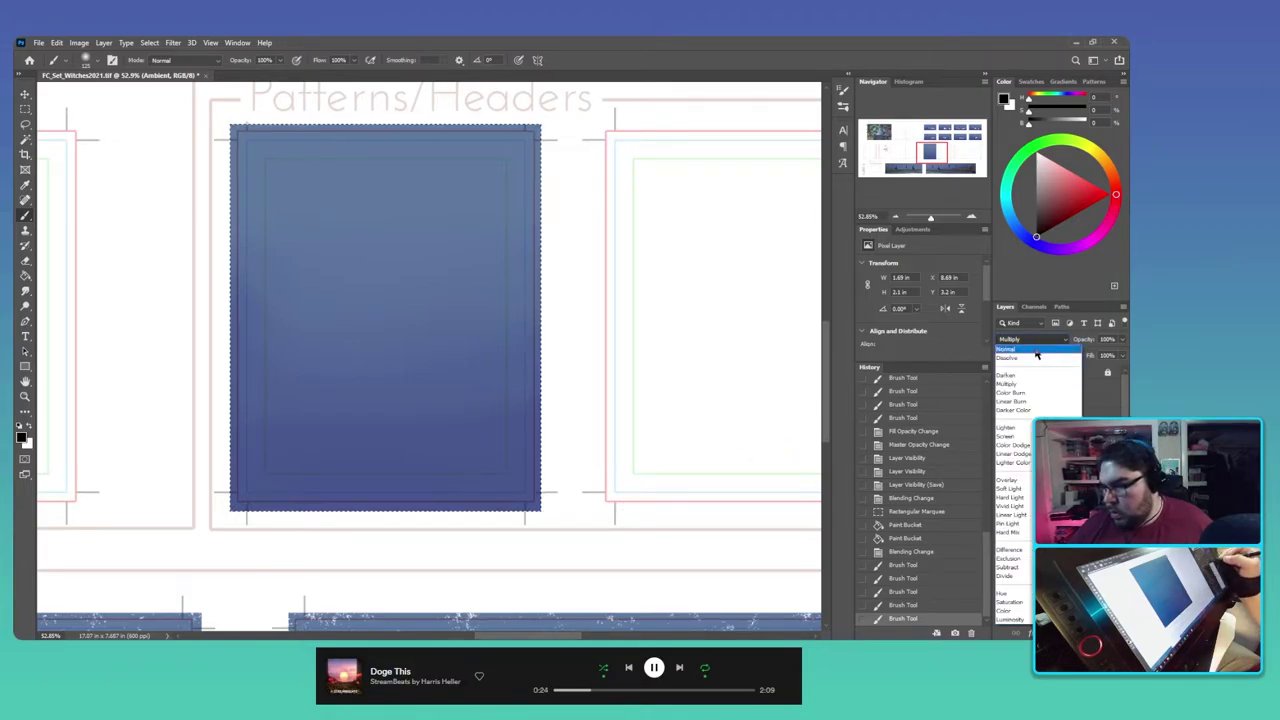
left_click(1037, 357)
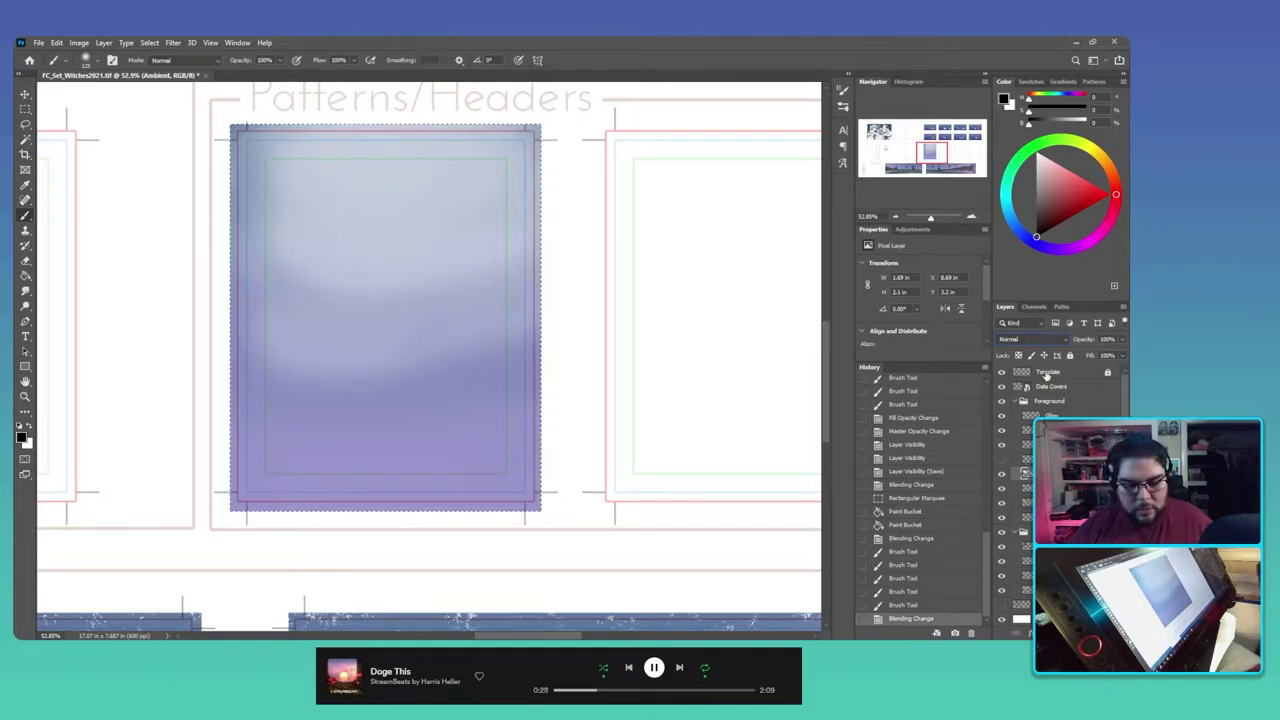
left_click_drag(613, 509, 533, 343)
key("Delete")
Step: Select the Color layer with white as the painting colour and the sky's blue as the secondary colour
right_click(535, 343)
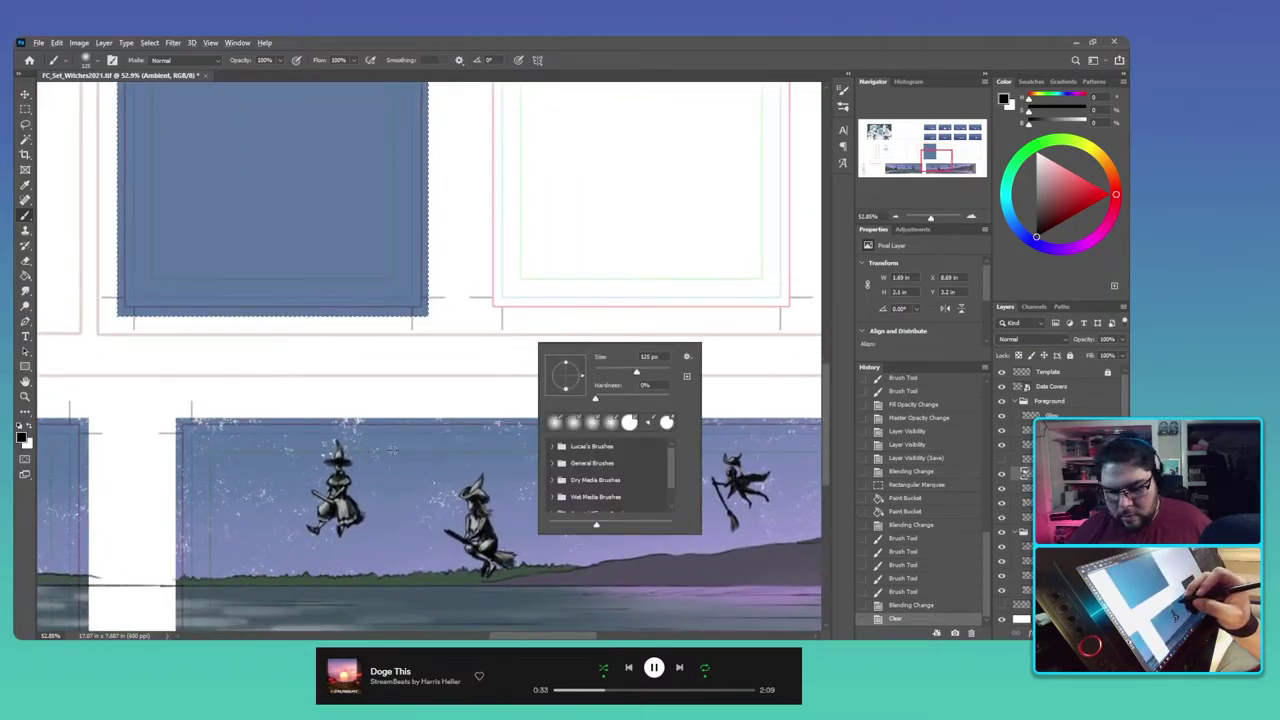
left_click_drag(655, 306, 689, 362)
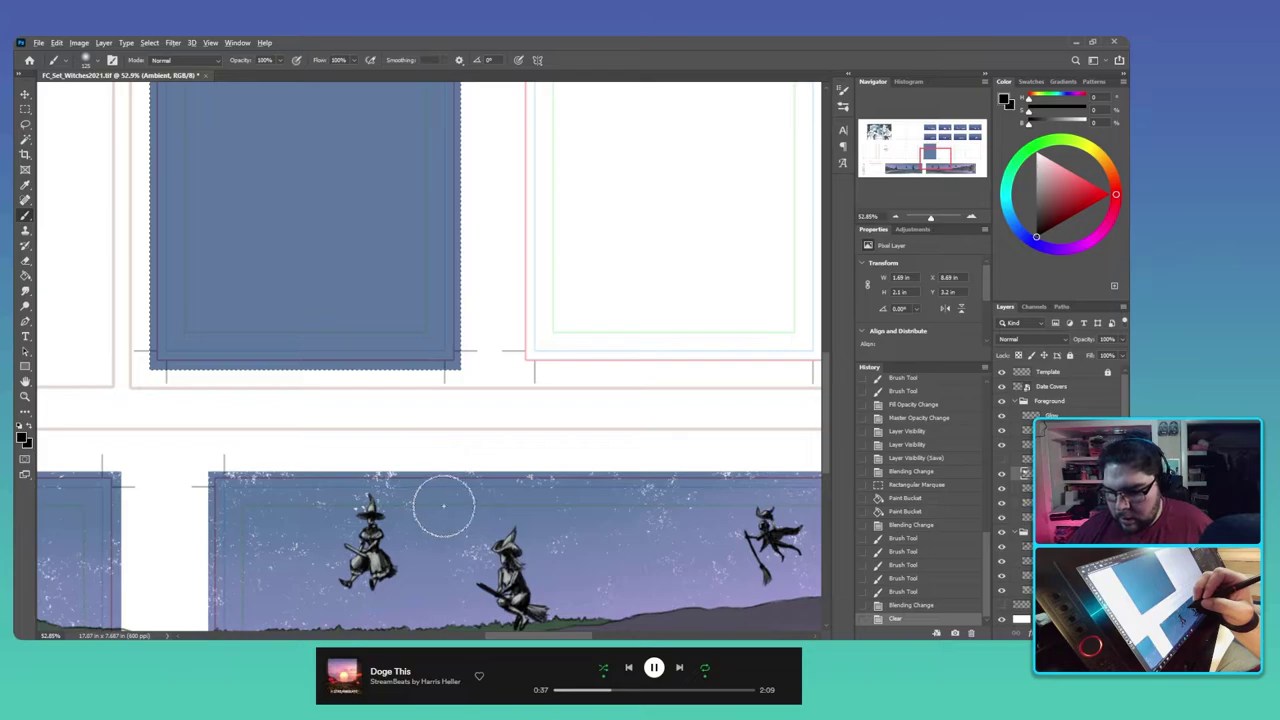
key("x")
left_click(443, 505)
key("x")
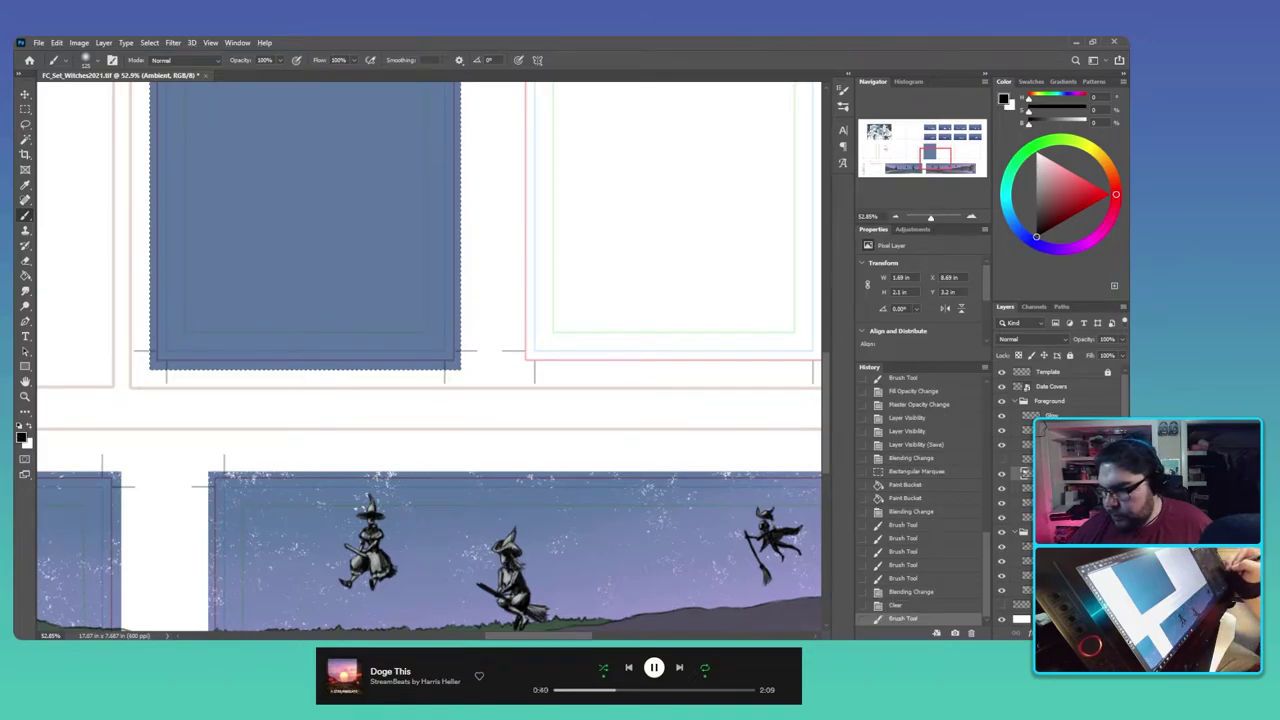
left_click(1050, 502)
left_click(1050, 488)
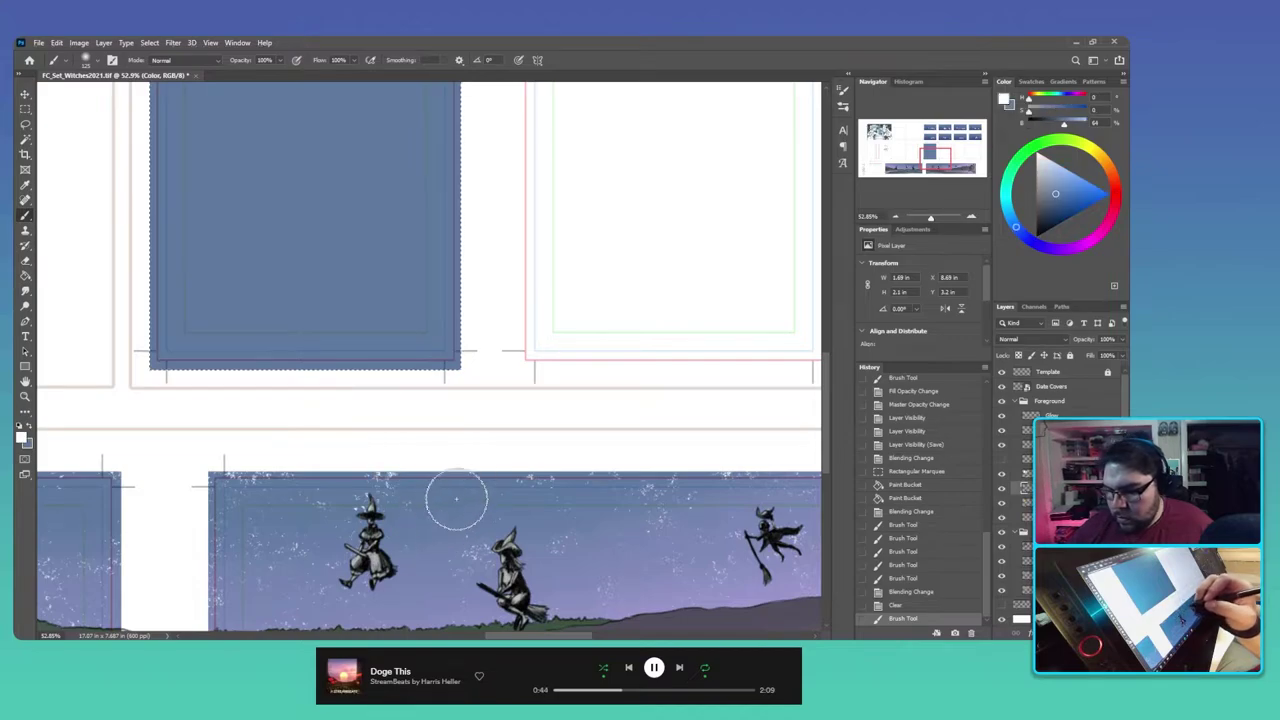
Step: Choose the KYLE Bonus Chunky Charcoal brush and enlarge it until it spans the blue box's width
left_click_drag(589, 354, 644, 521)
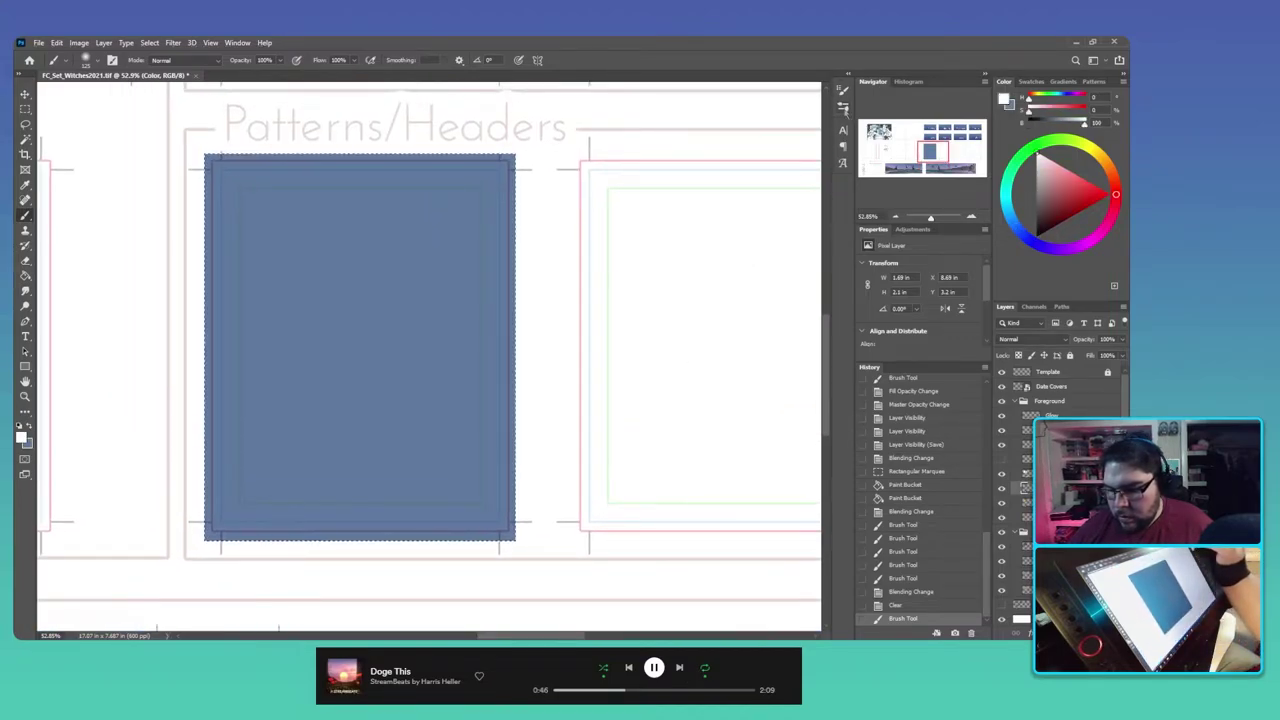
left_click(843, 105)
scroll(828, 207, "down", 5)
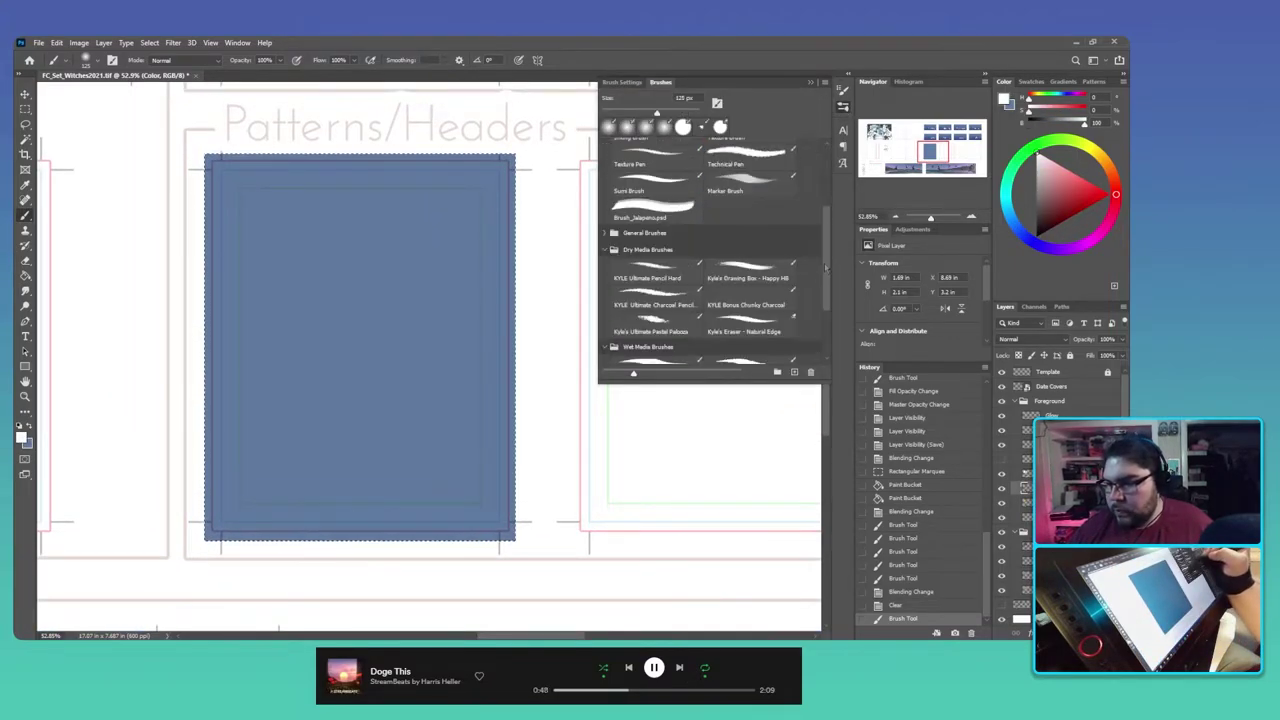
left_click(775, 284)
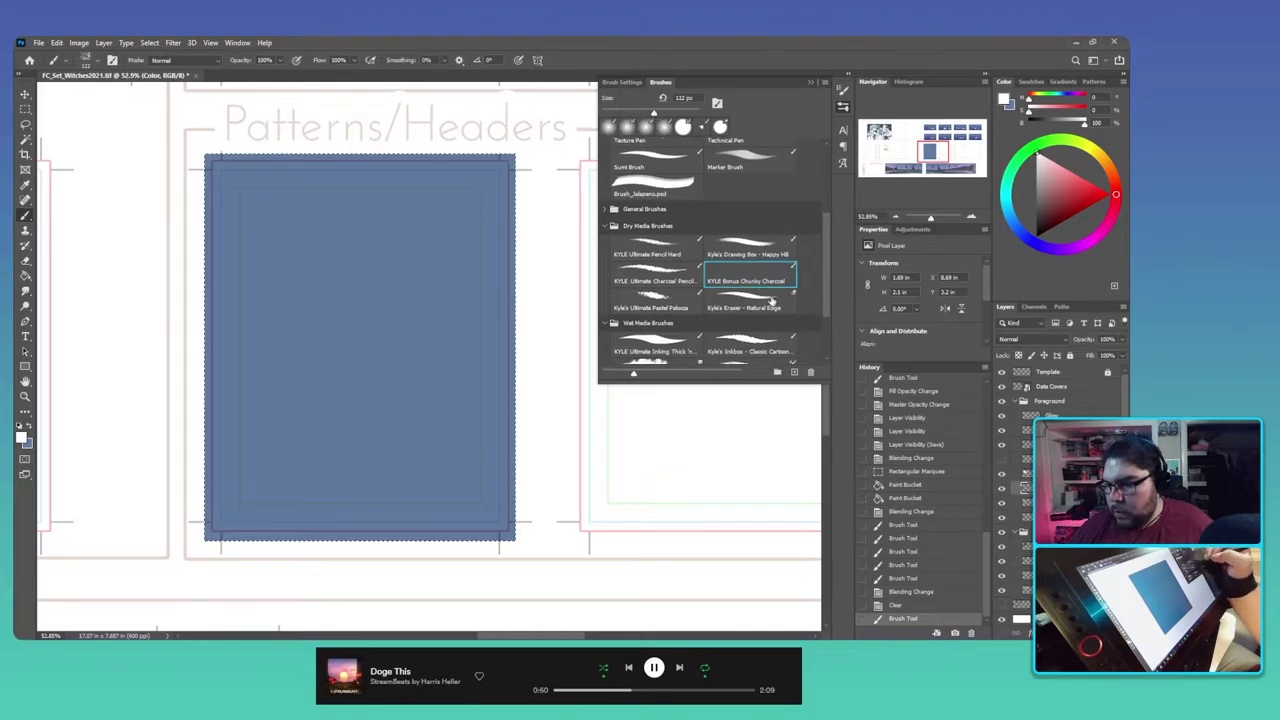
left_click(843, 106)
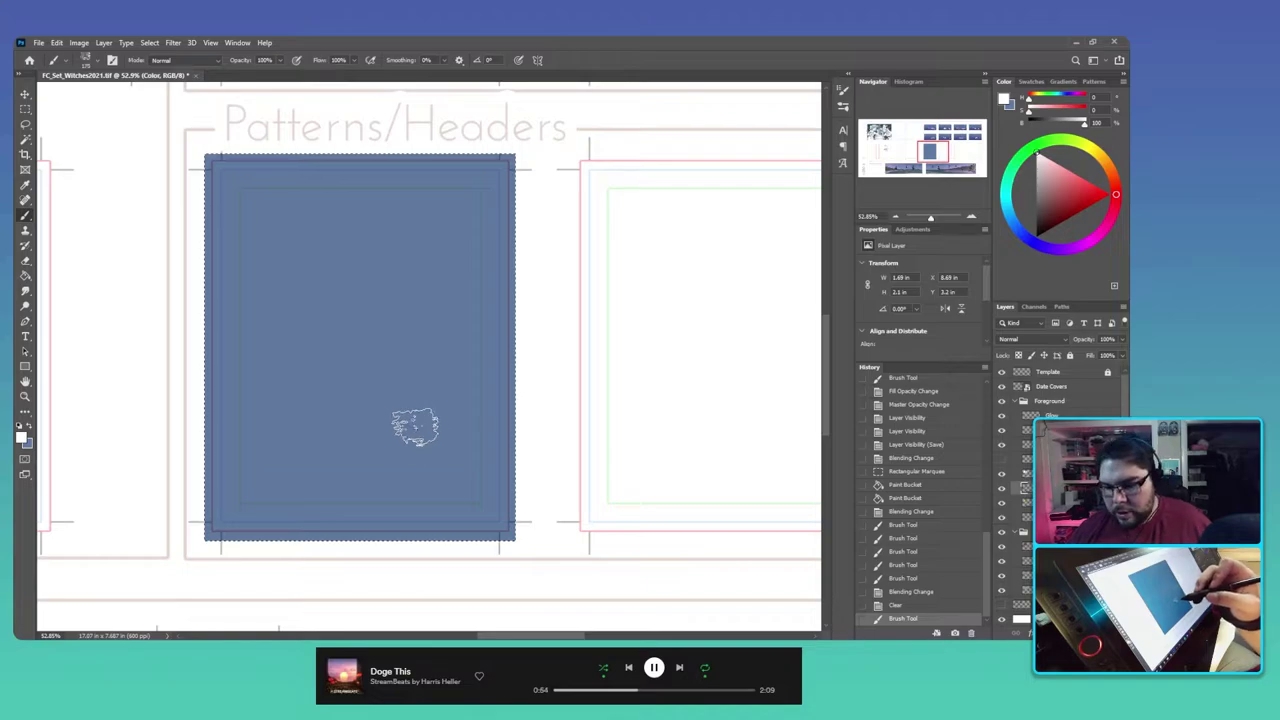
key("bracketright")
key("bracketright")
key("bracketright")
key("bracketright")
key("bracketright")
key("bracketright")
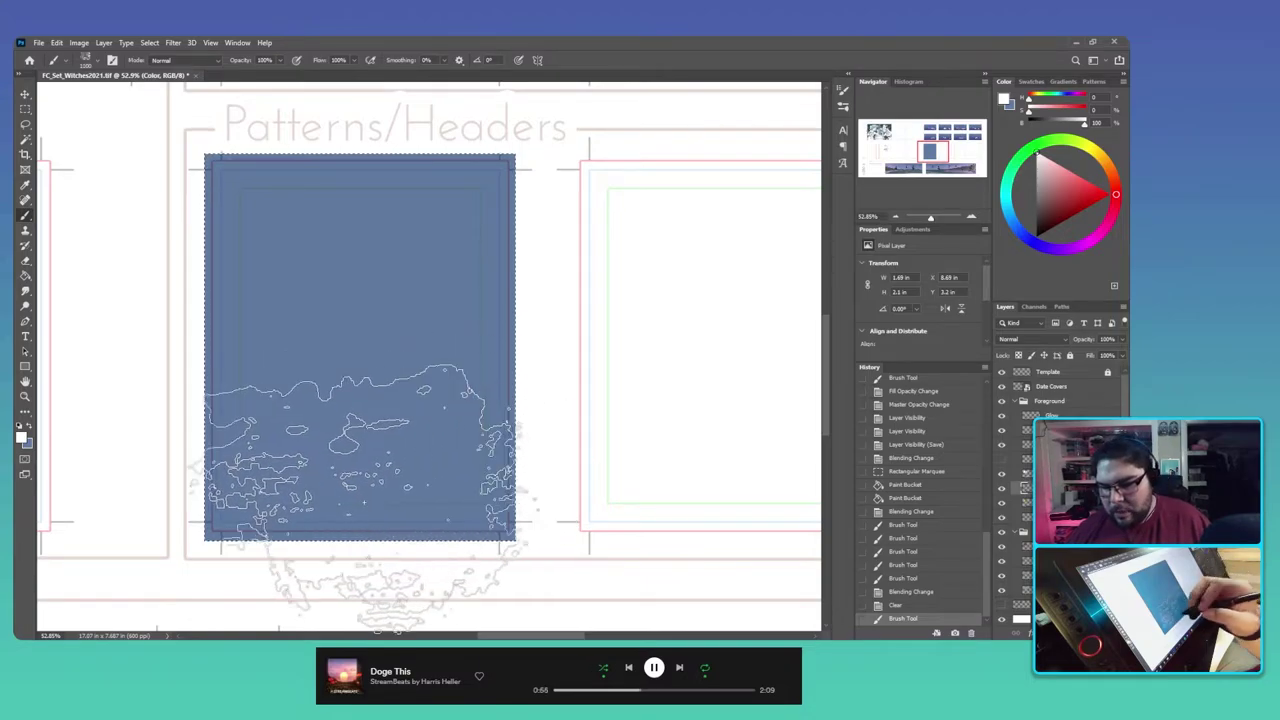
Step: Scatter white charcoal texture over the whole blue box as a dense star field
mouse_move(264, 407)
left_mouse_down()
mouse_move(390, 390)
mouse_move(357, 470)
mouse_move(500, 420)
mouse_move(520, 370)
mouse_move(443, 300)
mouse_move(415, 180)
left_mouse_up()
left_click(370, 250)
left_click(310, 215)
left_click(255, 205)
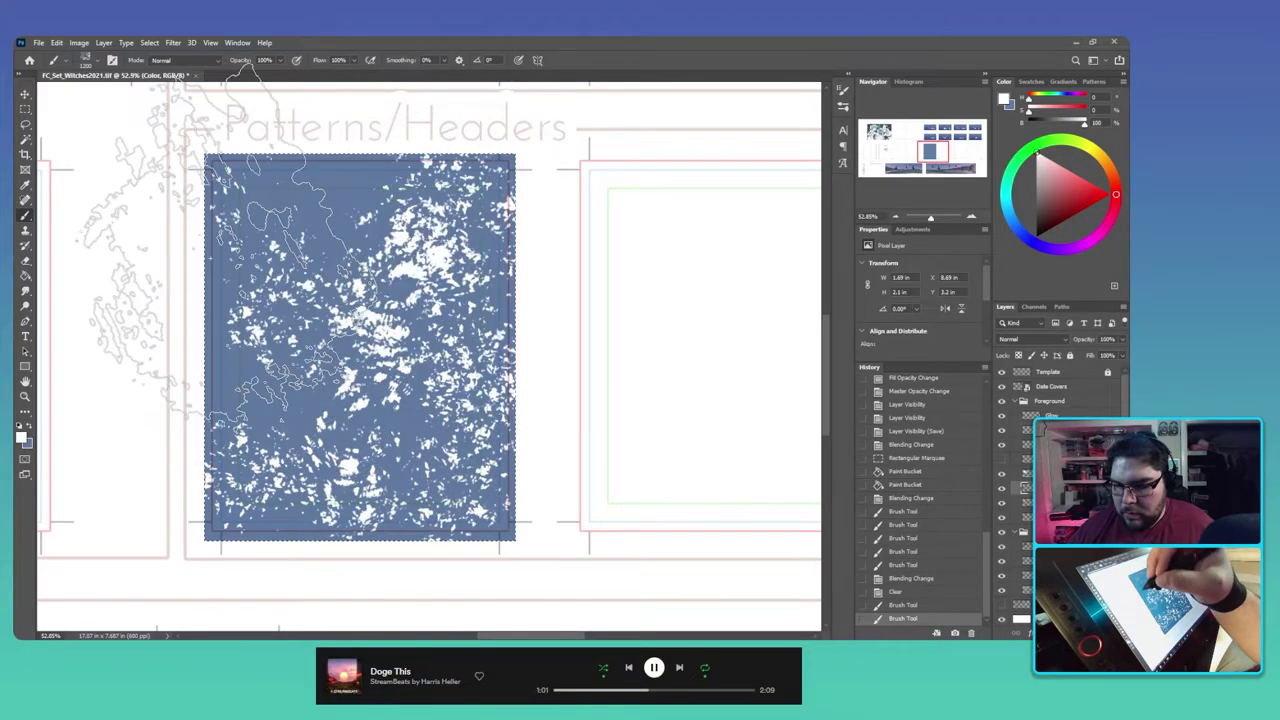
left_click(265, 250)
left_click(320, 335)
left_click(305, 355)
left_click(315, 300)
left_click(345, 200)
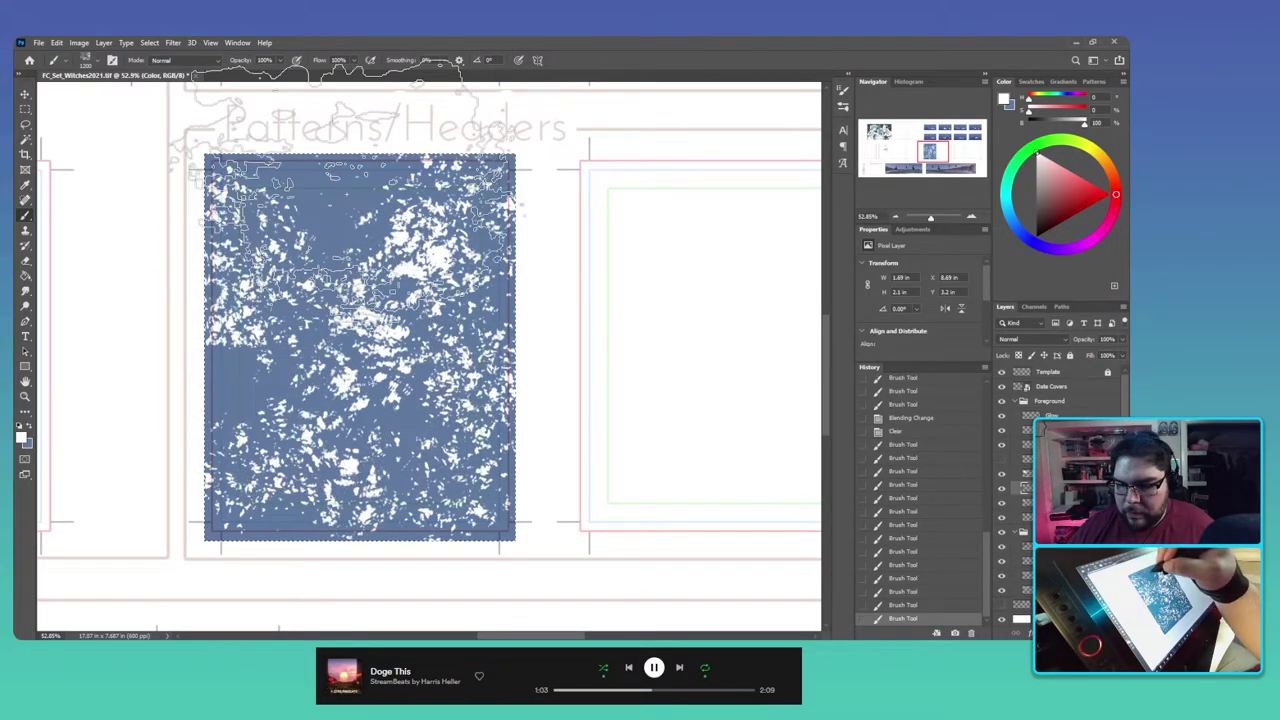
mouse_move(340, 140)
left_mouse_down()
mouse_move(200, 400)
mouse_move(320, 420)
left_mouse_up()
mouse_move(320, 420)
left_mouse_down()
mouse_move(280, 560)
mouse_move(350, 420)
left_mouse_up()
left_click_drag(350, 420, 410, 280)
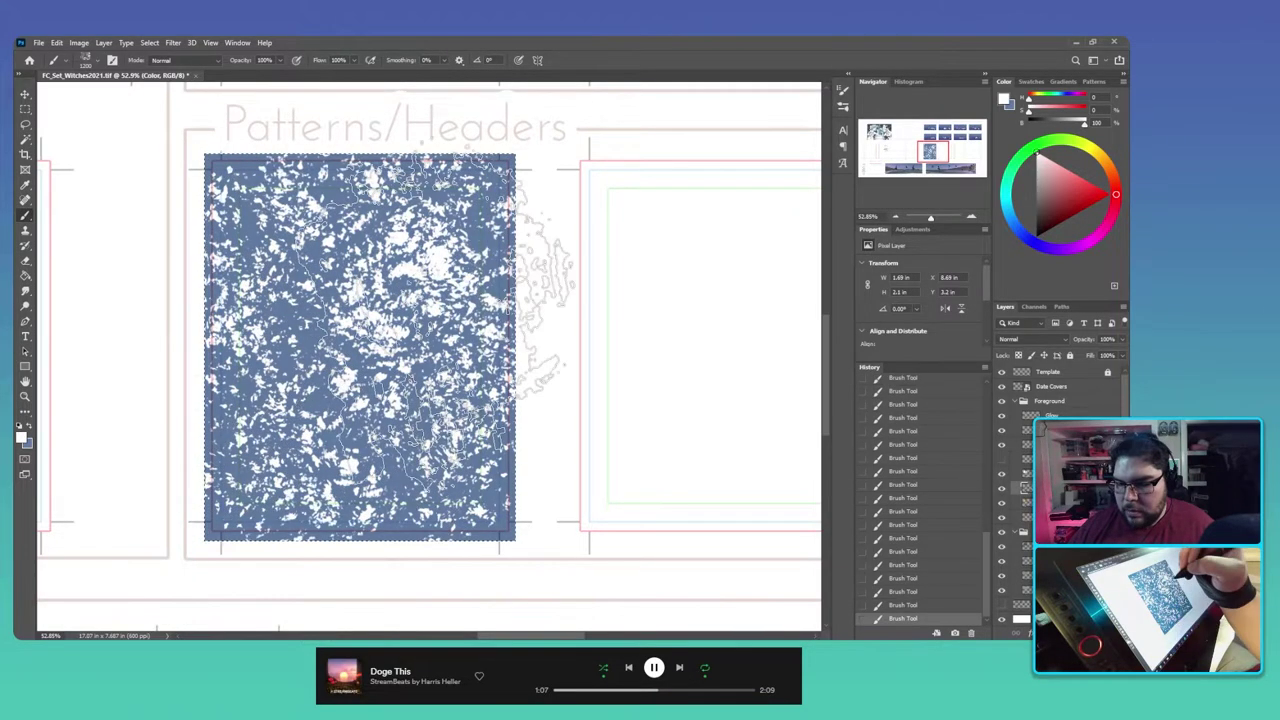
Step: Switch to the sky blue and break up the white texture until only small scattered stars remain
key("x")
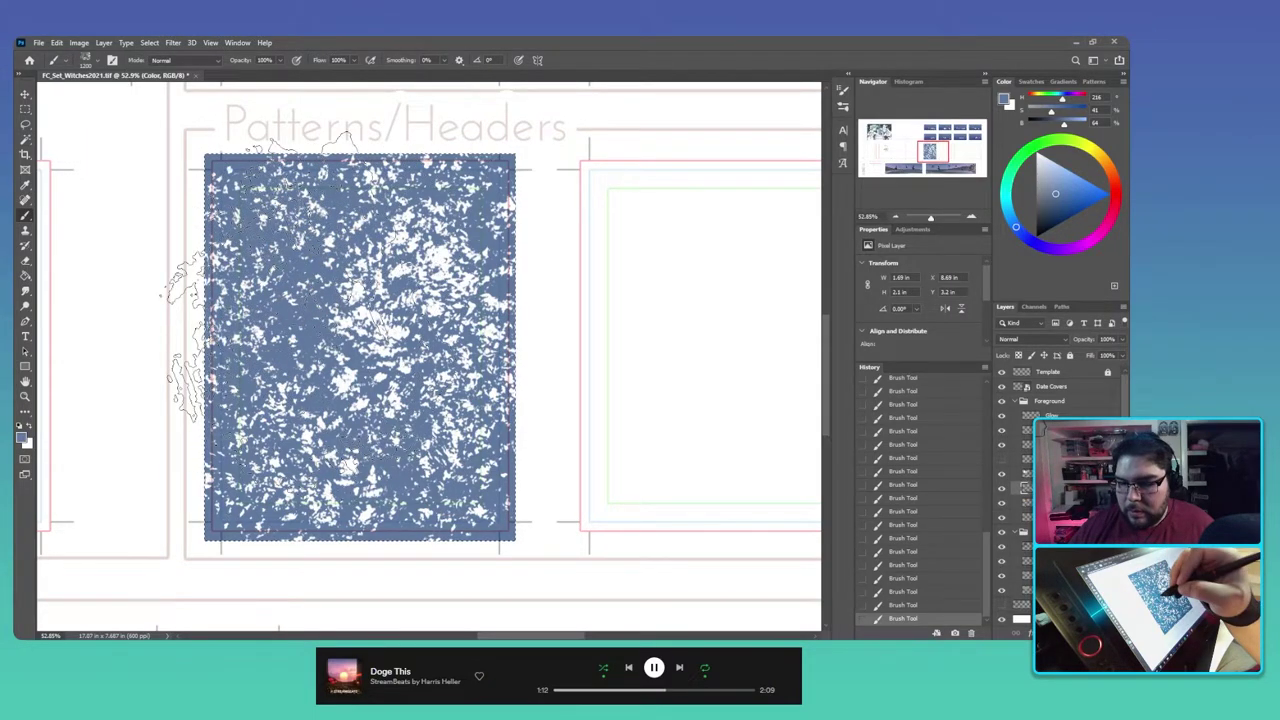
left_click(440, 322)
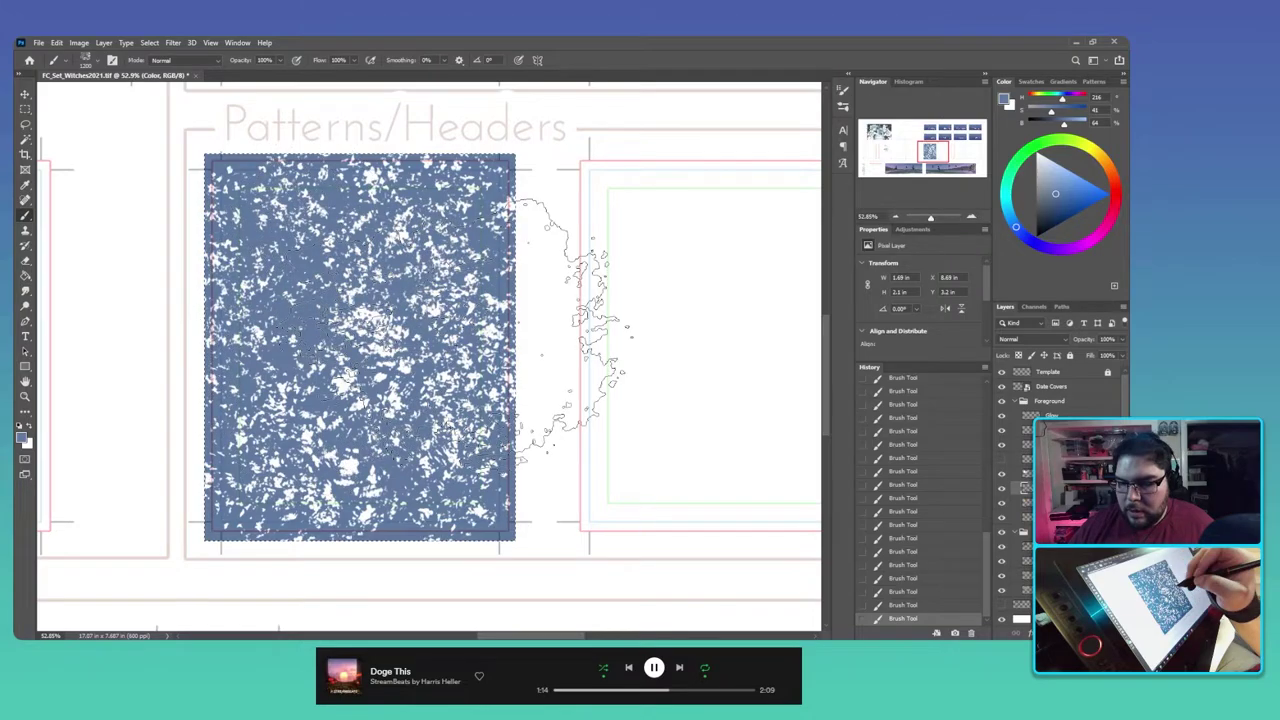
left_click(380, 330)
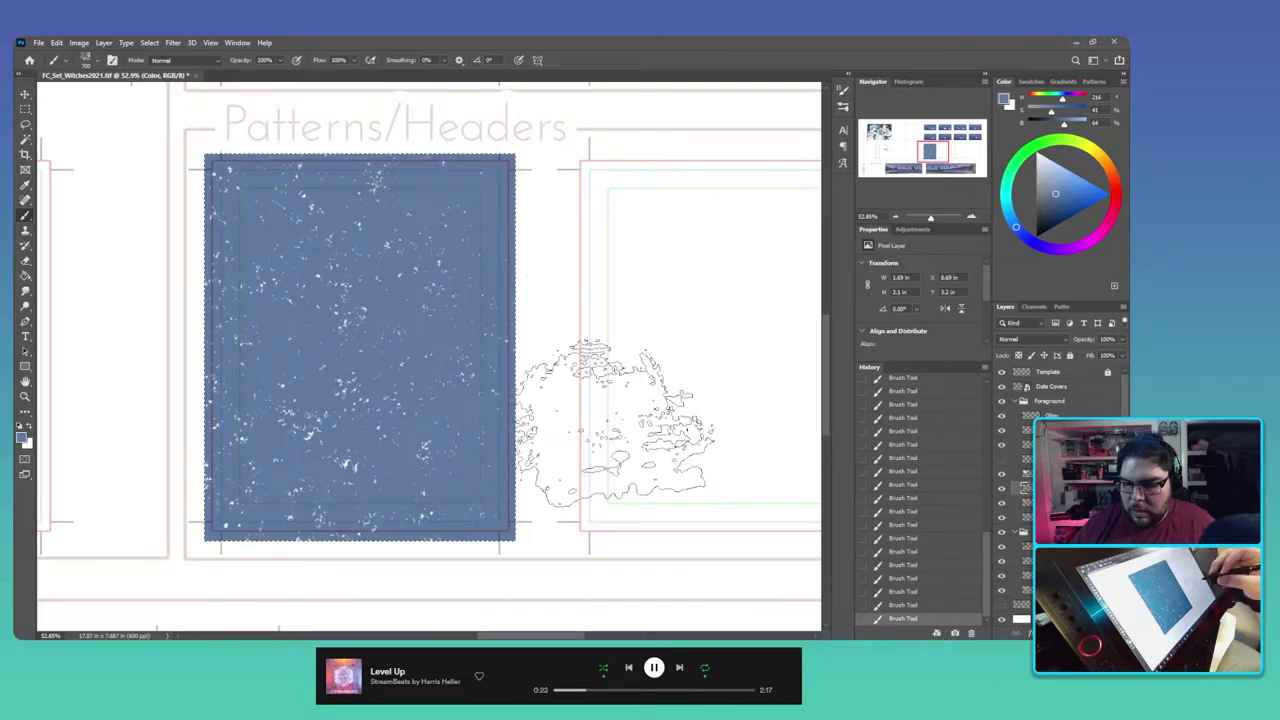
Step: With a large soft brush on the Ambient layer, paint lavender over the upper part of the starry box
left_click(843, 106)
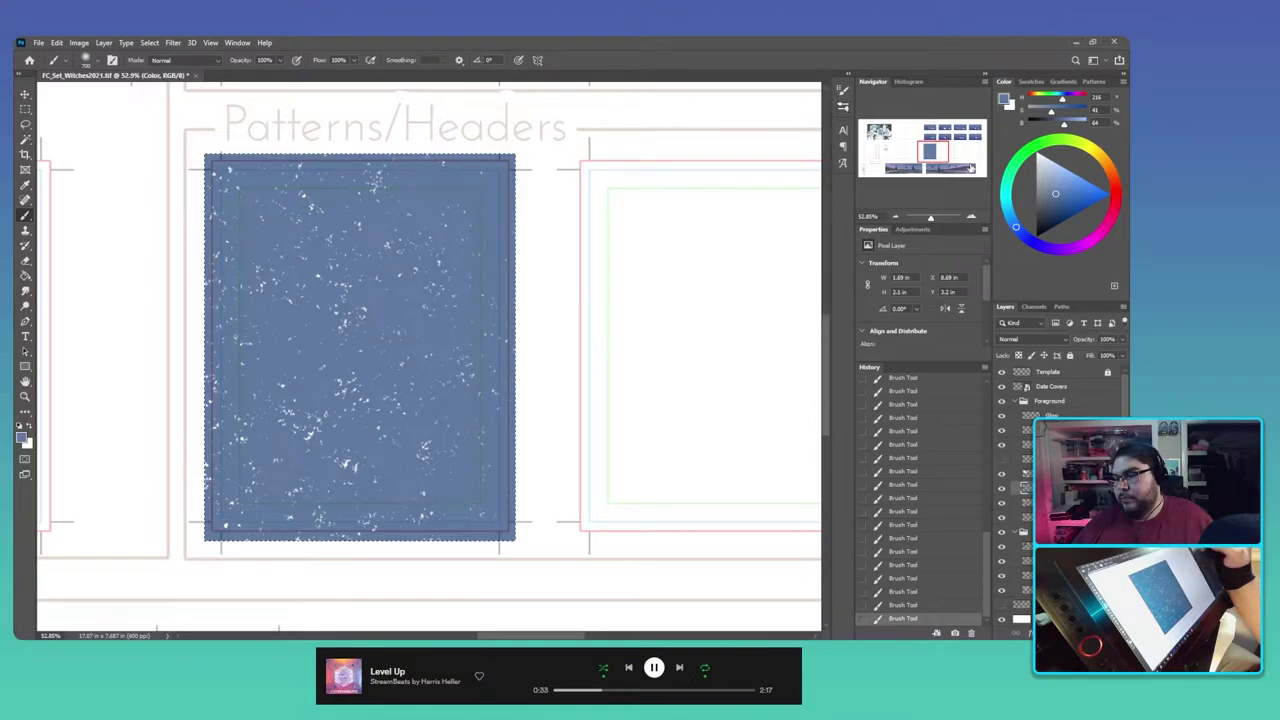
left_click(970, 167)
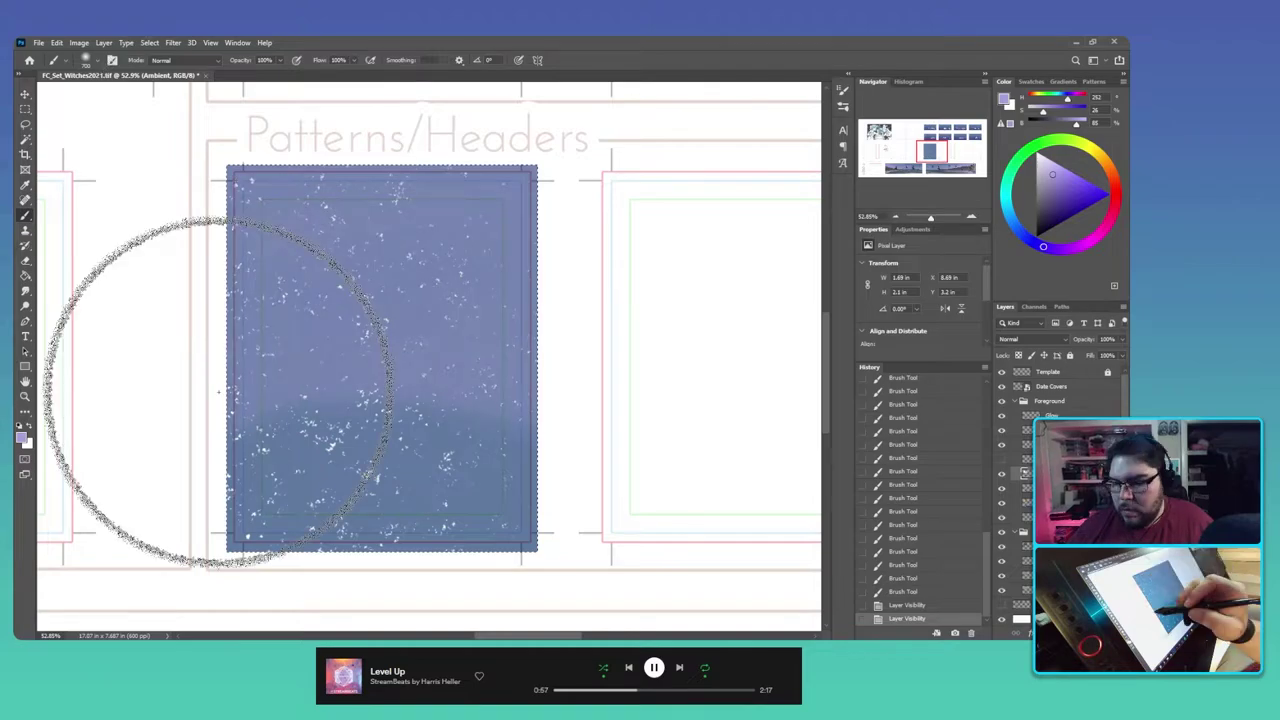
left_click_drag(531, 231, 316, 222)
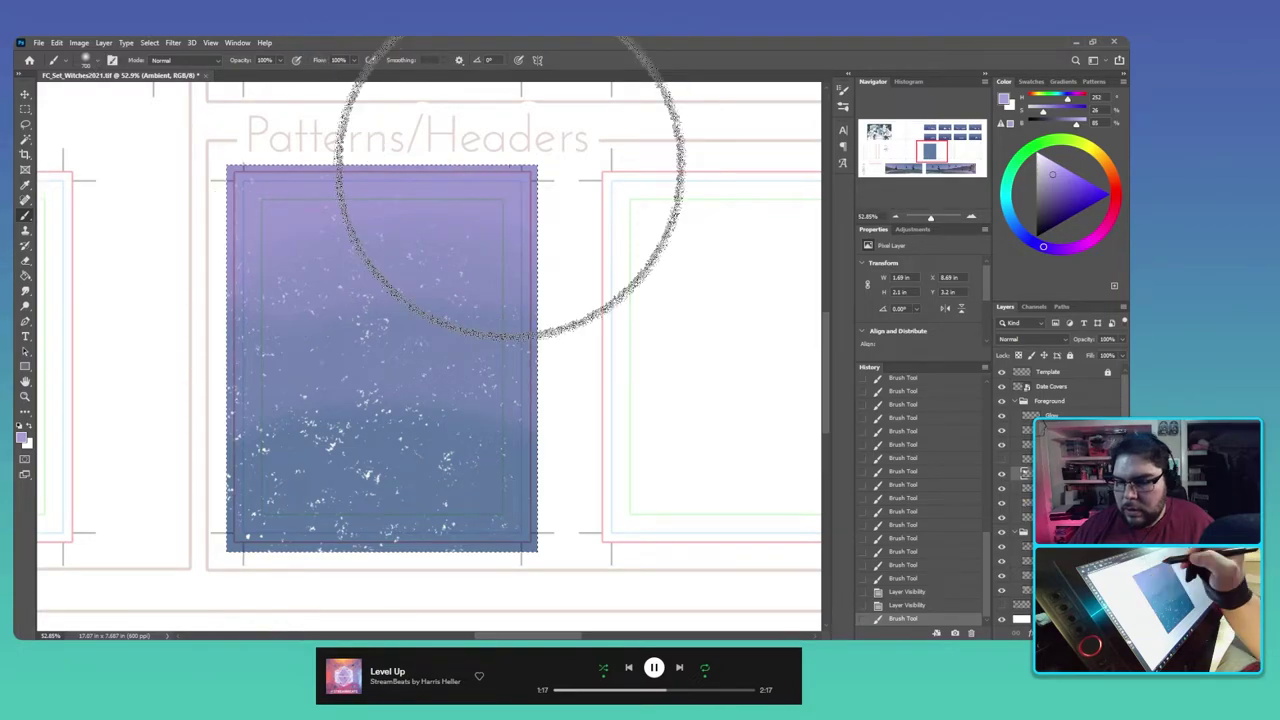
left_click(510, 166)
left_click(566, 185)
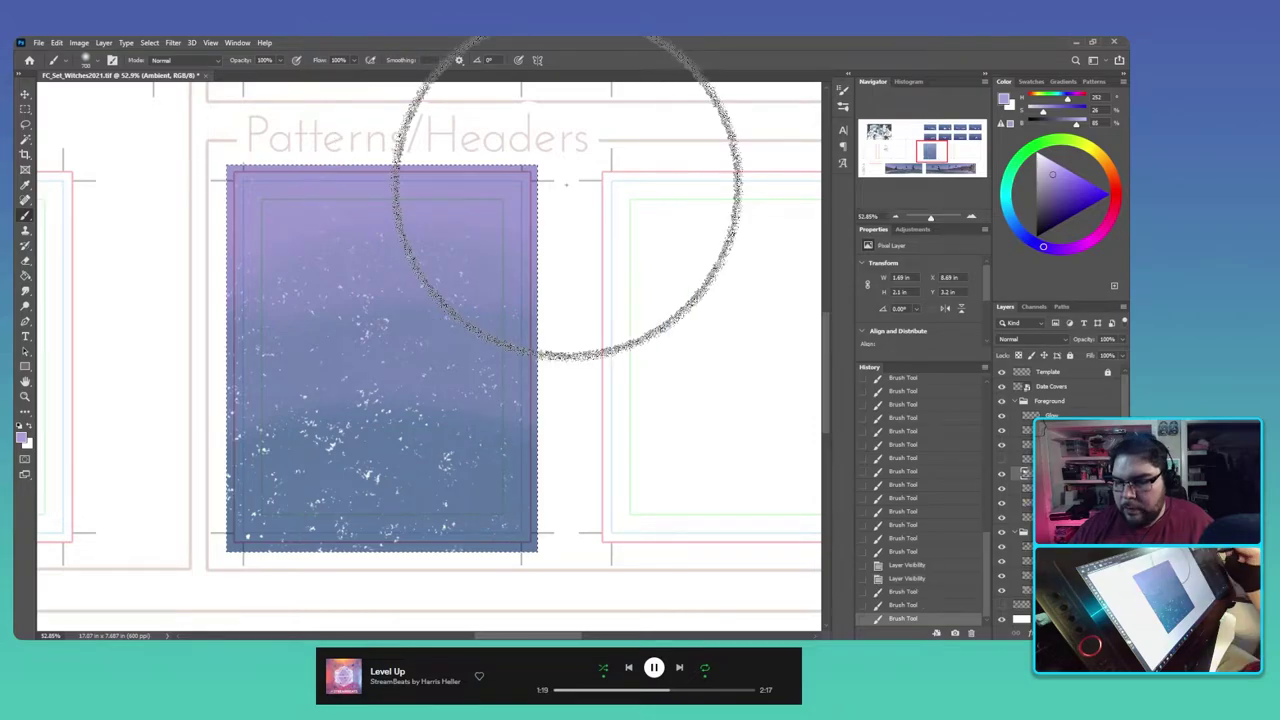
Step: Set the Ambient layer's blending mode to Multiply and darken the top of the starry box with soft dabs
key("shift+alt+m")
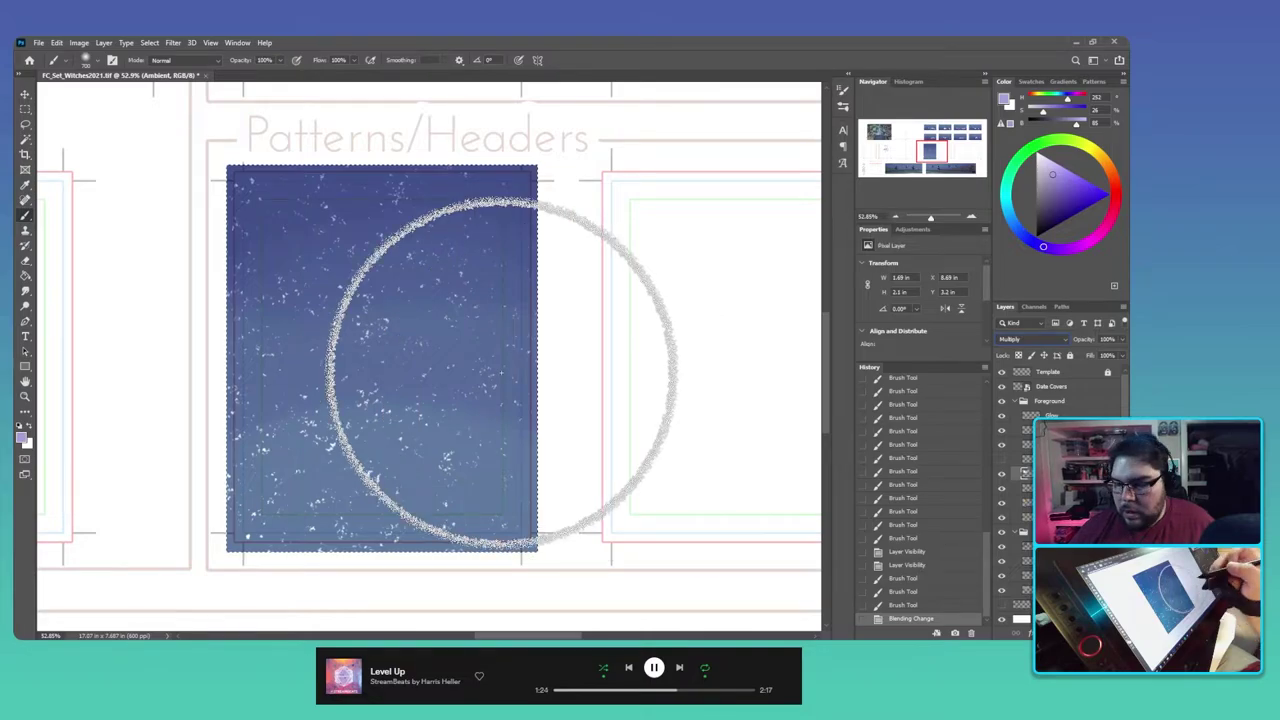
scroll(501, 373, "down", 1)
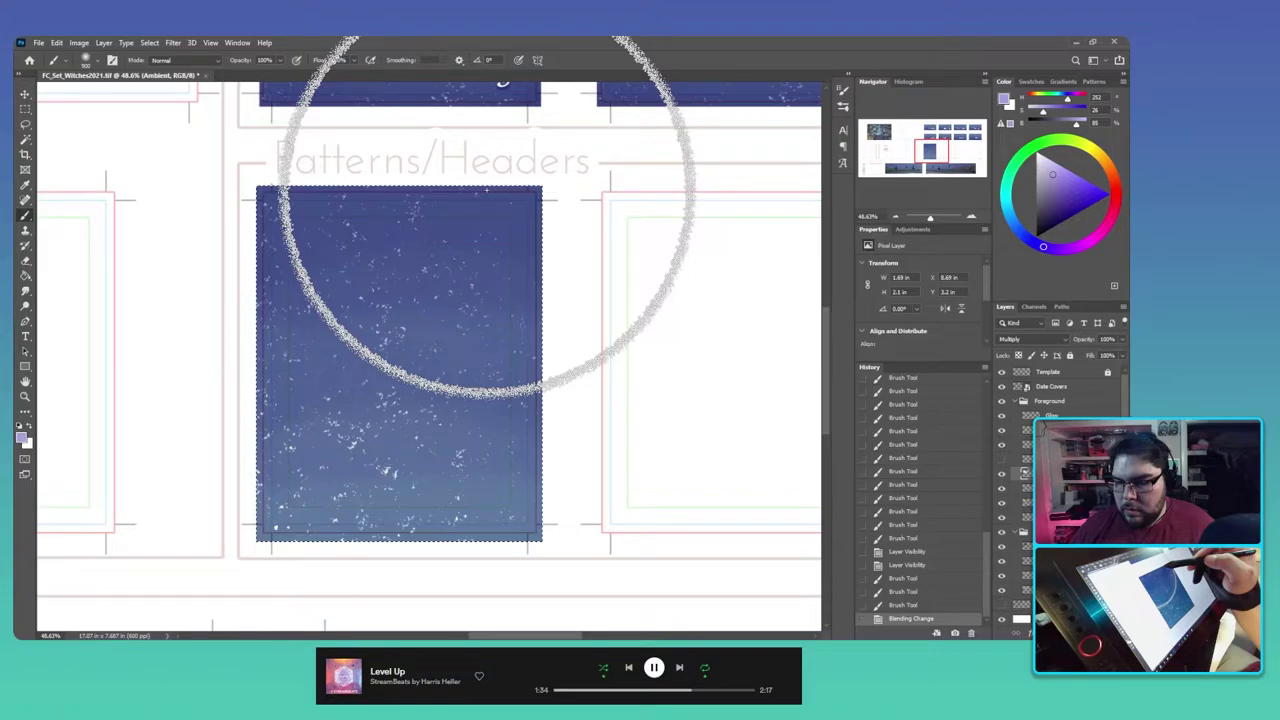
left_click(487, 190)
left_click(487, 190)
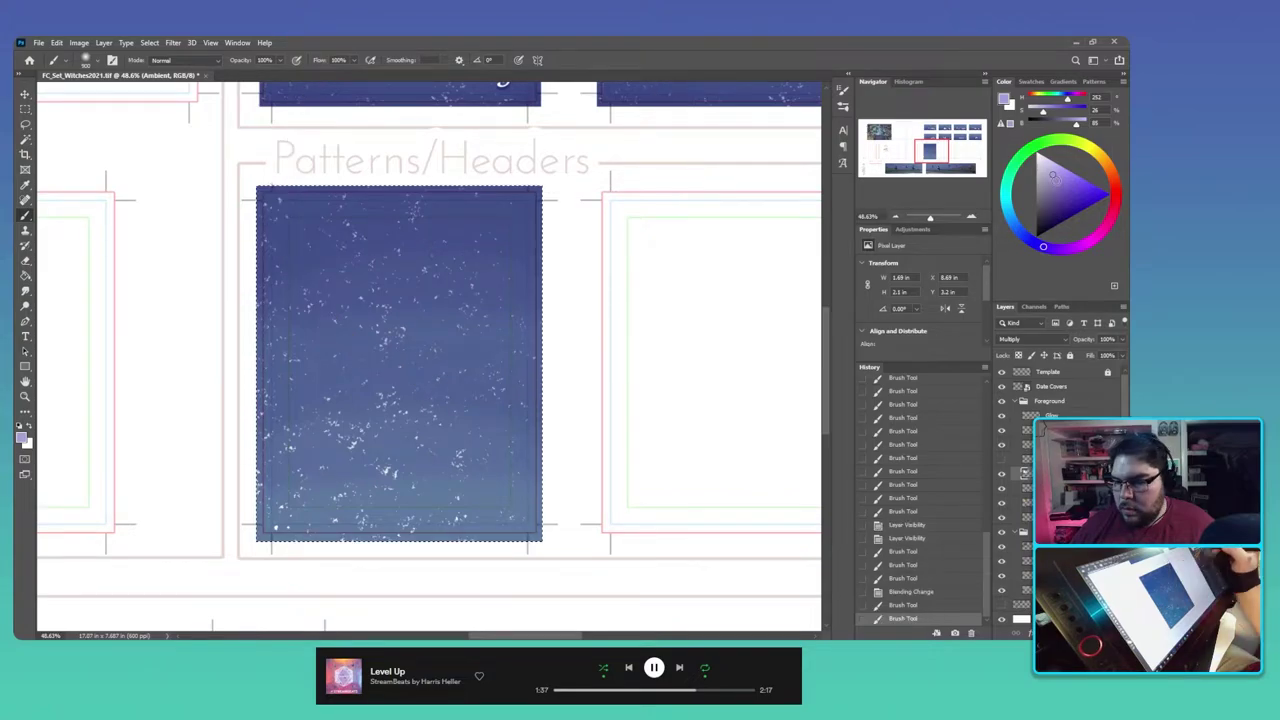
Step: Pick a darker lavender and deepen the box's upper gradient, undoing the broad stroke that reaches too low
left_click(1055, 183)
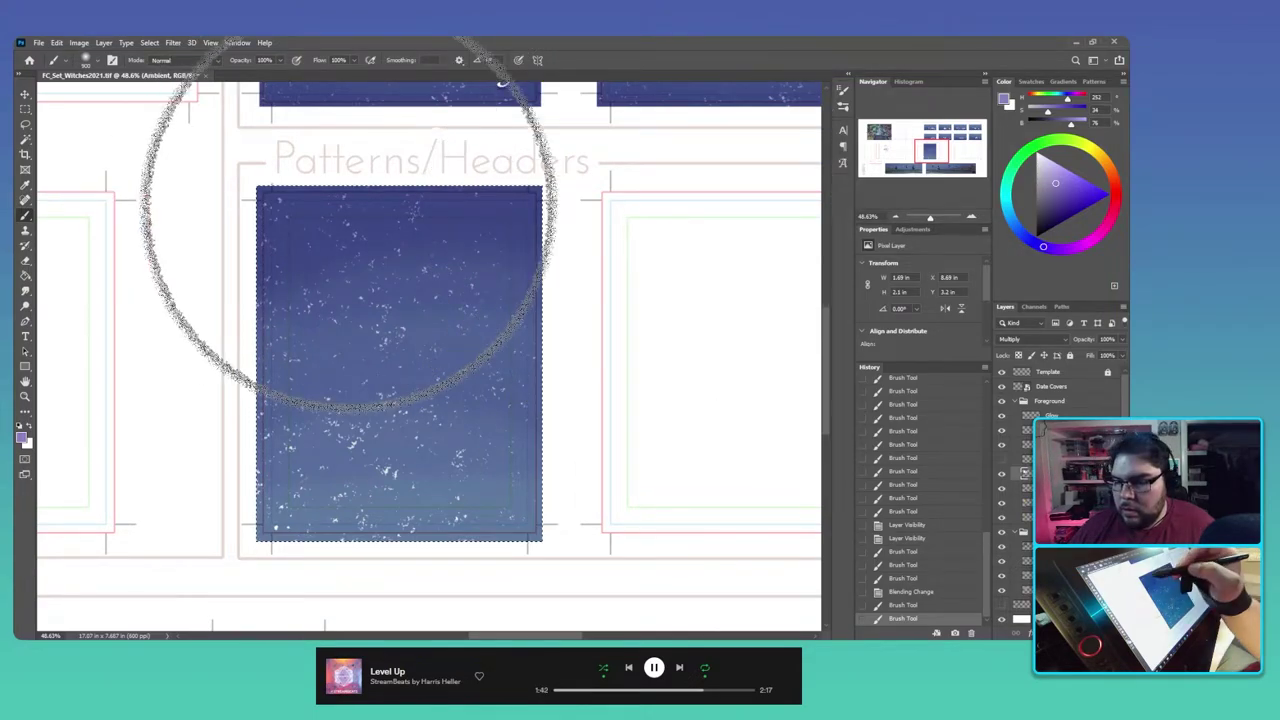
left_click_drag(349, 204, 626, 329)
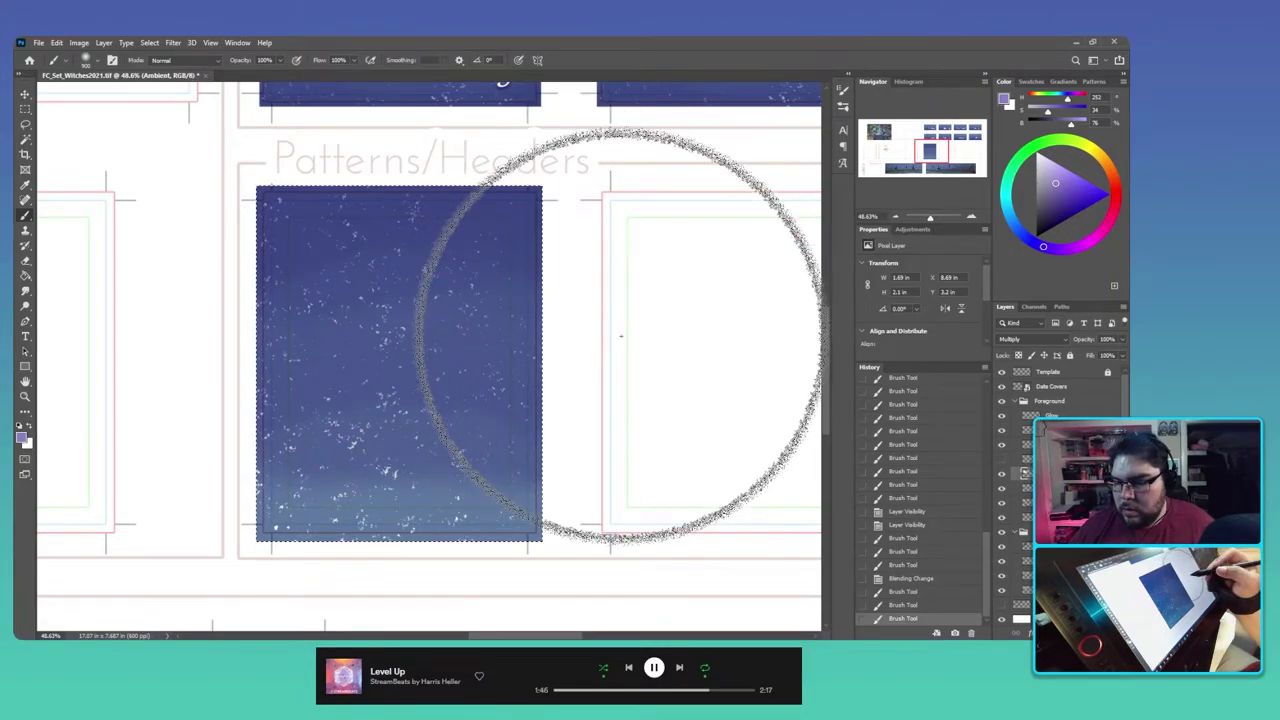
key("ctrl+z")
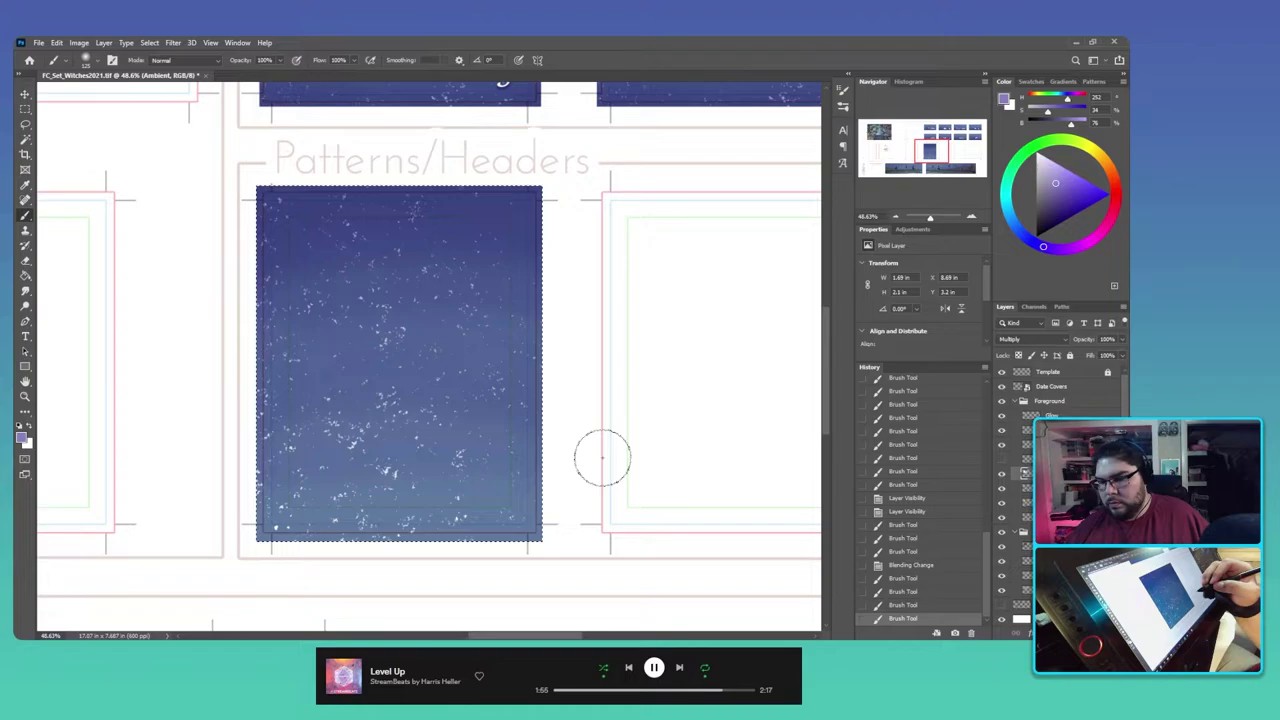
Step: Deselect the finished night-sky box and select the Flats layer for the second Patterns/Headers box
left_click_drag(602, 457, 505, 461)
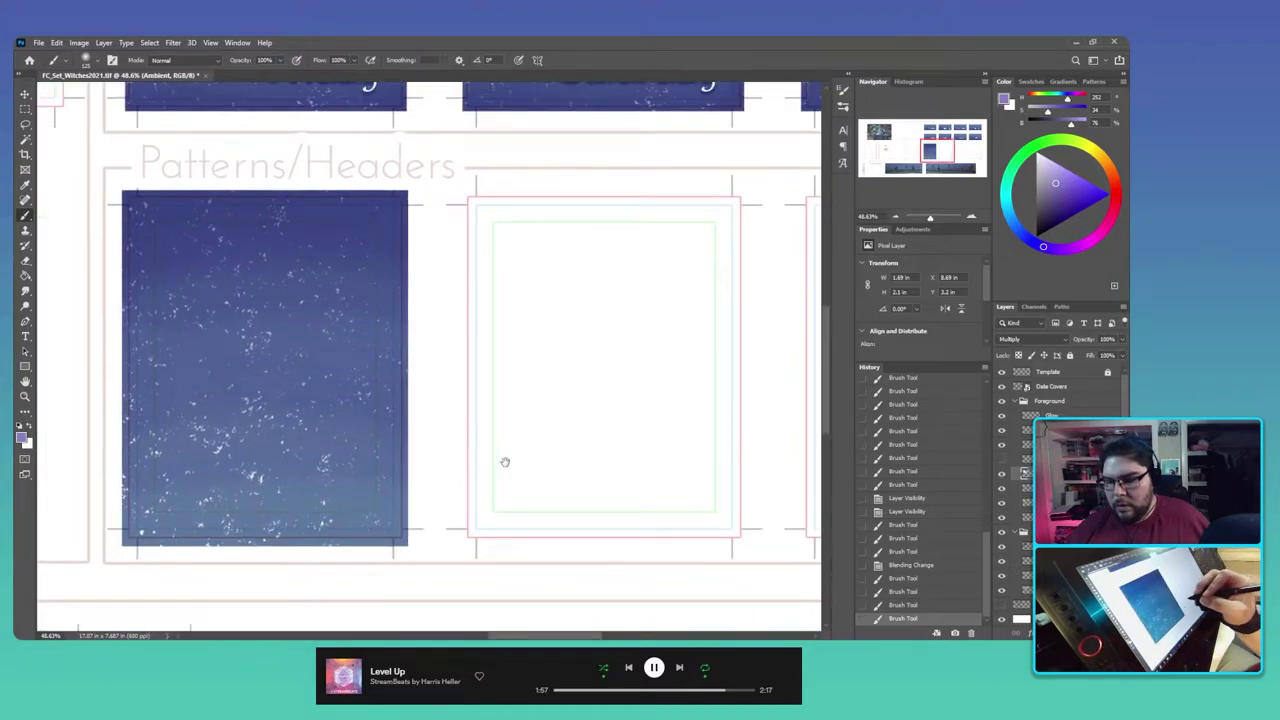
left_click_drag(505, 461, 432, 456)
key("ctrl+d")
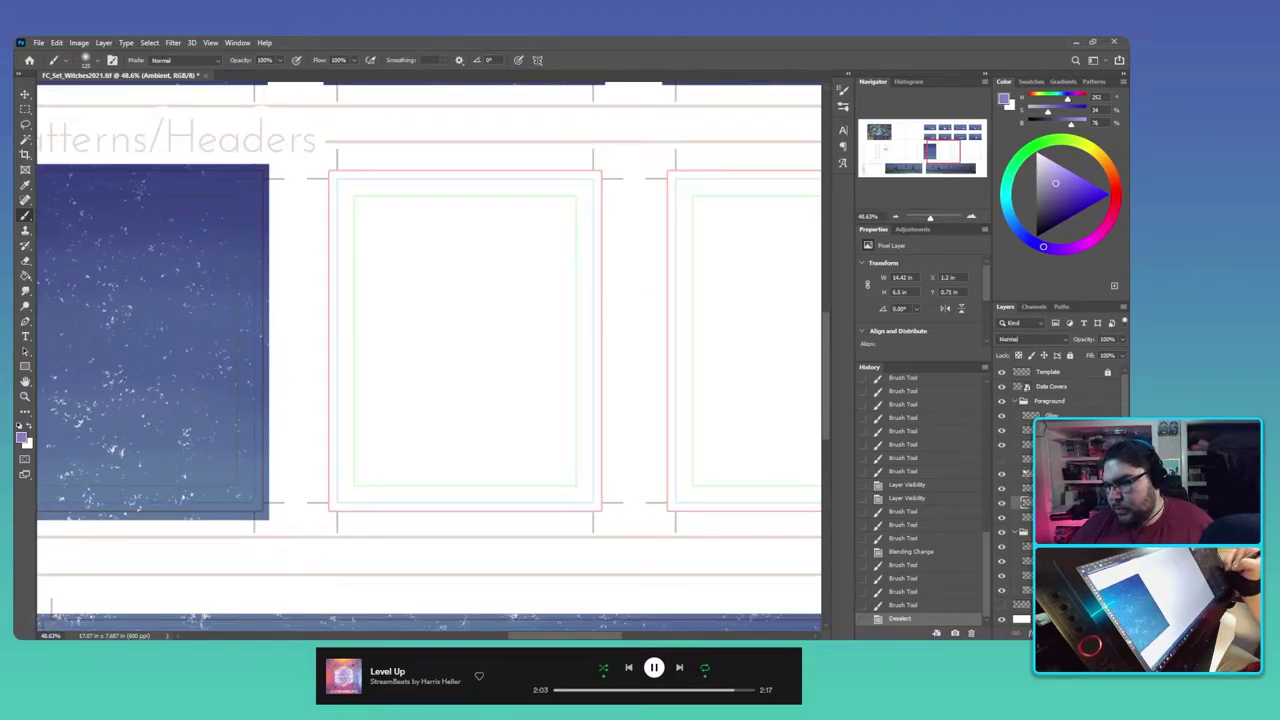
left_click(1048, 502)
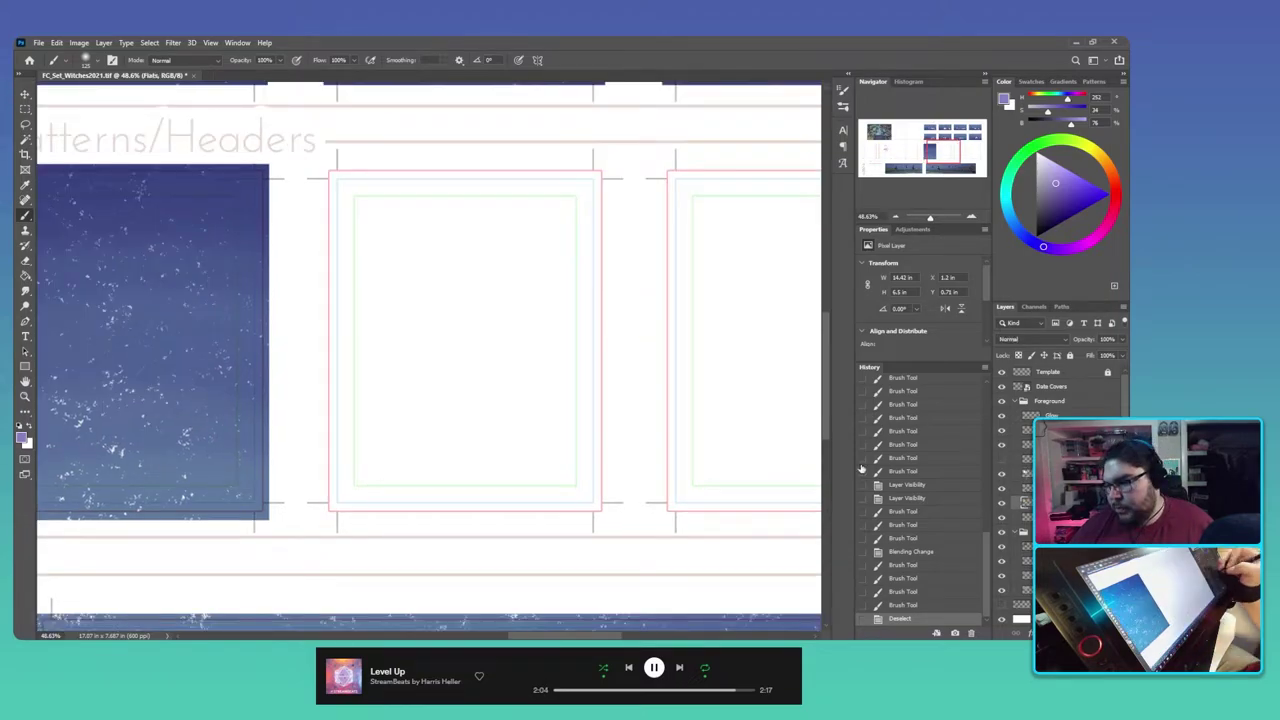
Step: Try a rectangular marquee around the second Patterns/Headers box's outline and drop the selection
left_click_drag(494, 455, 423, 451)
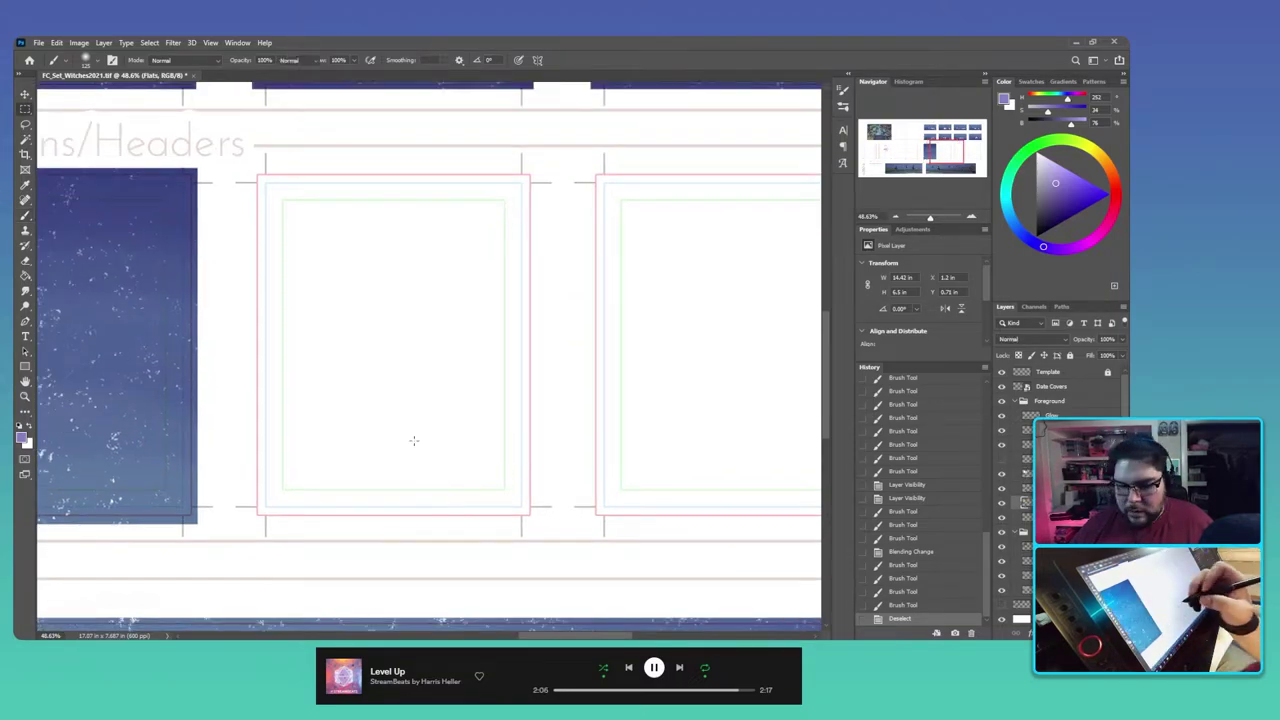
key("m")
left_click_drag(256, 172, 532, 515)
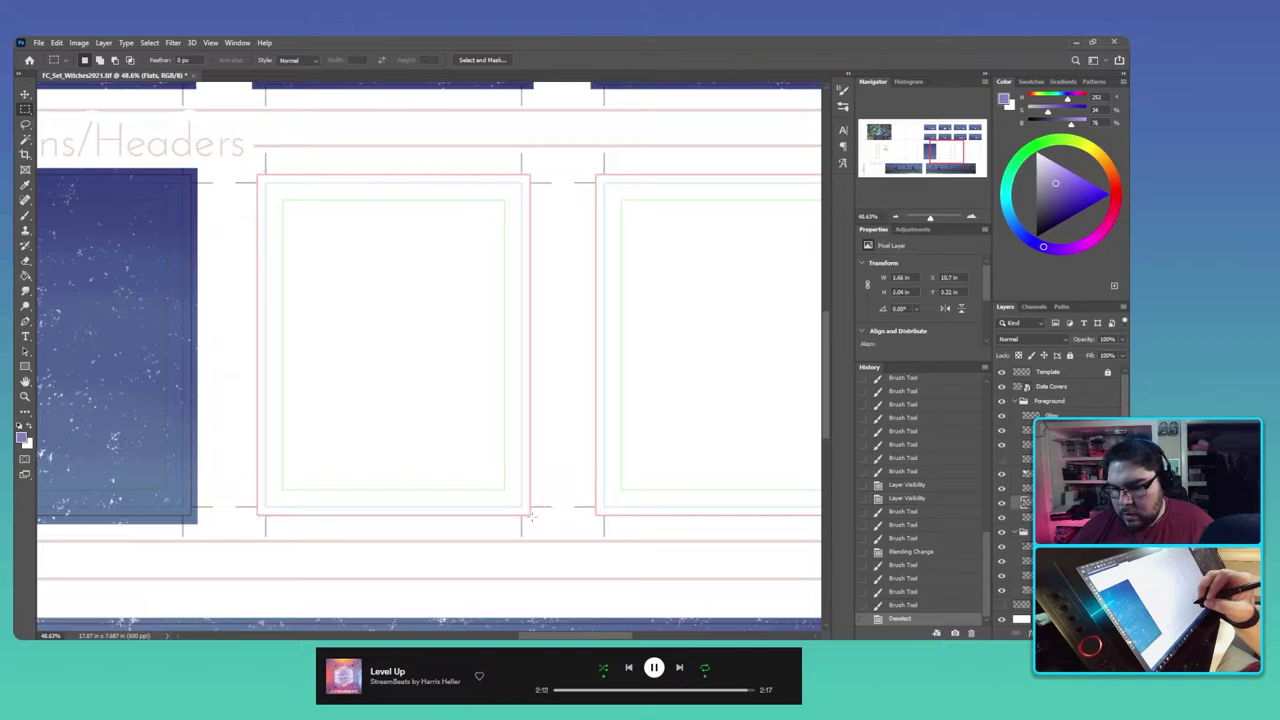
key("ctrl+d")
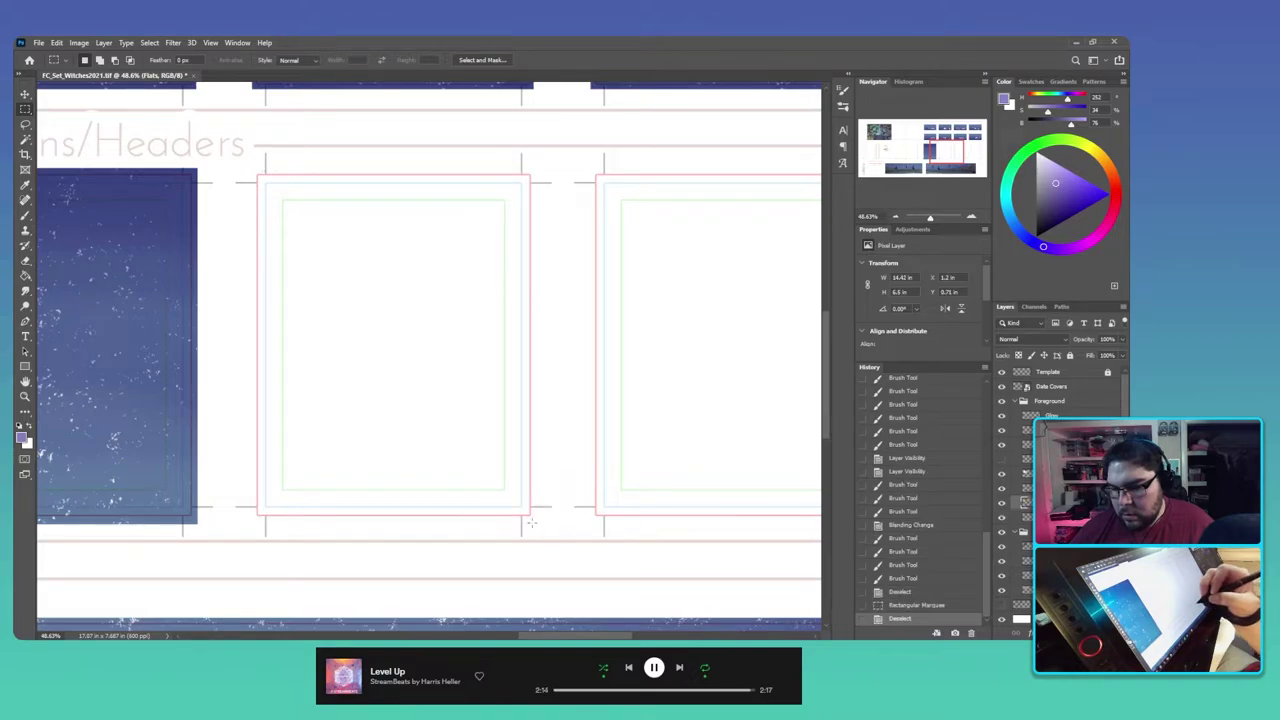
Step: Select the area just outside the second Patterns/Headers box's outline with a rectangular marquee about 1.69 by 2.08 in
left_click_drag(255, 170, 516, 485)
left_click_drag(516, 486, 508, 477)
left_click_drag(243, 160, 533, 515)
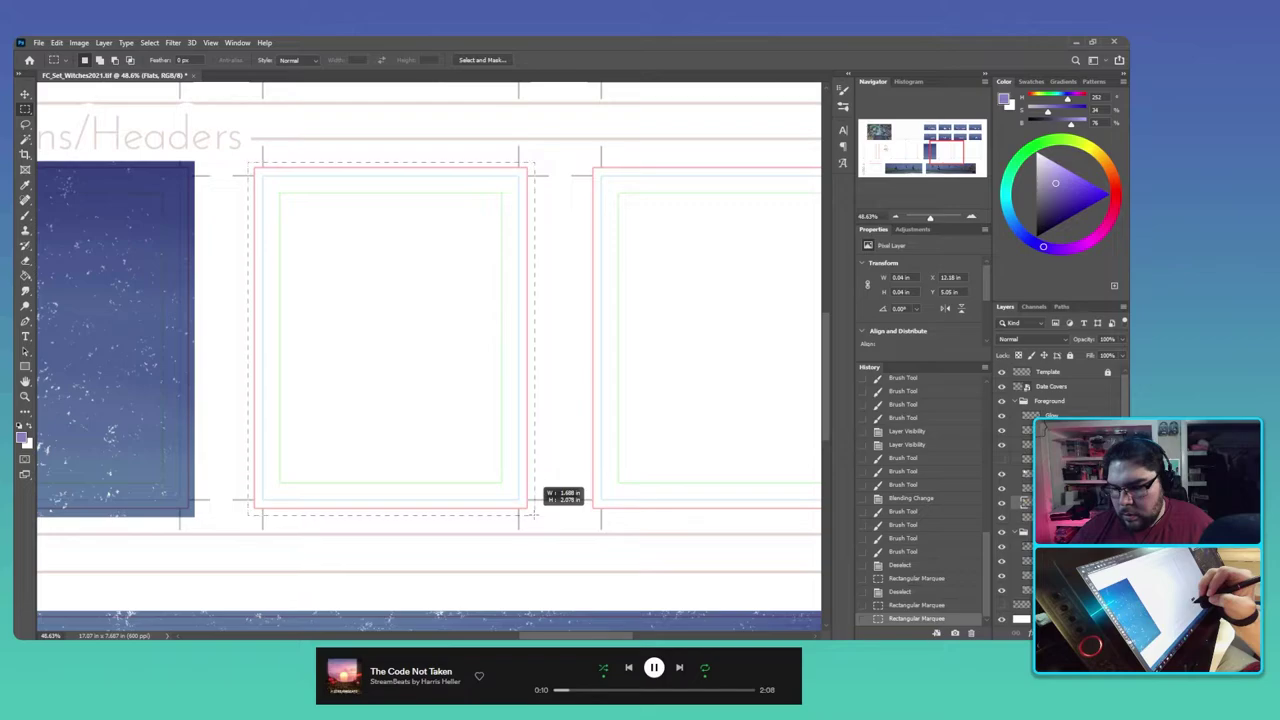
mouse_move(533, 513)
left_mouse_down()
mouse_move(535, 425)
mouse_move(555, 500)
mouse_move(575, 495)
mouse_move(495, 508)
mouse_move(532, 494)
mouse_move(523, 514)
mouse_move(533, 511)
left_mouse_up()
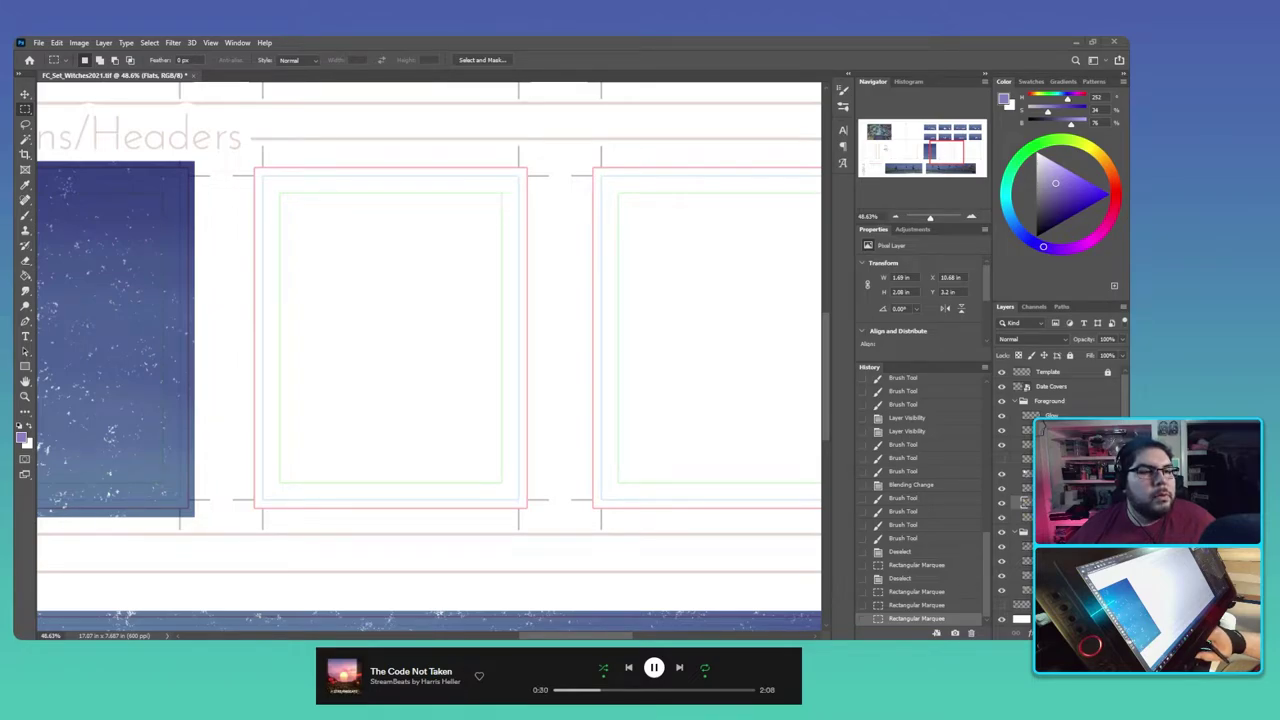
key("ctrl+h")
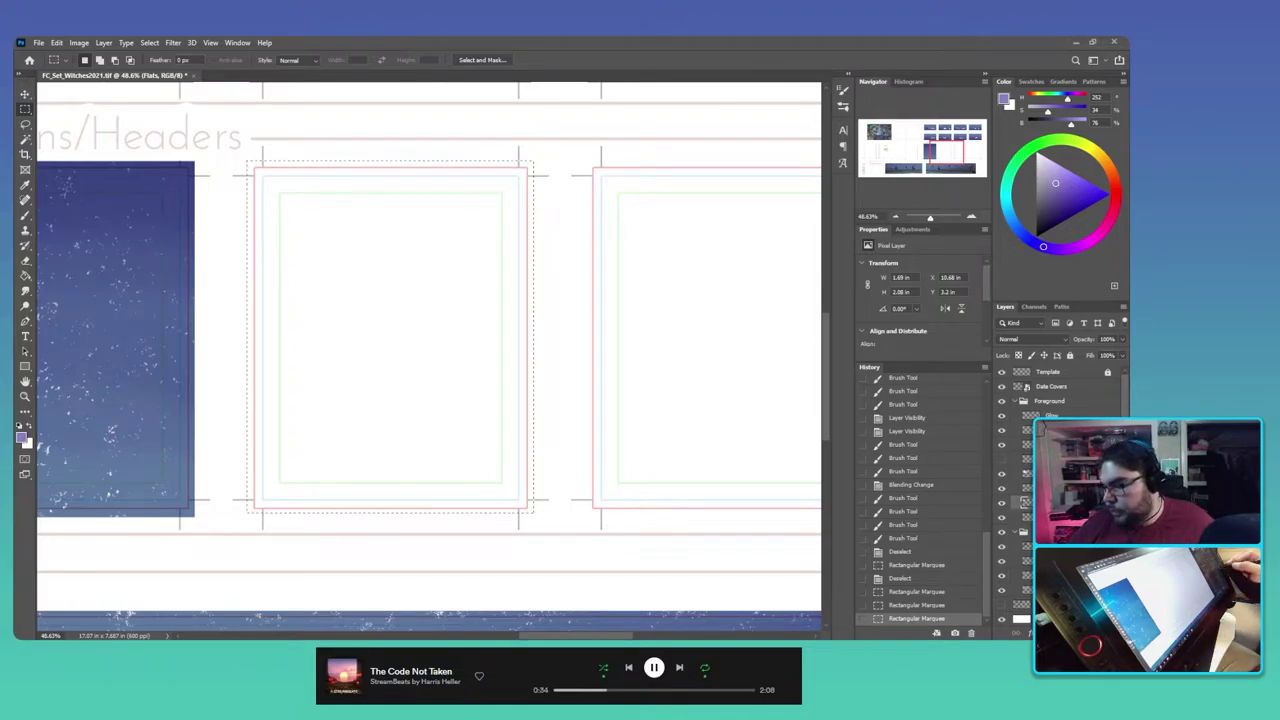
Step: Show and activate the Sketch layer, reset the colours to black and white, and choose the Sharp Pencil brush
left_click(1003, 605)
left_click(1027, 604)
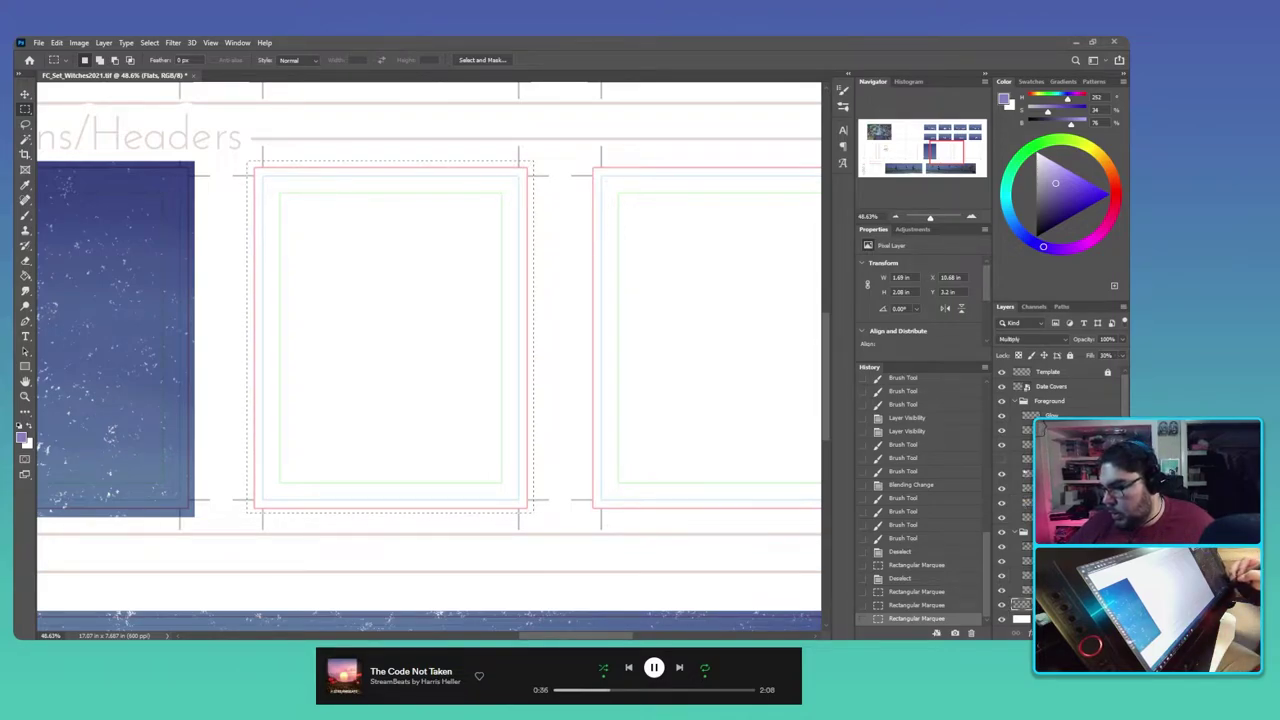
key("b")
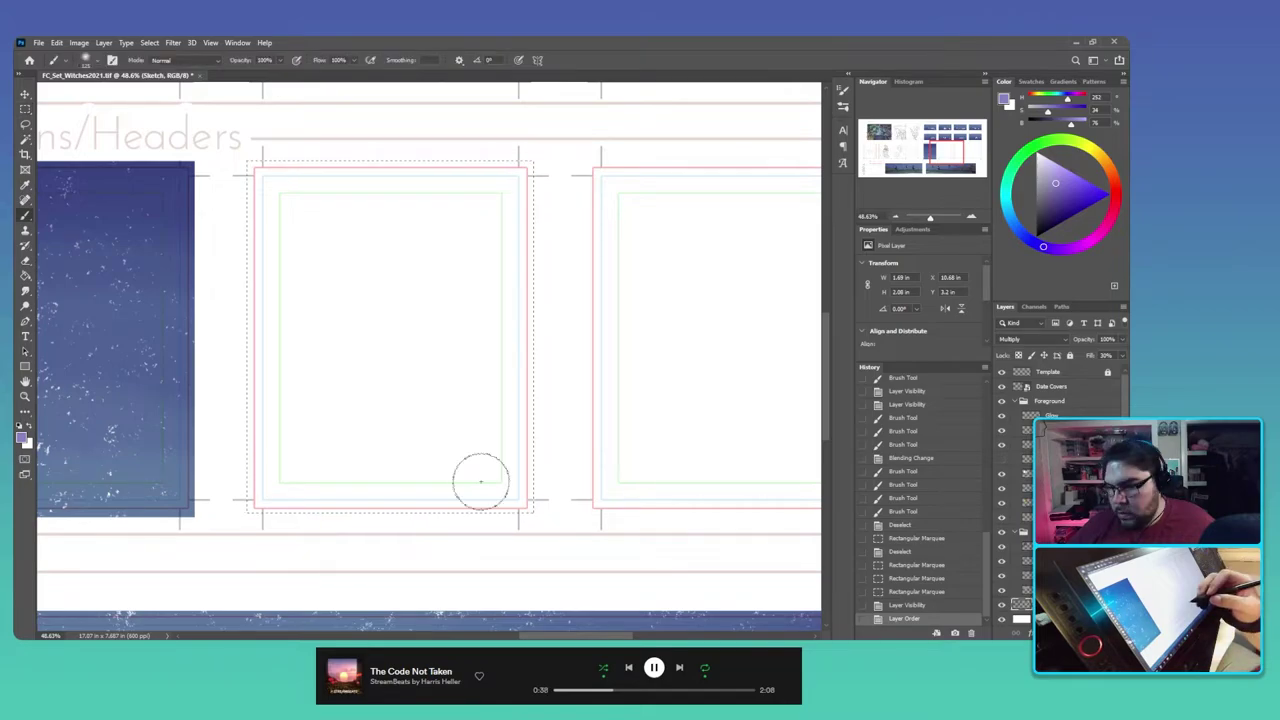
key("d")
left_click(843, 106)
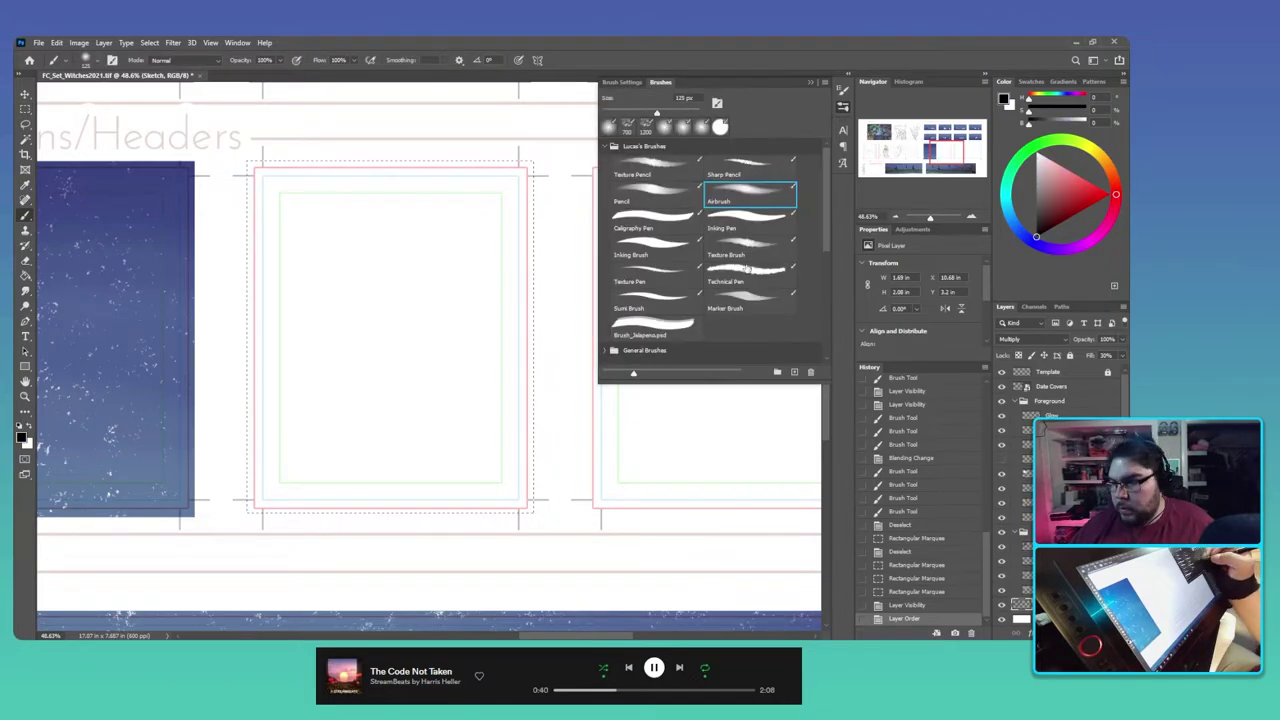
left_click(795, 162)
left_click(843, 106)
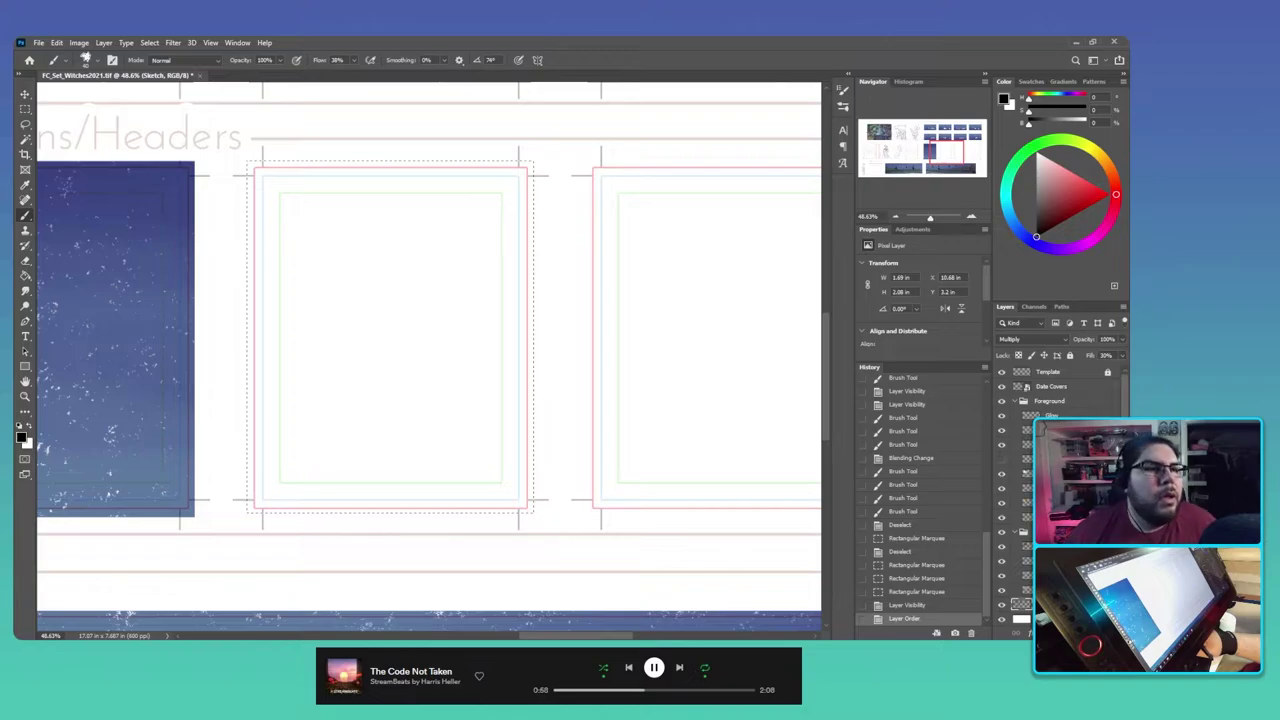
key("ctrl+d")
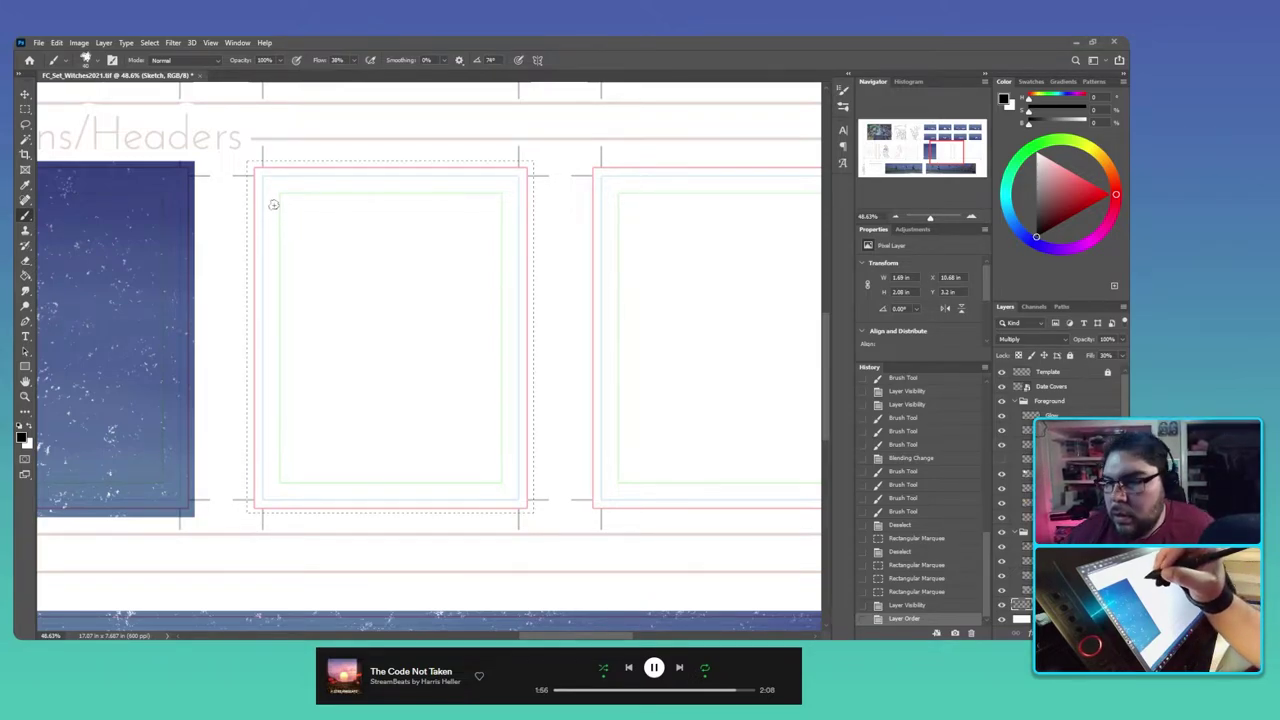
key("ctrl+h")
Step: Sketch eight roughly evenly spaced vertical guide lines of staggered heights across the second Patterns/Headers box
left_click_drag(273, 184, 270, 496)
mouse_move(270, 435)
left_mouse_down()
mouse_move(272, 186)
mouse_move(304, 454)
mouse_move(295, 174)
mouse_move(334, 496)
mouse_move(327, 189)
left_mouse_up()
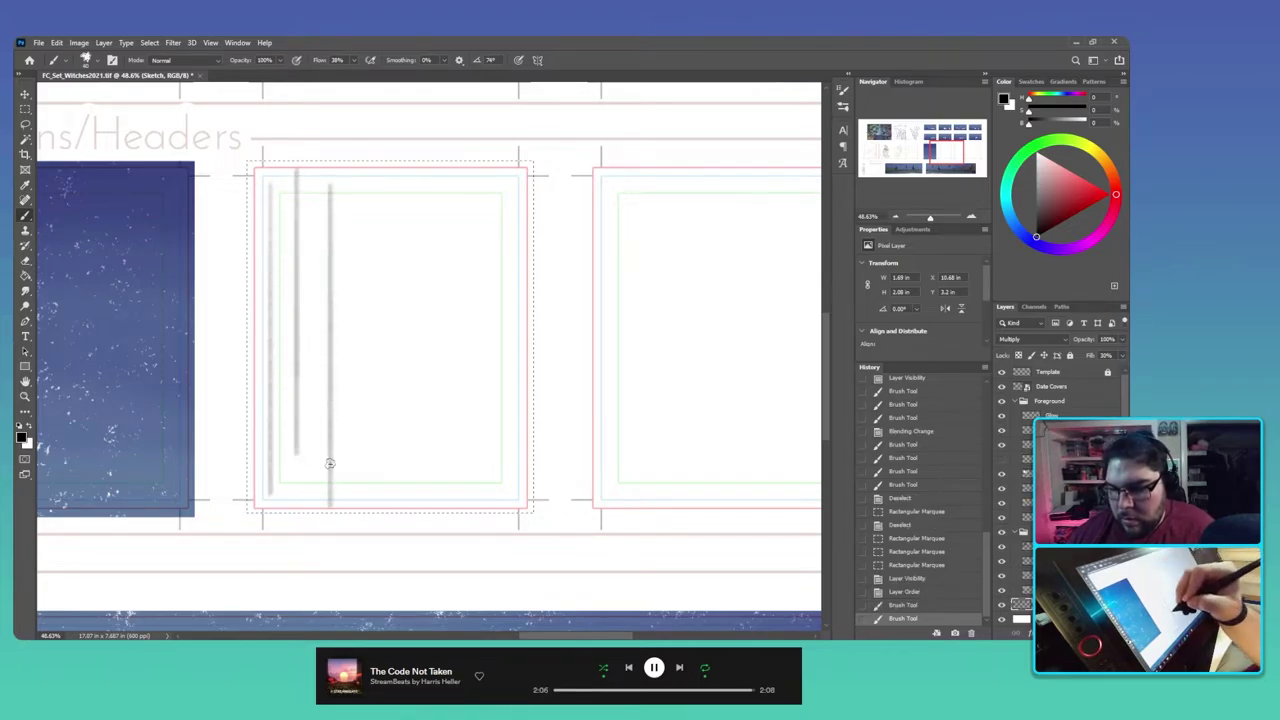
mouse_move(362, 446)
left_mouse_down()
mouse_move(357, 172)
mouse_move(366, 484)
mouse_move(410, 262)
left_mouse_up()
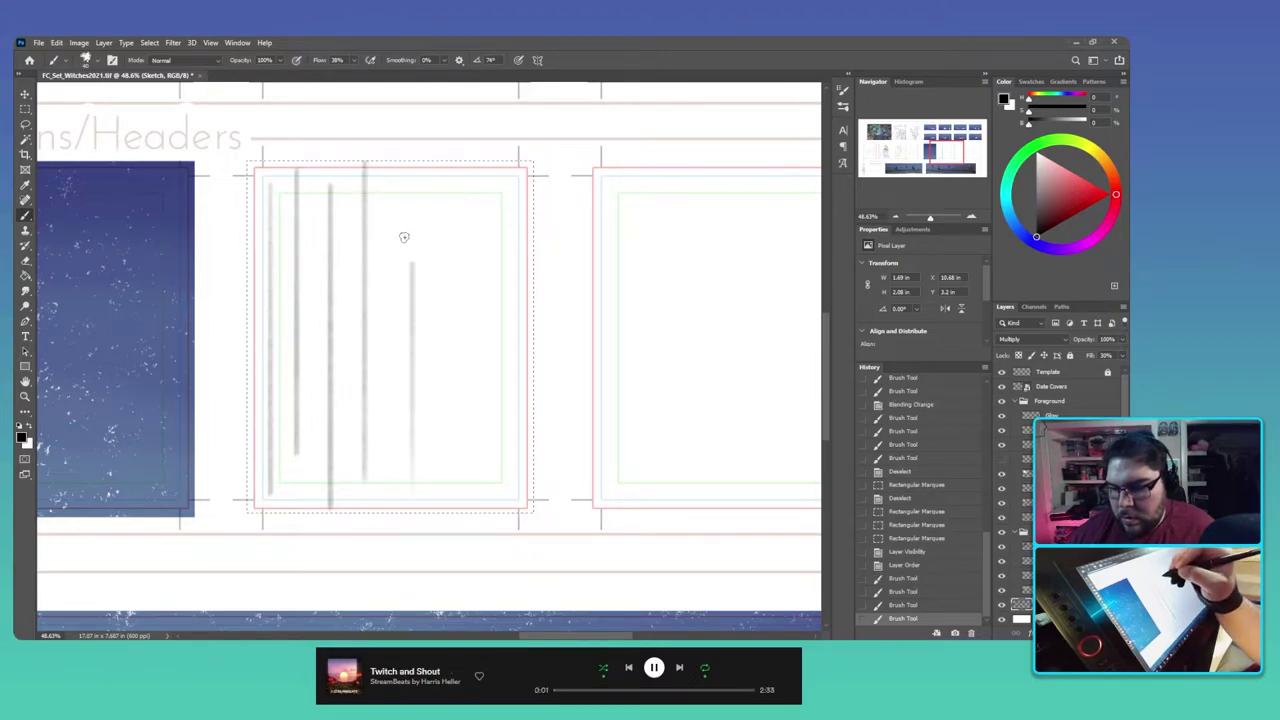
left_click_drag(410, 190, 411, 498)
left_click_drag(449, 176, 449, 405)
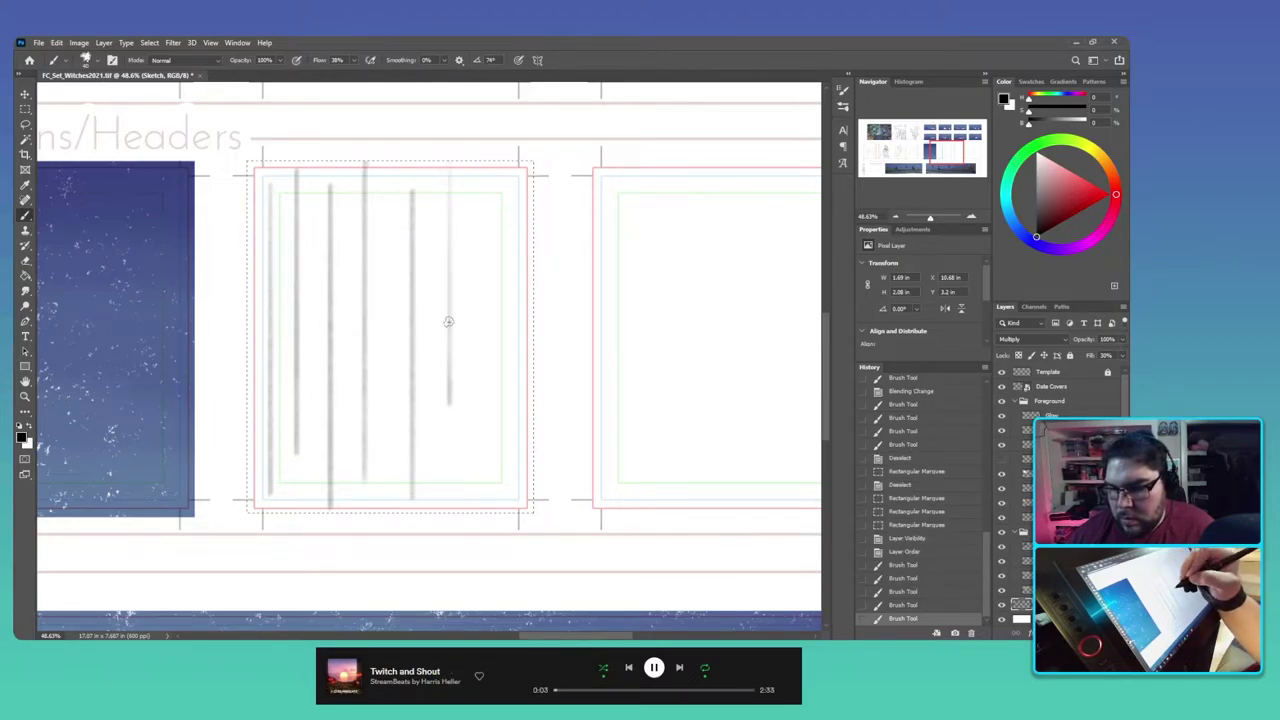
left_click_drag(448, 321, 449, 158)
mouse_move(484, 204)
left_mouse_down()
mouse_move(487, 520)
mouse_move(482, 209)
mouse_move(484, 457)
mouse_move(489, 206)
mouse_move(505, 442)
mouse_move(510, 163)
left_mouse_up()
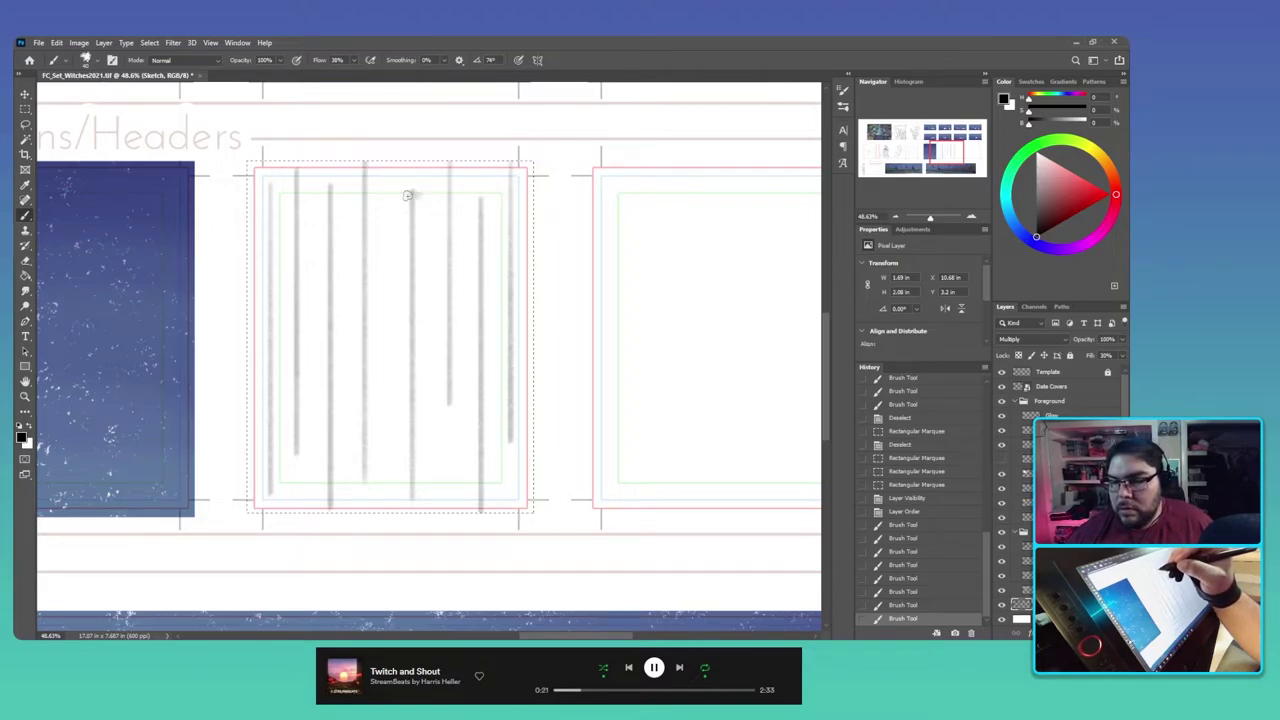
Step: Sketch an upright broom with a hooked handle top and bristles at its lower end over the fifth guide line
mouse_move(406, 203)
left_mouse_down()
mouse_move(420, 194)
mouse_move(430, 213)
mouse_move(418, 191)
mouse_move(401, 225)
mouse_move(399, 208)
mouse_move(397, 222)
mouse_move(412, 222)
left_mouse_up()
left_click(882, 134)
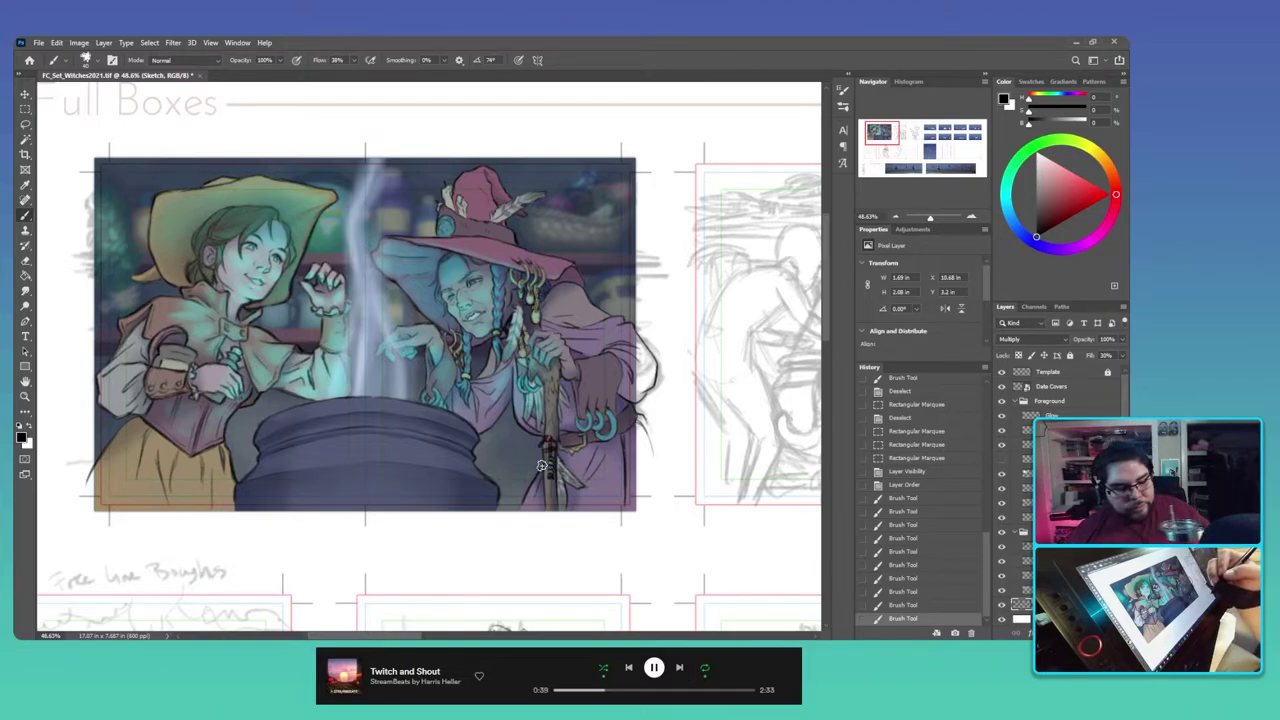
left_click(946, 157)
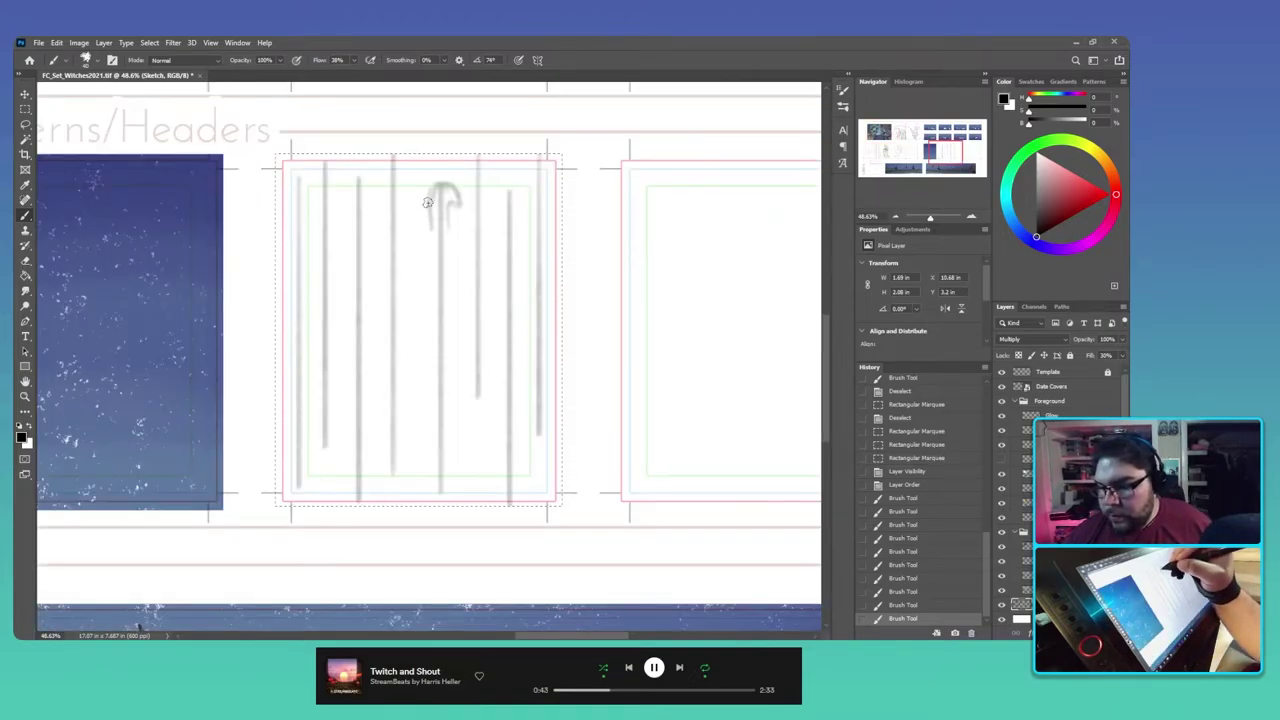
left_click_drag(437, 232, 440, 278)
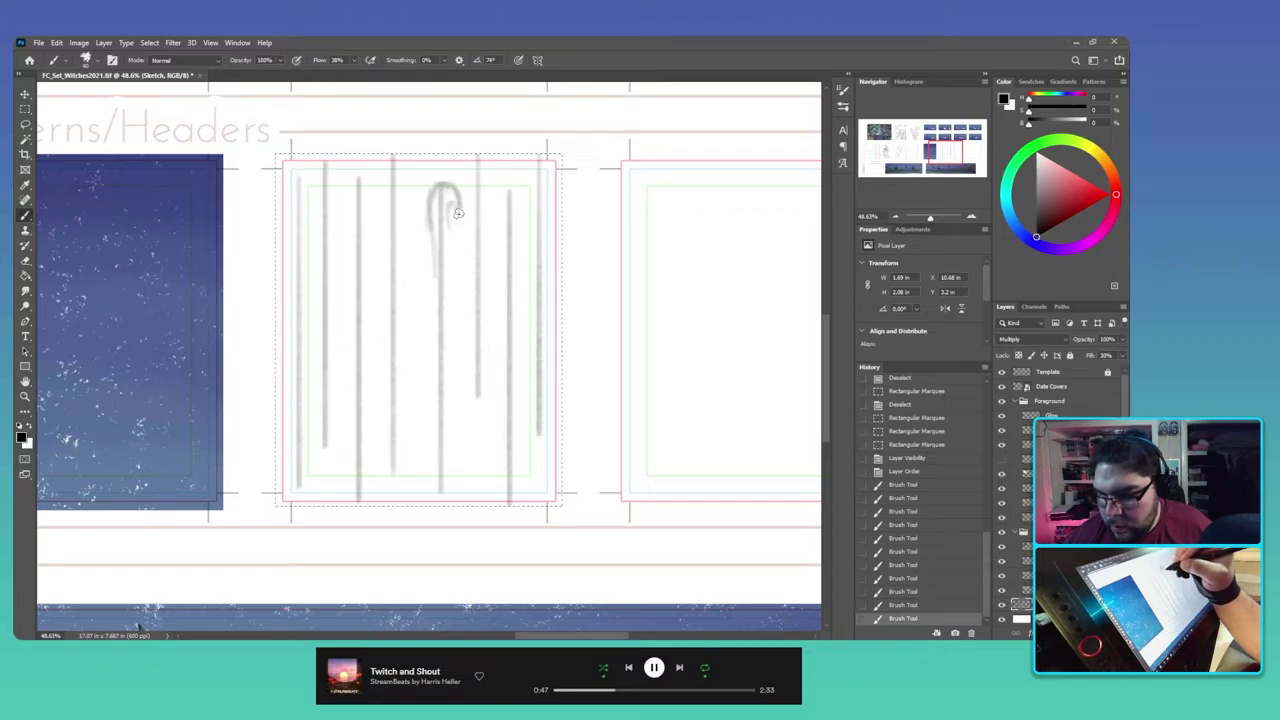
mouse_move(456, 210)
left_mouse_down()
mouse_move(447, 199)
mouse_move(450, 464)
left_mouse_up()
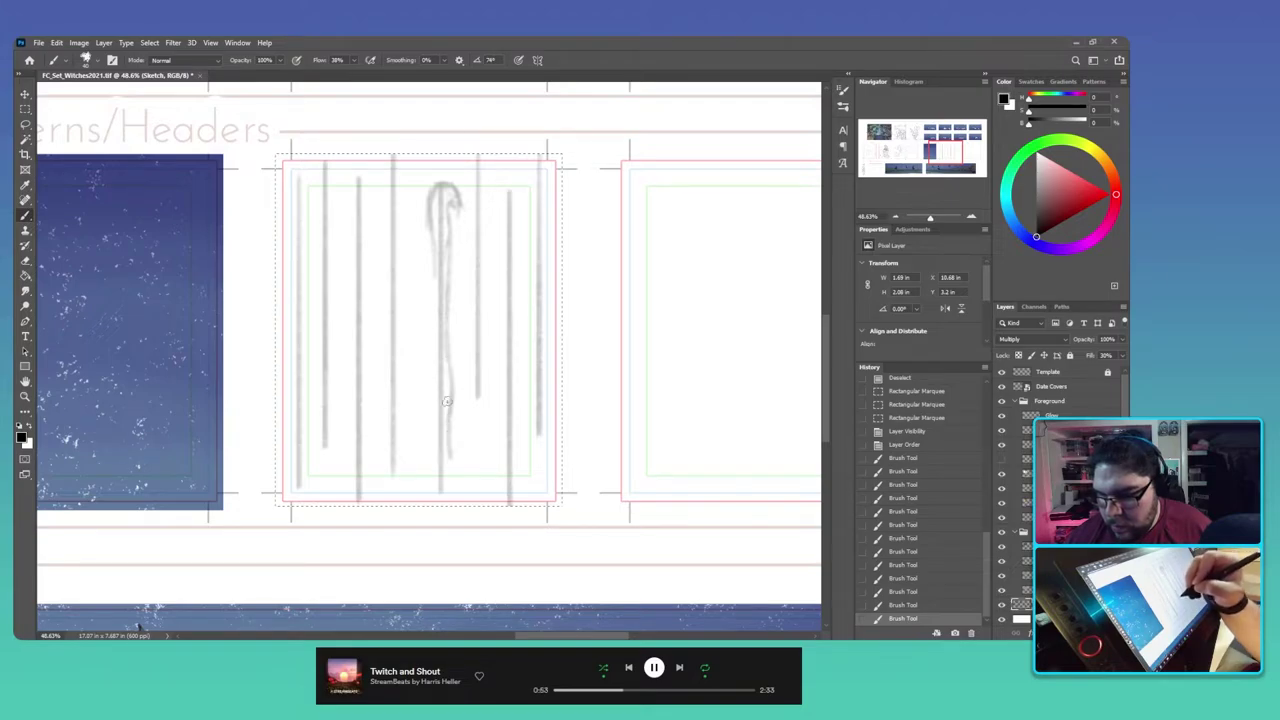
mouse_move(438, 314)
left_mouse_down()
mouse_move(435, 457)
mouse_move(464, 431)
mouse_move(445, 466)
mouse_move(429, 452)
mouse_move(454, 454)
mouse_move(434, 468)
mouse_move(460, 508)
left_mouse_up()
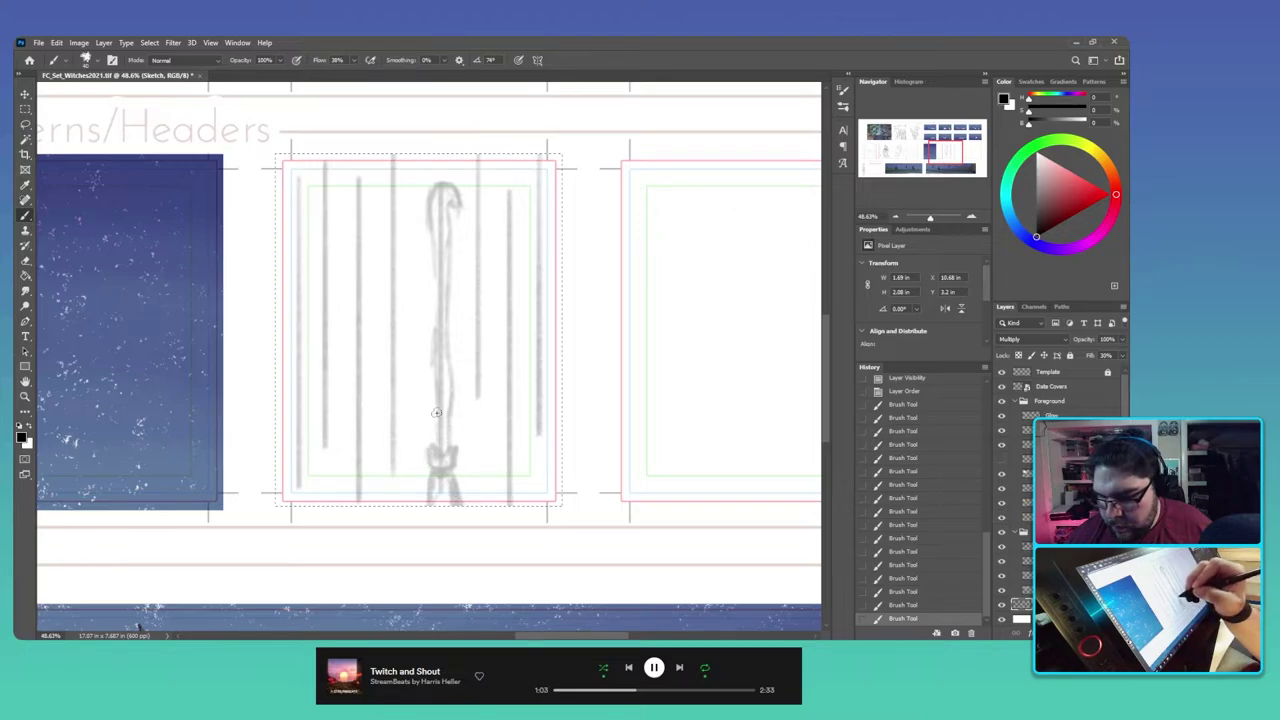
mouse_move(436, 412)
left_mouse_down()
mouse_move(431, 211)
mouse_move(439, 338)
mouse_move(450, 299)
mouse_move(451, 438)
left_mouse_up()
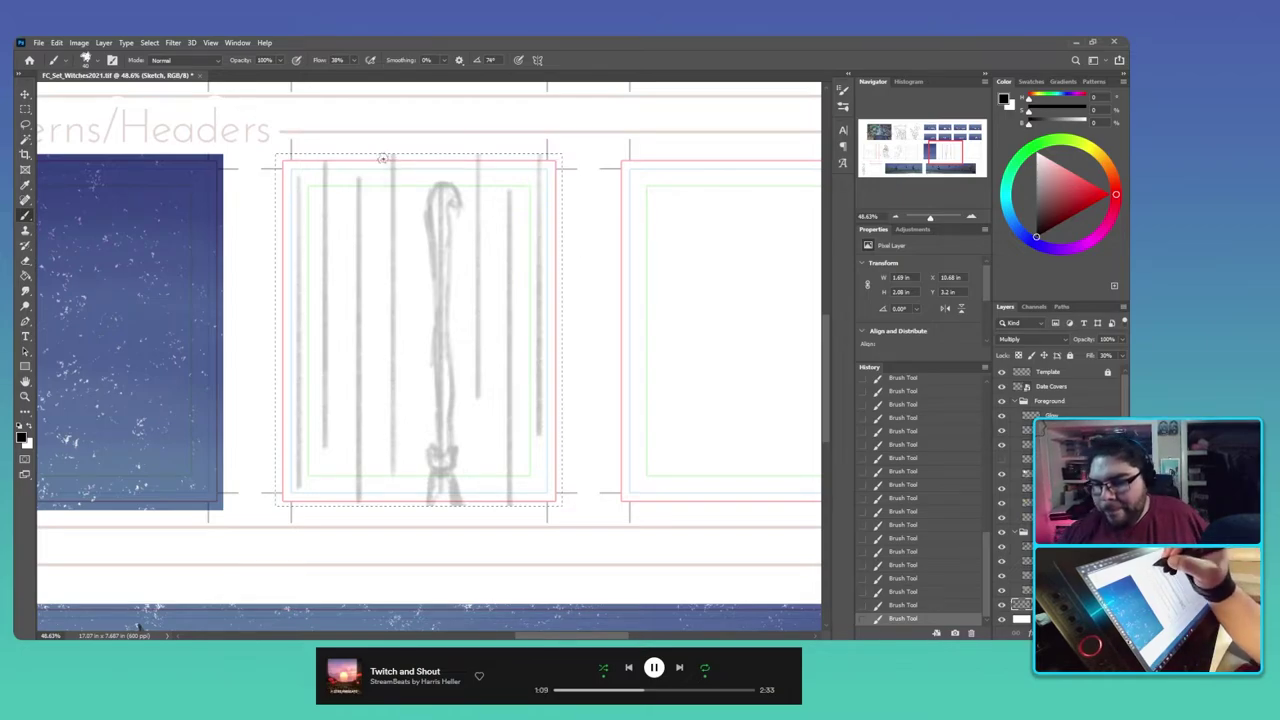
Step: Sketch an upside-down broom over the fourth guide line and a curled, leafy broom handle over the third
mouse_move(383, 158)
left_mouse_down()
mouse_move(392, 468)
mouse_move(407, 452)
mouse_move(400, 176)
mouse_move(401, 300)
left_mouse_up()
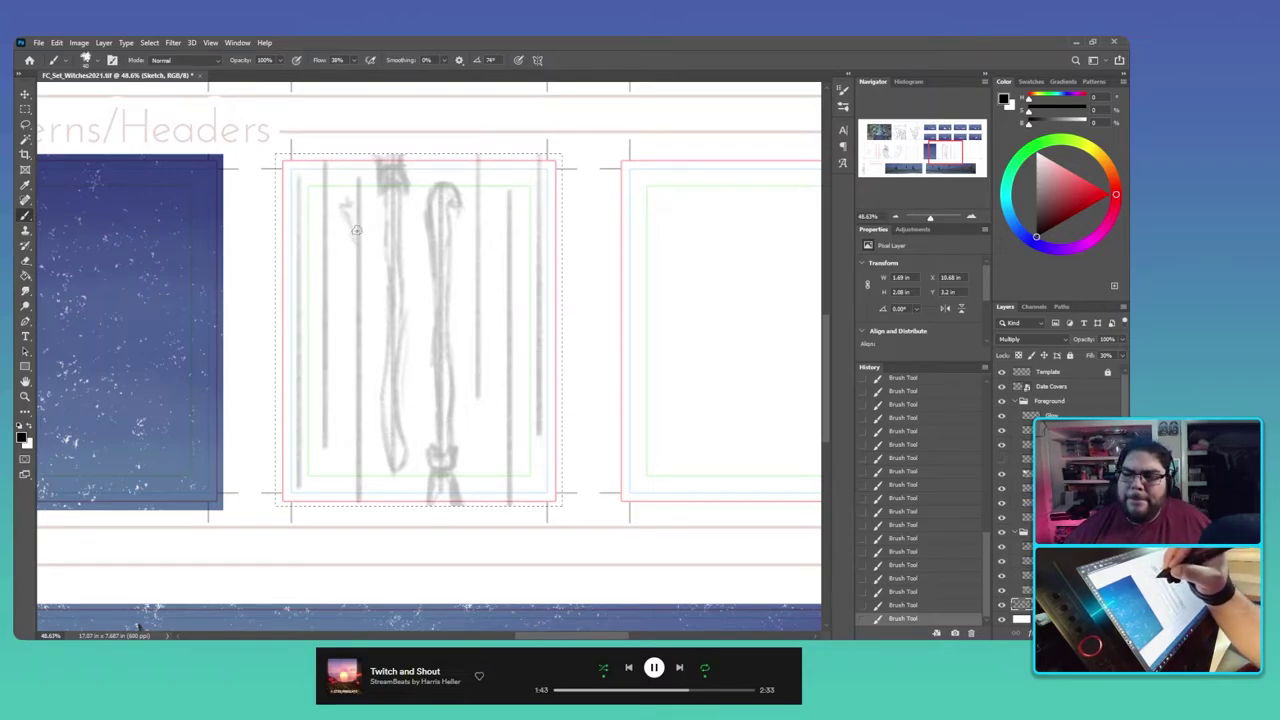
mouse_move(347, 218)
left_mouse_down()
mouse_move(353, 186)
mouse_move(346, 226)
left_mouse_up()
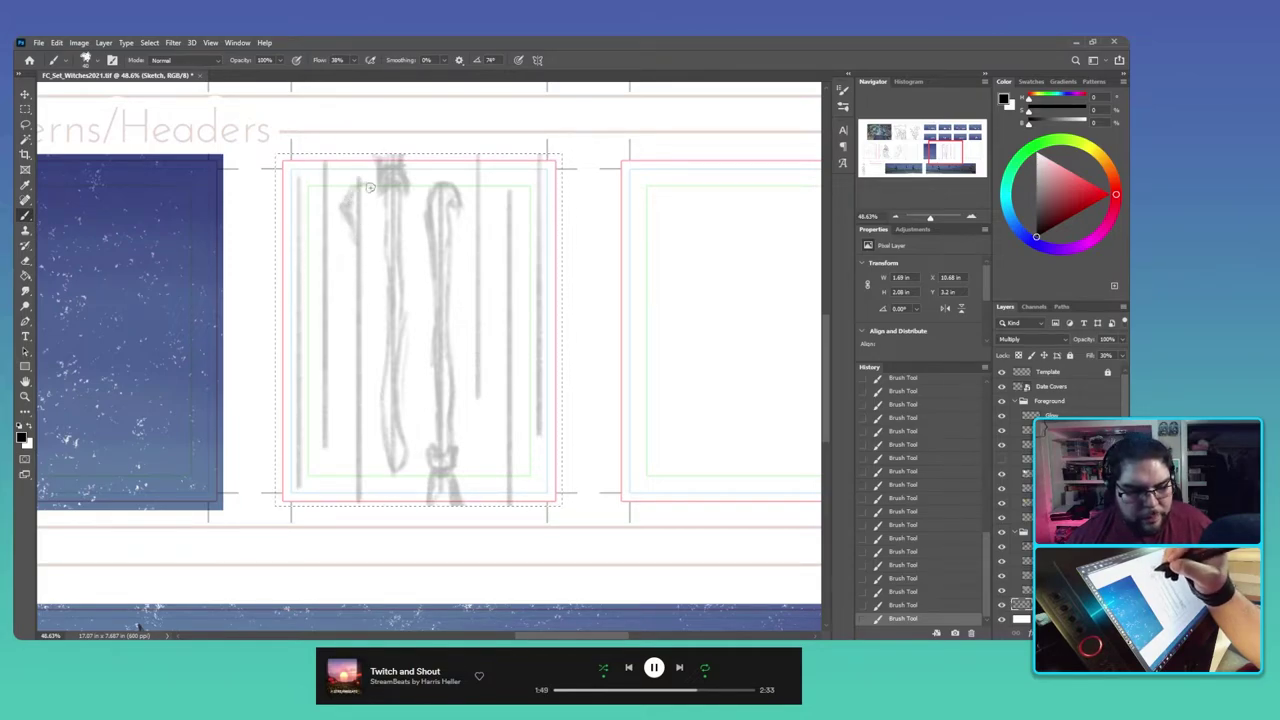
mouse_move(369, 194)
left_mouse_down()
mouse_move(370, 227)
mouse_move(363, 188)
mouse_move(351, 191)
mouse_move(372, 224)
mouse_move(360, 215)
mouse_move(370, 257)
mouse_move(352, 231)
mouse_move(359, 311)
left_mouse_up()
mouse_move(359, 261)
left_mouse_down()
mouse_move(370, 323)
mouse_move(368, 309)
mouse_move(365, 341)
mouse_move(354, 305)
mouse_move(354, 370)
left_mouse_up()
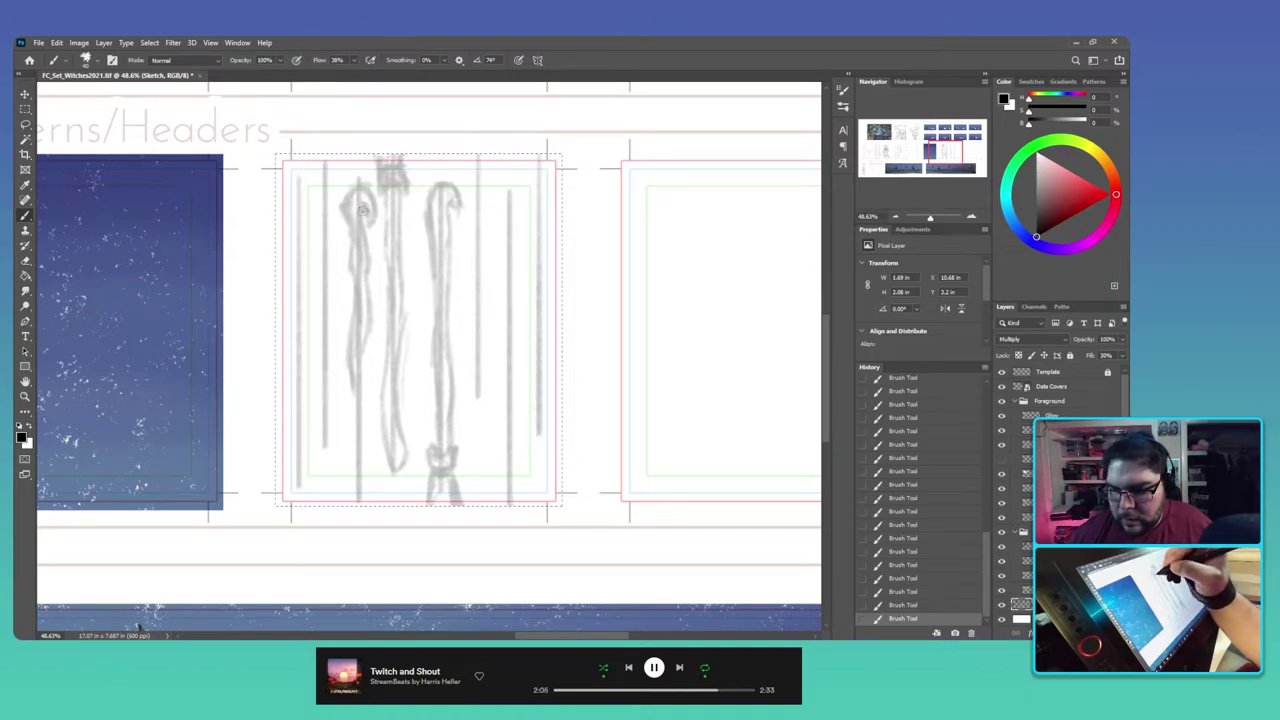
left_click_drag(345, 199, 352, 168)
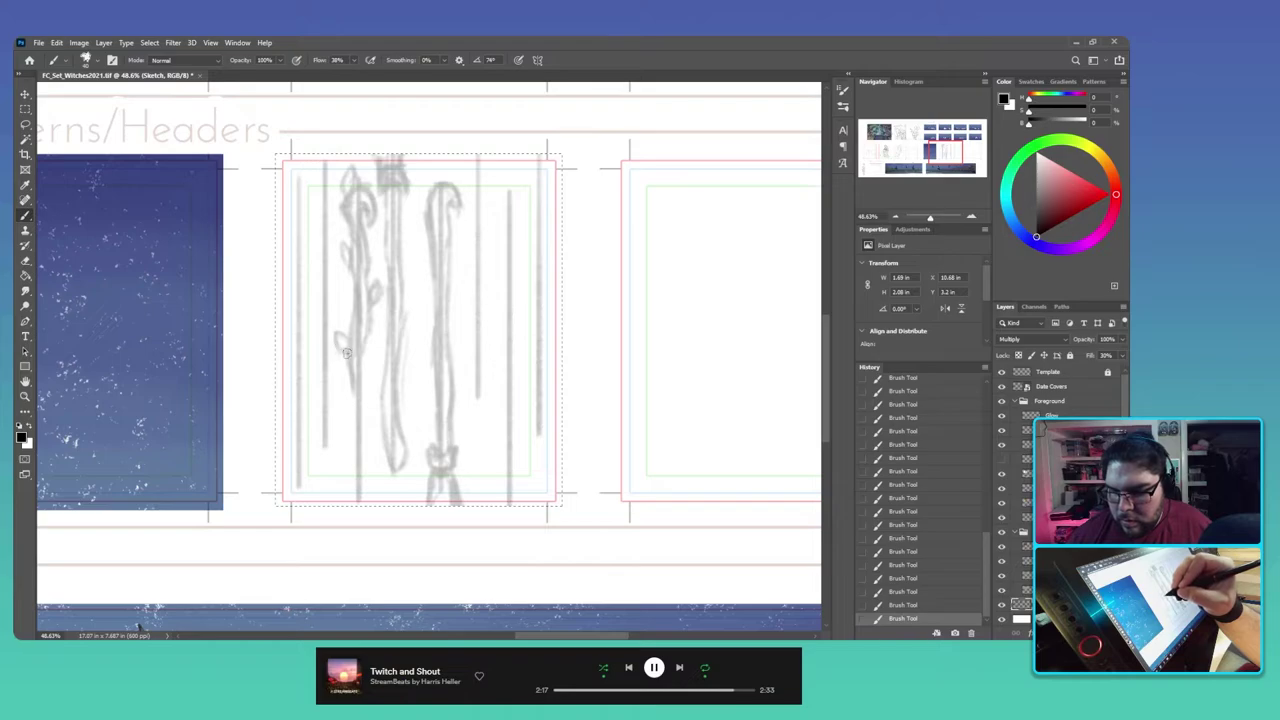
Step: Finish the lower part of the leafy broom's handle and sketch its flared bristles down to the box's bottom edge
mouse_move(363, 360)
left_mouse_down()
mouse_move(366, 446)
mouse_move(341, 506)
left_mouse_up()
left_click_drag(355, 460, 350, 506)
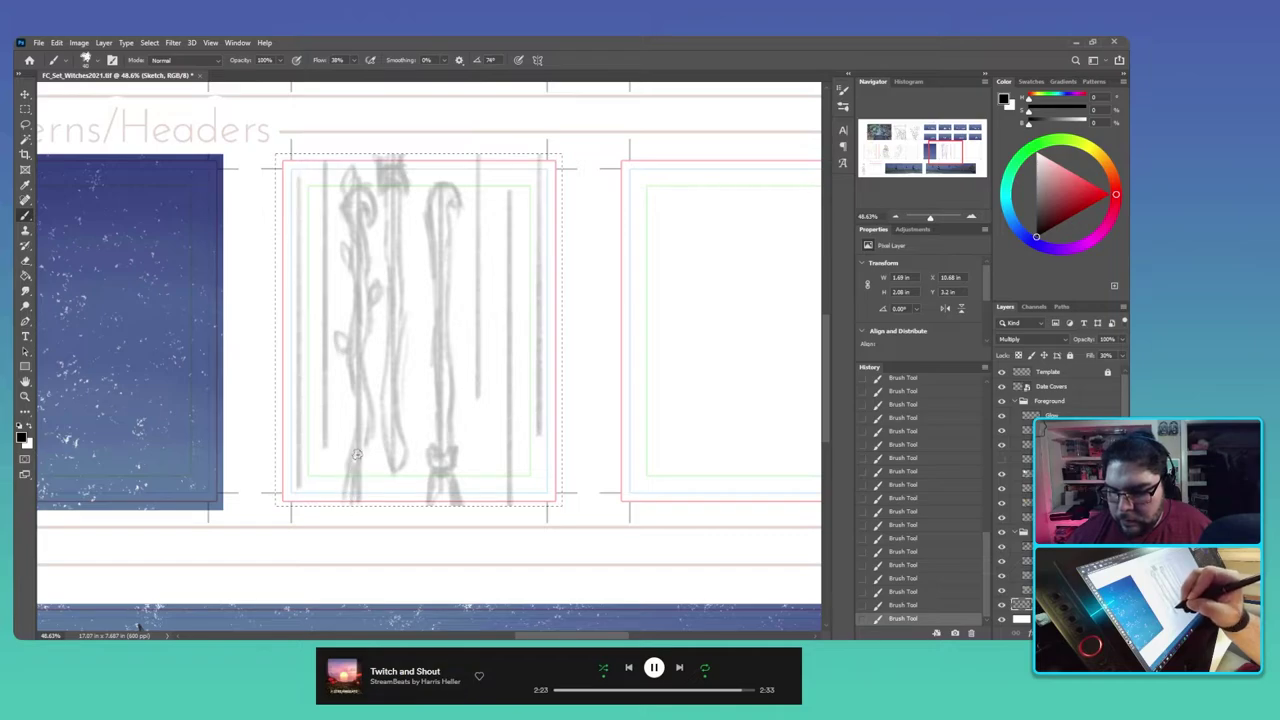
mouse_move(366, 447)
left_mouse_down()
mouse_move(380, 510)
mouse_move(374, 482)
left_mouse_up()
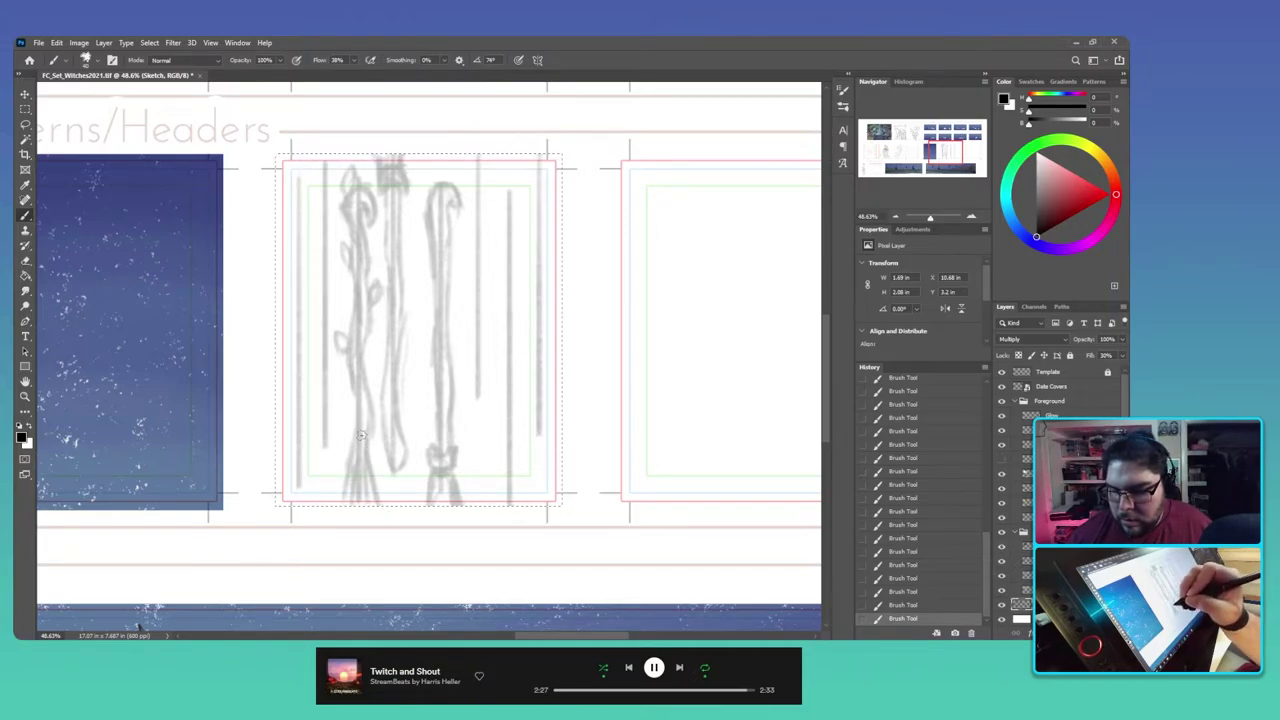
left_click_drag(361, 435, 361, 509)
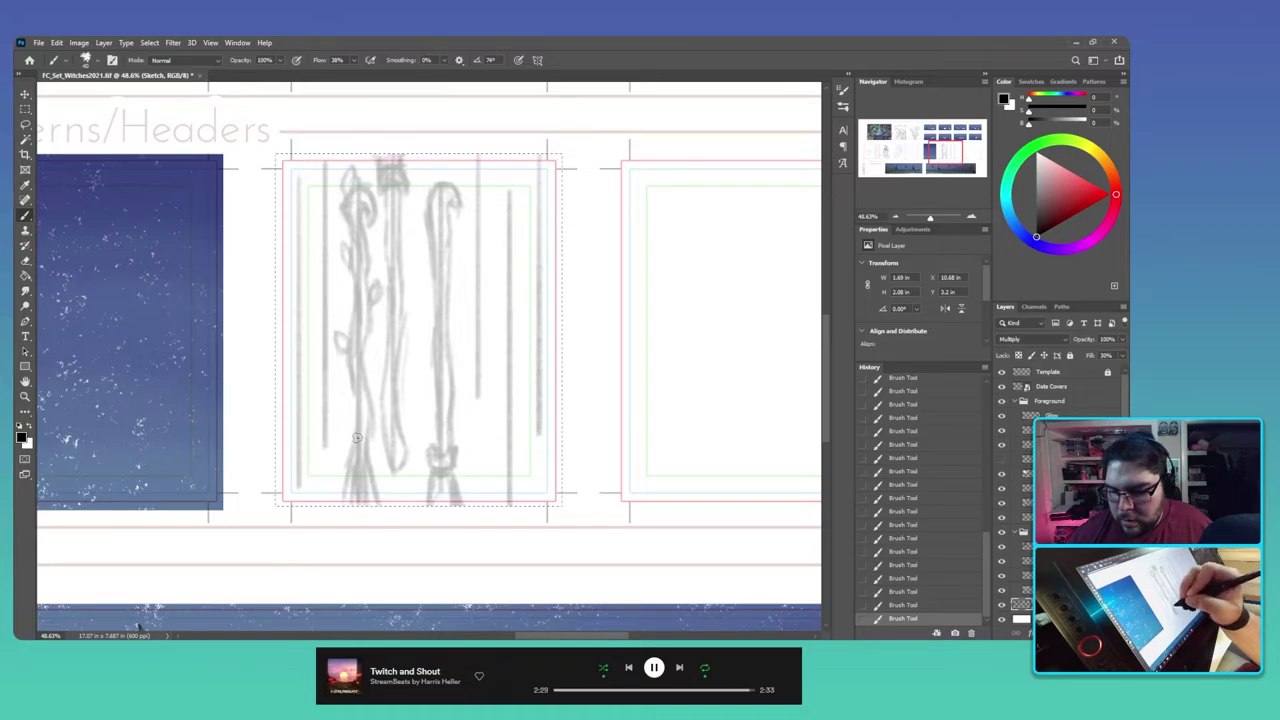
left_click_drag(354, 444, 342, 519)
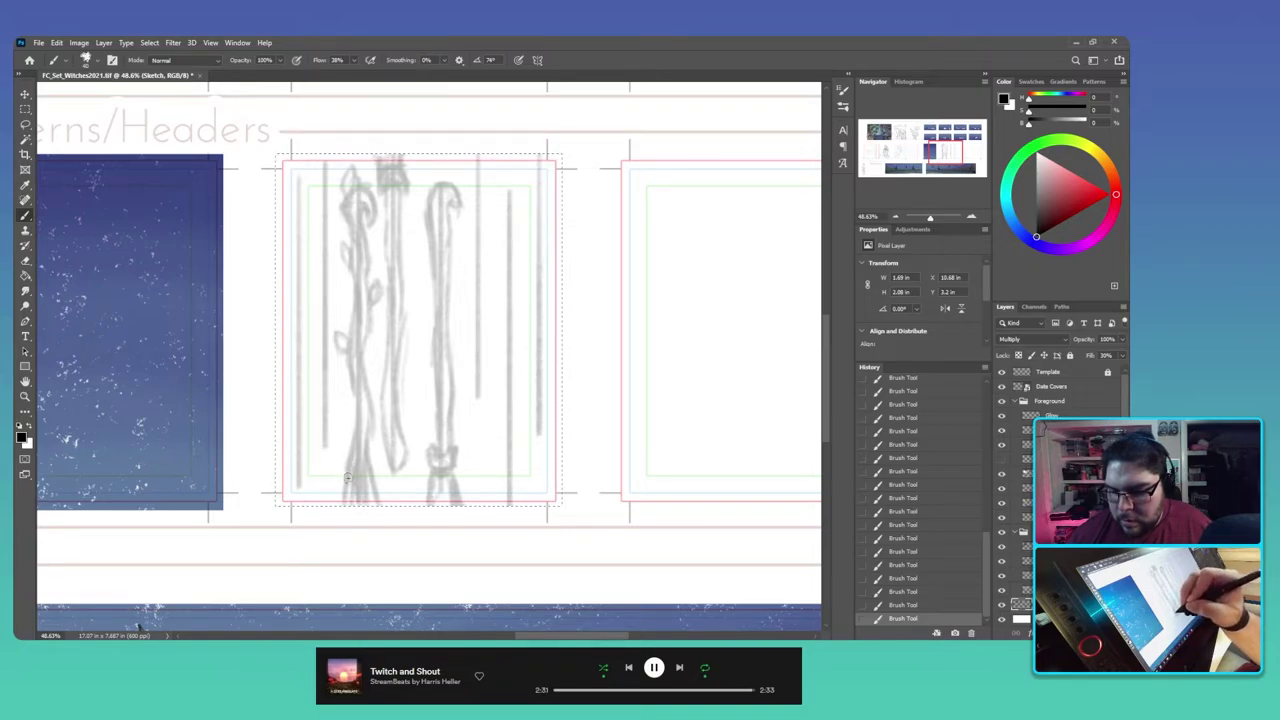
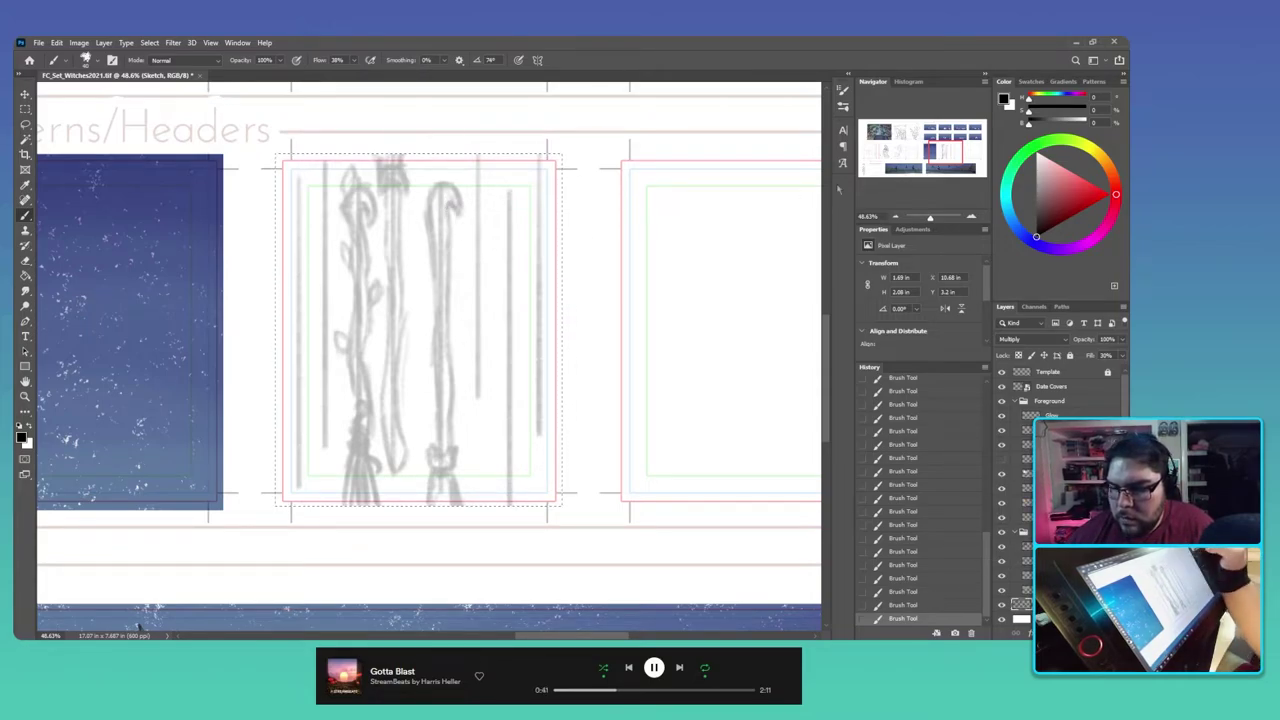
Step: Add more bristle strokes to the lower end of the hook-handled broom
left_click(882, 138)
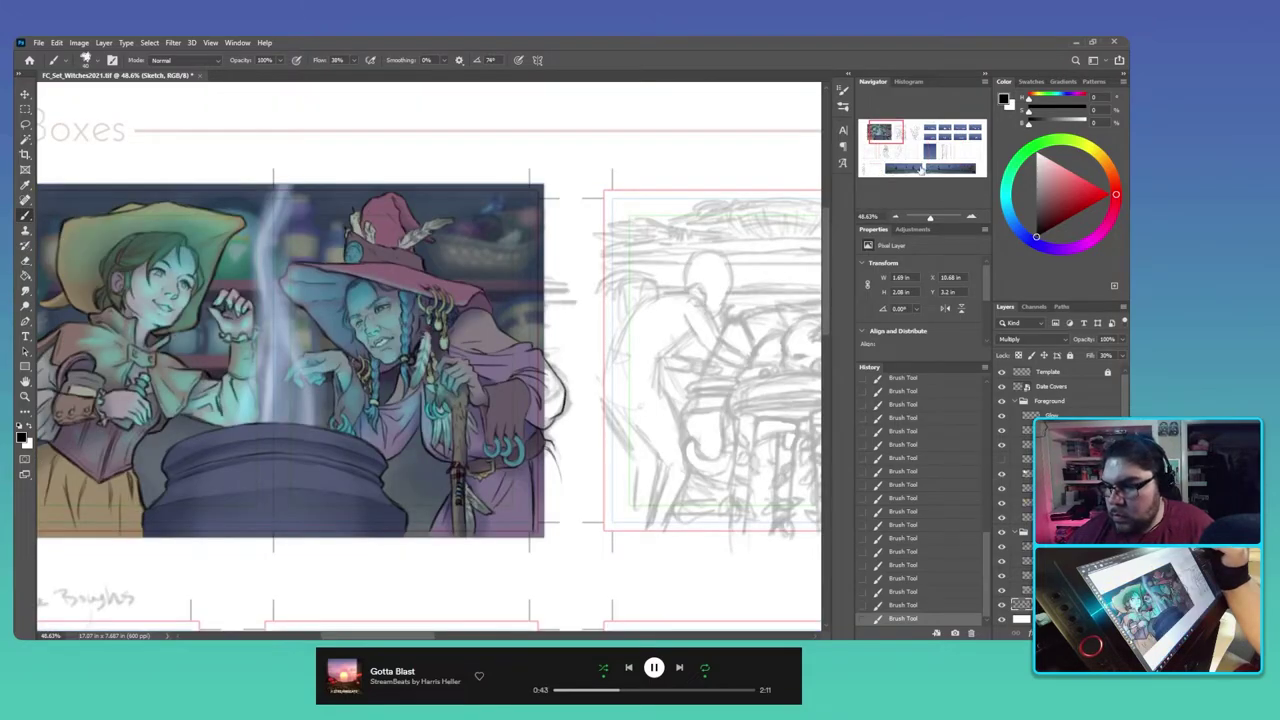
left_click(950, 153)
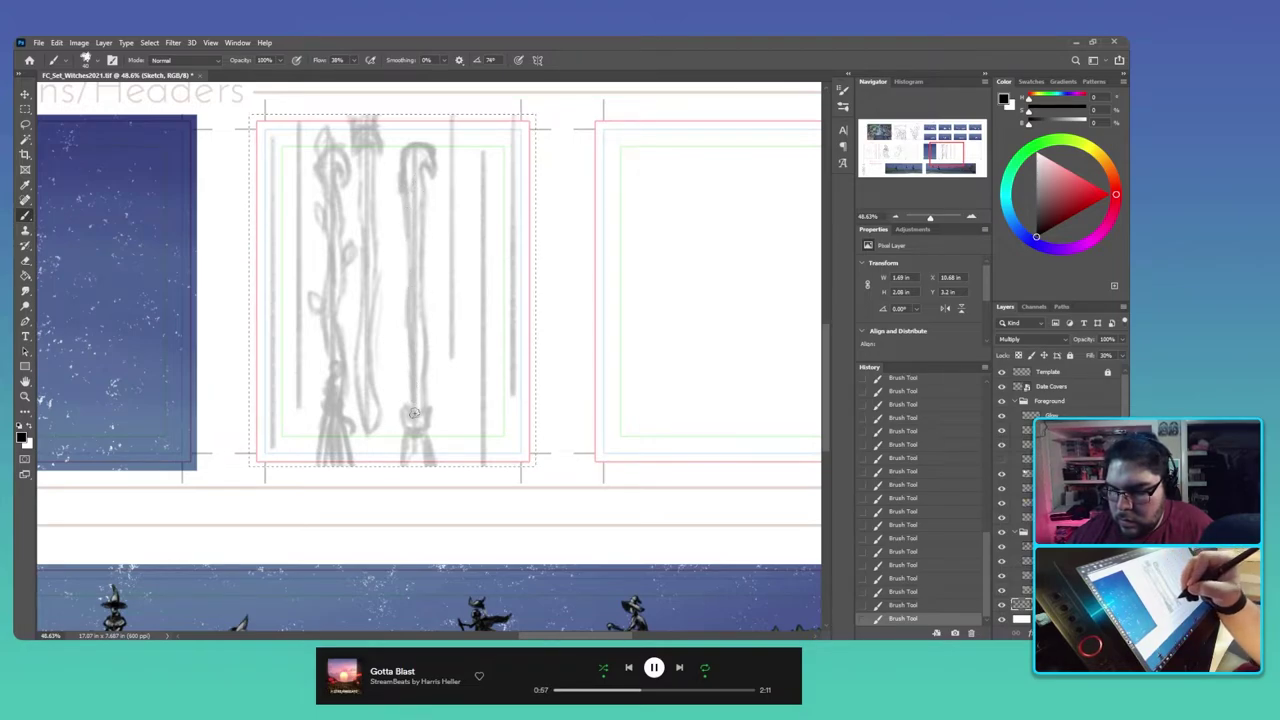
mouse_move(413, 420)
left_mouse_down()
mouse_move(410, 440)
mouse_move(424, 422)
mouse_move(410, 462)
mouse_move(430, 460)
left_mouse_up()
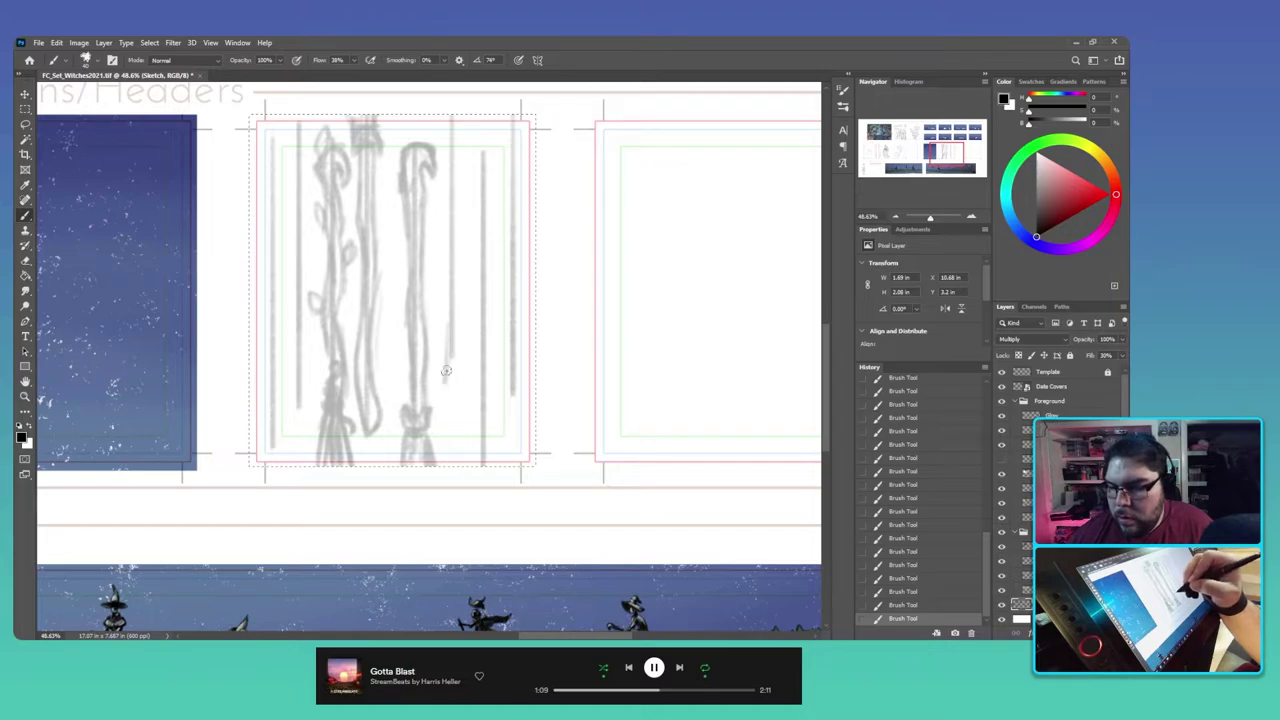
Step: Sketch a knobbly upside-down broom over the sixth guide line, with its bristles at the box's top edge
mouse_move(444, 384)
left_mouse_down()
mouse_move(448, 428)
mouse_move(464, 346)
mouse_move(456, 311)
mouse_move(466, 345)
mouse_move(458, 356)
mouse_move(449, 288)
mouse_move(448, 342)
mouse_move(444, 260)
left_mouse_up()
left_click_drag(446, 304, 444, 172)
mouse_move(459, 272)
left_mouse_down()
mouse_move(459, 294)
mouse_move(459, 155)
left_mouse_up()
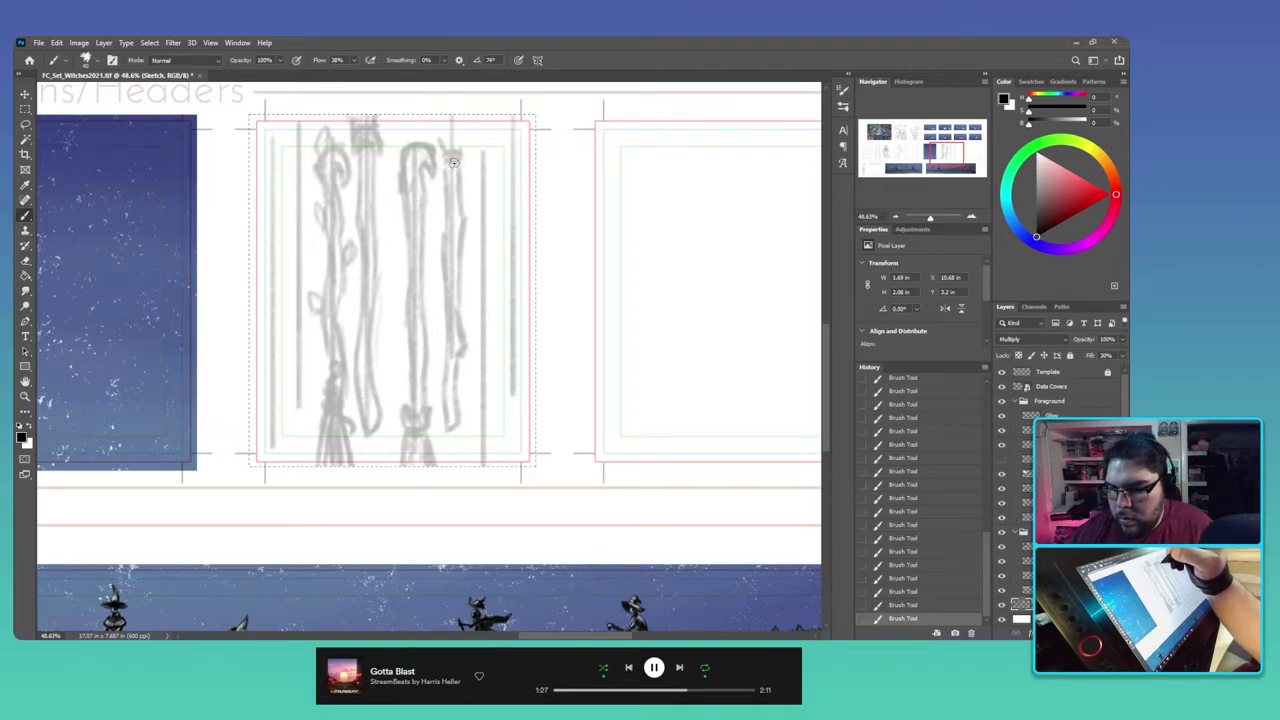
mouse_move(454, 162)
left_mouse_down()
mouse_move(443, 172)
mouse_move(463, 180)
mouse_move(456, 122)
mouse_move(440, 124)
mouse_move(462, 112)
mouse_move(446, 130)
left_mouse_up()
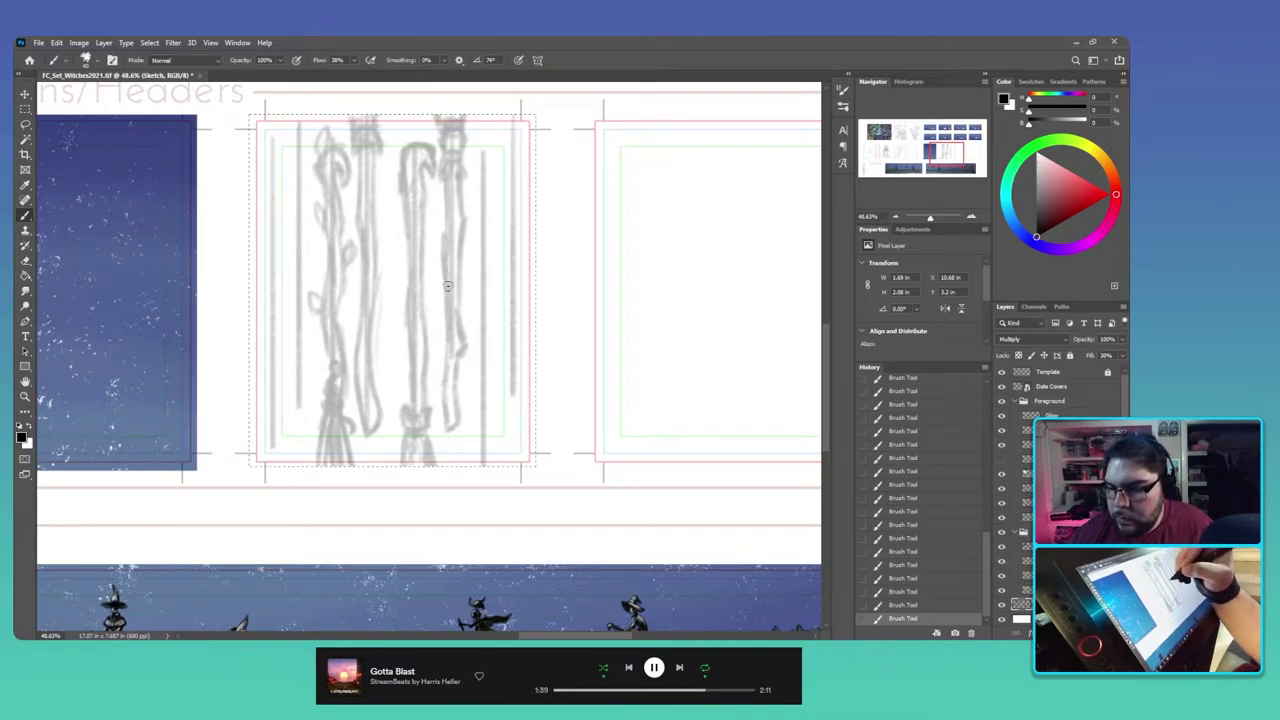
left_click_drag(440, 369, 445, 419)
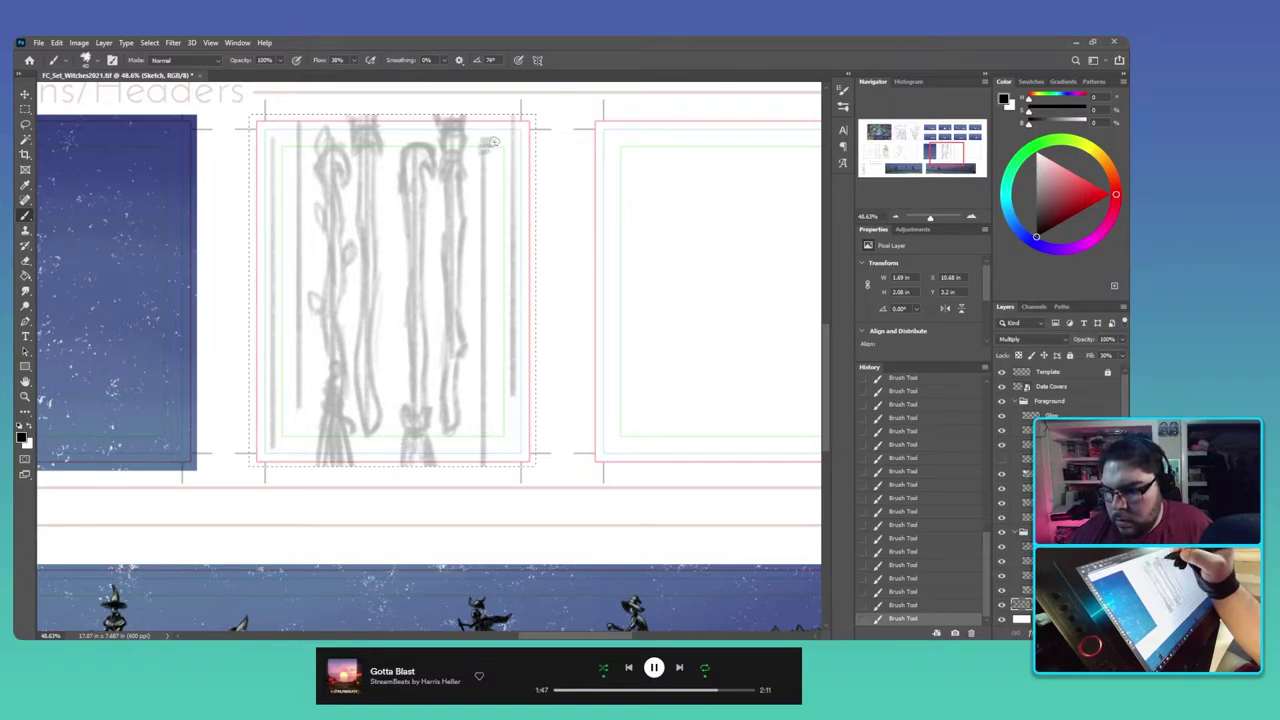
Step: Outline a straight, flat-topped broom handle around the seventh guide line
left_click_drag(493, 143, 494, 215)
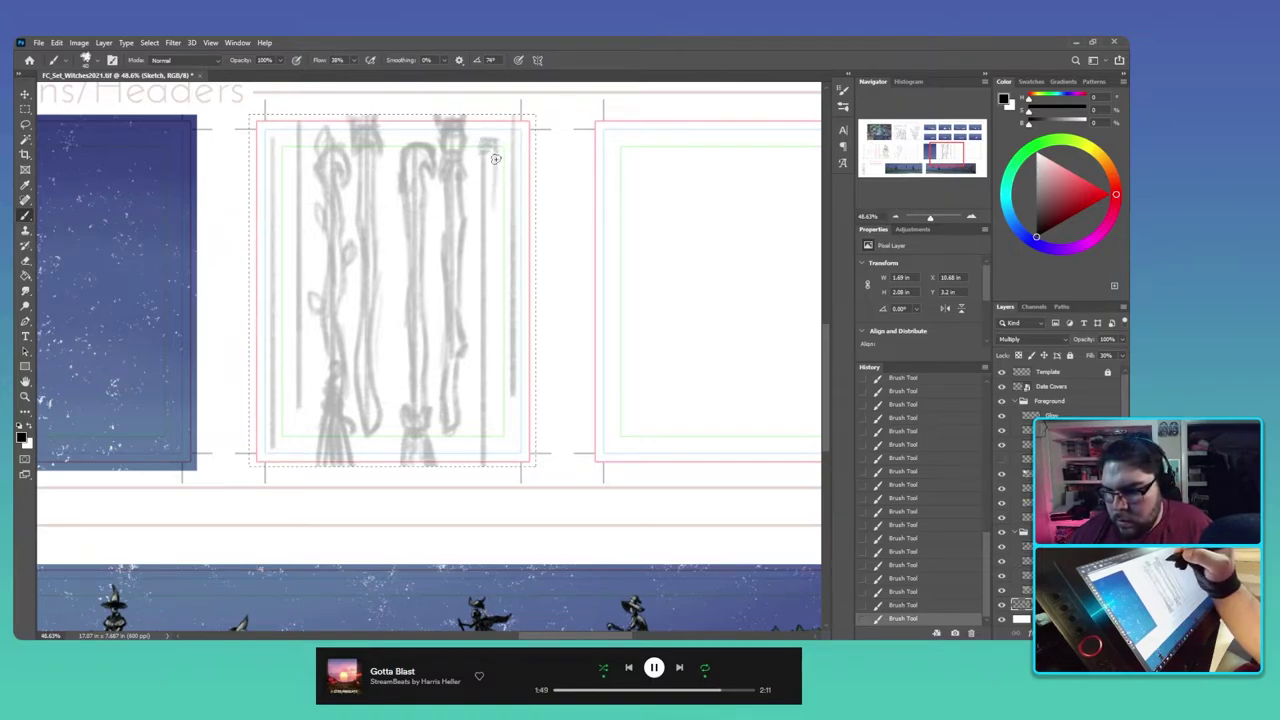
mouse_move(495, 158)
left_mouse_down()
mouse_move(494, 446)
mouse_move(494, 135)
mouse_move(479, 173)
mouse_move(479, 145)
mouse_move(487, 442)
left_mouse_up()
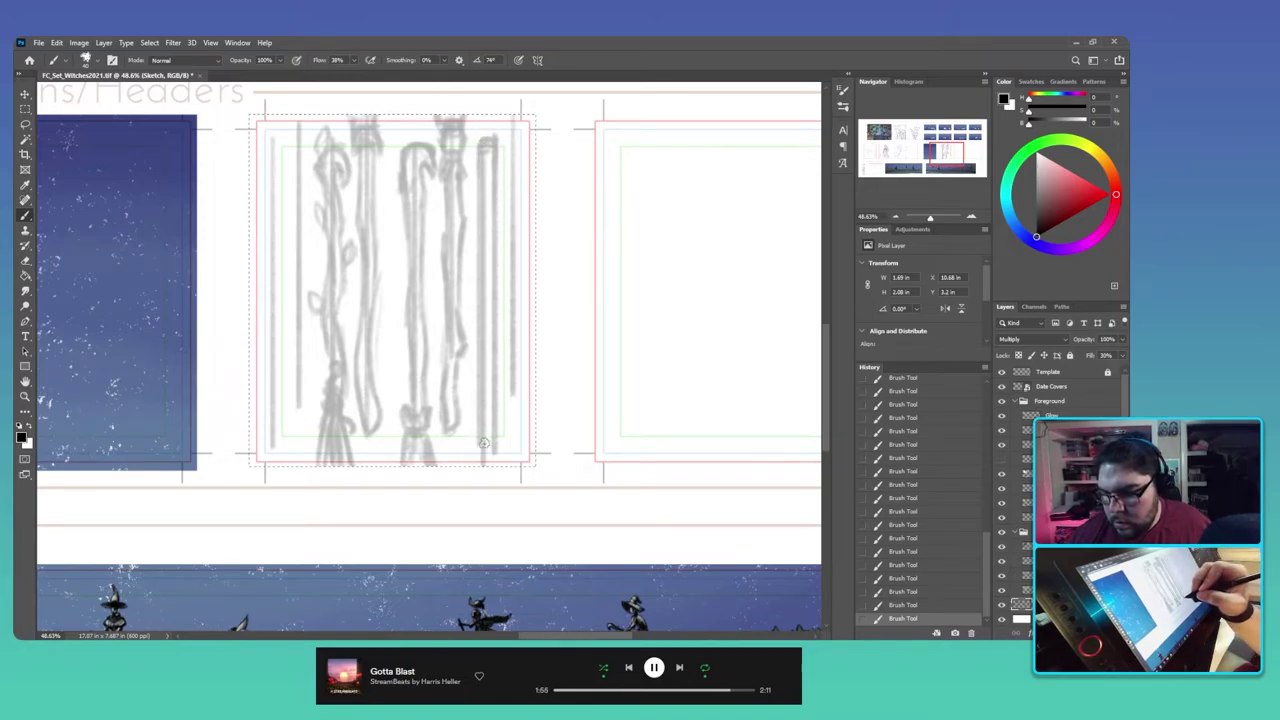
Step: Sketch the bristles at the bottom of the straight broom near the right side of the middle header card
mouse_move(483, 424)
left_mouse_down()
mouse_move(476, 432)
mouse_move(500, 433)
left_mouse_up()
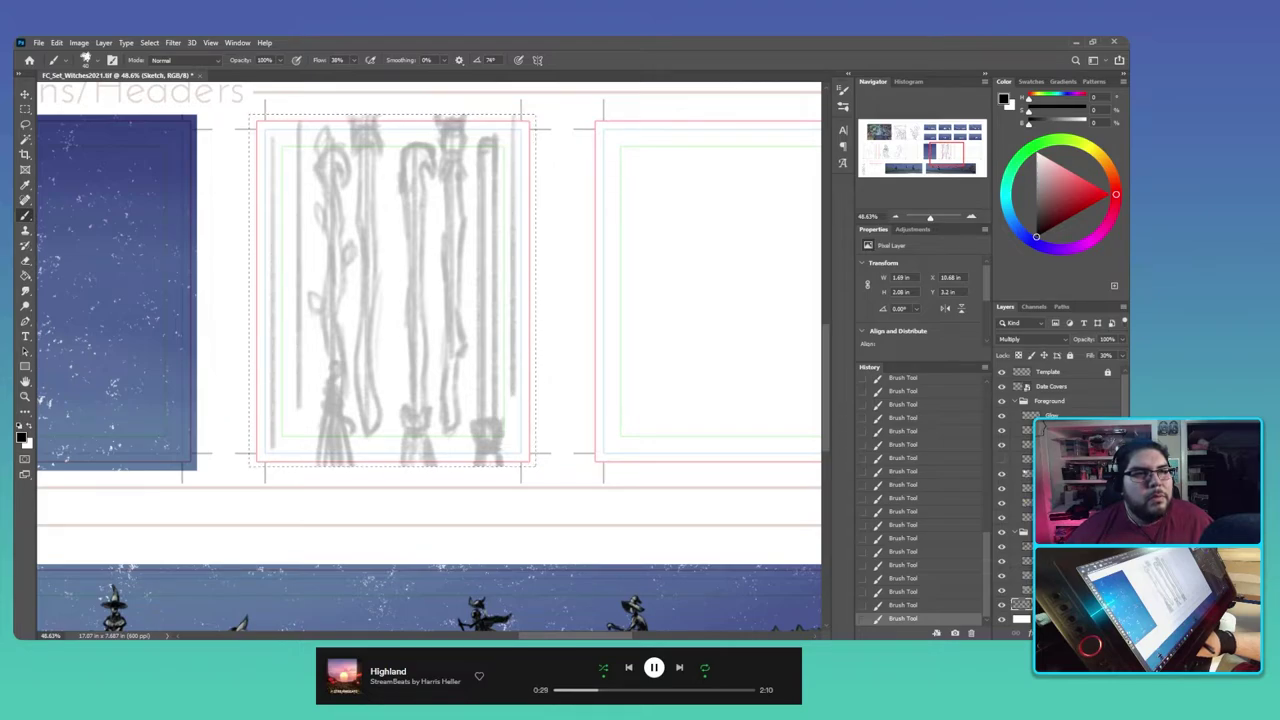
key("ctrl+d")
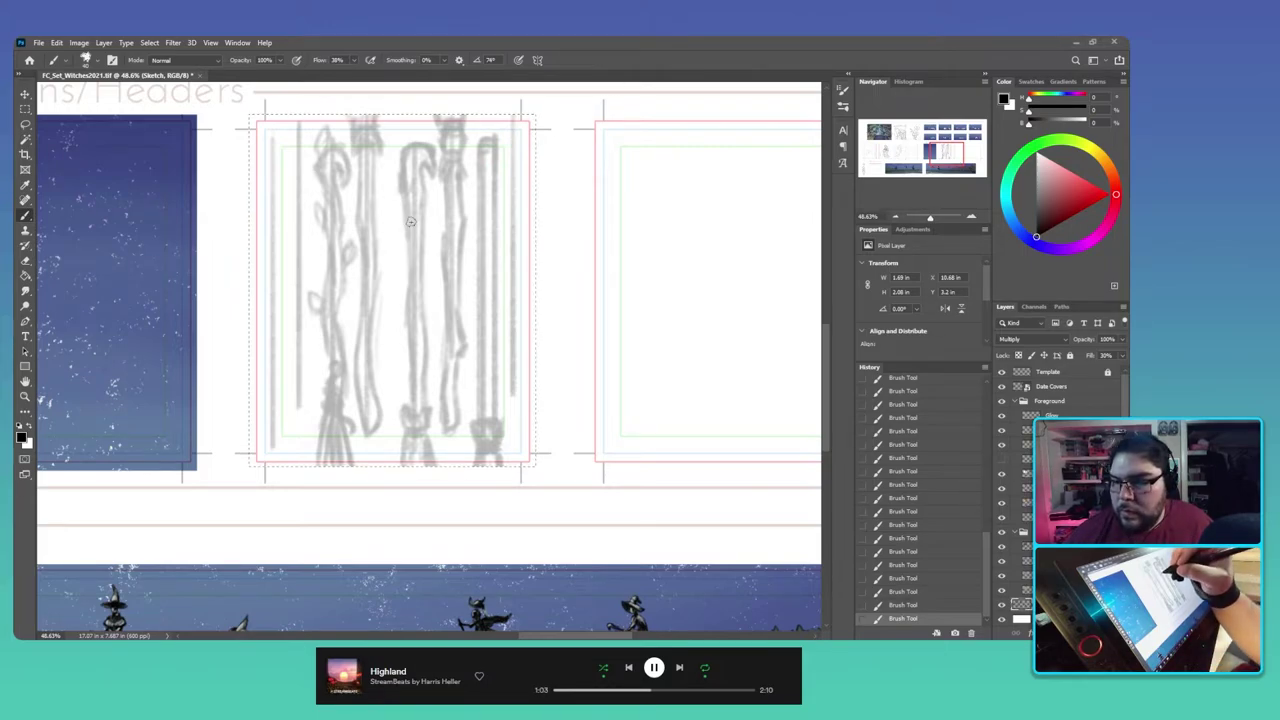
Step: Check the witches and cauldron illustration, and sketch the handle of a narrow broom near the left edge of the broom card
left_click(885, 134)
left_click_drag(890, 164, 889, 164)
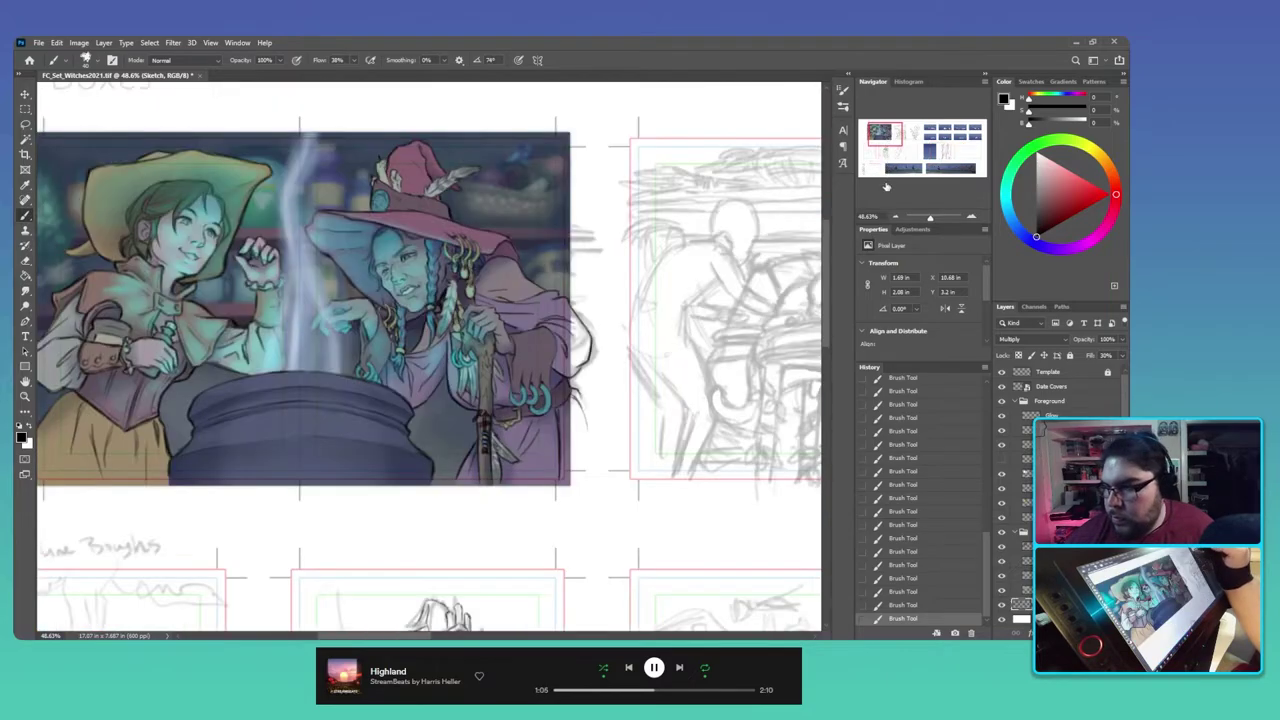
left_click(947, 150)
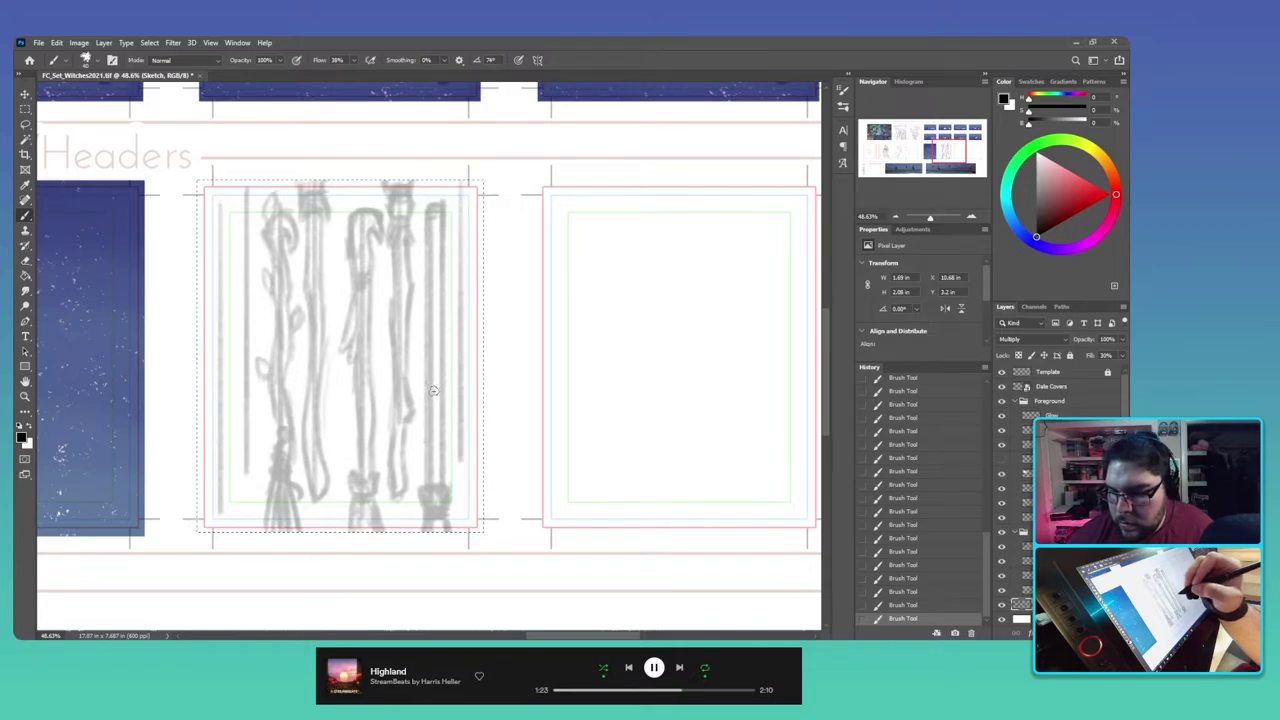
left_click_drag(236, 203, 238, 425)
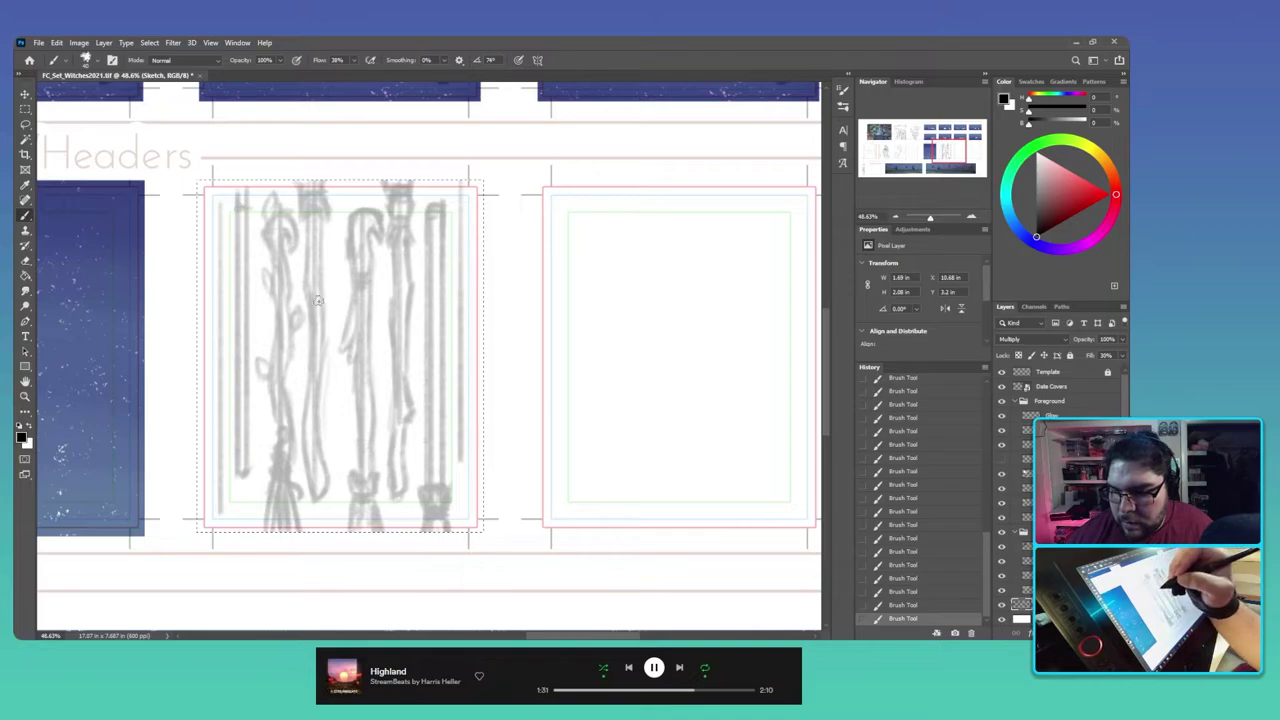
key("l")
mouse_move(262, 486)
left_mouse_down()
mouse_move(254, 414)
mouse_move(263, 426)
left_mouse_up()
key("ctrl+z")
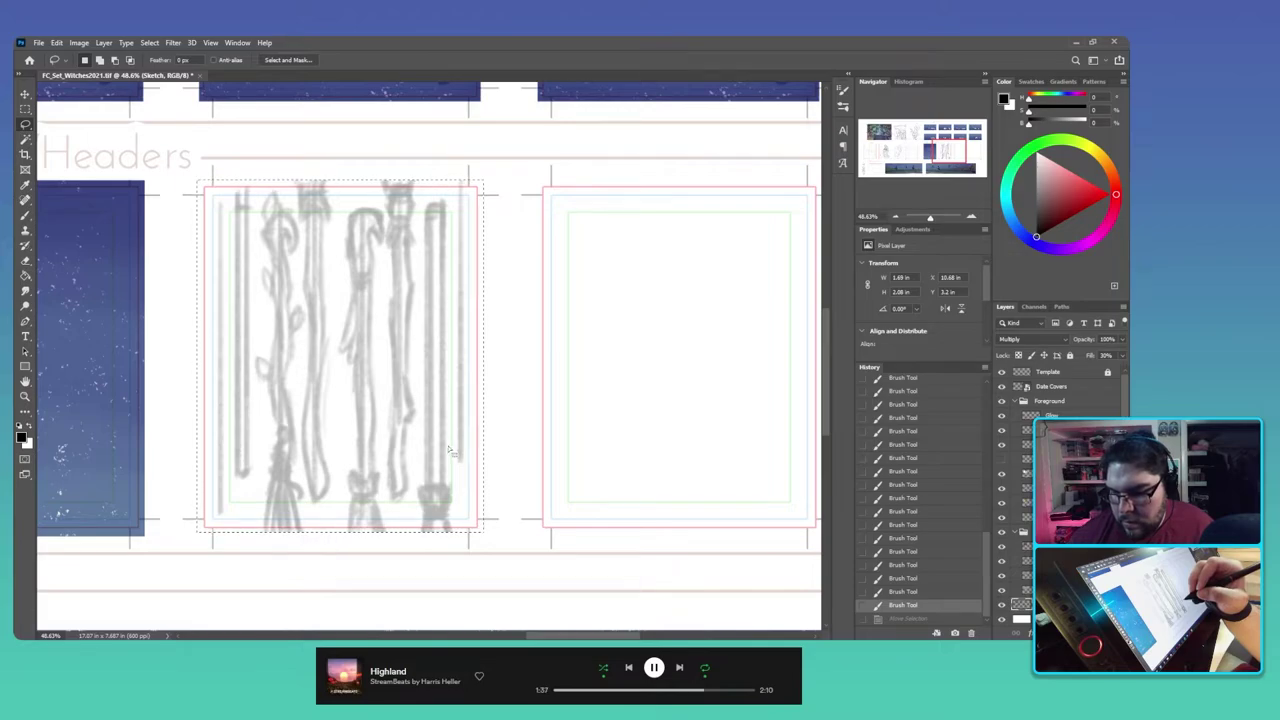
key("b")
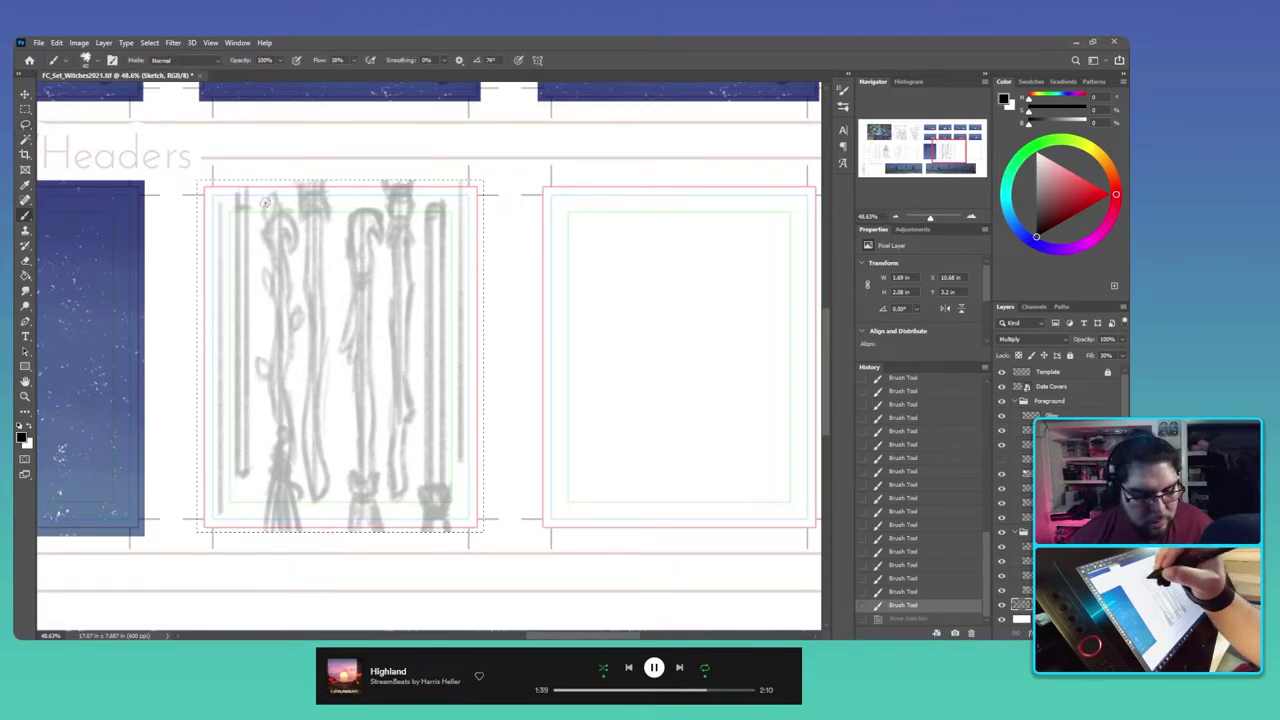
Step: Brush bristles onto the top of the narrow left broom and sketch an upside-down broom with a rounded handle along the card's right edge
left_click_drag(250, 203, 251, 209)
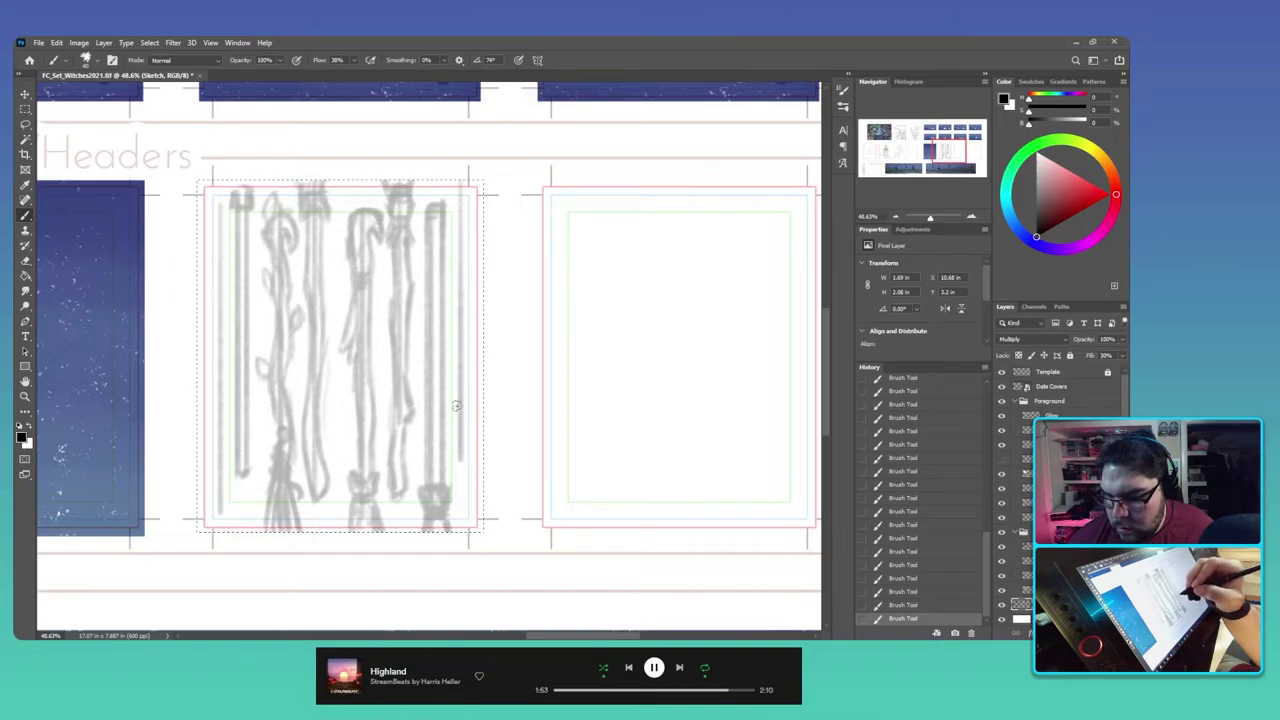
mouse_move(456, 404)
left_mouse_down()
mouse_move(456, 457)
mouse_move(476, 441)
mouse_move(464, 463)
mouse_move(451, 420)
mouse_move(446, 439)
mouse_move(453, 422)
mouse_move(452, 451)
mouse_move(454, 421)
mouse_move(458, 461)
mouse_move(472, 441)
mouse_move(454, 417)
mouse_move(466, 421)
mouse_move(464, 401)
mouse_move(455, 456)
mouse_move(471, 452)
mouse_move(456, 204)
mouse_move(455, 252)
mouse_move(462, 279)
mouse_move(474, 189)
mouse_move(474, 442)
mouse_move(468, 249)
left_mouse_up()
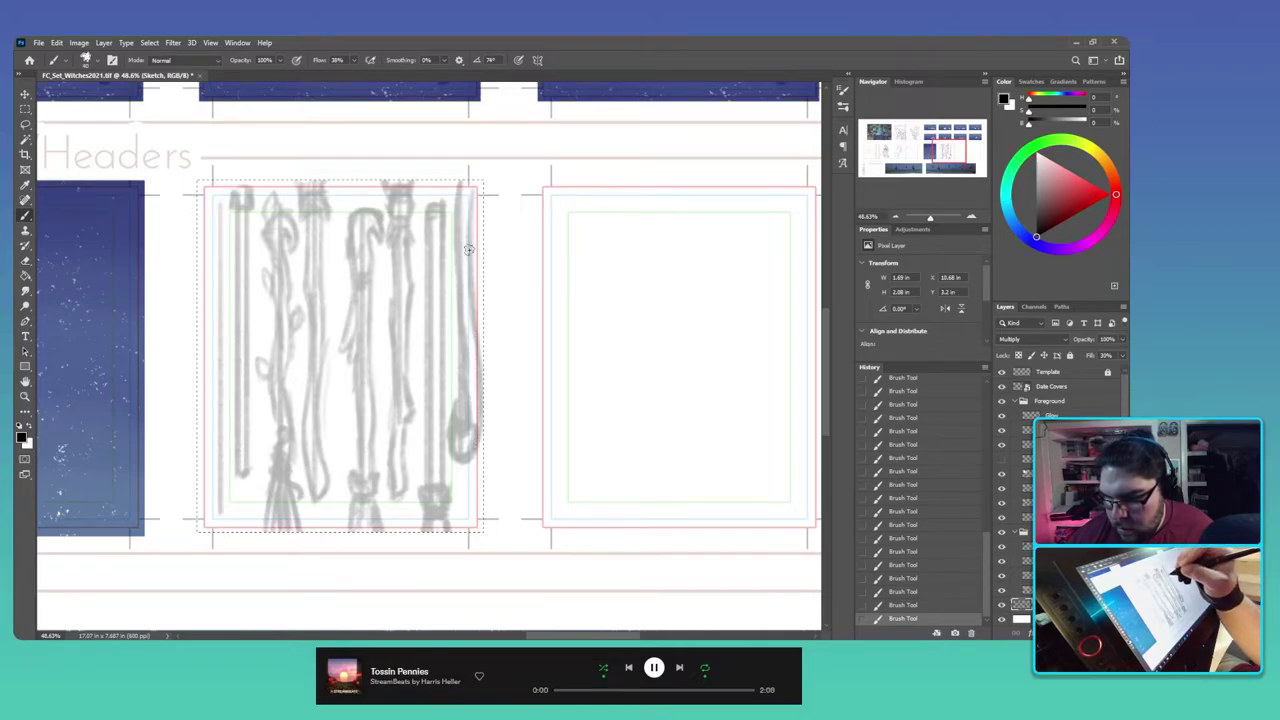
mouse_move(468, 194)
left_mouse_down()
mouse_move(456, 243)
mouse_move(451, 197)
mouse_move(466, 205)
mouse_move(476, 188)
mouse_move(476, 208)
mouse_move(452, 203)
mouse_move(462, 198)
left_mouse_up()
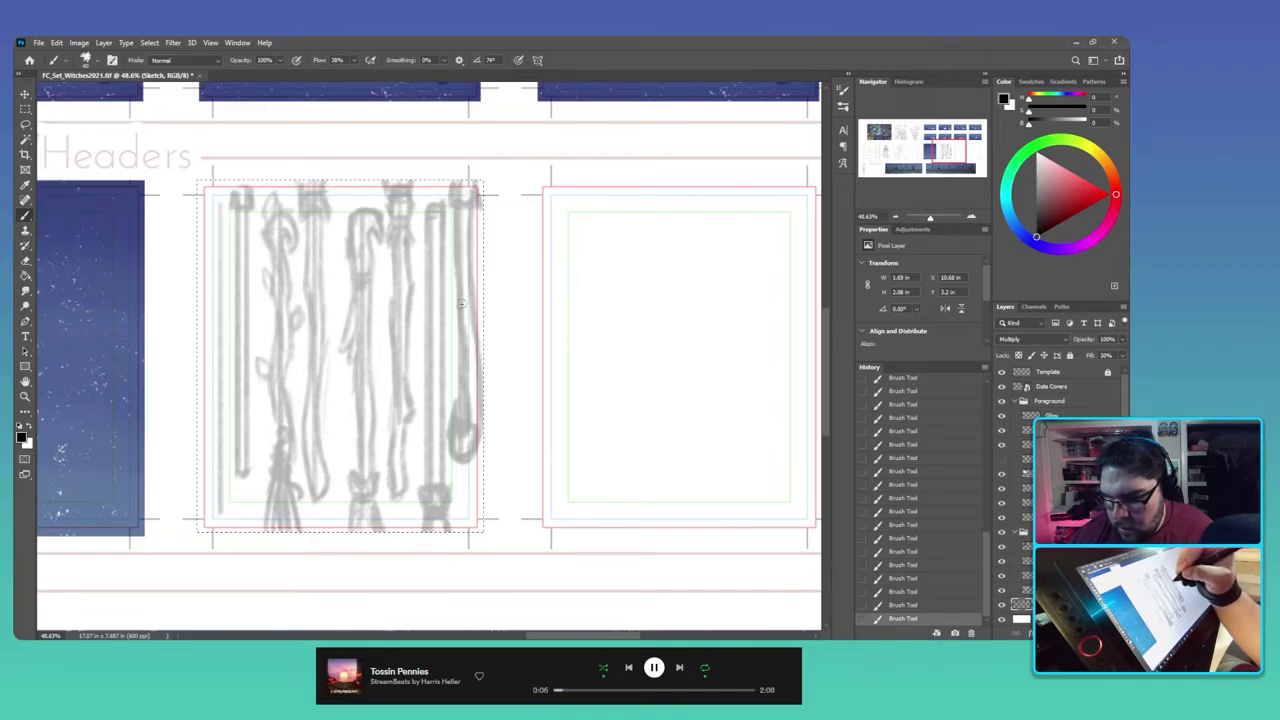
mouse_move(460, 303)
left_mouse_down()
mouse_move(469, 418)
mouse_move(462, 341)
mouse_move(469, 414)
mouse_move(461, 439)
mouse_move(457, 417)
mouse_move(446, 440)
mouse_move(462, 454)
mouse_move(476, 429)
mouse_move(471, 325)
left_mouse_up()
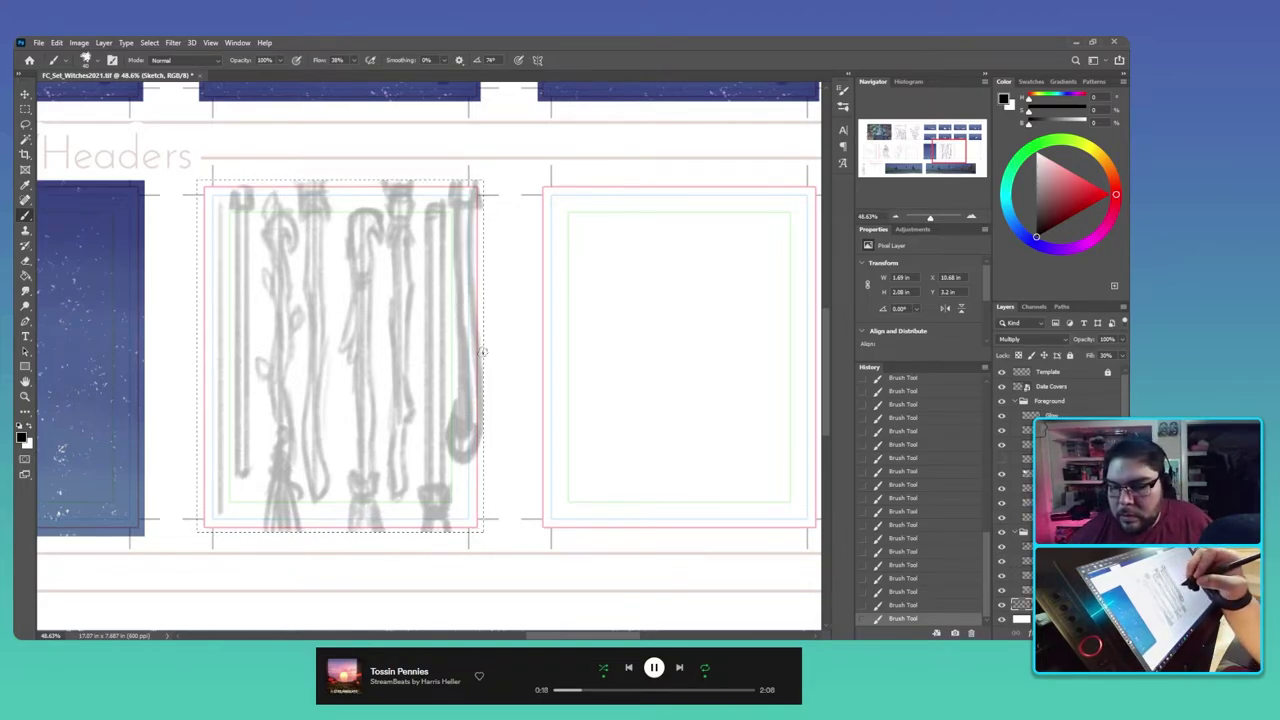
Step: Erase parts of the rightmost broom's rounded handle end to shape it into a clean hook
key("e")
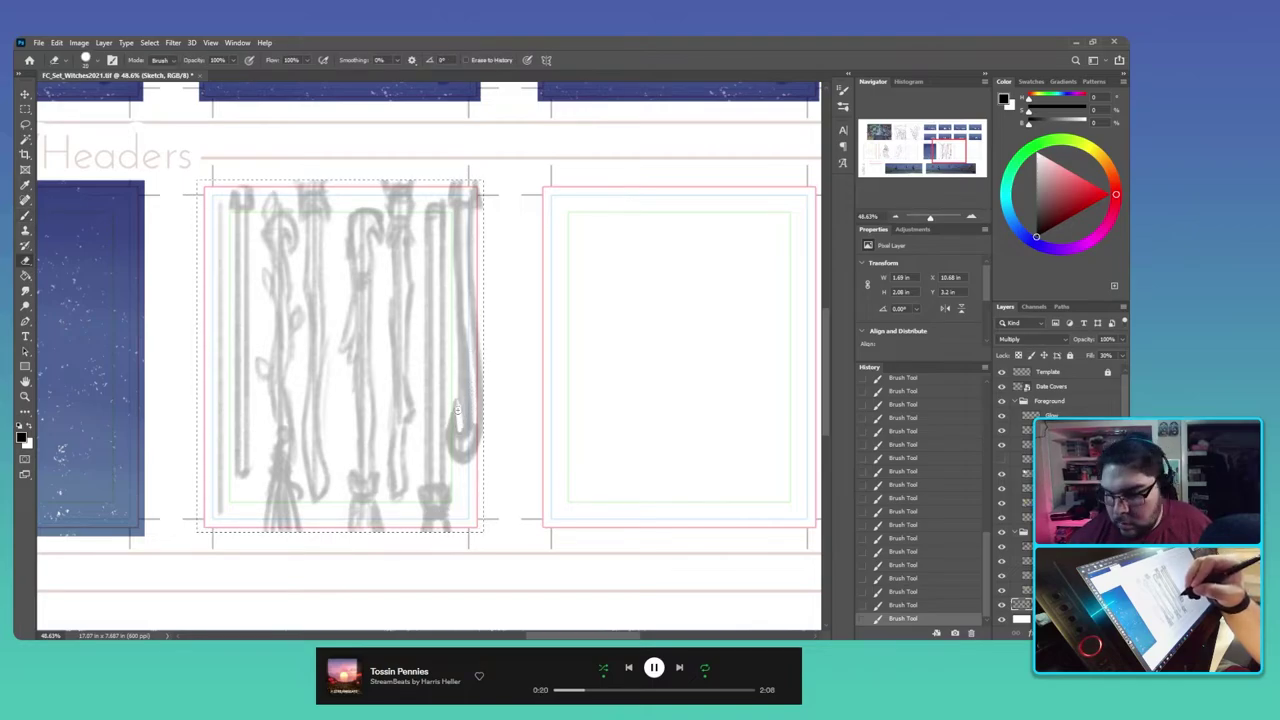
mouse_move(457, 410)
left_mouse_down()
mouse_move(460, 428)
mouse_move(461, 348)
mouse_move(459, 415)
left_mouse_up()
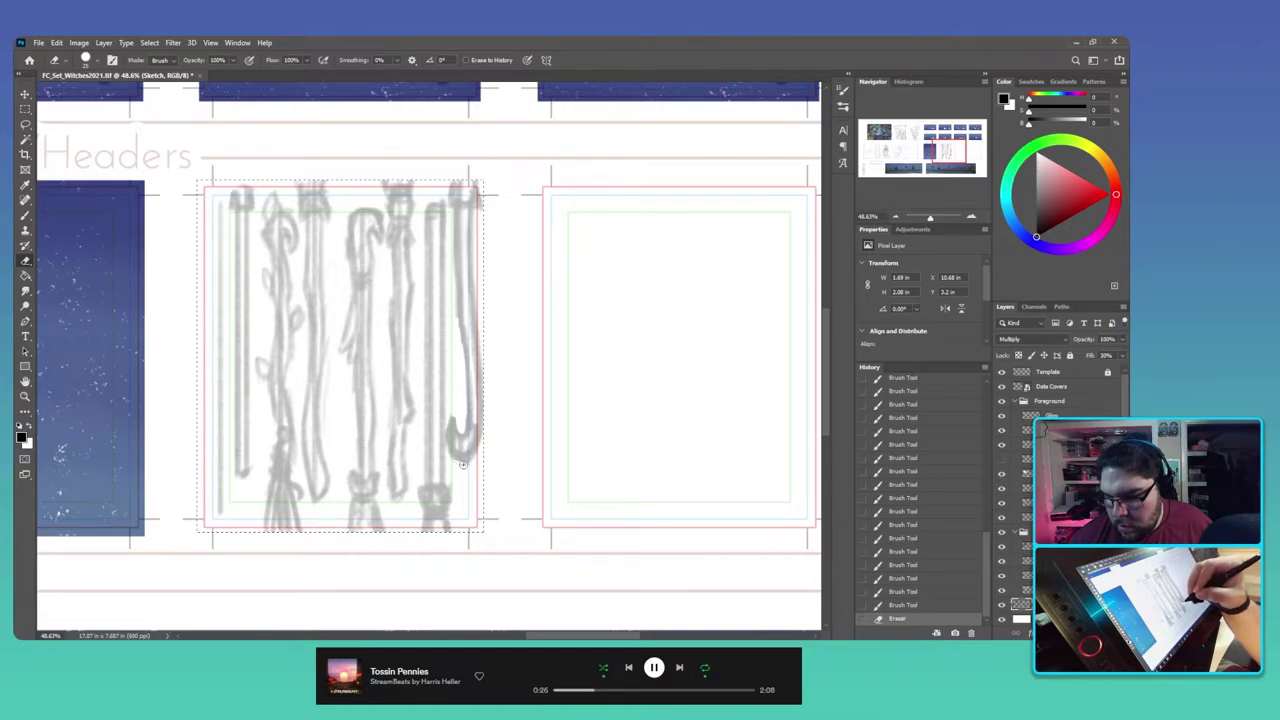
left_click_drag(463, 464, 452, 433)
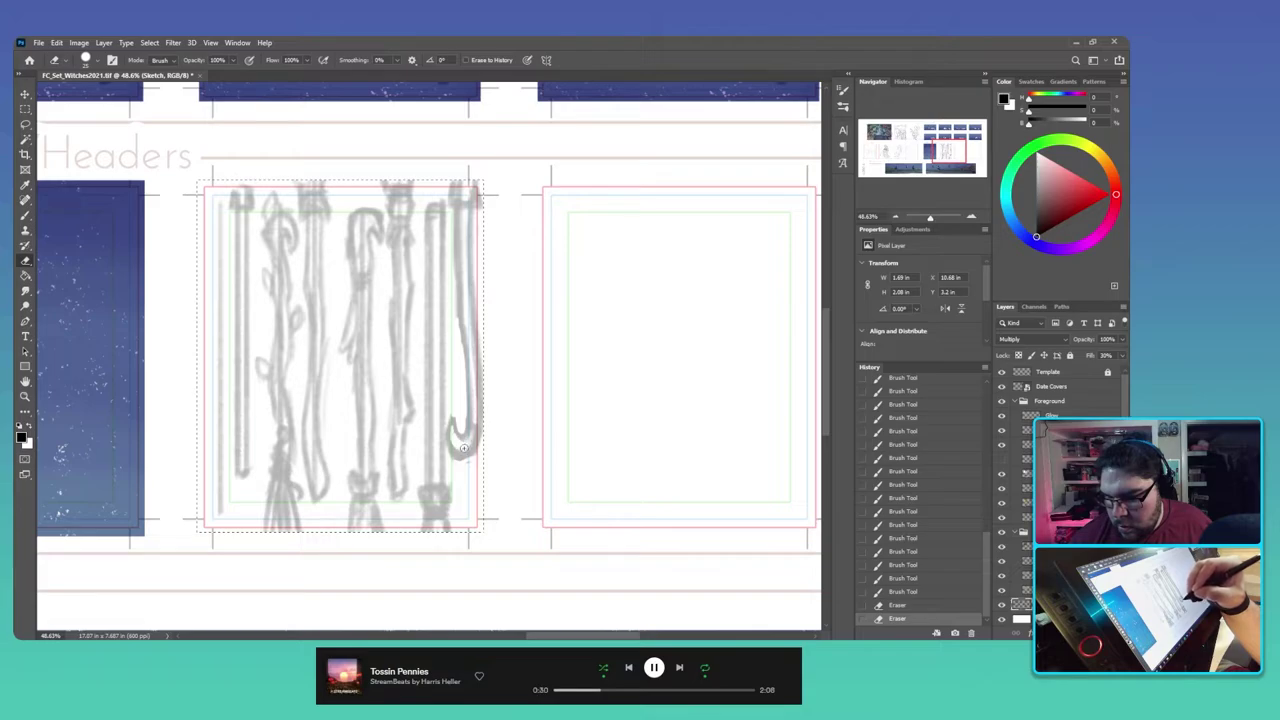
mouse_move(464, 448)
left_mouse_down()
mouse_move(475, 422)
mouse_move(459, 464)
mouse_move(450, 453)
mouse_move(466, 451)
left_mouse_up()
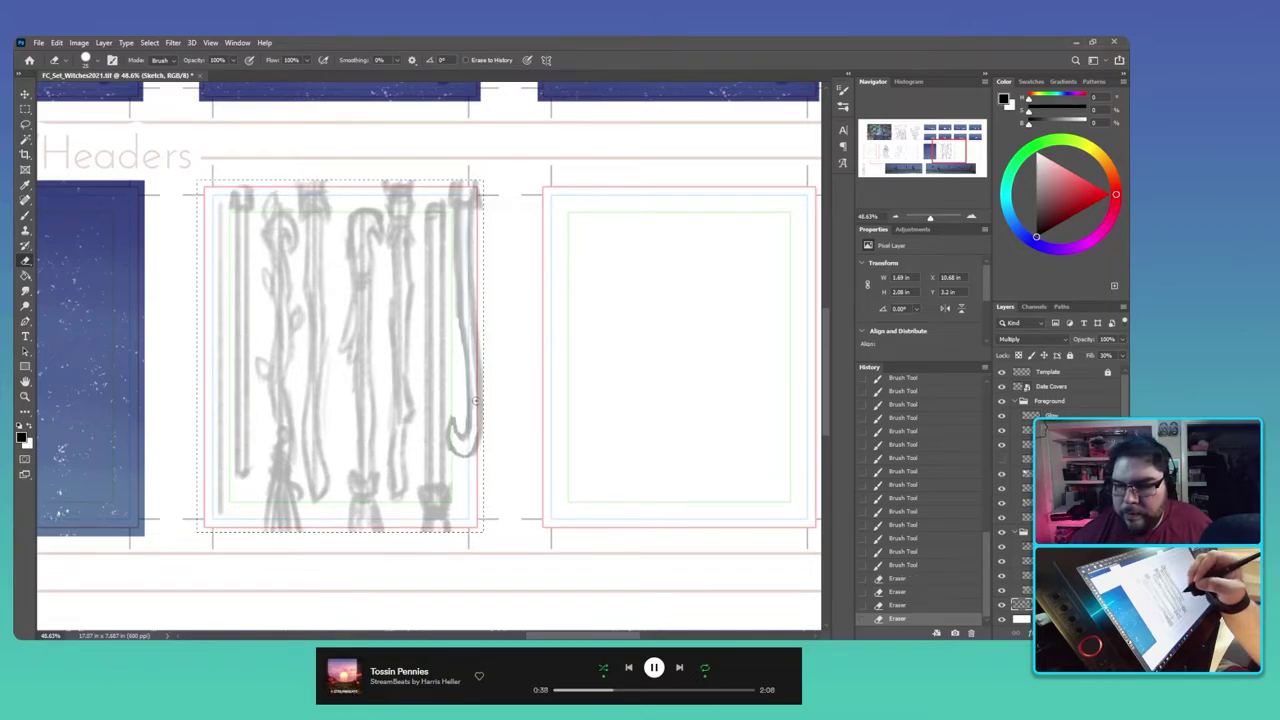
Step: Sketch a looped handle top for the leftmost broom in the card
key("b")
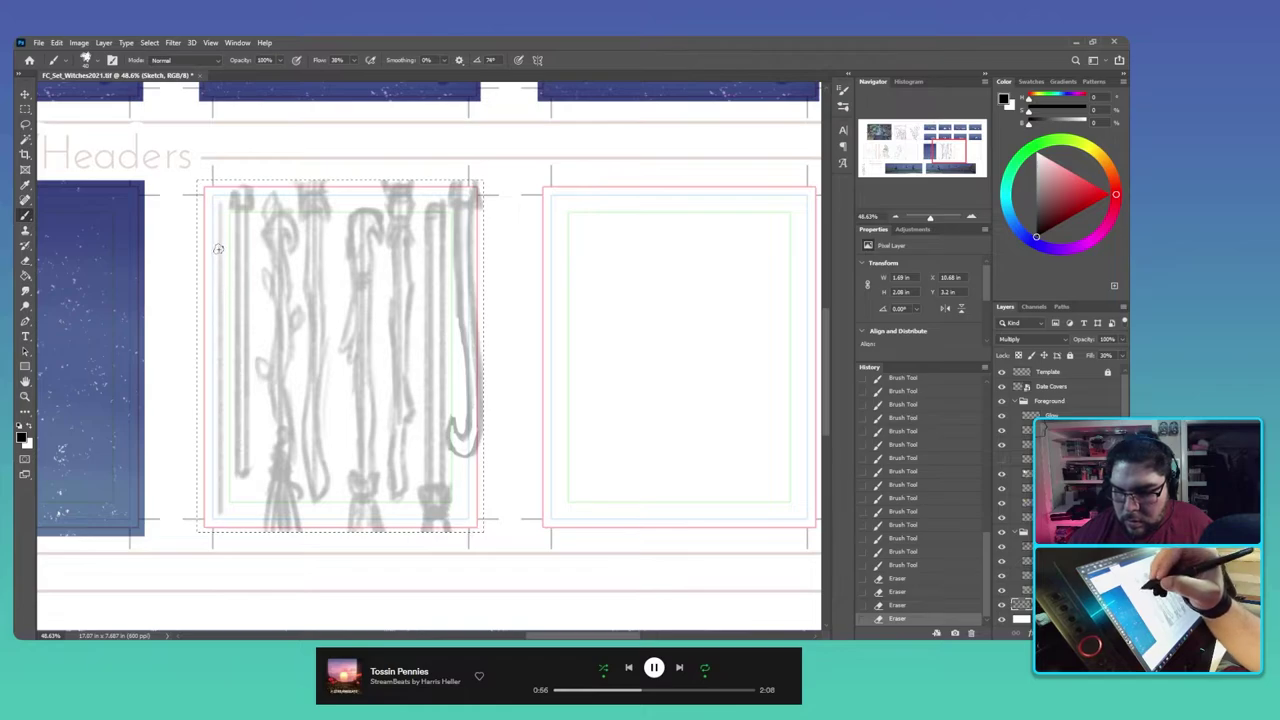
left_click_drag(224, 240, 224, 214)
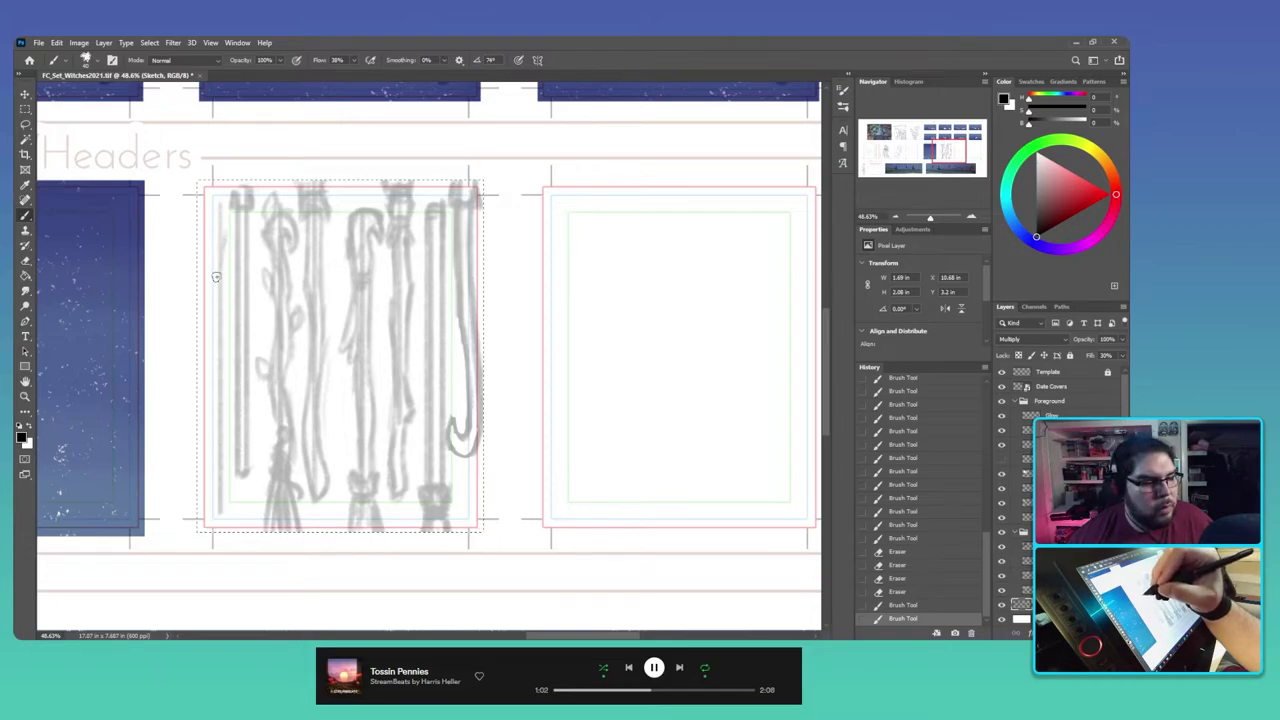
left_click_drag(219, 250, 222, 240)
mouse_move(227, 240)
left_mouse_down()
mouse_move(224, 288)
mouse_move(214, 256)
left_mouse_up()
mouse_move(218, 210)
left_mouse_down()
mouse_move(230, 221)
mouse_move(219, 307)
left_mouse_up()
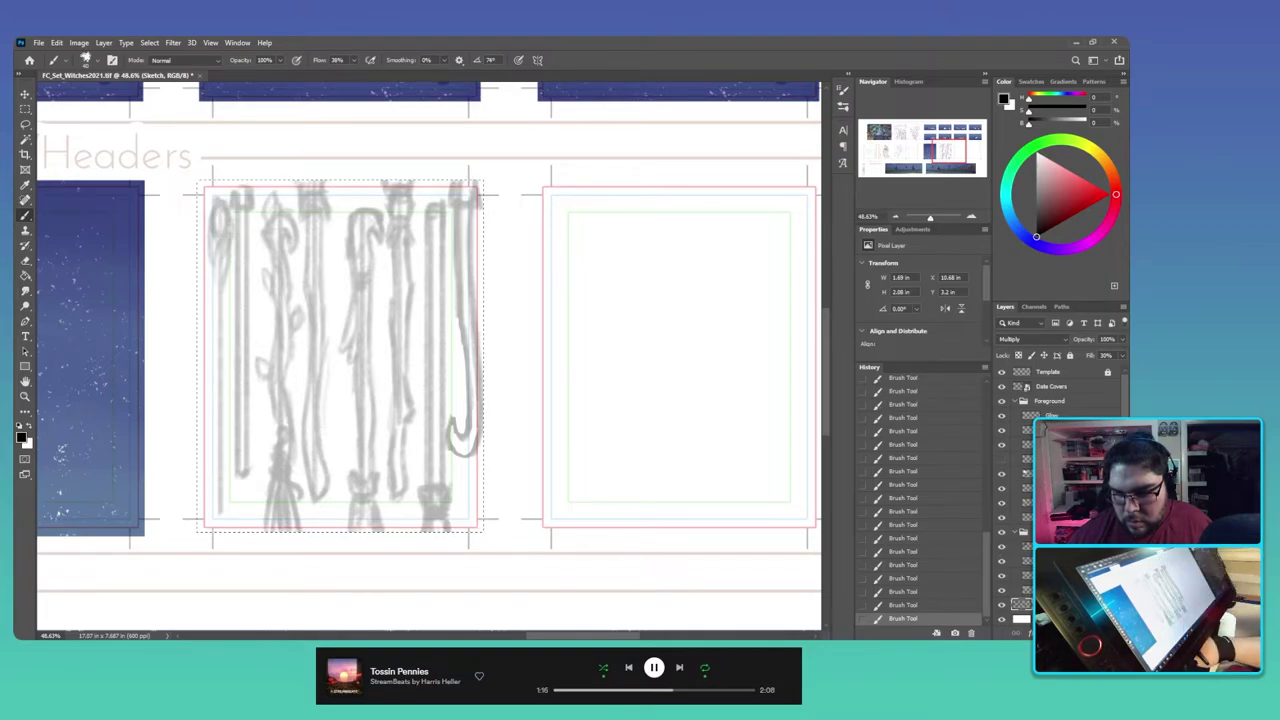
Step: Complete the leftmost broom's handle, add bristles at its base, and clear the card selection
key("ctrl+d")
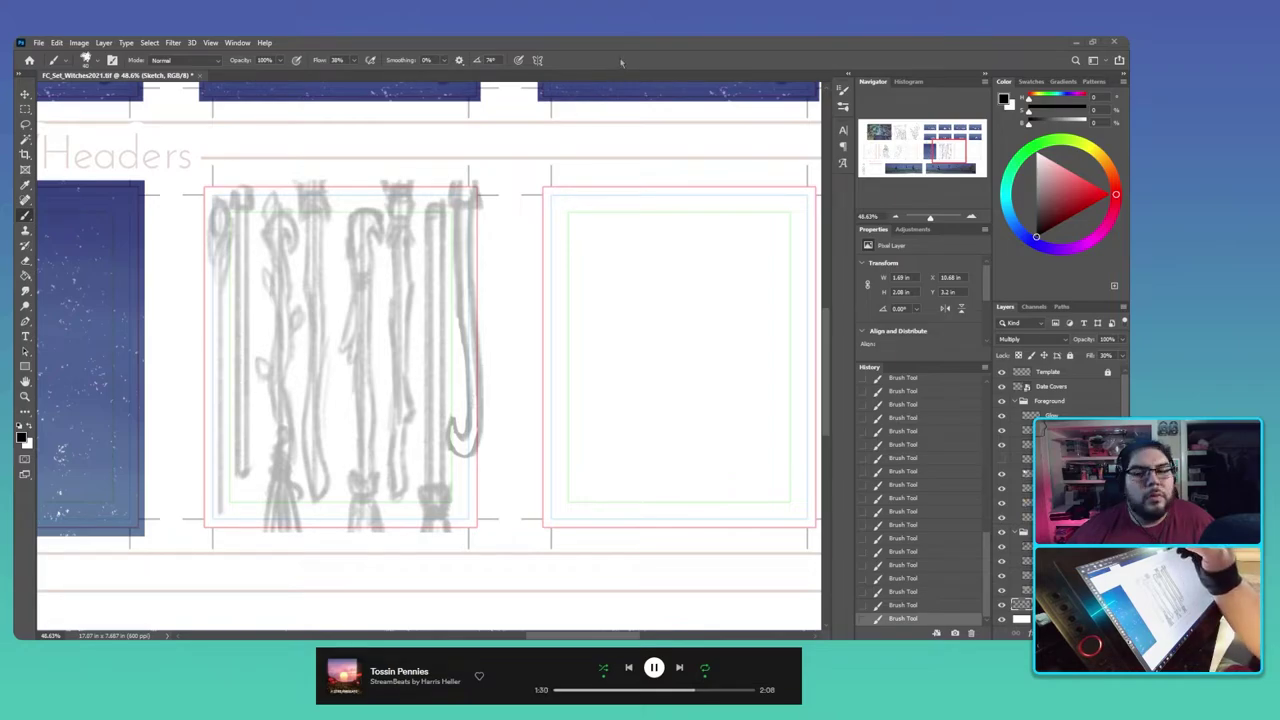
key("ctrl+t")
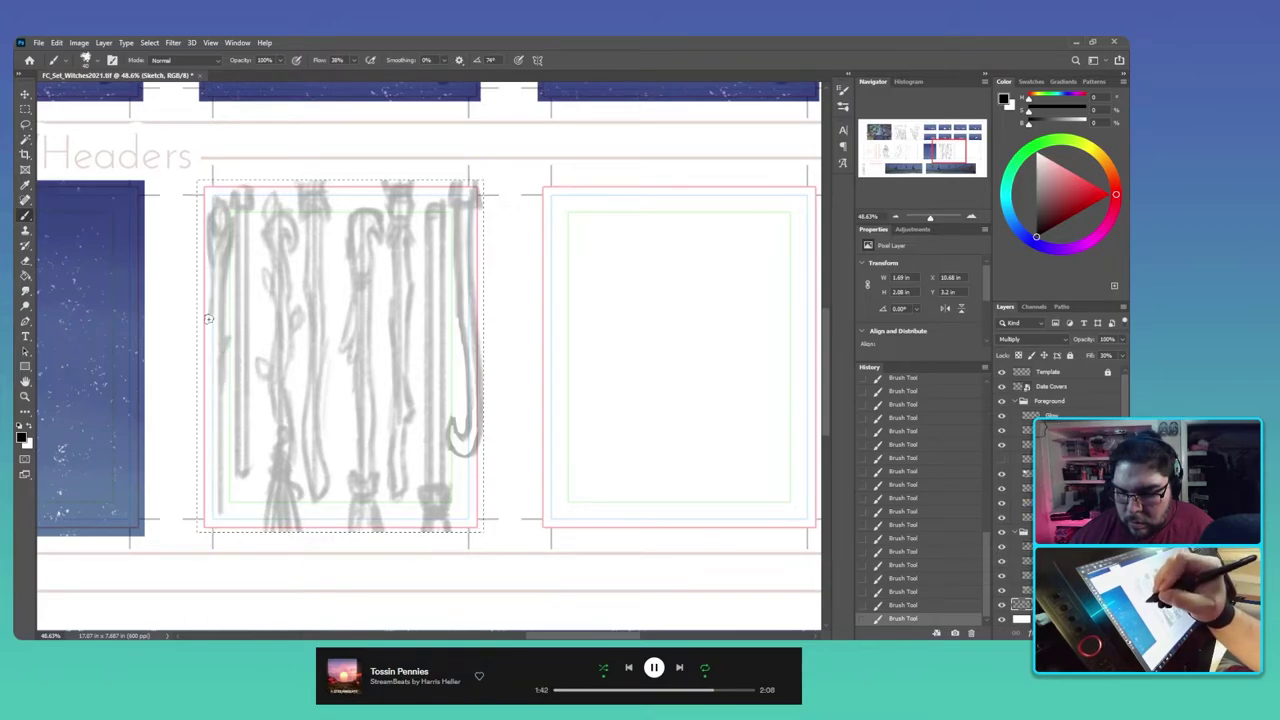
left_click_drag(204, 317, 209, 422)
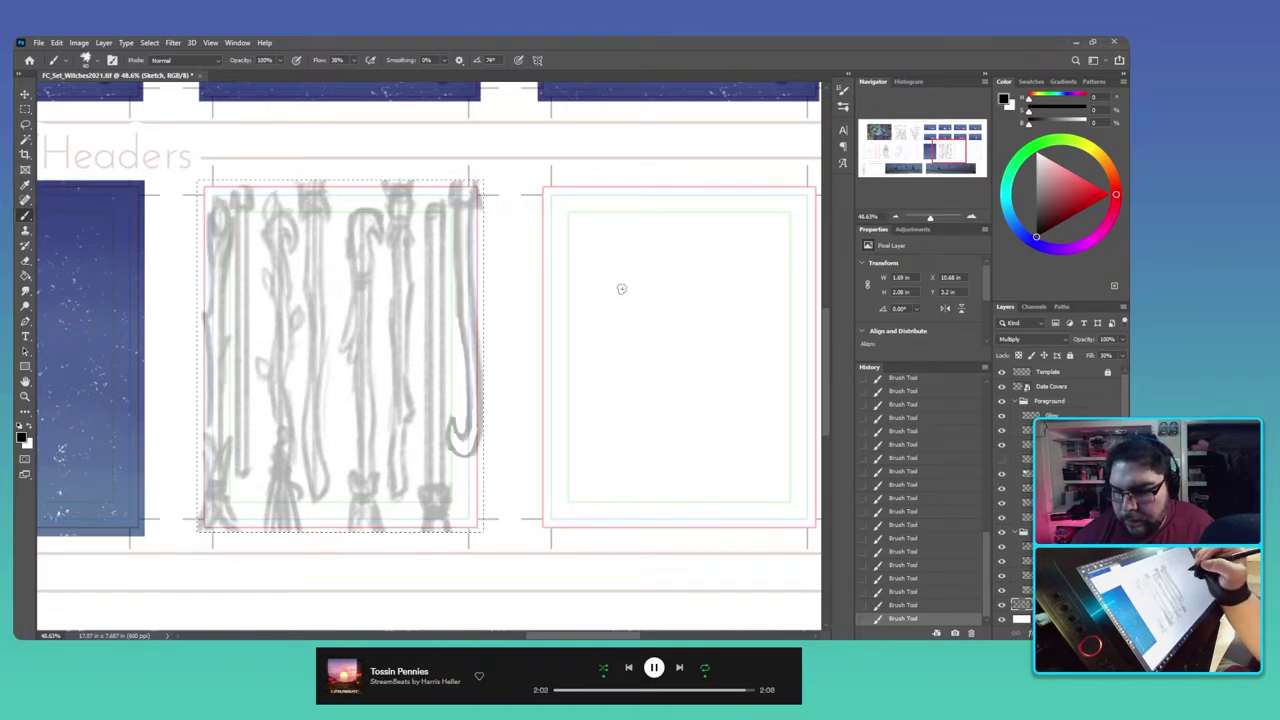
key("ctrl+d")
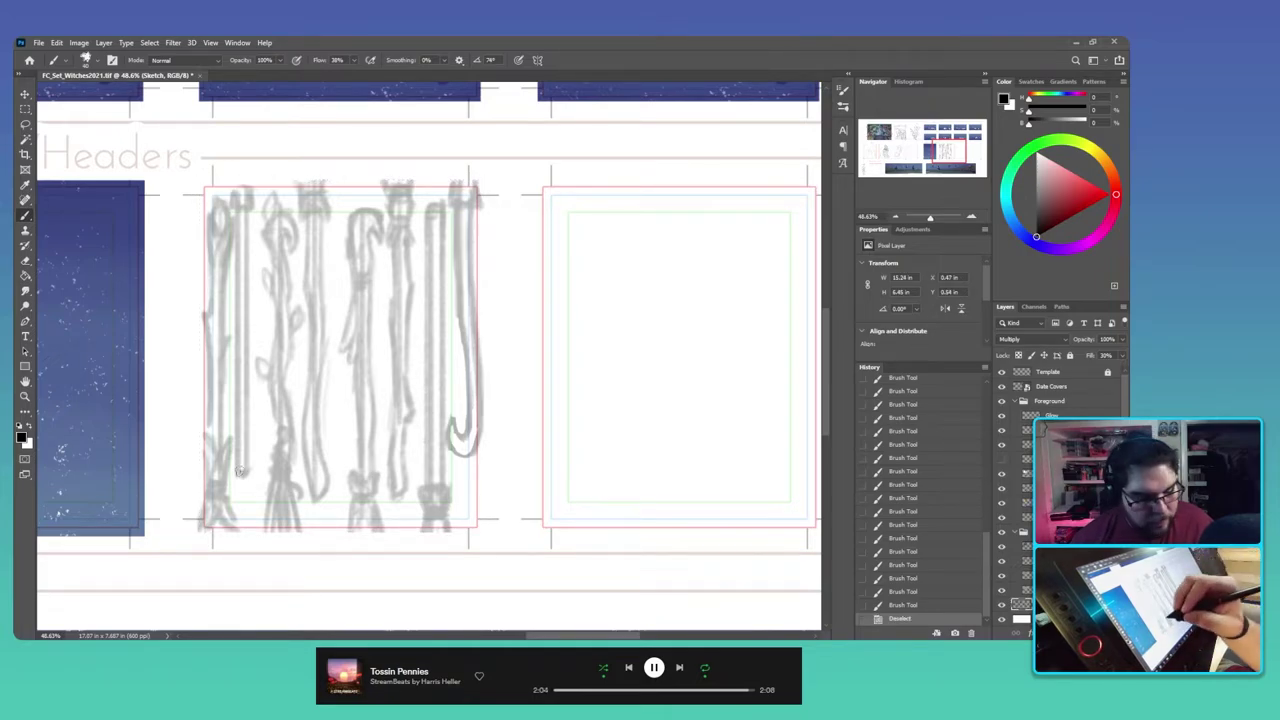
left_click_drag(228, 510, 243, 535)
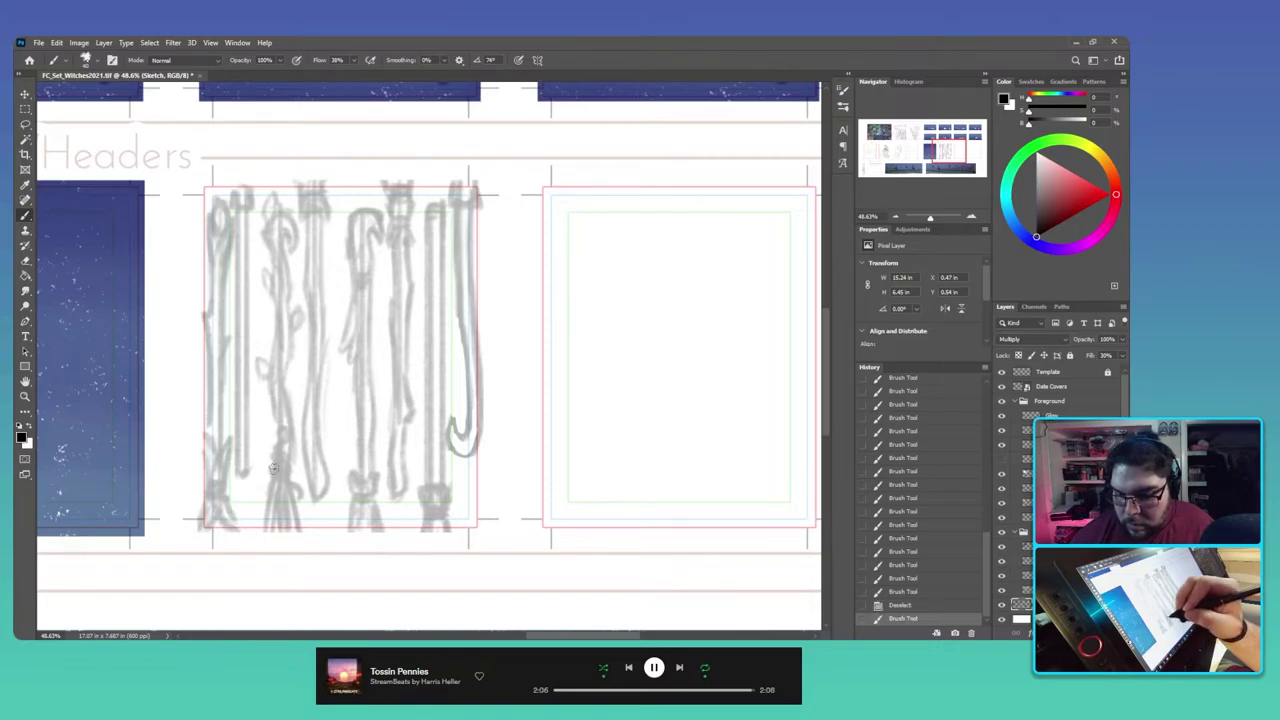
Step: Lasso the two leftmost brooms, rotate them 180 degrees, move them inside the card's left edge, and deselect
key("l")
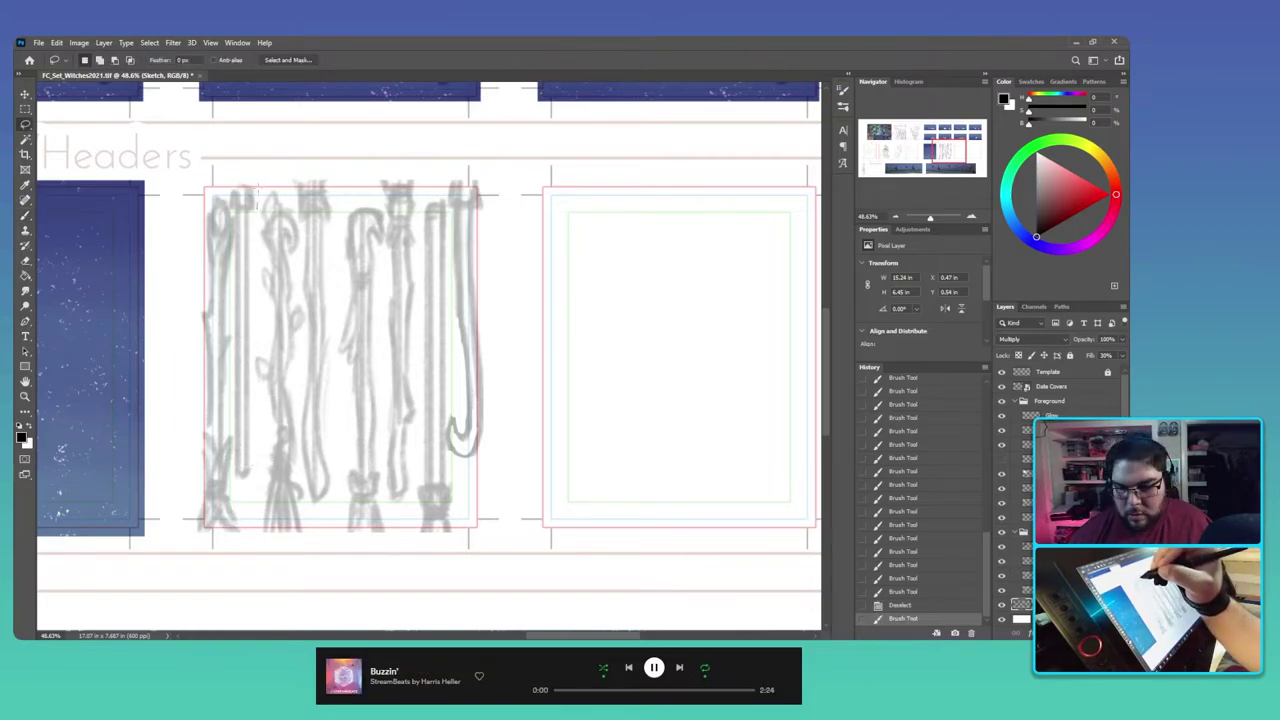
mouse_move(224, 196)
left_mouse_down()
mouse_move(197, 214)
mouse_move(183, 382)
mouse_move(184, 537)
mouse_move(230, 555)
left_mouse_up()
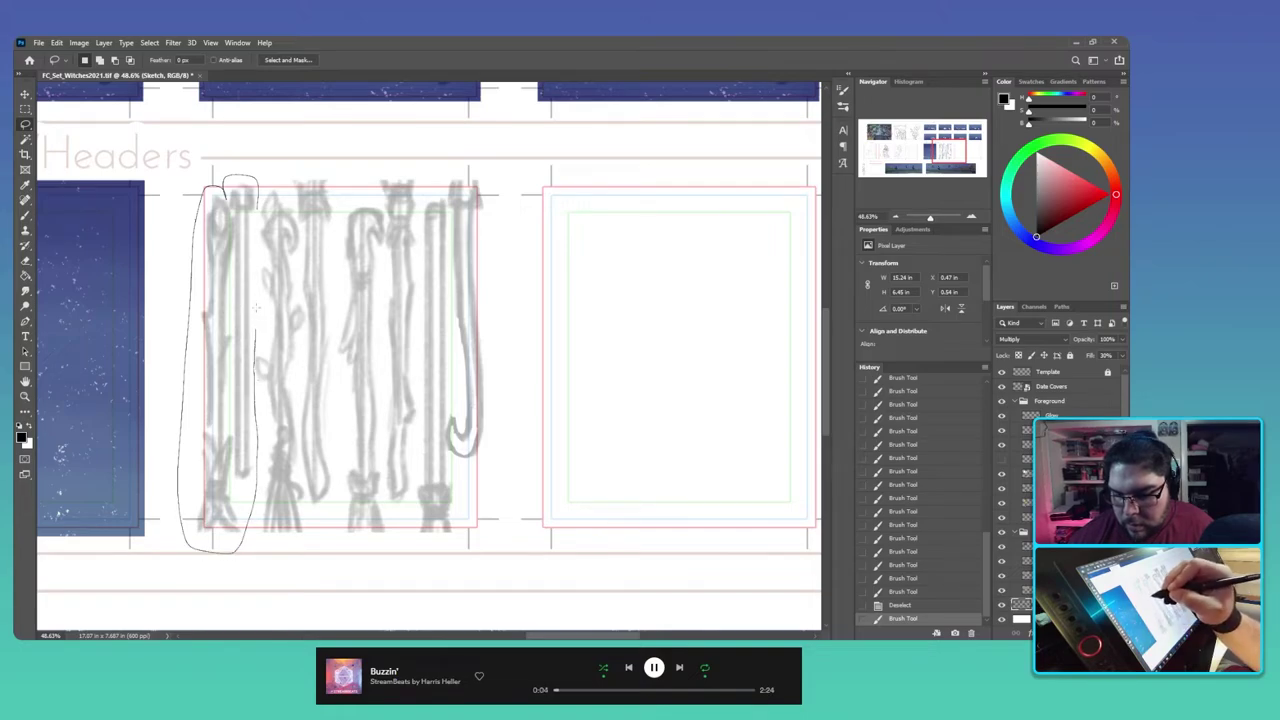
left_click_drag(256, 308, 254, 198)
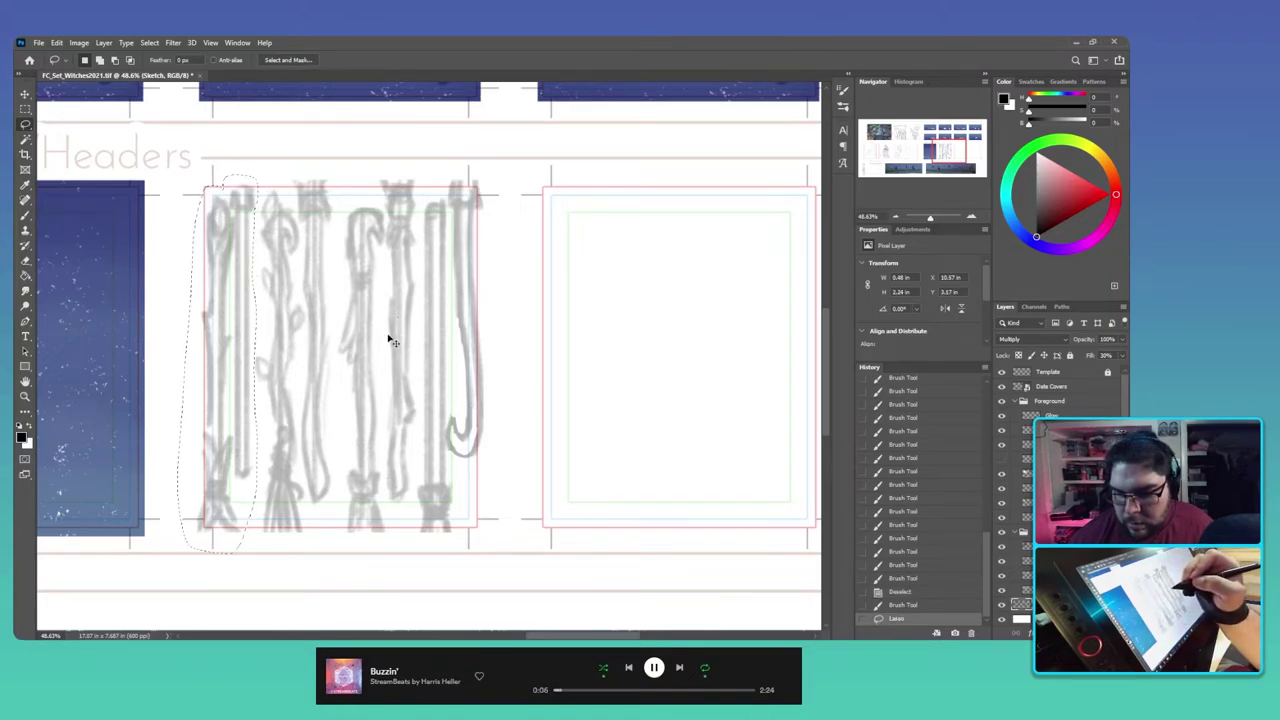
key("ctrl+t")
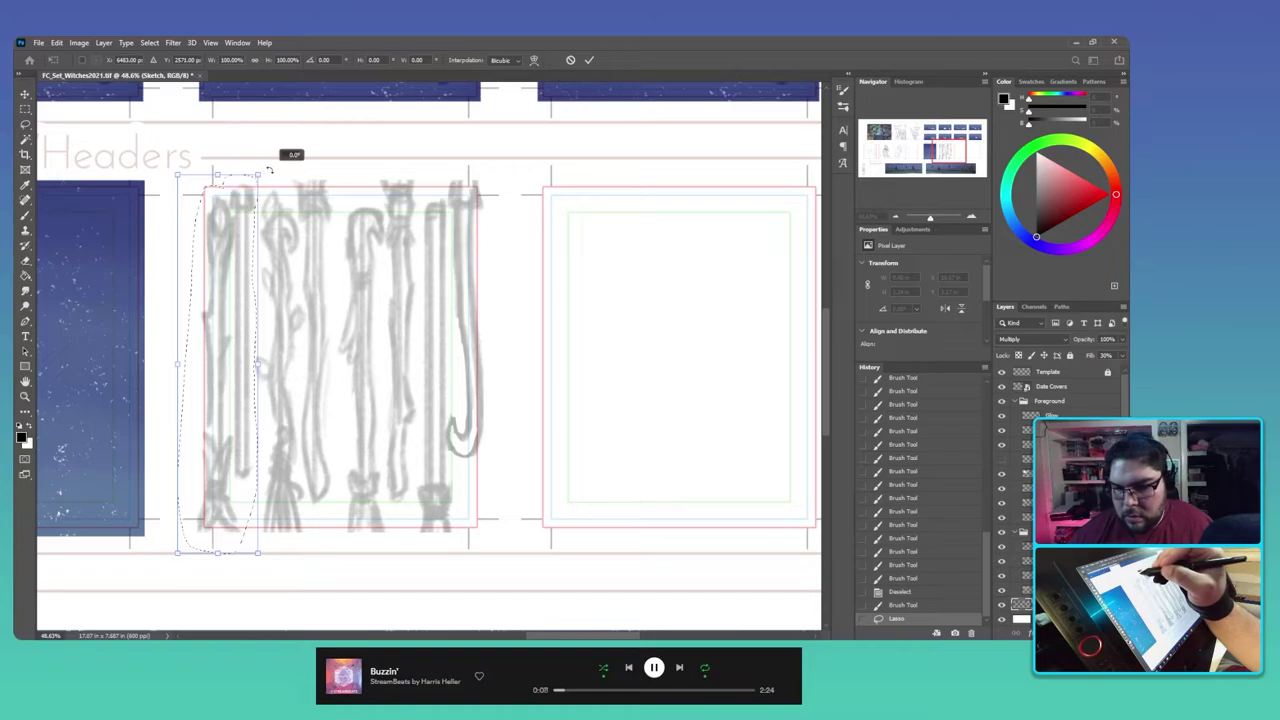
left_click_drag(268, 170, 178, 554)
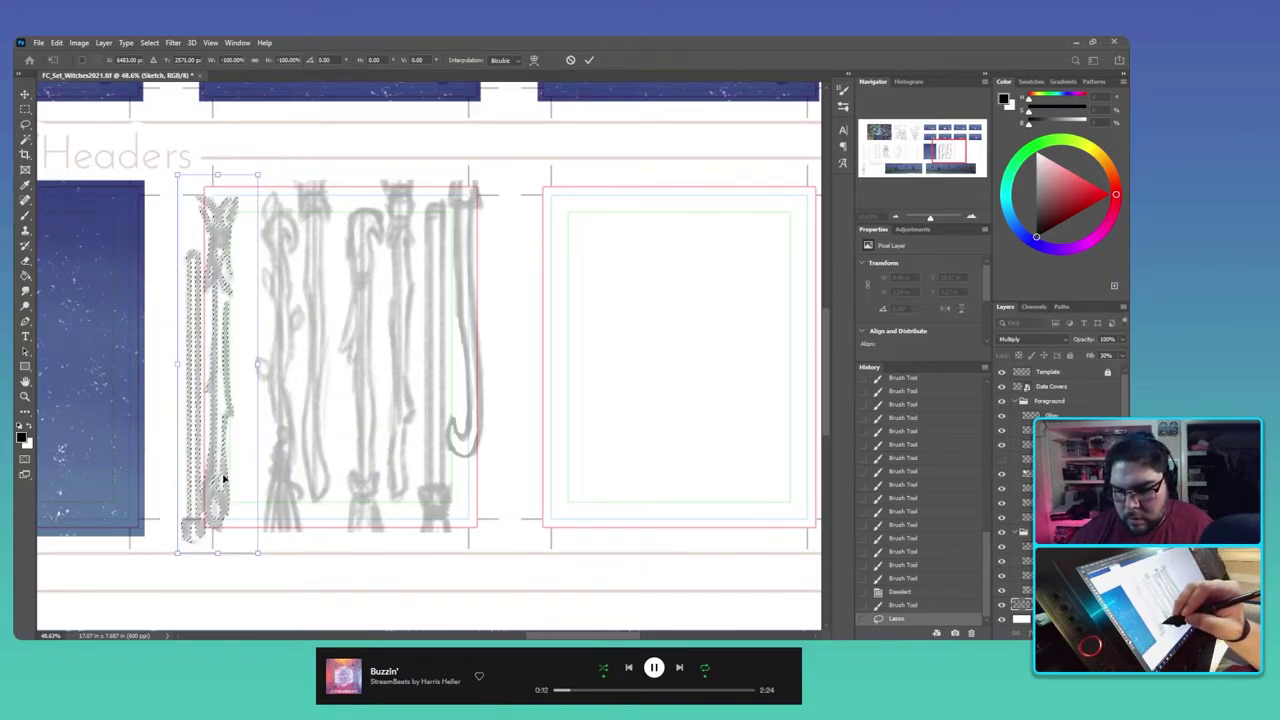
mouse_move(224, 481)
left_mouse_down()
mouse_move(247, 462)
mouse_move(260, 478)
left_mouse_up()
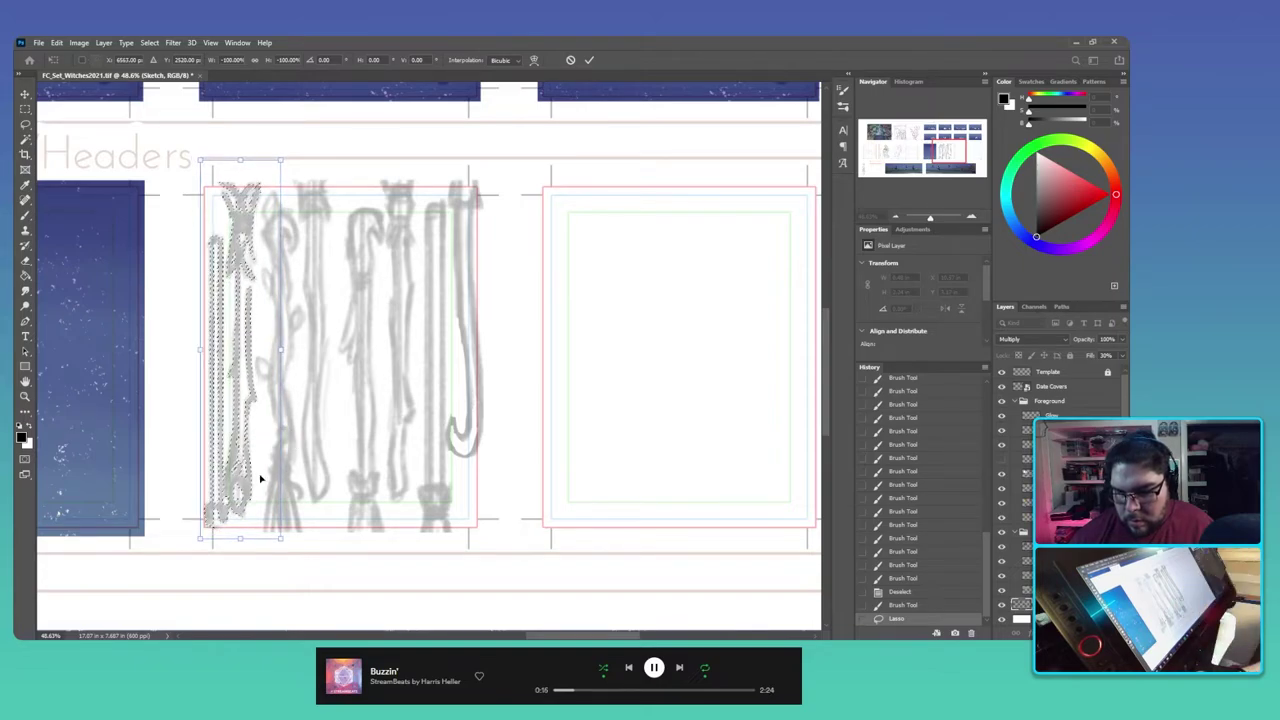
key("Return")
key("ctrl+d")
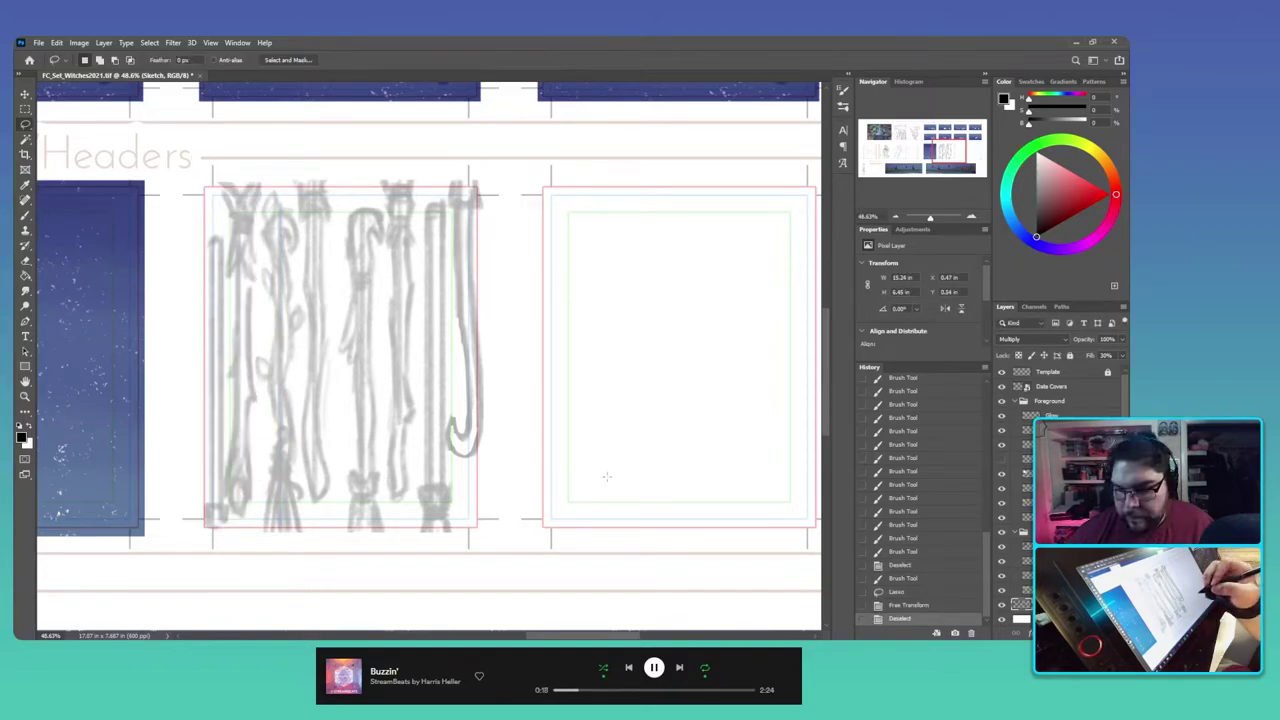
Step: Erase the overlapping sketch lines where the flipped brooms meet the curled, leafy broom
key("e")
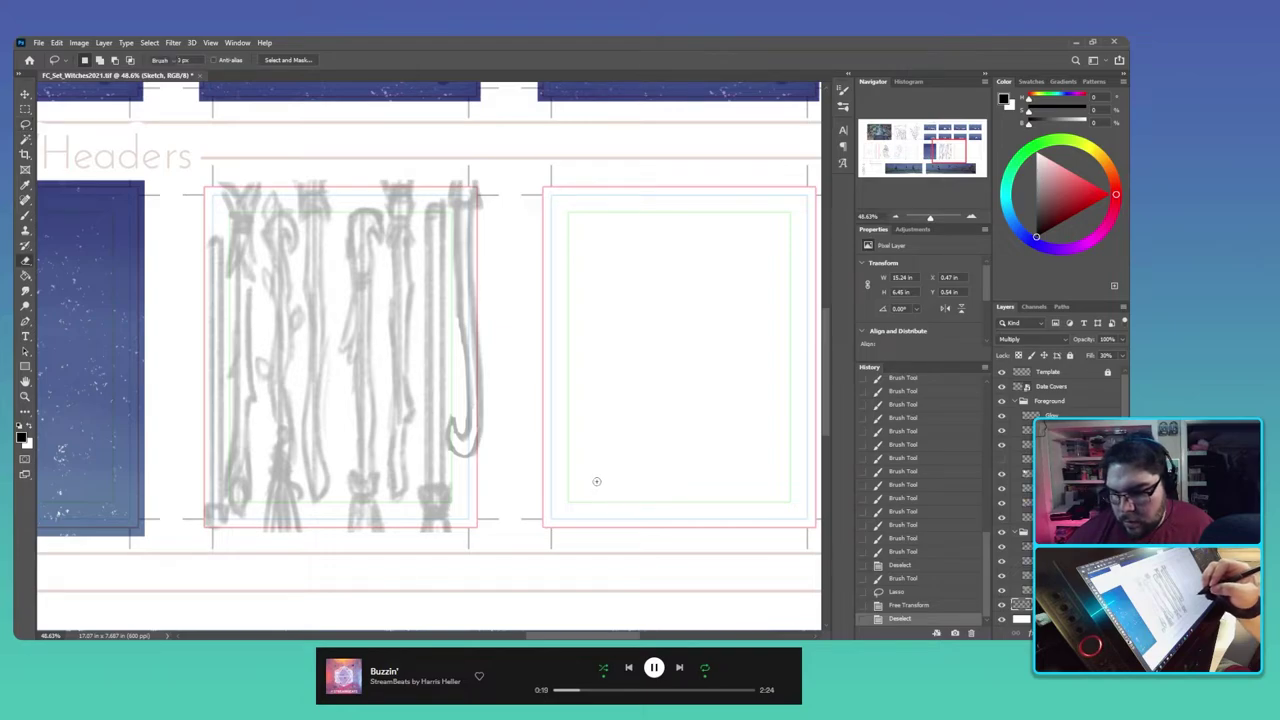
left_click_drag(278, 229, 278, 254)
left_click_drag(276, 234, 281, 268)
mouse_move(279, 250)
left_mouse_down()
mouse_move(282, 409)
mouse_move(276, 385)
mouse_move(295, 488)
left_mouse_up()
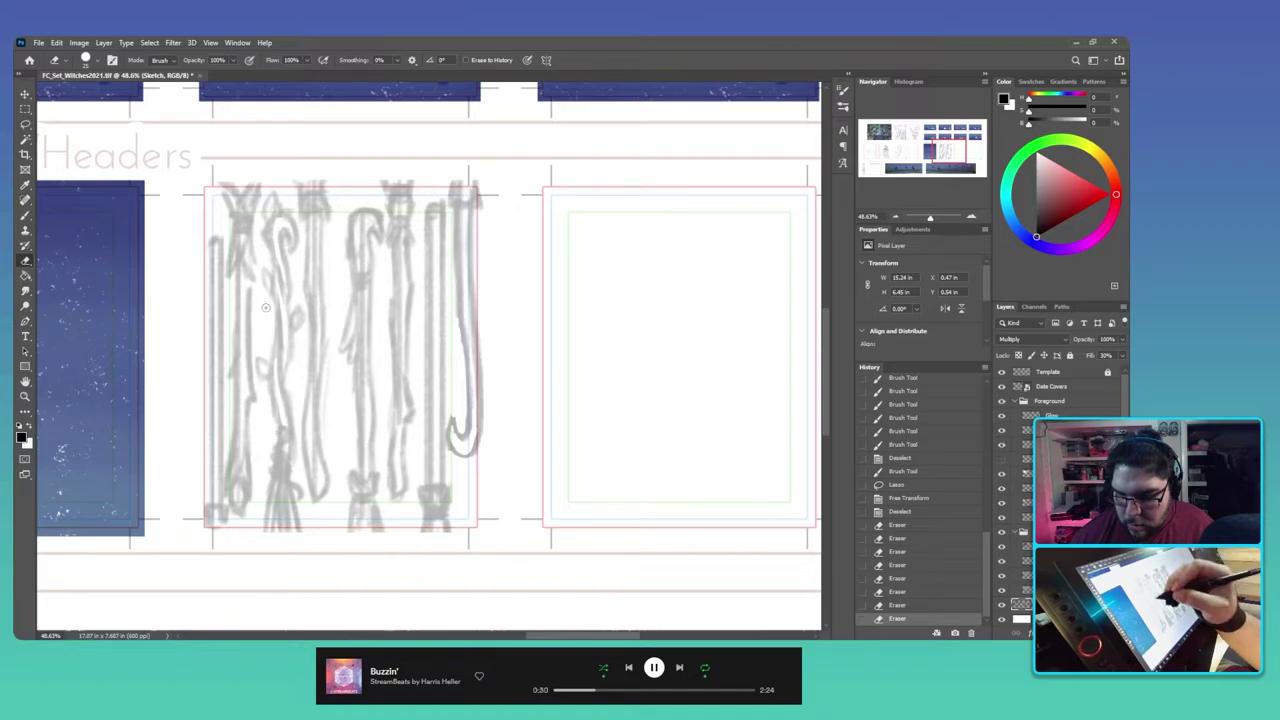
Step: Redraw the handle outline of the second broom from the left with the Brush, and erase stray lines around its bristles
key("b")
left_click_drag(250, 302, 248, 284)
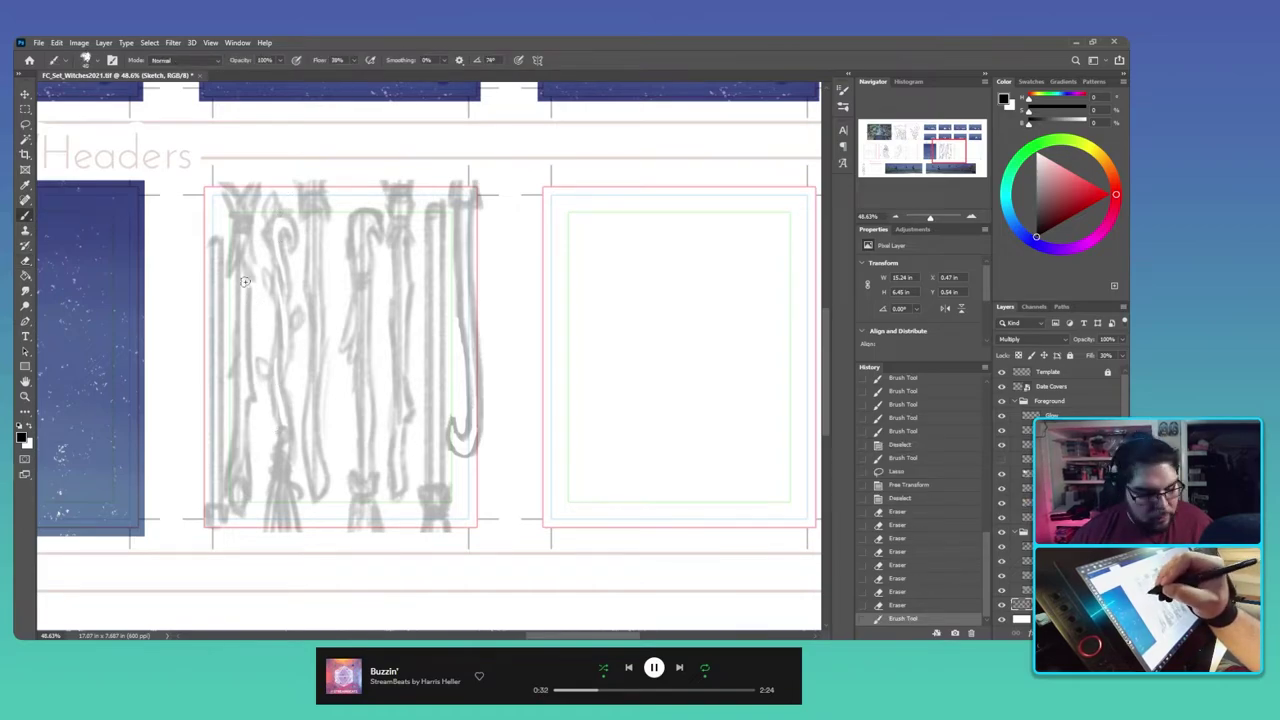
mouse_move(248, 338)
left_mouse_down()
mouse_move(248, 291)
mouse_move(251, 498)
mouse_move(240, 477)
mouse_move(264, 506)
left_mouse_up()
mouse_move(244, 456)
left_mouse_down()
mouse_move(227, 498)
mouse_move(244, 428)
left_mouse_up()
mouse_move(240, 470)
left_mouse_down()
mouse_move(231, 504)
mouse_move(246, 496)
left_mouse_up()
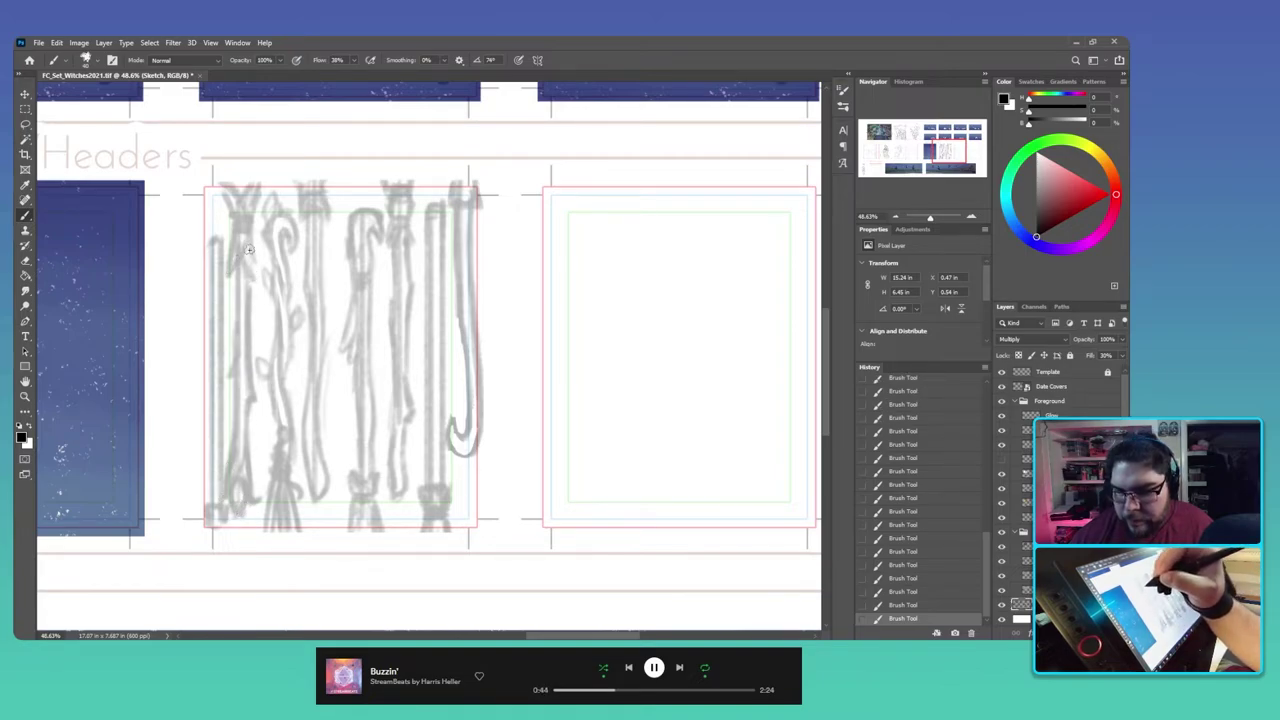
key("e")
left_click_drag(235, 250, 239, 205)
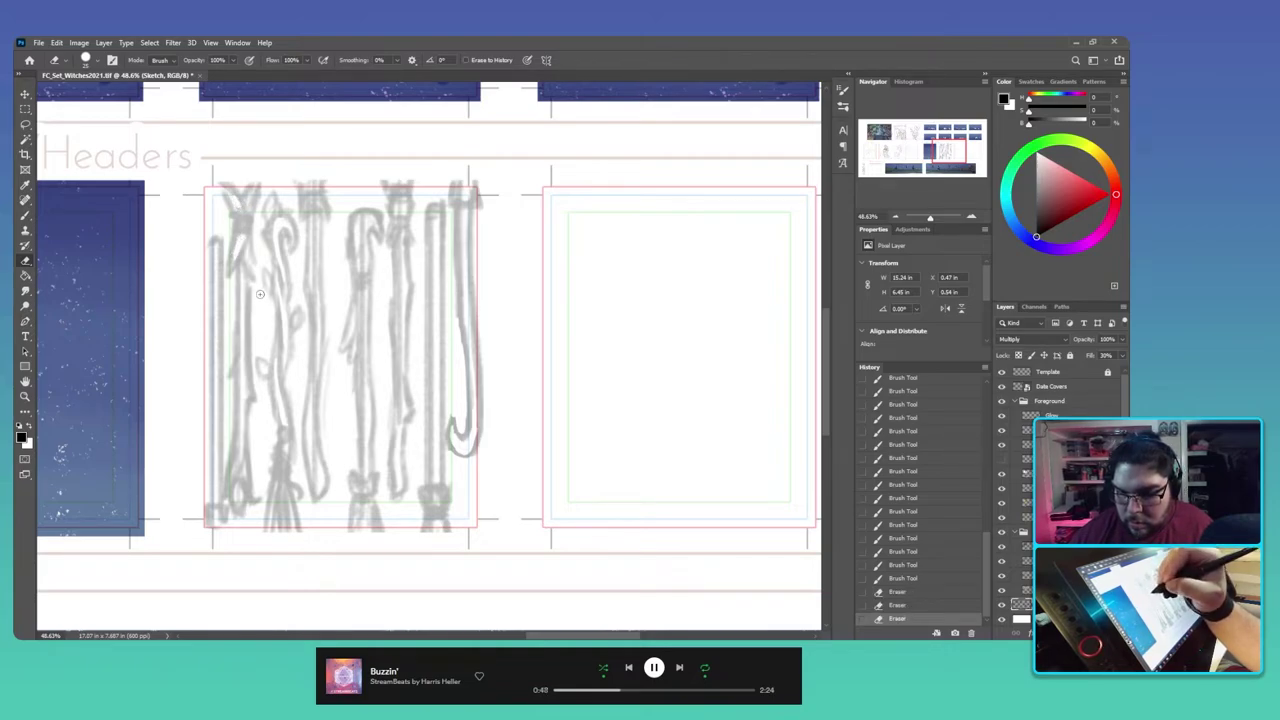
Step: Reinforce the upper handle of the second broom from the left with Brush strokes on the Sketch layer
key("b")
left_click_drag(257, 280, 250, 249)
left_click_drag(252, 250, 260, 282)
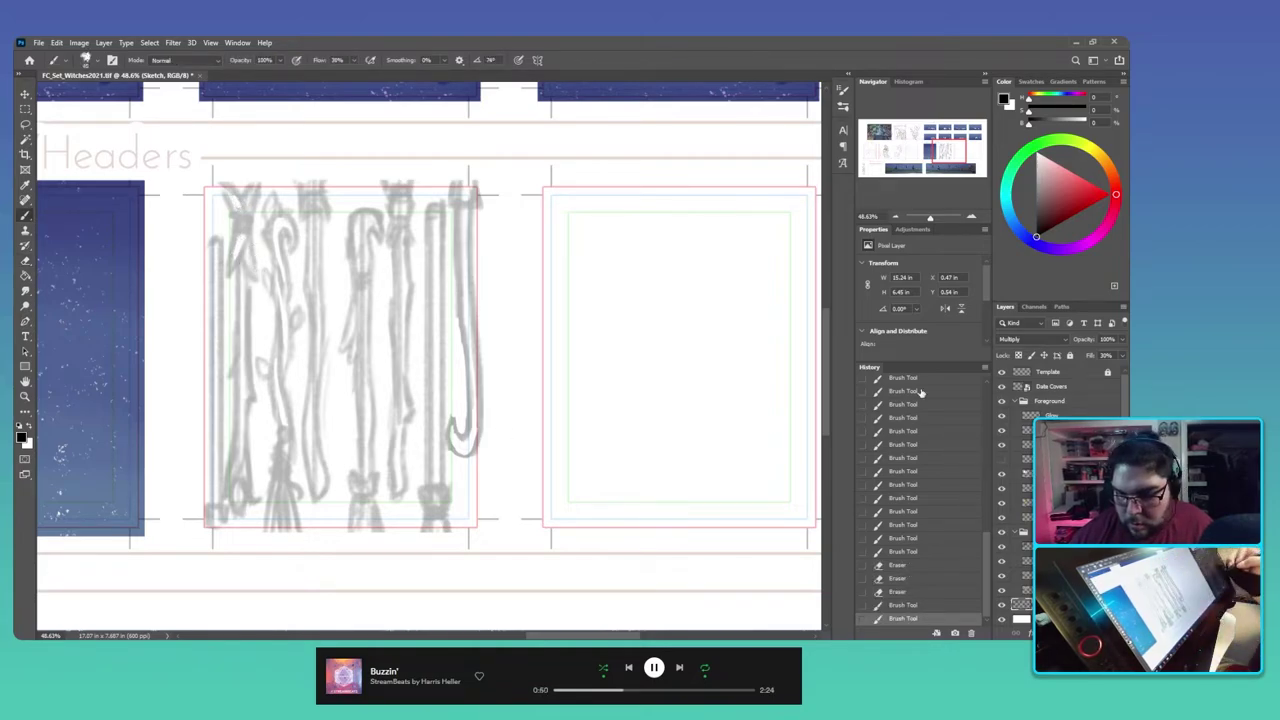
Step: Make the Ink layer active, check the finished cauldron illustration for reference, and return to the broom header card
left_click(1022, 430)
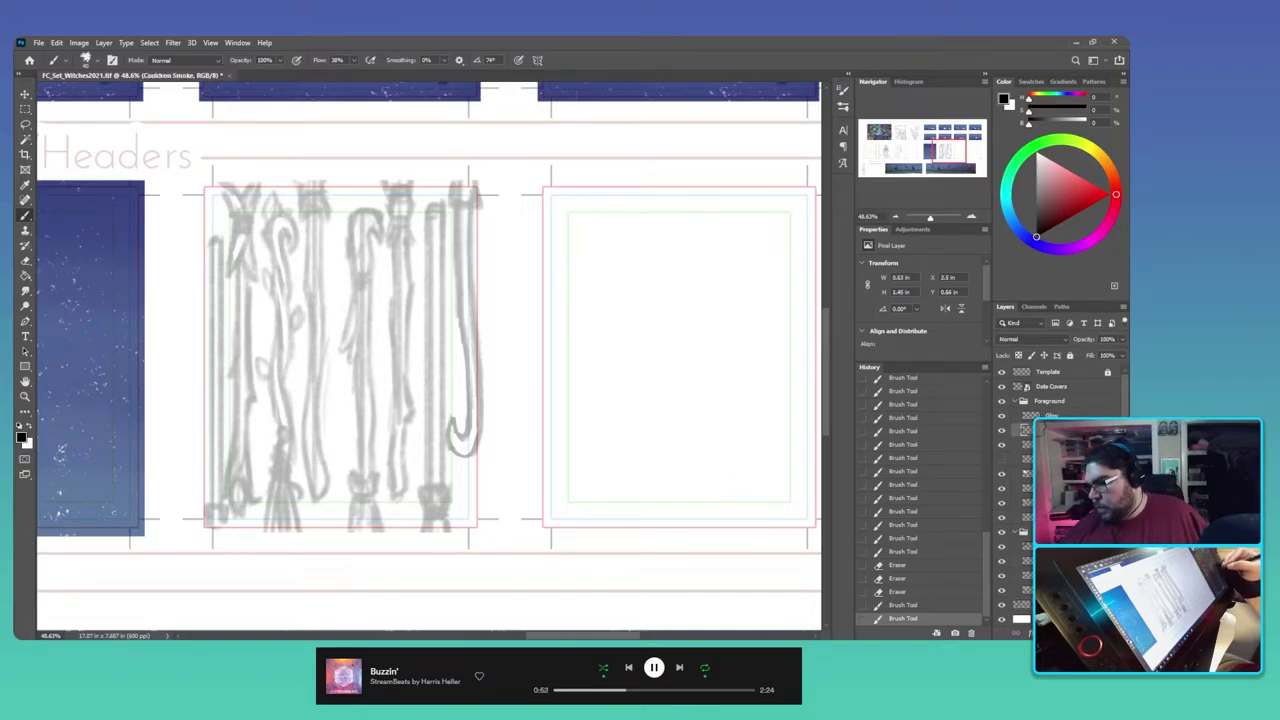
left_click(1022, 444)
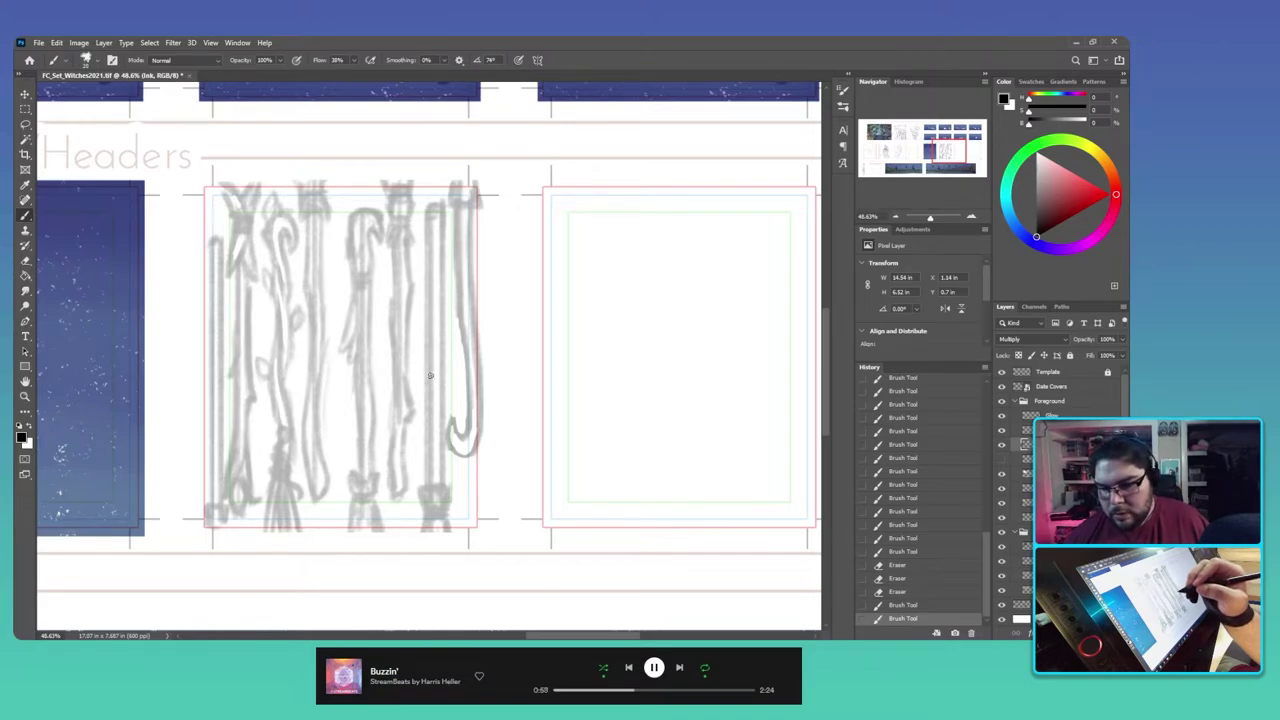
left_click(882, 133)
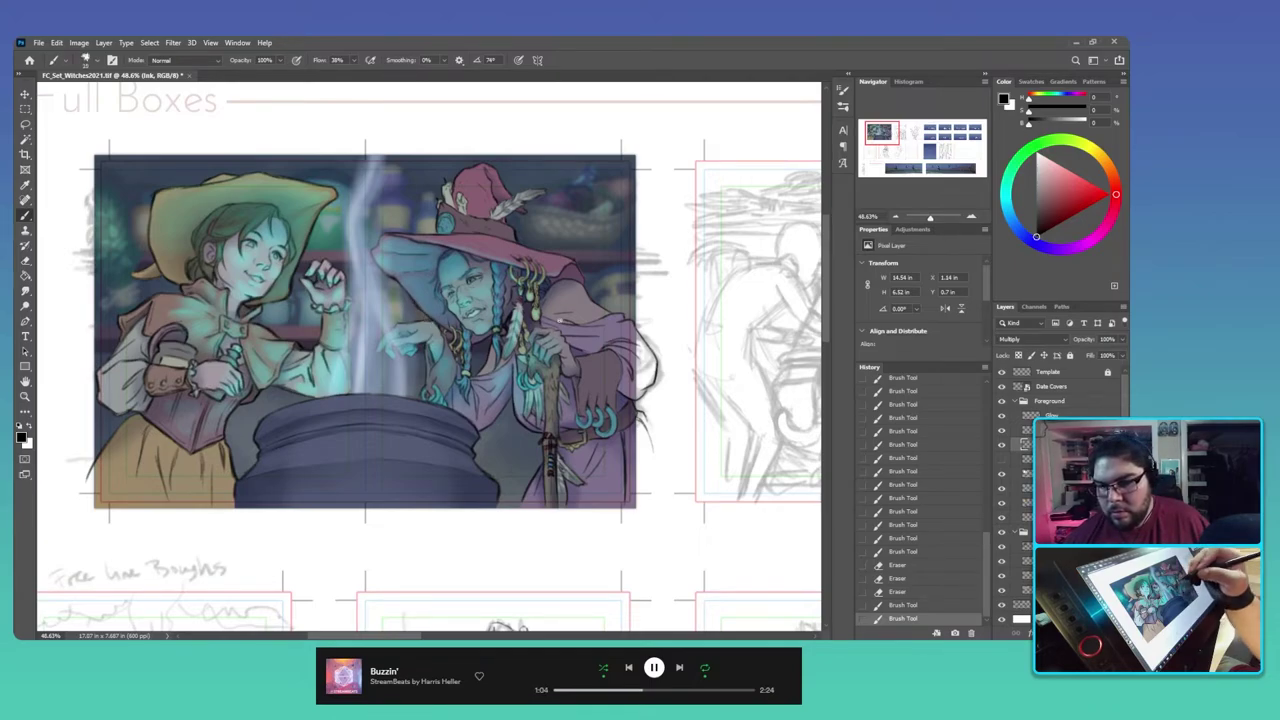
left_click(940, 150)
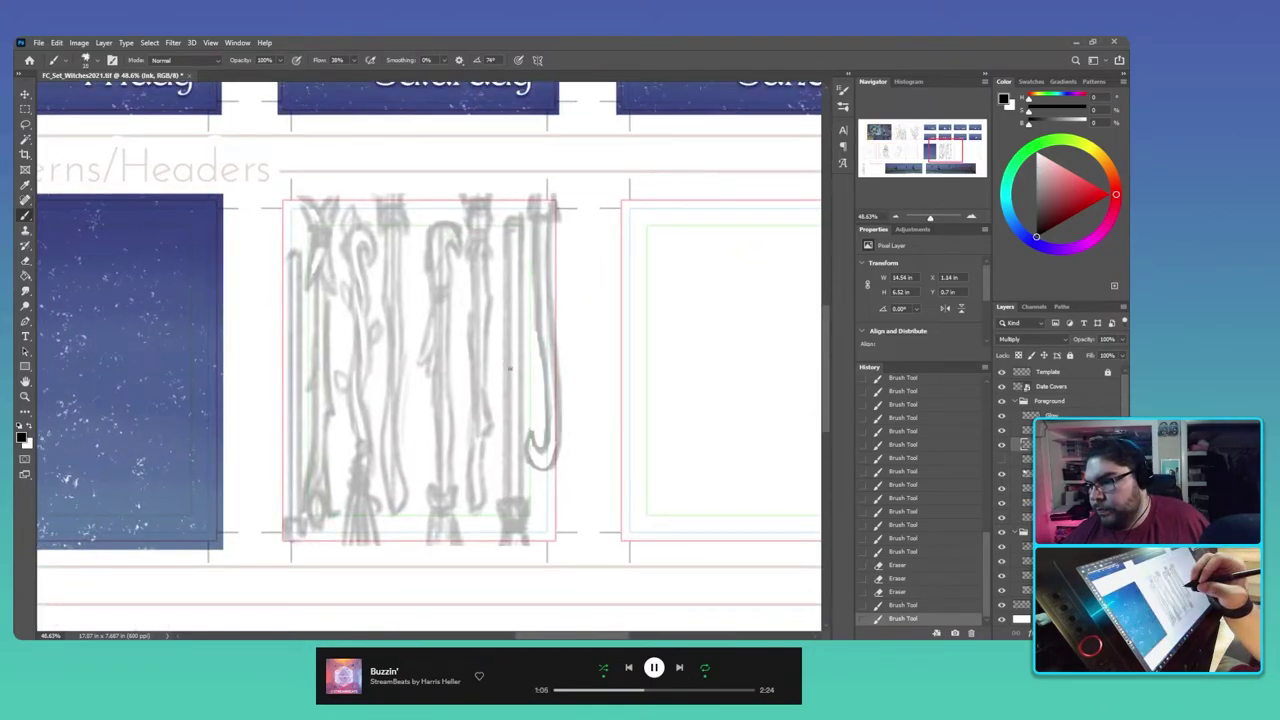
scroll(525, 380, "up", 5)
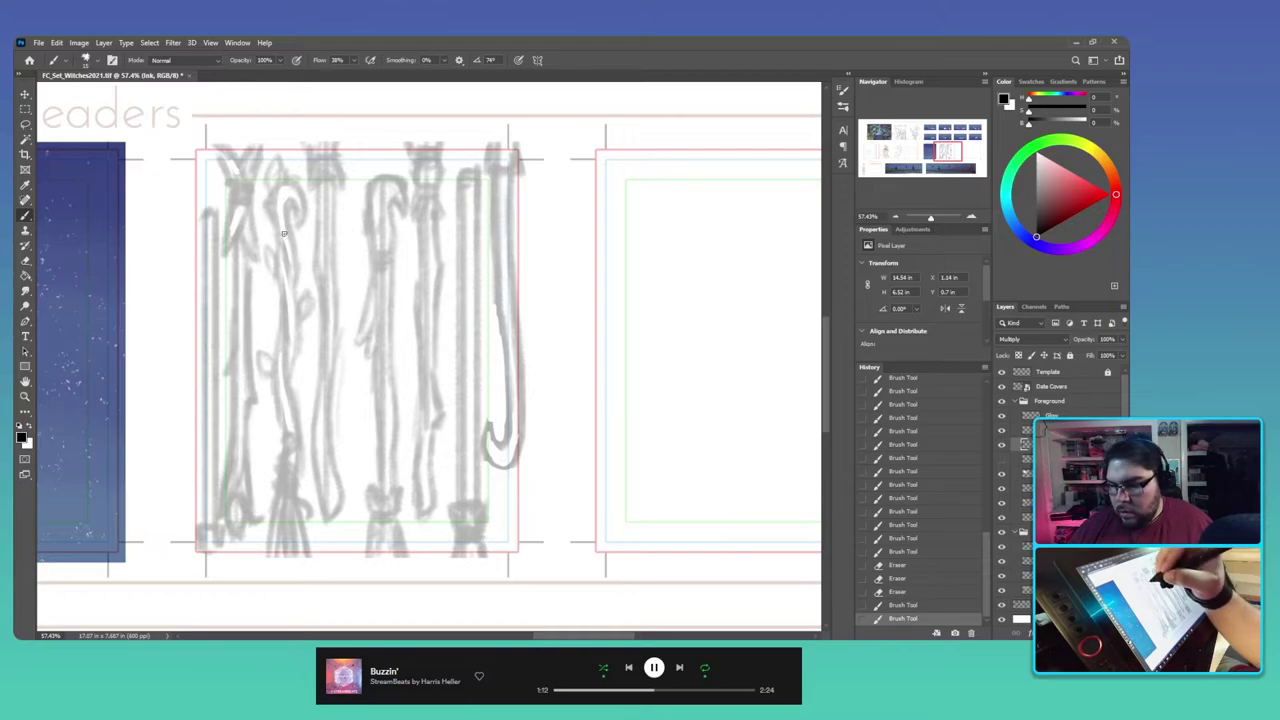
key("ctrl+Page_Up")
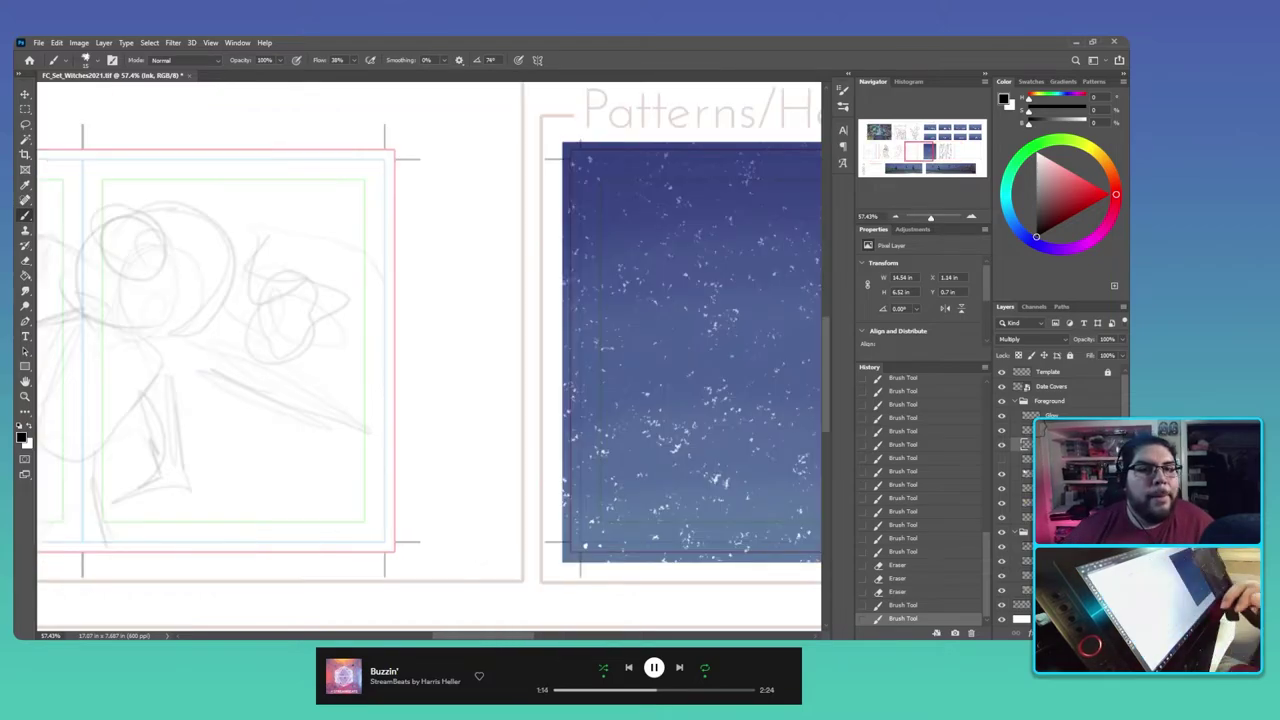
left_click_drag(922, 156, 948, 156)
left_click_drag(626, 398, 606, 403)
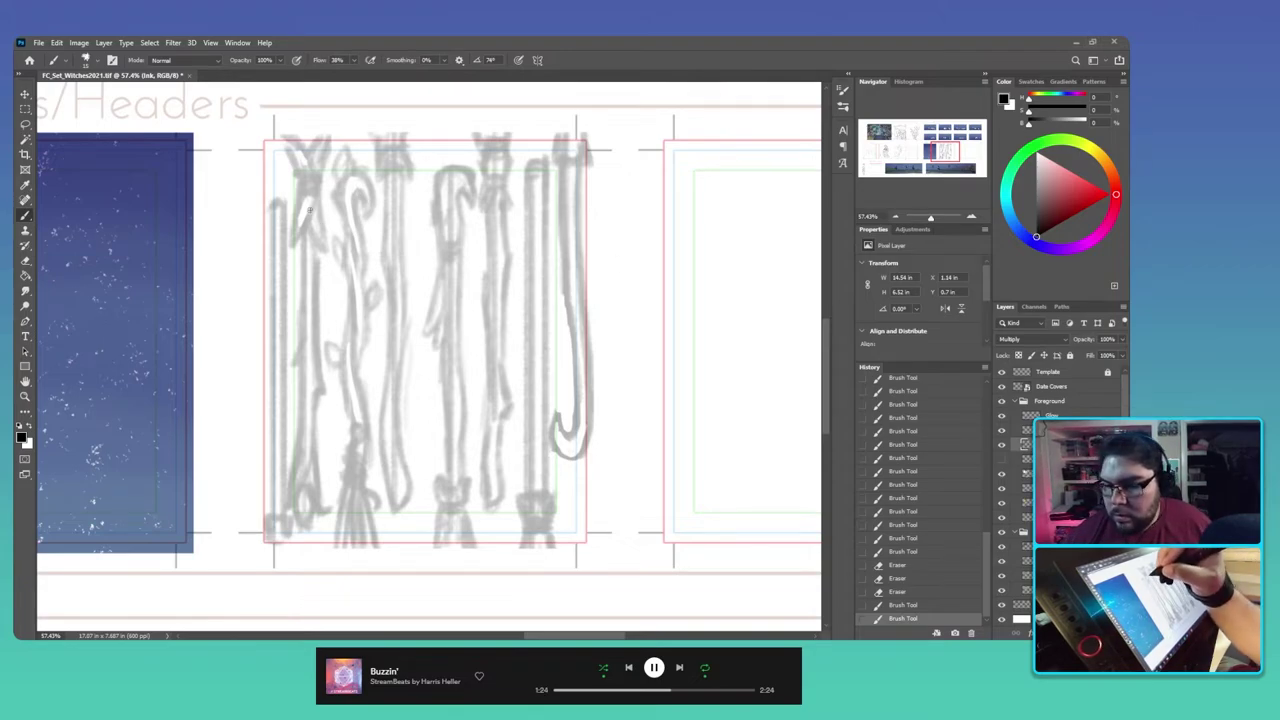
Step: Ink the wrapped cord binding and the left pointed tip below it on the second broom from the left
left_click_drag(299, 209, 296, 254)
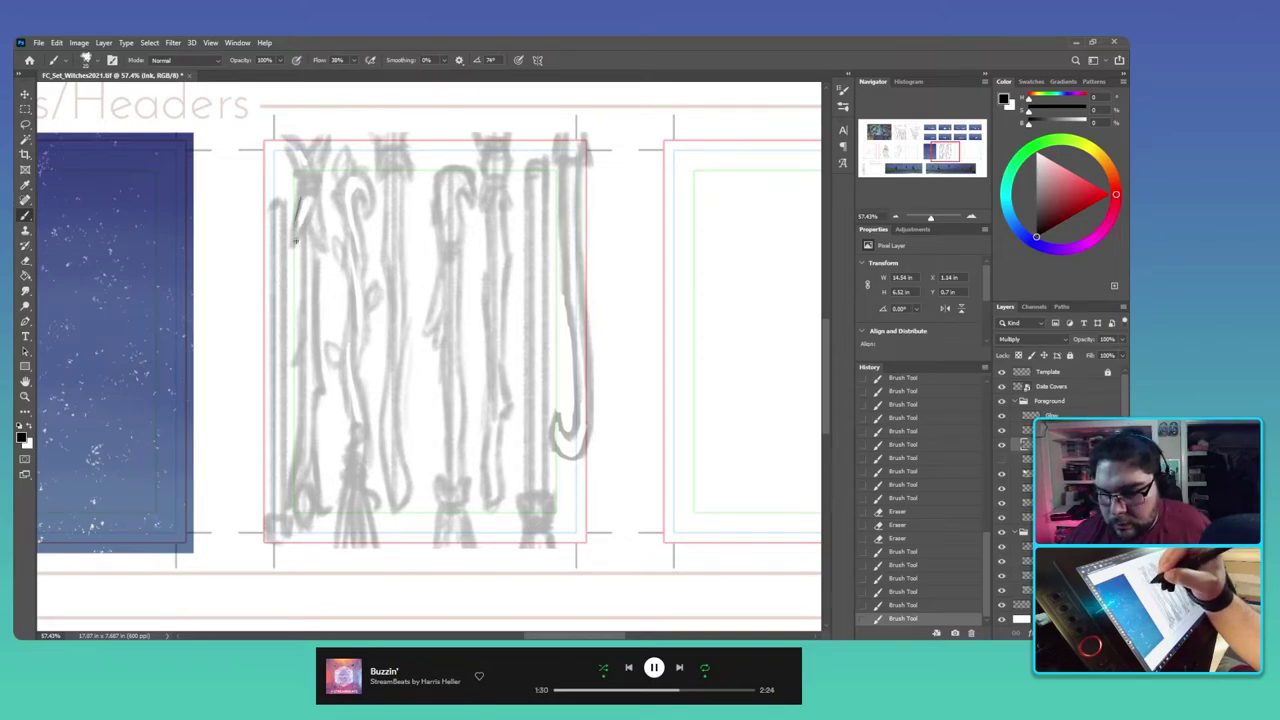
mouse_move(296, 228)
left_mouse_down()
mouse_move(294, 246)
mouse_move(306, 218)
left_mouse_up()
mouse_move(314, 202)
left_mouse_down()
mouse_move(298, 240)
mouse_move(330, 190)
mouse_move(354, 217)
mouse_move(291, 246)
mouse_move(266, 300)
left_mouse_up()
left_click_drag(271, 290, 263, 298)
left_click_drag(265, 276, 263, 288)
Step: Ink the flared leaves and thin bristles above the second broom's binding, extending past the card's upper edge
mouse_move(281, 200)
left_mouse_down()
mouse_move(309, 243)
mouse_move(271, 246)
mouse_move(310, 247)
mouse_move(272, 238)
mouse_move(309, 227)
mouse_move(291, 244)
mouse_move(314, 228)
mouse_move(305, 221)
mouse_move(266, 220)
mouse_move(310, 220)
mouse_move(287, 213)
mouse_move(293, 203)
mouse_move(315, 213)
mouse_move(268, 224)
mouse_move(317, 201)
mouse_move(318, 238)
mouse_move(250, 266)
mouse_move(225, 216)
left_mouse_up()
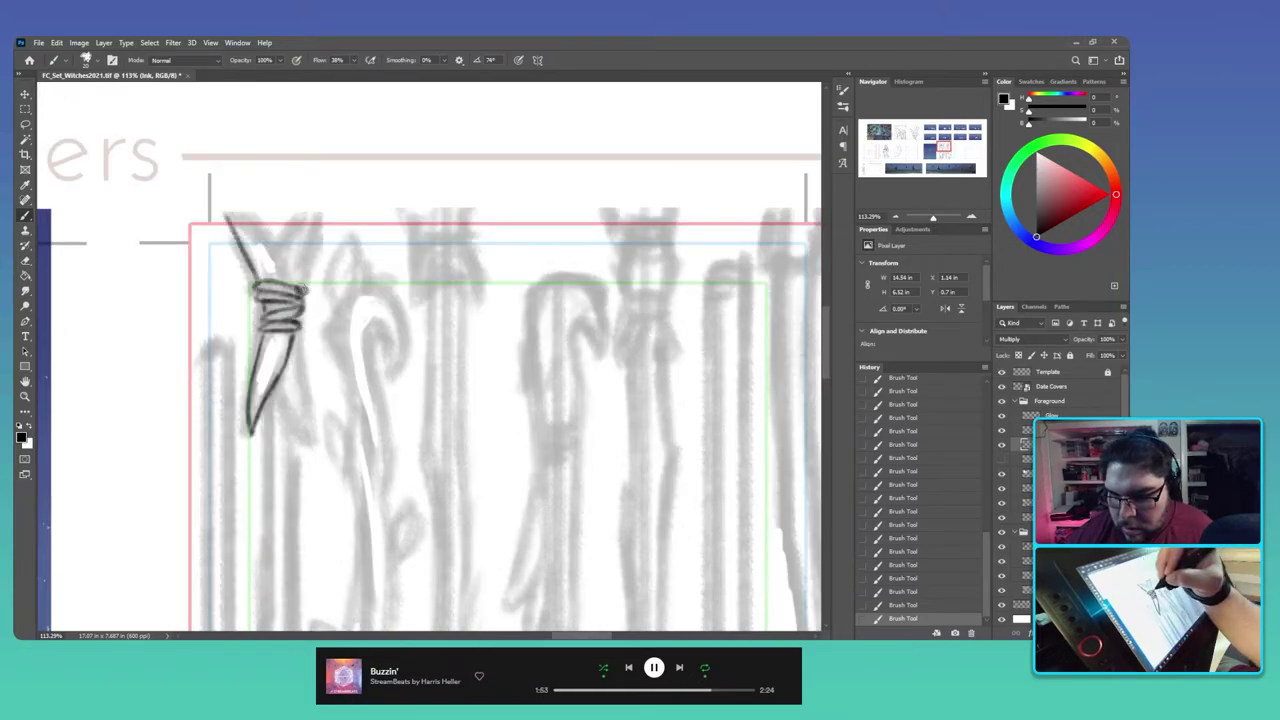
mouse_move(285, 260)
left_mouse_down()
mouse_move(298, 287)
mouse_move(232, 212)
left_mouse_up()
mouse_move(300, 286)
left_mouse_down()
mouse_move(318, 199)
mouse_move(276, 248)
mouse_move(309, 206)
mouse_move(262, 240)
mouse_move(256, 192)
left_mouse_up()
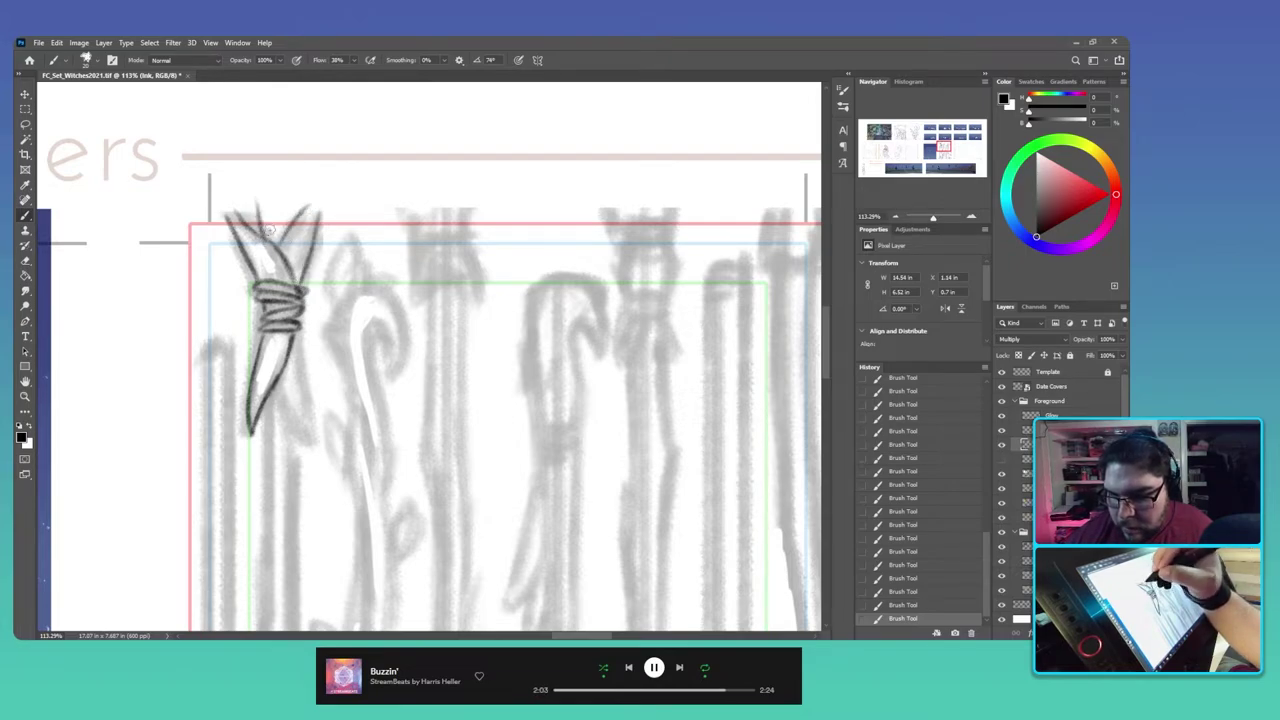
mouse_move(270, 238)
left_mouse_down()
mouse_move(284, 194)
mouse_move(292, 202)
left_mouse_up()
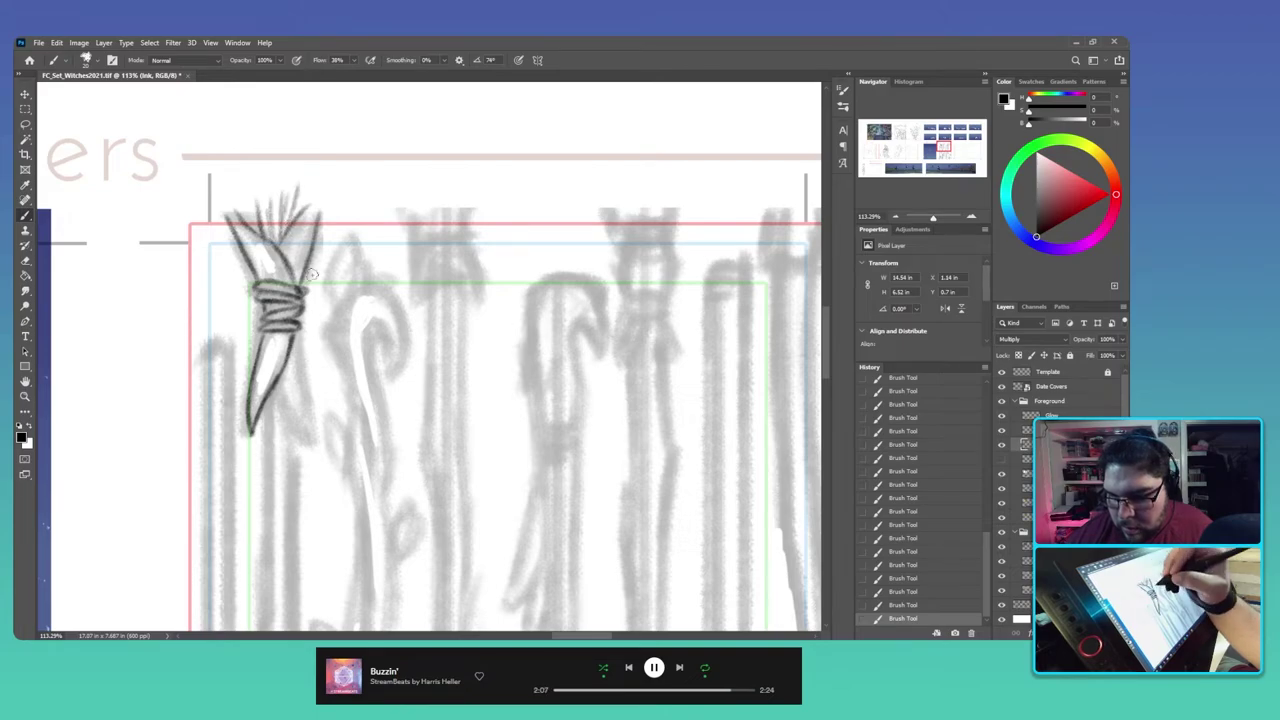
Step: Ink the right pointed tip hanging below the second broom's cord binding
left_click_drag(318, 321, 315, 227)
left_click_drag(272, 292, 305, 355)
left_click_drag(298, 244, 306, 328)
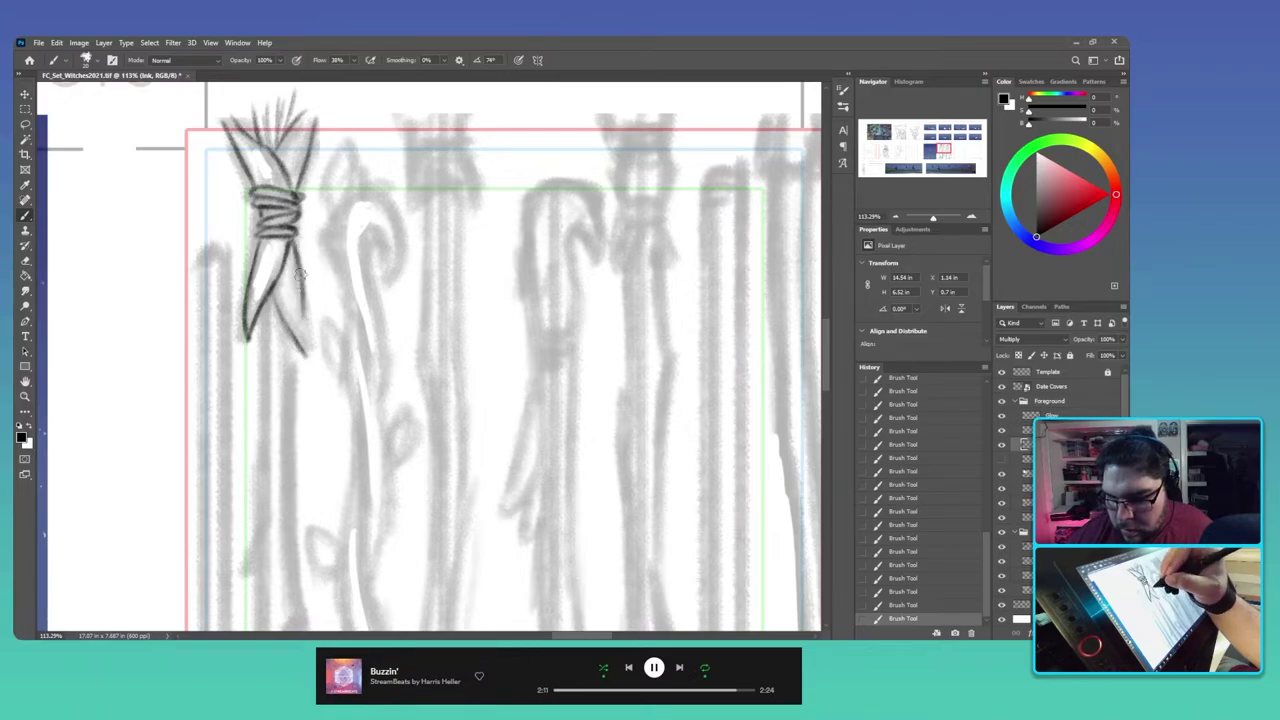
left_click_drag(298, 270, 309, 357)
left_click_drag(280, 304, 312, 360)
Step: Ink both edges of the second broom's handle, adding a notched knot on each side
left_click_drag(344, 397, 345, 210)
left_click_drag(408, 337, 384, 313)
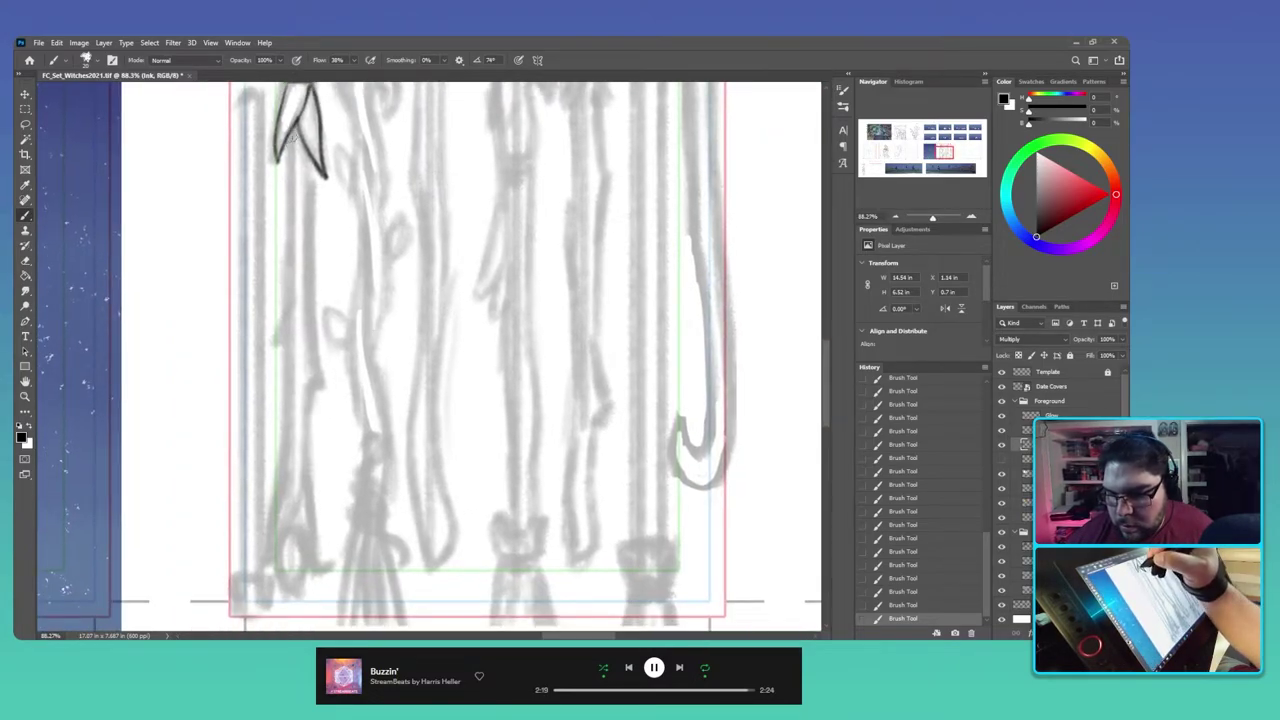
left_click_drag(291, 126, 288, 372)
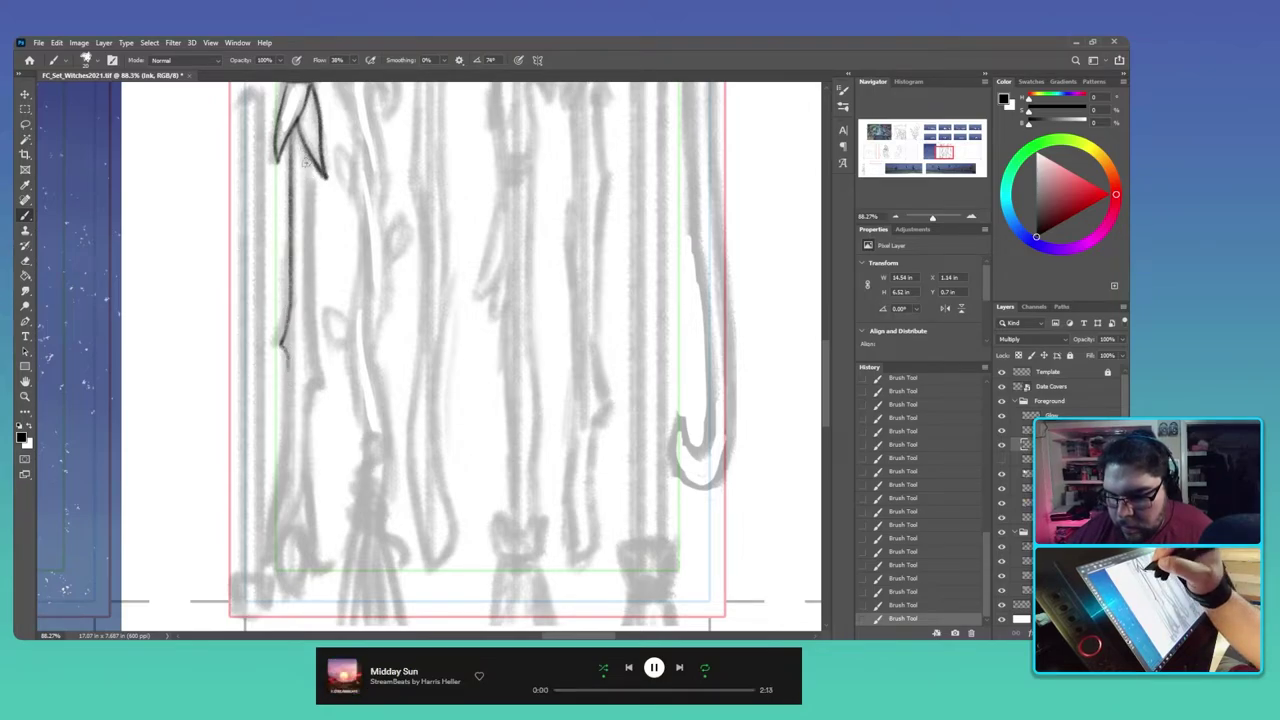
mouse_move(305, 152)
left_mouse_down()
mouse_move(313, 383)
mouse_move(288, 362)
mouse_move(286, 476)
mouse_move(315, 350)
left_mouse_up()
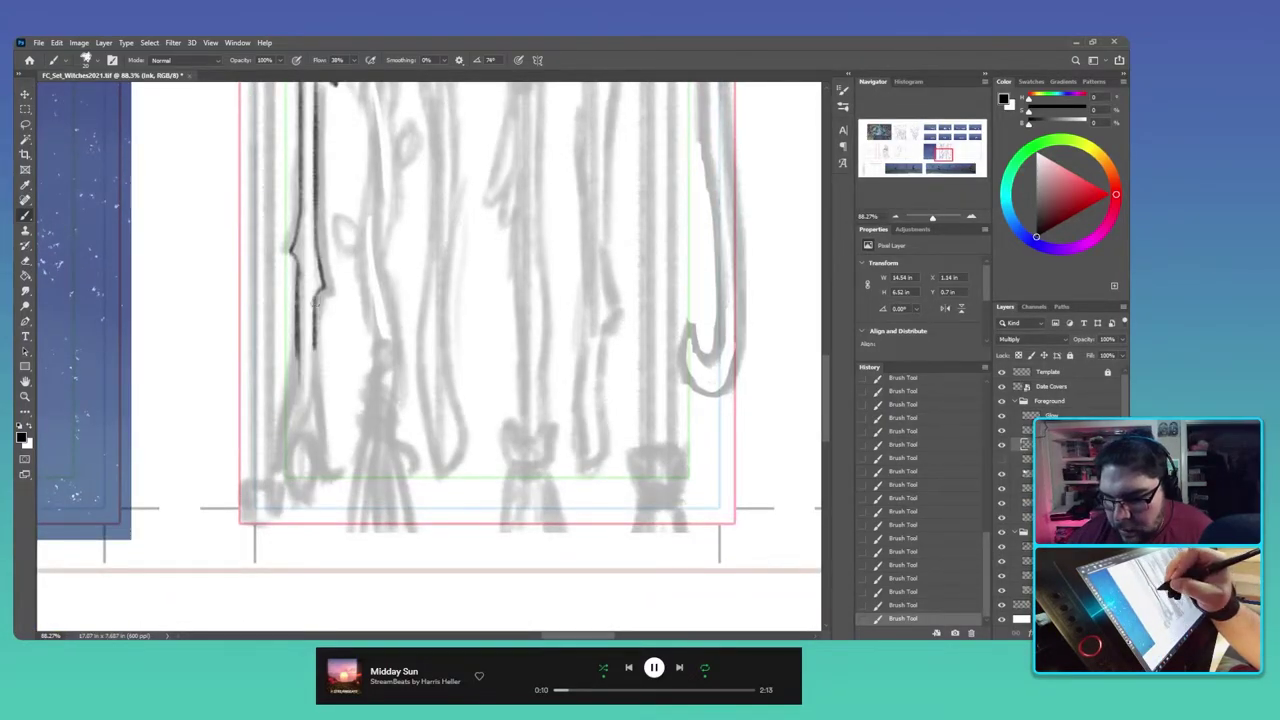
mouse_move(316, 298)
left_mouse_down()
mouse_move(318, 384)
mouse_move(291, 402)
mouse_move(266, 470)
mouse_move(286, 458)
mouse_move(307, 398)
left_mouse_up()
Step: Ink the second broom's forked lower end with curled outer points and small root-like strands between them
mouse_move(306, 444)
left_mouse_down()
mouse_move(301, 431)
mouse_move(318, 472)
mouse_move(335, 473)
mouse_move(328, 430)
left_mouse_up()
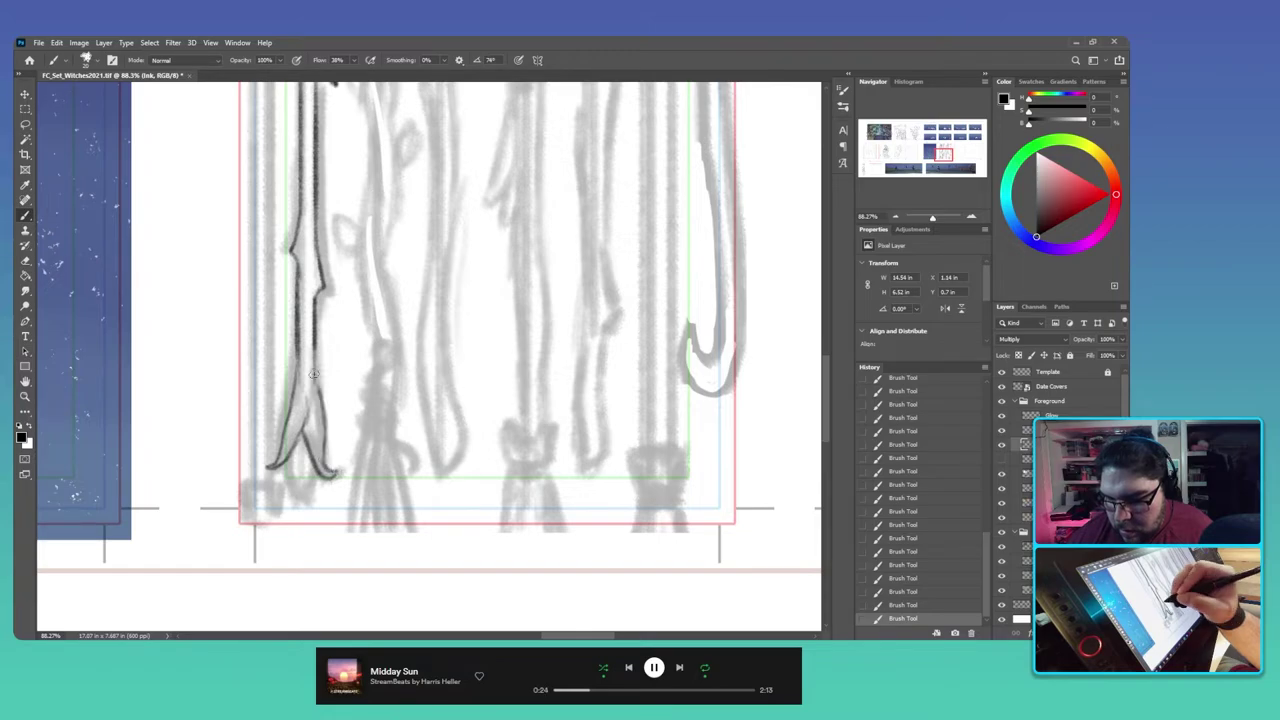
mouse_move(311, 346)
left_mouse_down()
mouse_move(318, 390)
mouse_move(311, 338)
left_mouse_up()
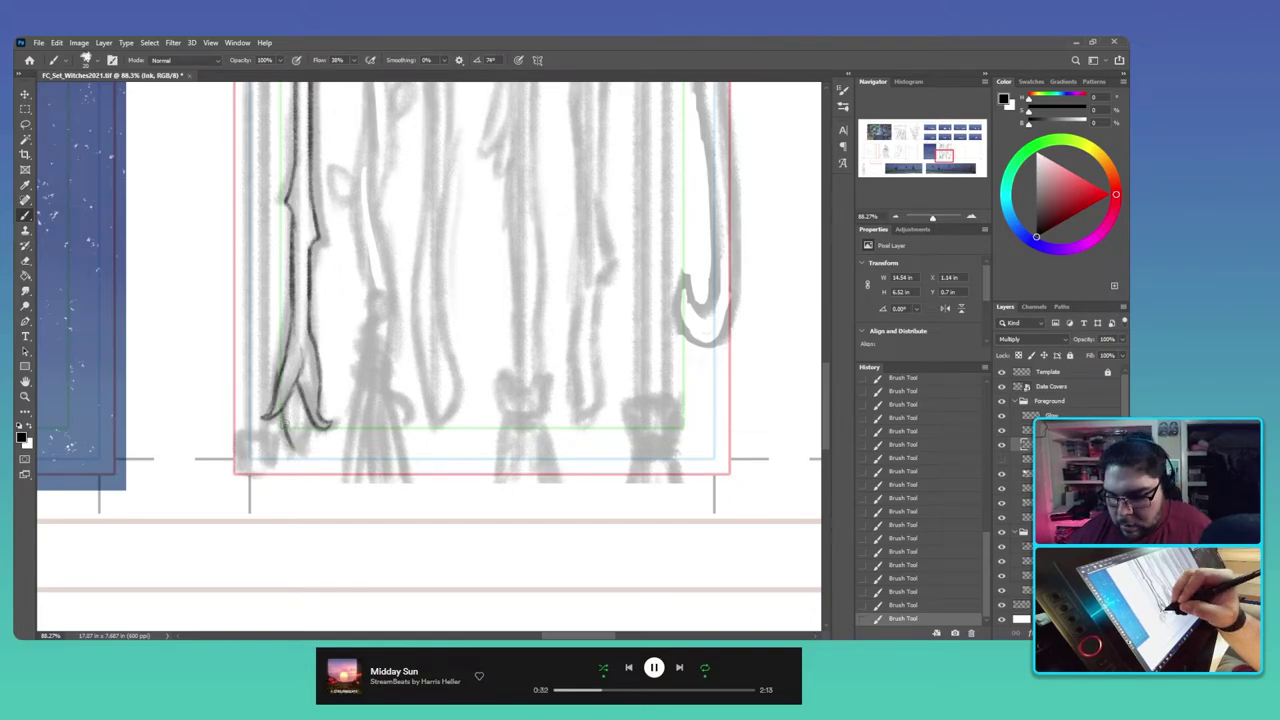
left_click_drag(283, 411, 289, 453)
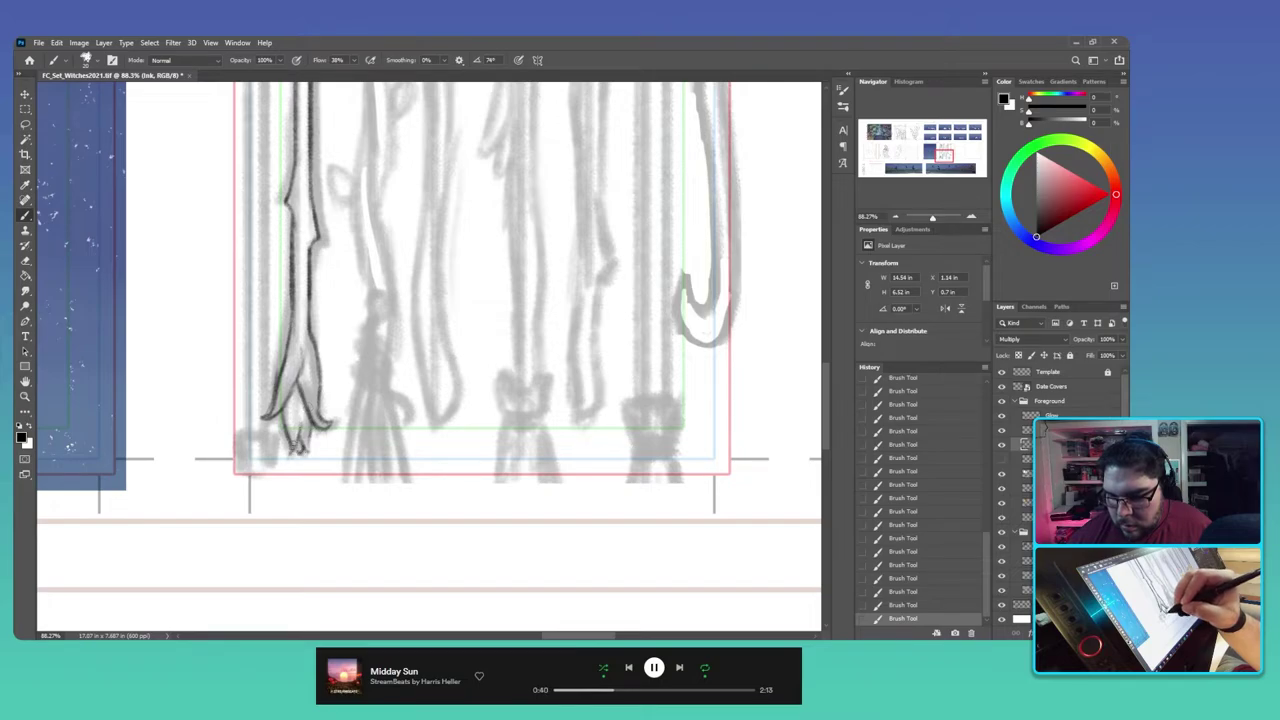
left_click_drag(296, 390, 288, 418)
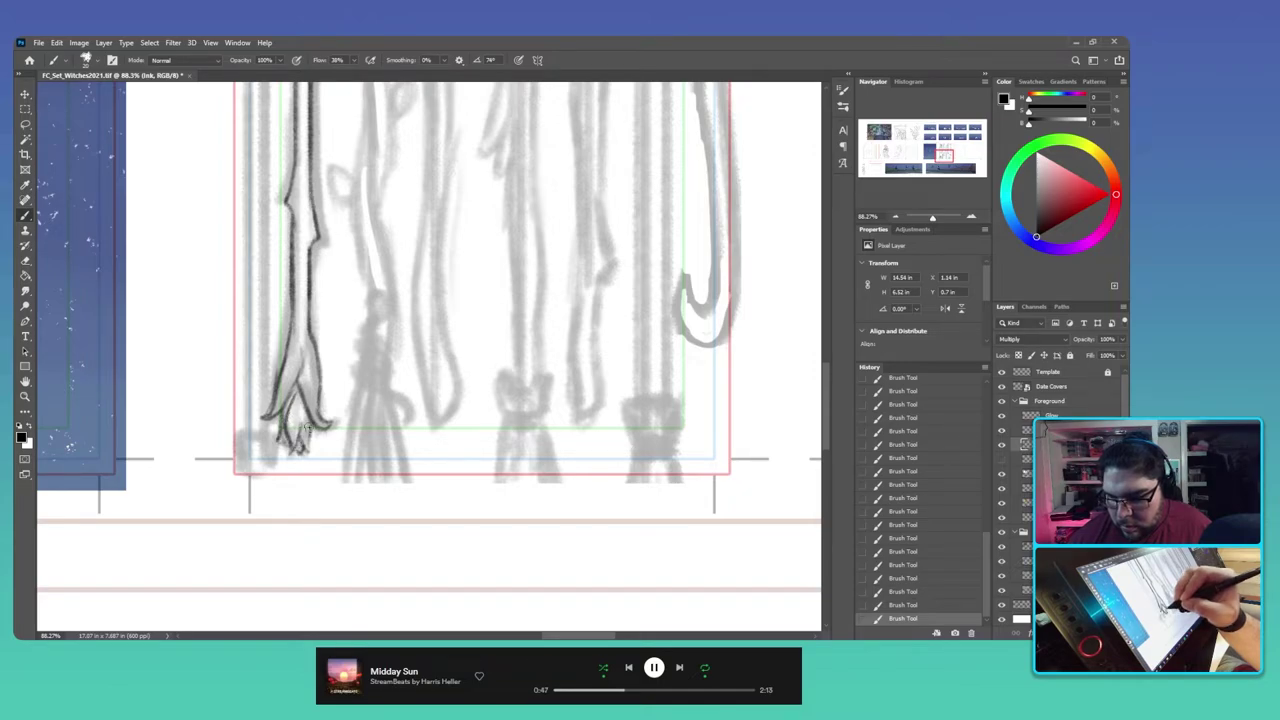
left_click_drag(298, 394, 316, 442)
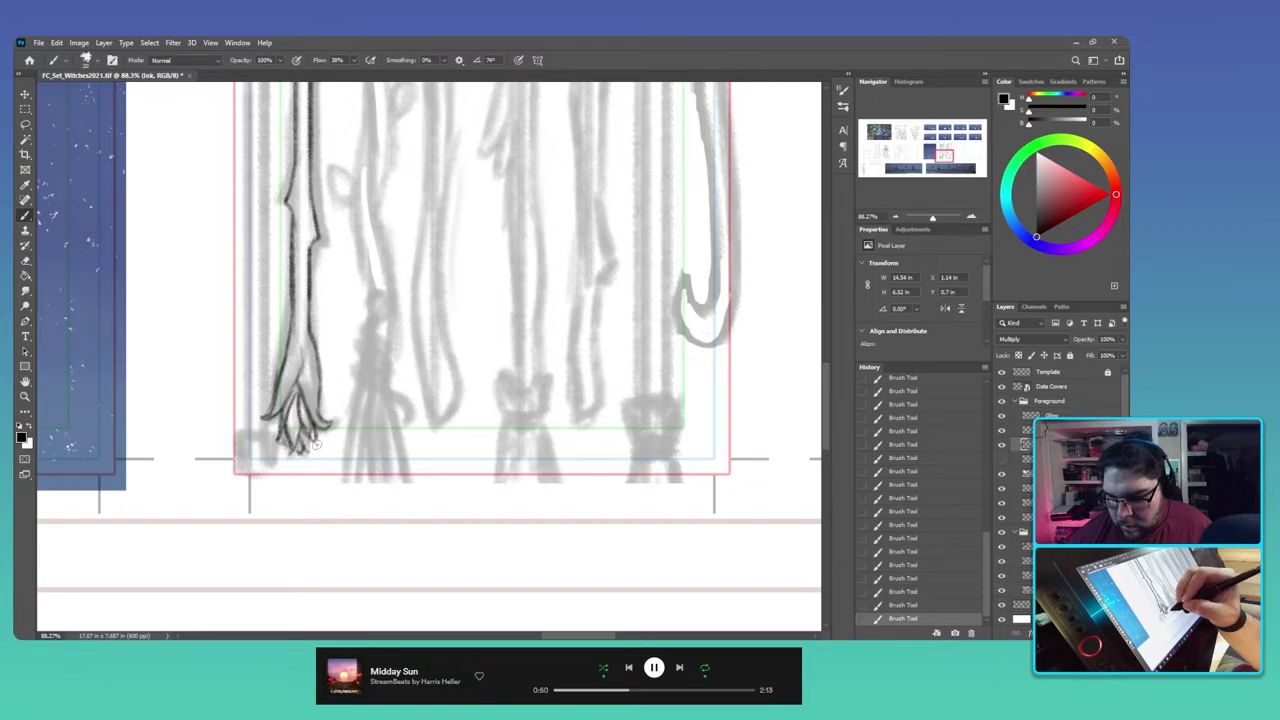
Step: Erase the messy strands inside the second broom's forked end and redraw them with cleaner Brush lines
key("e")
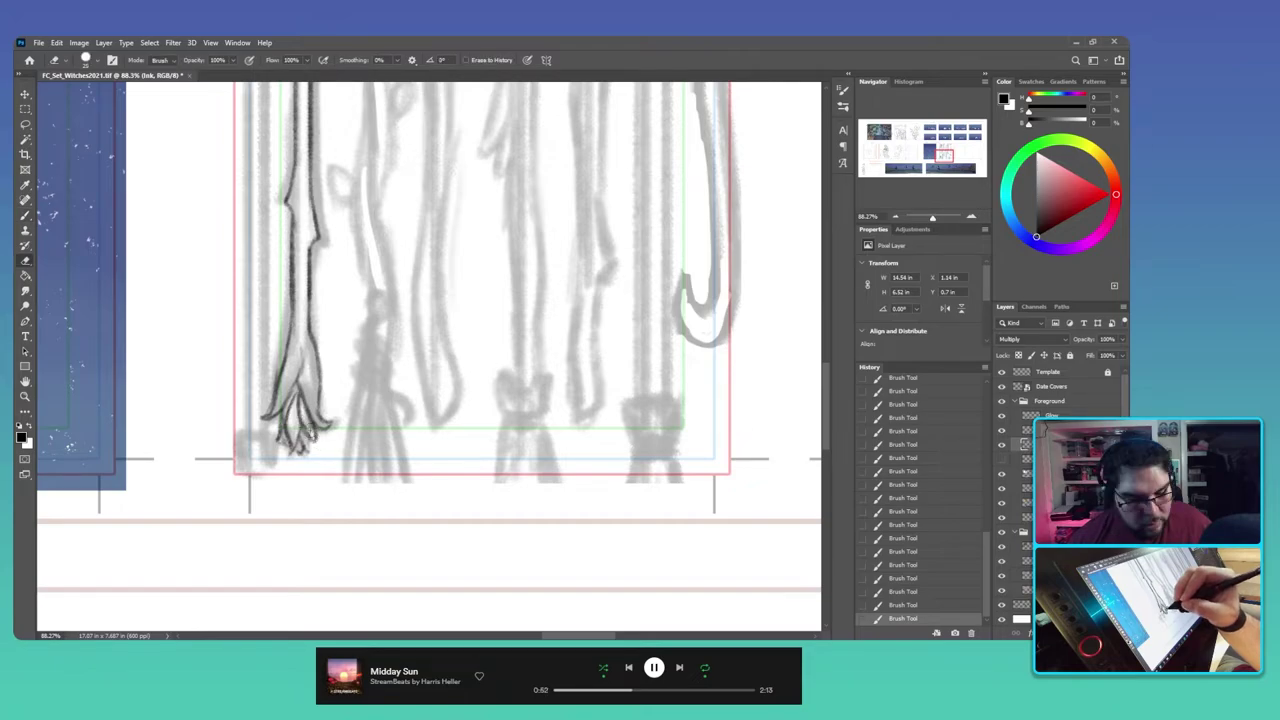
mouse_move(310, 432)
left_mouse_down()
mouse_move(283, 418)
mouse_move(296, 394)
left_mouse_up()
key("b")
left_click_drag(286, 414, 296, 390)
mouse_move(292, 414)
left_mouse_down()
mouse_move(297, 376)
mouse_move(264, 418)
left_mouse_up()
mouse_move(292, 396)
left_mouse_down()
mouse_move(330, 422)
mouse_move(304, 446)
left_mouse_up()
left_click_drag(306, 428, 300, 446)
left_click_drag(310, 426, 314, 440)
Step: Ink the leftmost broom's straight handle as two long parallel edges with a rounded upper end
mouse_move(414, 354)
left_mouse_down()
mouse_move(383, 388)
mouse_move(371, 440)
left_mouse_up()
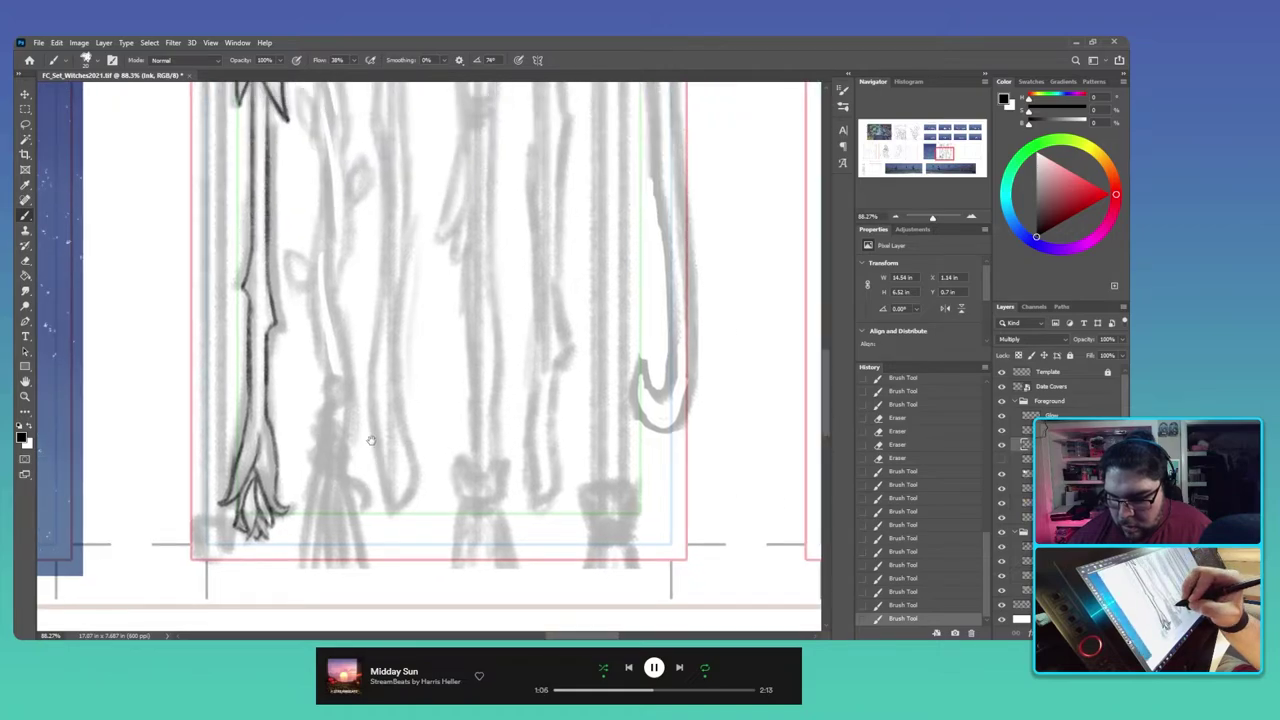
mouse_move(341, 328)
left_mouse_down()
mouse_move(365, 397)
mouse_move(366, 457)
mouse_move(370, 438)
left_mouse_up()
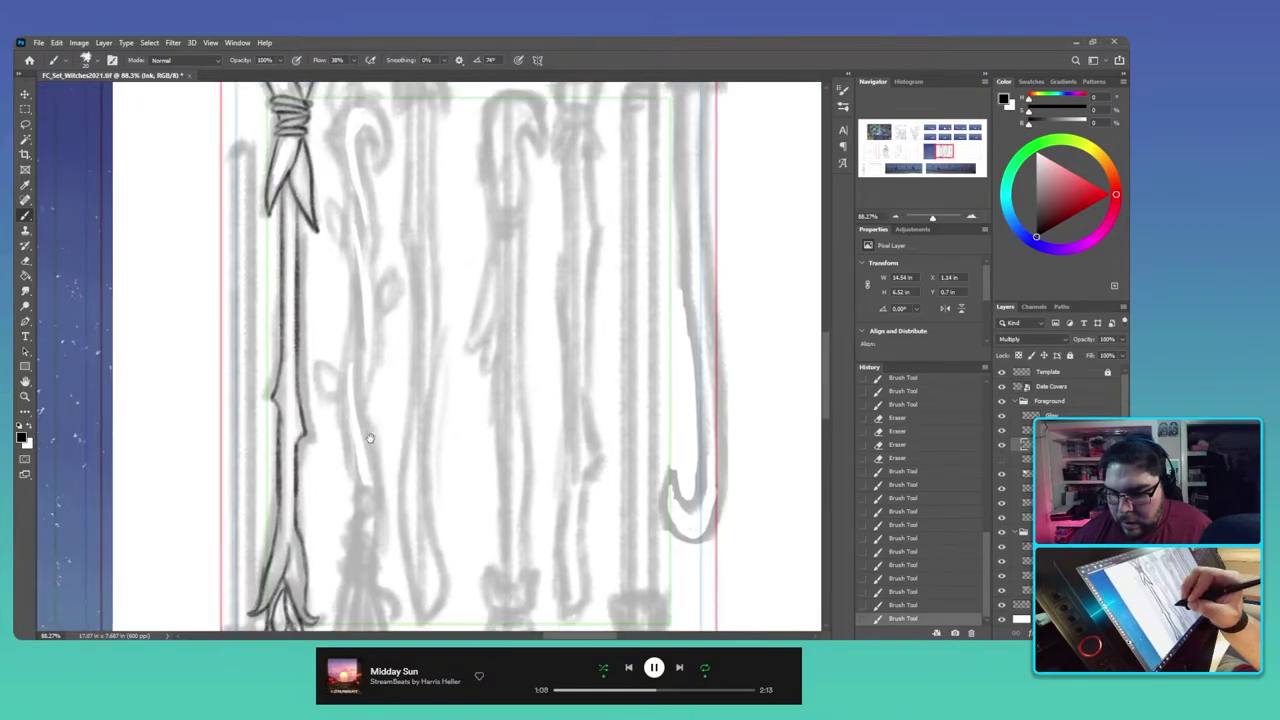
scroll(370, 438, "down", 2)
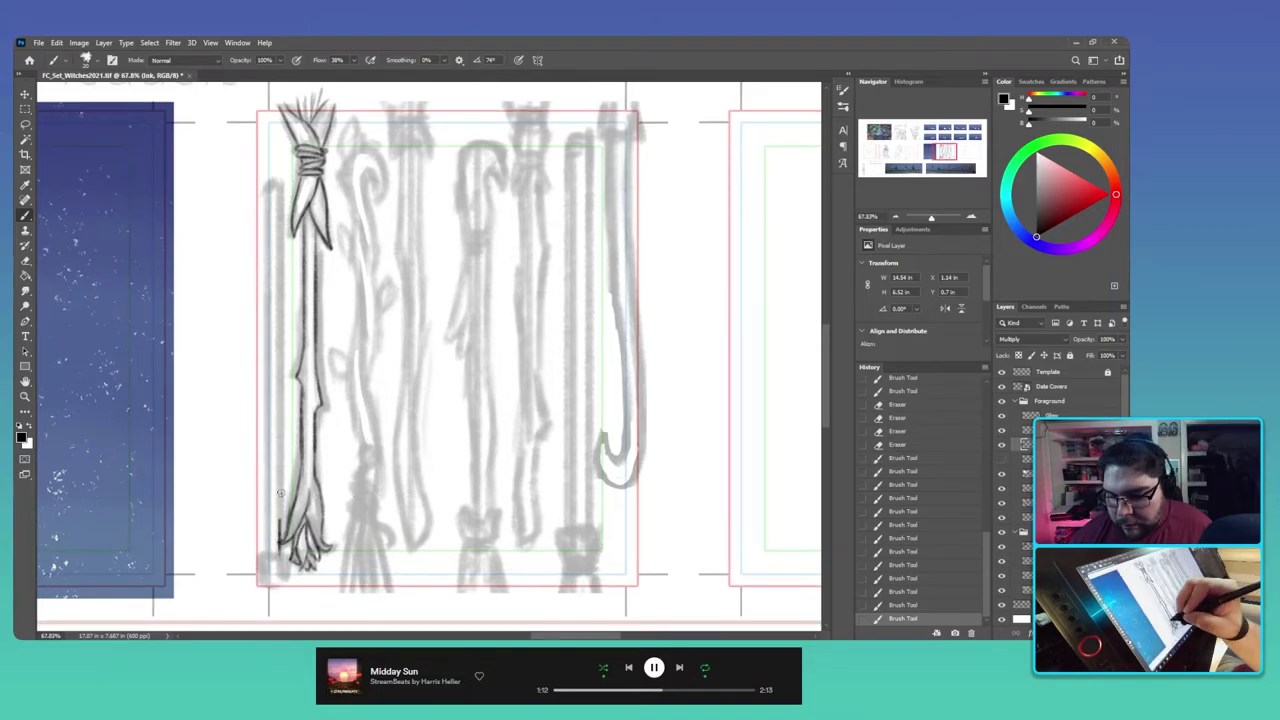
mouse_move(279, 540)
left_mouse_down()
mouse_move(279, 183)
mouse_move(270, 466)
left_mouse_up()
key("ctrl+z")
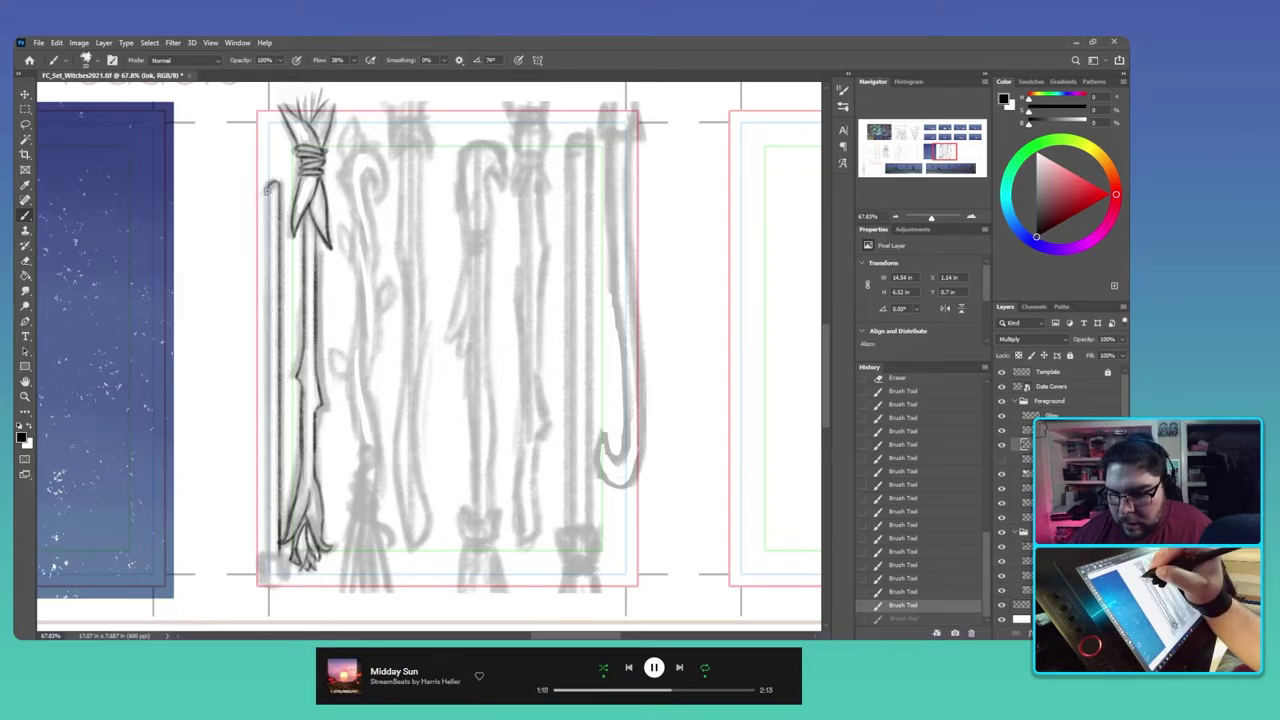
left_click_drag(270, 187, 268, 537)
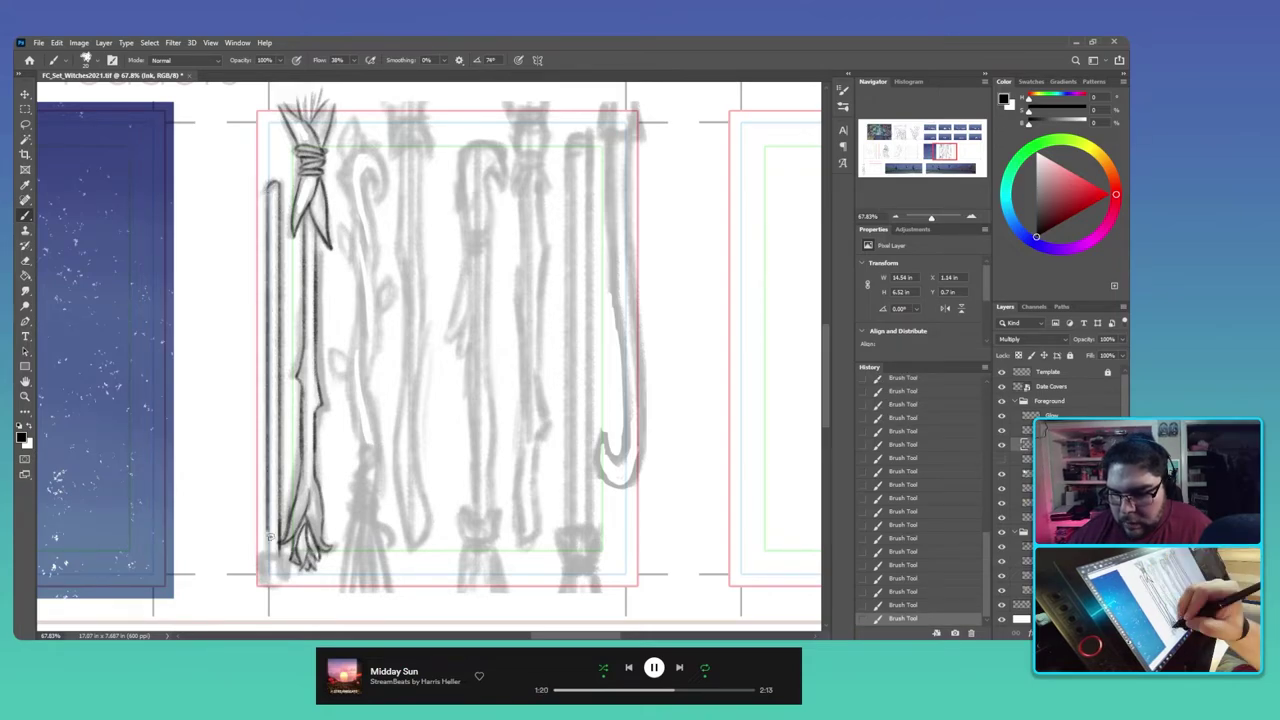
Step: Ink the jagged, crown-shaped base of the leftmost broom at the card's lower-left corner and add its inner lines
scroll(272, 520, "down", 1)
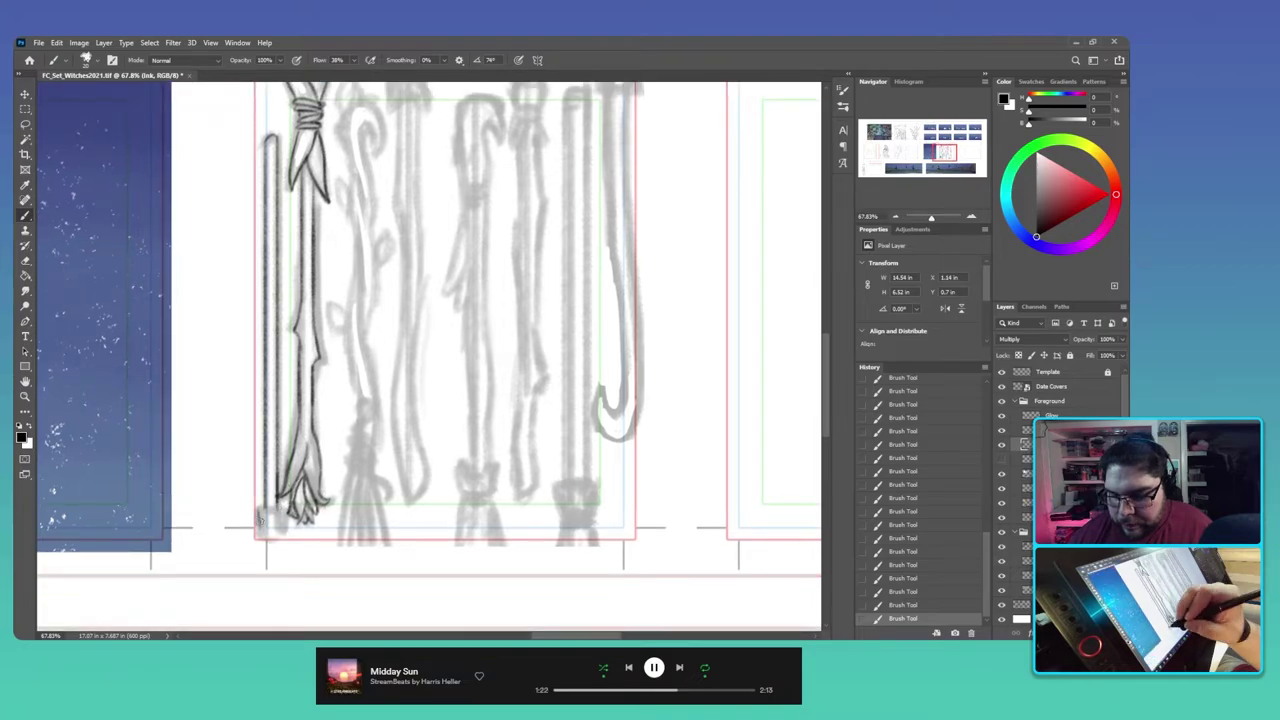
mouse_move(256, 506)
left_mouse_down()
mouse_move(264, 524)
mouse_move(275, 503)
left_mouse_up()
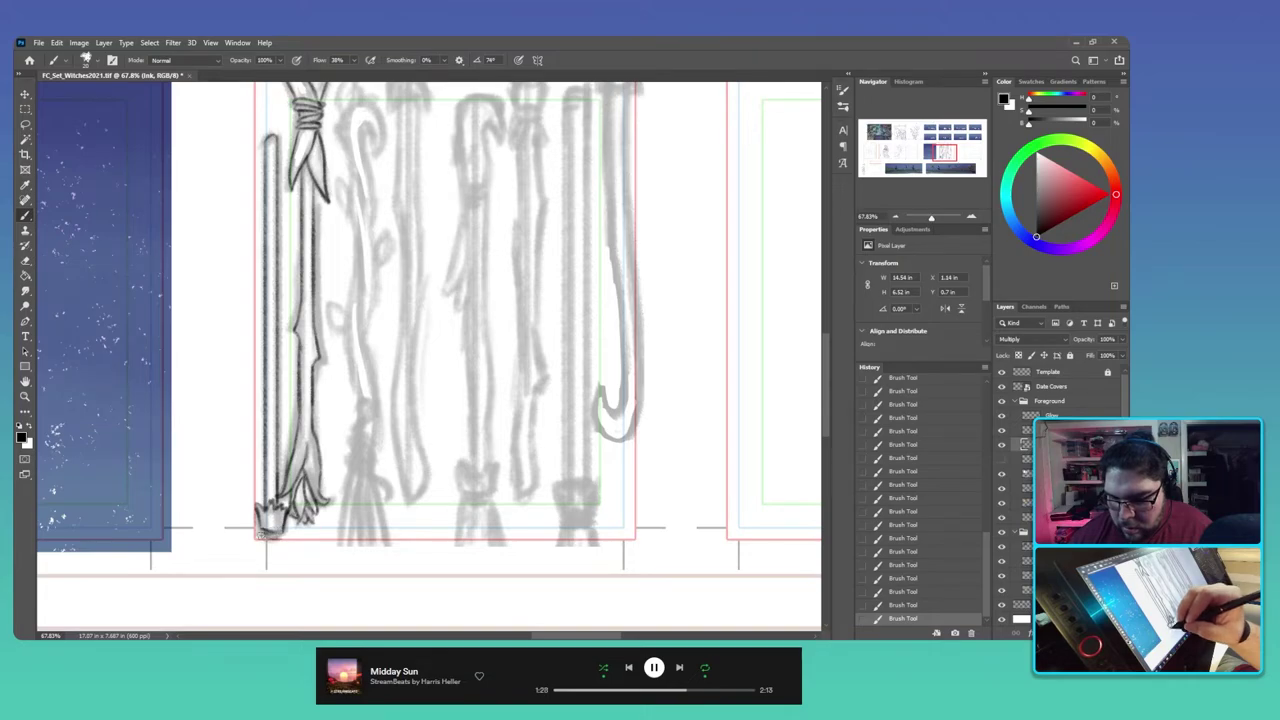
left_click_drag(268, 538, 281, 530)
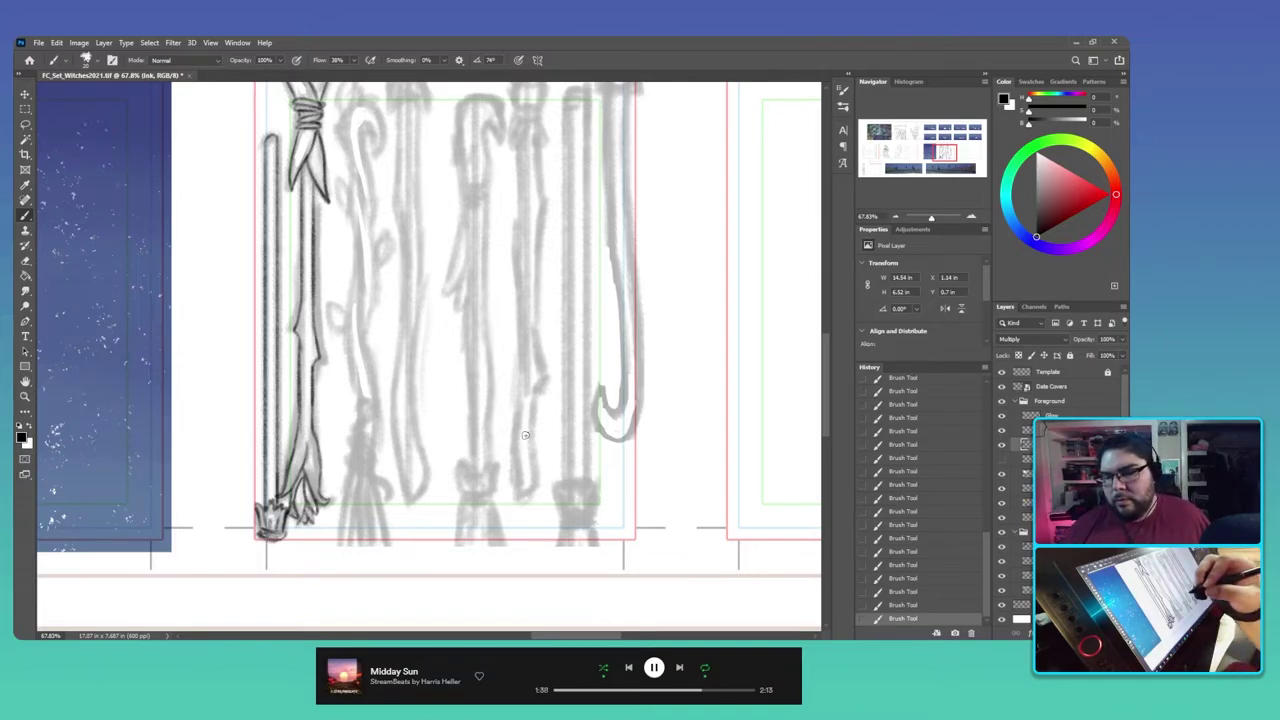
Step: Ink the third broom's wrapped binding with its spiral curl, then its winding lower handle with a small leaf on the outer edge
mouse_move(388, 464)
left_mouse_down()
mouse_move(380, 442)
mouse_move(338, 448)
left_mouse_up()
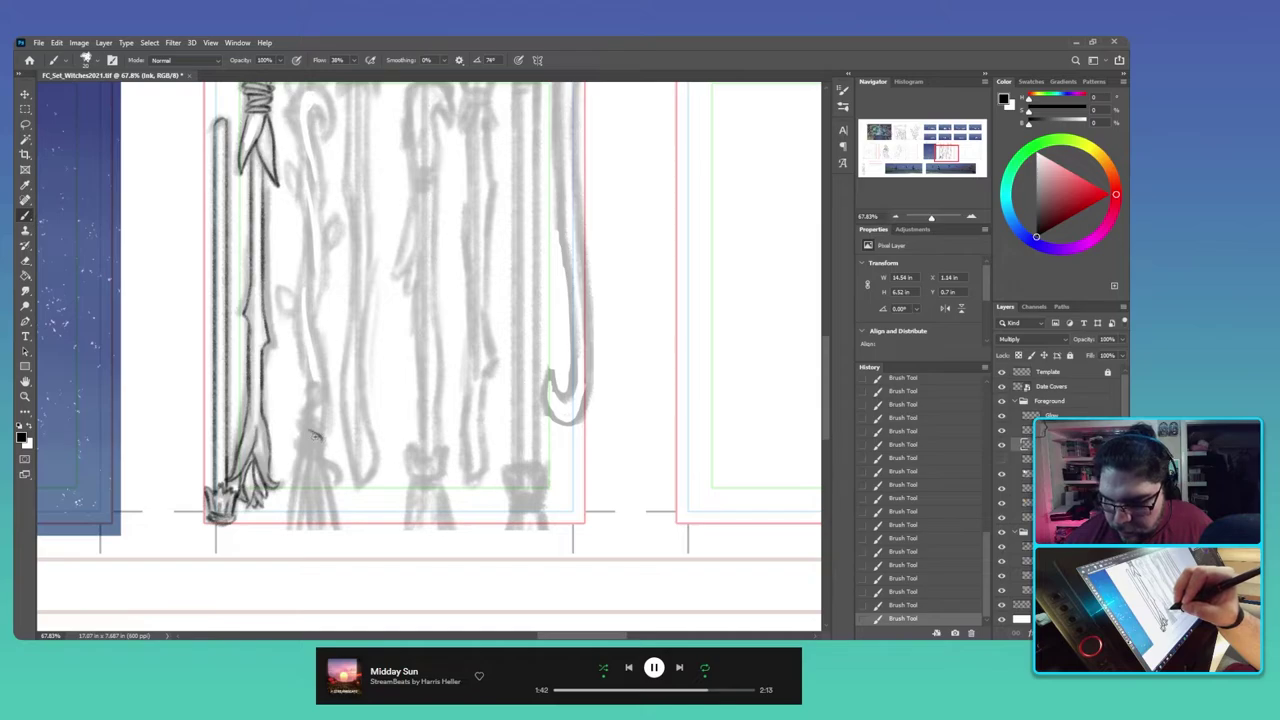
mouse_move(296, 424)
left_mouse_down()
mouse_move(325, 440)
mouse_move(305, 413)
left_mouse_up()
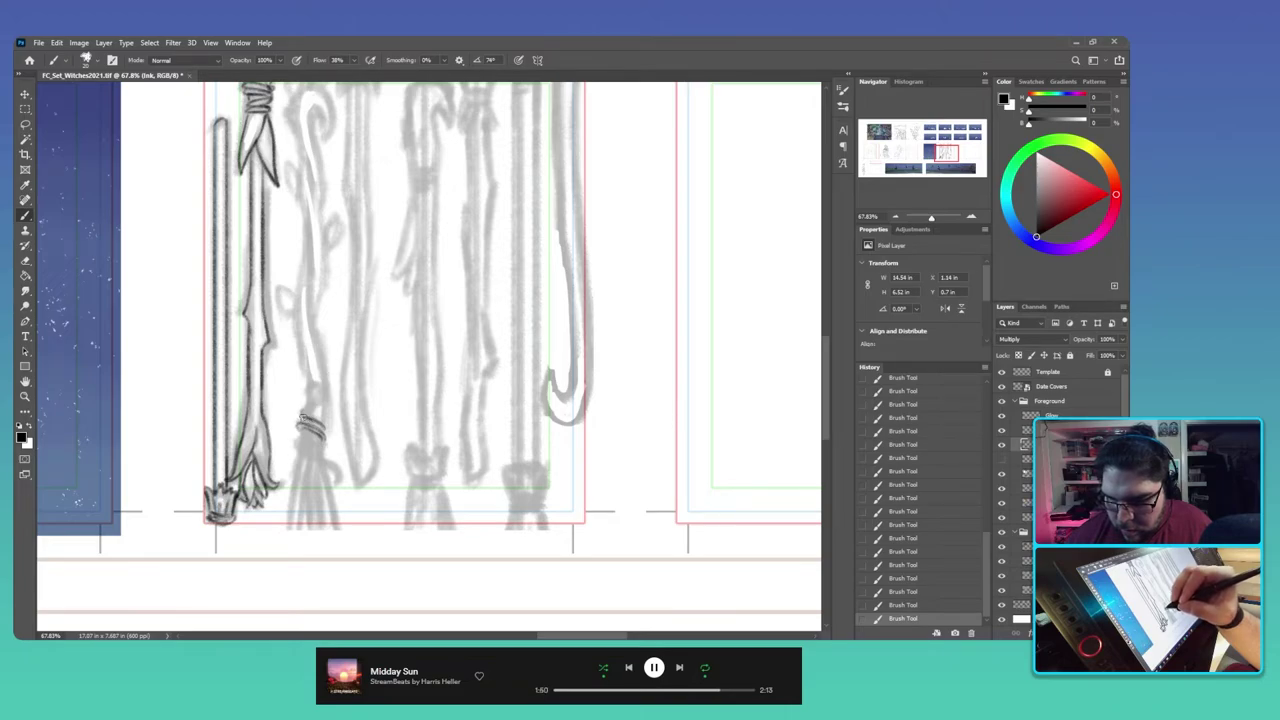
left_click_drag(305, 411, 328, 429)
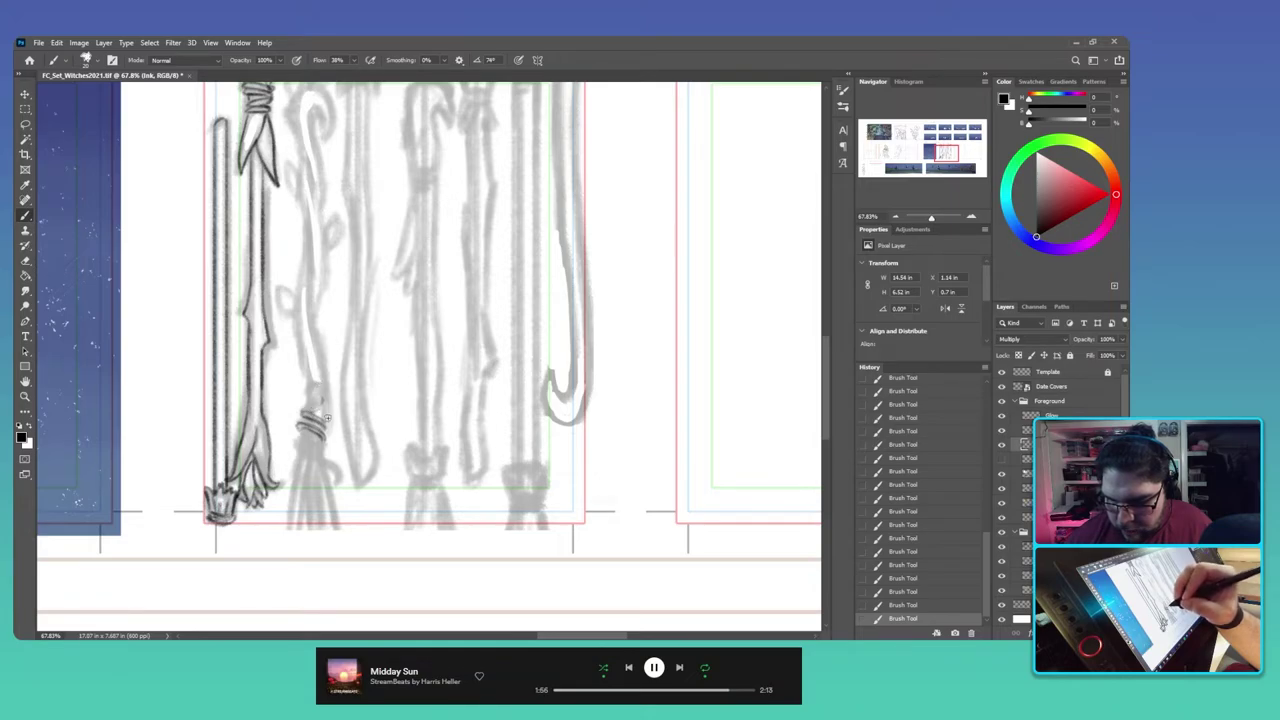
mouse_move(326, 400)
left_mouse_down()
mouse_move(316, 386)
mouse_move(308, 398)
mouse_move(328, 399)
mouse_move(322, 420)
mouse_move(303, 366)
mouse_move(301, 286)
left_mouse_up()
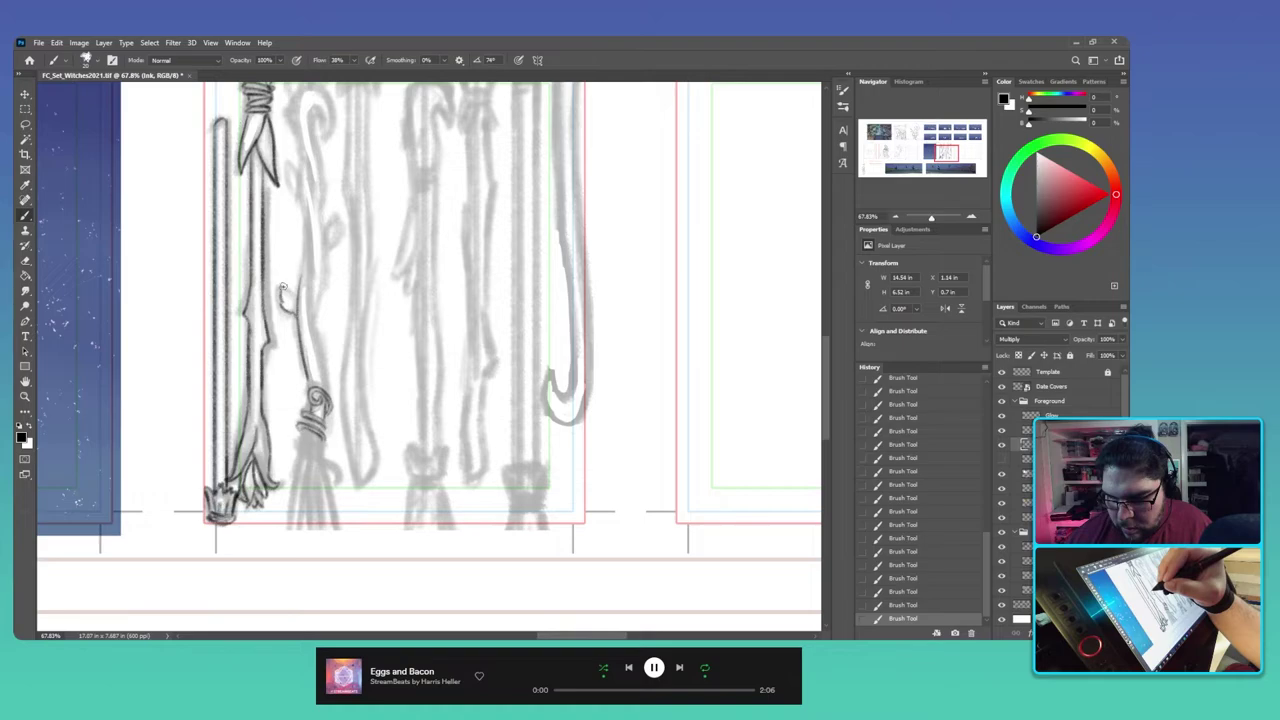
left_click_drag(283, 287, 296, 306)
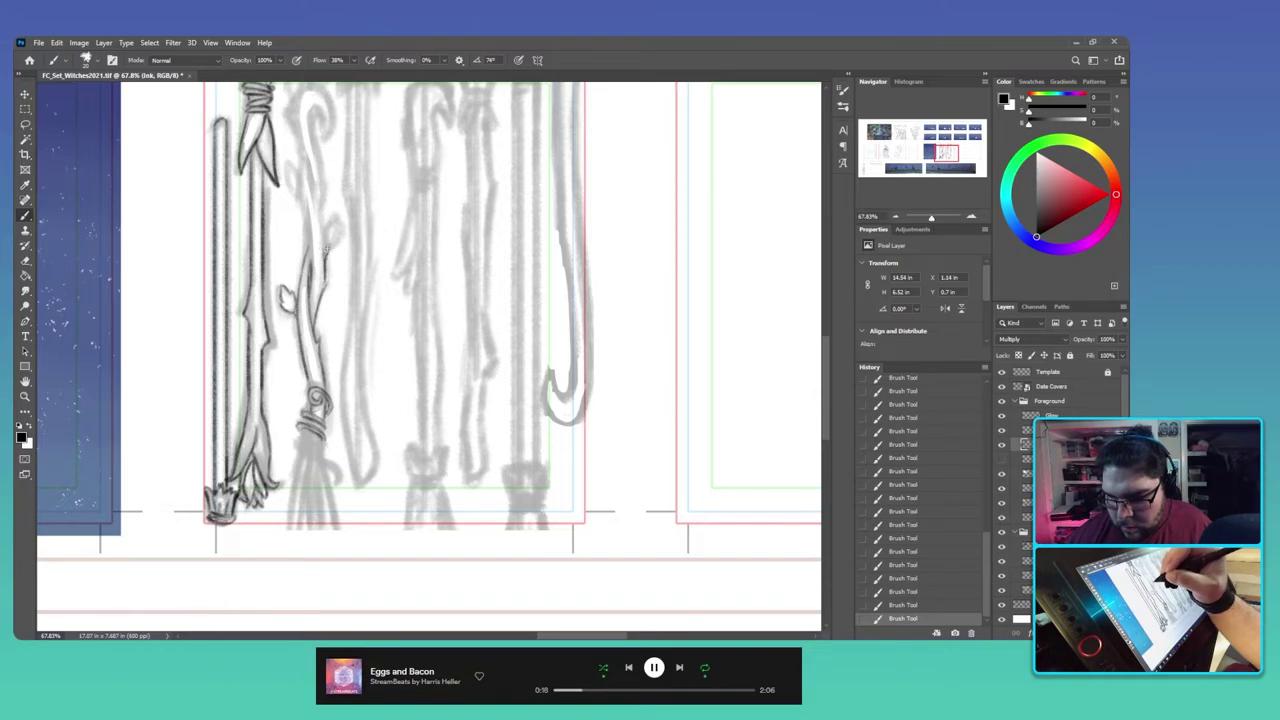
Step: Ink the third broom's upper handle with two more leaves and a spiral curl at its top
mouse_move(326, 249)
left_mouse_down()
mouse_move(333, 224)
mouse_move(321, 334)
mouse_move(306, 258)
left_mouse_up()
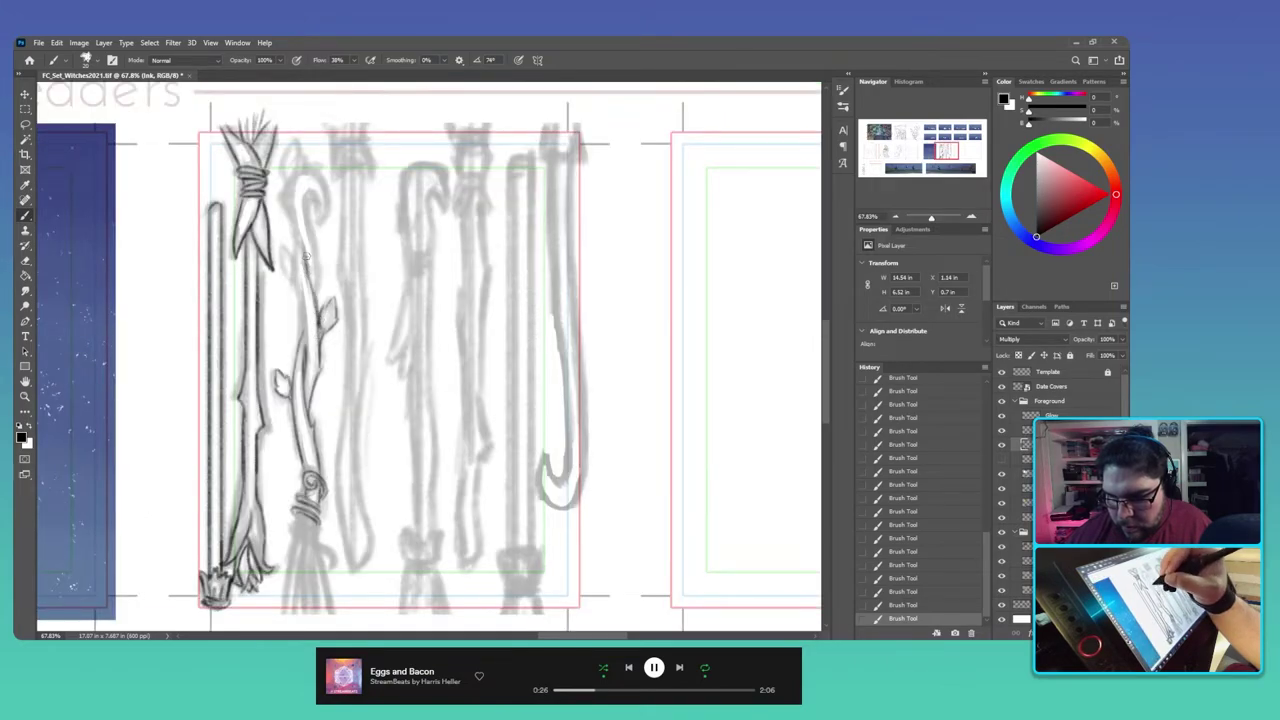
mouse_move(305, 344)
left_mouse_down()
mouse_move(290, 190)
mouse_move(314, 257)
mouse_move(290, 240)
mouse_move(314, 230)
mouse_move(324, 258)
mouse_move(313, 282)
mouse_move(318, 252)
left_mouse_up()
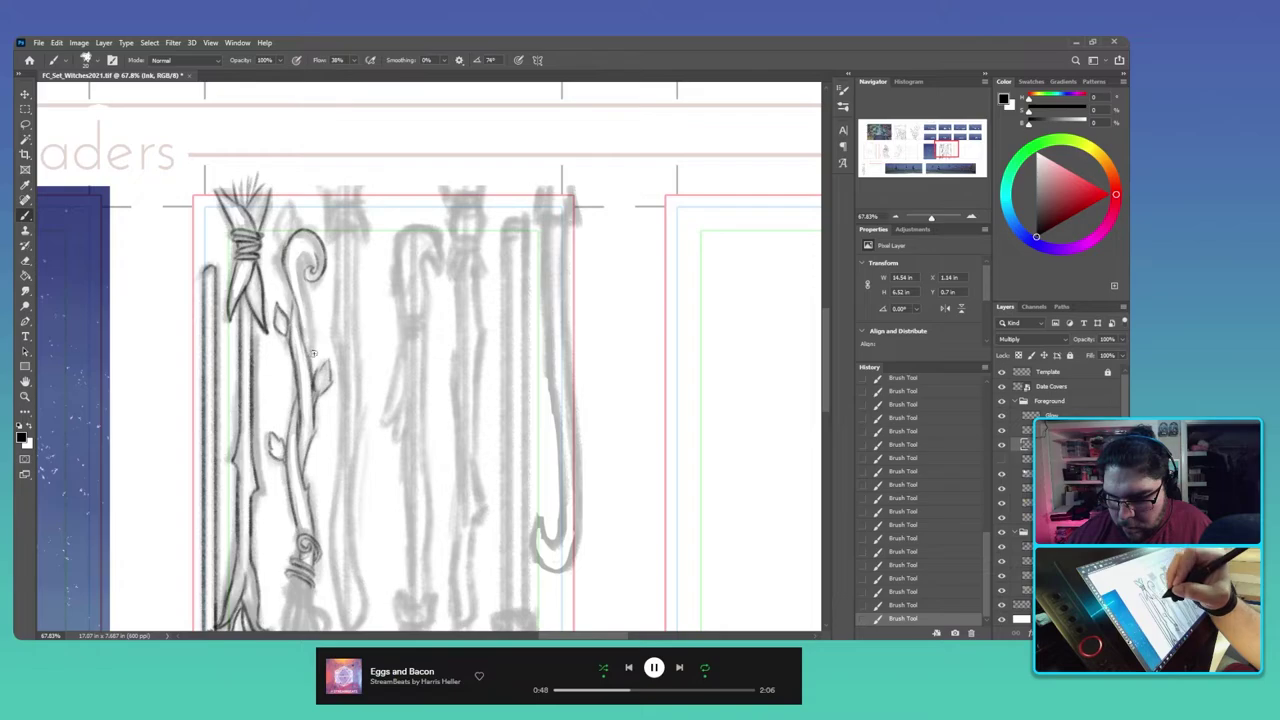
mouse_move(313, 324)
left_mouse_down()
mouse_move(298, 275)
mouse_move(310, 236)
mouse_move(316, 258)
left_mouse_up()
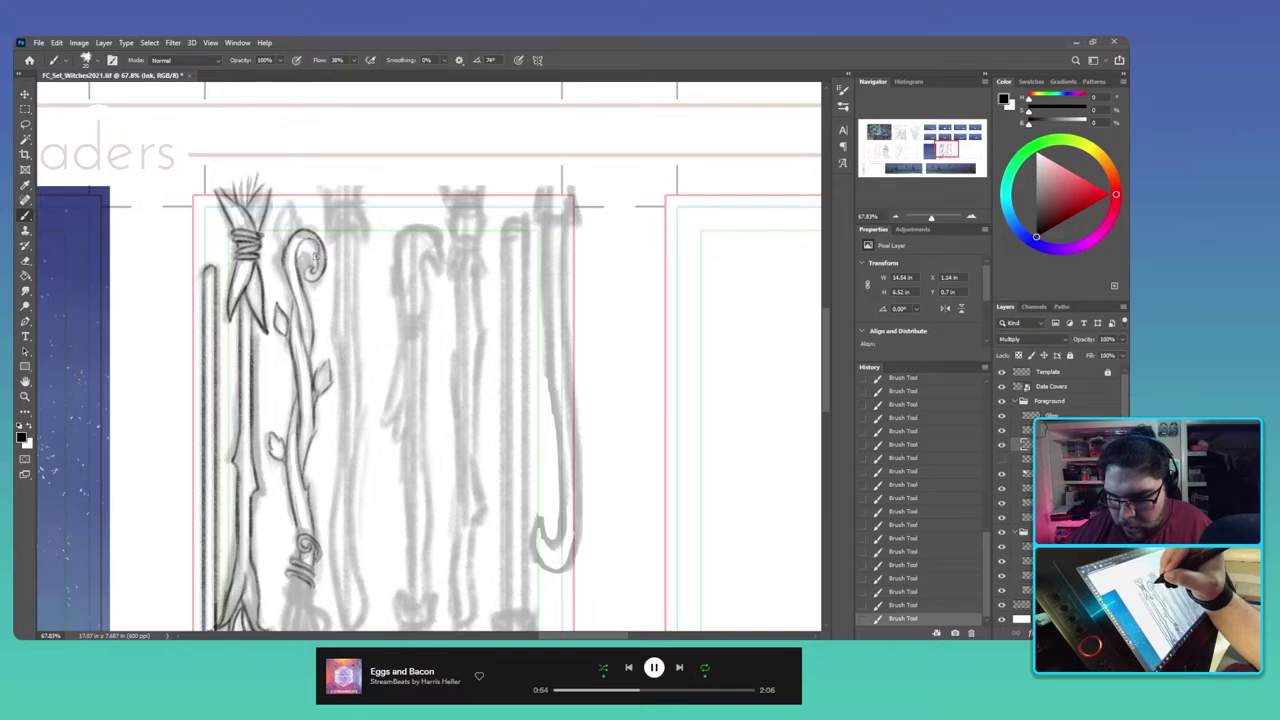
mouse_move(316, 262)
left_mouse_down()
mouse_move(302, 246)
mouse_move(312, 281)
mouse_move(314, 251)
mouse_move(318, 262)
left_mouse_up()
Step: Clean up the third broom's curled top and ink a sprouting leaf on the outer side of the curl
key("e")
key("b")
mouse_move(305, 248)
left_mouse_down()
mouse_move(294, 262)
mouse_move(298, 250)
left_mouse_up()
mouse_move(296, 254)
left_mouse_down()
mouse_move(300, 234)
mouse_move(280, 236)
left_mouse_up()
left_click_drag(283, 240, 281, 224)
mouse_move(281, 226)
left_mouse_down()
mouse_move(289, 210)
mouse_move(288, 236)
left_mouse_up()
Step: Ink the curling vine tail below the third broom's binding and fill its brush end with wavy, flaring bristles
left_click_drag(331, 423, 335, 222)
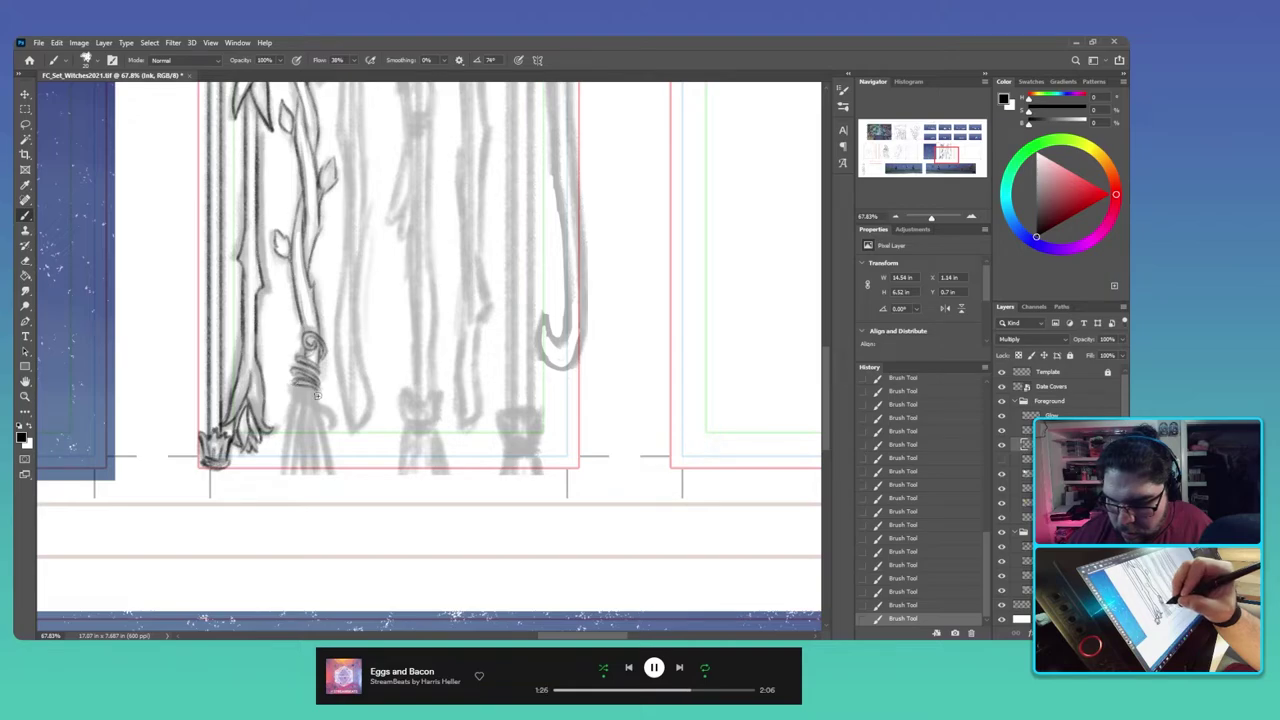
left_click_drag(304, 399, 332, 420)
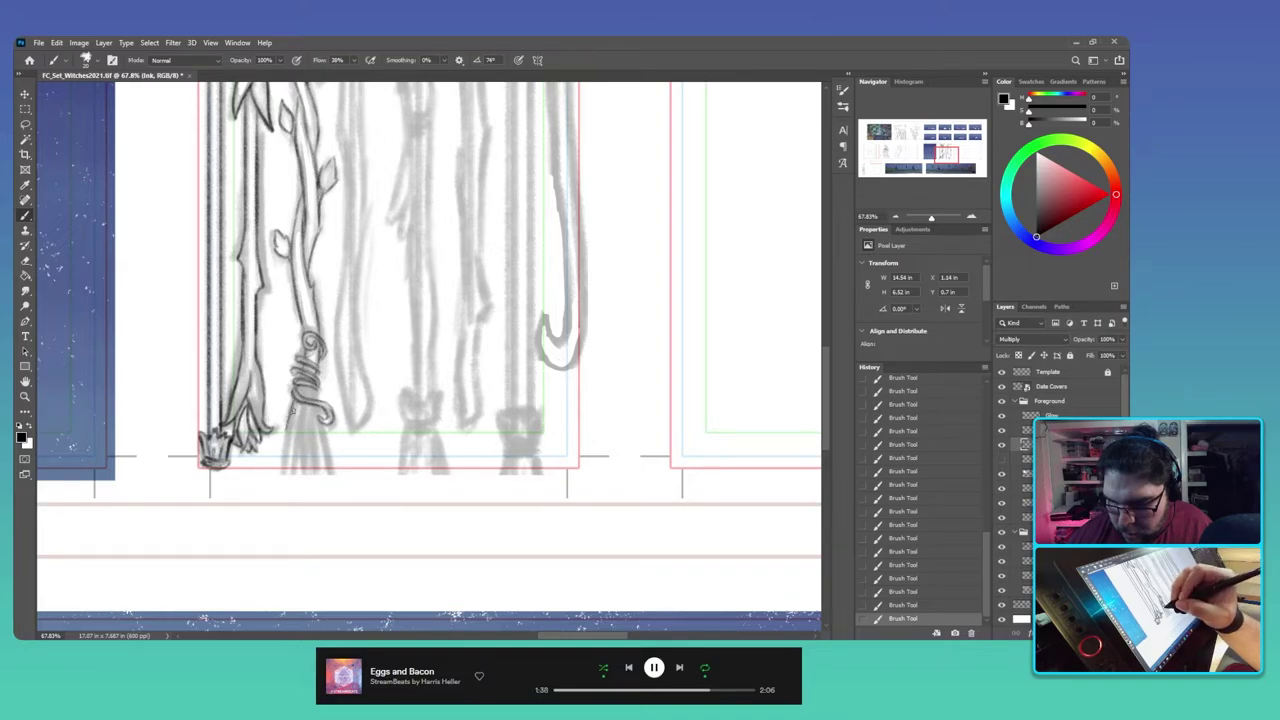
left_click_drag(293, 410, 286, 465)
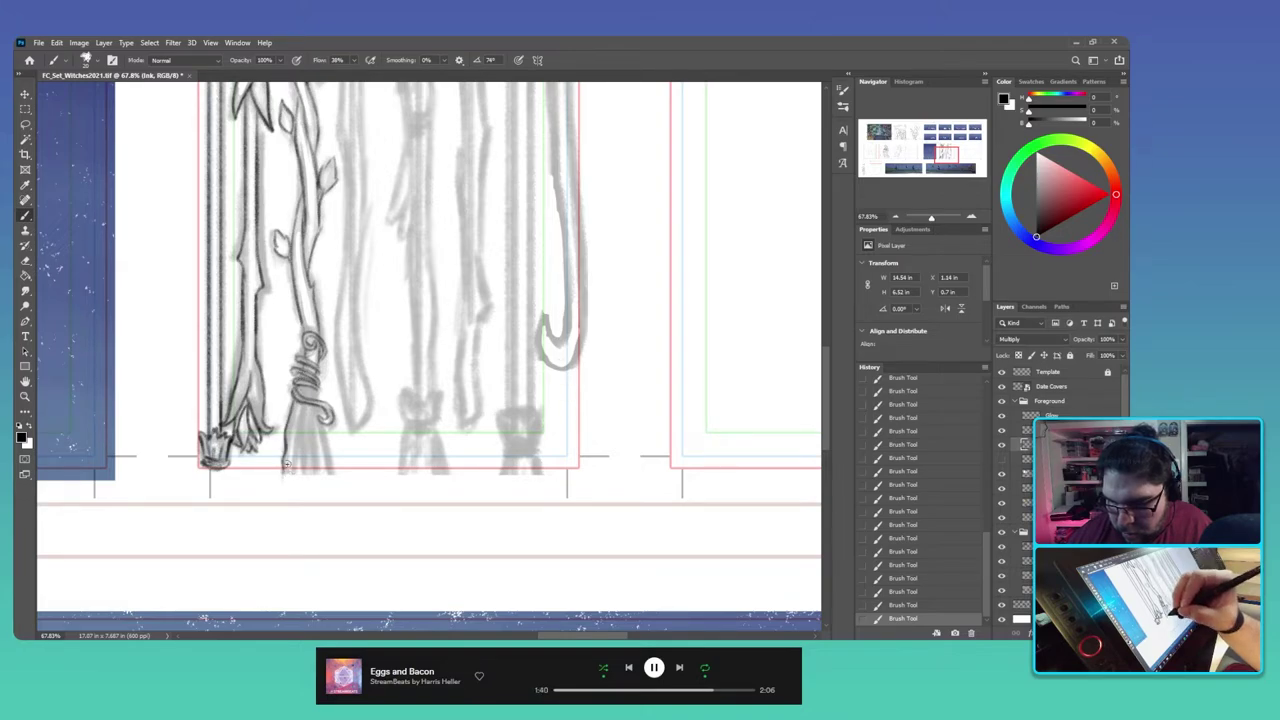
left_click_drag(300, 412, 286, 470)
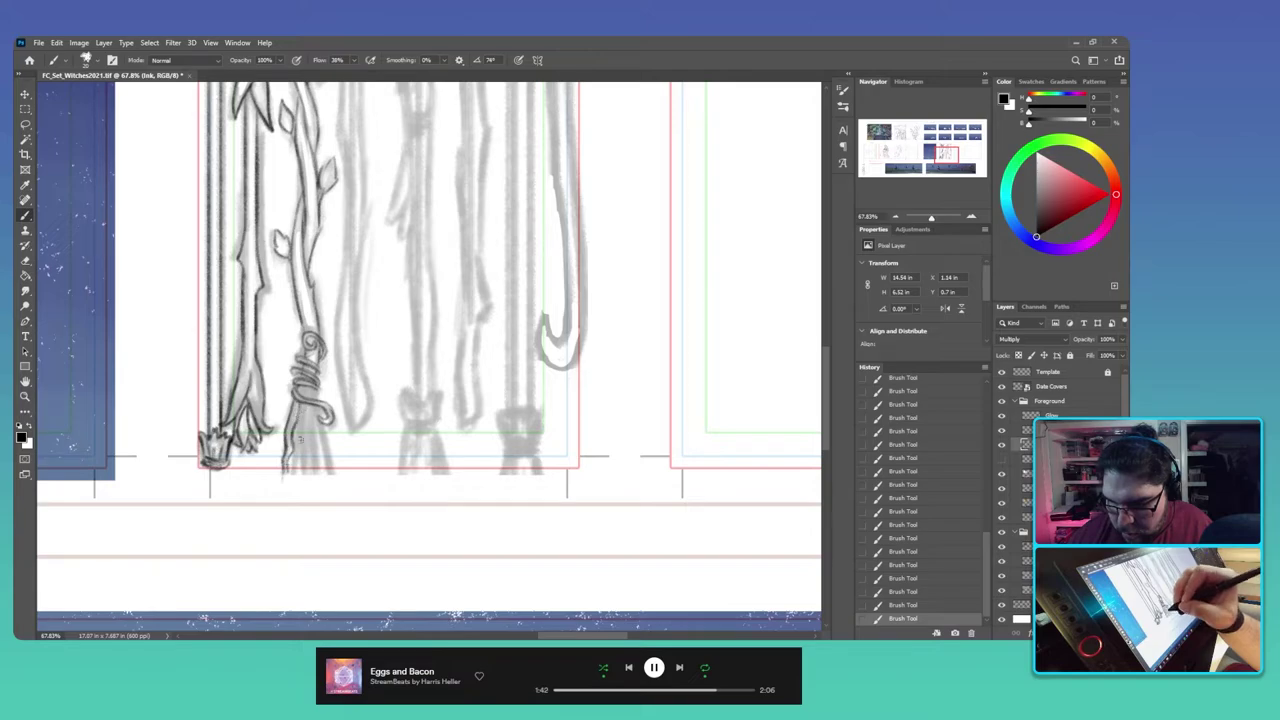
left_click_drag(302, 424, 298, 484)
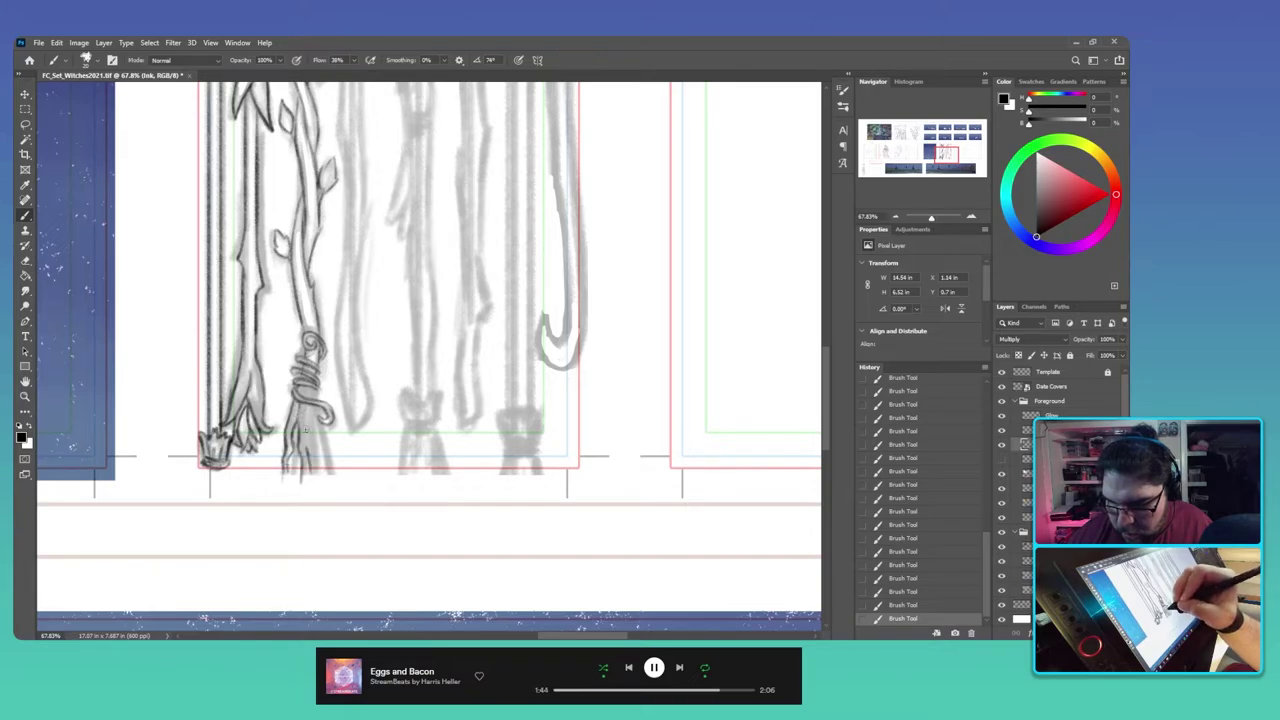
left_click_drag(307, 404, 306, 432)
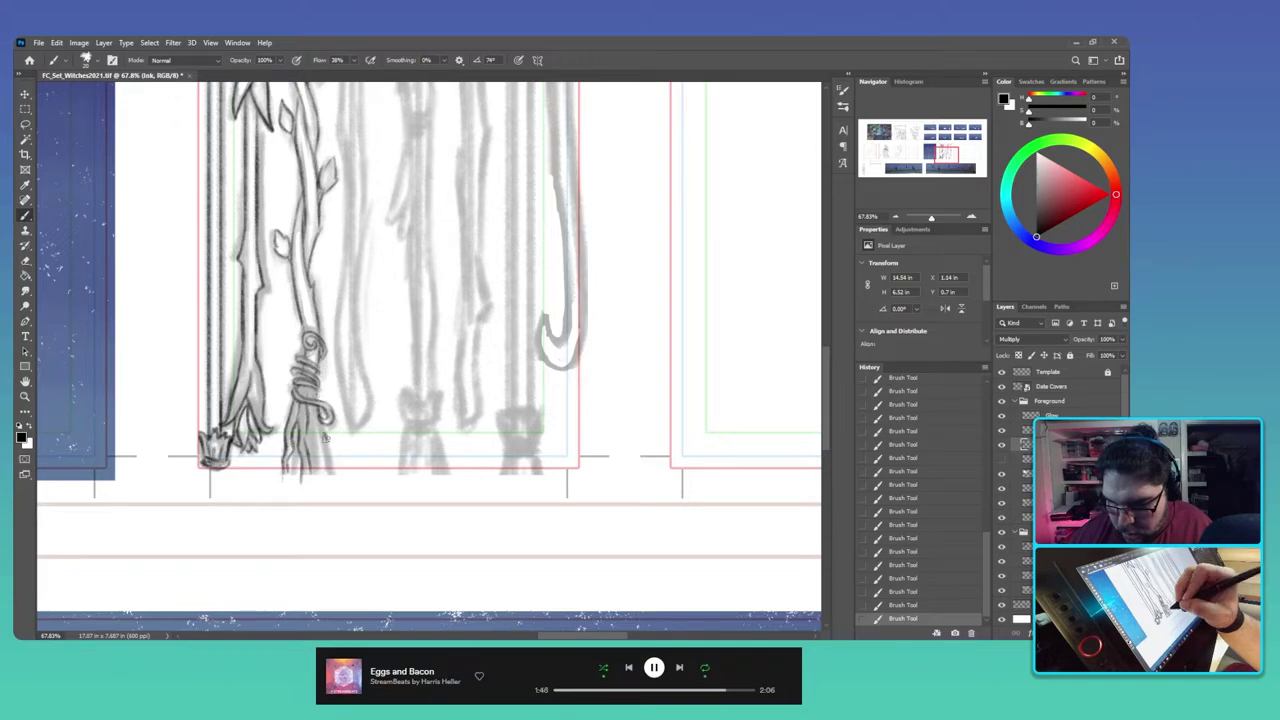
left_click_drag(324, 428, 332, 474)
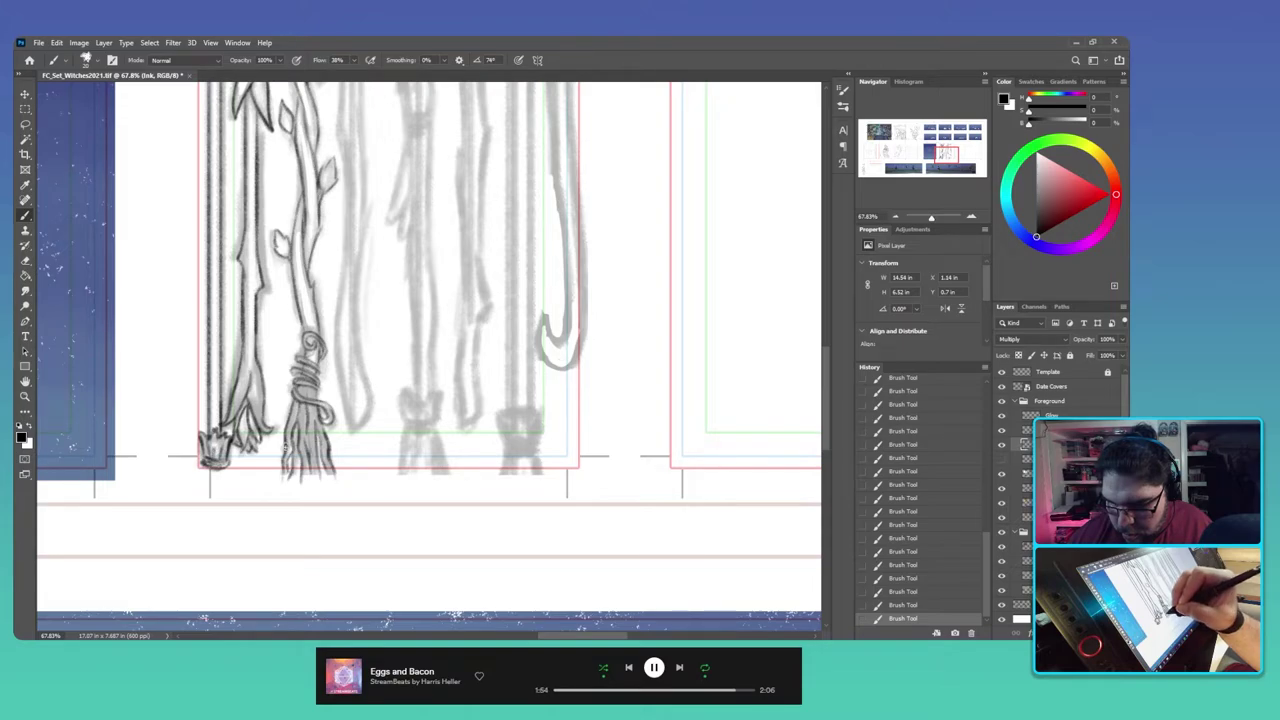
mouse_move(284, 438)
left_mouse_down()
mouse_move(327, 451)
mouse_move(326, 484)
left_mouse_up()
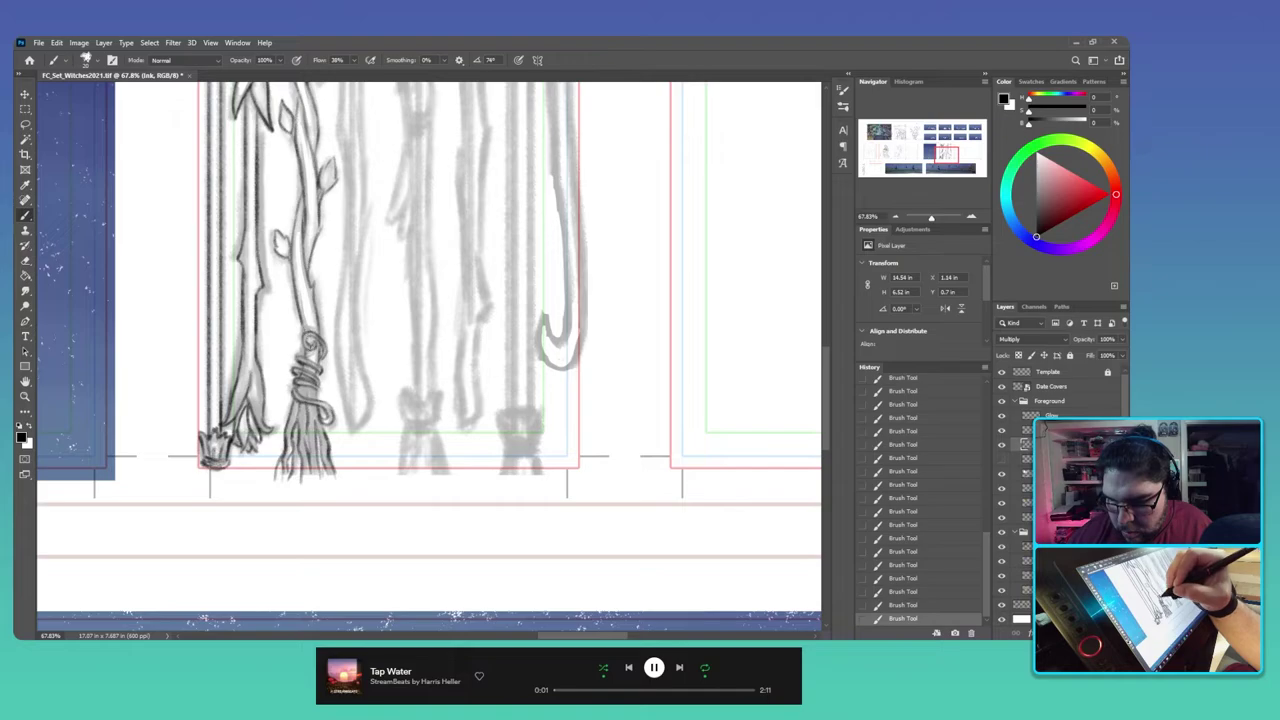
Step: Ink the fourth broom's long curved handle with a tapered lower end and a split along its tip
left_click_drag(425, 193, 334, 308)
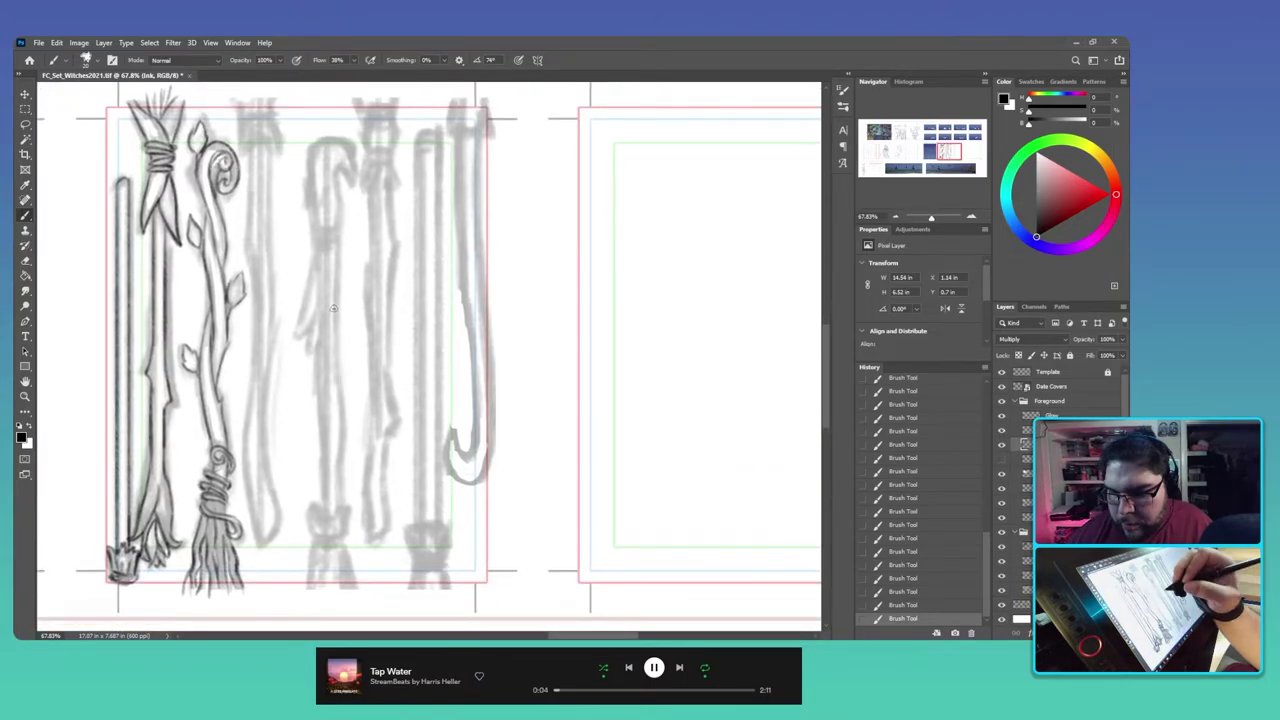
mouse_move(247, 192)
left_mouse_down()
mouse_move(249, 498)
mouse_move(262, 545)
mouse_move(275, 518)
mouse_move(263, 528)
mouse_move(262, 508)
mouse_move(267, 523)
left_mouse_up()
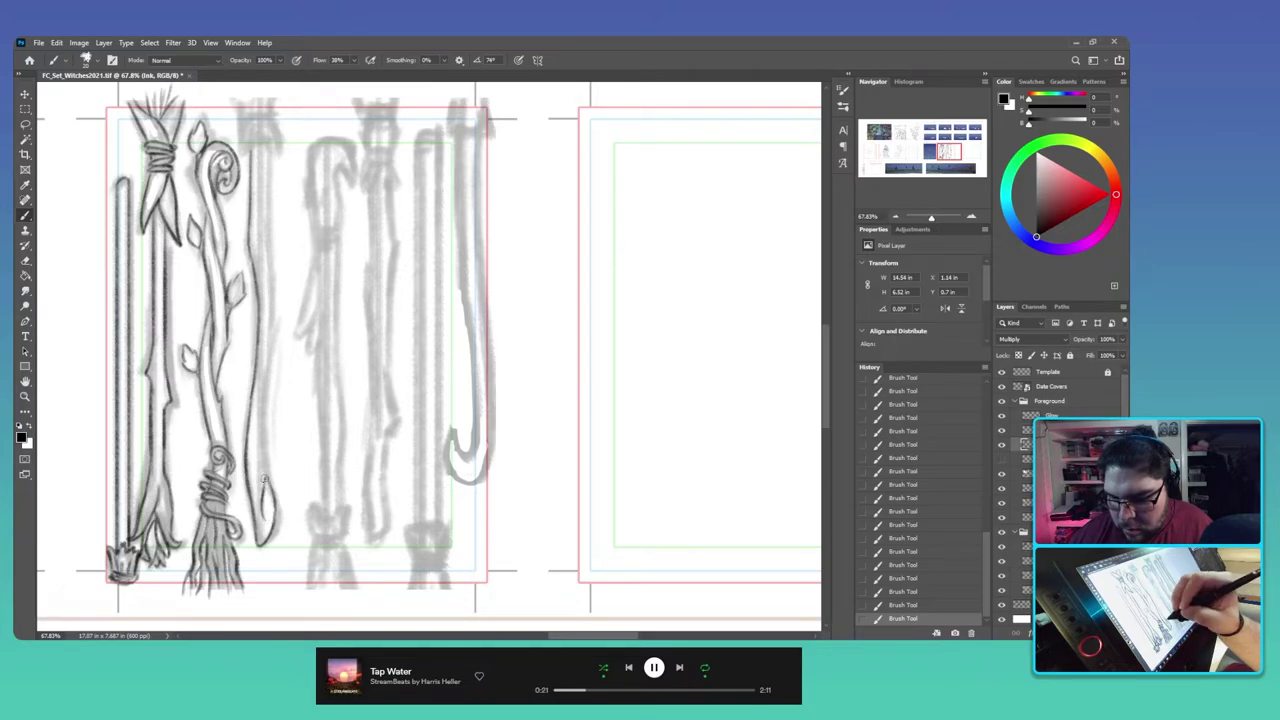
mouse_move(263, 494)
left_mouse_down()
mouse_move(258, 458)
mouse_move(267, 476)
left_mouse_up()
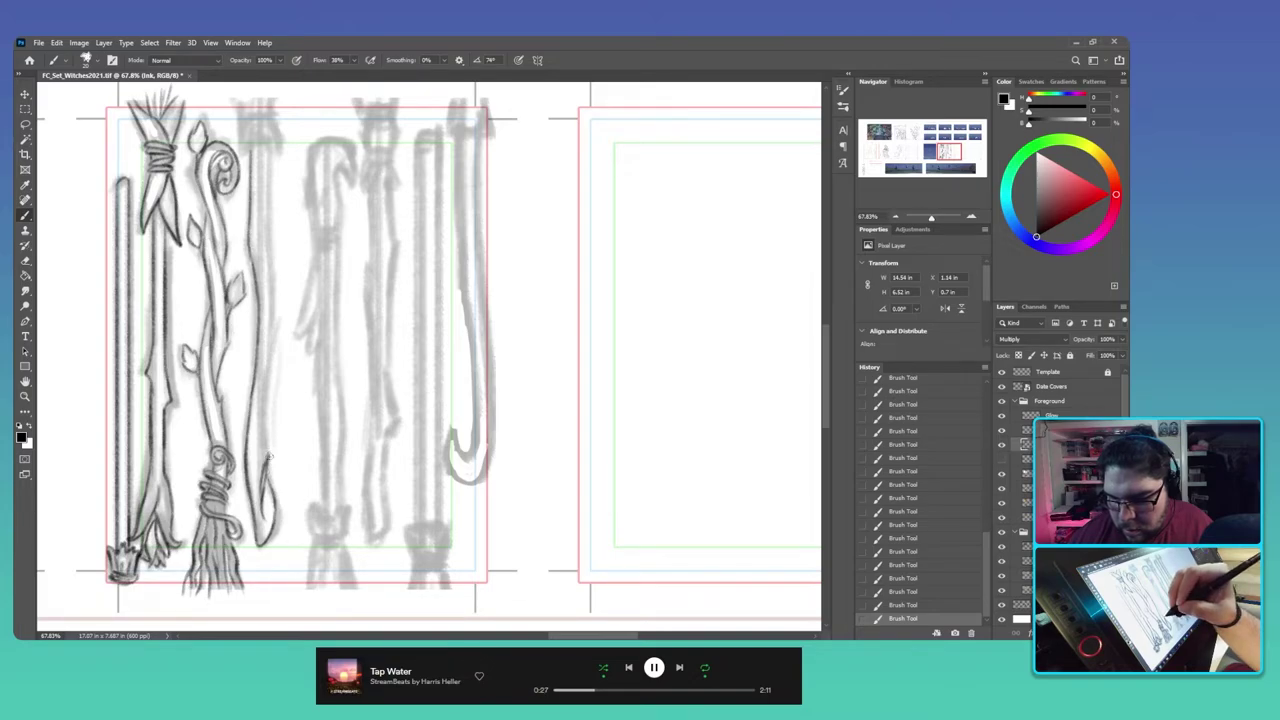
left_click_drag(268, 454, 266, 197)
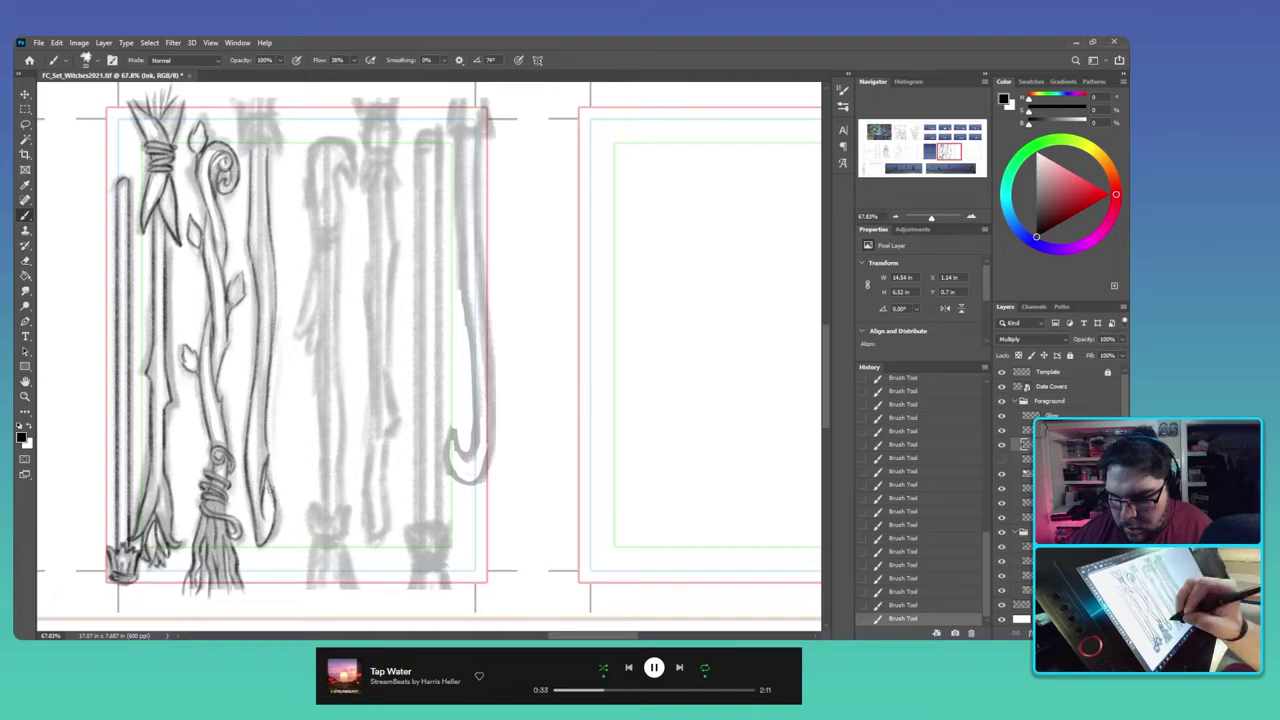
left_click_drag(270, 486, 265, 497)
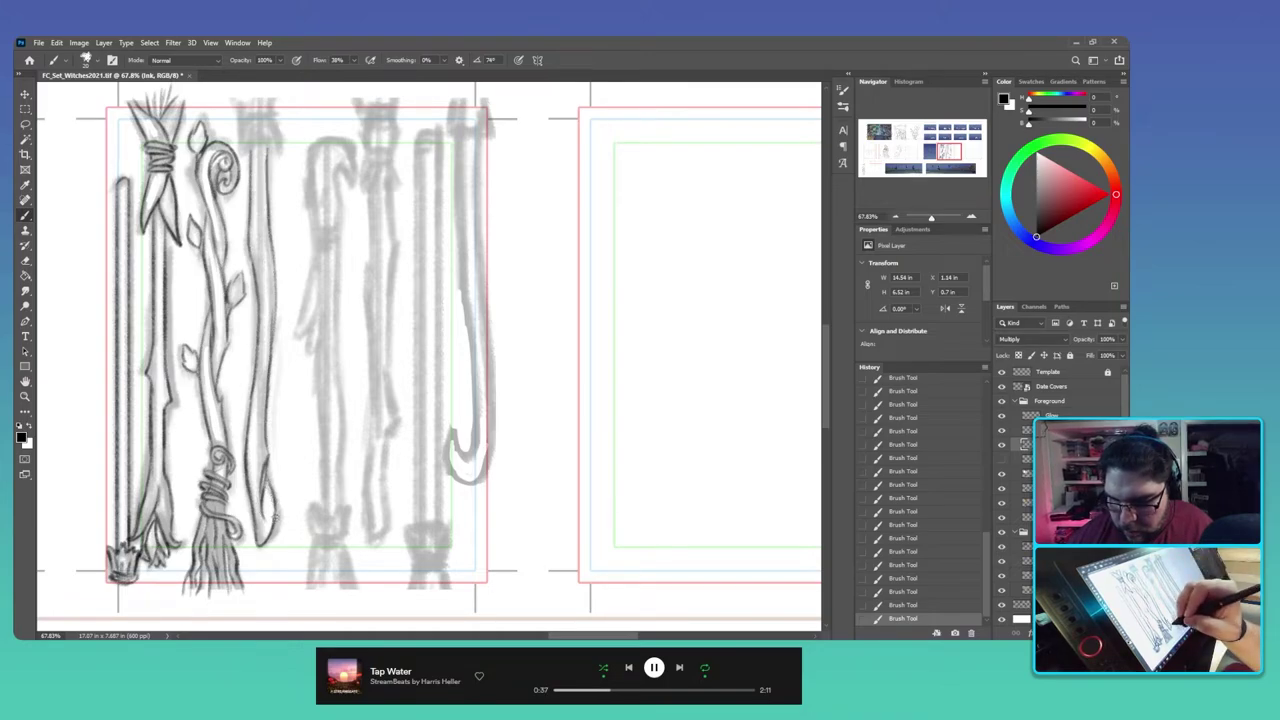
Step: Erase part of the split in the fourth broom's lower tip and redraw it with jagged splinter lines
key("e")
mouse_move(269, 502)
left_mouse_down()
mouse_move(273, 489)
mouse_move(272, 524)
left_mouse_up()
key("b")
left_click_drag(268, 534, 276, 520)
left_click_drag(270, 534, 275, 510)
left_click_drag(273, 520, 275, 514)
left_click_drag(269, 528, 272, 494)
left_click_drag(267, 508, 271, 492)
left_click_drag(266, 506, 270, 490)
left_click_drag(270, 509, 270, 491)
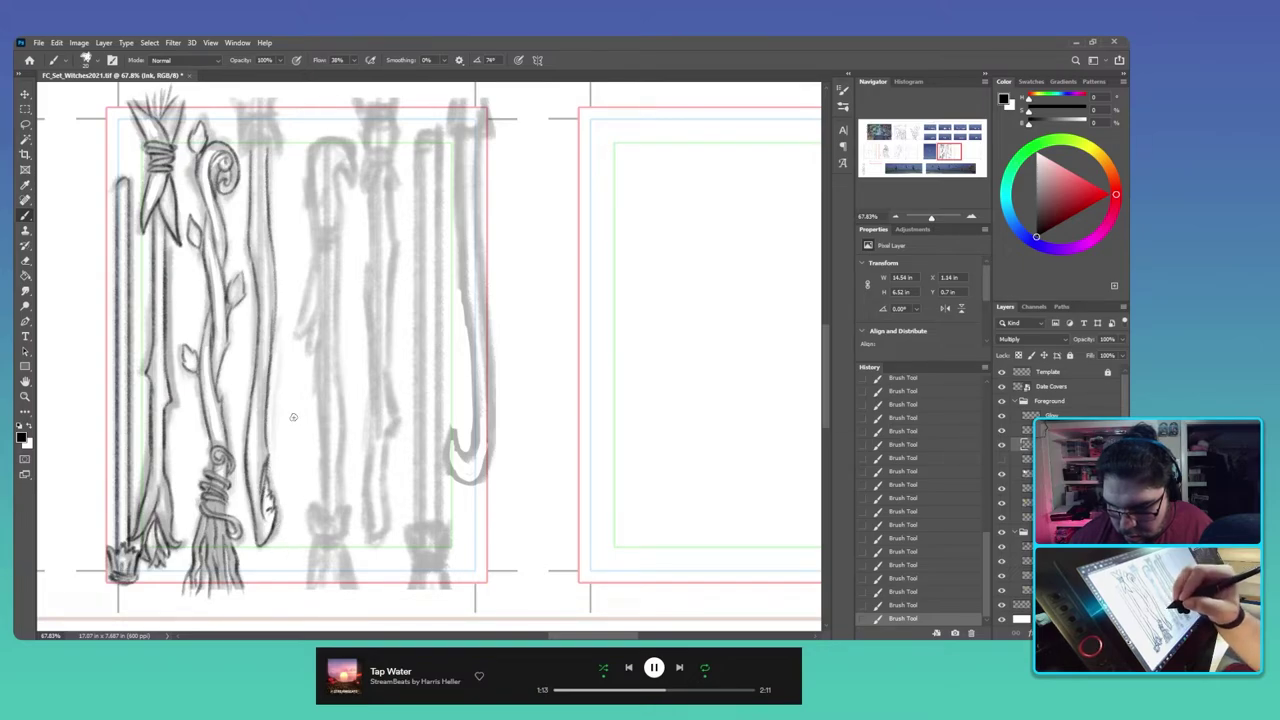
Step: Ink the fourth broom's banded collar at the card's upper edge and the jagged bristle ends around its handle
left_click_drag(293, 262, 302, 328)
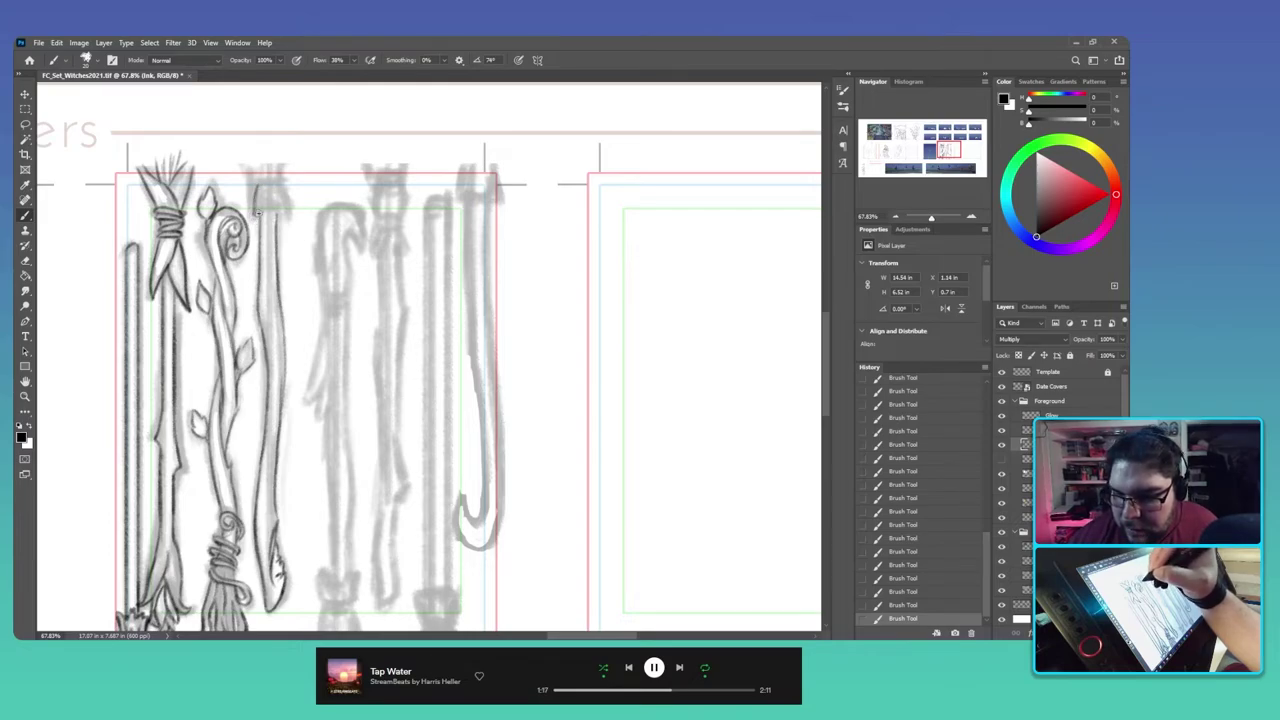
mouse_move(258, 213)
left_mouse_down()
mouse_move(288, 196)
mouse_move(266, 179)
left_mouse_up()
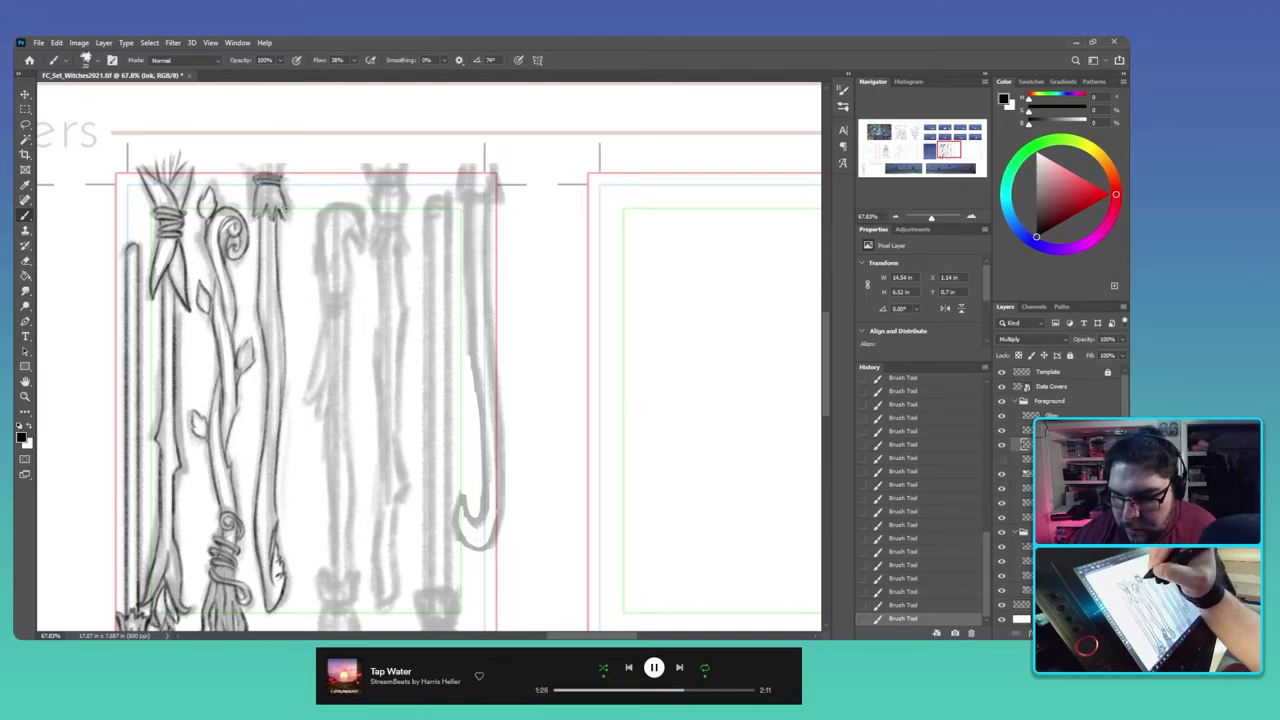
left_click_drag(277, 189, 261, 201)
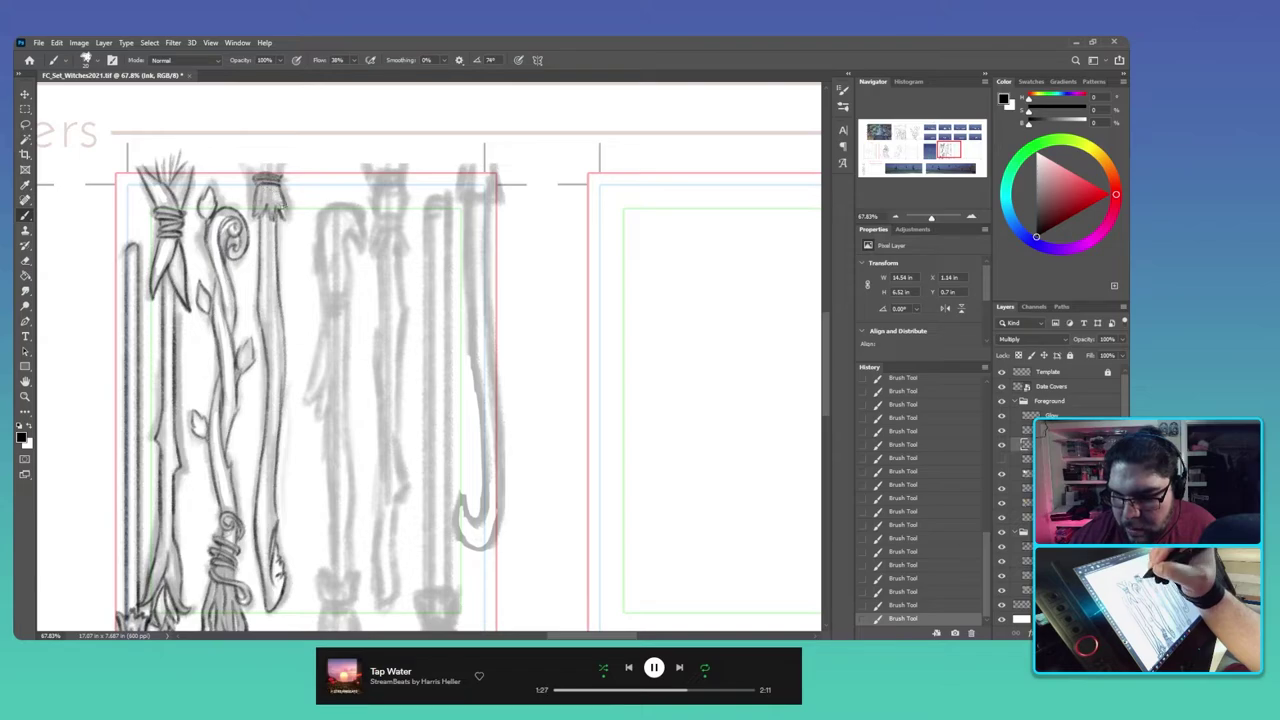
Step: Ink the top of the fifth broom's handle as a bird's head with a hooked beak, then erase and redraw its eye
left_click_drag(357, 362, 334, 306)
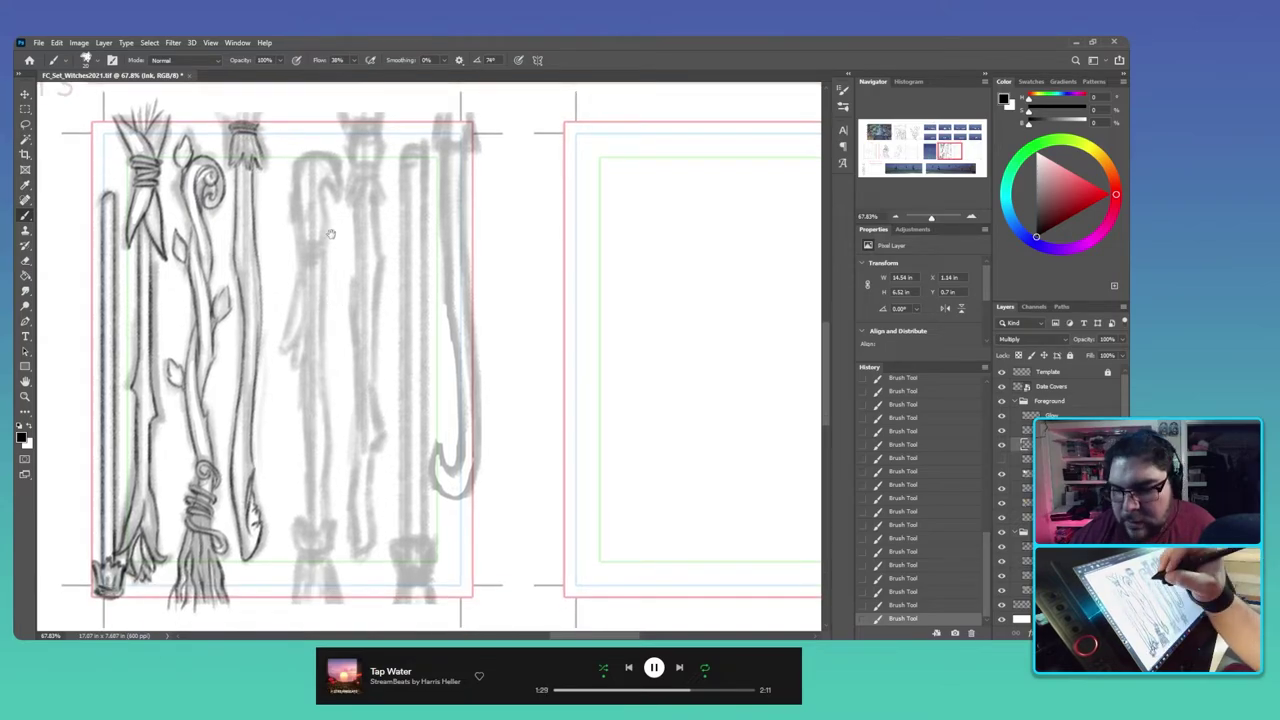
mouse_move(330, 234)
left_mouse_down()
mouse_move(334, 282)
mouse_move(343, 248)
mouse_move(338, 264)
mouse_move(328, 244)
mouse_move(334, 266)
mouse_move(298, 274)
mouse_move(305, 228)
mouse_move(330, 220)
left_mouse_up()
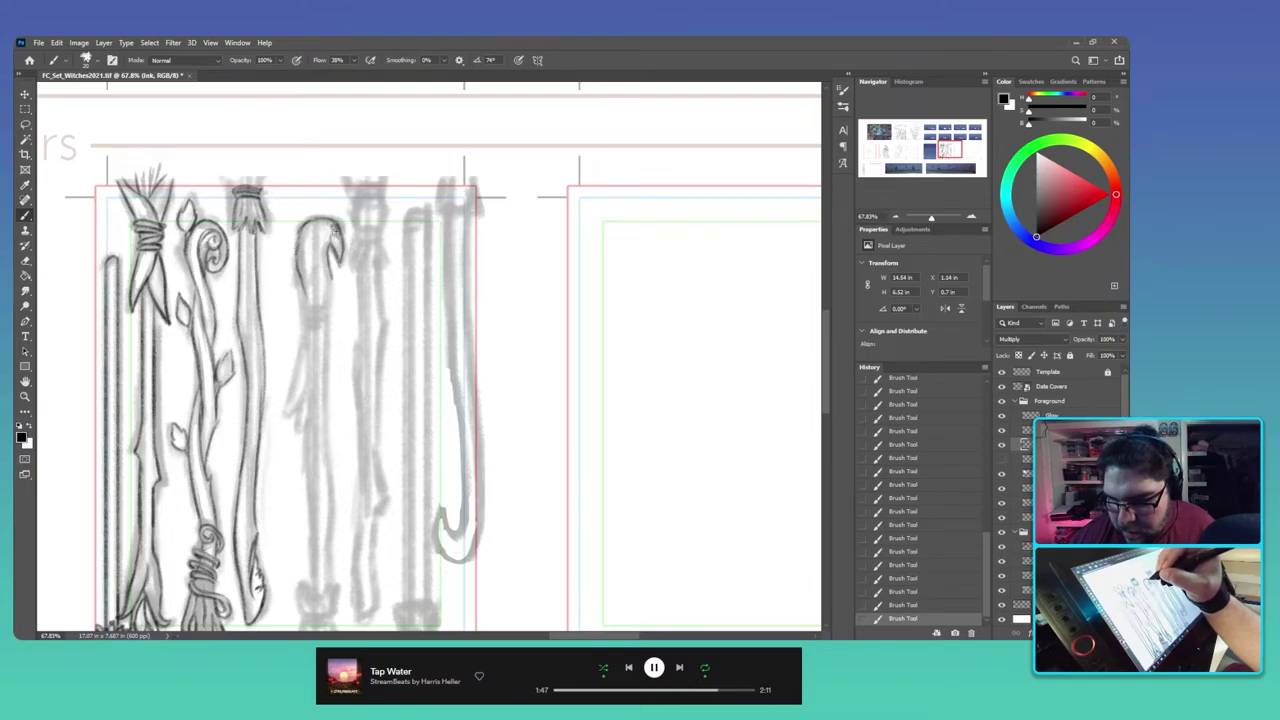
key("e")
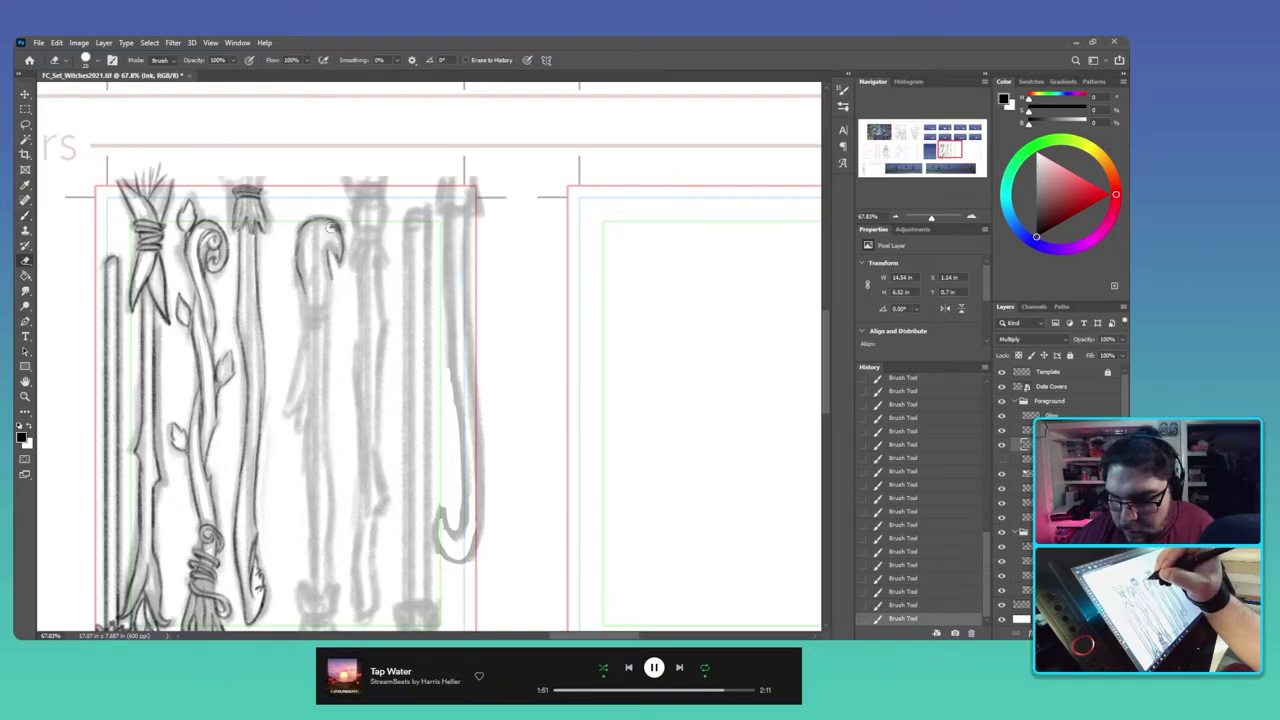
left_click(332, 227)
left_click(334, 232)
key("b")
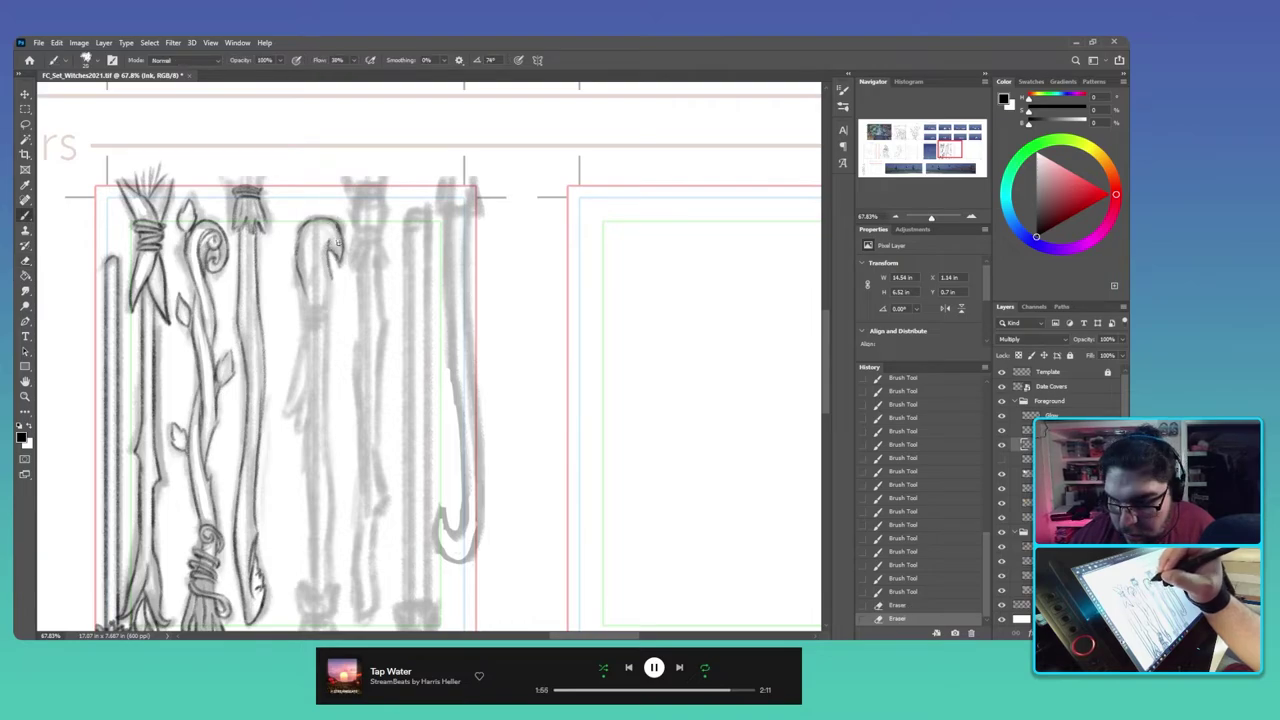
left_click(334, 242)
left_click(336, 240)
left_click(337, 239)
left_click(335, 237)
left_click(330, 231)
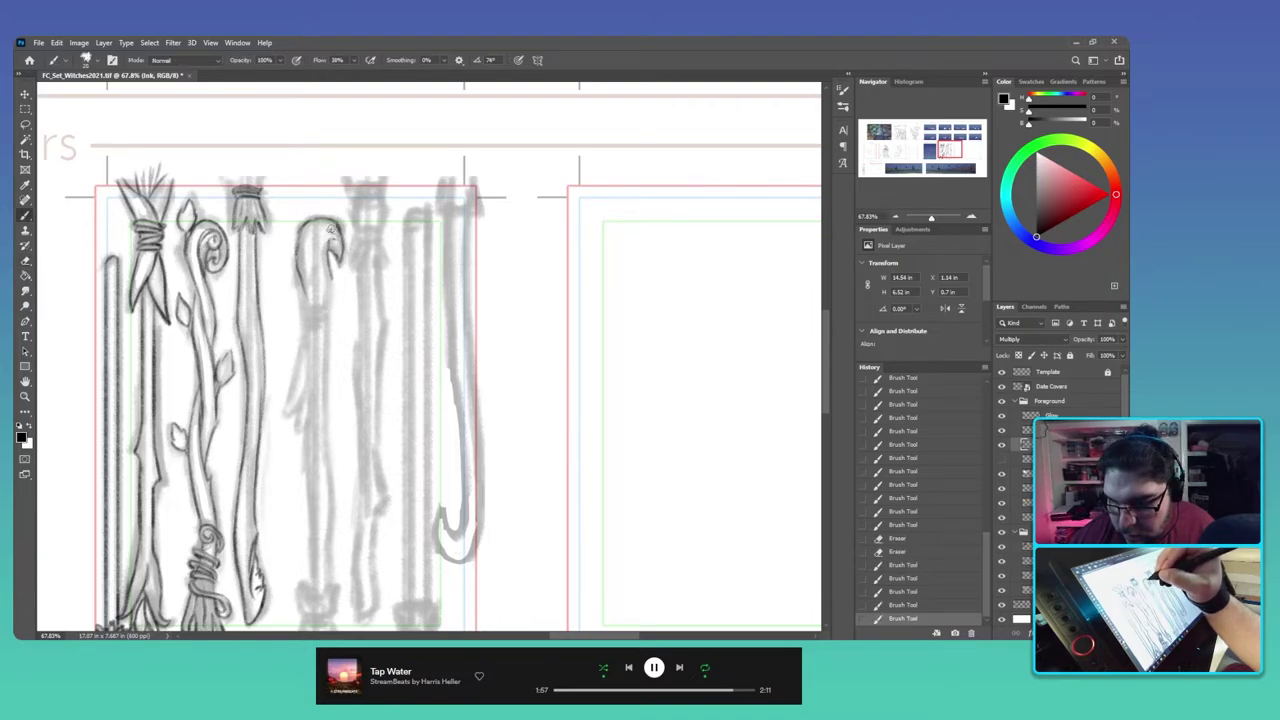
Step: Add feather lines to the bird's head, erase and redraw the marks around its eye and beak, and close off the neck
mouse_move(333, 232)
left_mouse_down()
mouse_move(310, 236)
mouse_move(322, 246)
mouse_move(309, 258)
mouse_move(316, 298)
mouse_move(330, 283)
mouse_move(332, 306)
mouse_move(334, 293)
left_mouse_up()
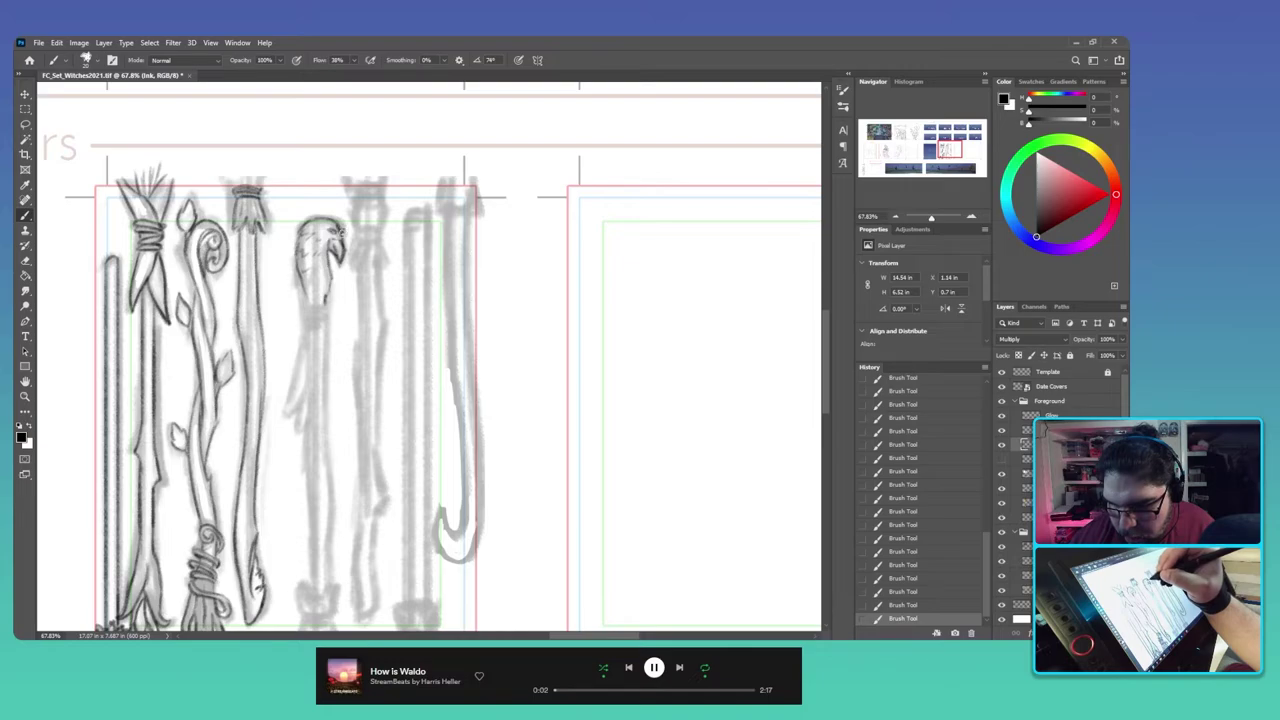
key("e")
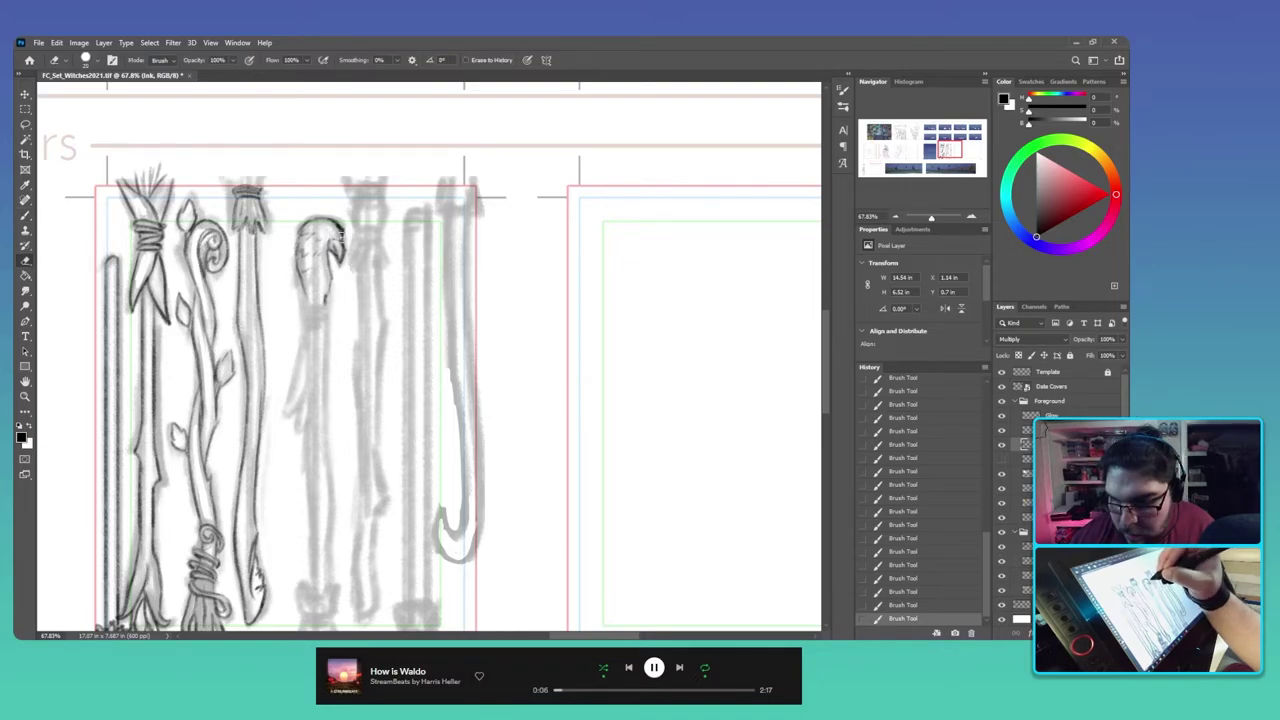
left_click(340, 237)
left_click(345, 231)
left_click(344, 230)
left_click(340, 229)
left_click(336, 230)
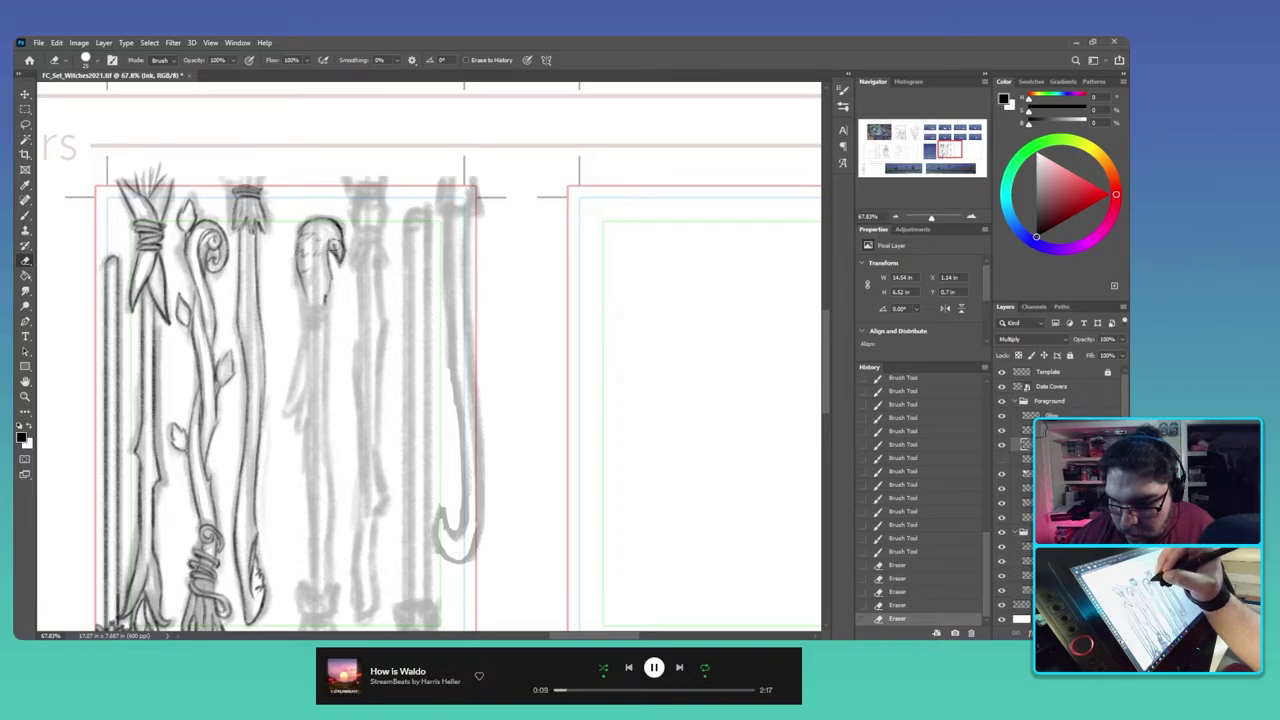
key("b")
left_click_drag(333, 230, 334, 231)
left_click_drag(334, 231, 332, 232)
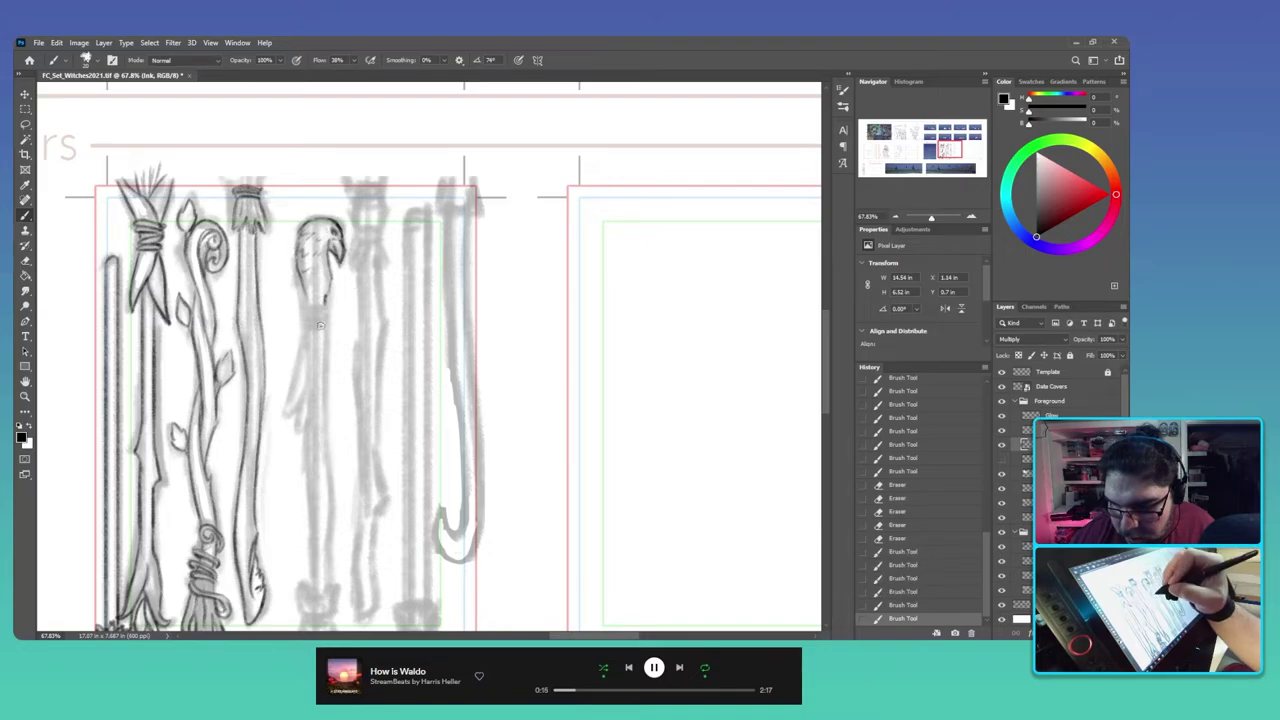
left_click_drag(312, 304, 328, 309)
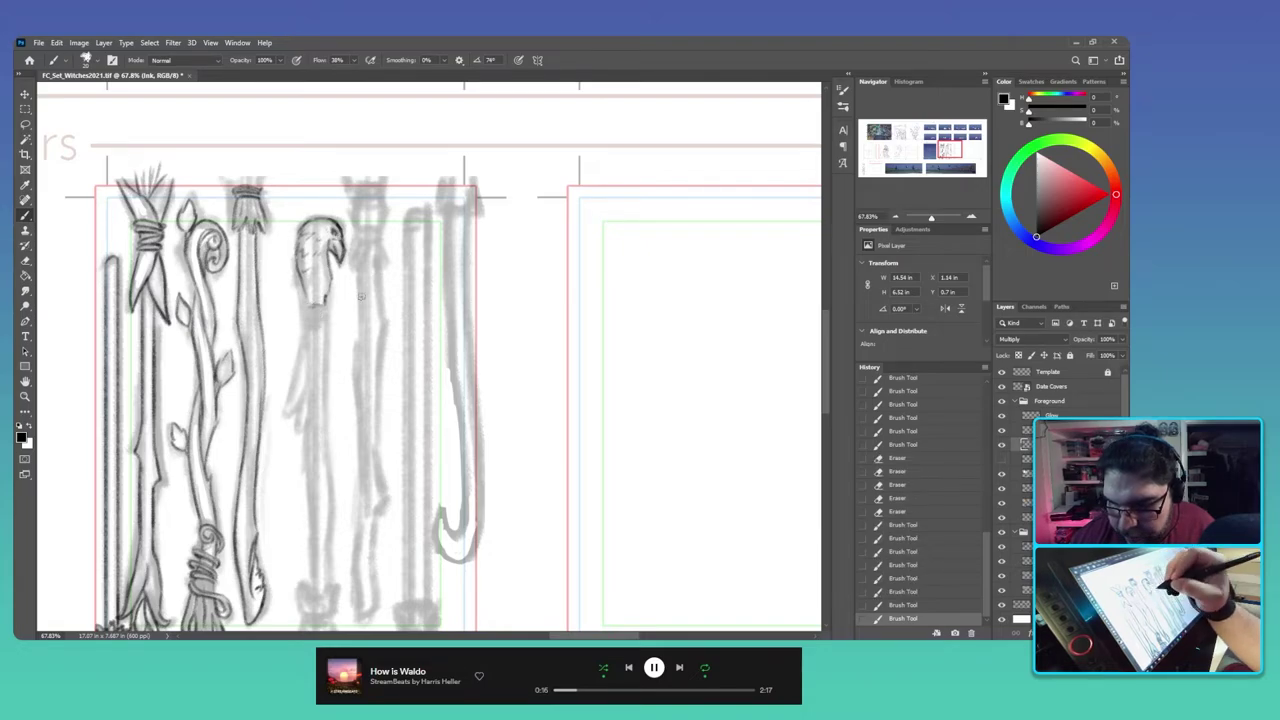
Step: Ink the neck wrapping, handle outline and forked side twig of the fifth broom beneath its bird's head
left_click(881, 131)
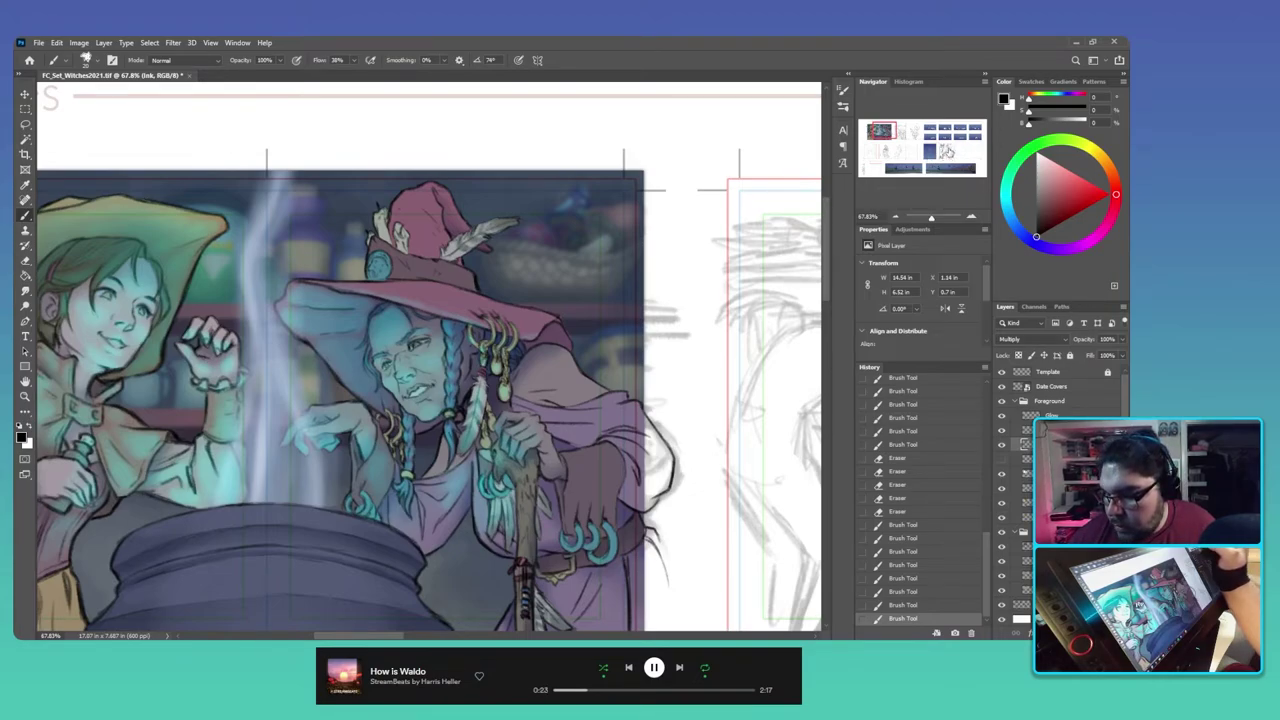
left_click(946, 153)
mouse_move(363, 222)
left_mouse_down()
mouse_move(348, 228)
mouse_move(364, 232)
mouse_move(358, 246)
mouse_move(346, 230)
mouse_move(347, 276)
left_mouse_up()
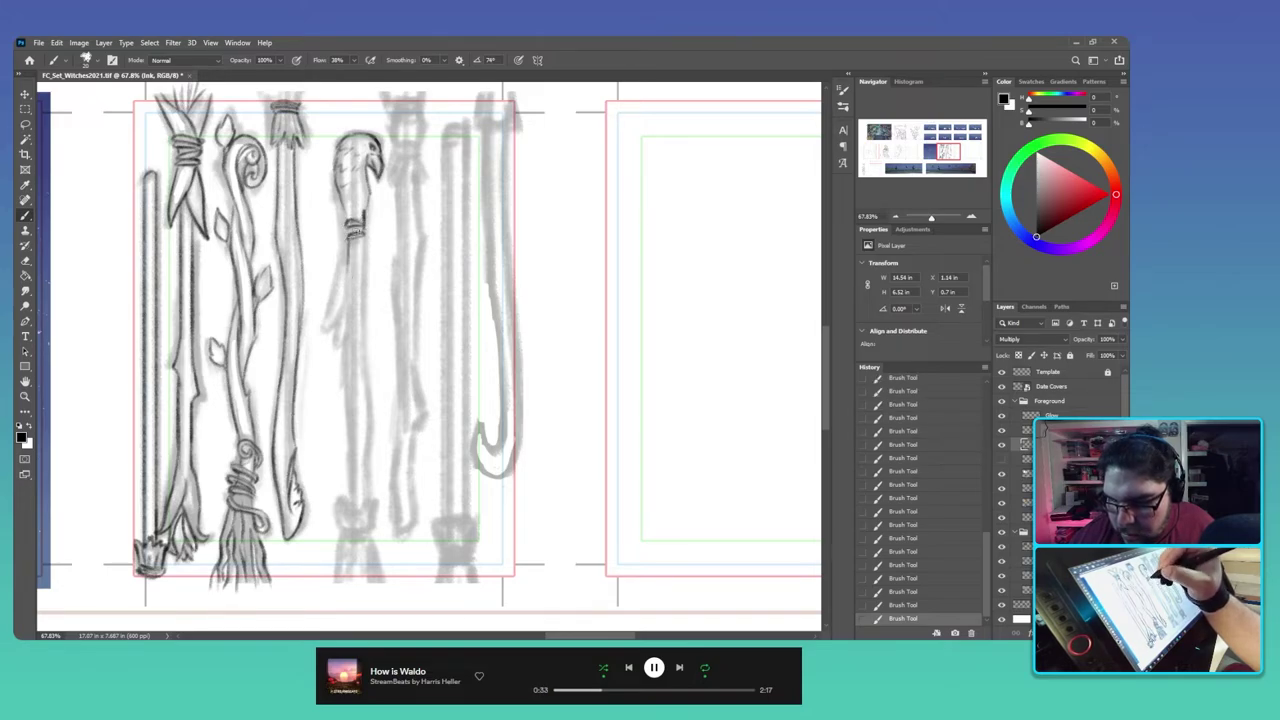
mouse_move(354, 230)
left_mouse_down()
mouse_move(368, 248)
mouse_move(345, 216)
mouse_move(351, 507)
mouse_move(367, 474)
mouse_move(361, 235)
mouse_move(326, 322)
mouse_move(340, 317)
mouse_move(332, 352)
left_mouse_up()
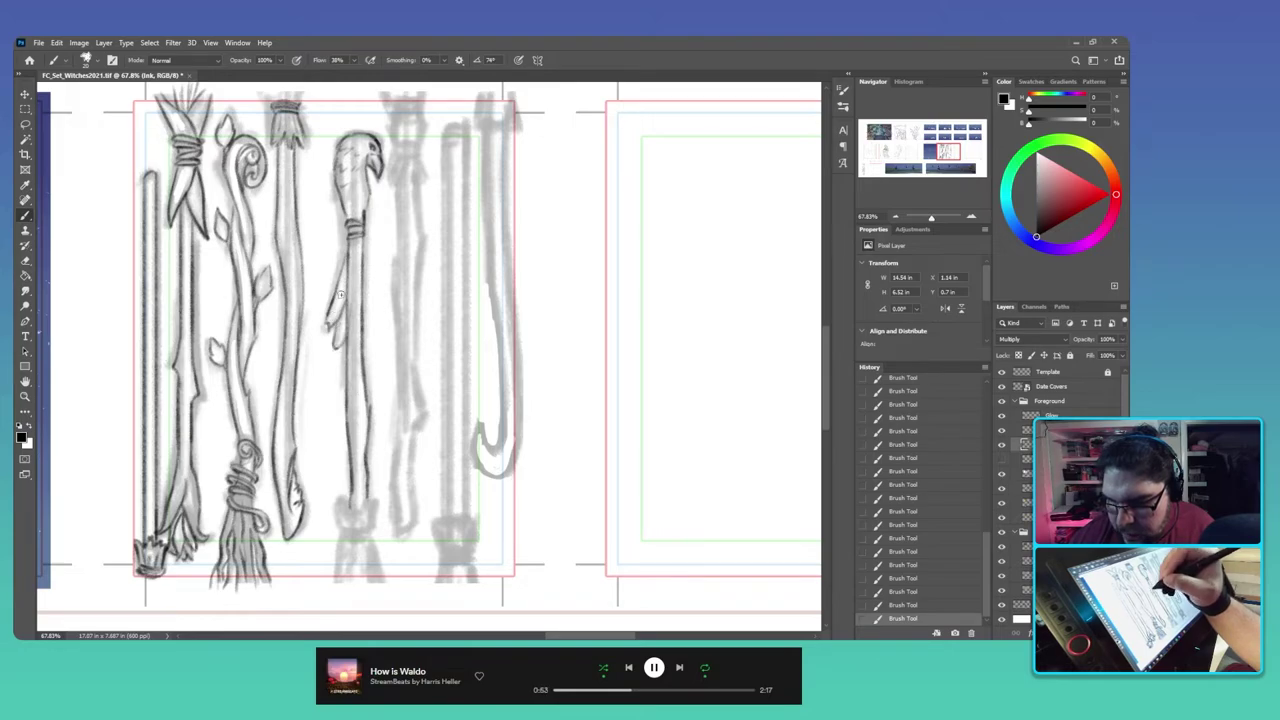
Step: Ink the fifth broom's jagged collar, its binding and the bristles running off the card's lower edge
scroll(377, 285, "down", 5)
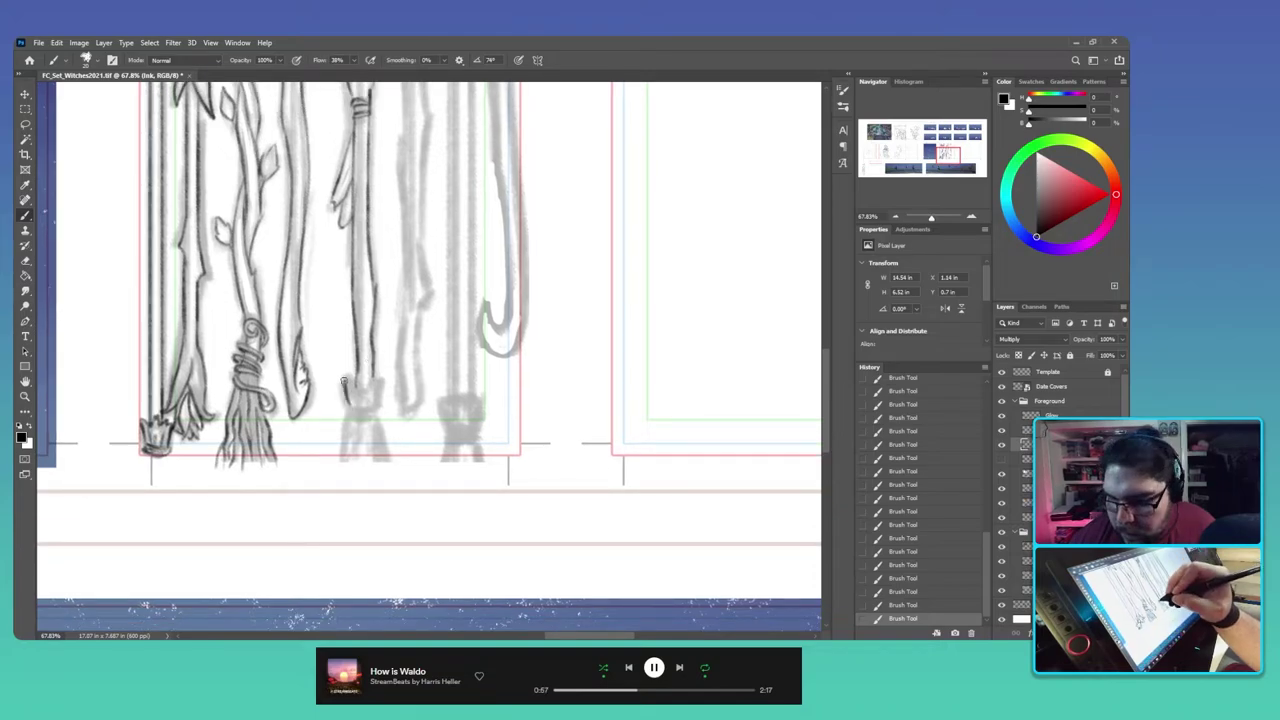
mouse_move(345, 379)
left_mouse_down()
mouse_move(377, 386)
mouse_move(378, 427)
left_mouse_up()
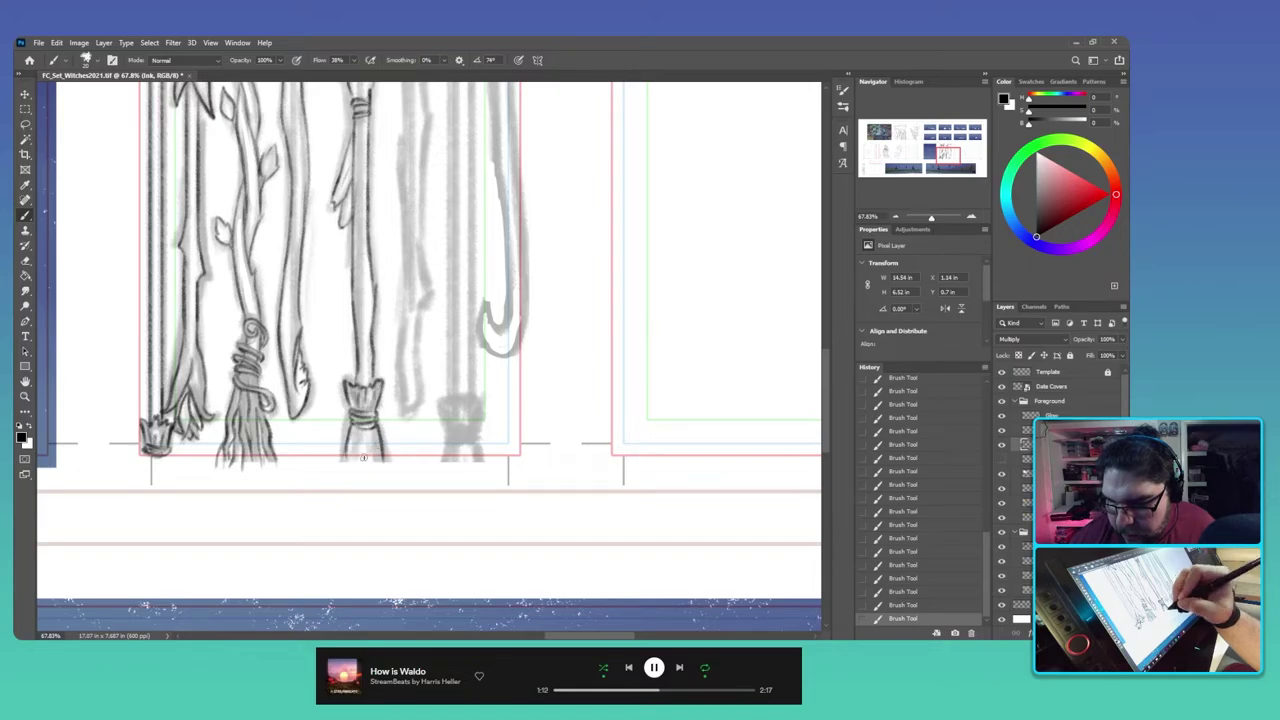
left_click_drag(364, 457, 355, 429)
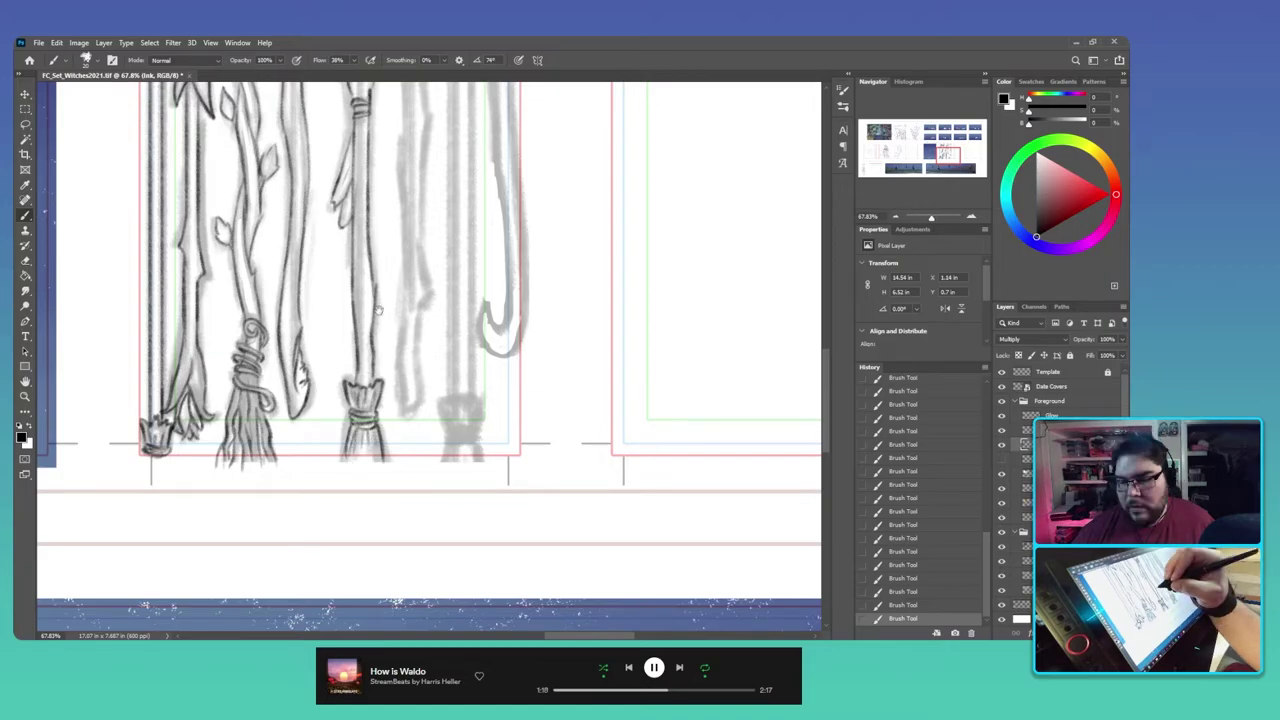
Step: Rework the marks on the bird's head and add wood-grain lines along the fifth and fourth broom handles
left_click_drag(378, 310, 371, 427)
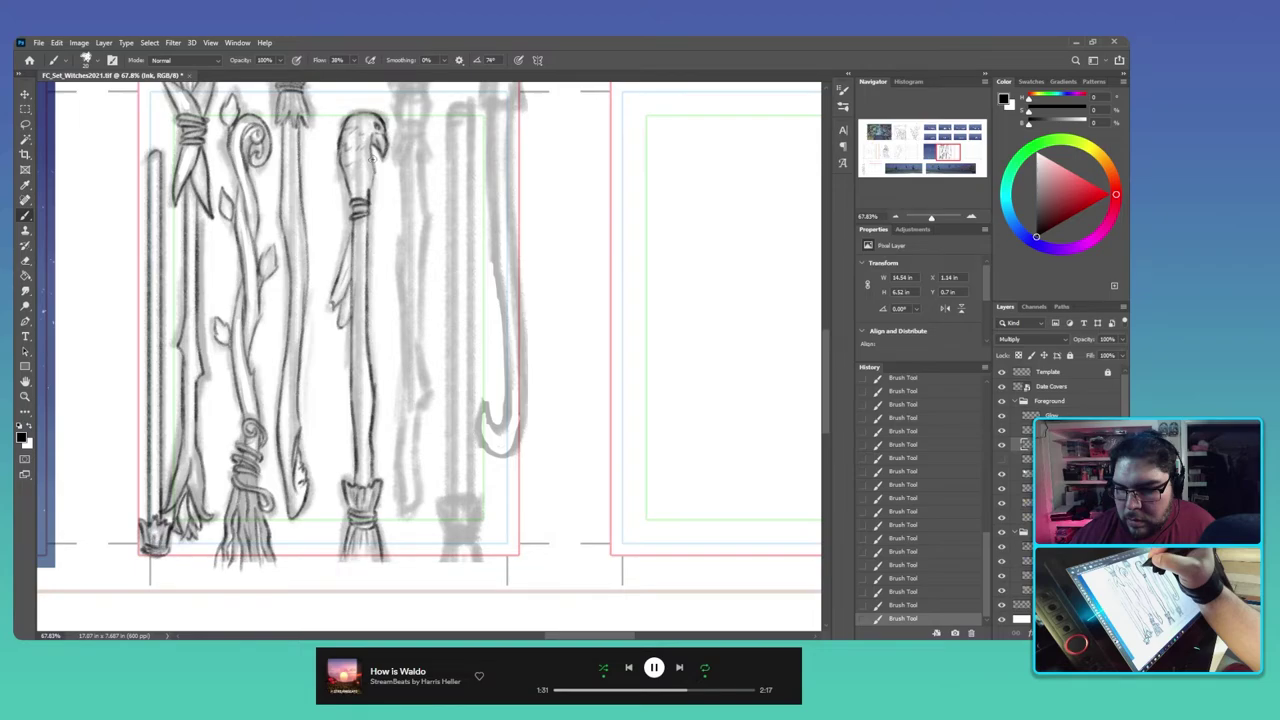
key("e")
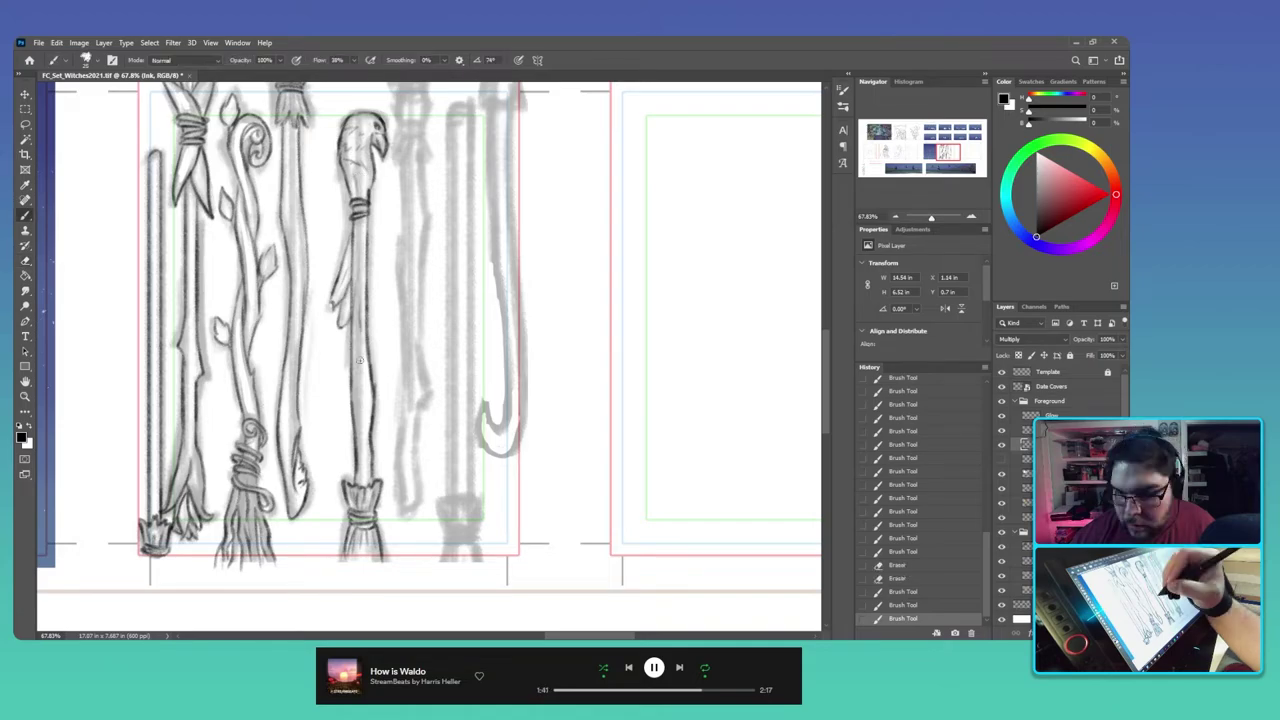
left_click_drag(360, 374, 356, 405)
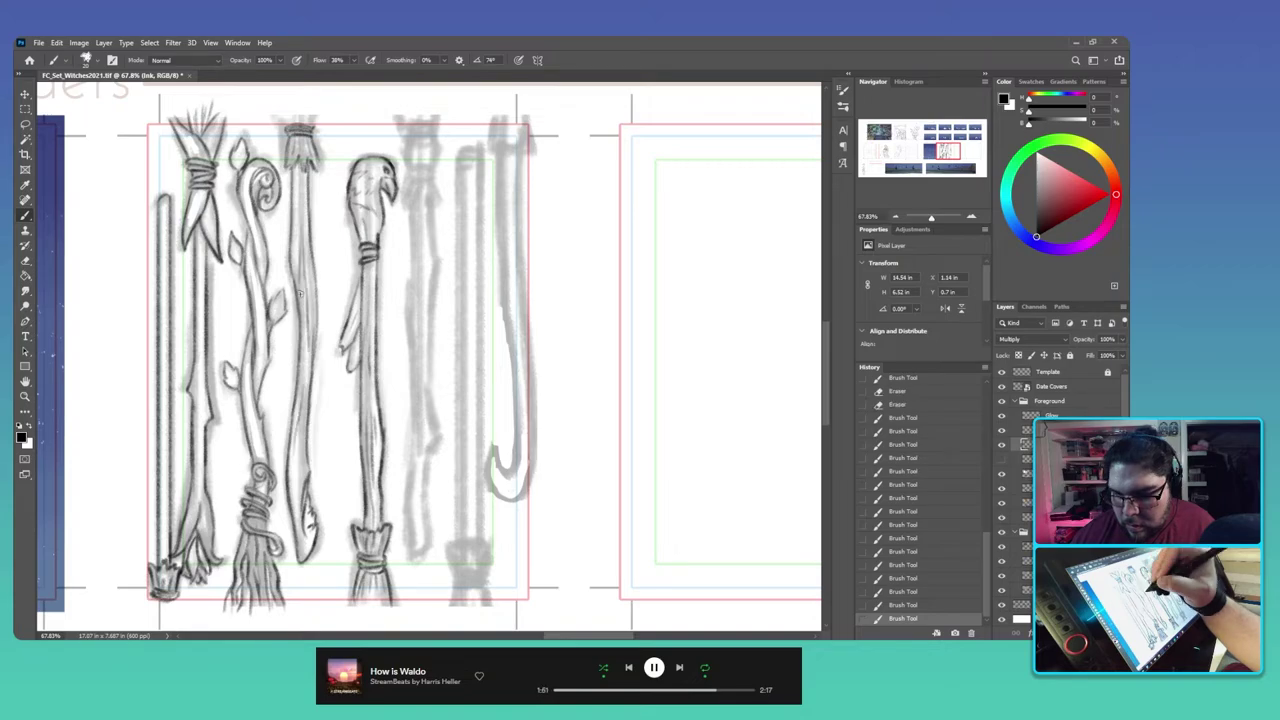
left_click_drag(299, 222, 300, 200)
left_click_drag(300, 210, 301, 192)
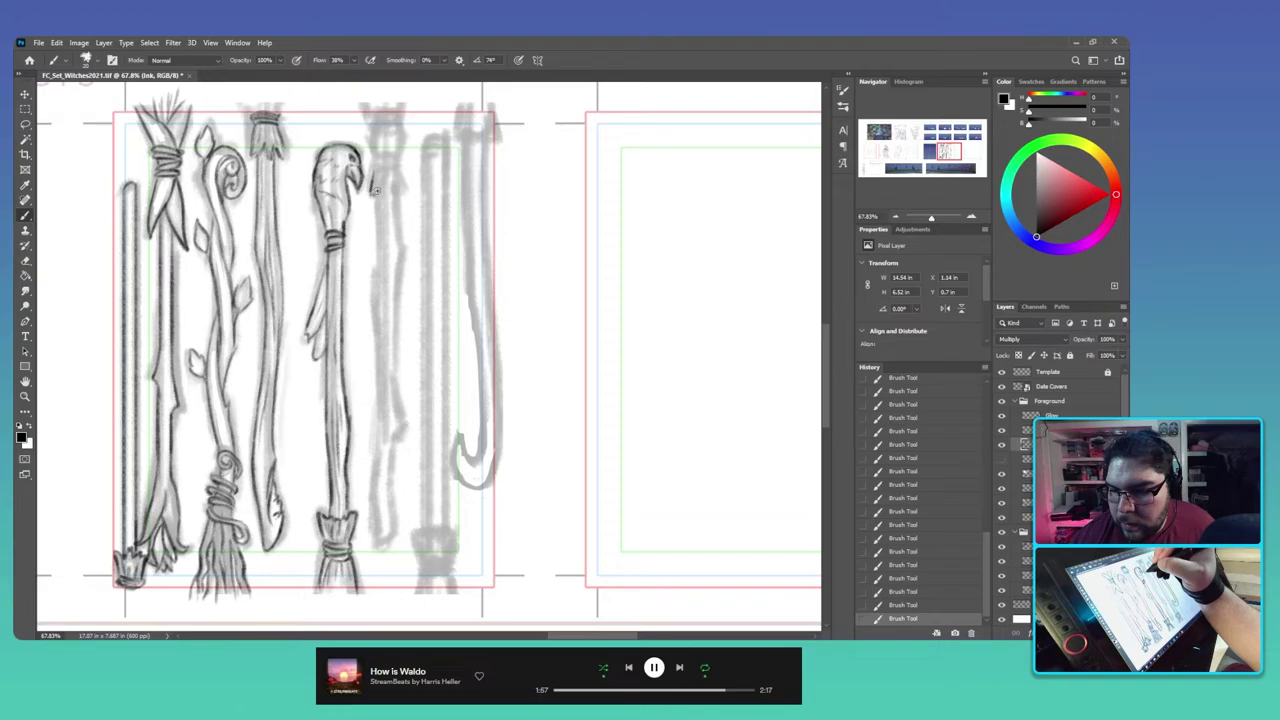
Step: Ink the sixth broom's bound bristle head at the card's upper edge, with banded wrapping and jagged ends around the handle
left_click_drag(378, 185, 399, 151)
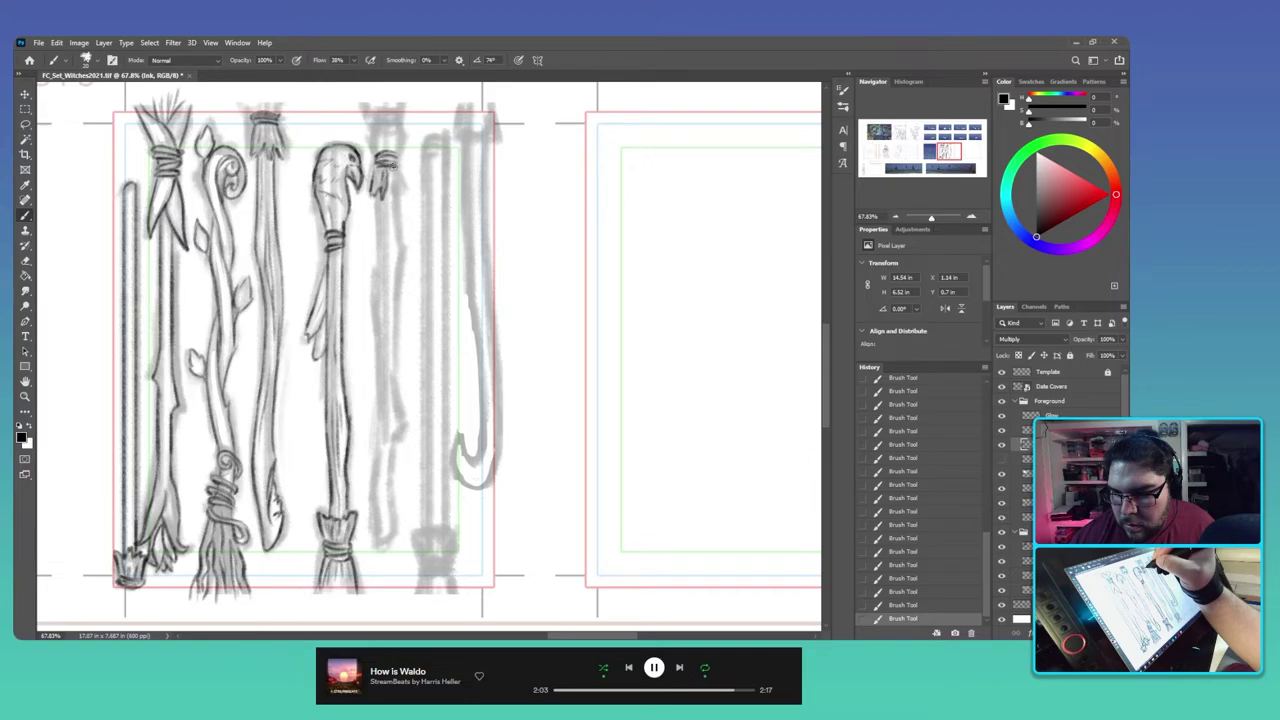
mouse_move(374, 152)
left_mouse_down()
mouse_move(386, 122)
mouse_move(400, 156)
mouse_move(394, 121)
left_mouse_up()
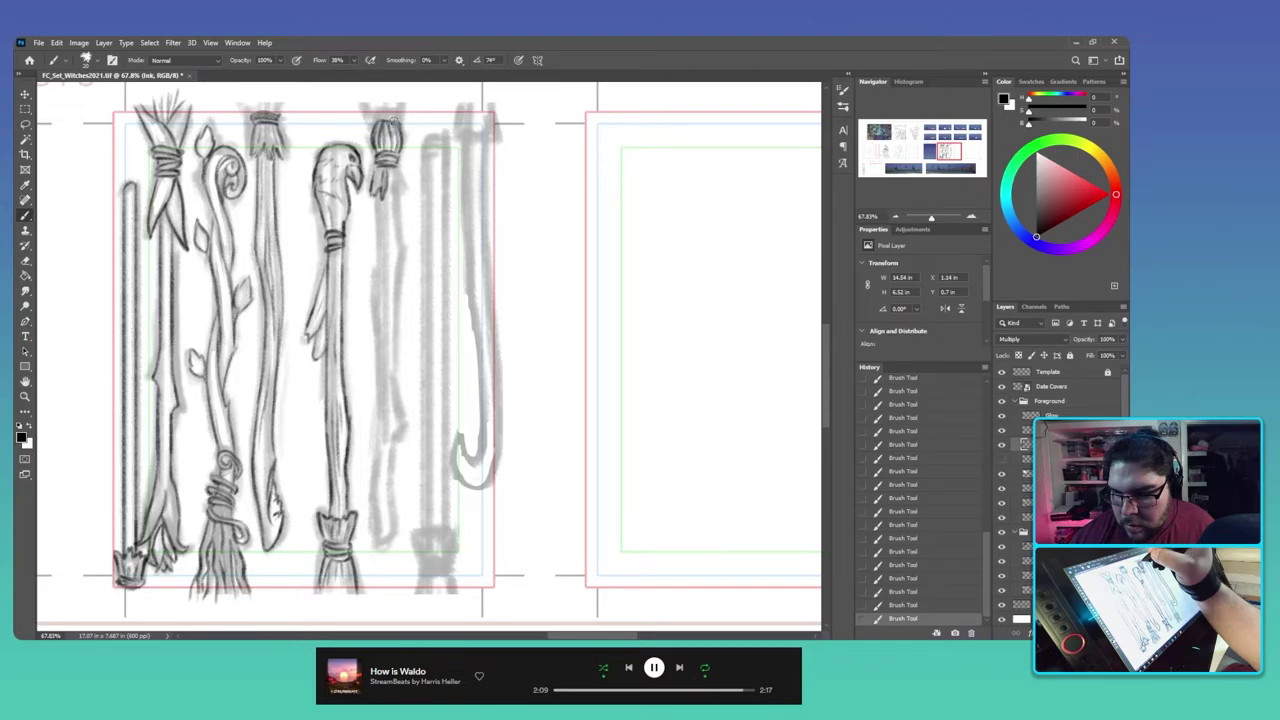
left_click_drag(402, 172, 397, 194)
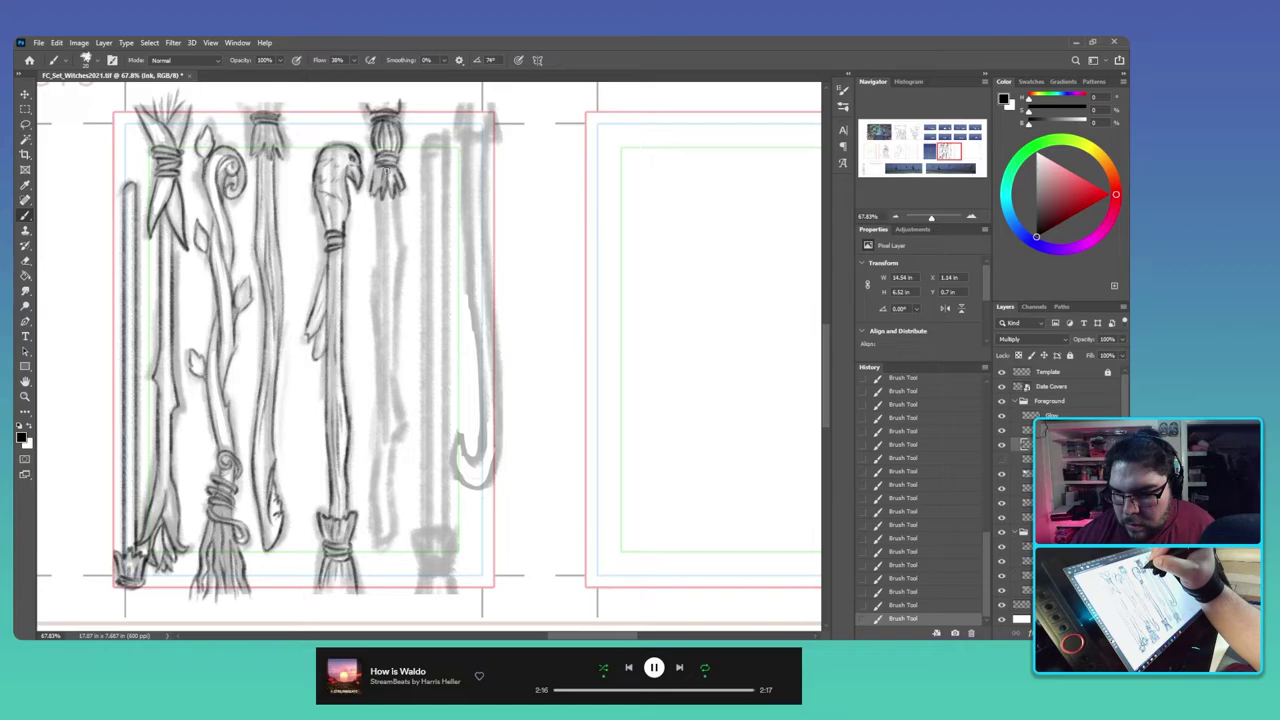
Step: Ink the sixth broom's knotted handle with wood grain, and erase stray marks at its lower tip
left_click_drag(390, 200, 376, 298)
left_click_drag(398, 205, 404, 262)
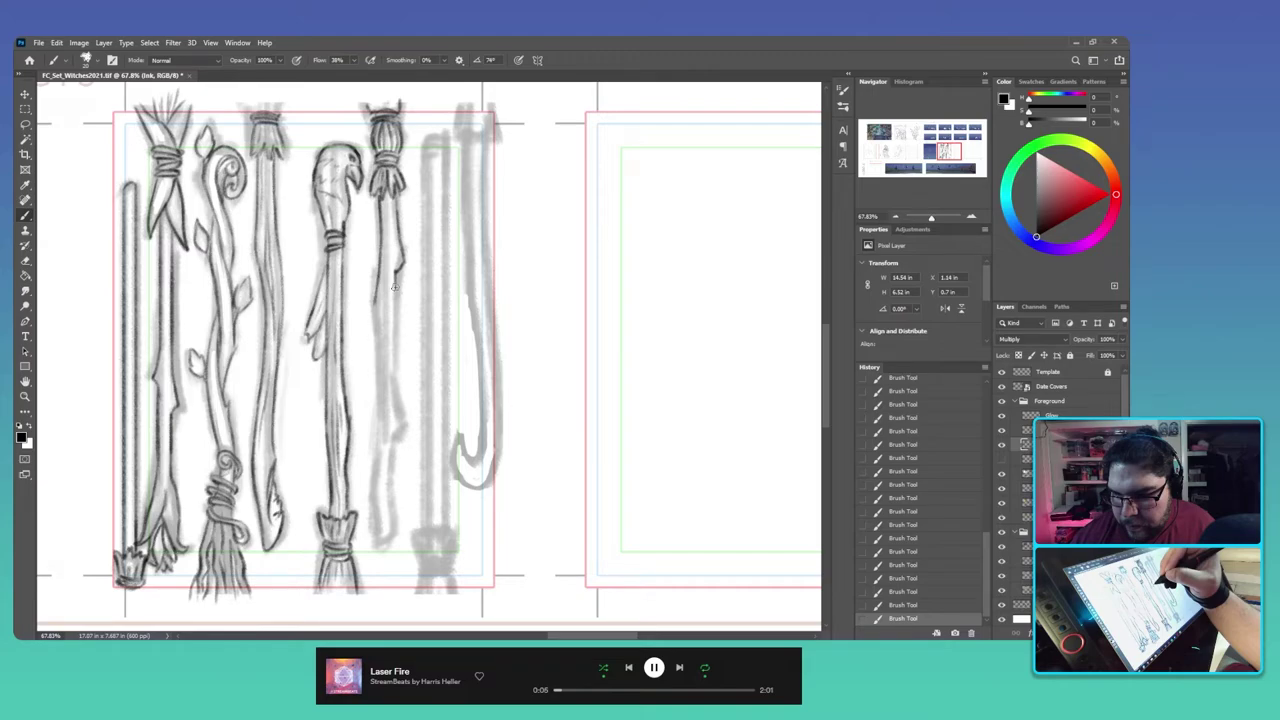
left_click_drag(394, 287, 383, 543)
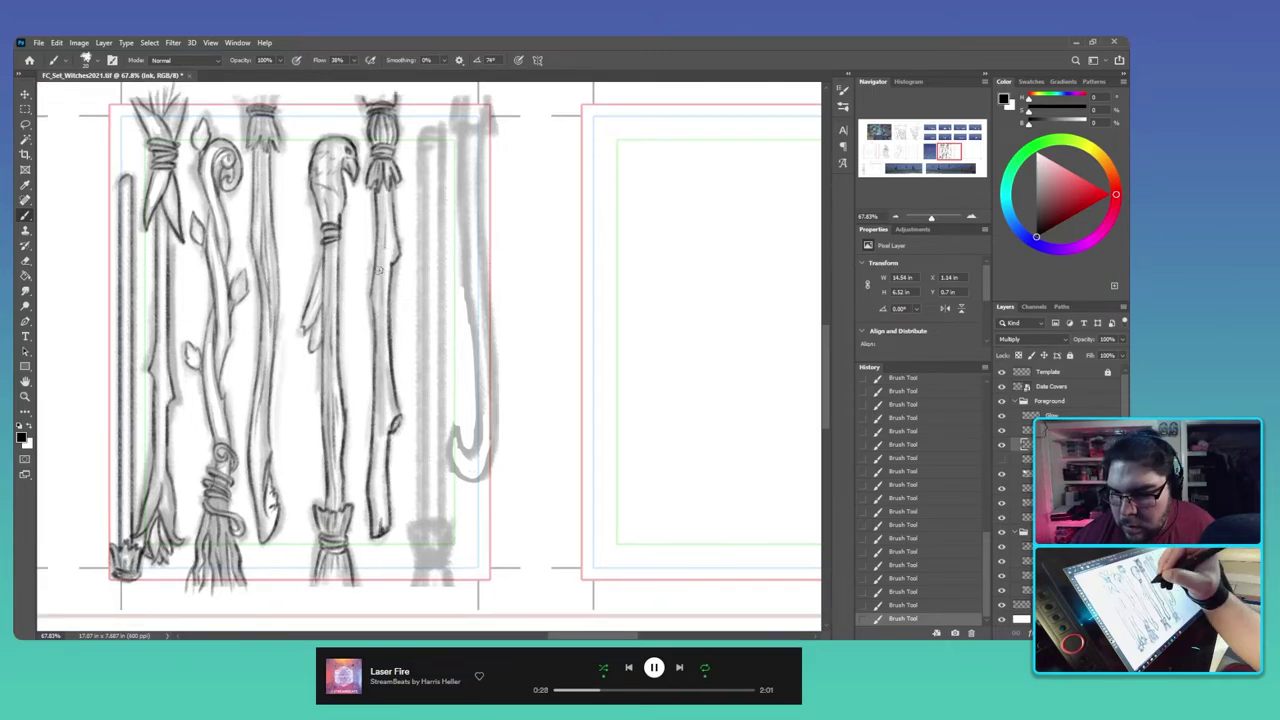
left_click_drag(381, 254, 387, 393)
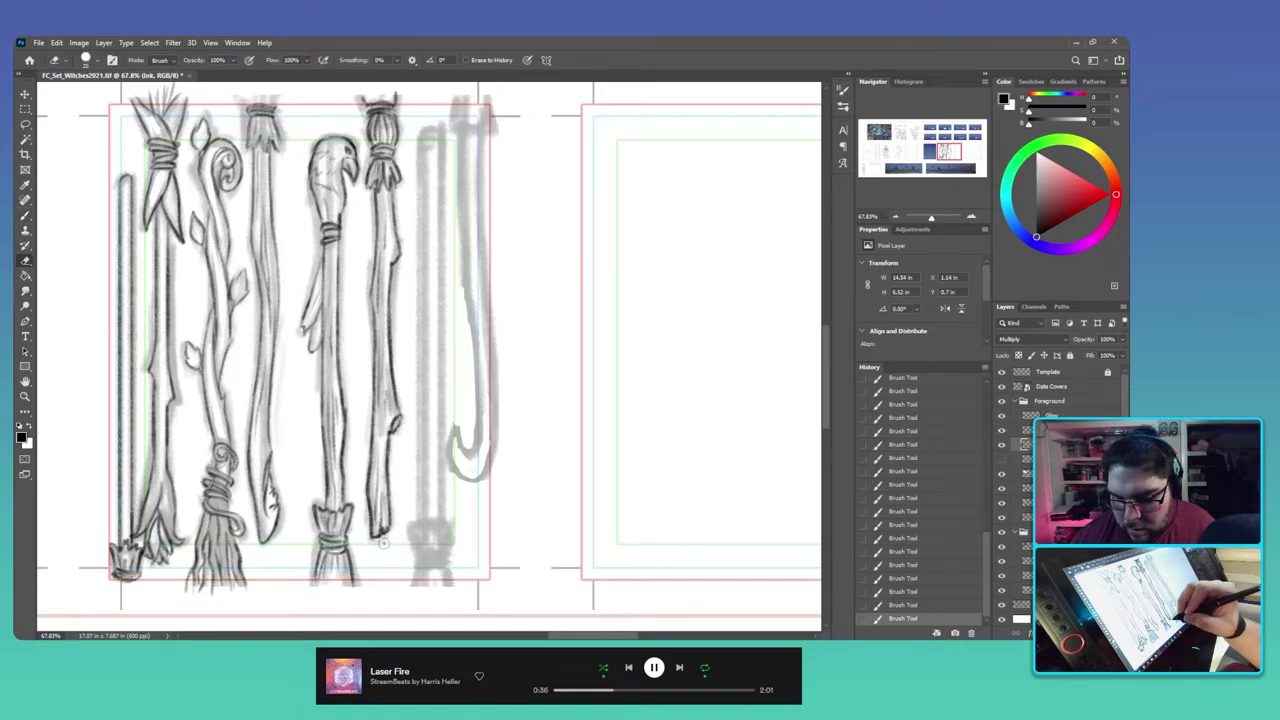
left_click_drag(383, 541, 390, 540)
left_click_drag(392, 541, 399, 543)
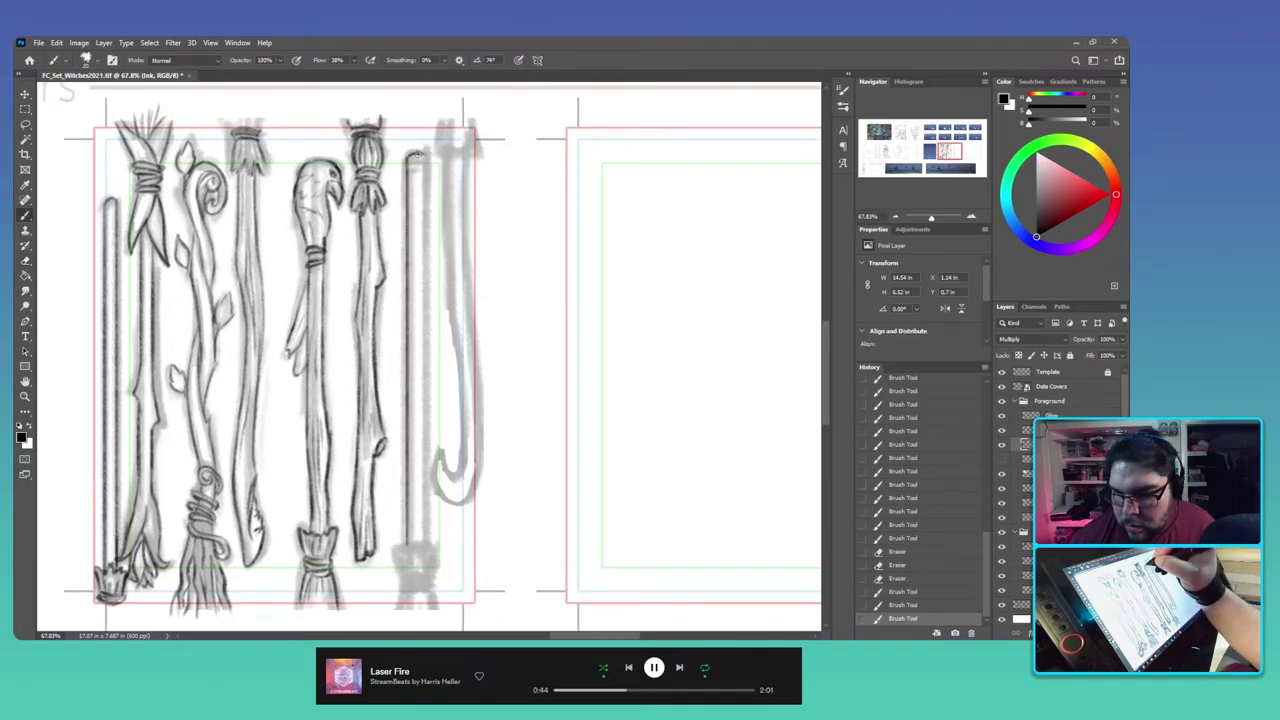
Step: Ink the seventh broom's straight round-ended handle and its jagged bristle collar with crossed binding at the card's lower edge
left_click_drag(418, 153, 425, 160)
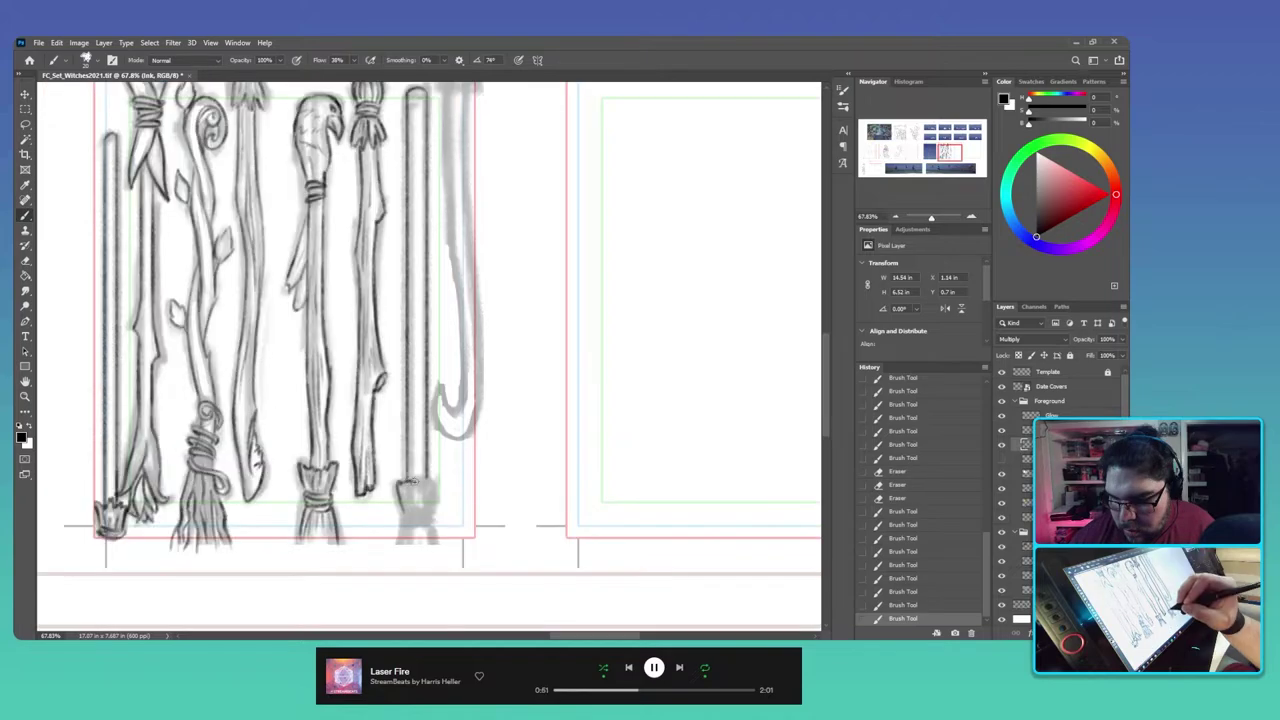
left_click_drag(427, 481, 432, 512)
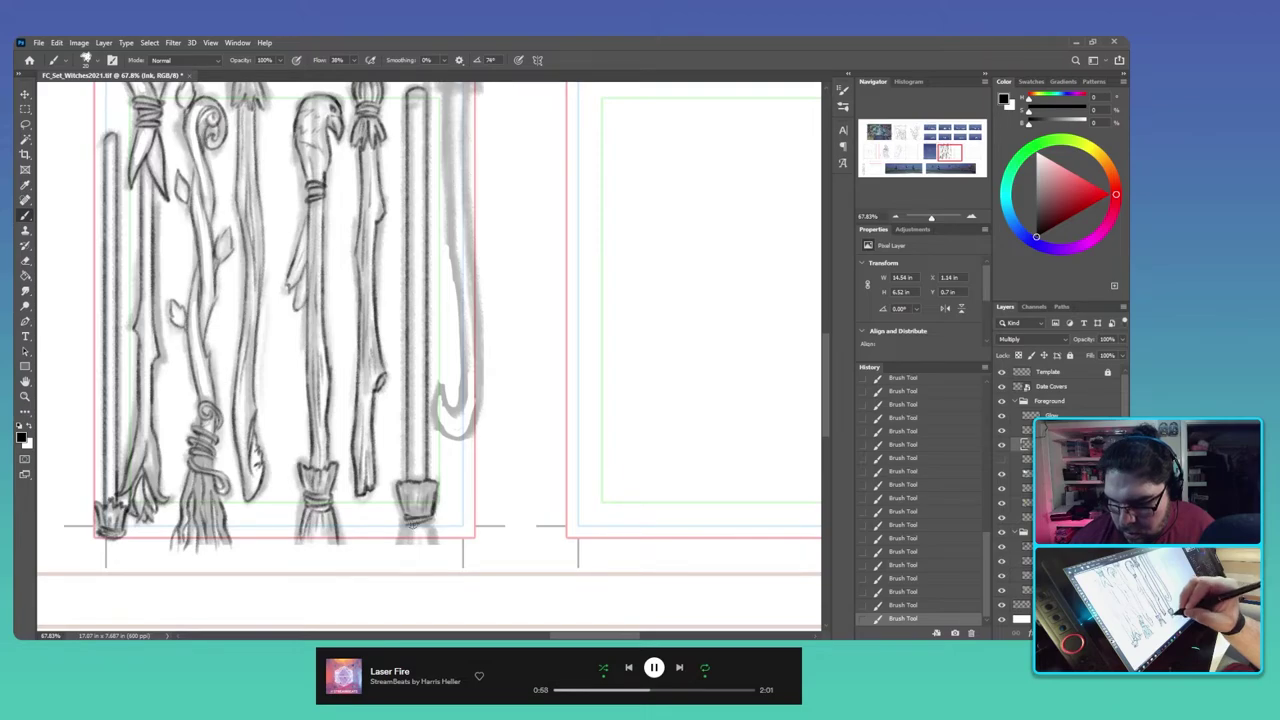
left_click_drag(408, 516, 434, 520)
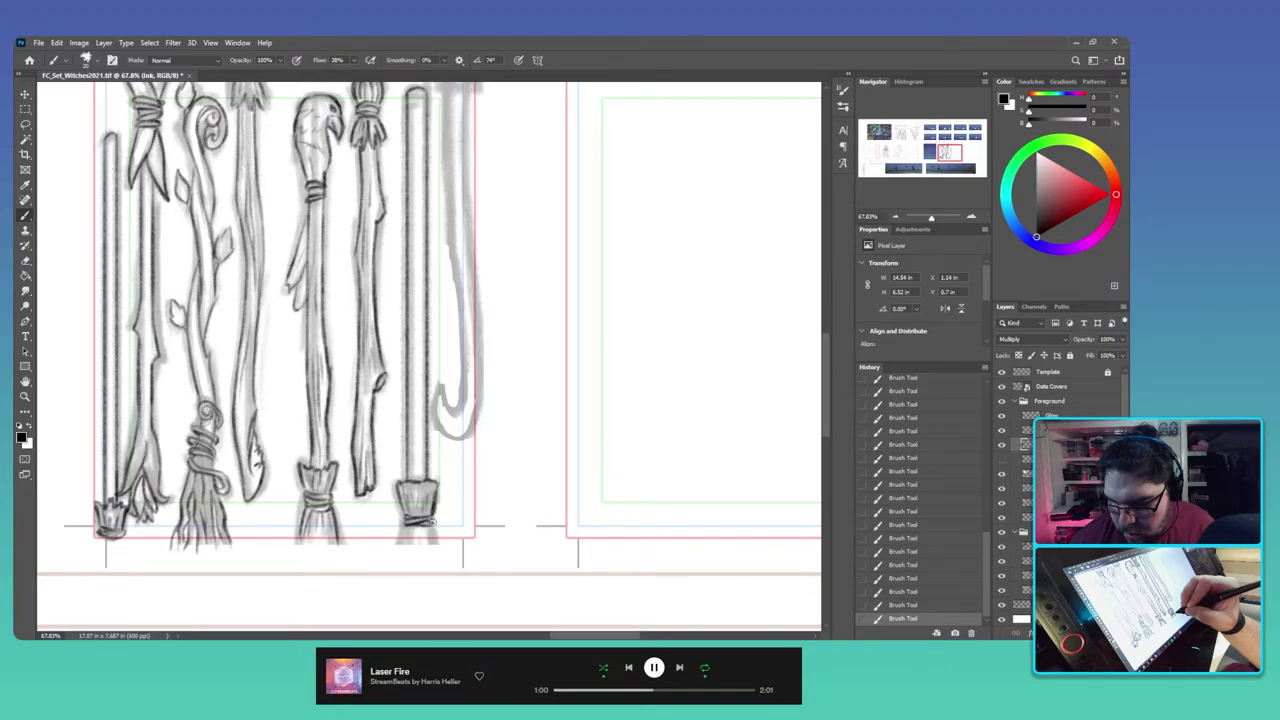
left_click_drag(408, 524, 434, 538)
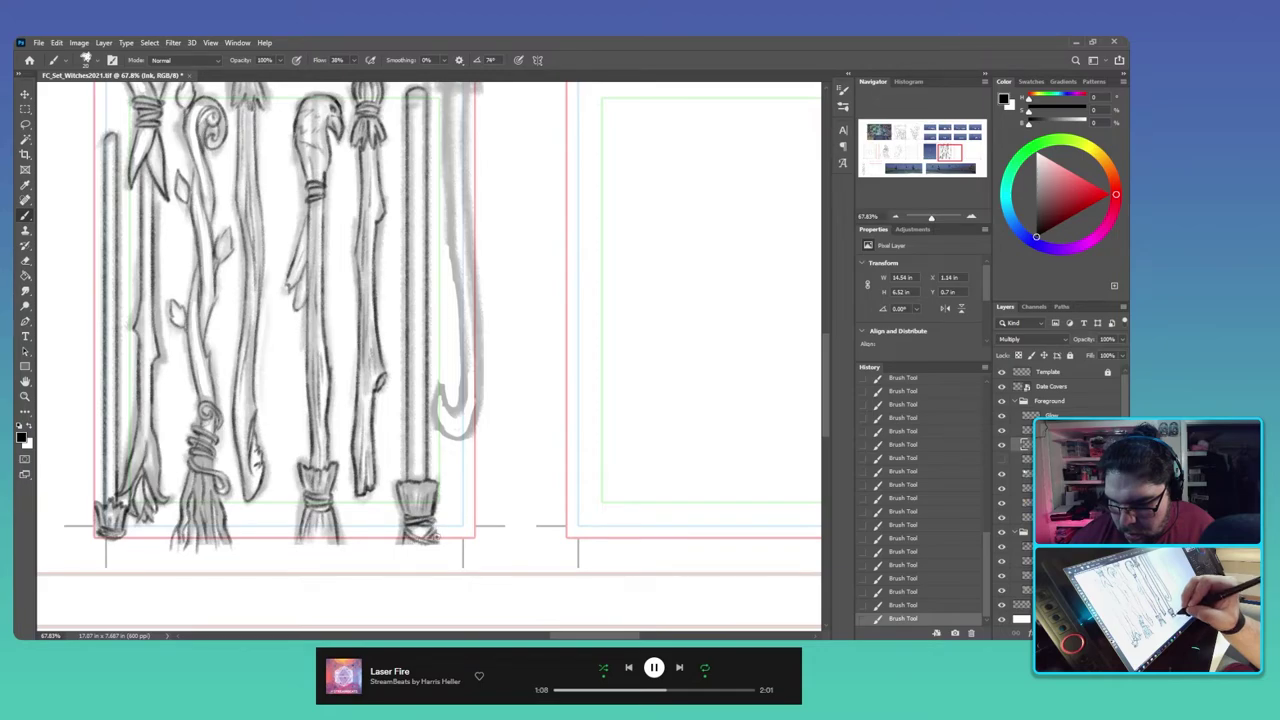
Step: Ink the eighth broom's curved handle ending in a hook, and its squared bristle collar at the card's upper edge
mouse_move(445, 385)
left_mouse_down()
mouse_move(407, 504)
mouse_move(426, 410)
left_mouse_up()
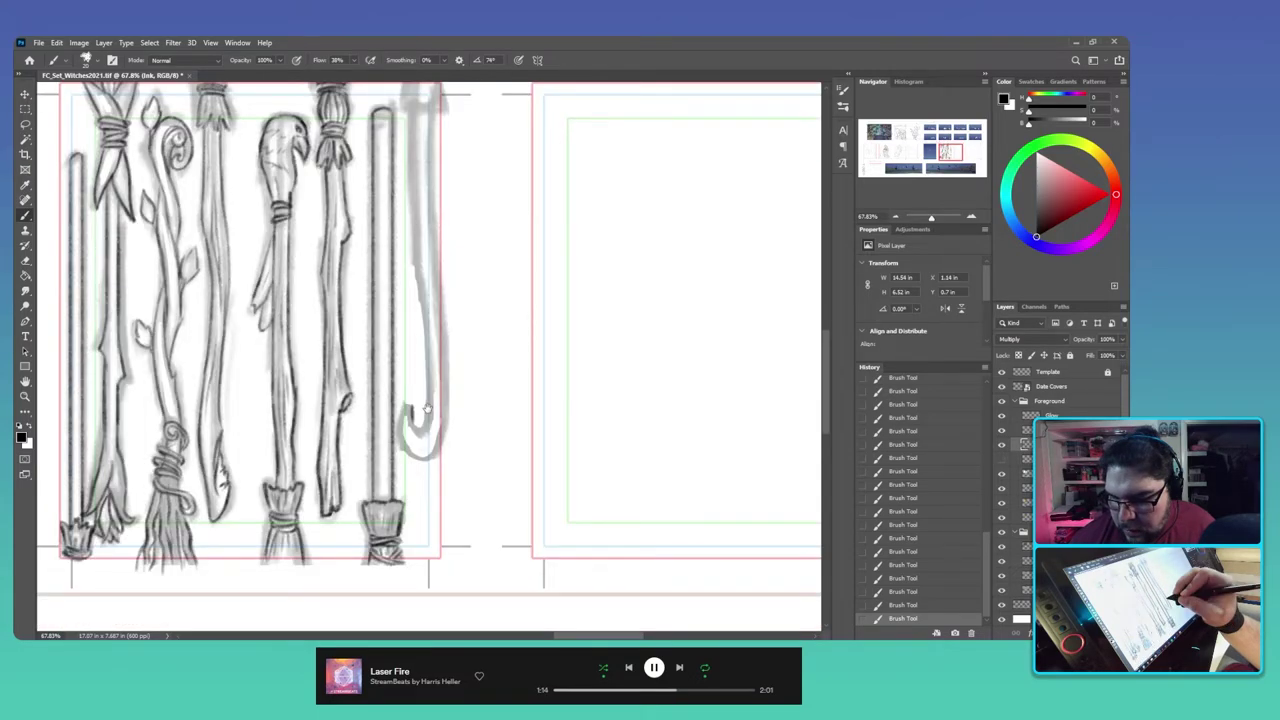
left_click_drag(427, 408, 428, 401)
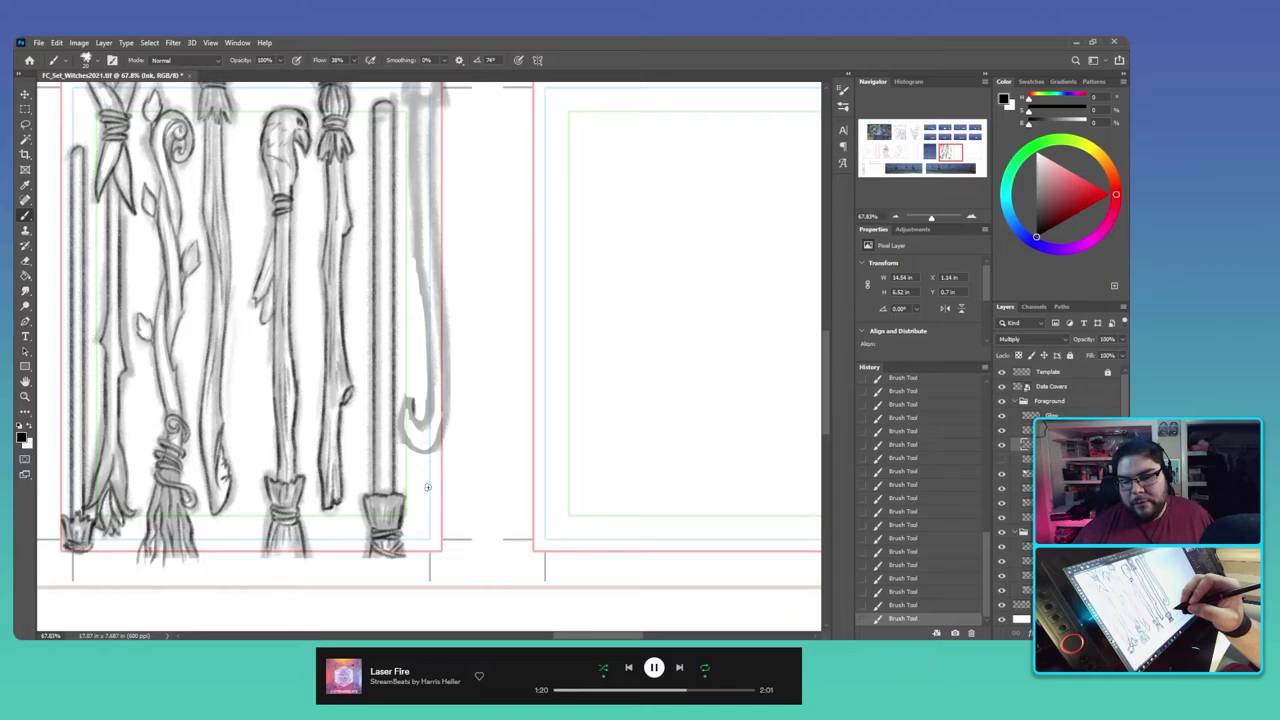
left_click_drag(427, 487, 433, 532)
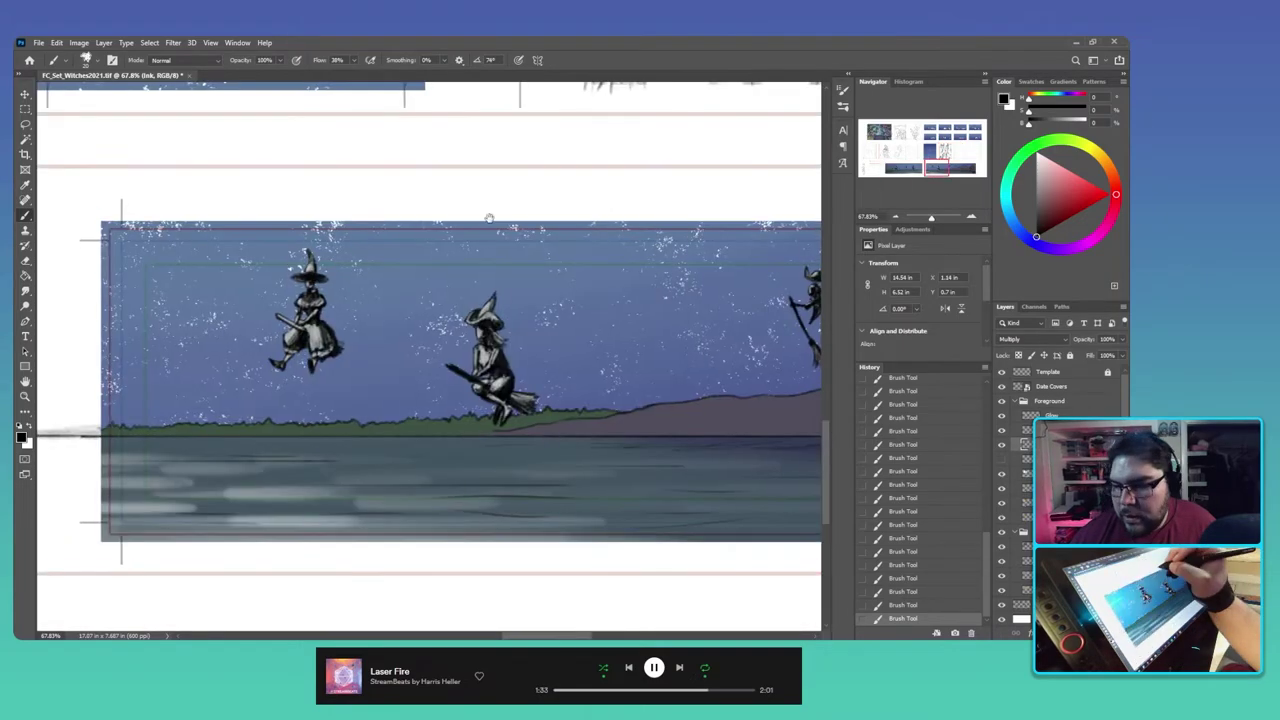
mouse_move(489, 218)
left_mouse_down()
mouse_move(426, 420)
mouse_move(205, 562)
left_mouse_up()
mouse_move(672, 248)
left_mouse_down()
mouse_move(477, 435)
mouse_move(523, 425)
left_mouse_up()
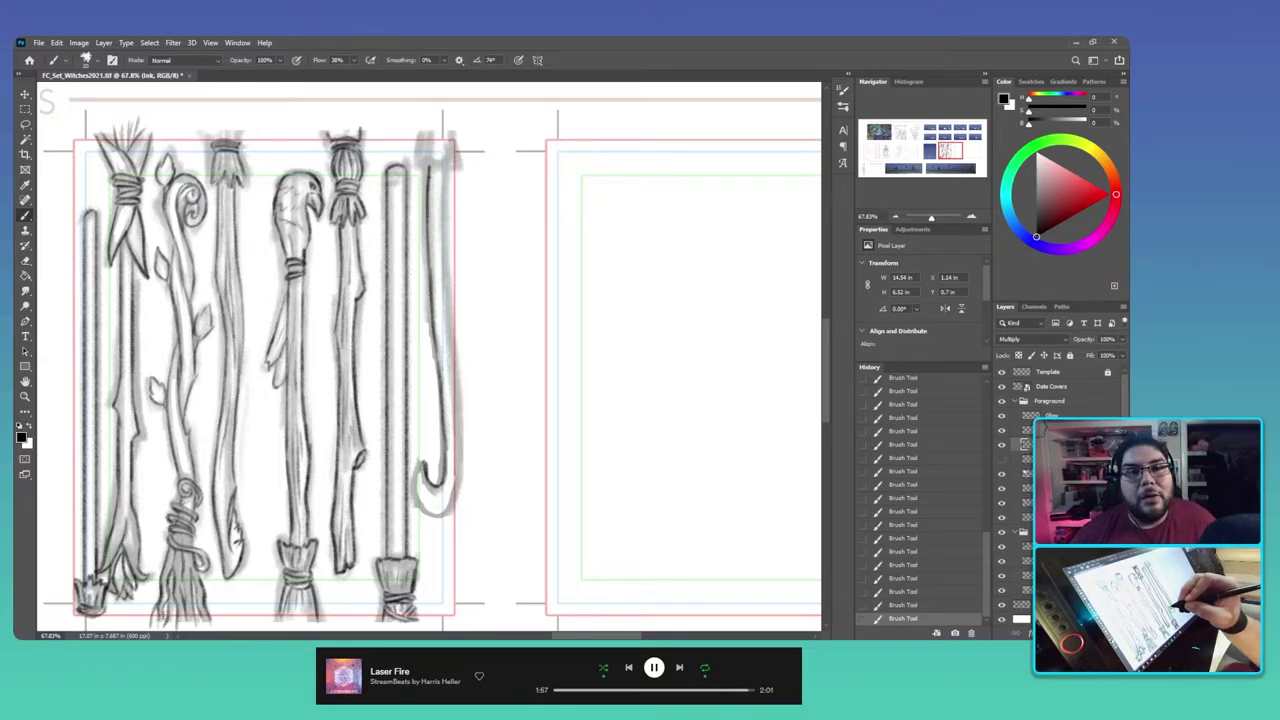
mouse_move(423, 465)
left_mouse_down()
mouse_move(416, 504)
mouse_move(448, 512)
mouse_move(453, 362)
left_mouse_up()
mouse_move(460, 420)
left_mouse_down()
mouse_move(446, 167)
mouse_move(423, 508)
mouse_move(452, 313)
left_mouse_up()
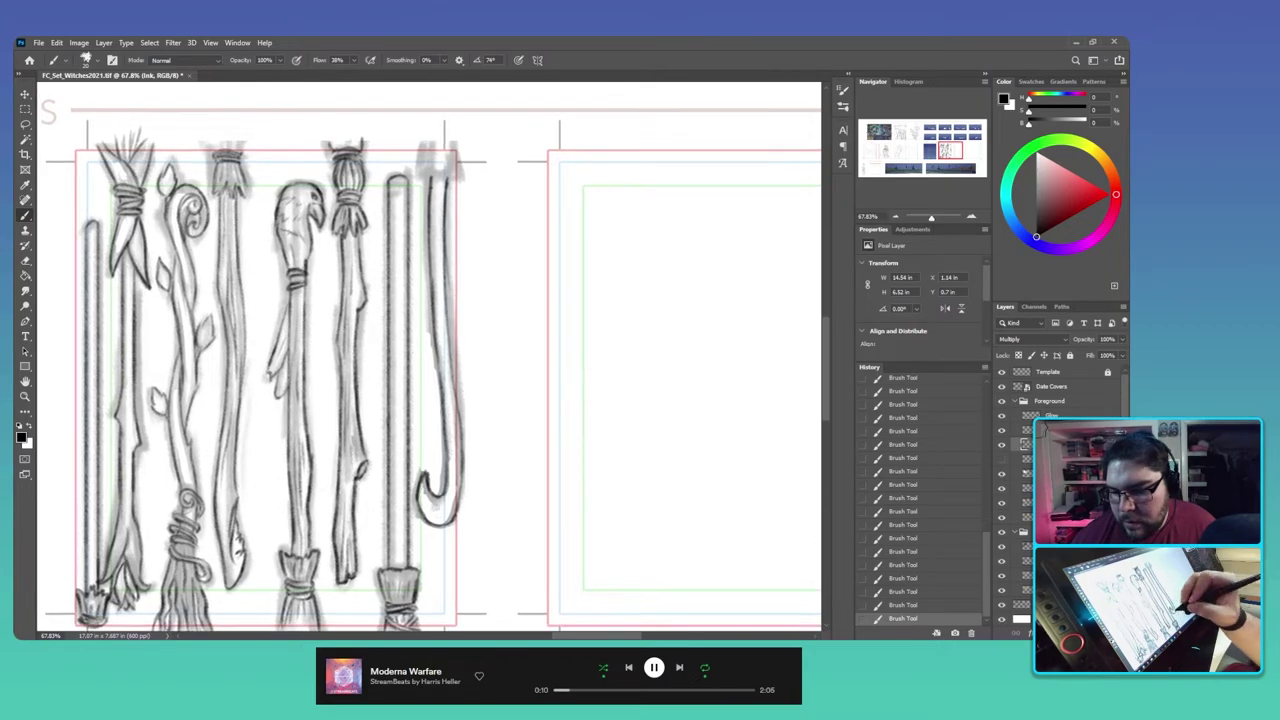
mouse_move(447, 483)
left_mouse_down()
mouse_move(439, 179)
mouse_move(426, 176)
mouse_move(426, 152)
mouse_move(419, 176)
mouse_move(423, 160)
mouse_move(419, 170)
mouse_move(422, 160)
mouse_move(451, 180)
mouse_move(427, 167)
mouse_move(454, 152)
left_mouse_up()
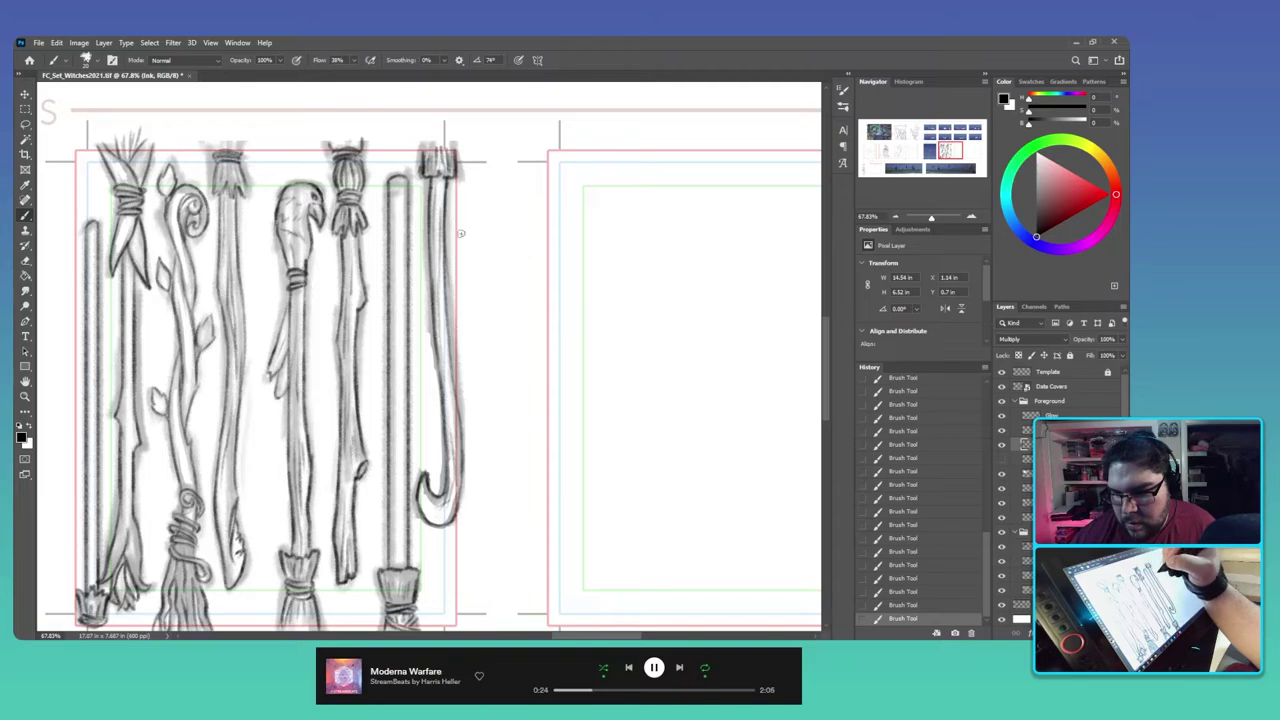
Step: On the Flats layer, fill a rectangular area covering the whole broom card with white, and clear the selection
mouse_move(486, 444)
left_mouse_down()
mouse_move(500, 400)
mouse_move(543, 449)
mouse_move(640, 443)
left_mouse_up()
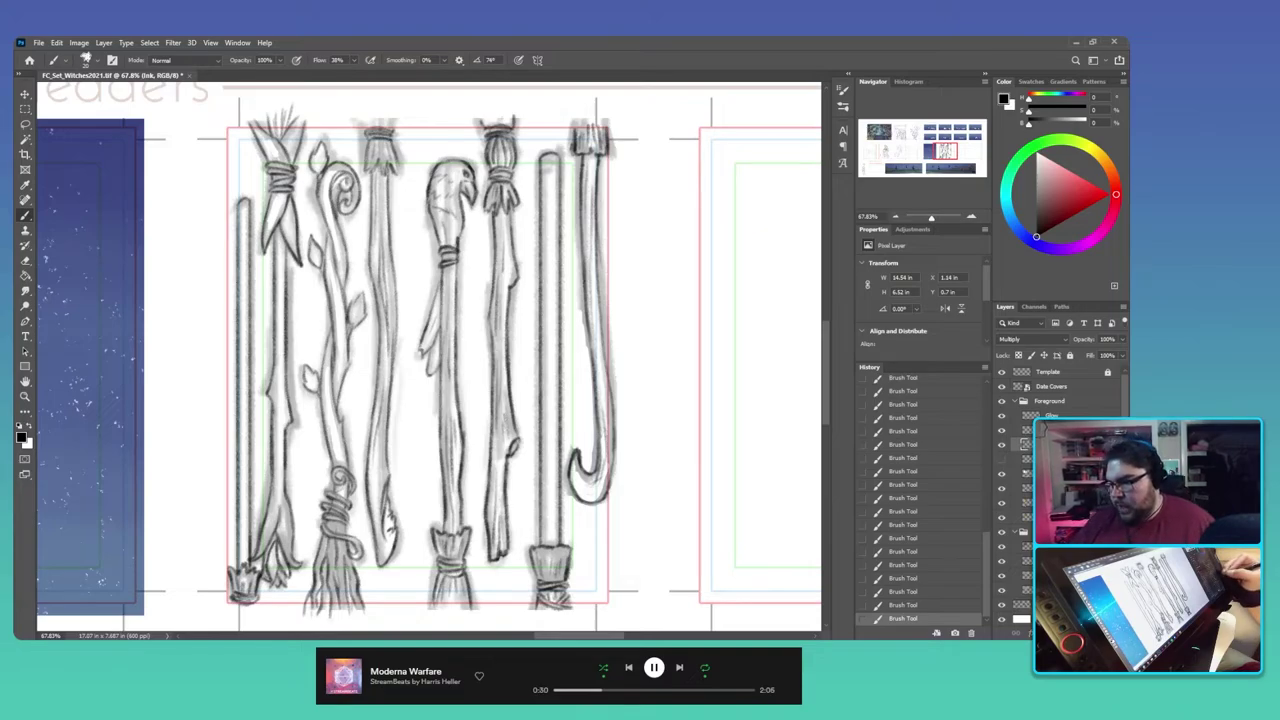
left_click(1050, 503)
key("m")
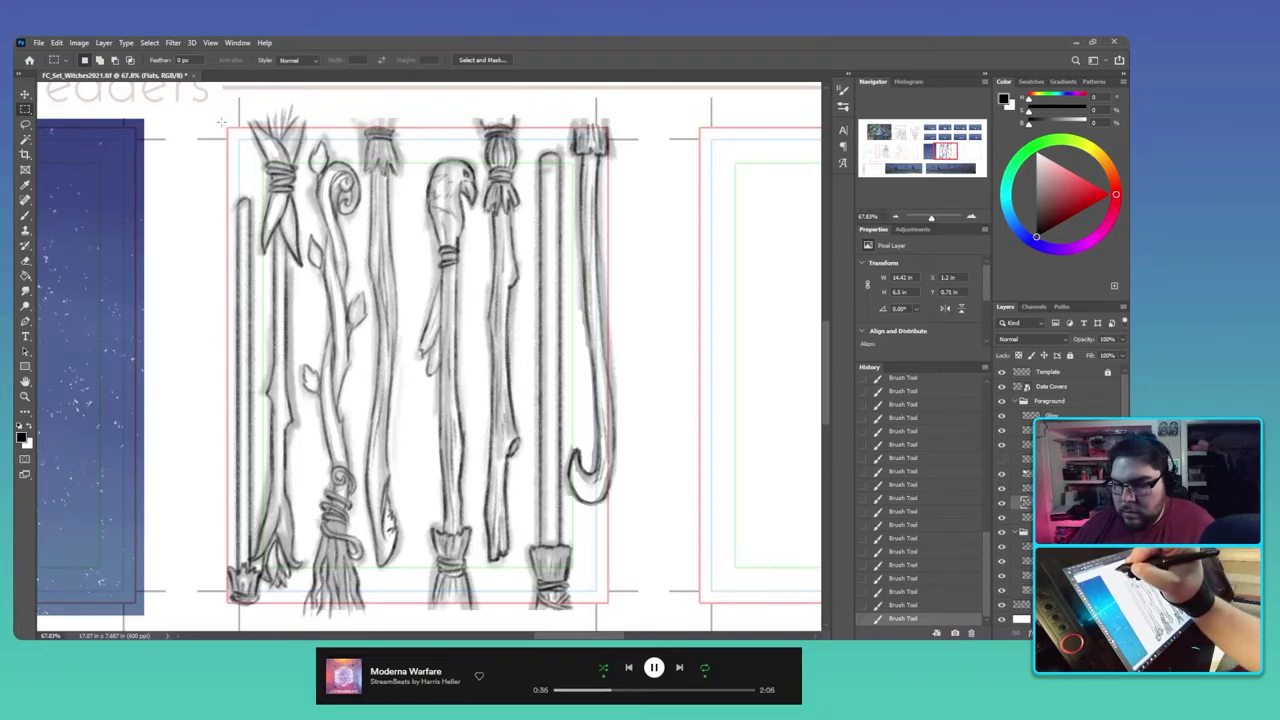
left_click_drag(221, 122, 615, 611)
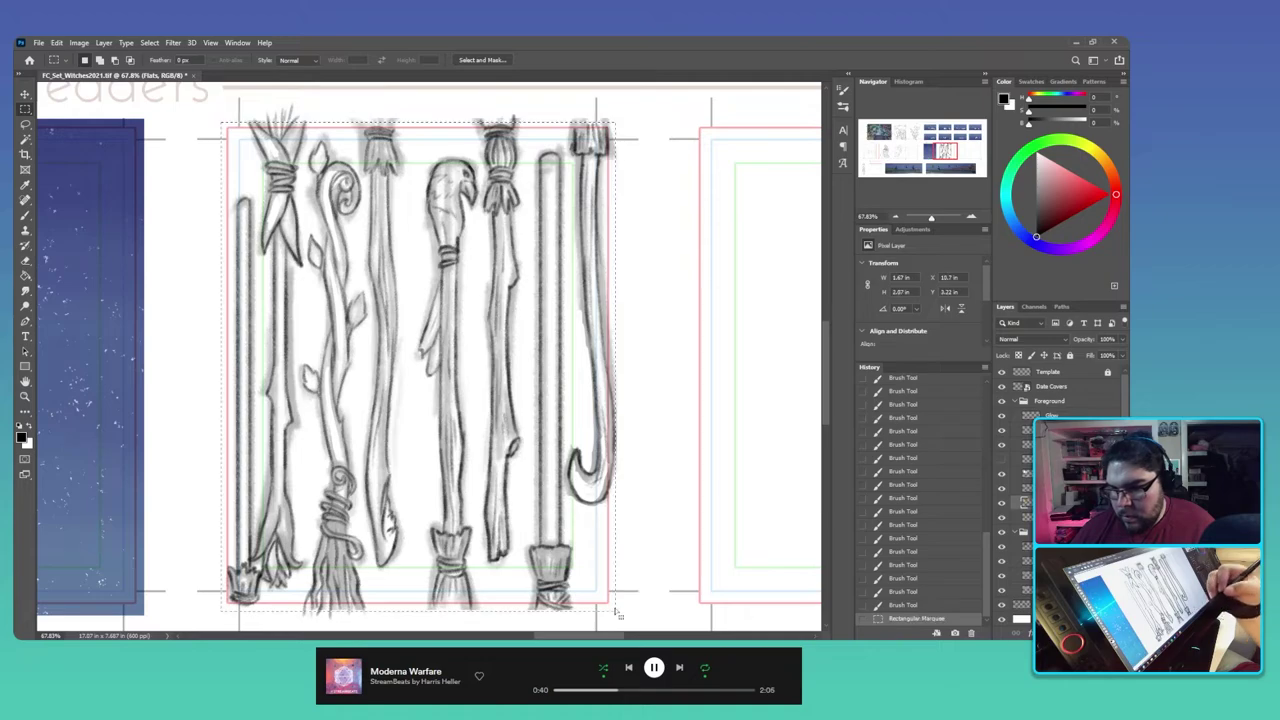
key("alt+BackSpace")
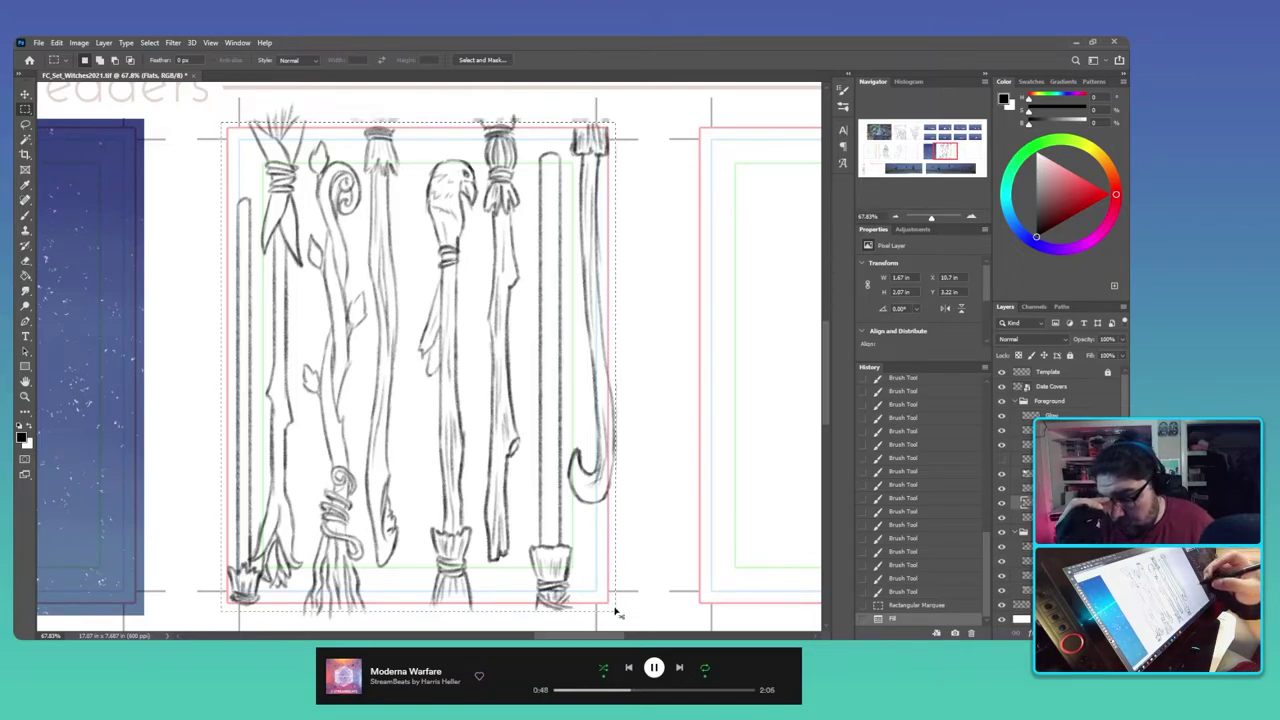
key("ctrl+d")
Step: On the Flats layer, lasso the sixth, seventh and eighth brooms, fill them with neutral grey at 47% brightness, and clear the selection
key("l")
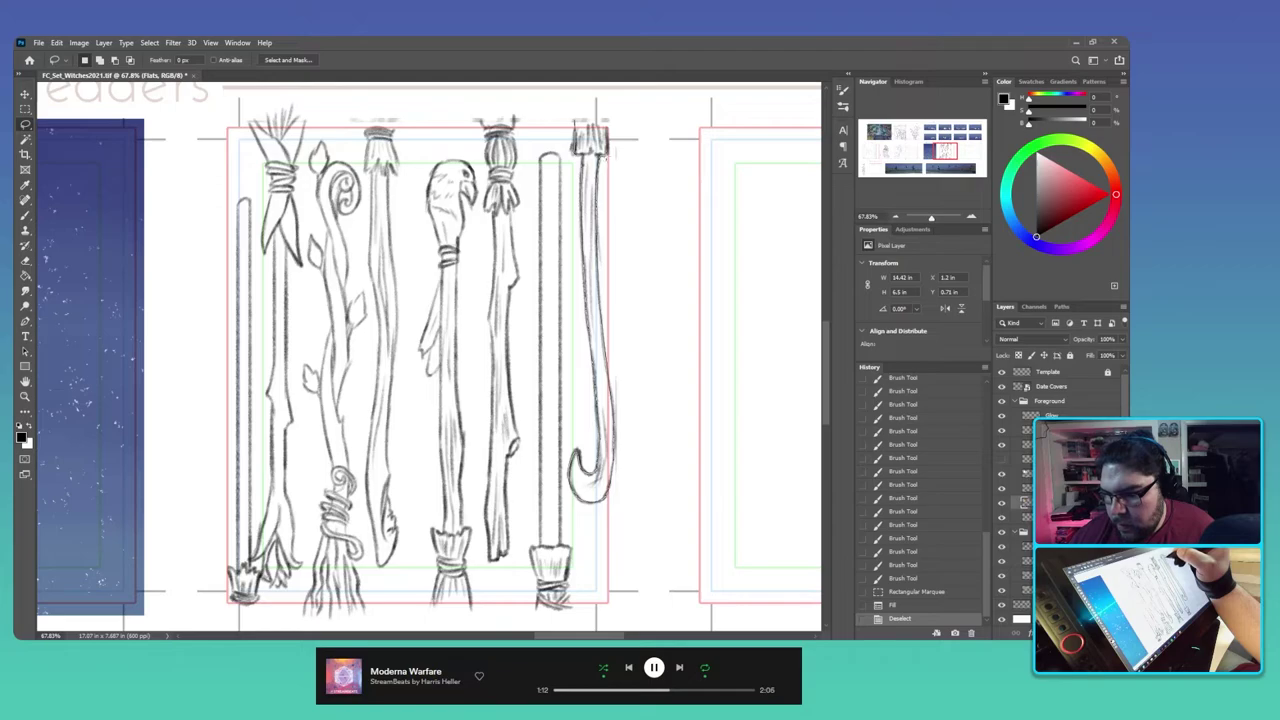
left_click_drag(606, 150, 594, 118)
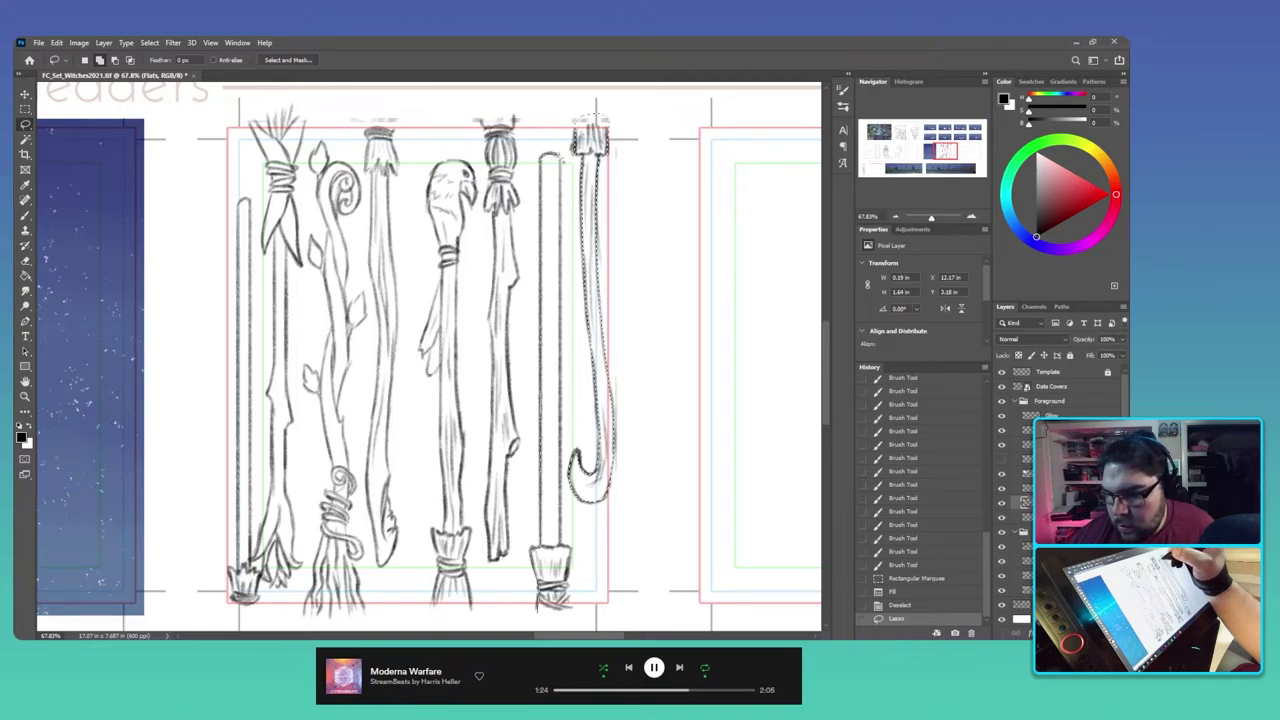
mouse_move(562, 160)
left_mouse_down()
mouse_move(559, 522)
mouse_move(572, 612)
mouse_move(538, 614)
left_mouse_up()
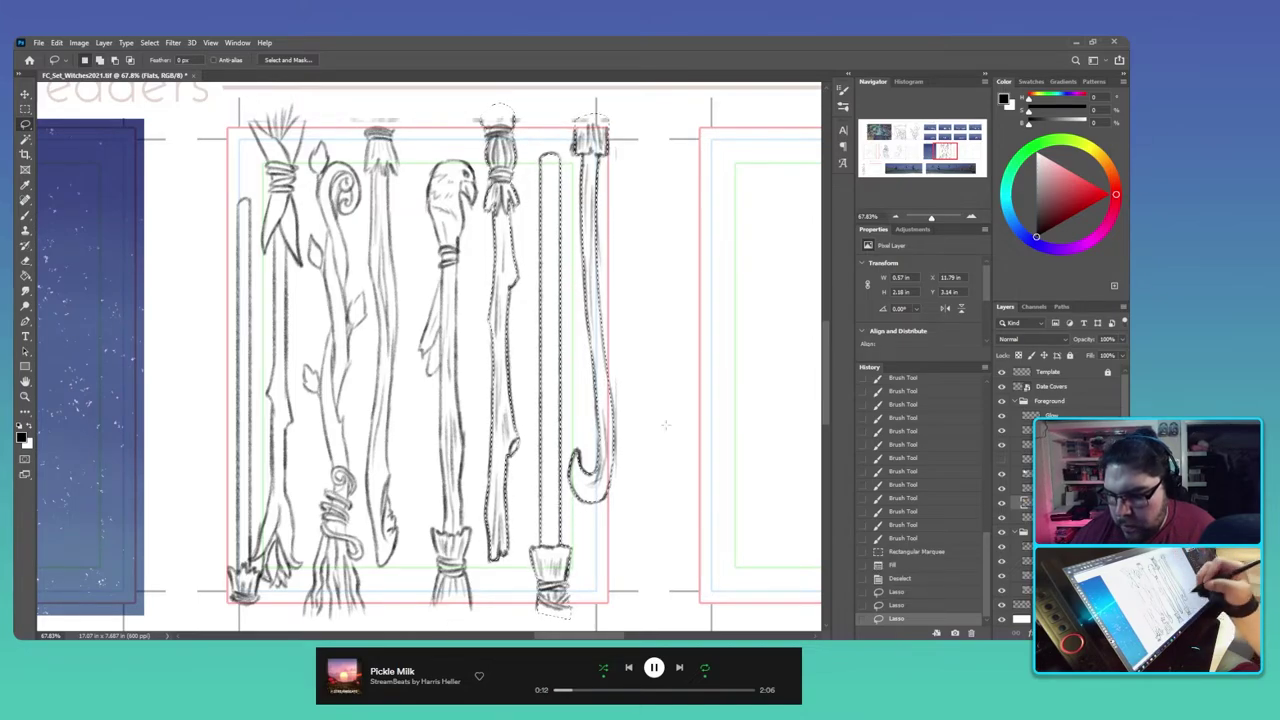
left_click_drag(1036, 214, 1036, 194)
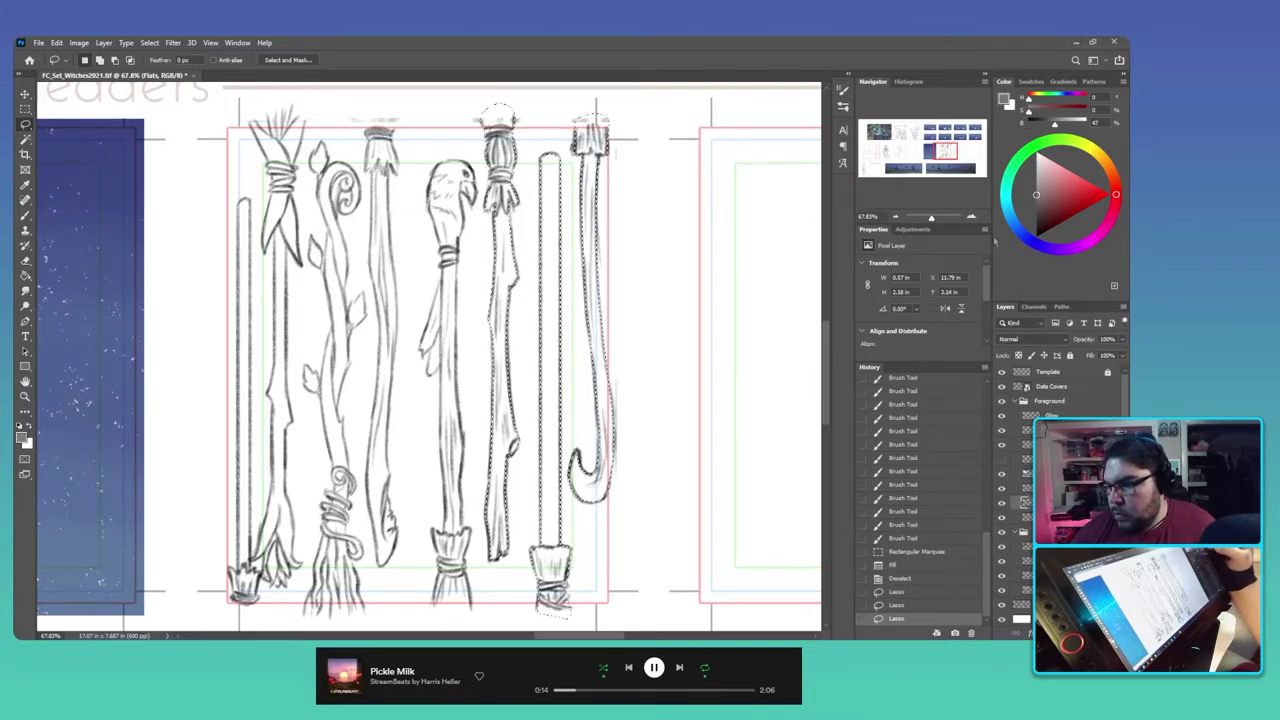
key("g")
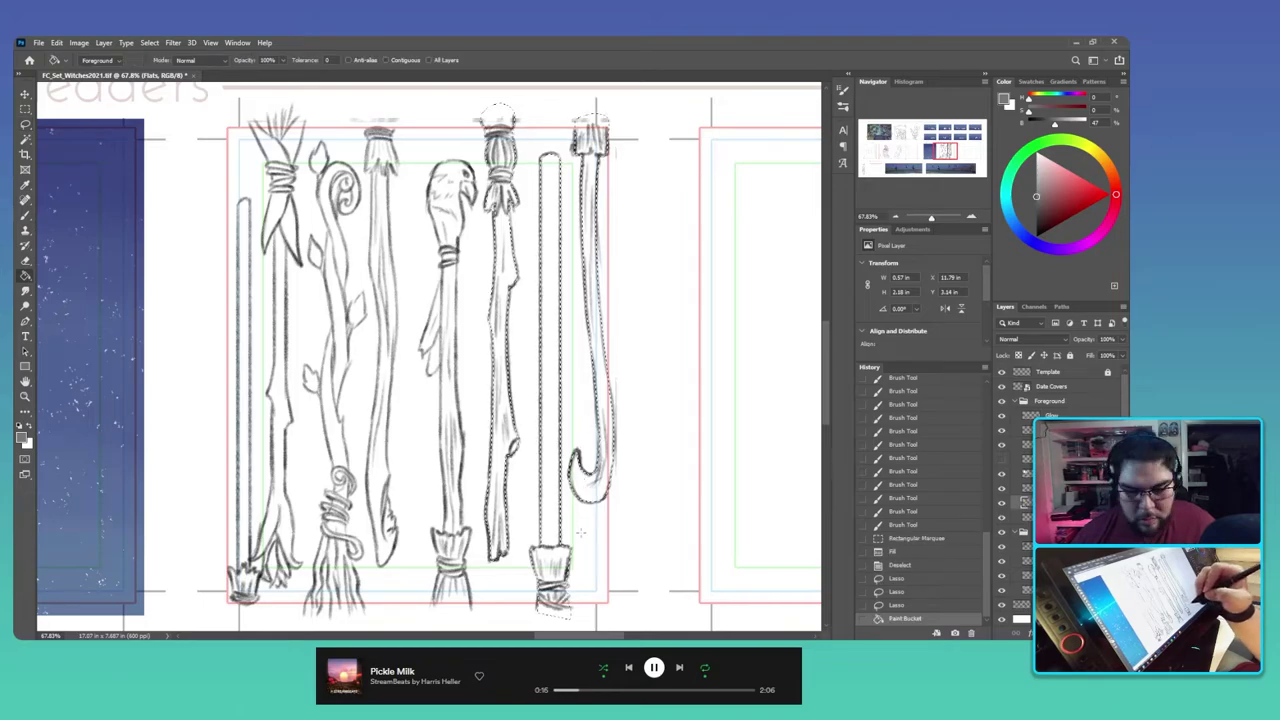
left_click(584, 477)
key("ctrl+d")
Step: Lasso the bird-headed fifth broom and the wavy fourth broom, fill both with the same grey, and clear the selection
key("l")
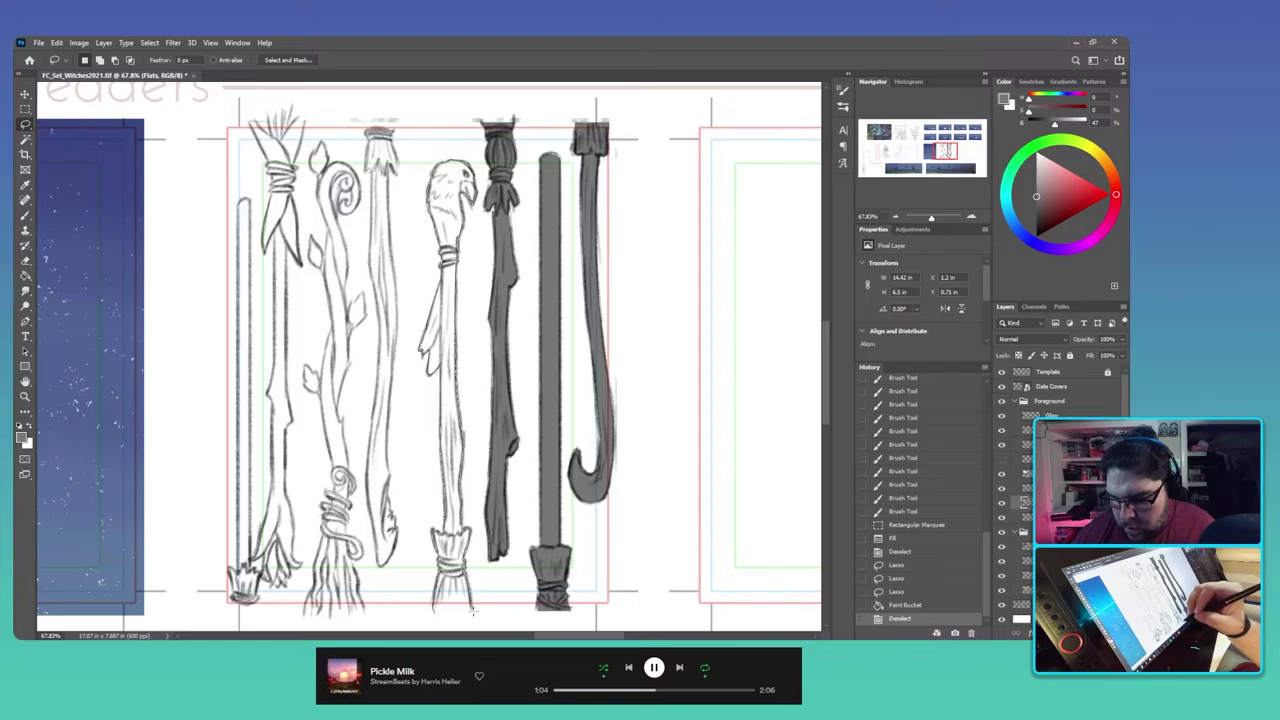
left_click_drag(473, 612, 466, 618)
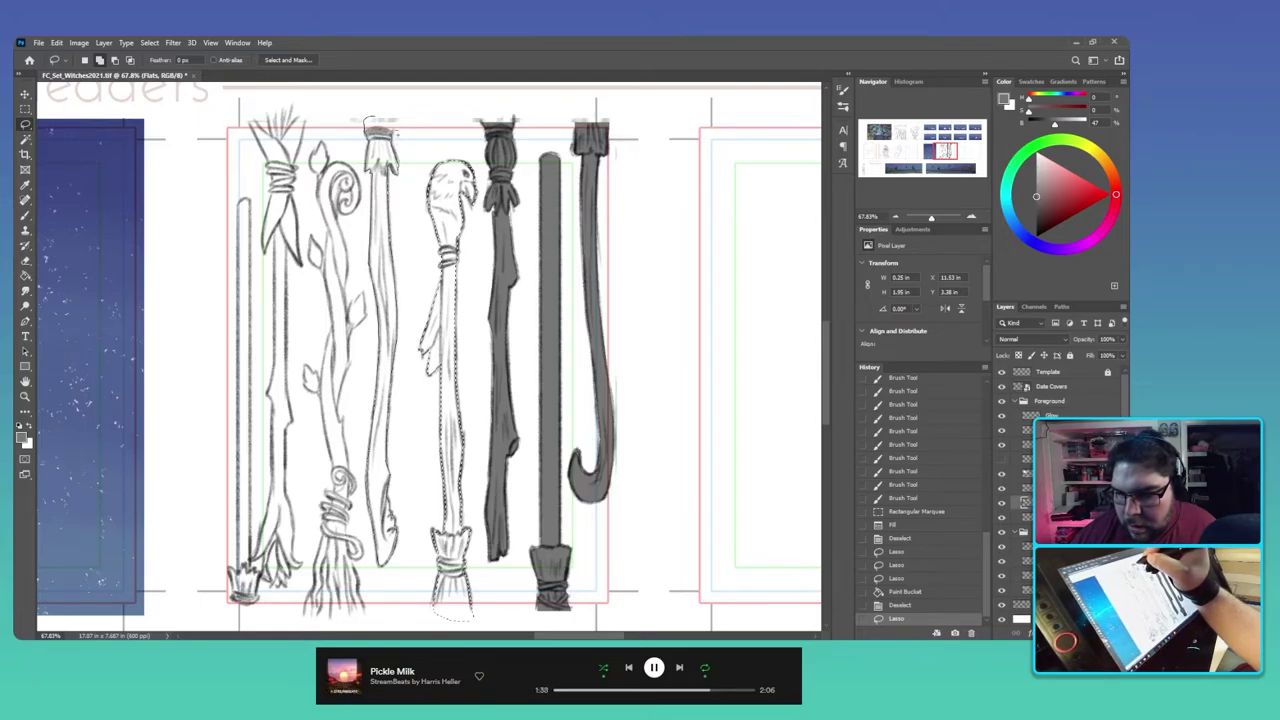
left_click_drag(397, 133, 378, 114)
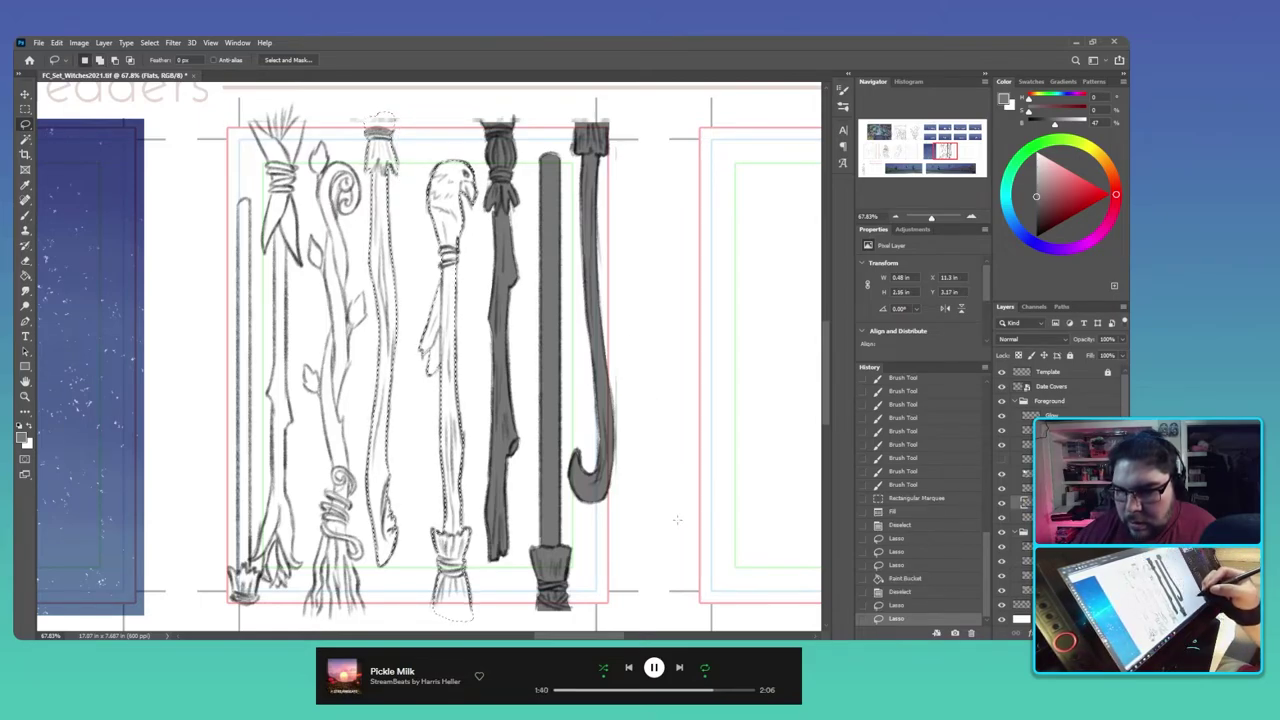
key("g")
left_click(482, 550)
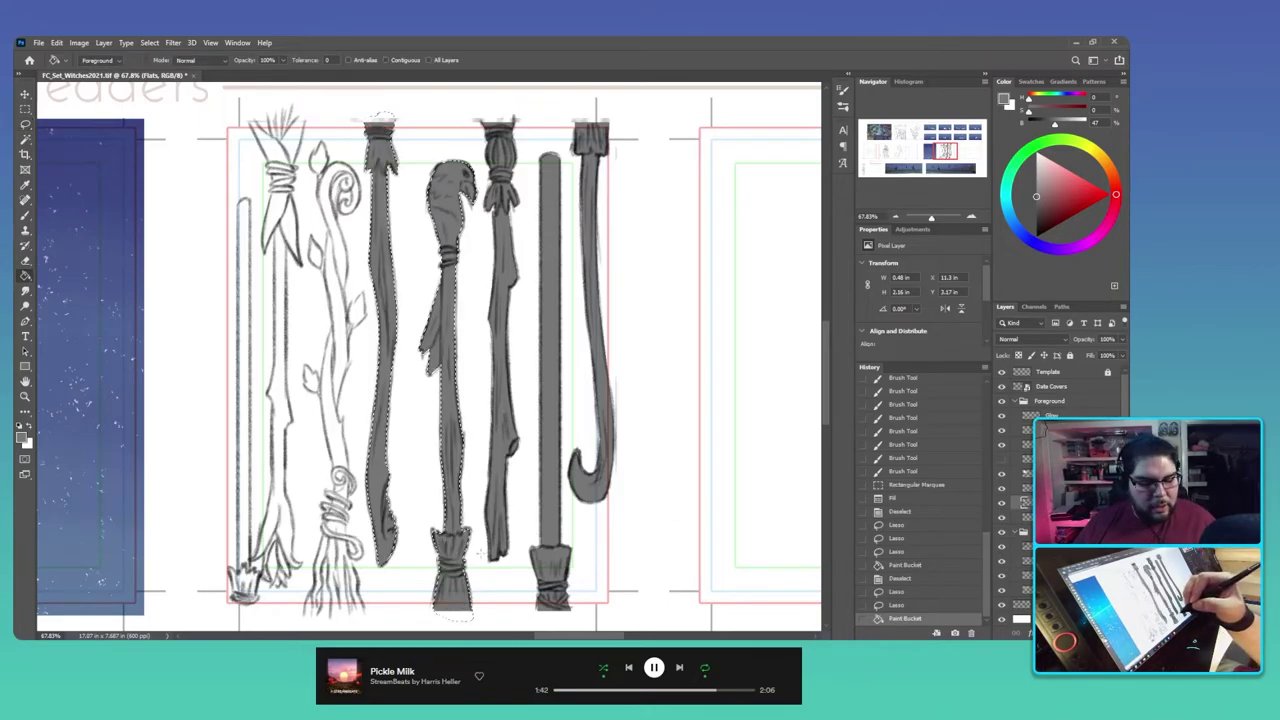
key("ctrl+d")
Step: Lasso the vine-wrapped third broom with its leaves, subtract the gap inside its curl, fill it with the grey, and deselect
key("l")
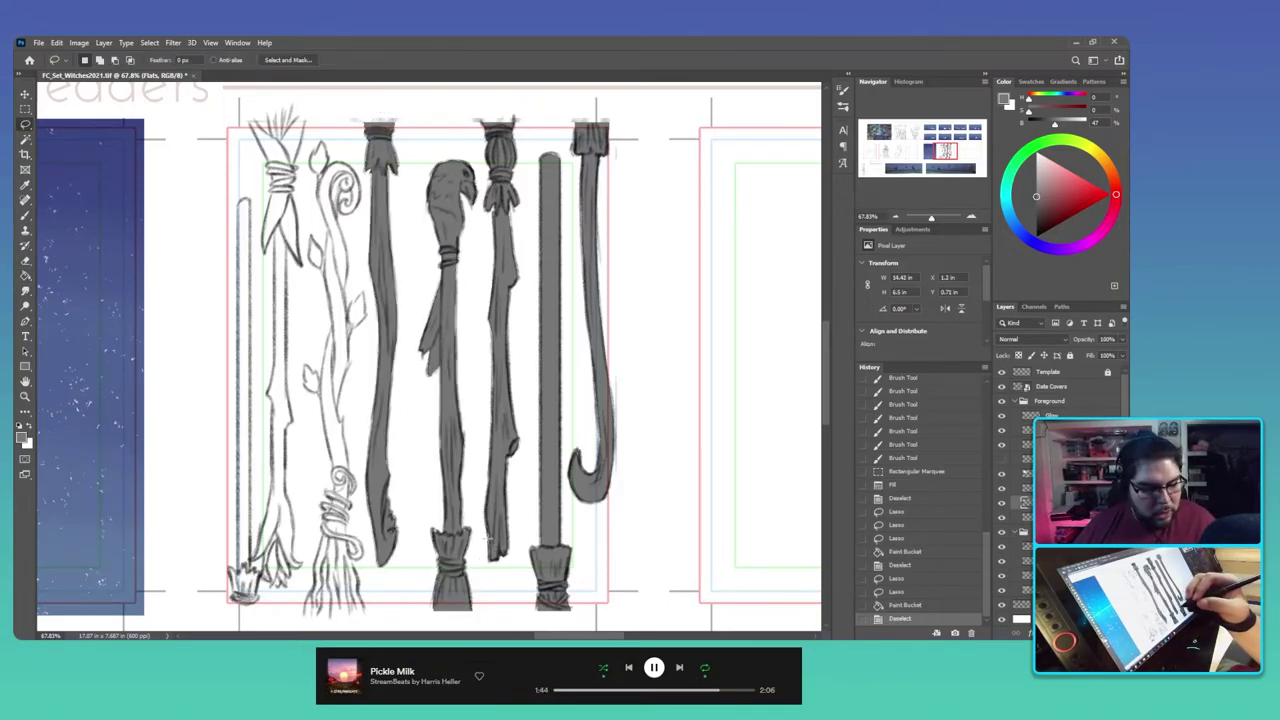
left_click_drag(438, 319, 464, 322)
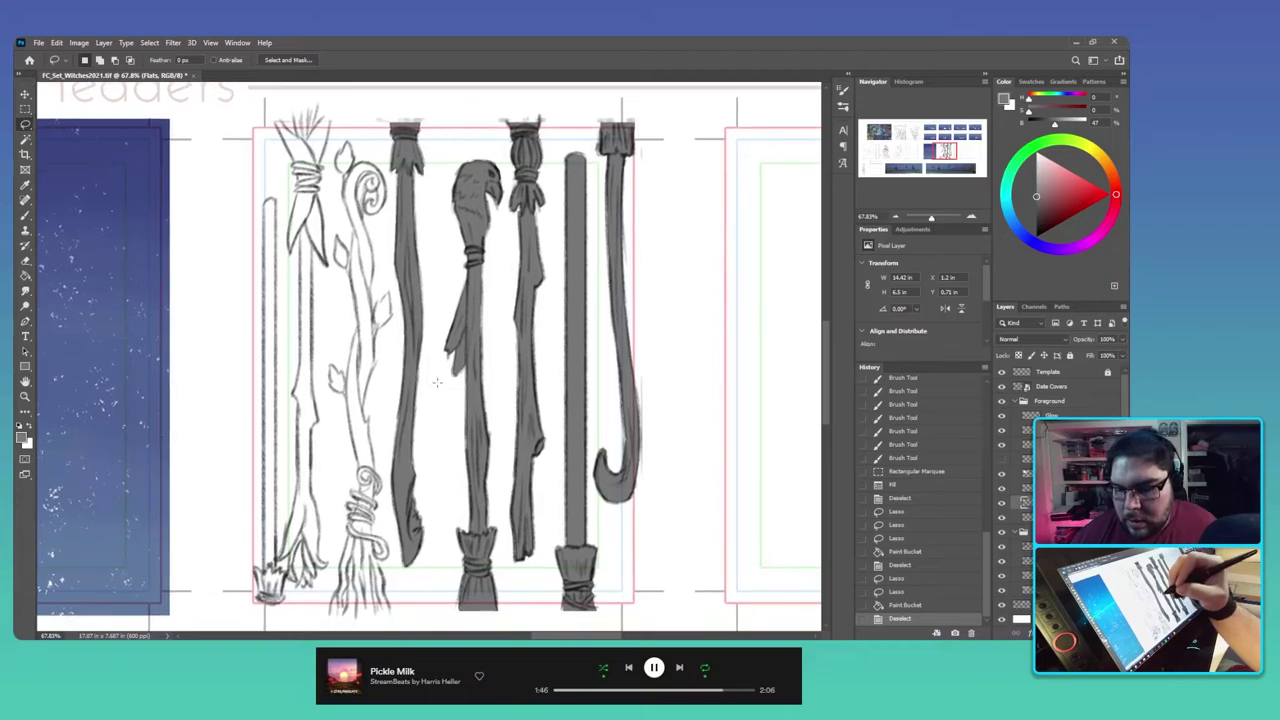
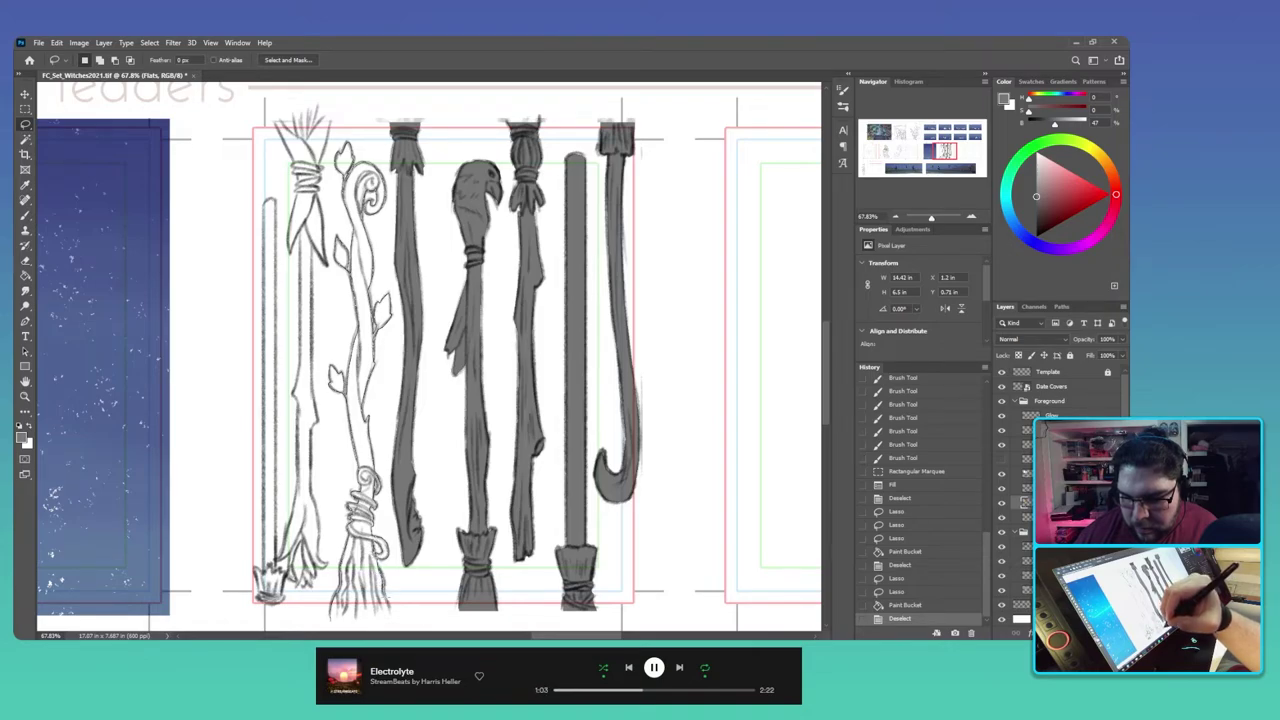
mouse_move(390, 617)
left_mouse_down()
mouse_move(345, 150)
mouse_move(392, 612)
left_mouse_up()
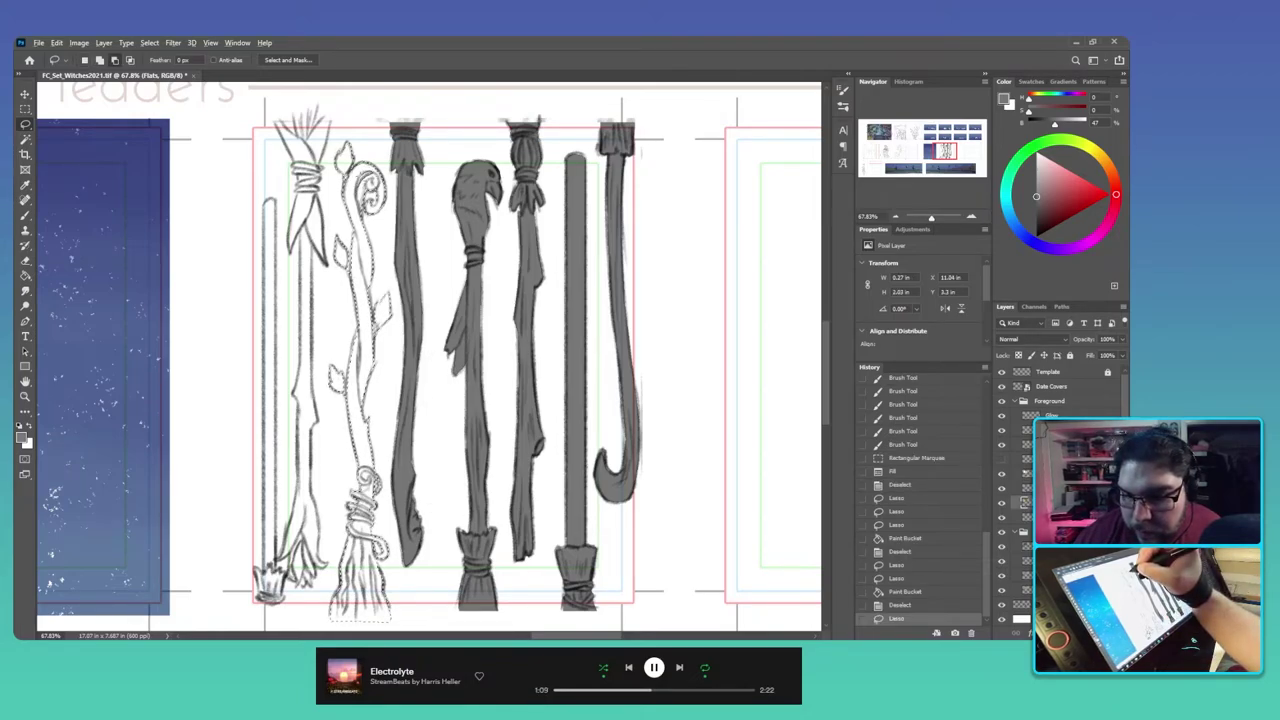
left_click_drag(356, 187, 372, 184)
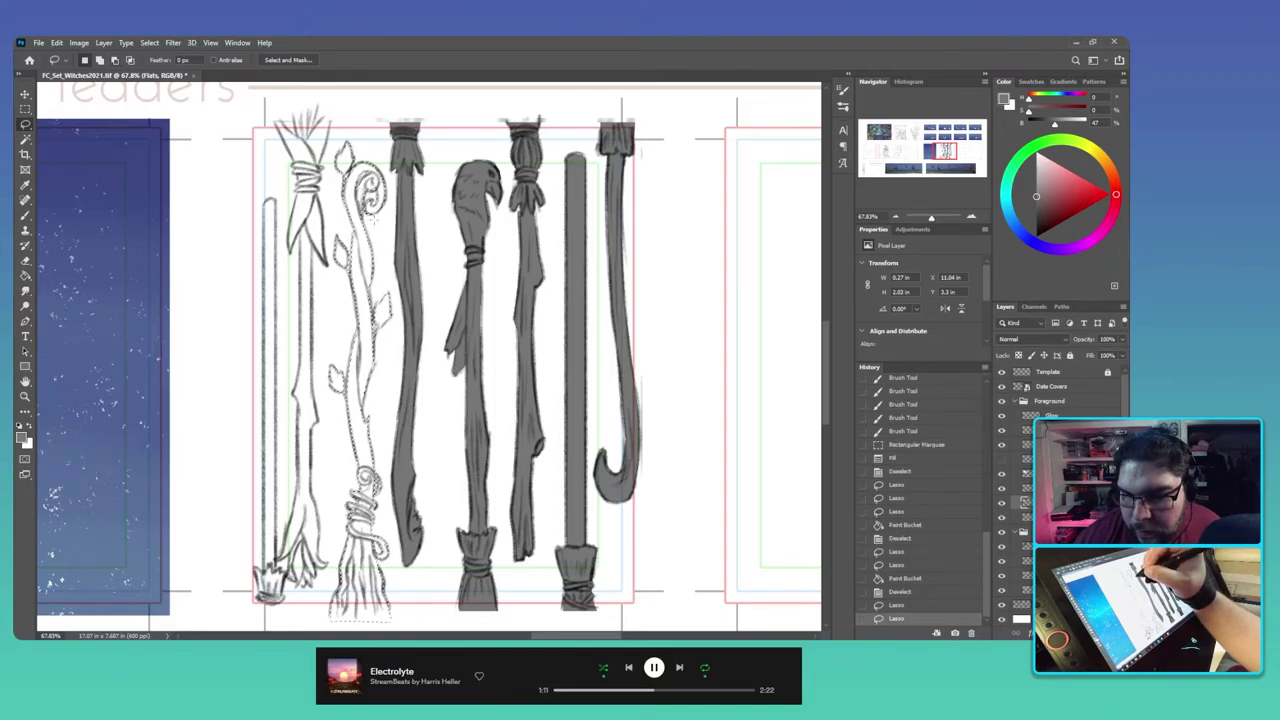
key("g")
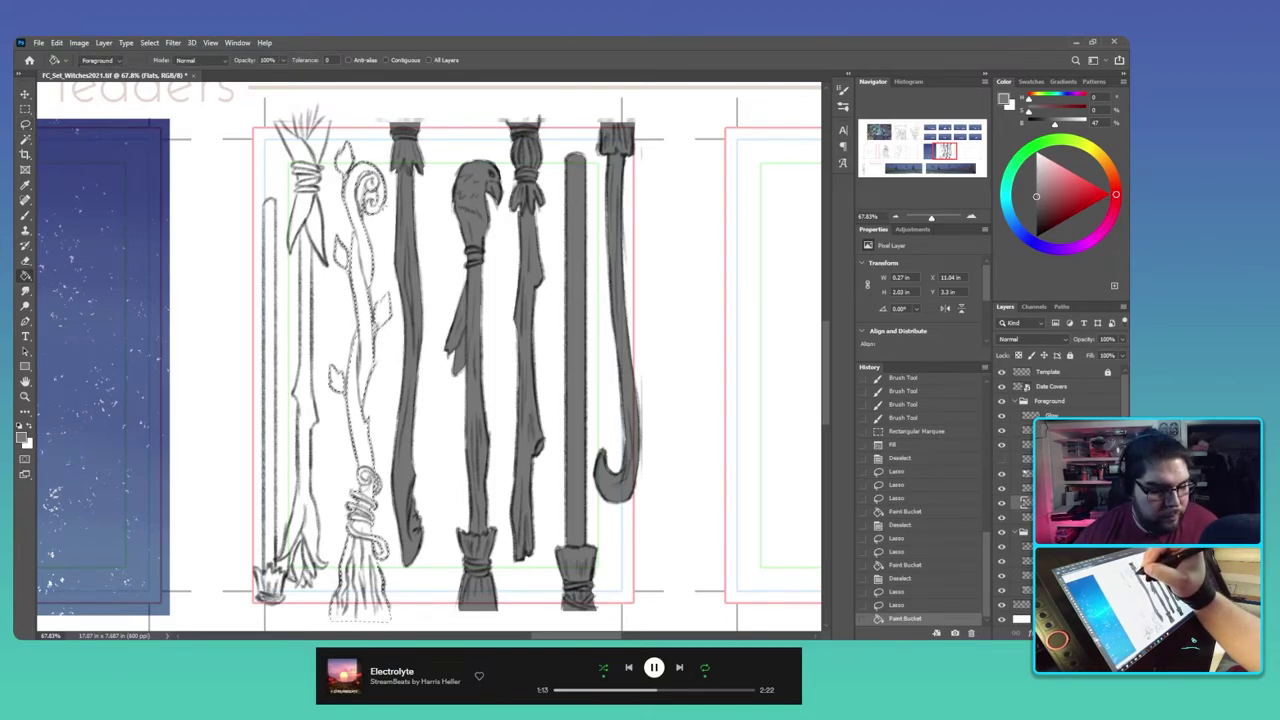
left_click(372, 316)
key("ctrl+d")
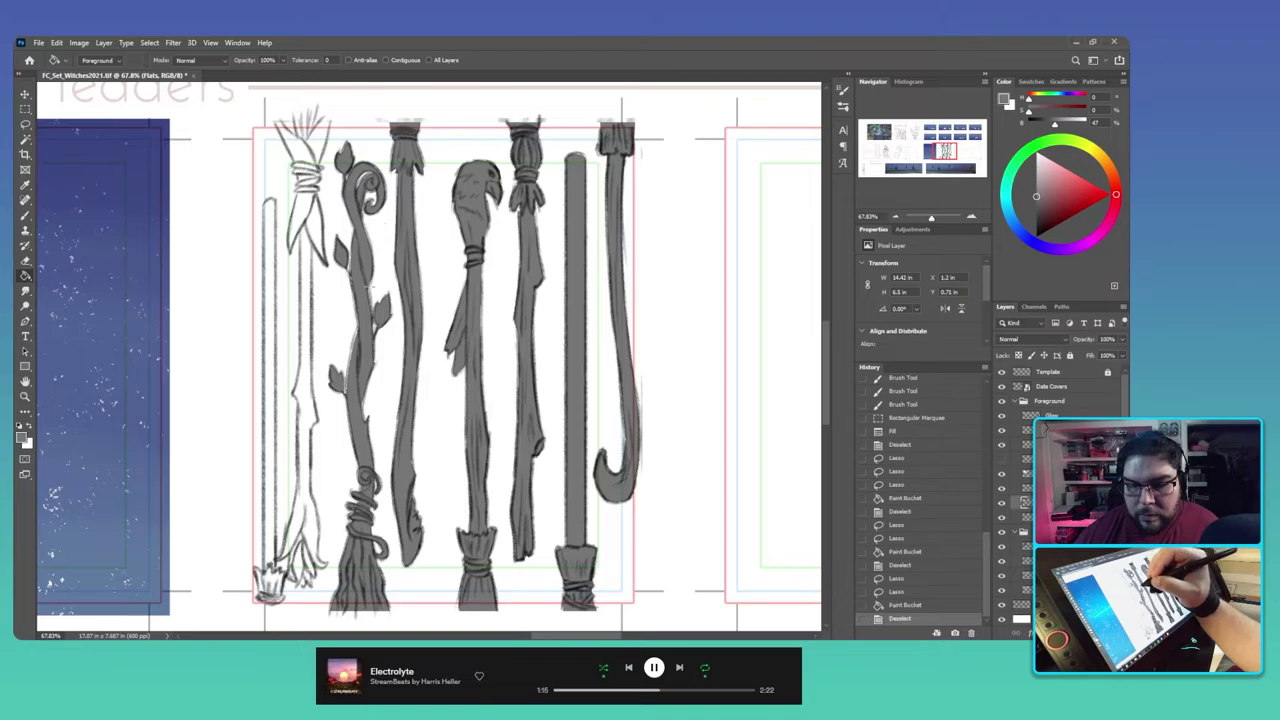
Step: Lasso the second broom from its flared bristles to its ragged lower end, fill it with the grey, and deselect
key("l")
left_click_drag(413, 355, 452, 355)
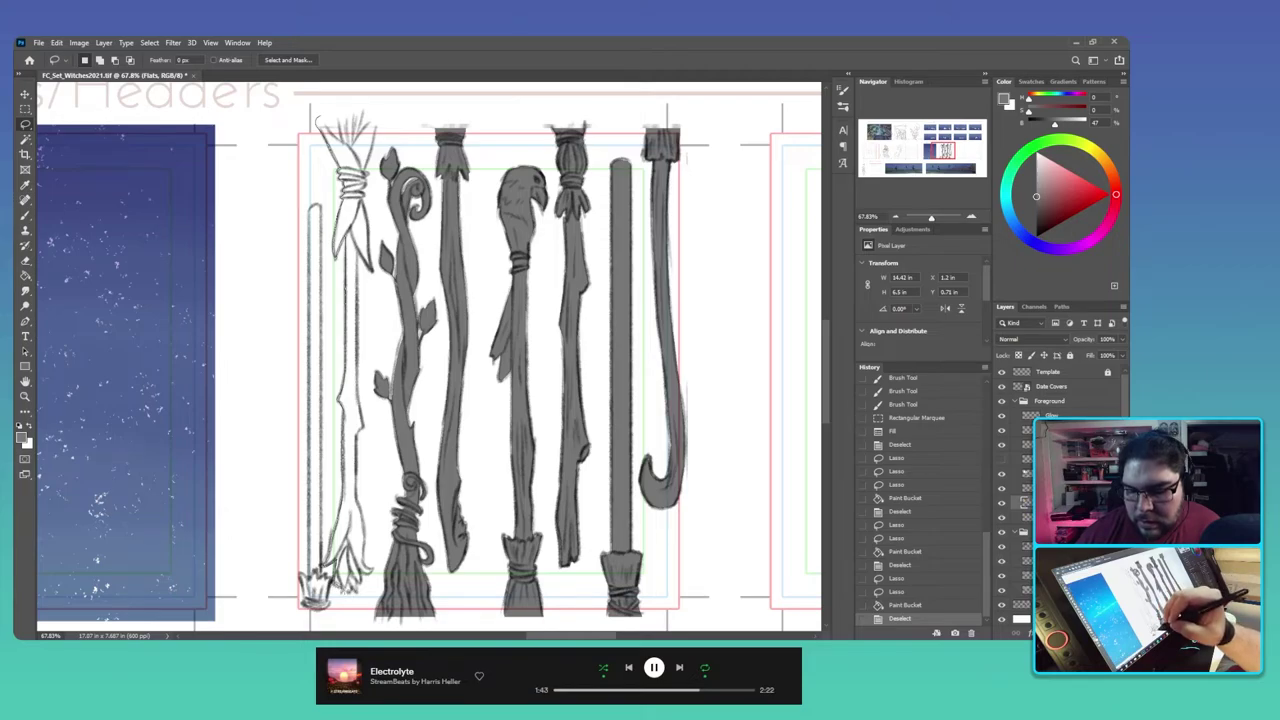
left_click_drag(330, 590, 345, 585)
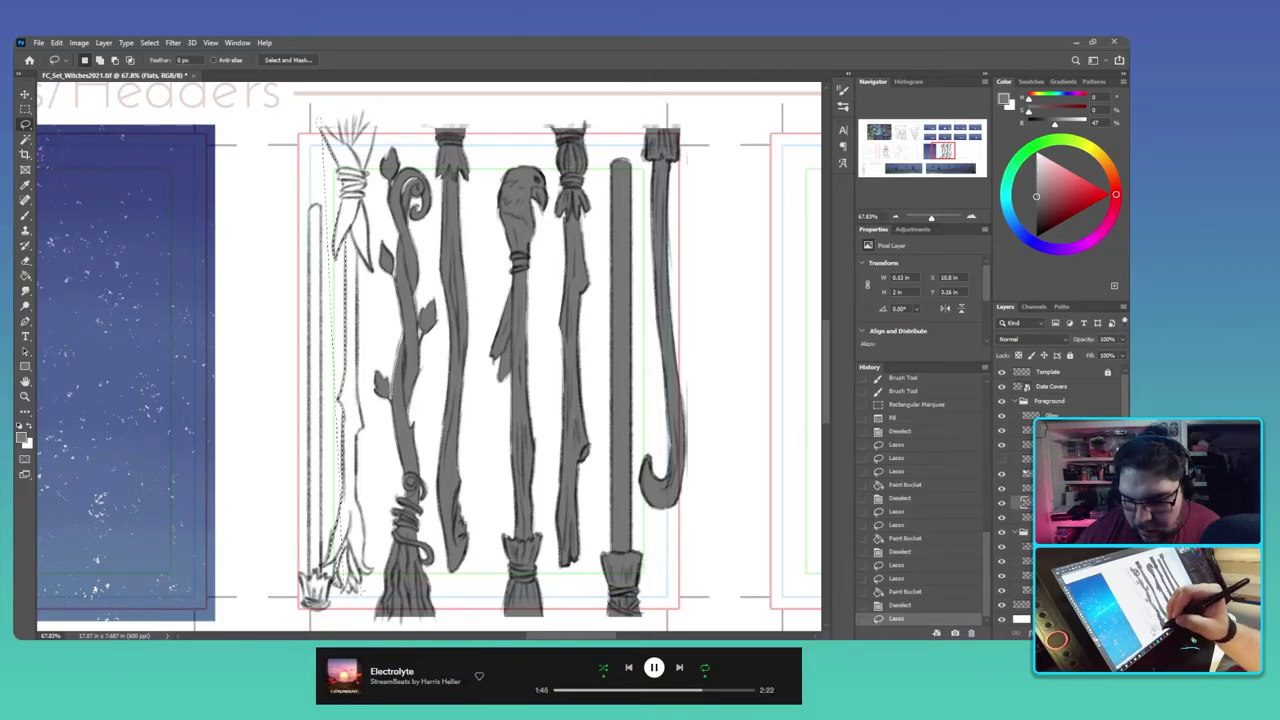
key("ctrl+d")
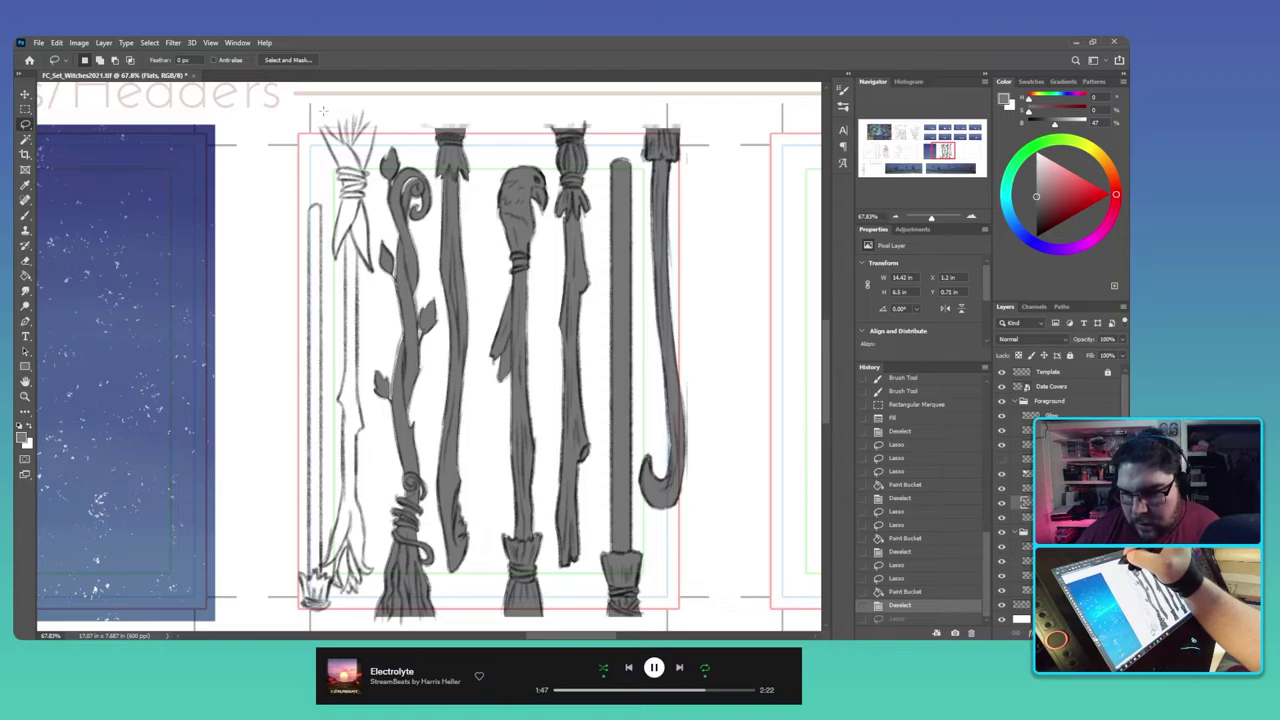
mouse_move(316, 119)
left_mouse_down()
mouse_move(342, 185)
mouse_move(334, 256)
mouse_move(343, 241)
mouse_move(342, 492)
mouse_move(322, 566)
mouse_move(335, 560)
mouse_move(348, 594)
mouse_move(374, 570)
mouse_move(356, 496)
mouse_move(372, 146)
mouse_move(320, 115)
left_mouse_up()
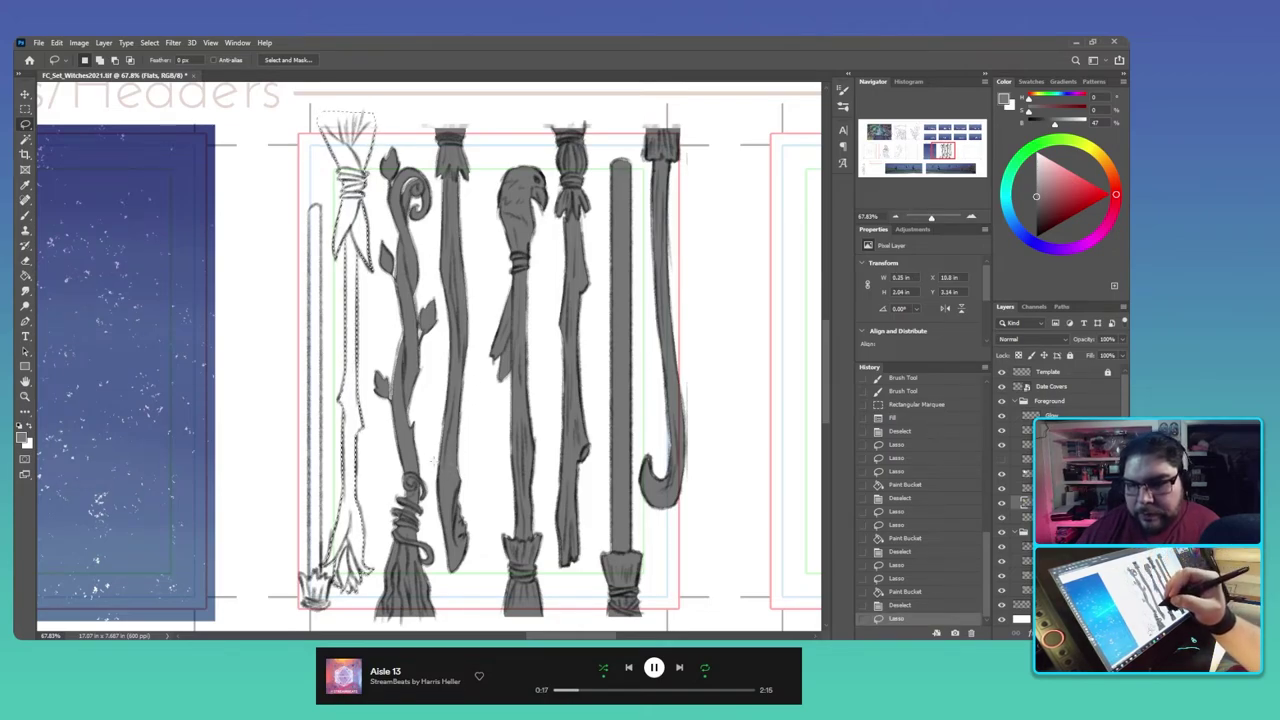
key("g")
left_click(352, 380)
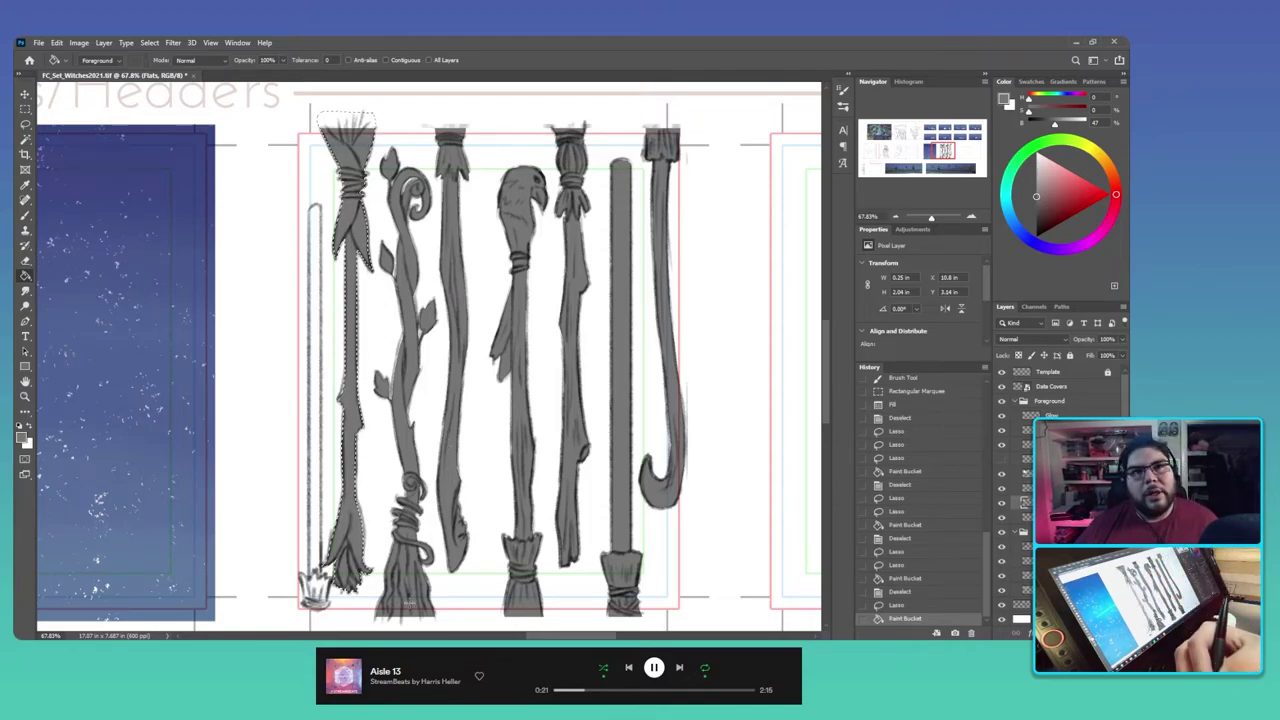
key("ctrl+d")
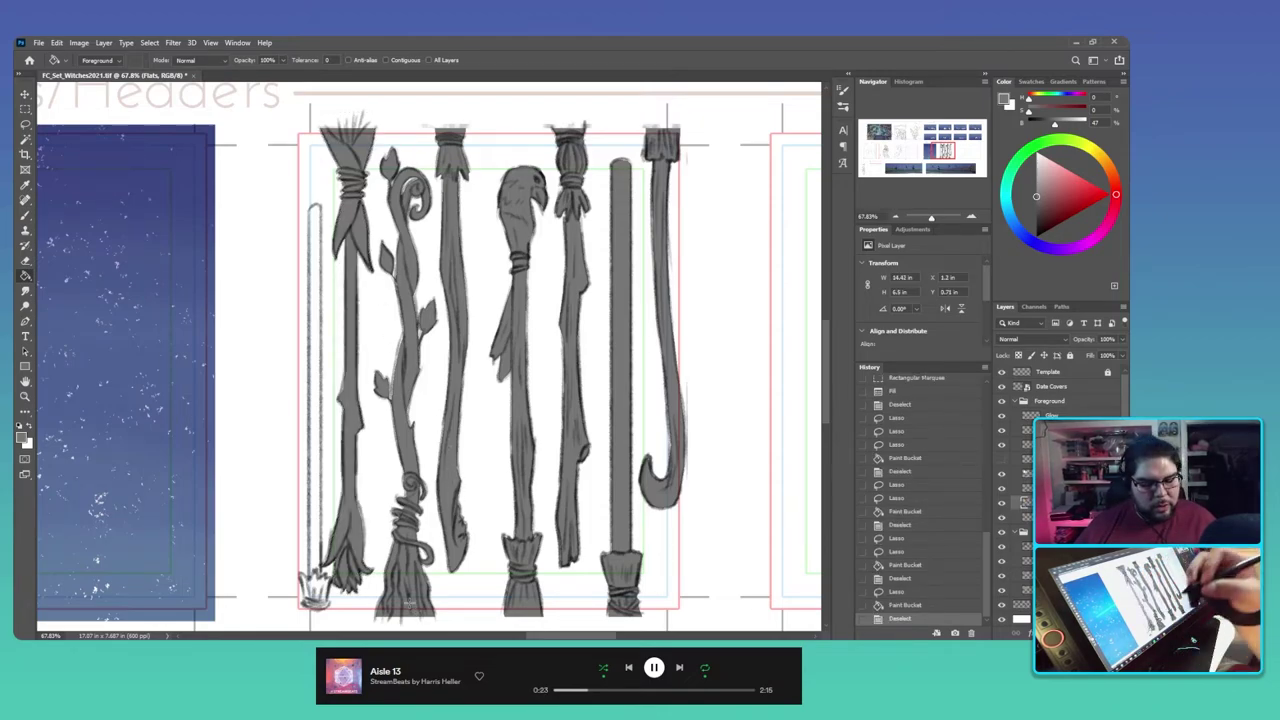
Step: Lasso the first broom's straight handle and bristle collar, fill it with the grey, deselect, and save the file
key("l")
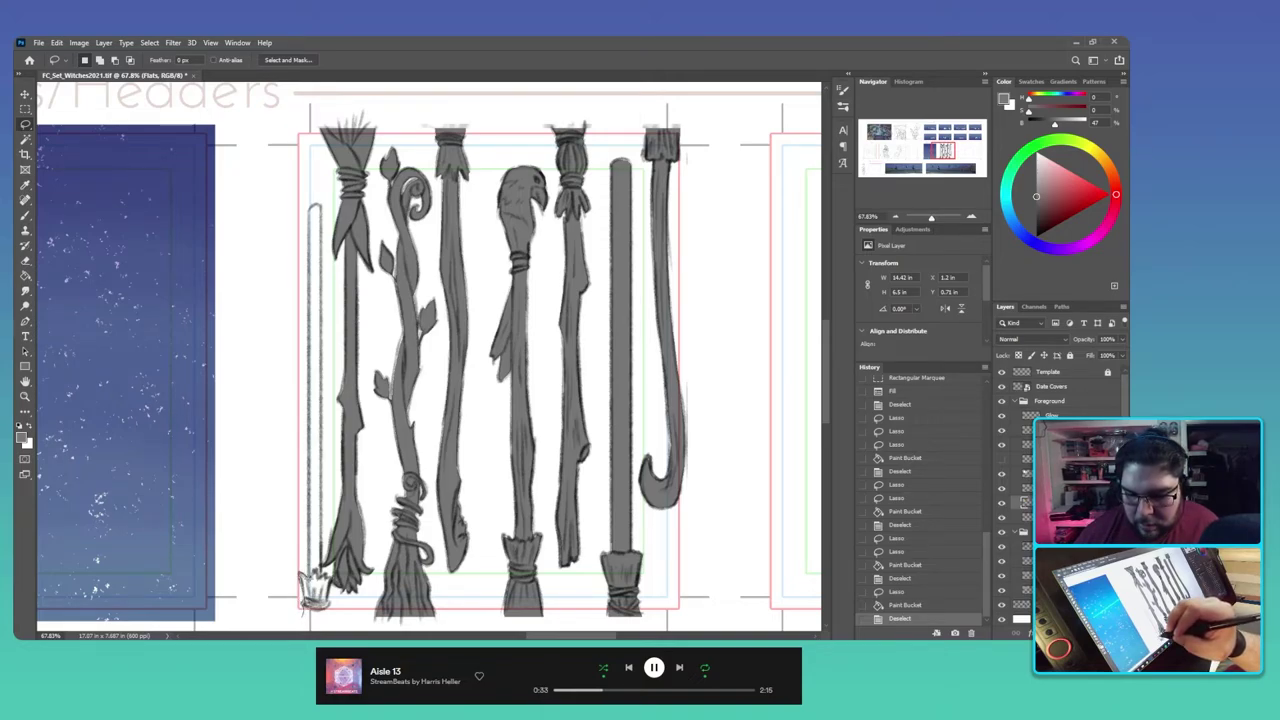
mouse_move(303, 576)
left_mouse_down()
mouse_move(310, 208)
mouse_move(330, 584)
mouse_move(330, 612)
mouse_move(312, 610)
left_mouse_up()
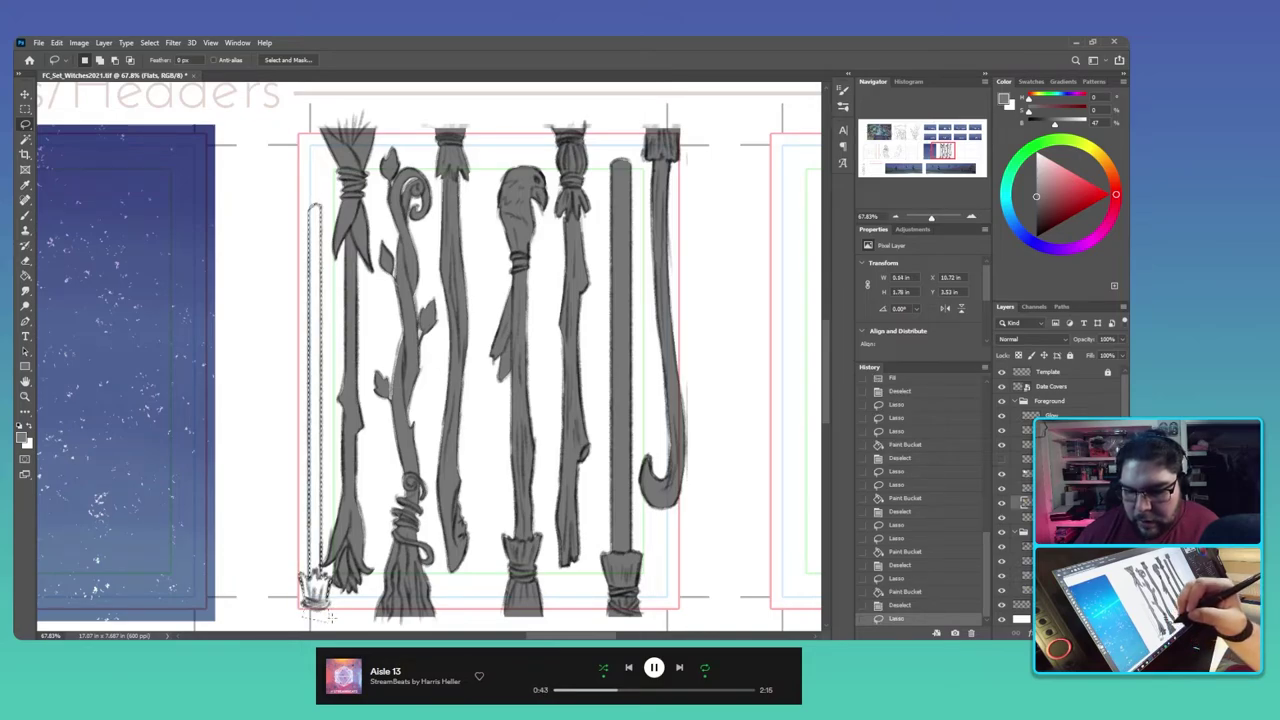
key("g")
key("g")
left_click(318, 545)
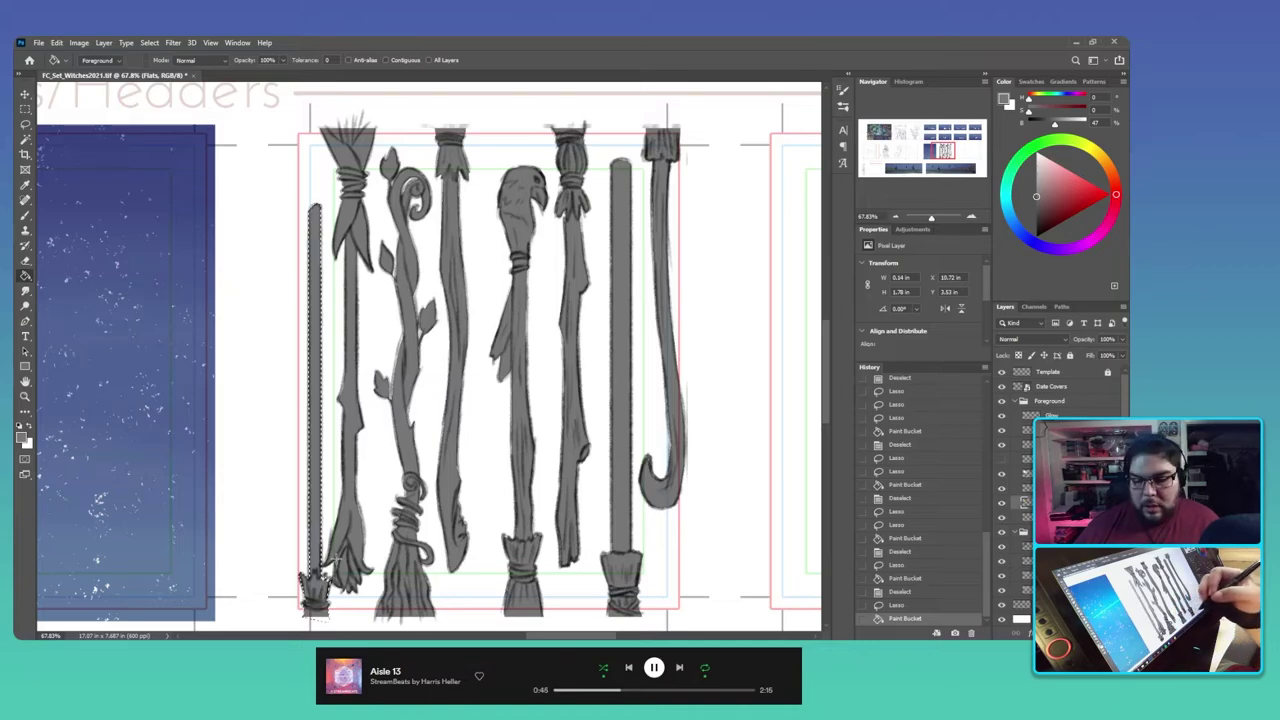
key("ctrl+d")
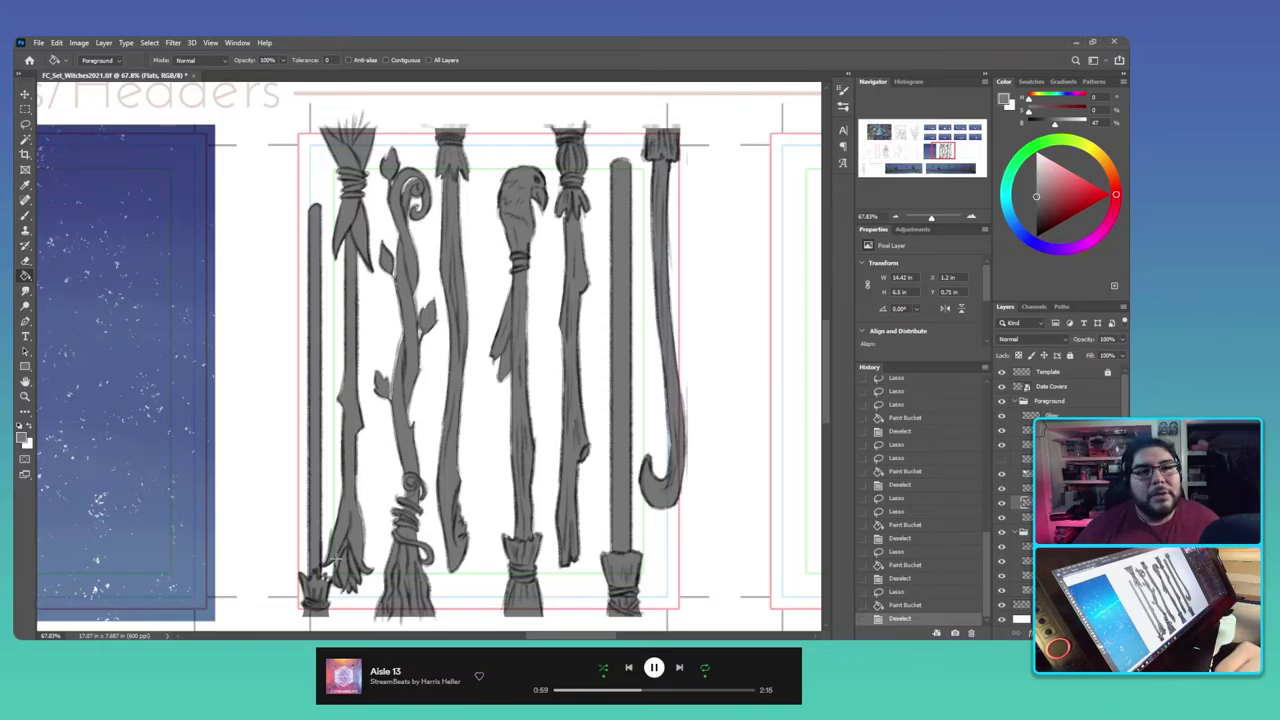
key("ctrl+s")
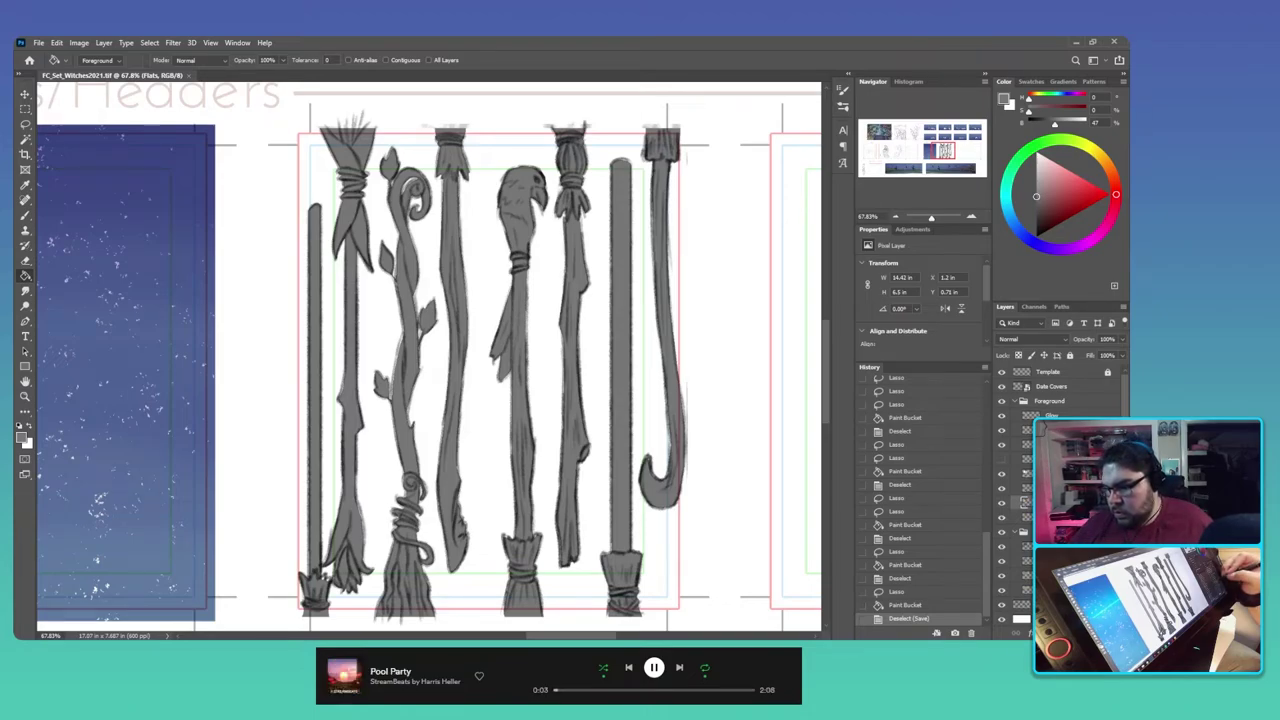
Step: Select all the grey broom flats by colour and fill them on the Color layer with brown at hue 22, saturation 29%, brightness 63%
key("w")
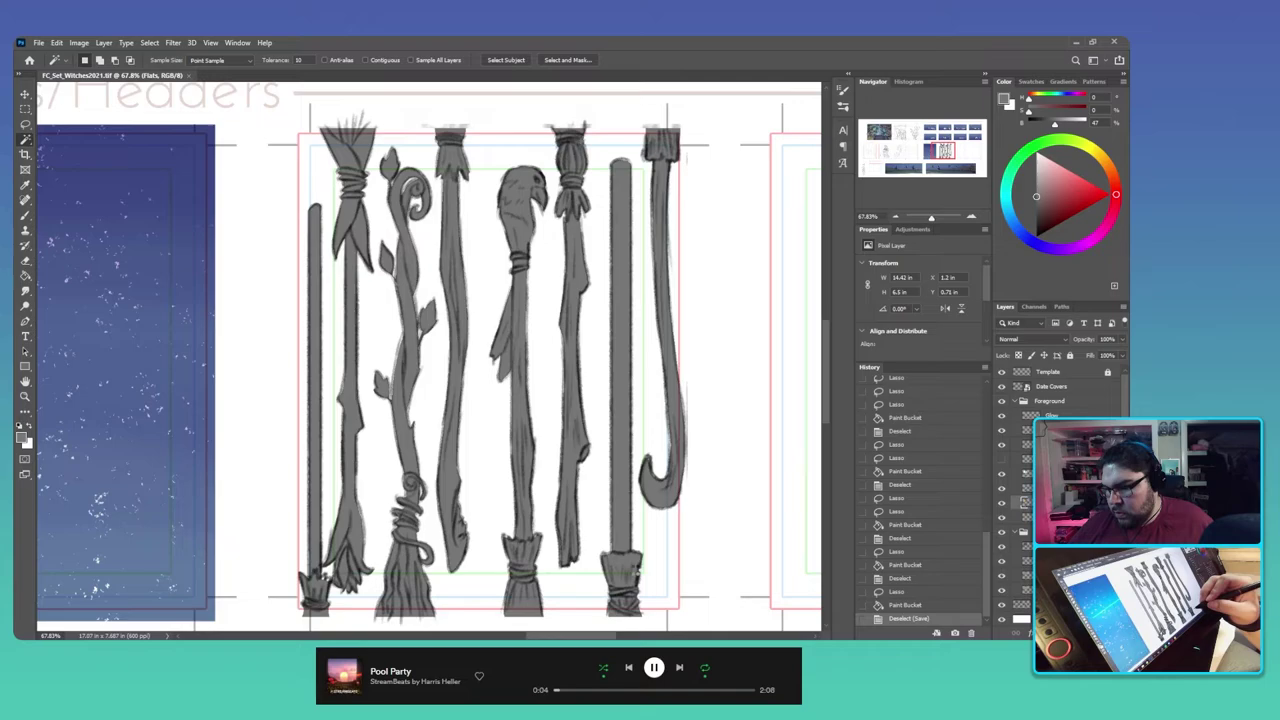
left_click(636, 570)
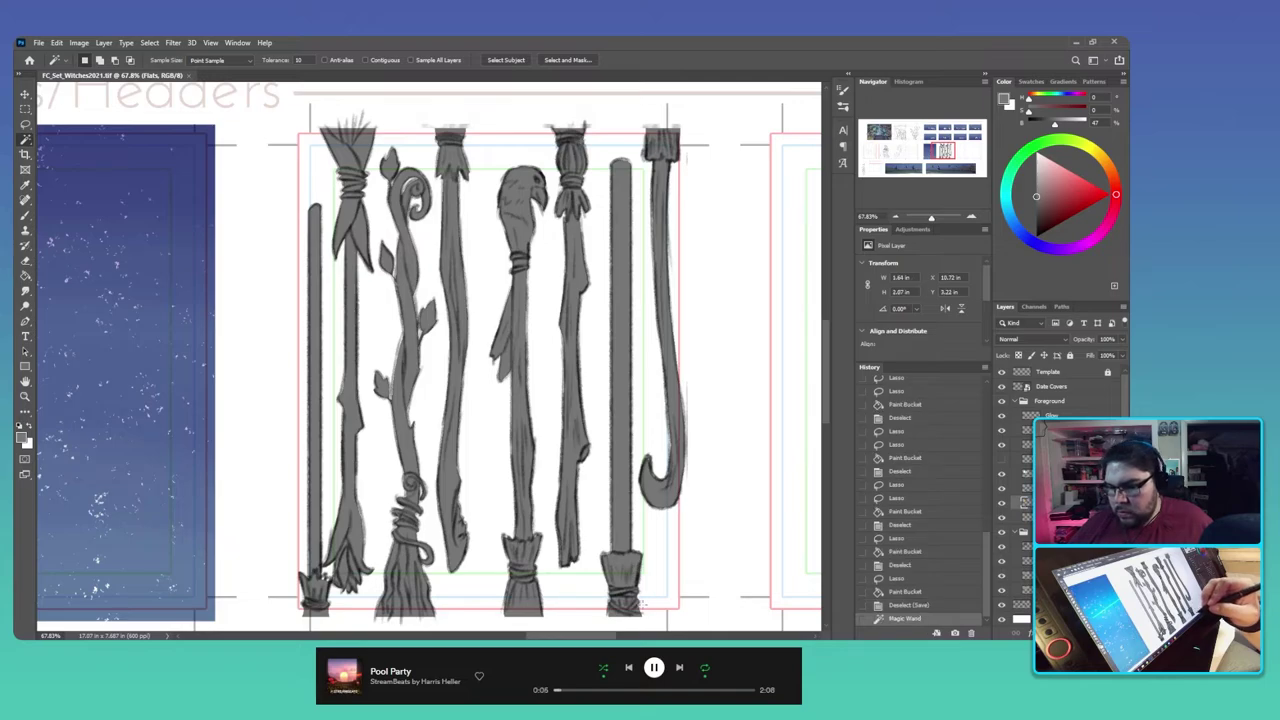
left_click(1050, 488)
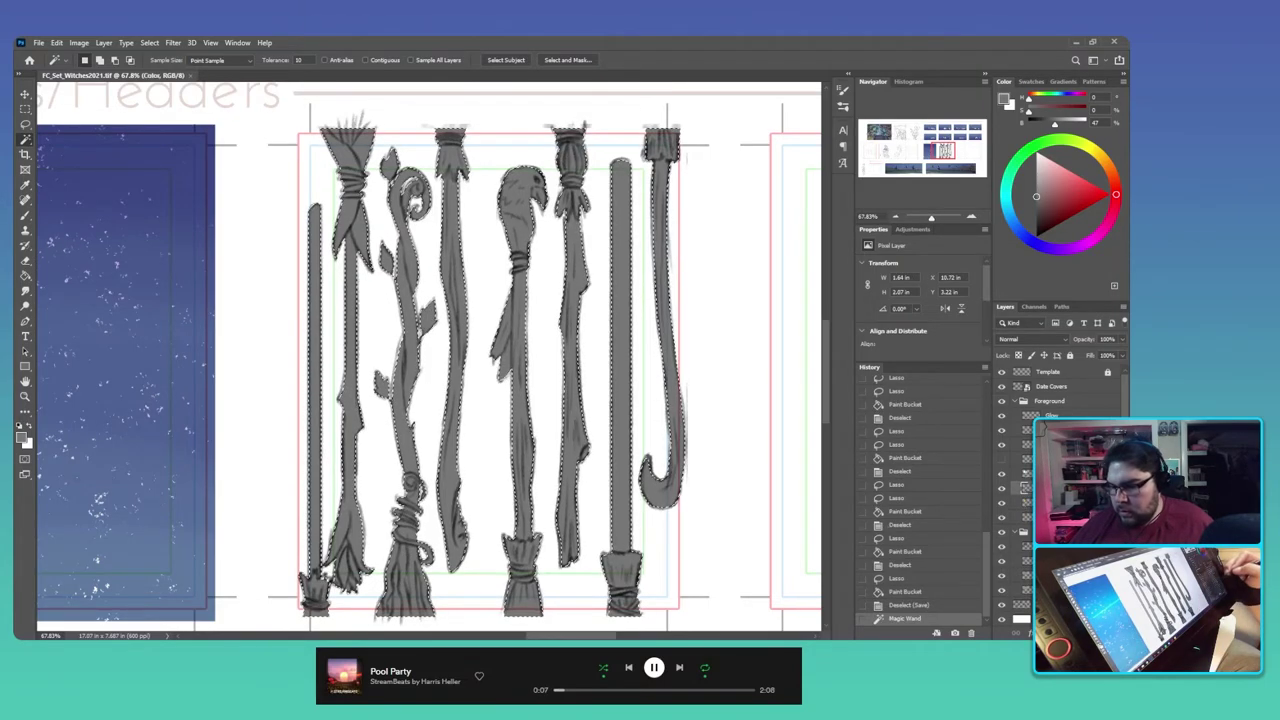
left_click(1105, 158)
left_click_drag(1036, 196, 1109, 166)
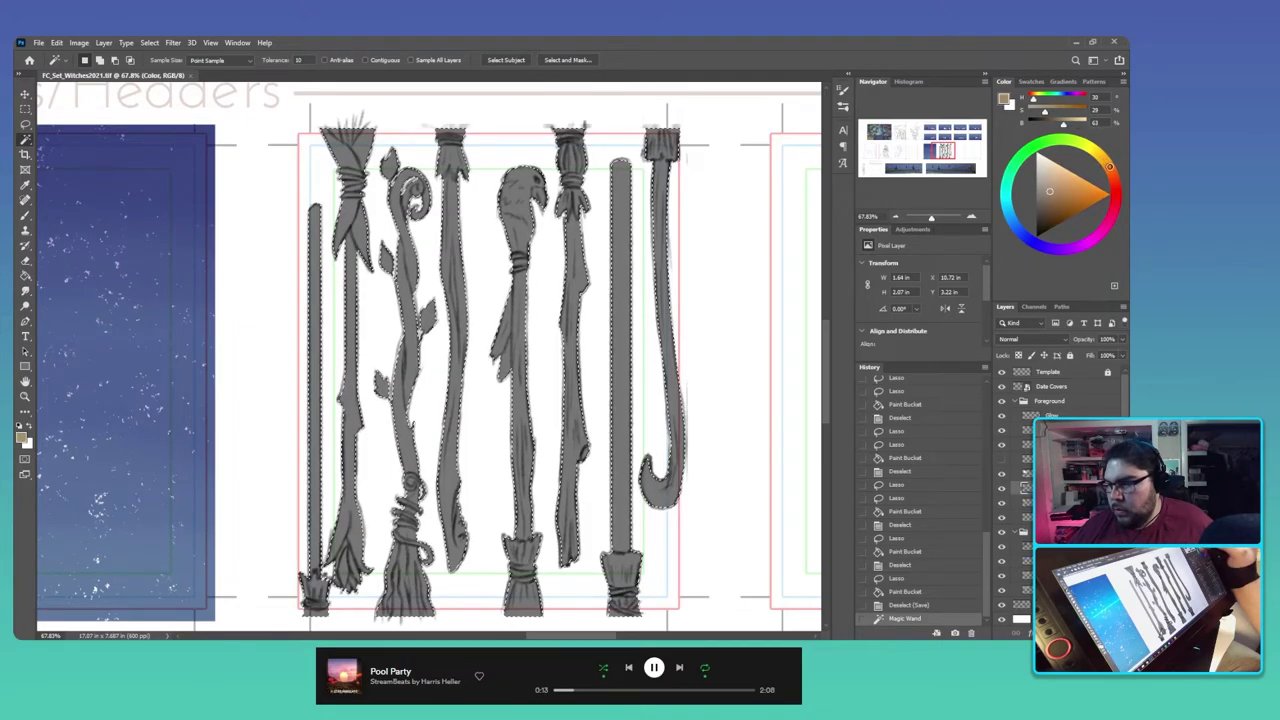
key("g")
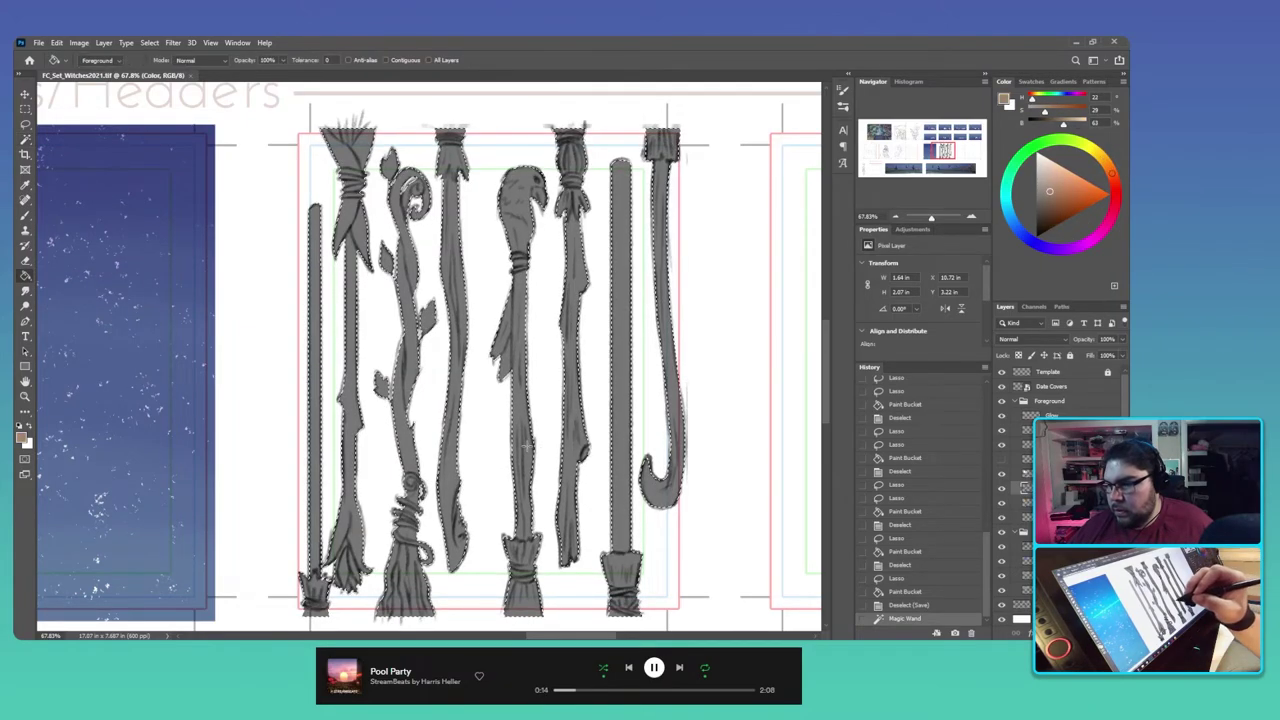
left_click(614, 571)
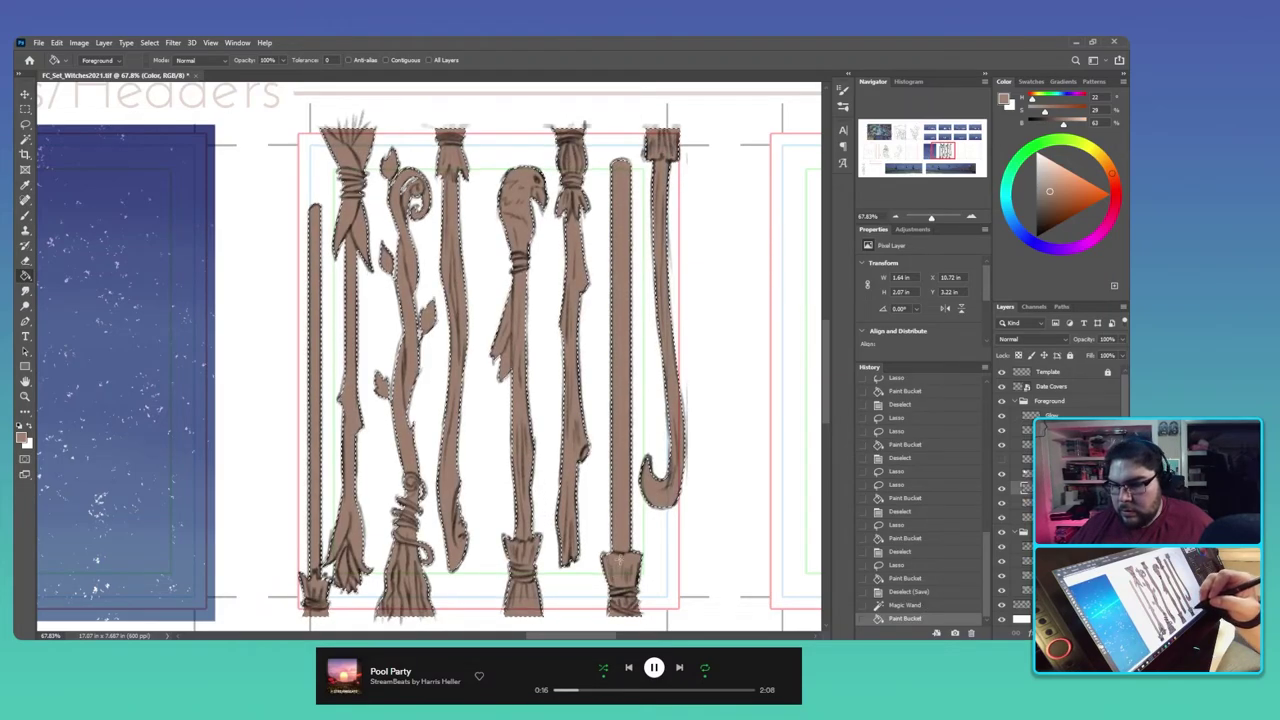
Step: Refill all the selected broom flats with a muted brown at hue 17, saturation 23%, brightness 59%, and deselect
left_click_drag(1111, 175, 1114, 179)
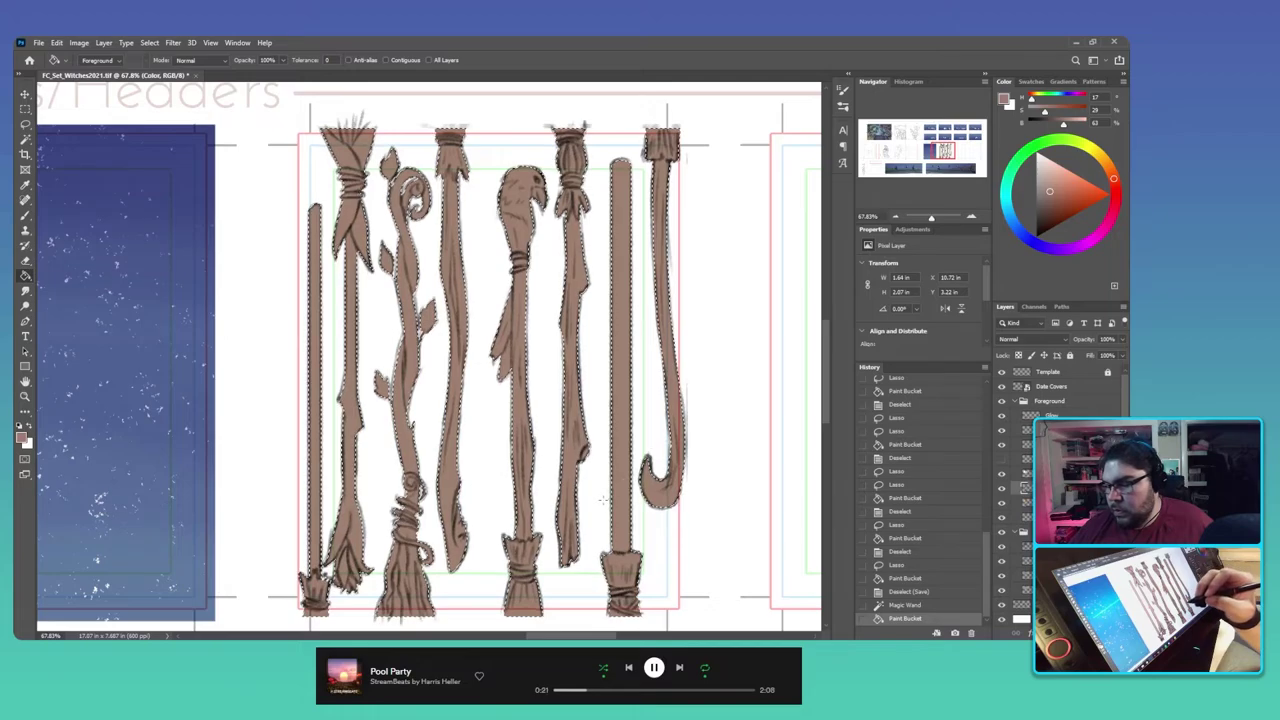
left_click_drag(1049, 190, 1051, 181)
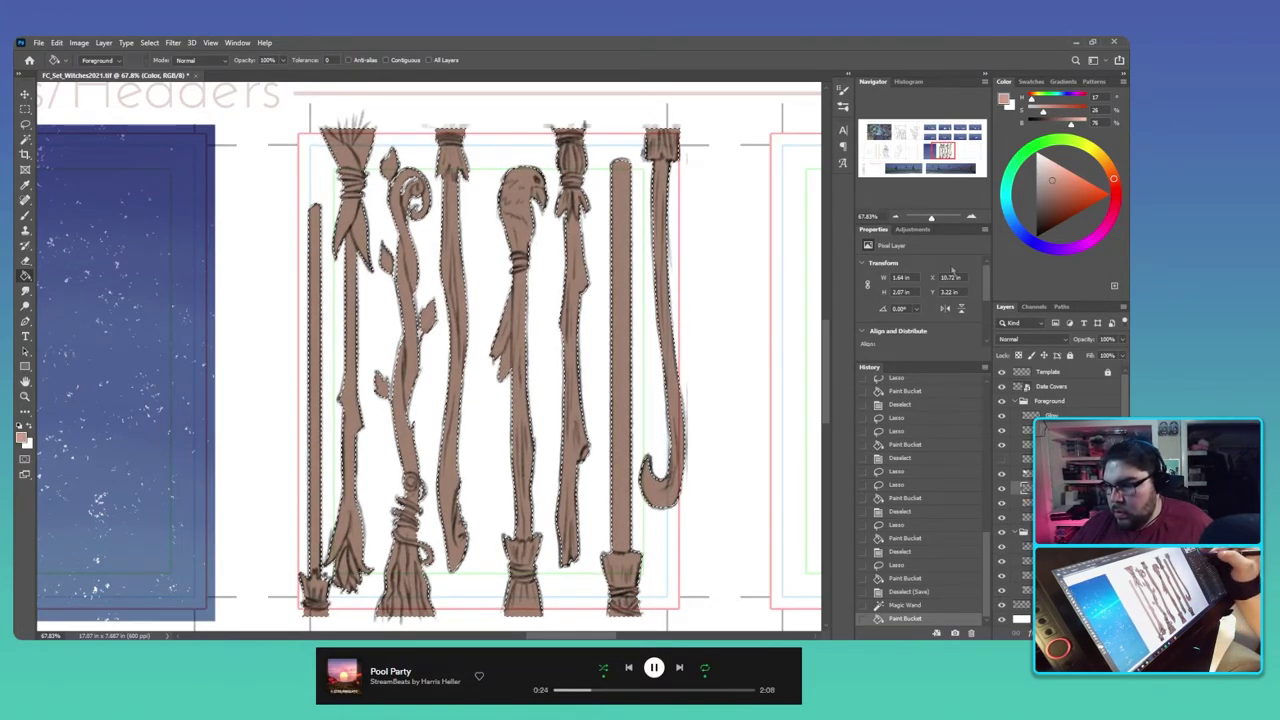
left_click(620, 450)
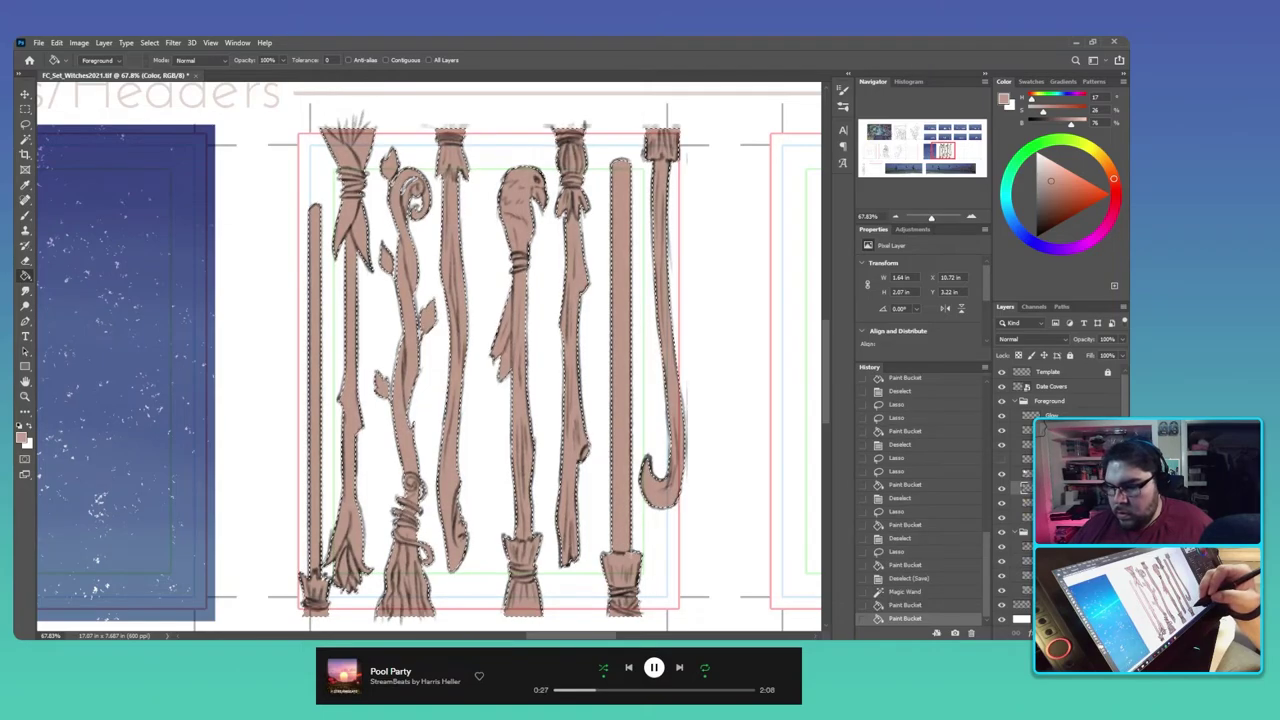
left_click_drag(1050, 181, 1050, 193)
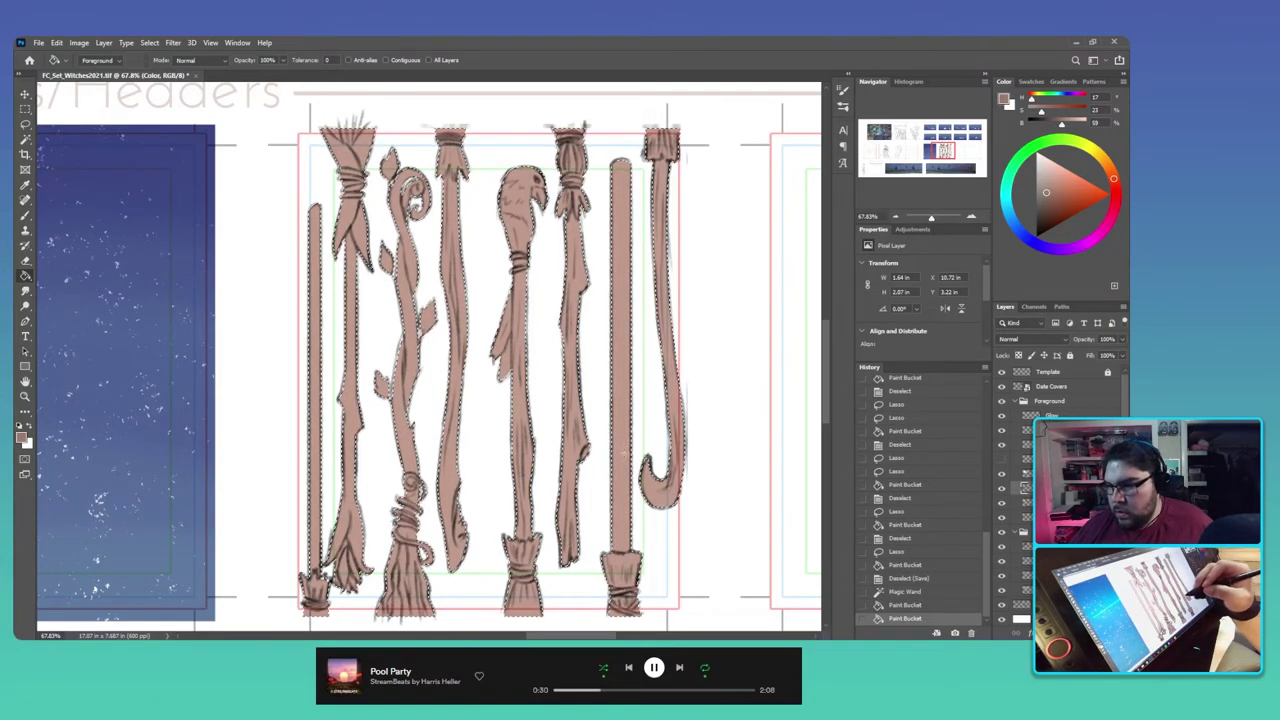
left_click(628, 538)
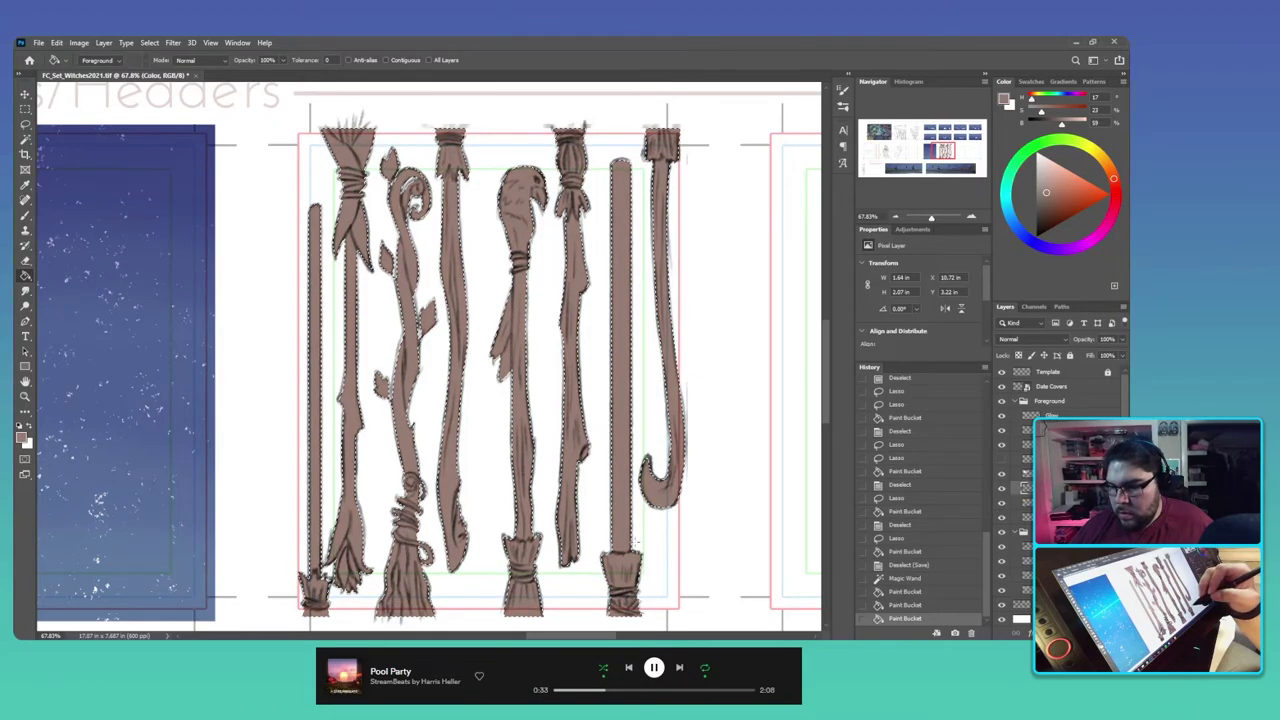
key("ctrl+d")
key("ctrl+d")
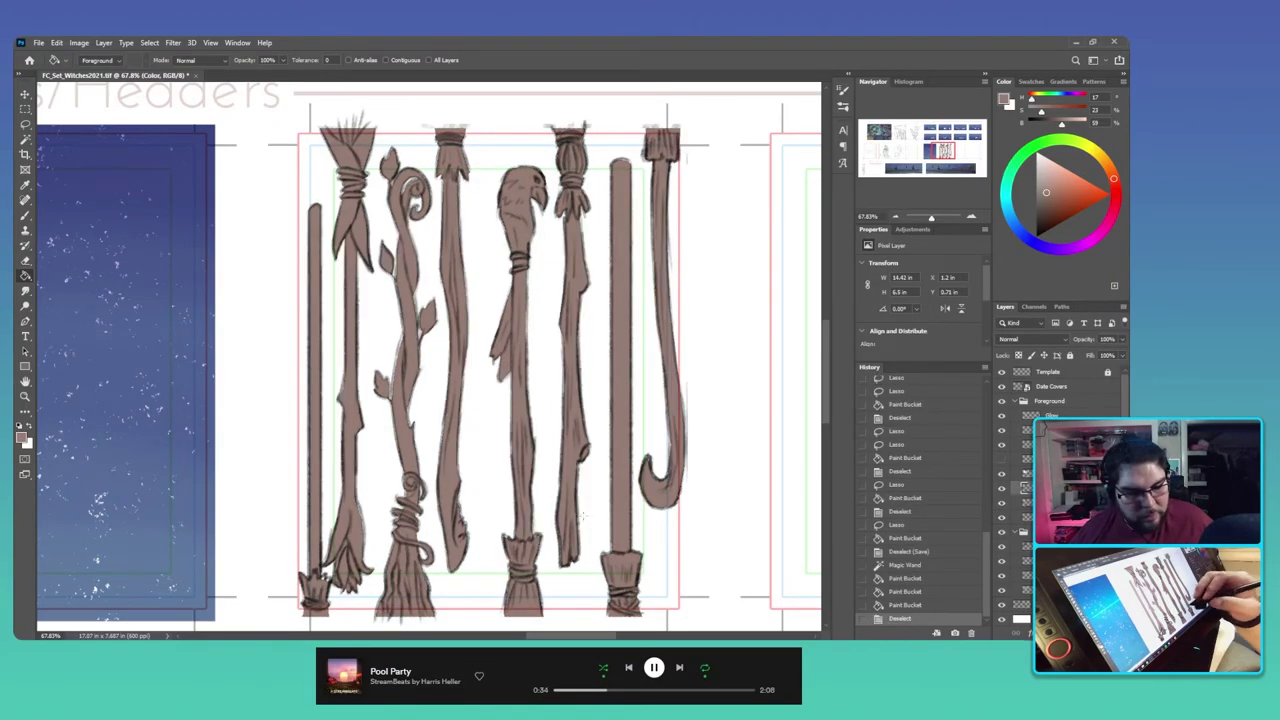
Step: Lasso the second broom and the vine-wrapped third broom, colorize them green with Hue/Saturation at hue 64, saturation 15, and deselect
key("l")
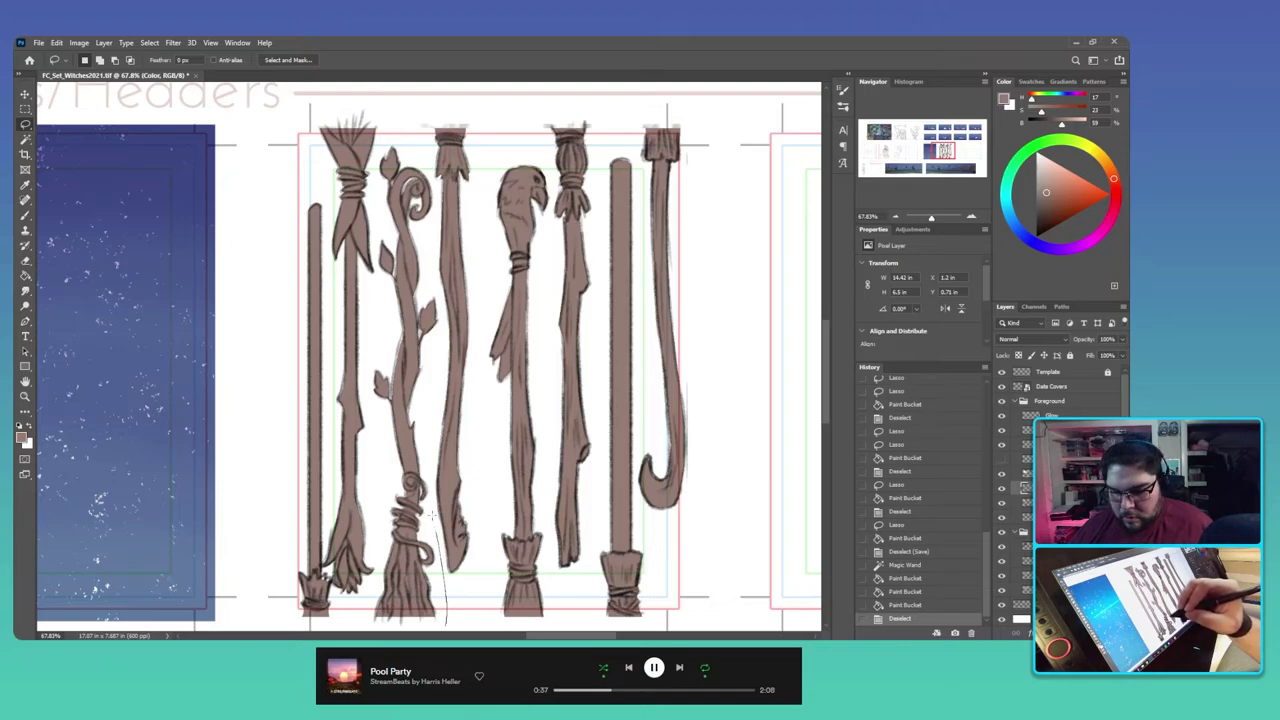
left_click_drag(428, 452, 438, 345)
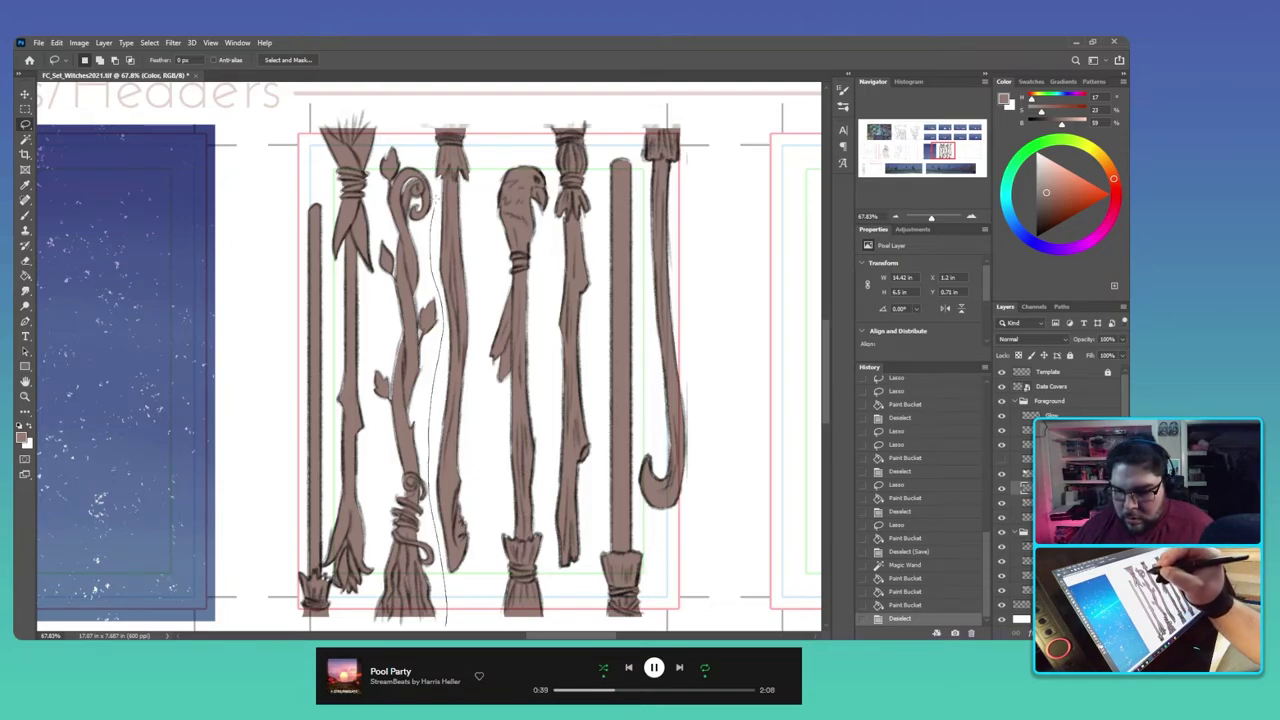
mouse_move(378, 160)
left_mouse_down()
mouse_move(352, 103)
mouse_move(308, 130)
mouse_move(325, 200)
mouse_move(331, 410)
left_mouse_up()
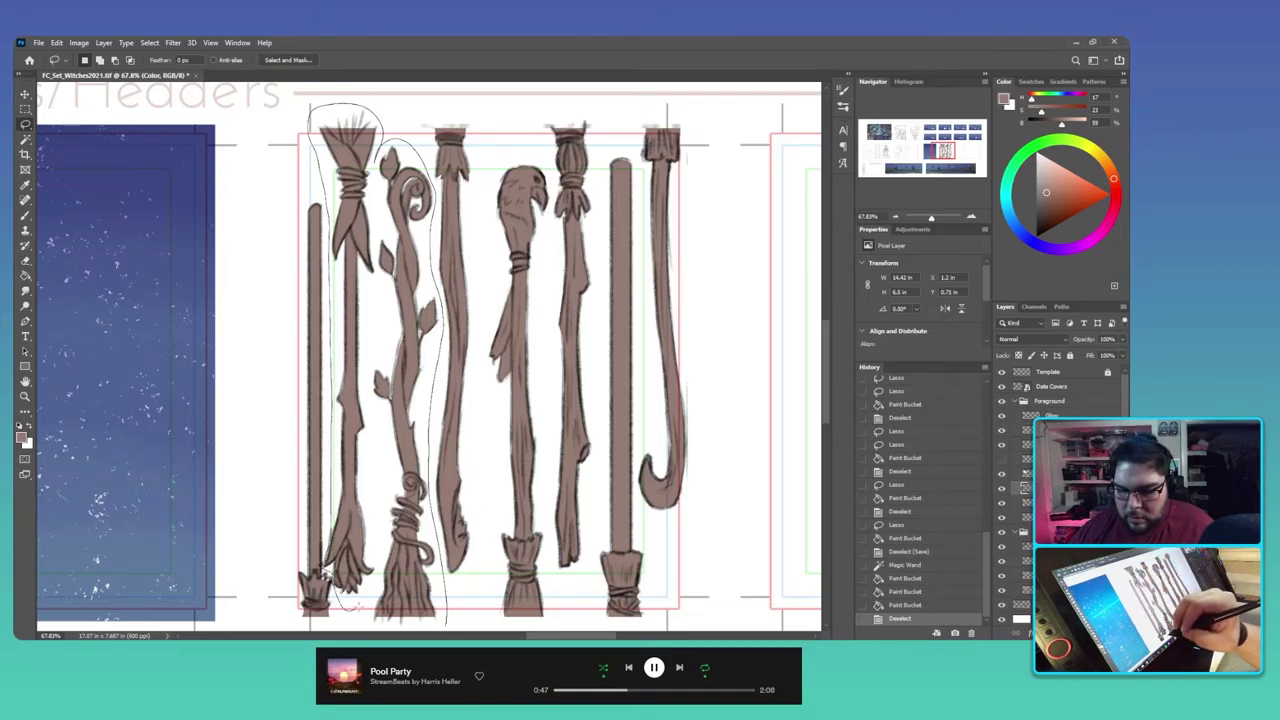
left_click_drag(432, 626, 448, 622)
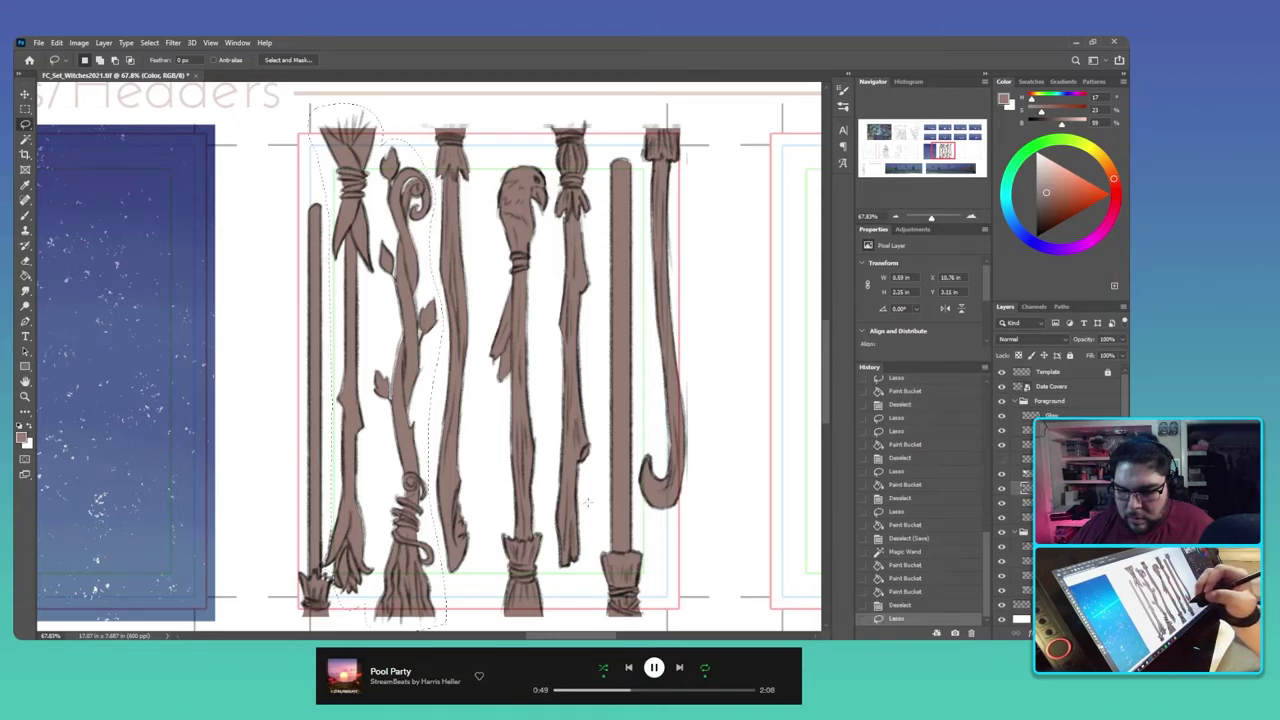
key("ctrl+u")
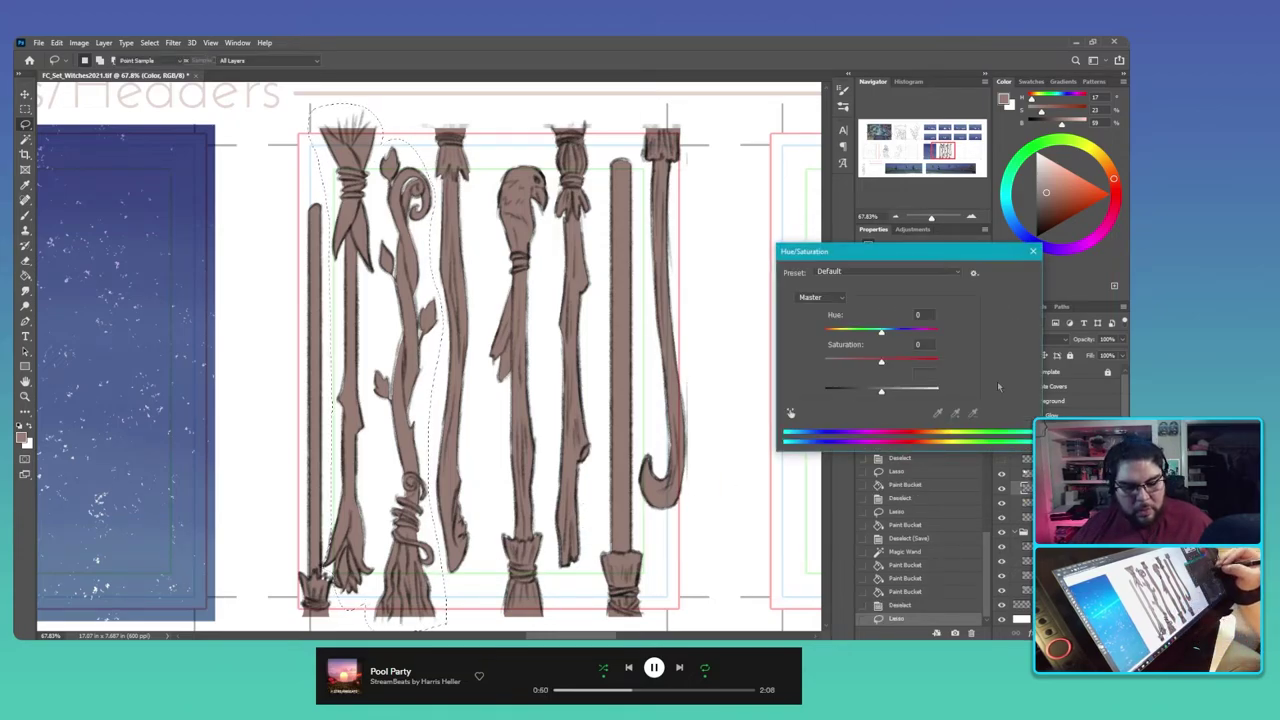
left_click(995, 400)
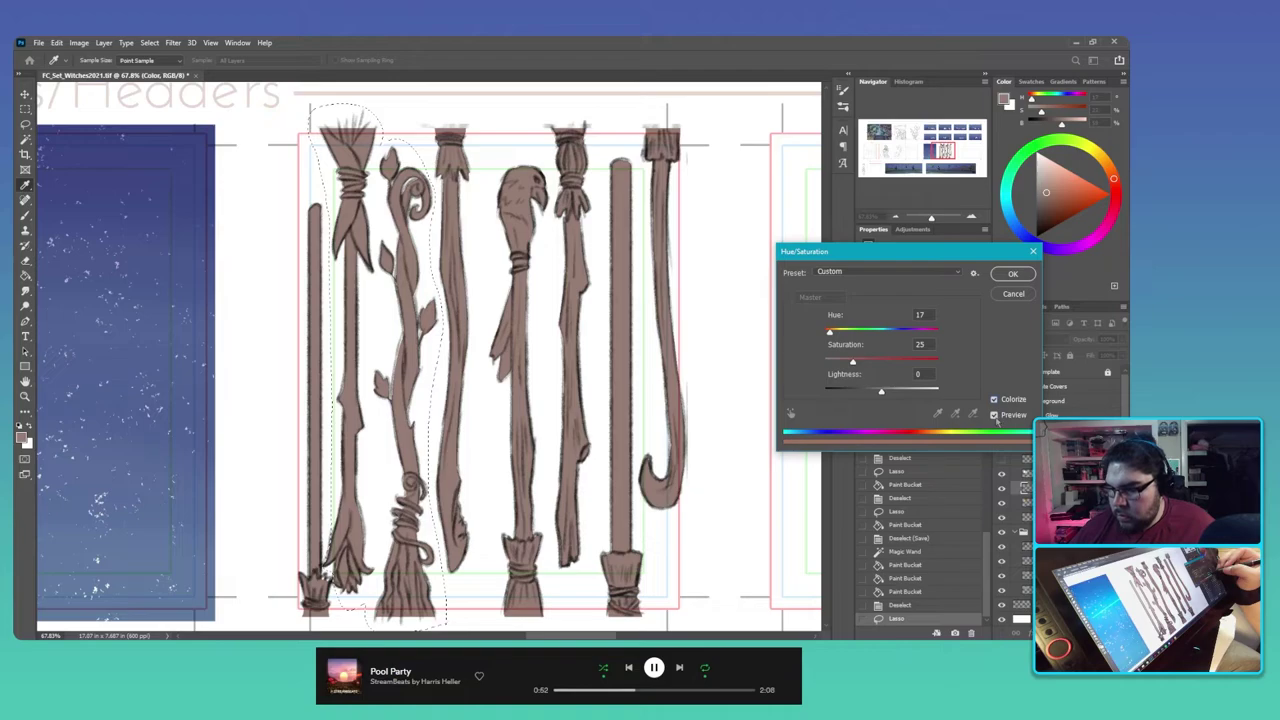
double_click(922, 344)
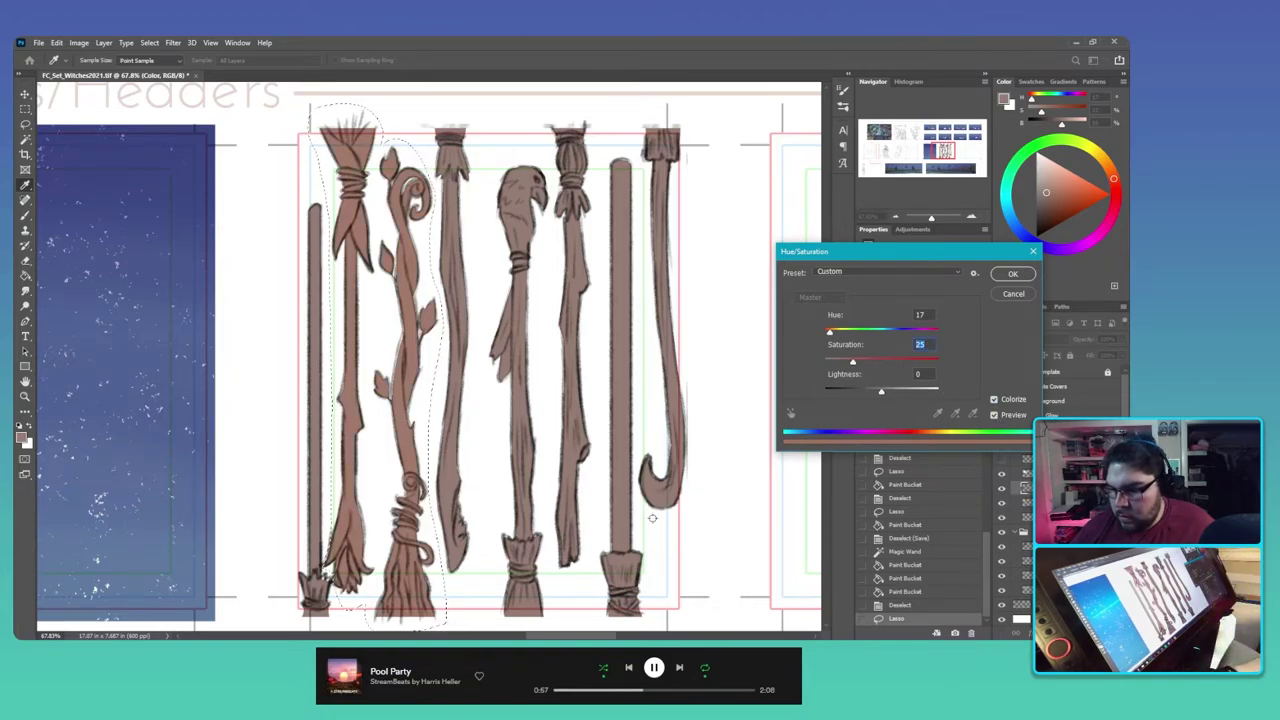
type("15")
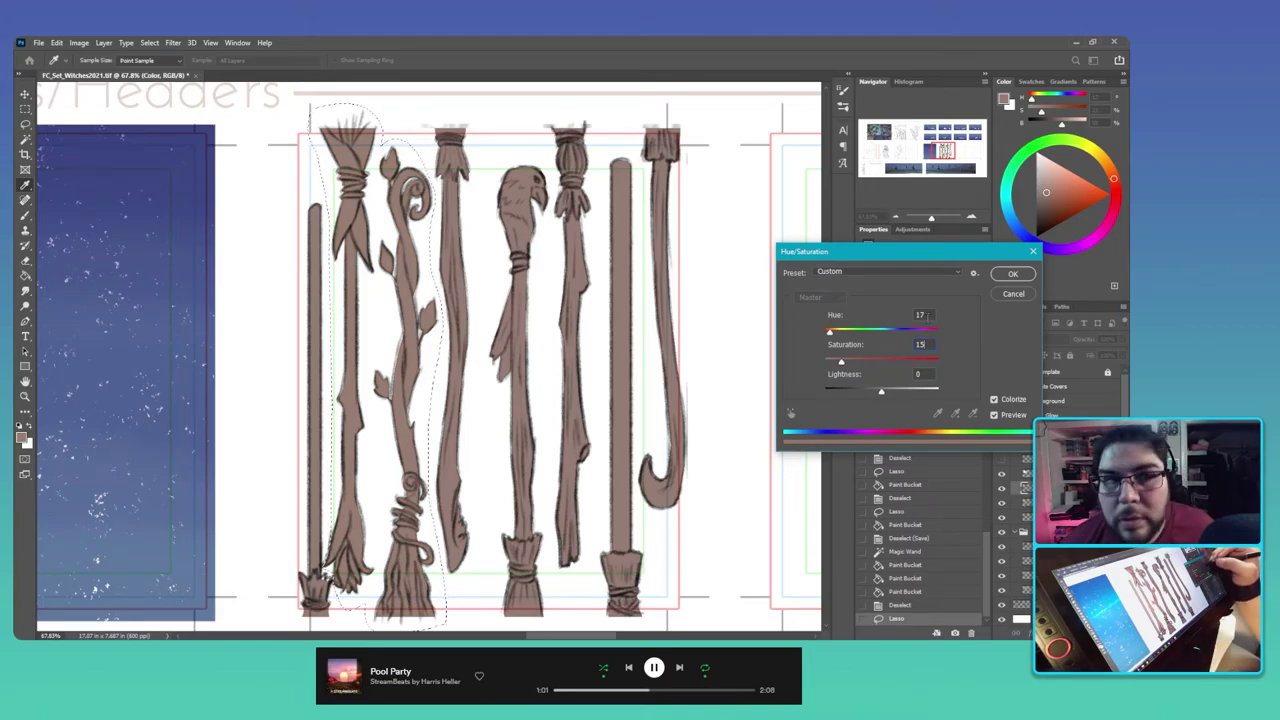
left_click_drag(830, 337, 852, 336)
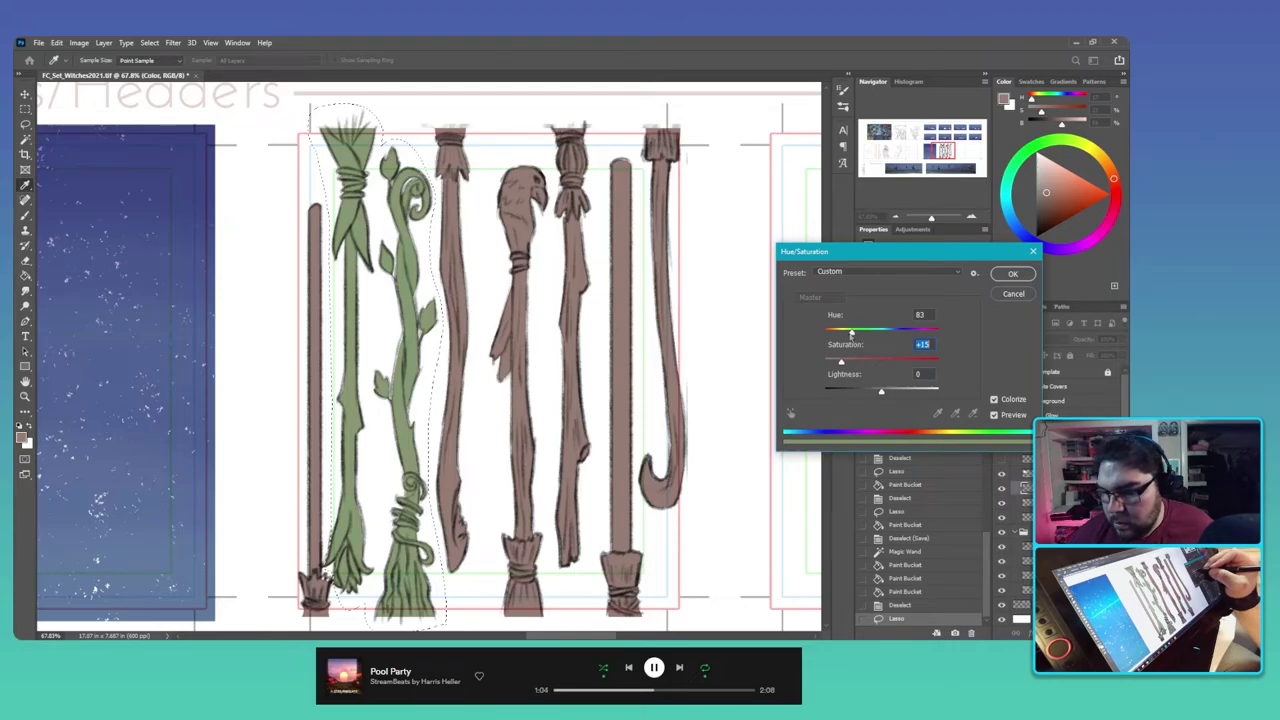
left_click(843, 333)
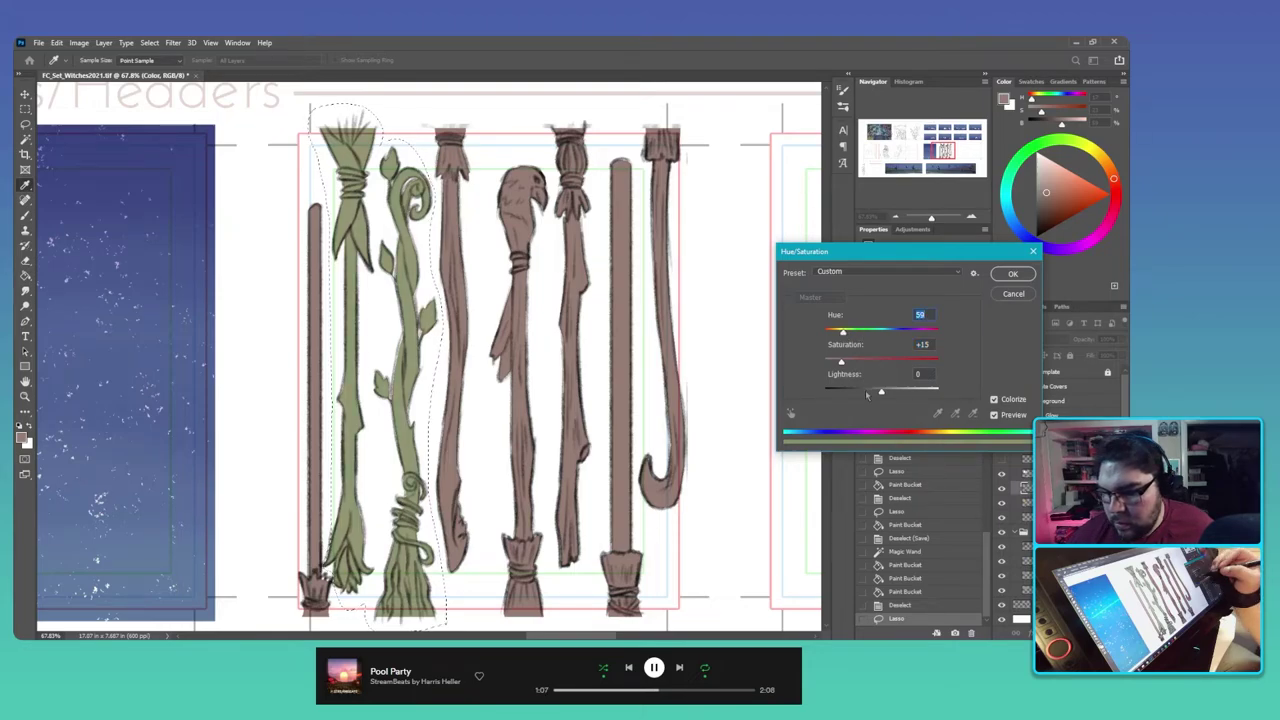
left_click_drag(843, 334, 845, 336)
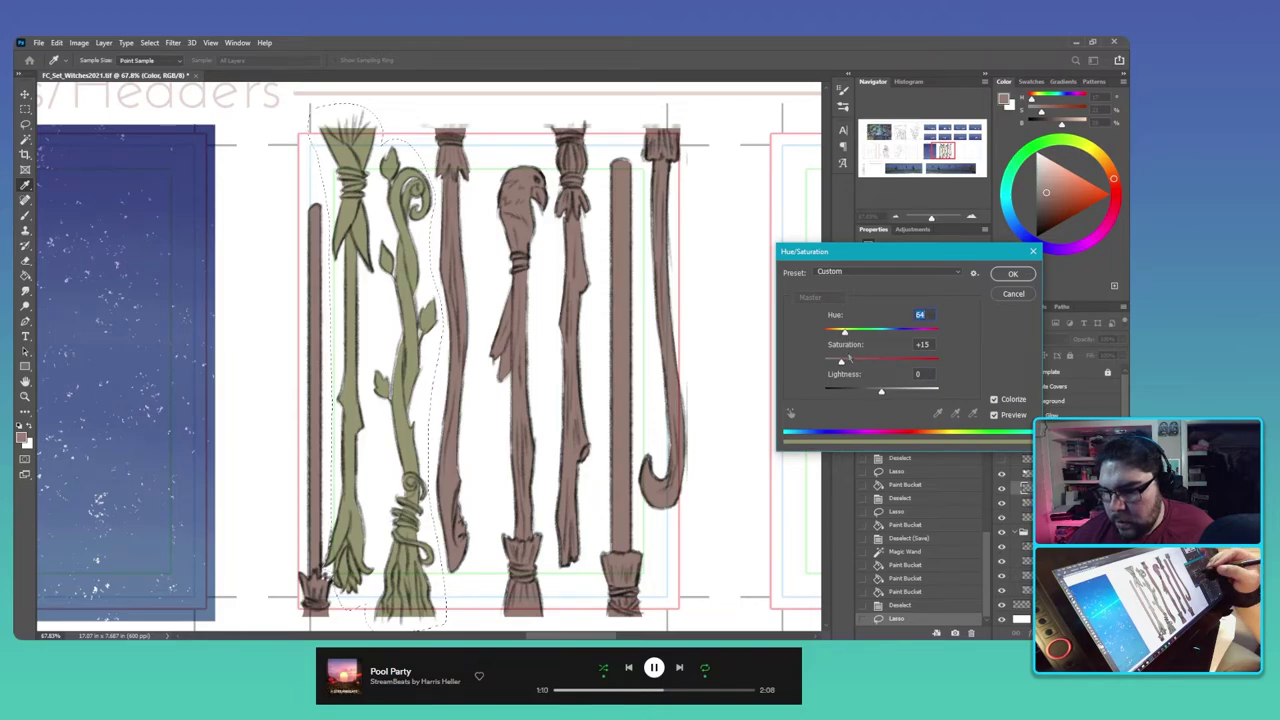
left_click(1013, 277)
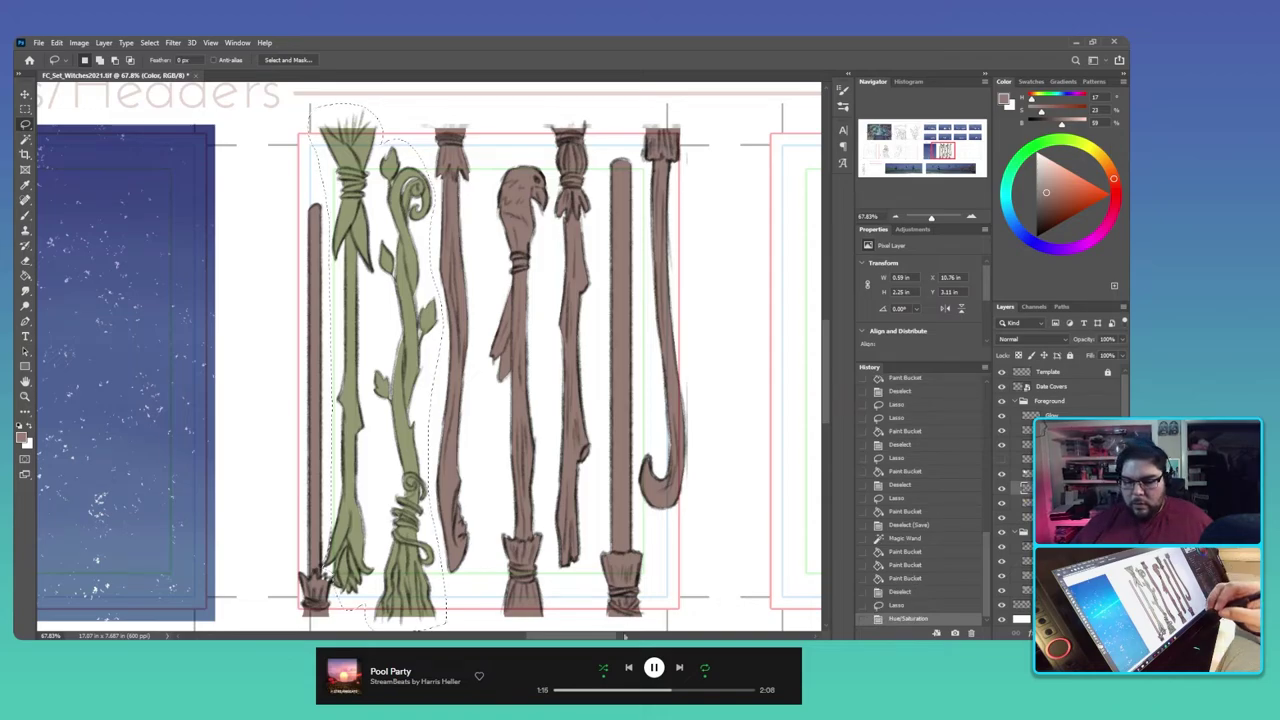
key("ctrl+d")
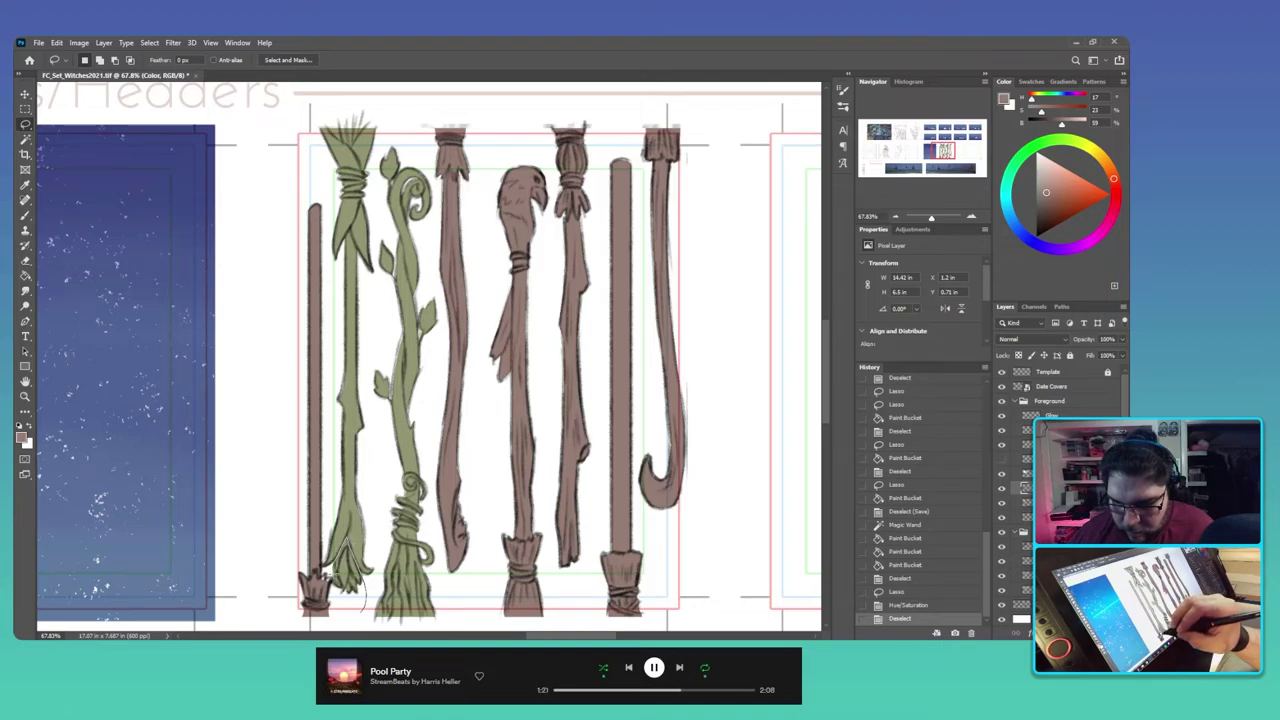
Step: Lasso the flower-like tuft at the second broom's lower end, shift its hue by -165 to purple, and deselect
left_click_drag(345, 538, 338, 598)
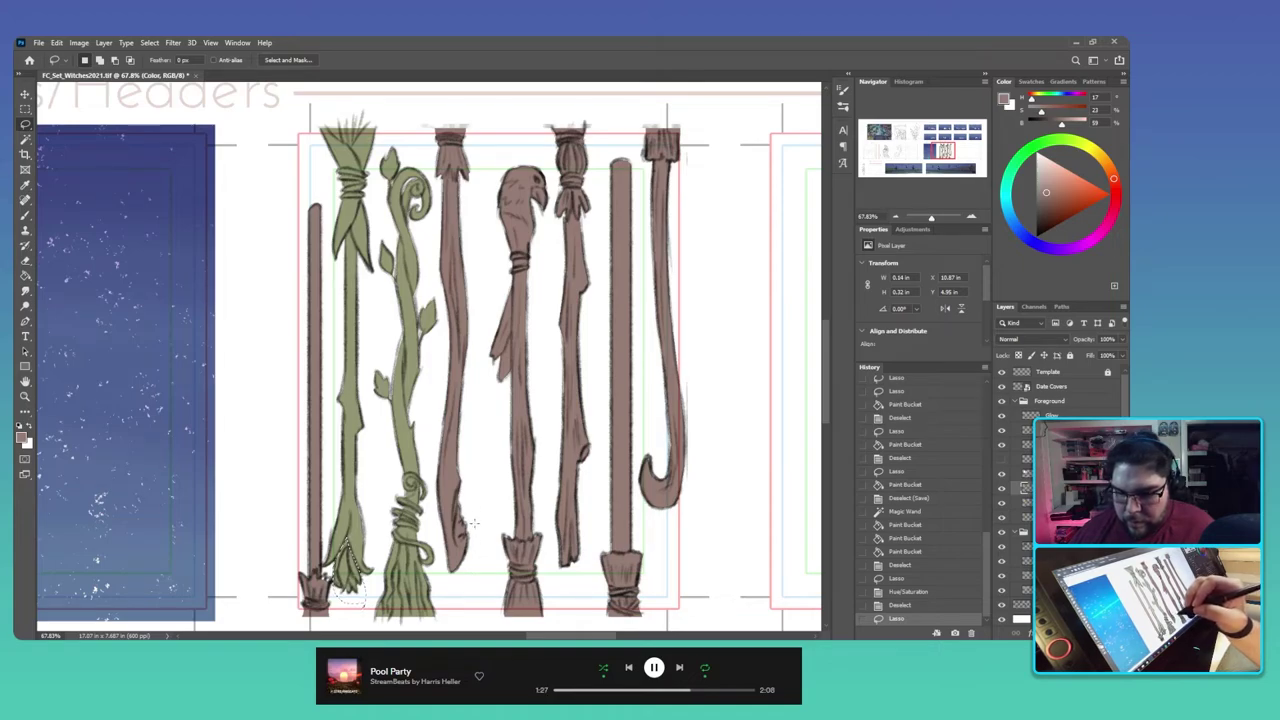
key("ctrl+u")
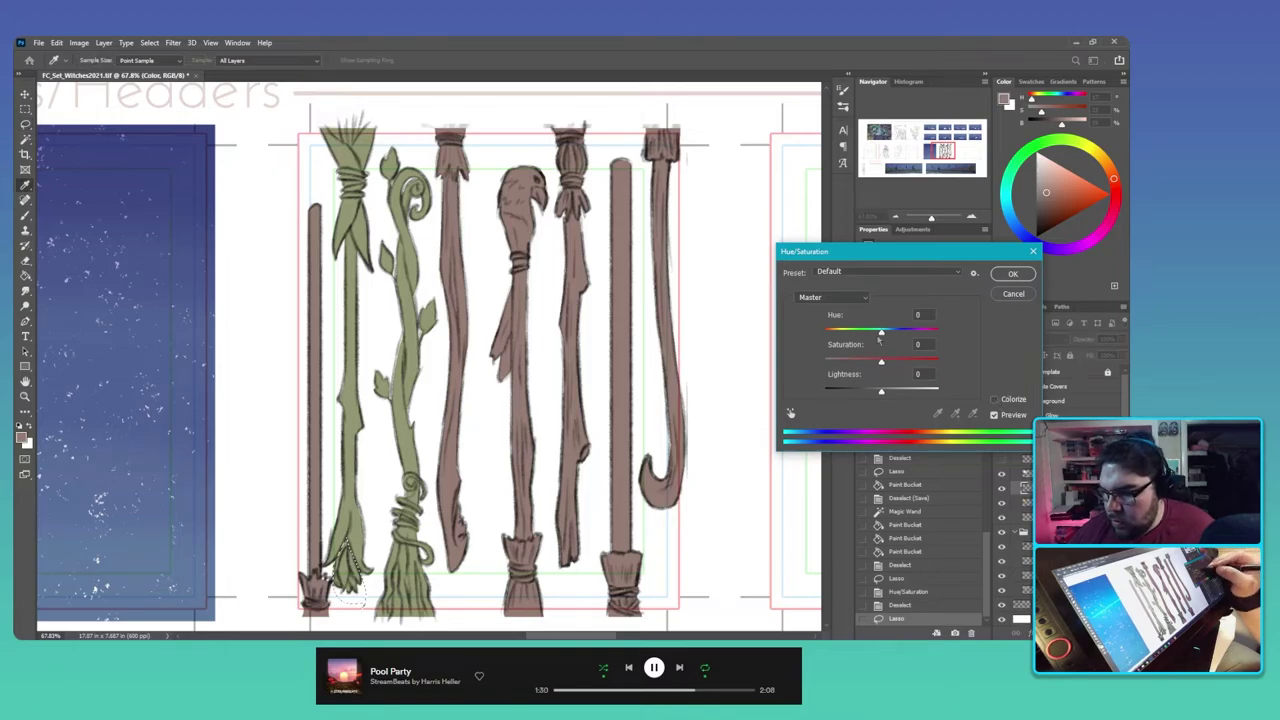
left_click_drag(881, 331, 822, 344)
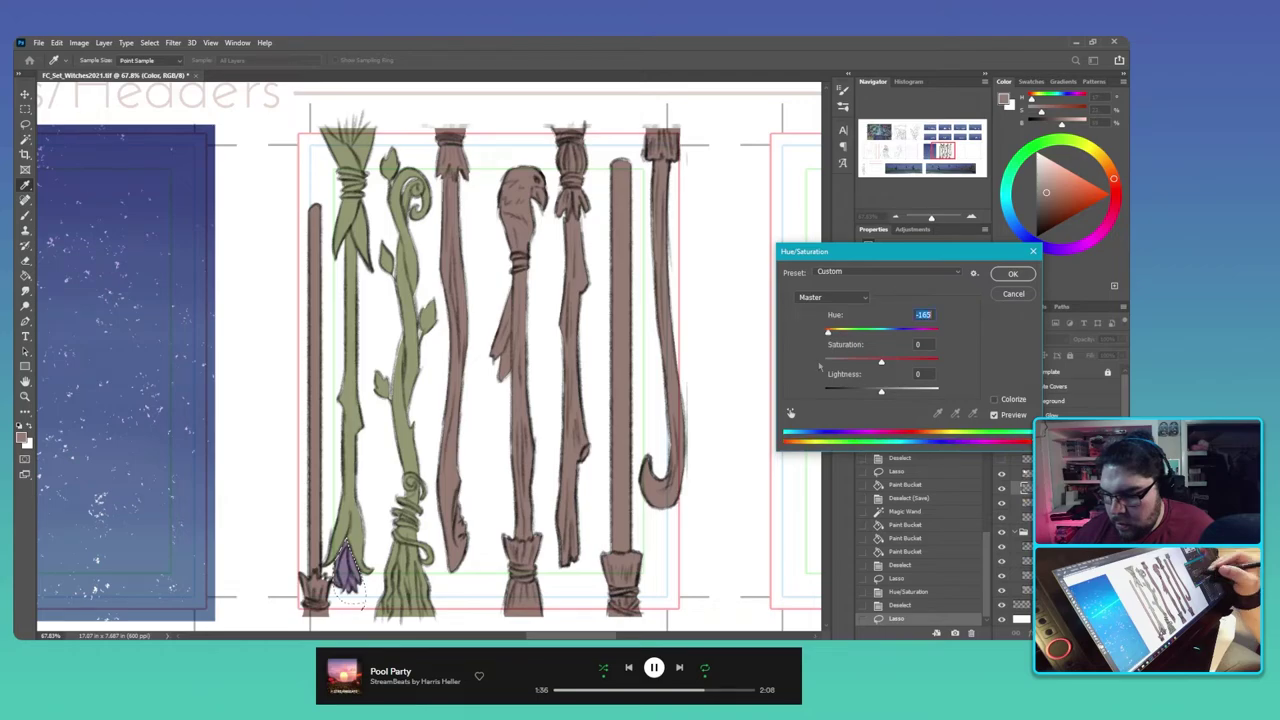
left_click(1012, 273)
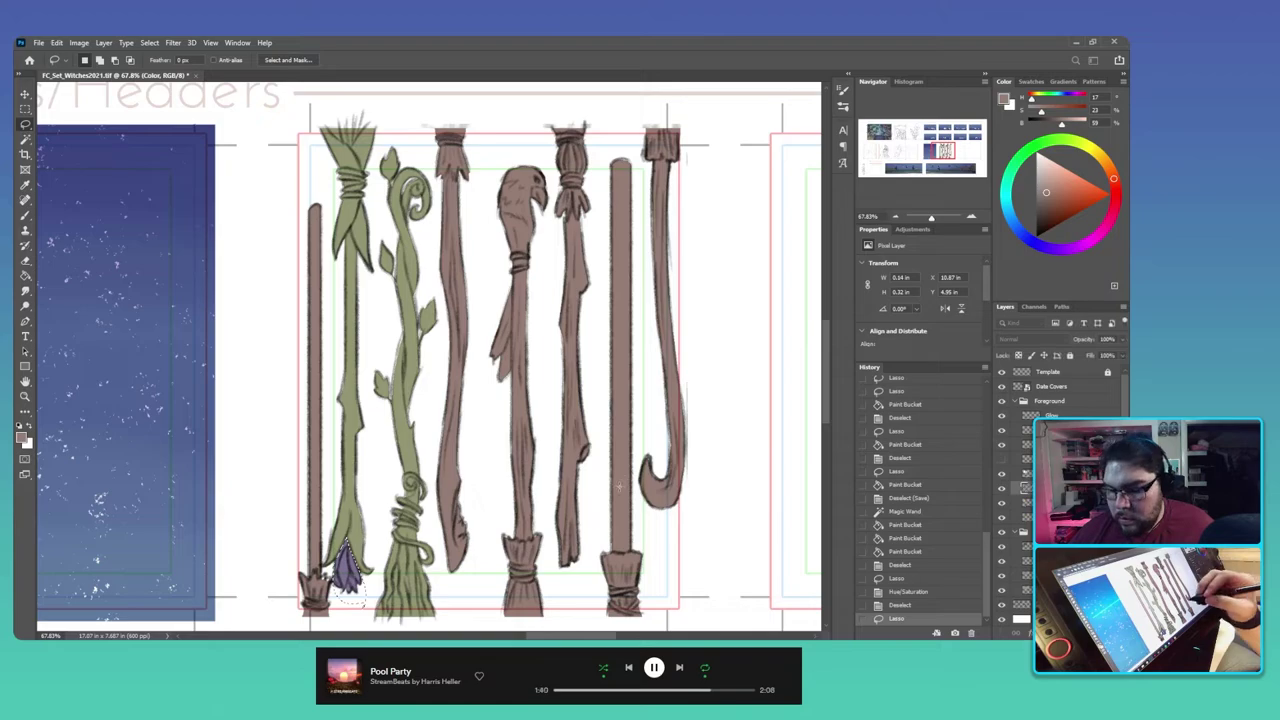
key("ctrl+d")
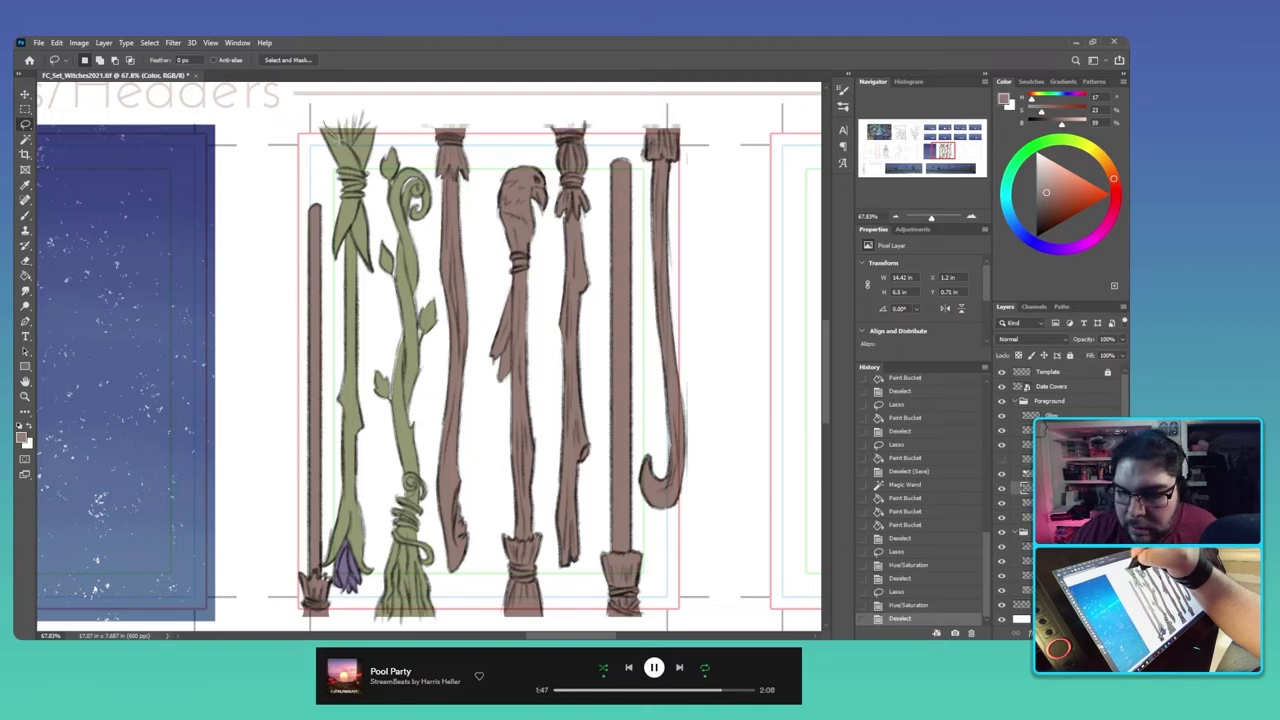
Step: Lasso together the second broom's upper bristles and the bristle heads of the first, fourth, fifth, sixth, seventh and eighth brooms
mouse_move(349, 149)
left_mouse_down()
mouse_move(371, 122)
mouse_move(354, 108)
mouse_move(332, 140)
left_mouse_up()
mouse_move(302, 621)
left_mouse_down()
mouse_move(293, 578)
mouse_move(334, 576)
mouse_move(340, 600)
mouse_move(305, 624)
mouse_move(298, 612)
left_mouse_up()
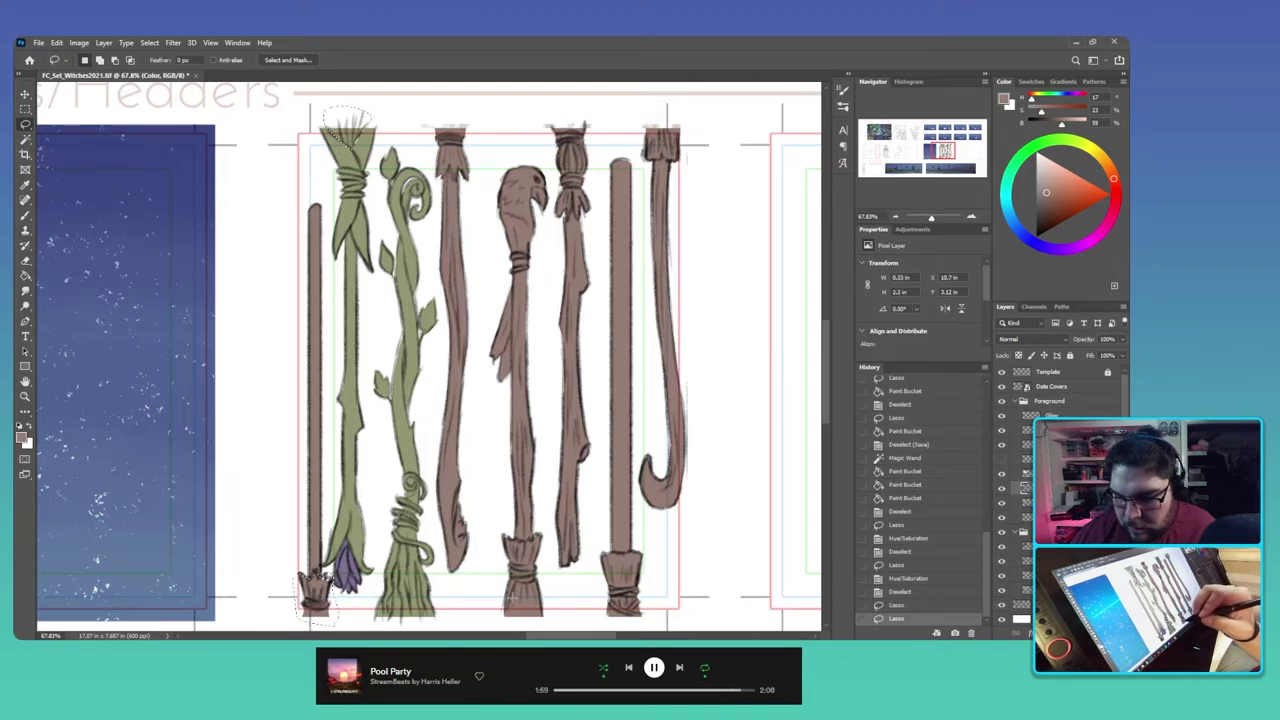
mouse_move(498, 606)
left_mouse_down()
mouse_move(500, 532)
mouse_move(517, 545)
mouse_move(546, 532)
mouse_move(560, 617)
mouse_move(530, 632)
left_mouse_up()
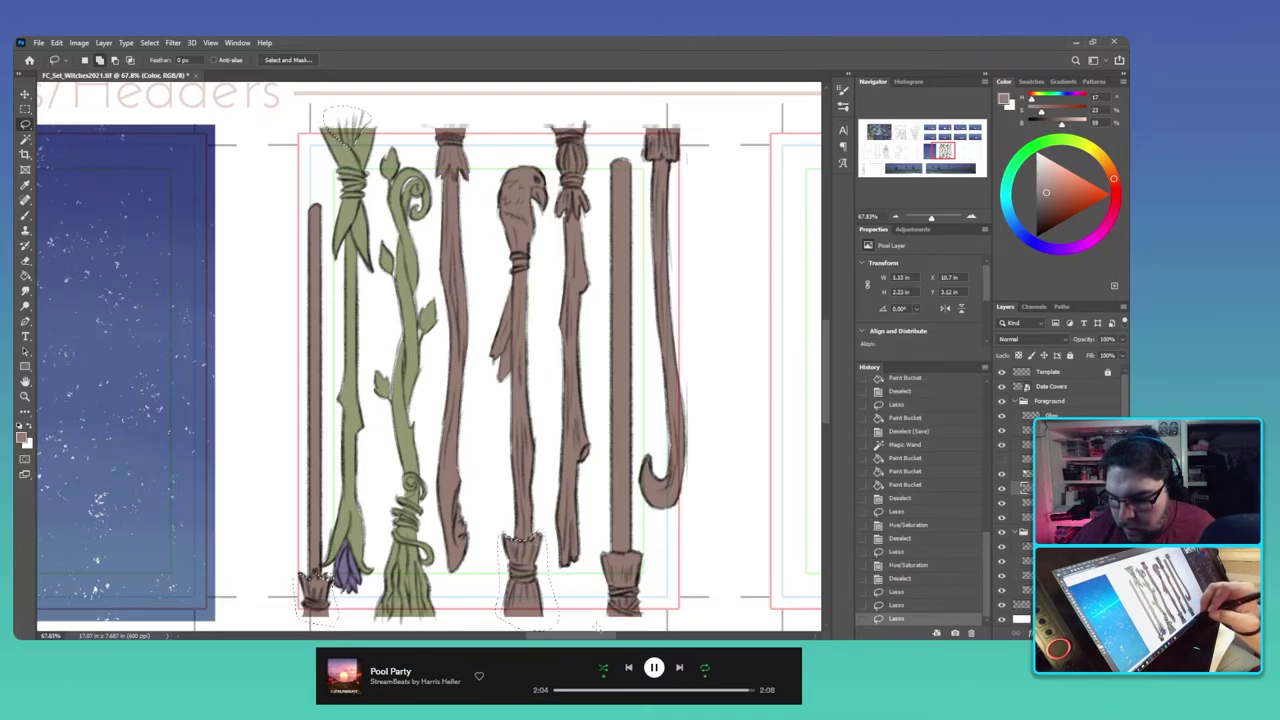
mouse_move(598, 597)
left_mouse_down()
mouse_move(610, 552)
mouse_move(638, 552)
mouse_move(656, 612)
mouse_move(600, 598)
left_mouse_up()
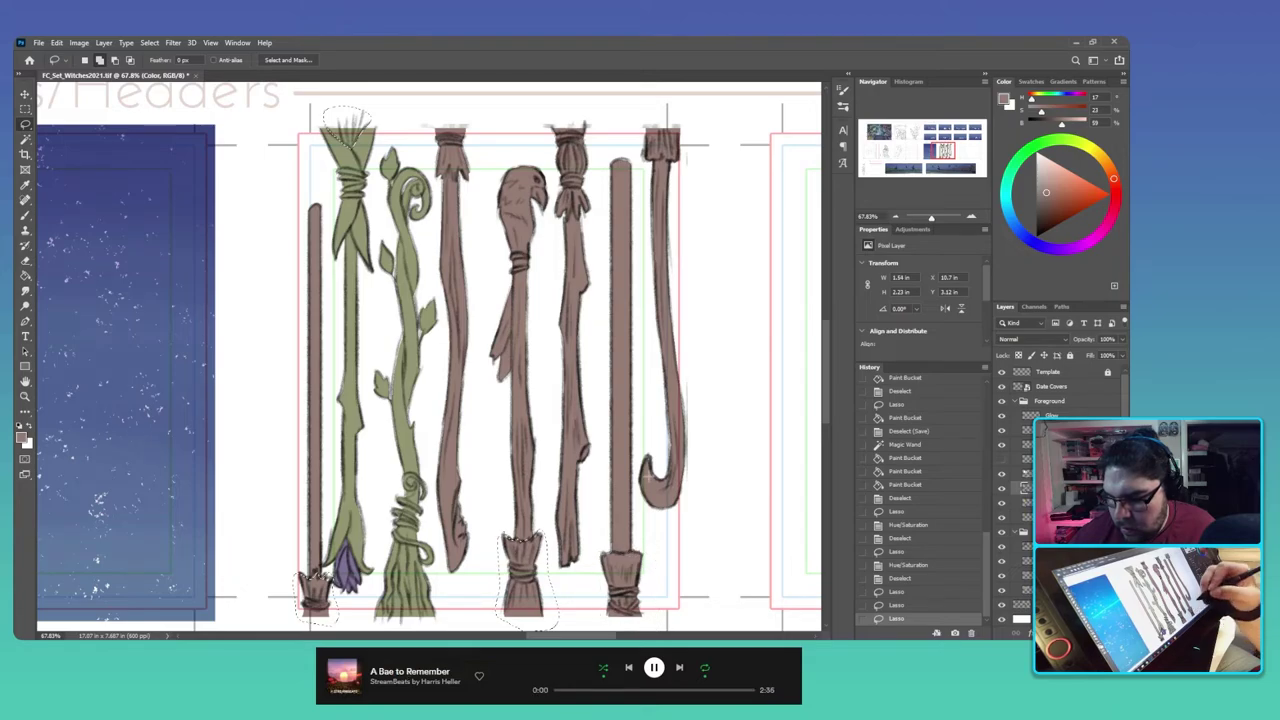
mouse_move(636, 150)
left_mouse_down()
mouse_move(670, 160)
mouse_move(682, 128)
mouse_move(642, 128)
mouse_move(597, 178)
mouse_move(595, 223)
mouse_move(550, 218)
mouse_move(548, 148)
mouse_move(594, 120)
left_mouse_up()
mouse_move(476, 116)
left_mouse_down()
mouse_move(480, 188)
mouse_move(446, 168)
mouse_move(432, 178)
mouse_move(440, 114)
mouse_move(474, 118)
left_mouse_up()
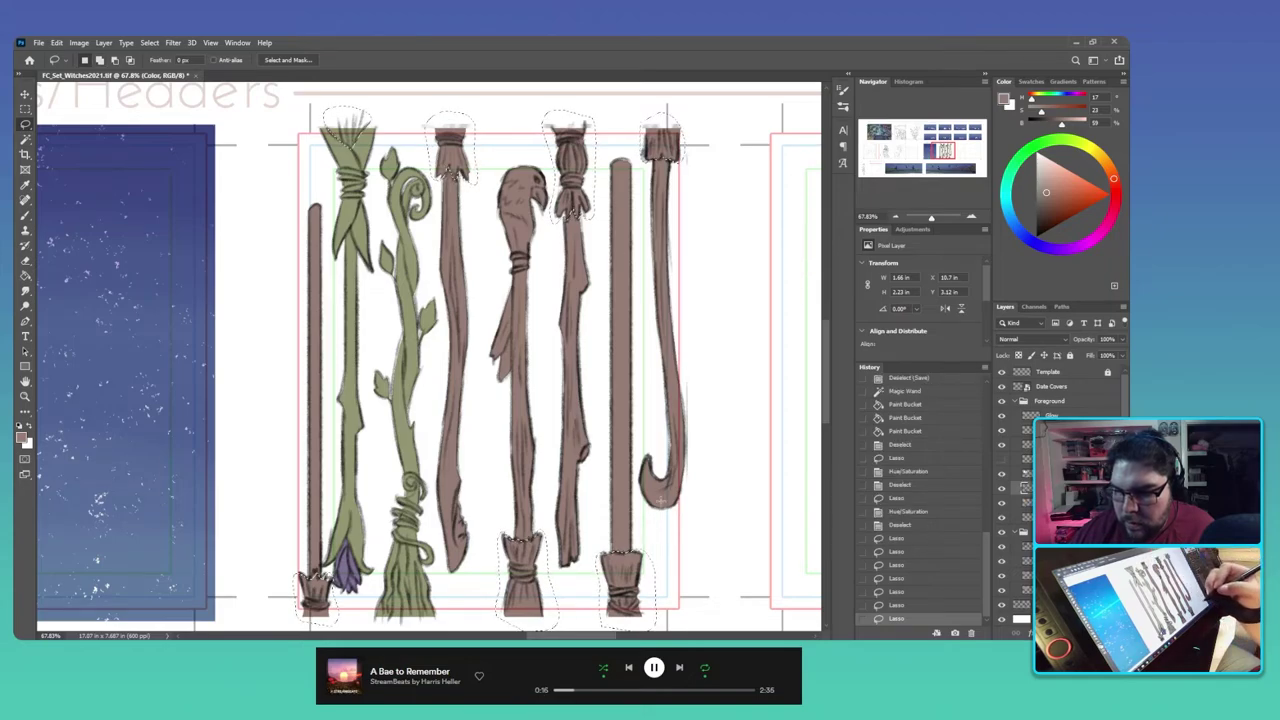
Step: Start a Hue/Saturation adjustment on the selected bristles, enable Colorize and set the saturation to 20
key("ctrl+u")
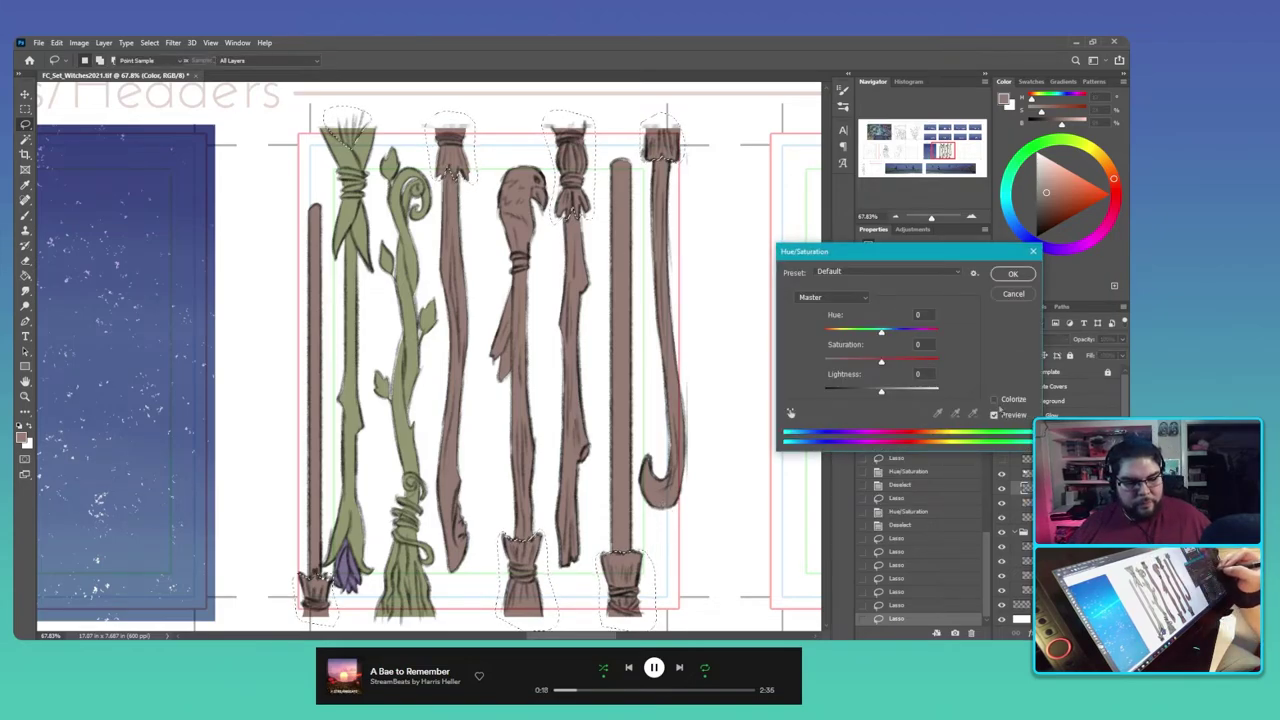
mouse_move(881, 335)
left_mouse_down()
mouse_move(848, 340)
mouse_move(911, 337)
mouse_move(895, 336)
left_mouse_up()
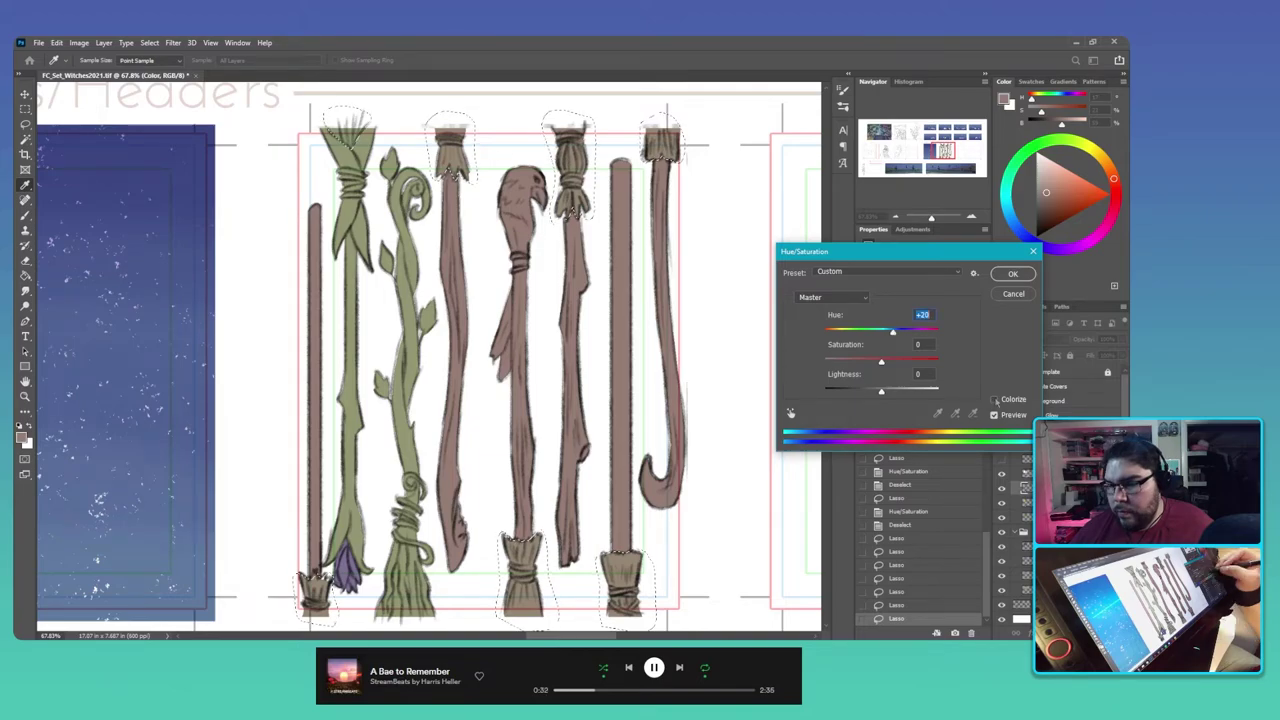
left_click(995, 400)
key("Tab")
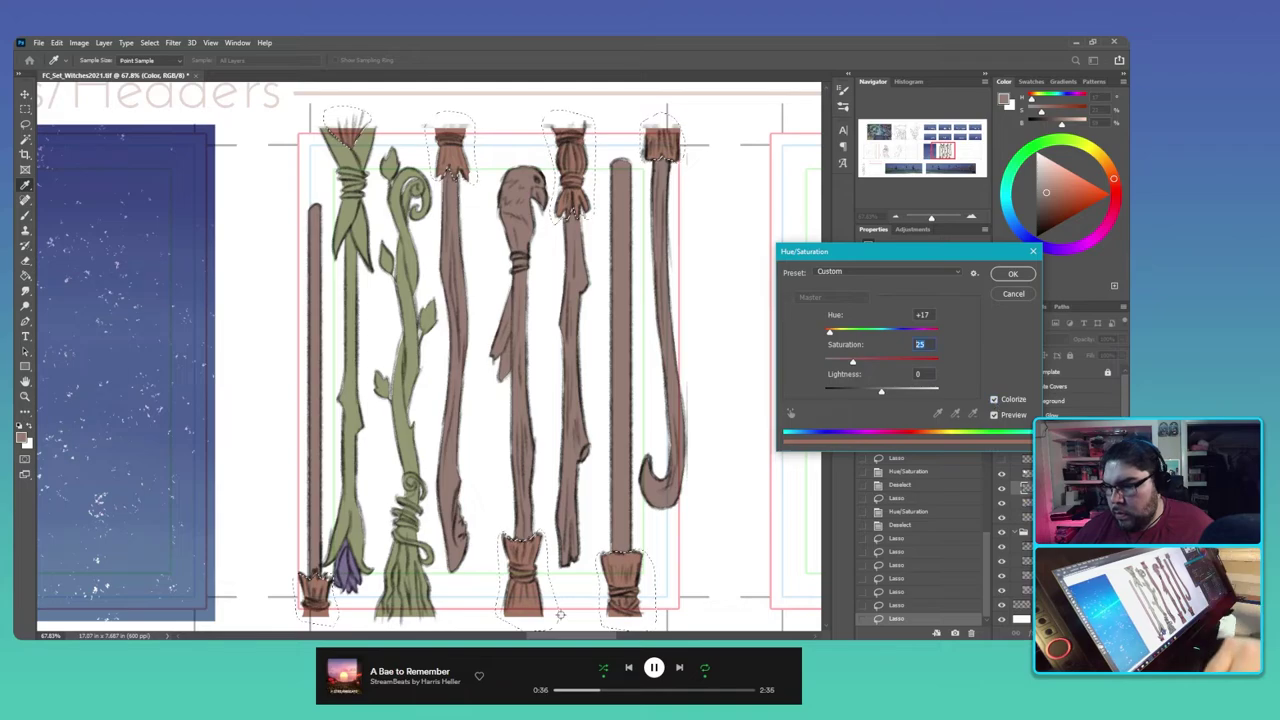
type("15")
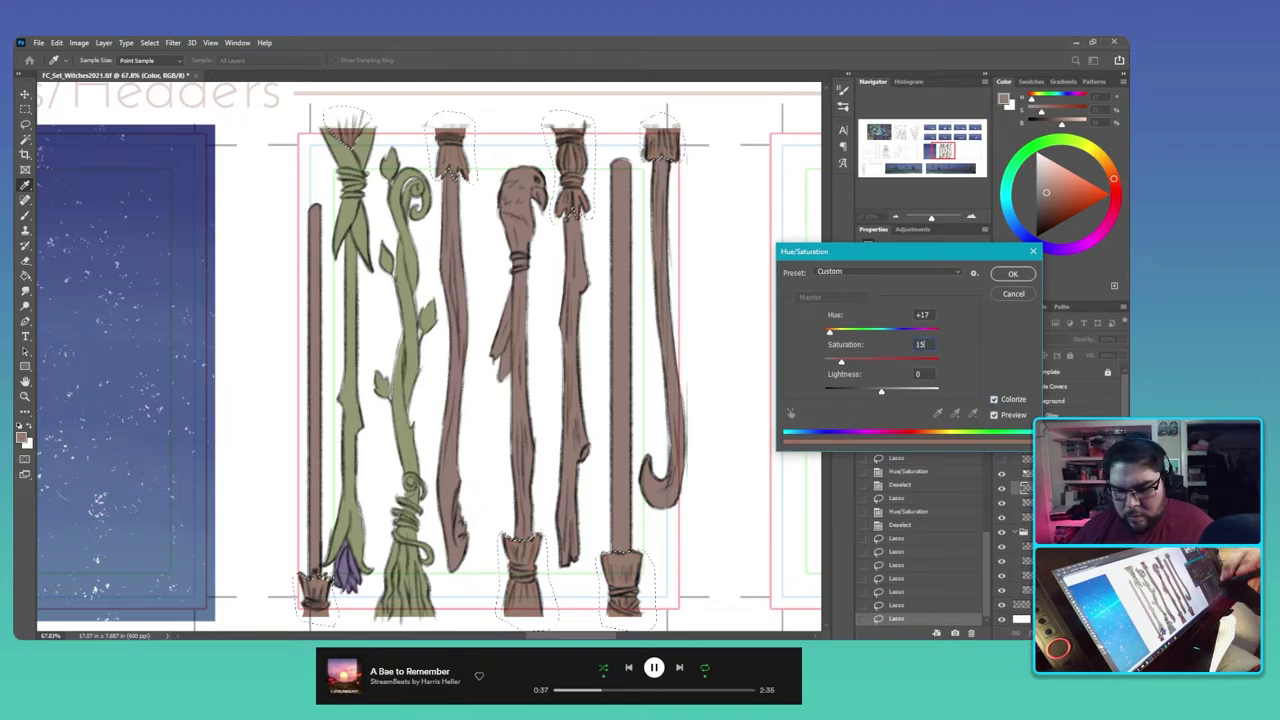
left_click(842, 362)
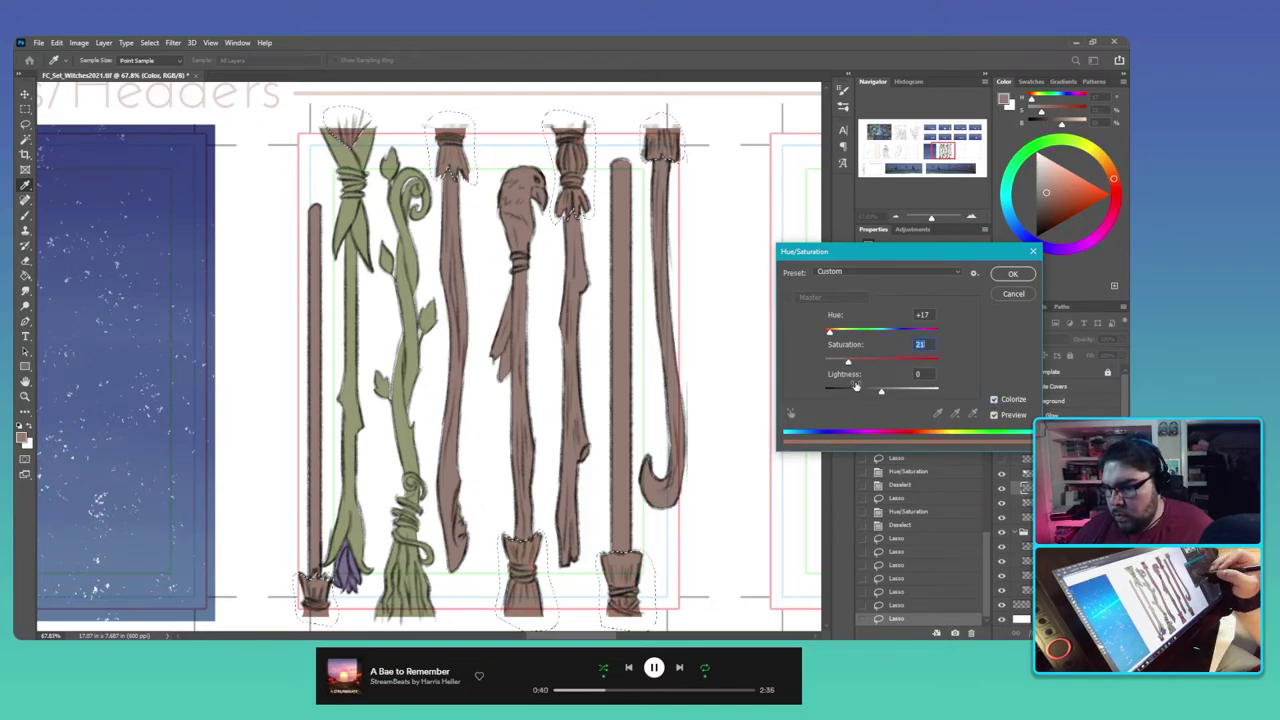
left_click_drag(842, 363, 848, 362)
type("20")
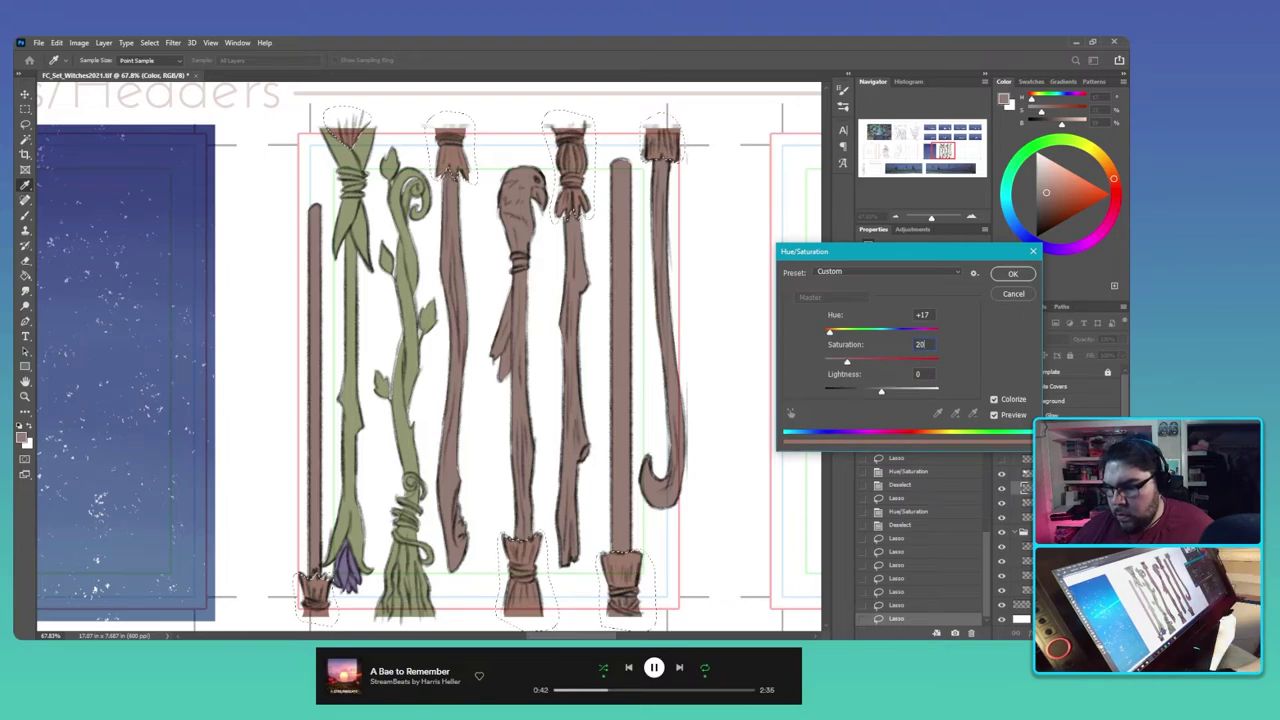
Step: Colorize the selected bristles a pale straw tone with hue 55, saturation 15 and lightness +19, apply it, and deselect
left_click_drag(833, 335, 841, 336)
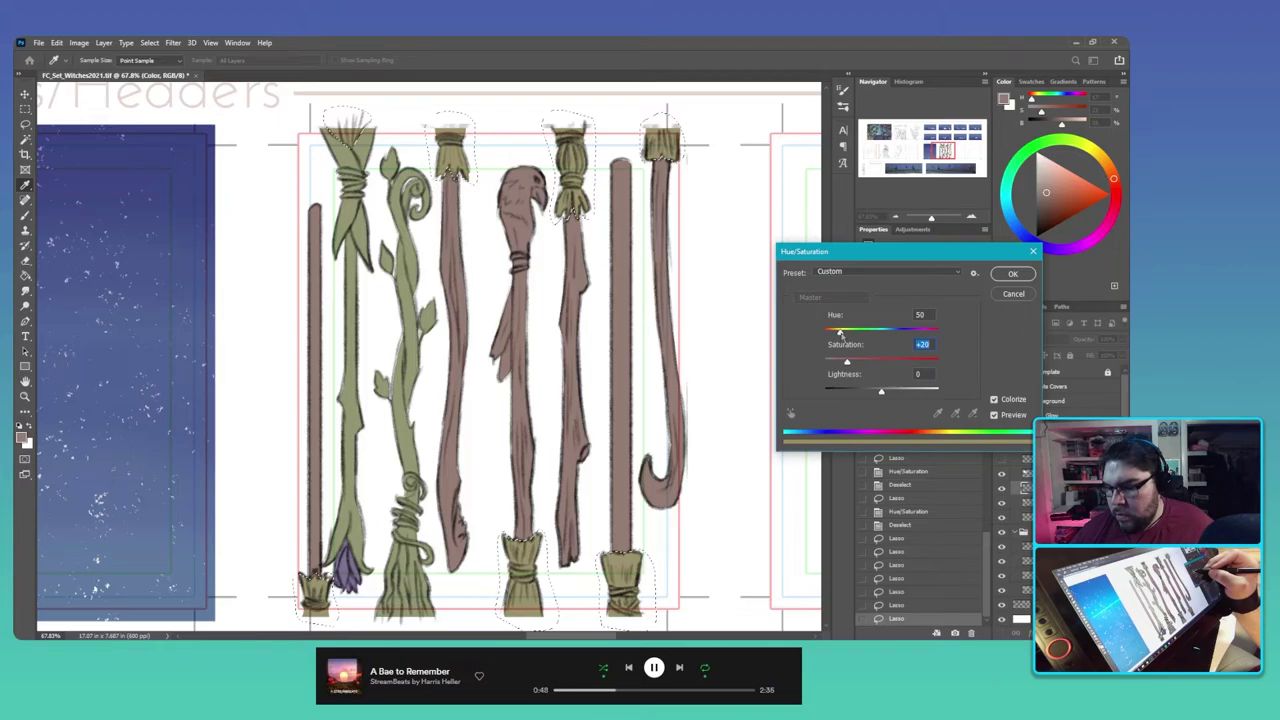
left_click_drag(840, 333, 843, 334)
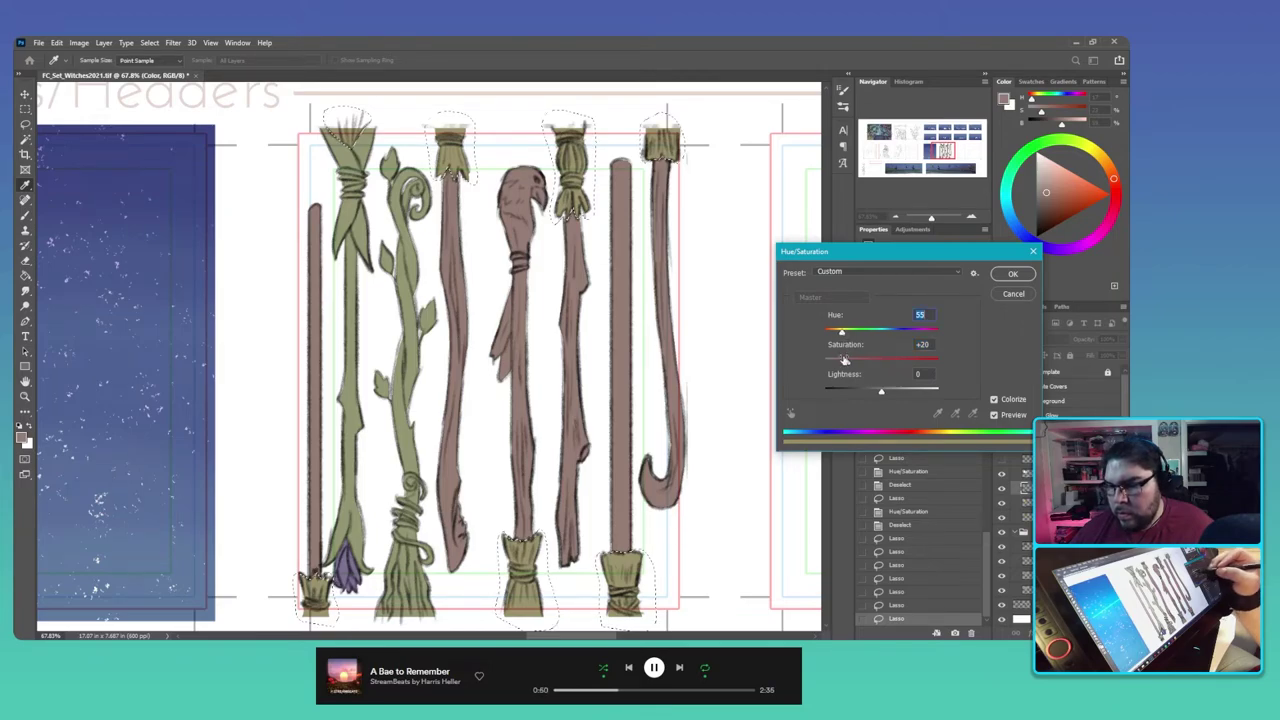
left_click_drag(880, 393, 893, 393)
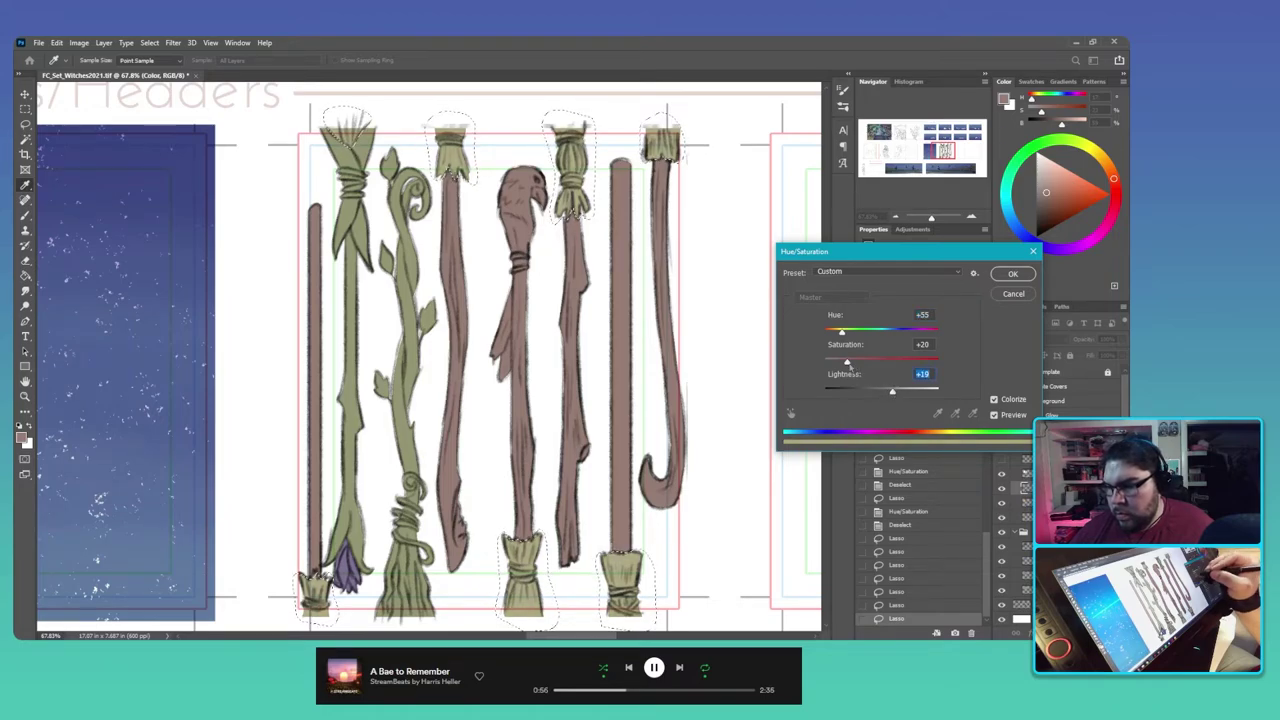
left_click(848, 363)
type("1")
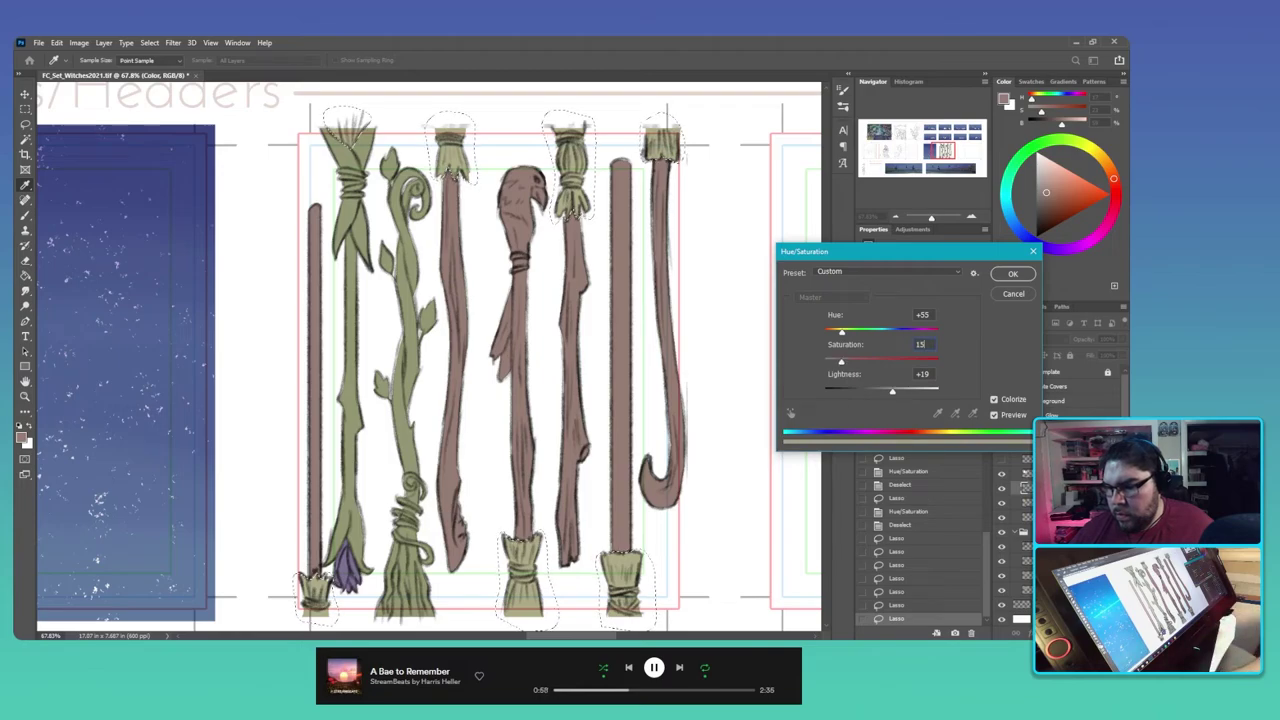
type("5")
left_click(1013, 293)
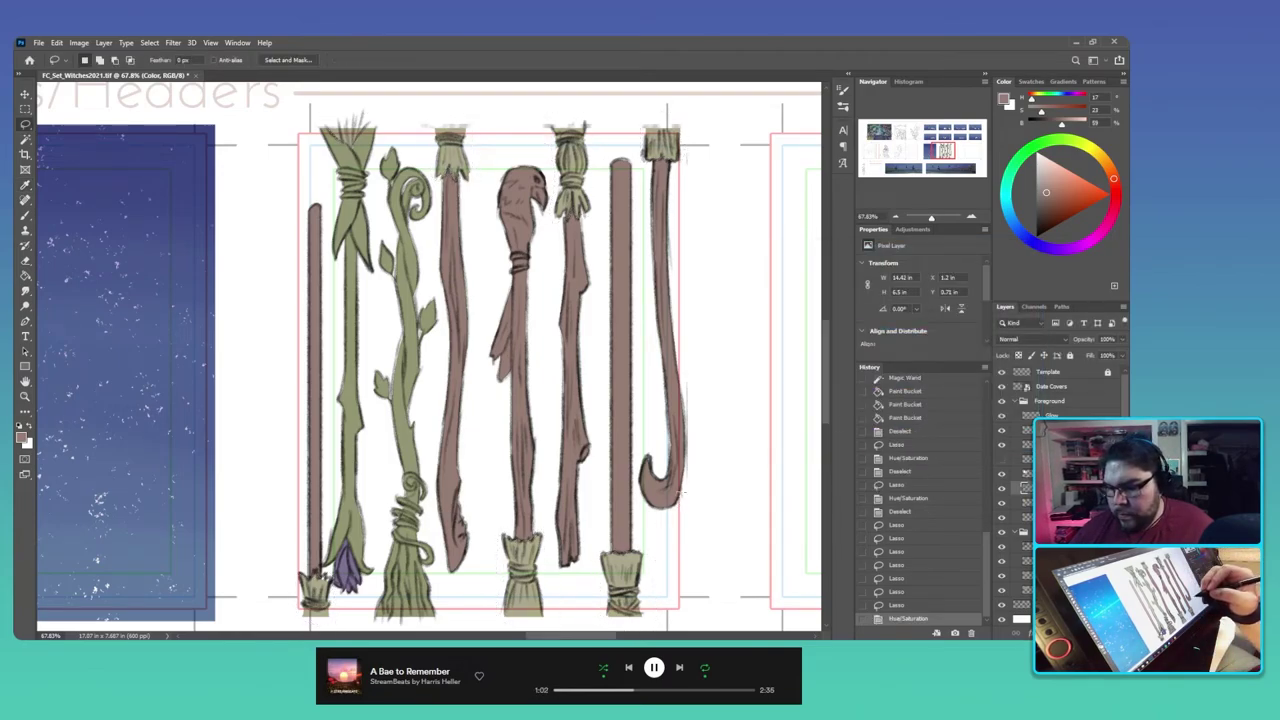
key("ctrl+d")
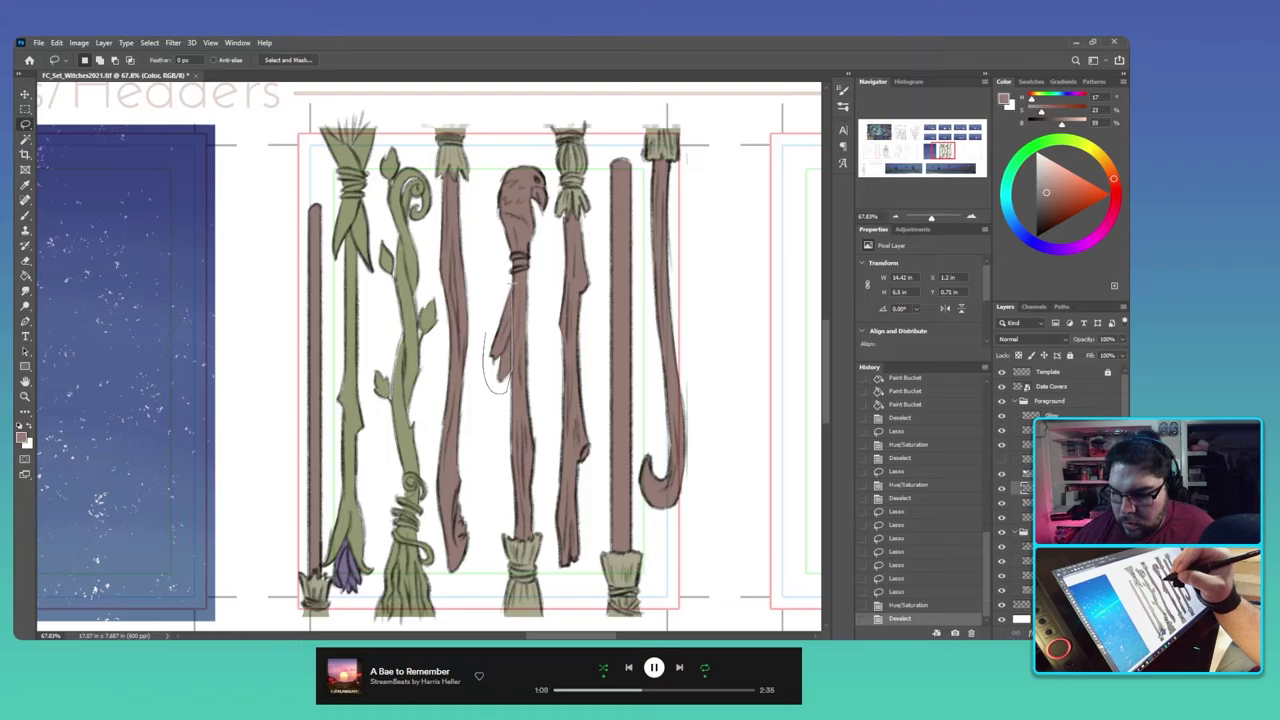
Step: Lasso the hanging feathers on the bird-headed fifth broom, raise their lightness by 43 with Hue/Saturation, and deselect
left_click_drag(500, 392, 511, 280)
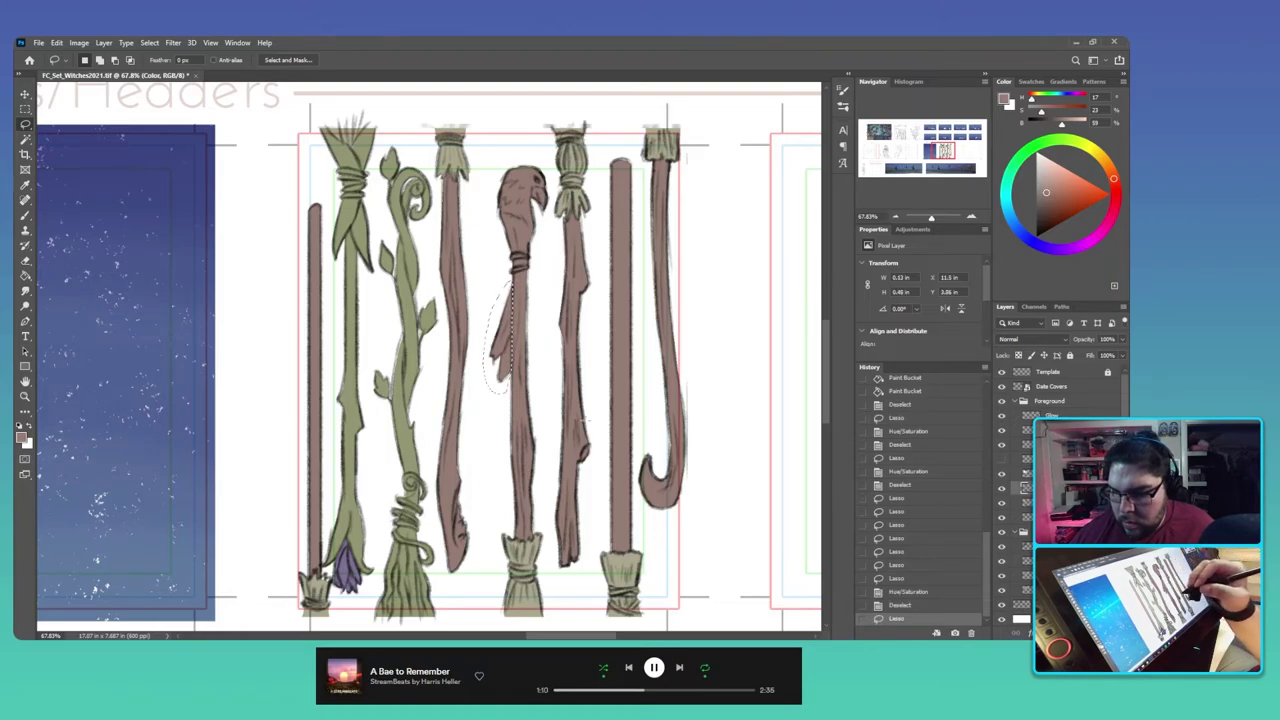
left_click(882, 133)
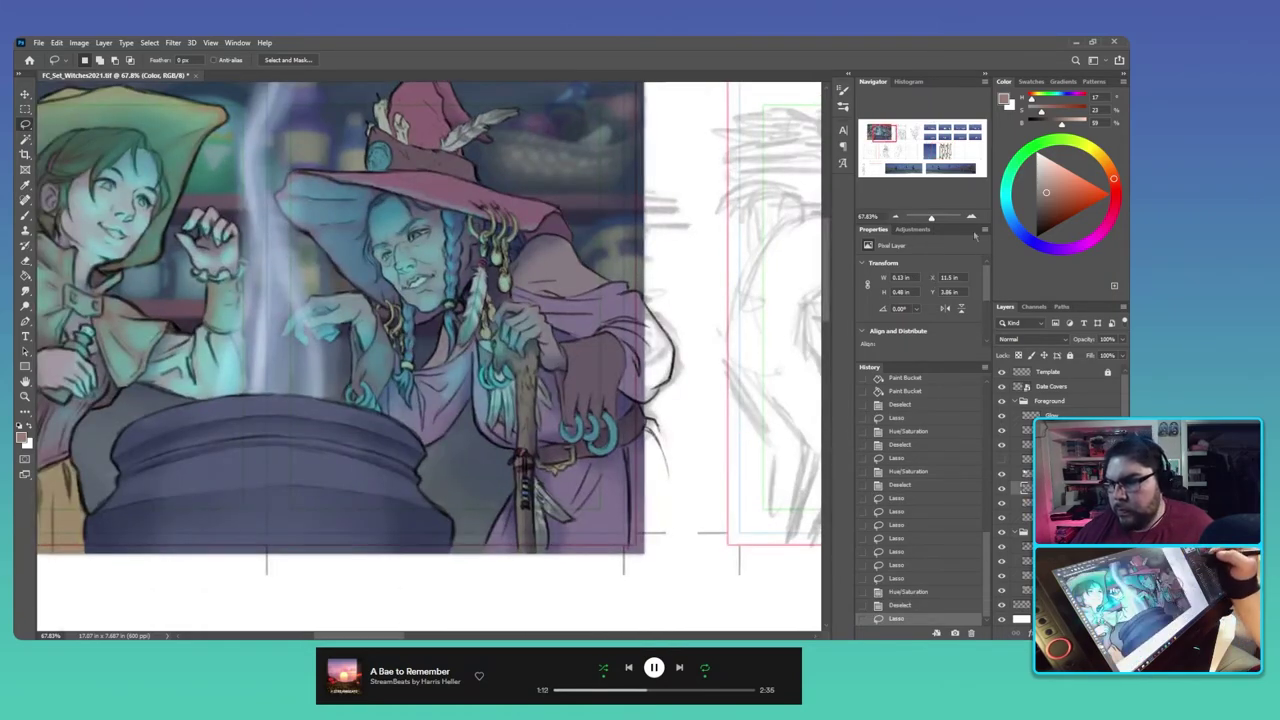
left_click(943, 150)
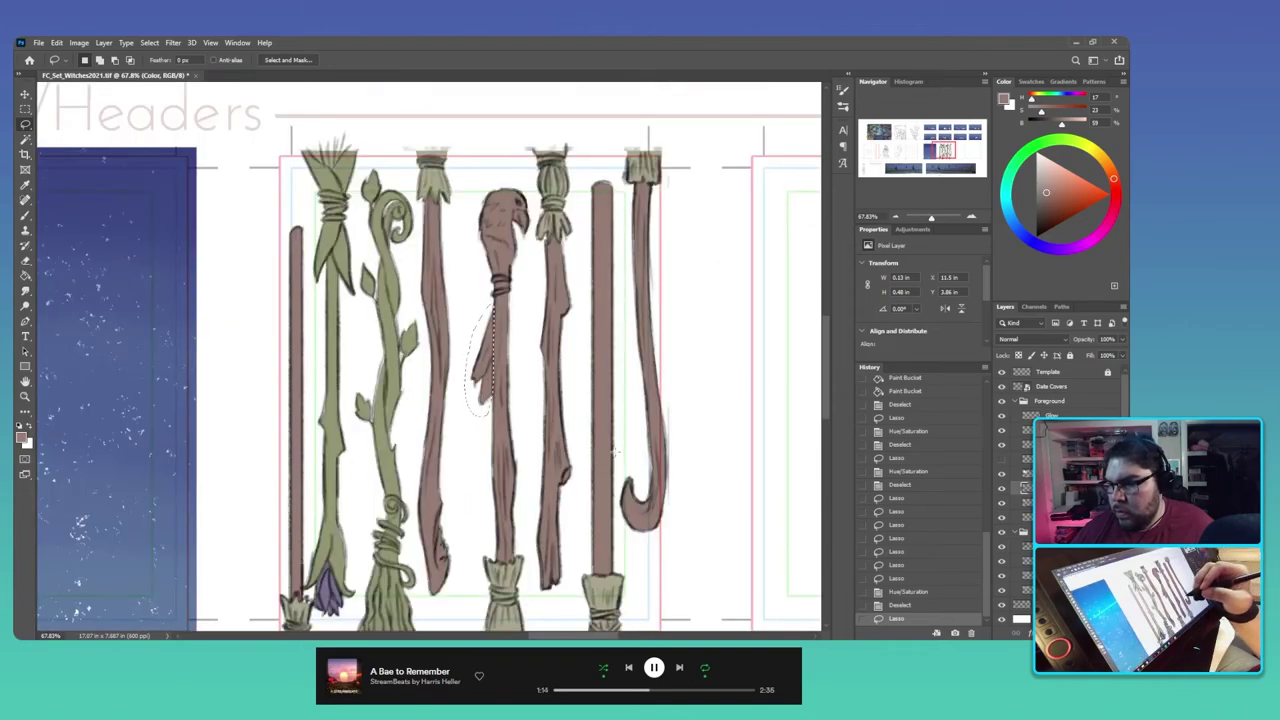
key("i")
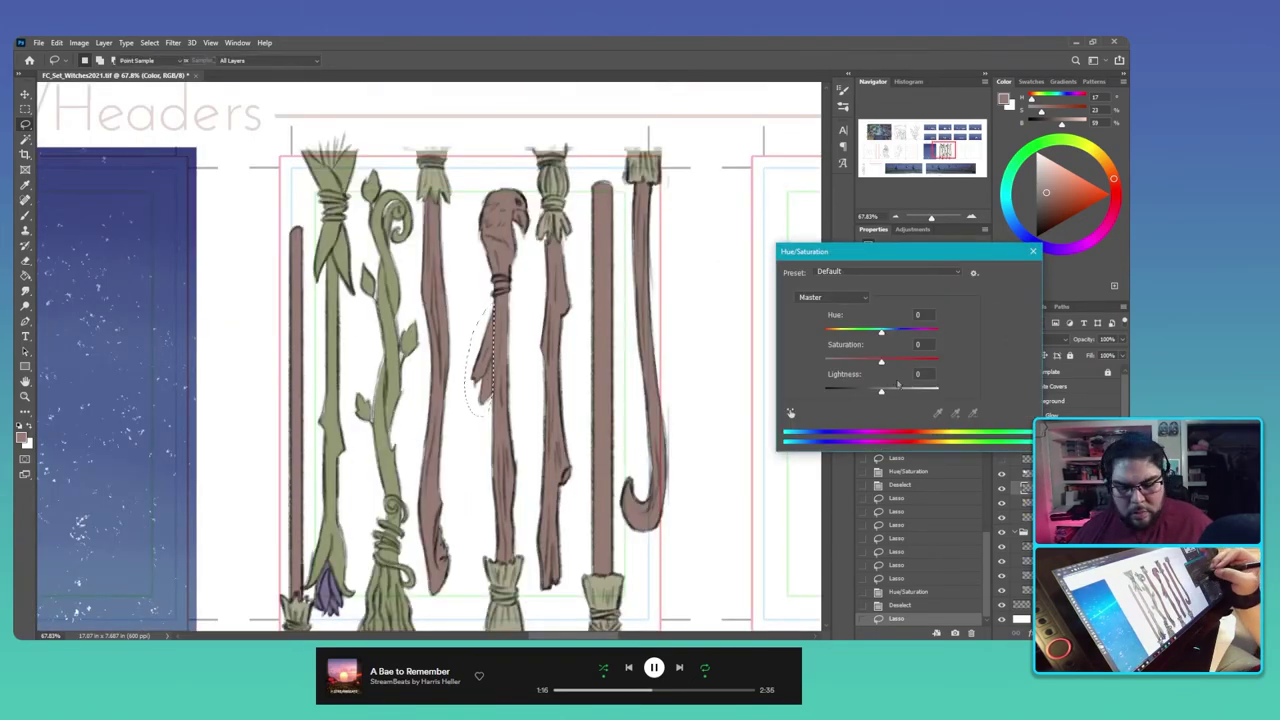
left_click_drag(899, 398, 905, 396)
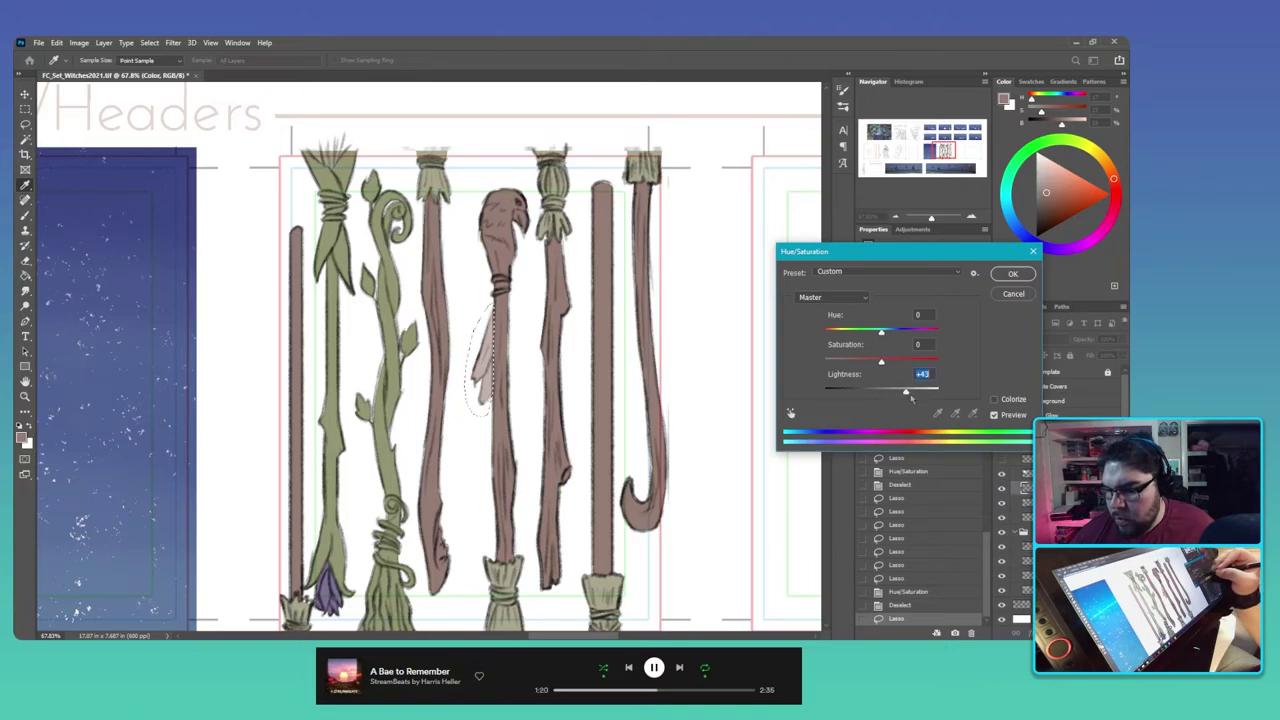
left_click(1012, 274)
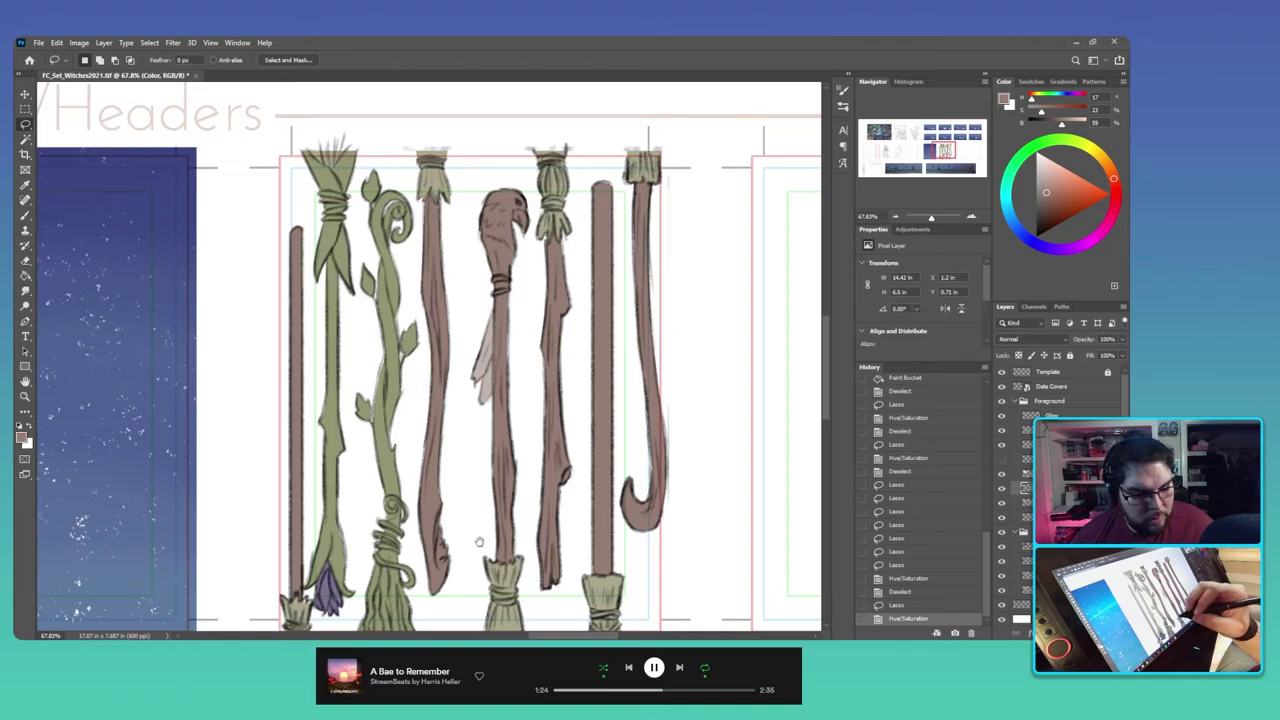
left_click_drag(479, 542, 499, 490)
key("ctrl+d")
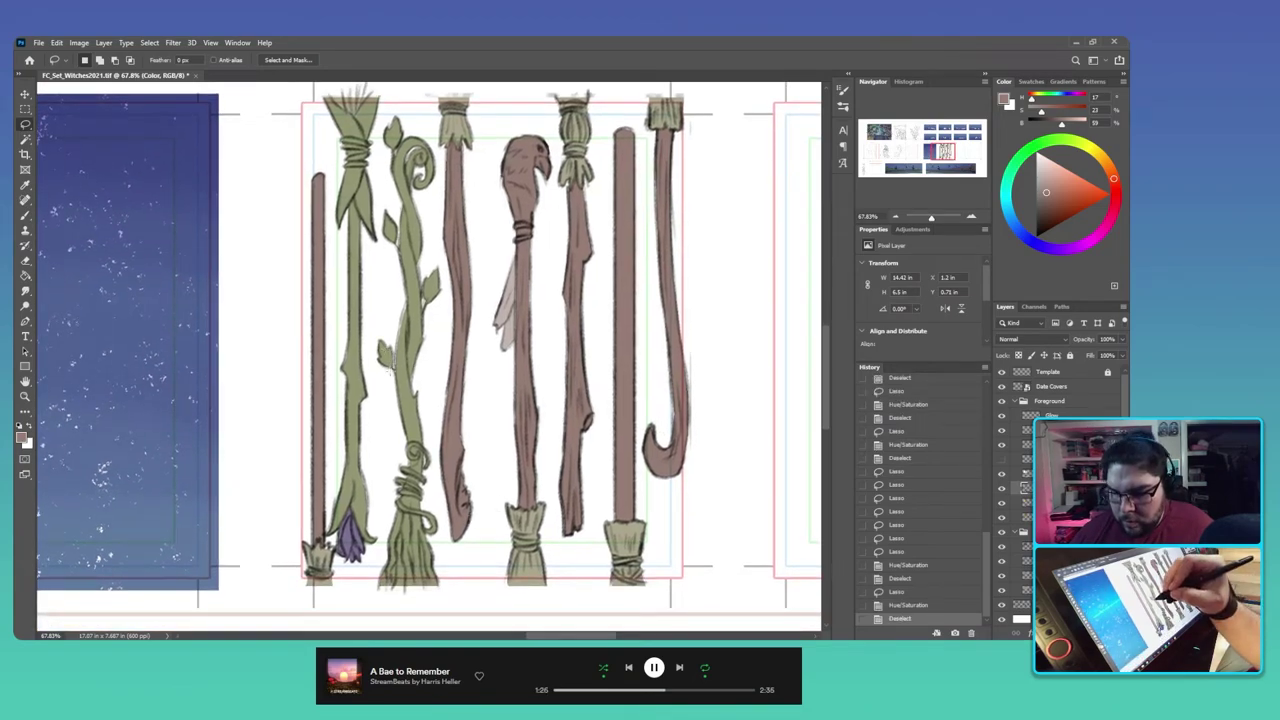
Step: Lasso together the four leaves and the coiled vine binding above the bristles of the third broom
mouse_move(378, 335)
left_mouse_down()
mouse_move(394, 356)
mouse_move(378, 336)
left_mouse_up()
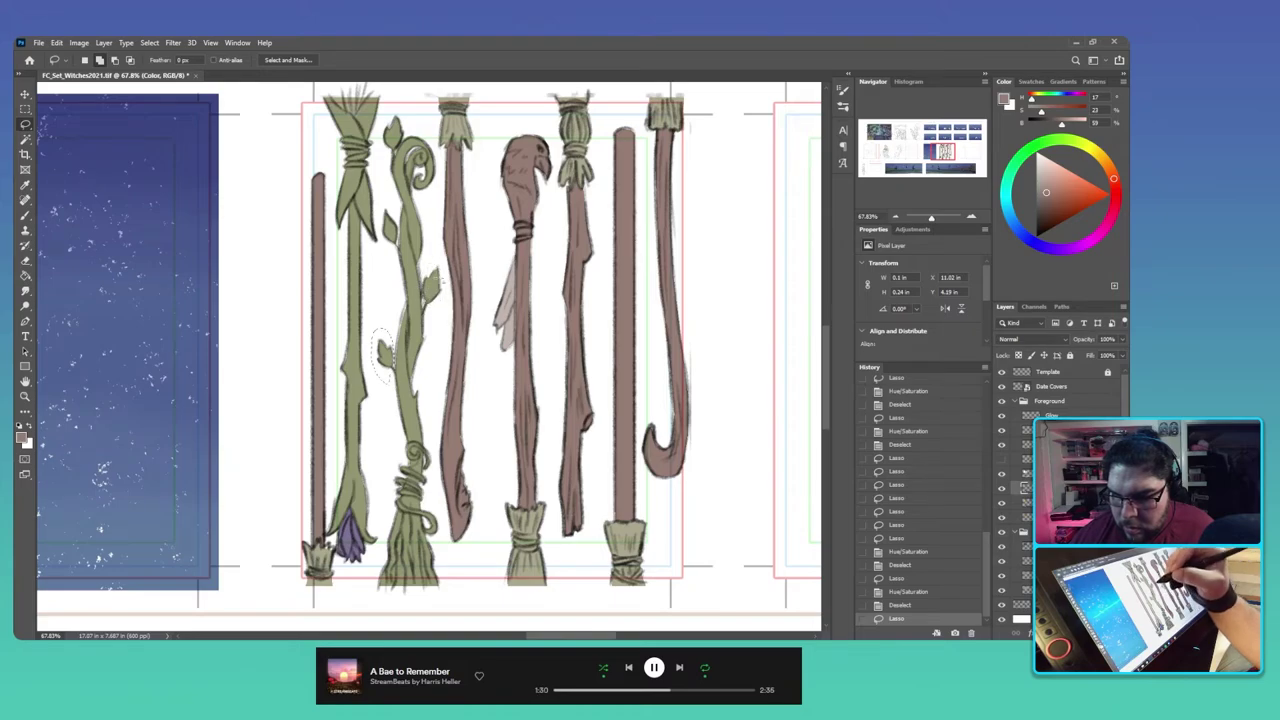
mouse_move(384, 206)
left_mouse_down()
mouse_move(376, 240)
mouse_move(394, 252)
mouse_move(382, 205)
left_mouse_up()
mouse_move(394, 120)
left_mouse_down()
mouse_move(381, 150)
mouse_move(396, 157)
mouse_move(394, 118)
mouse_move(404, 142)
left_mouse_up()
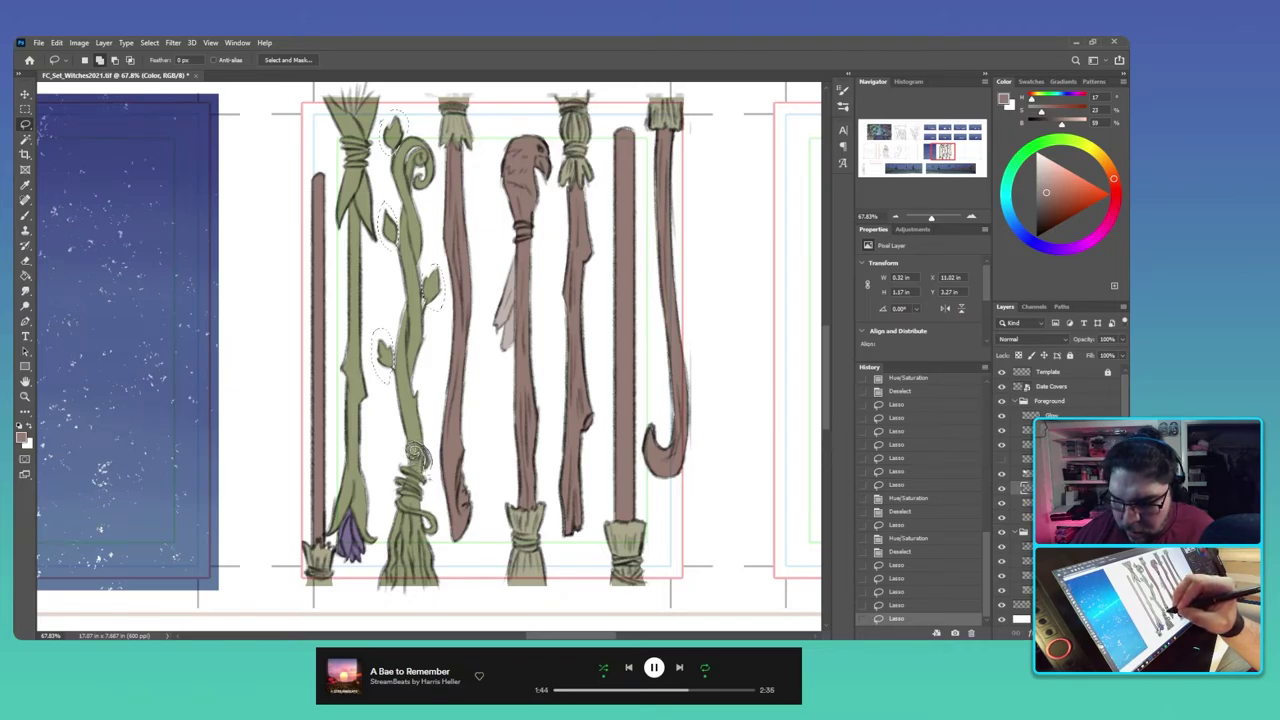
left_click_drag(424, 468, 428, 482)
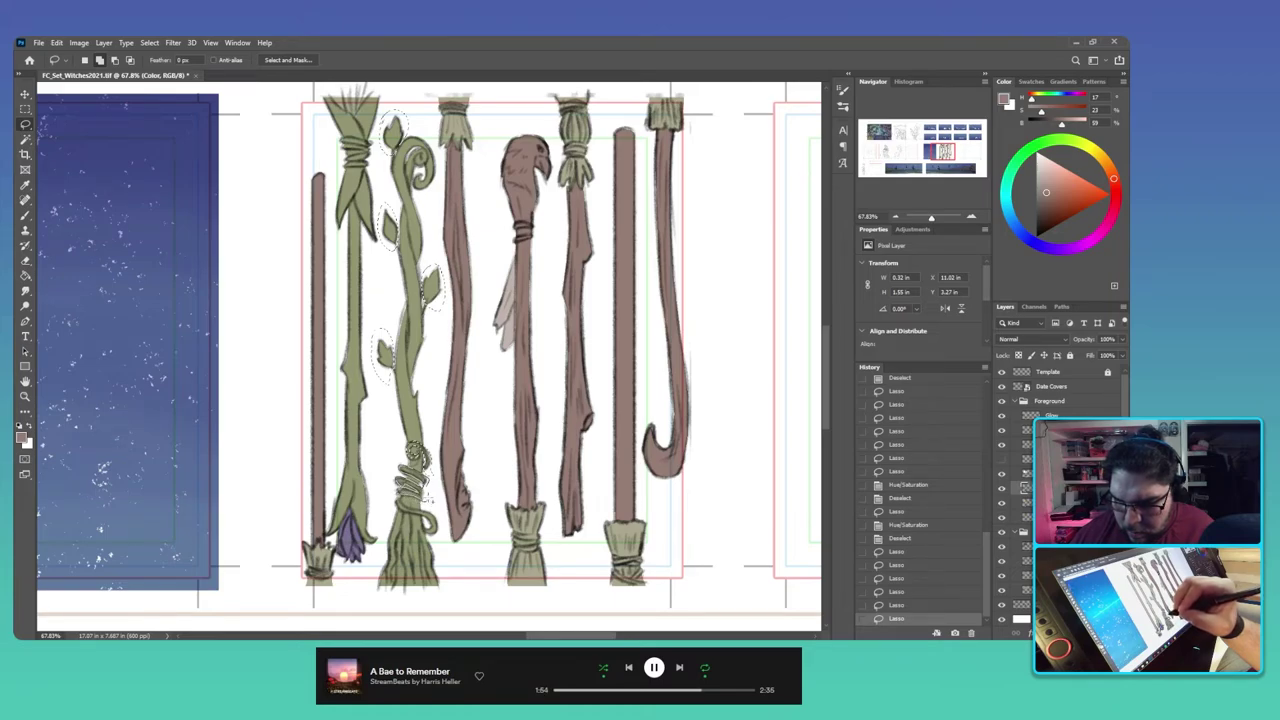
mouse_move(428, 498)
left_mouse_down()
mouse_move(438, 520)
mouse_move(426, 508)
left_mouse_up()
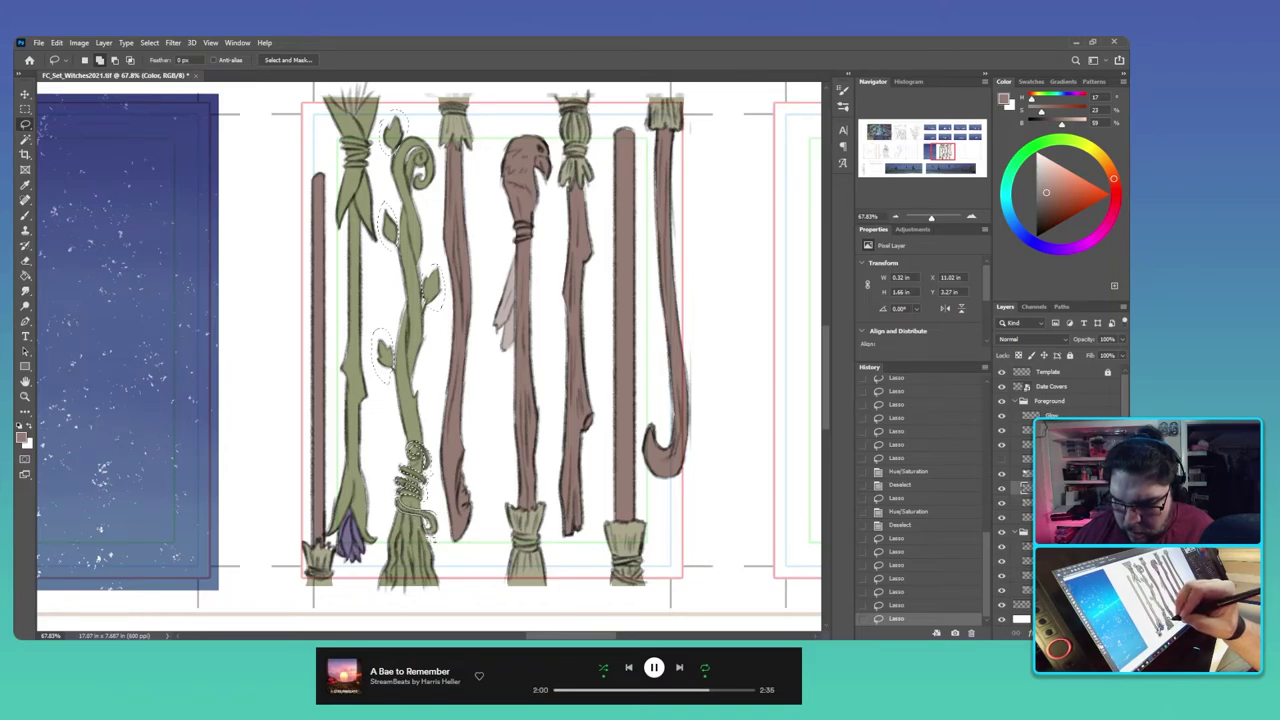
left_click_drag(432, 540, 436, 515)
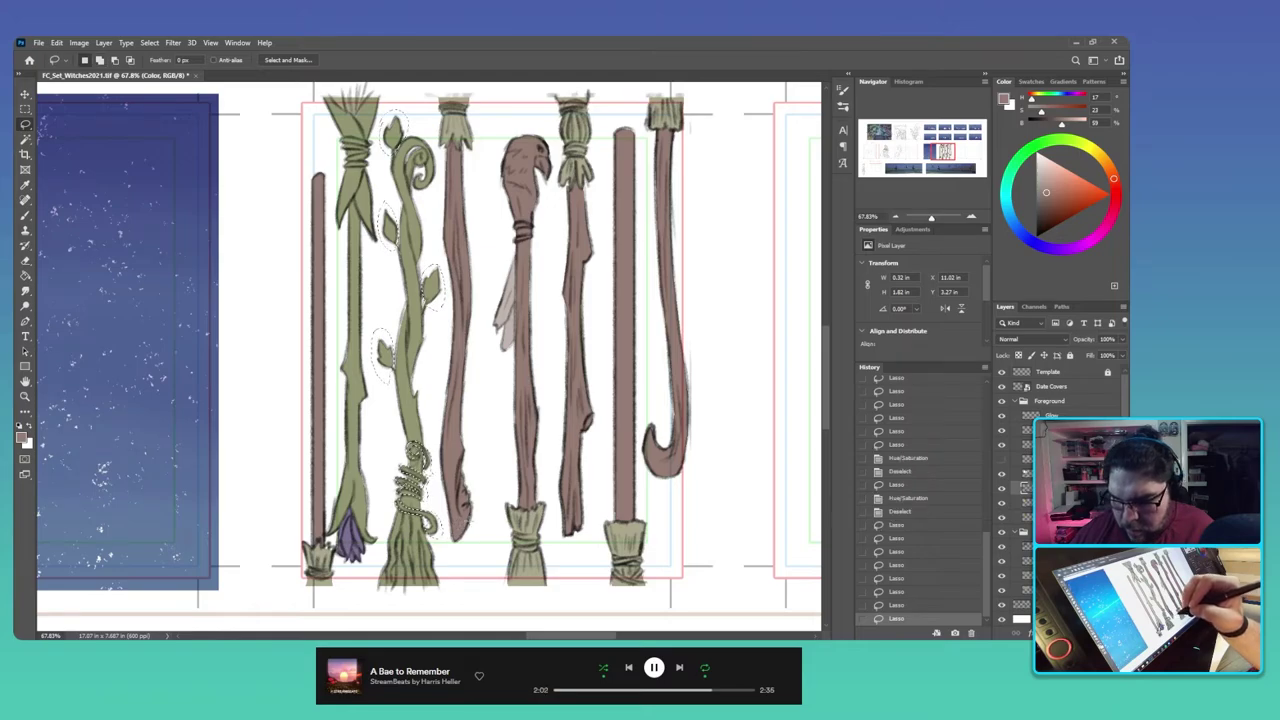
Step: Shift the selected leaves and vine binding to a darker green with hue +32, saturation 0 and lightness -18, and deselect
key("ctrl+u")
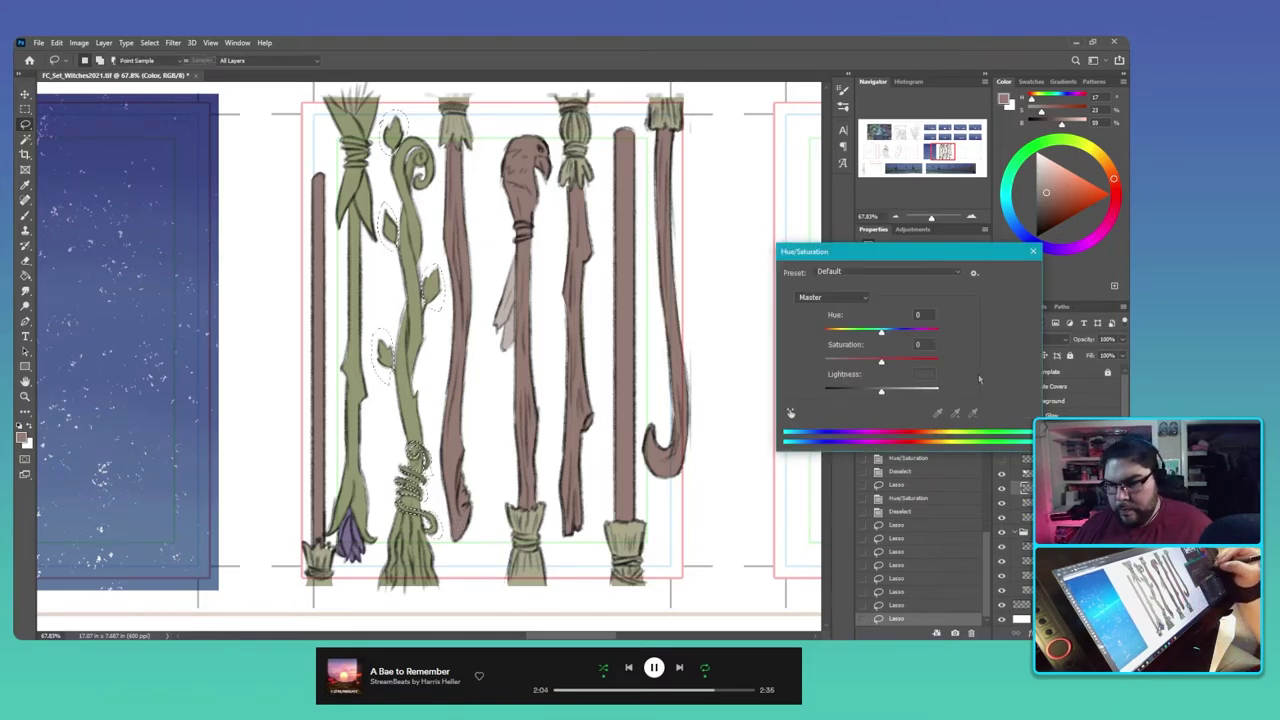
left_click_drag(882, 362, 870, 392)
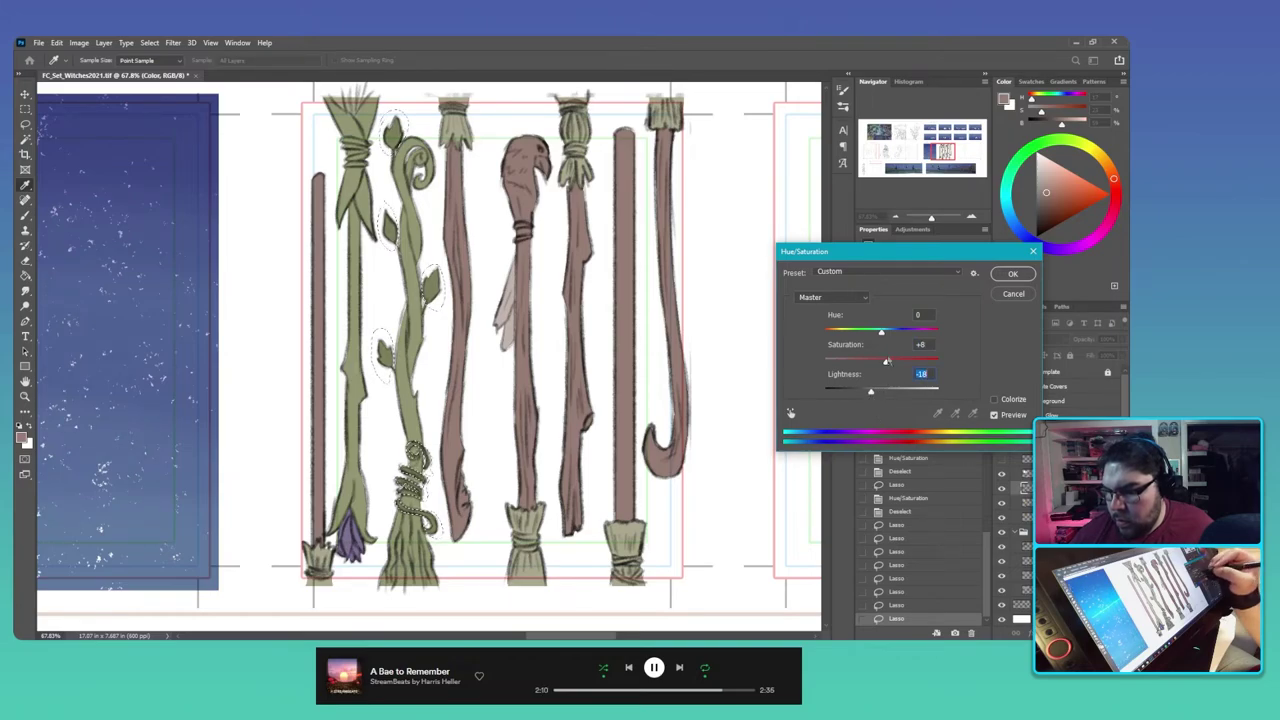
left_click_drag(881, 331, 900, 334)
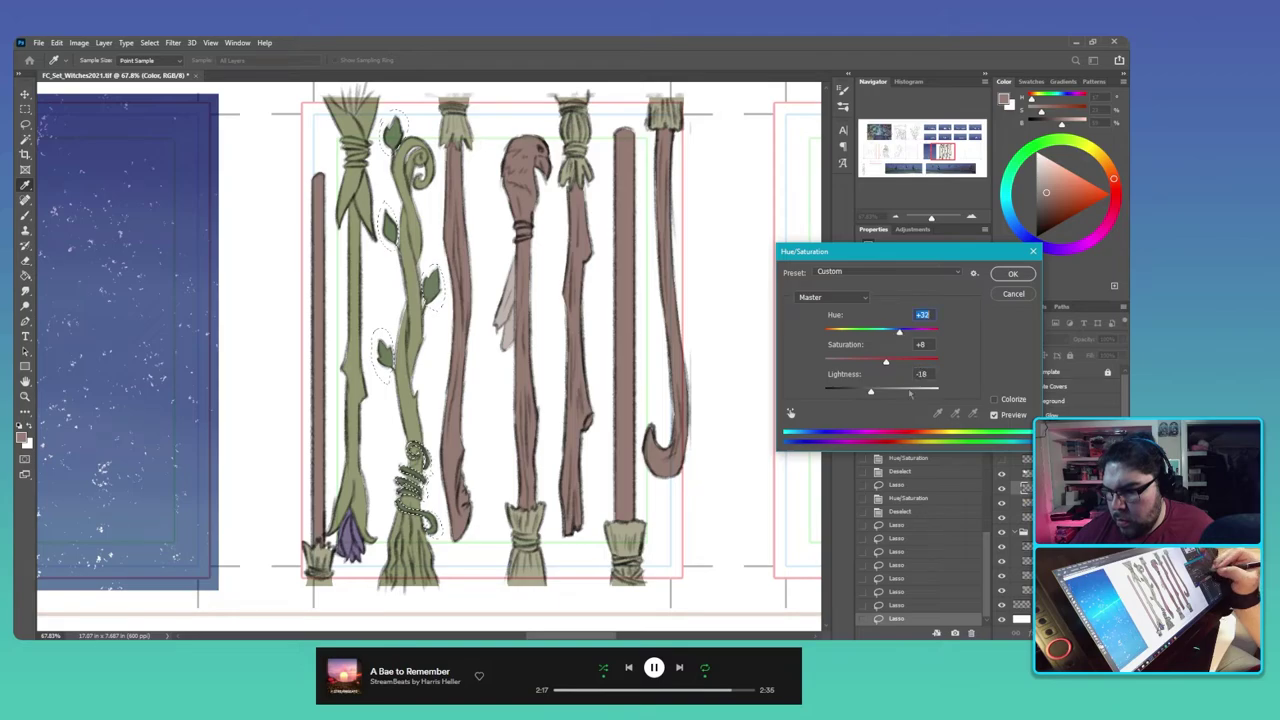
key("Tab")
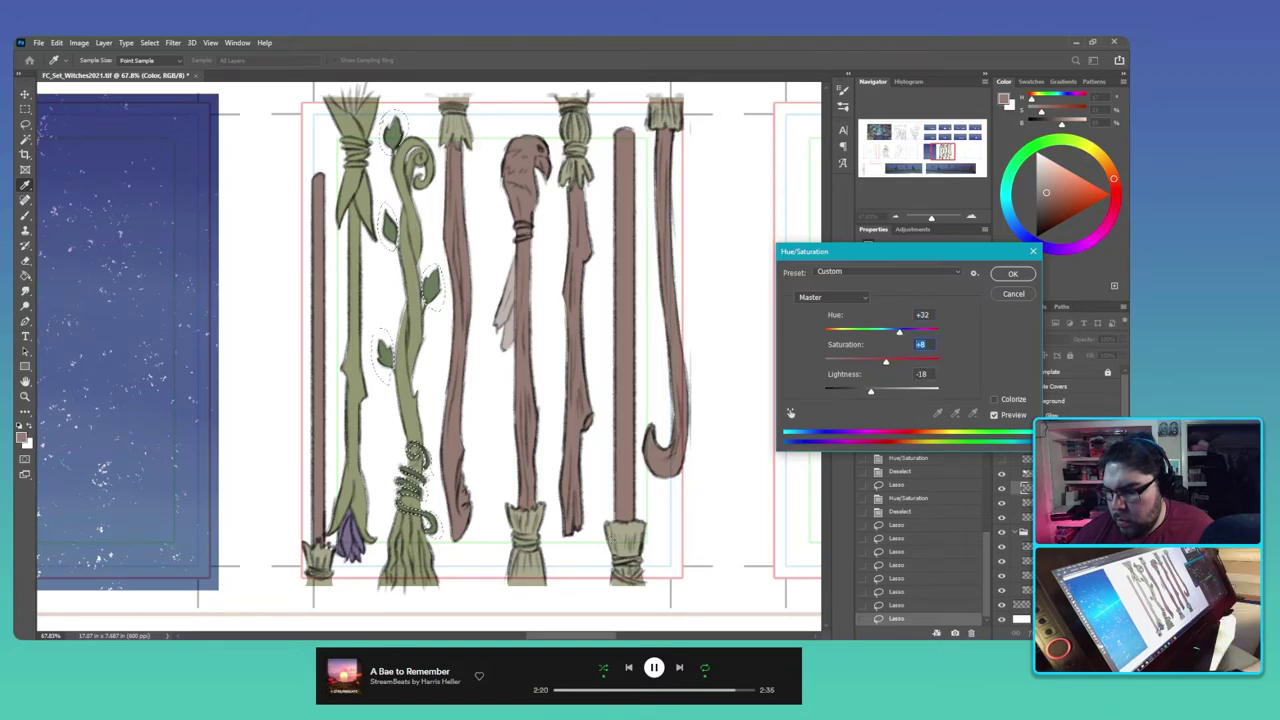
type("0")
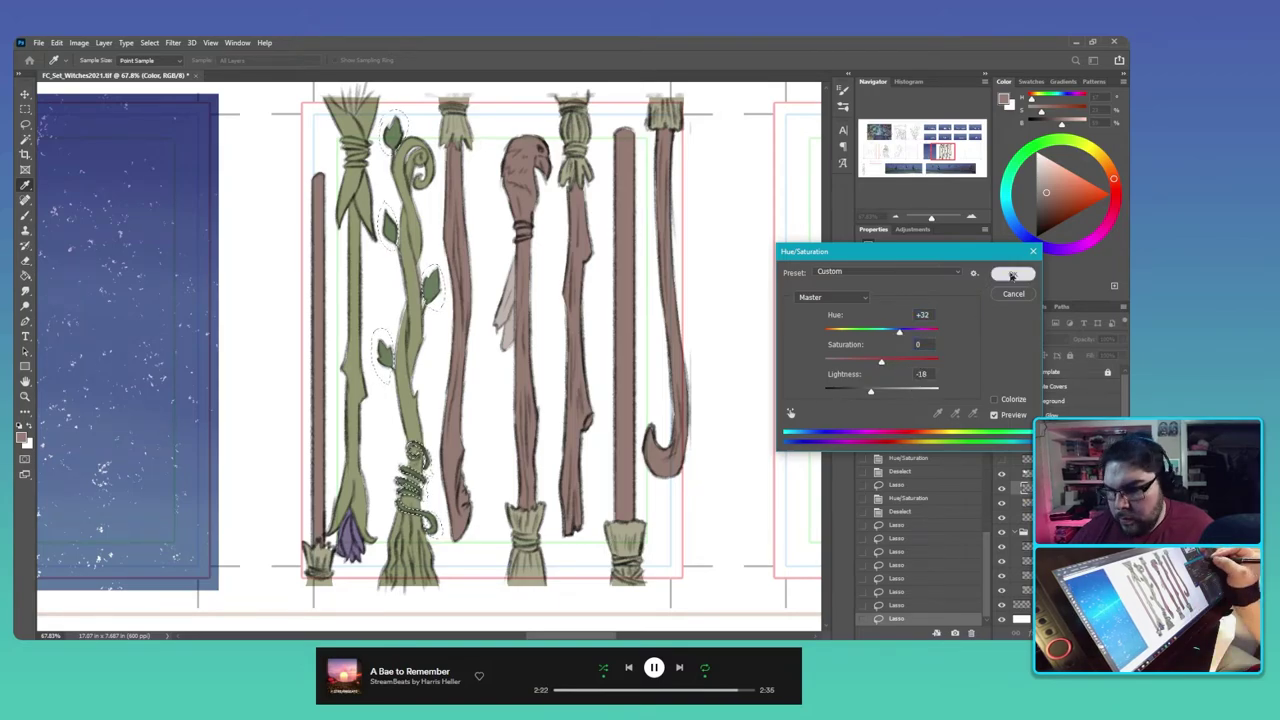
key("Return")
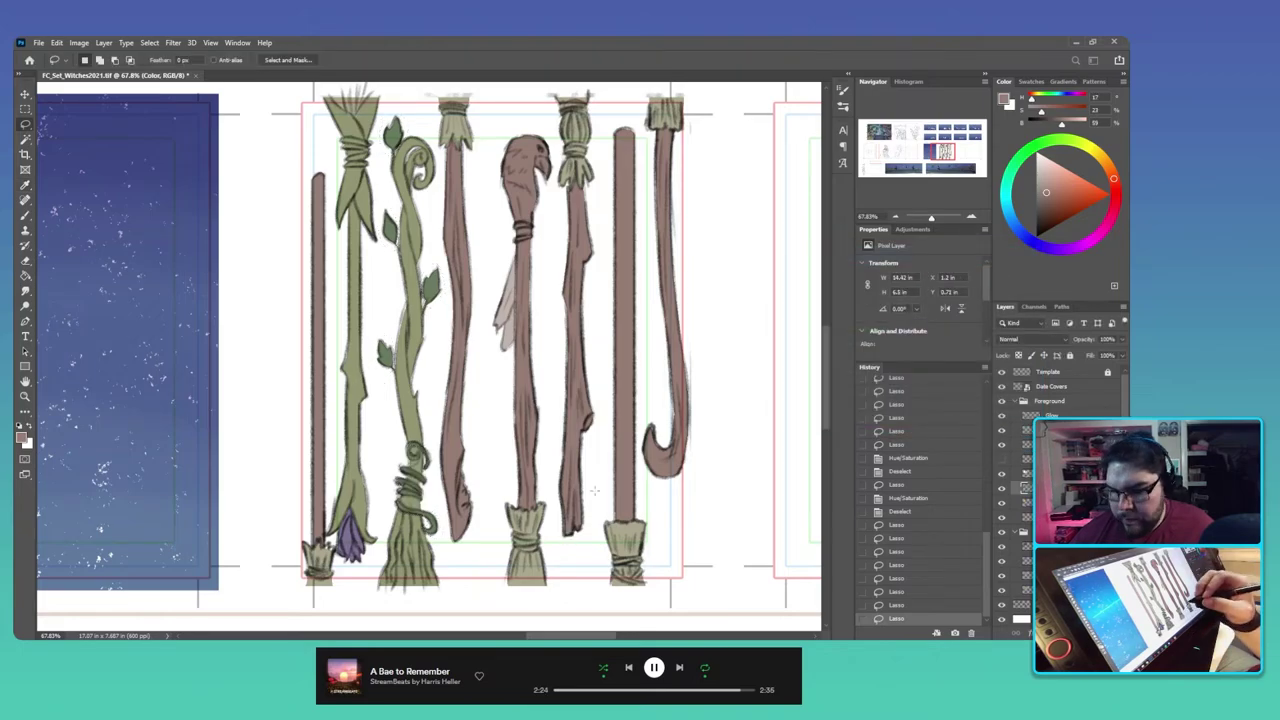
key("ctrl+d")
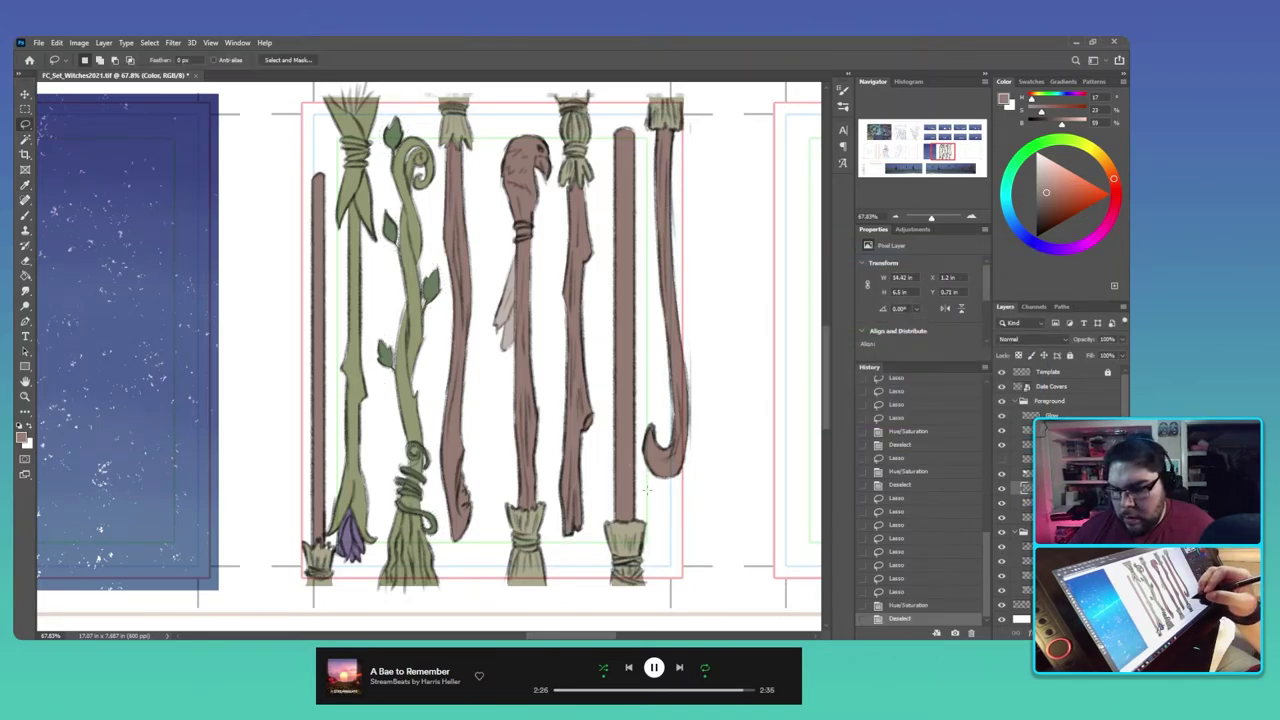
Step: Sample the dark leaf green from the third broom, lasso the second broom's leafy head, fill it with that green, and deselect
left_click_drag(435, 229, 468, 318)
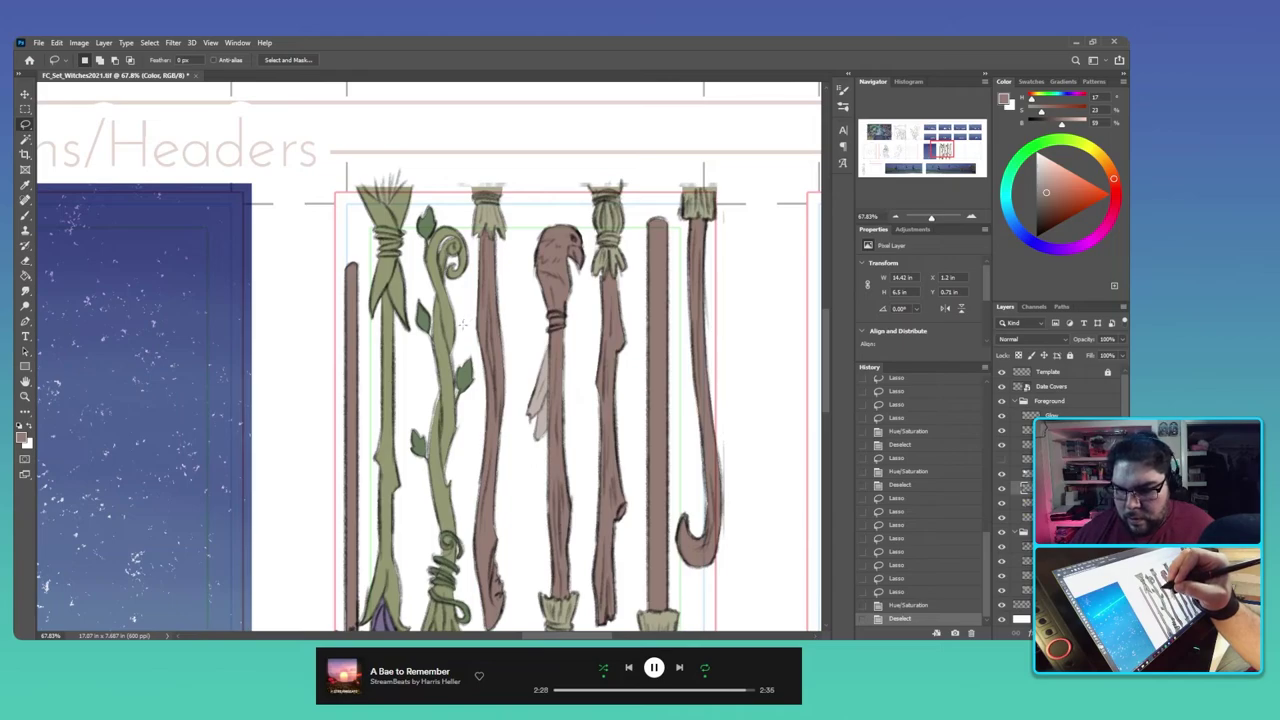
key("b")
left_click(421, 318, "alt")
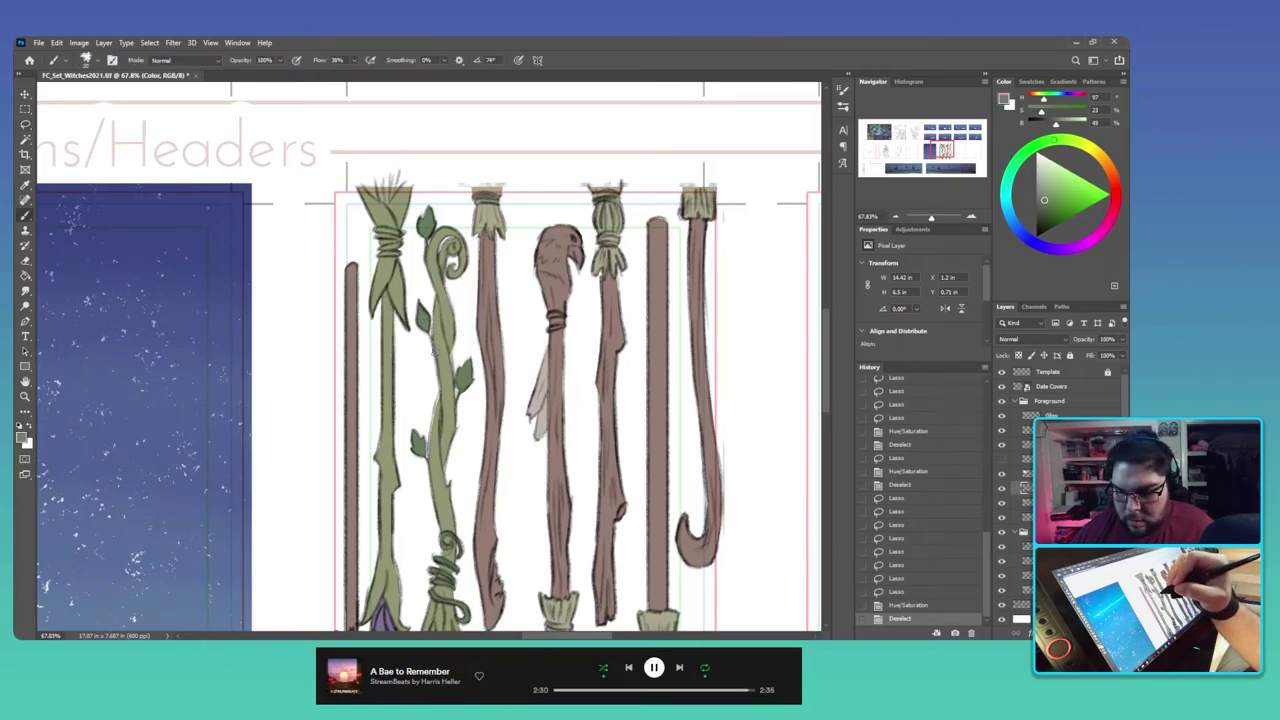
key("l")
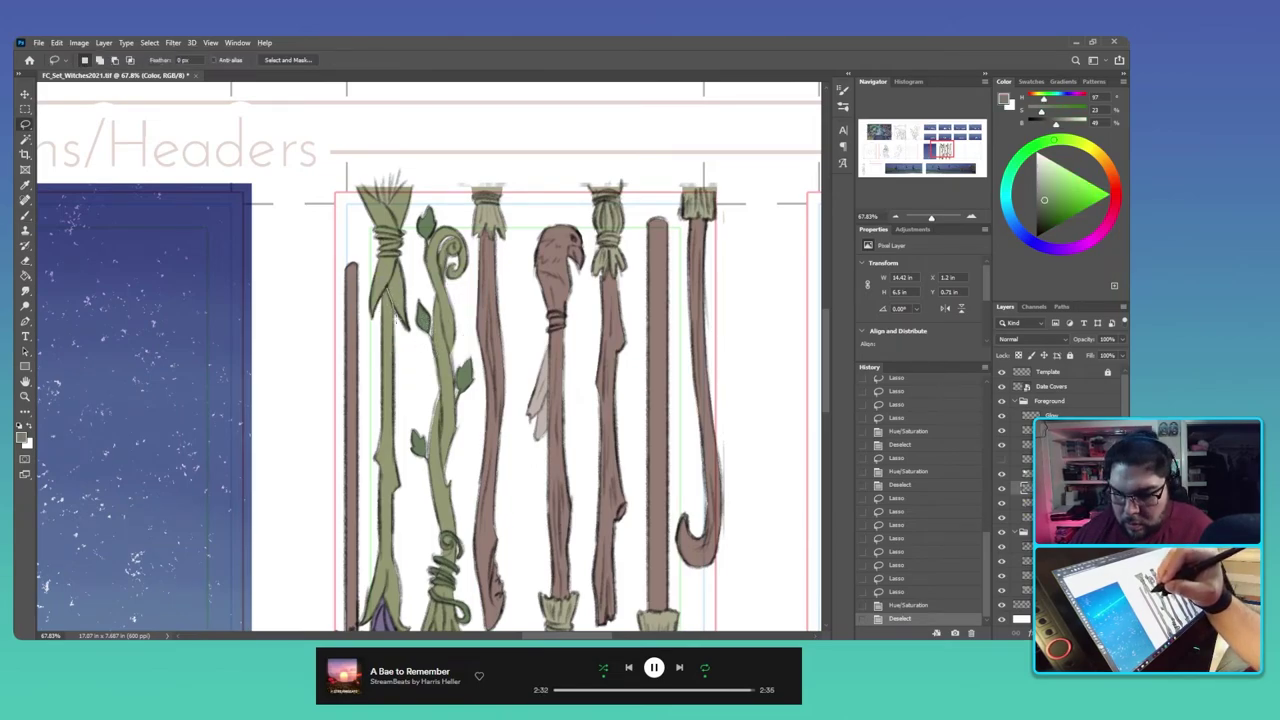
left_click_drag(411, 300, 409, 234)
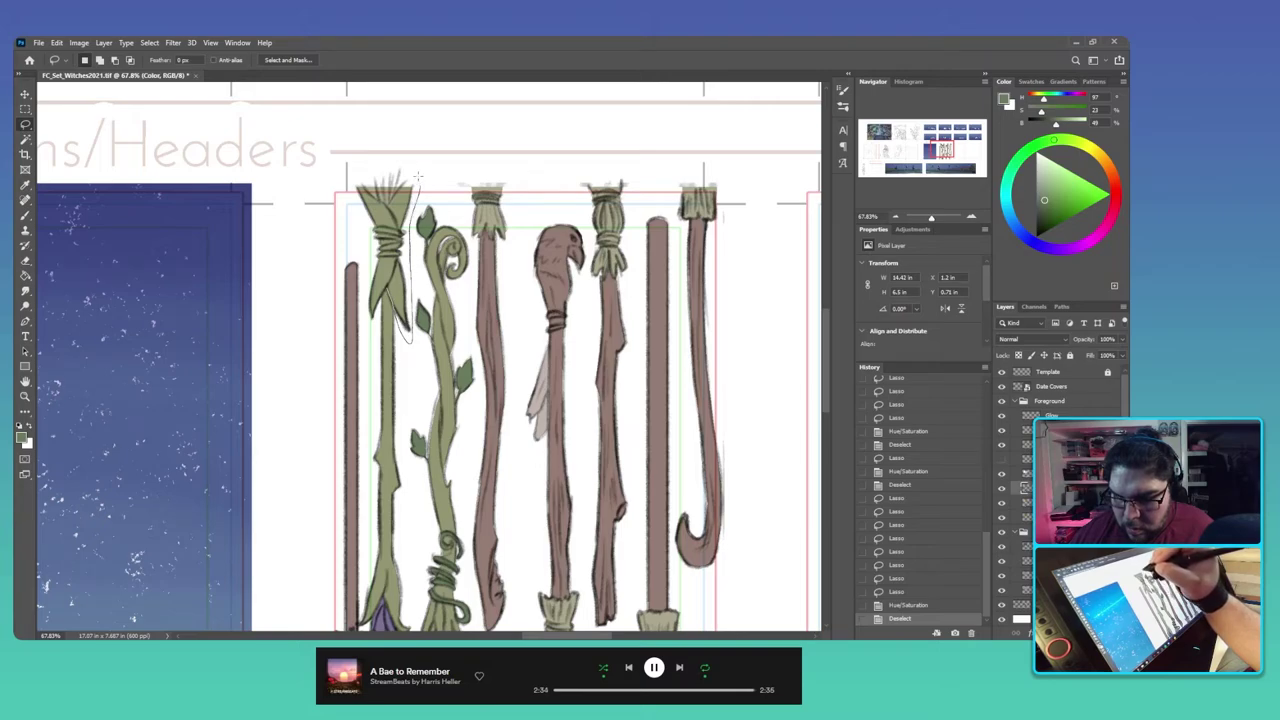
left_click_drag(351, 173, 366, 248)
mouse_move(366, 300)
left_mouse_down()
mouse_move(370, 326)
mouse_move(402, 276)
left_mouse_up()
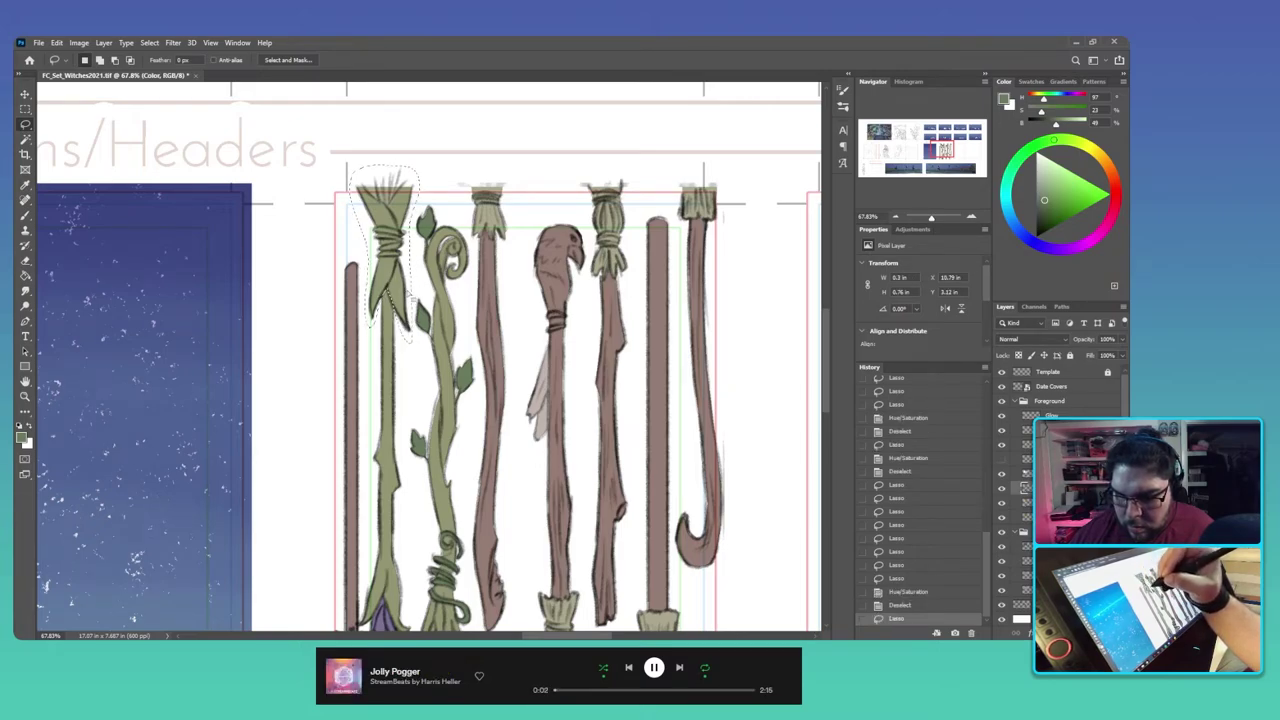
key("g")
left_click(385, 240)
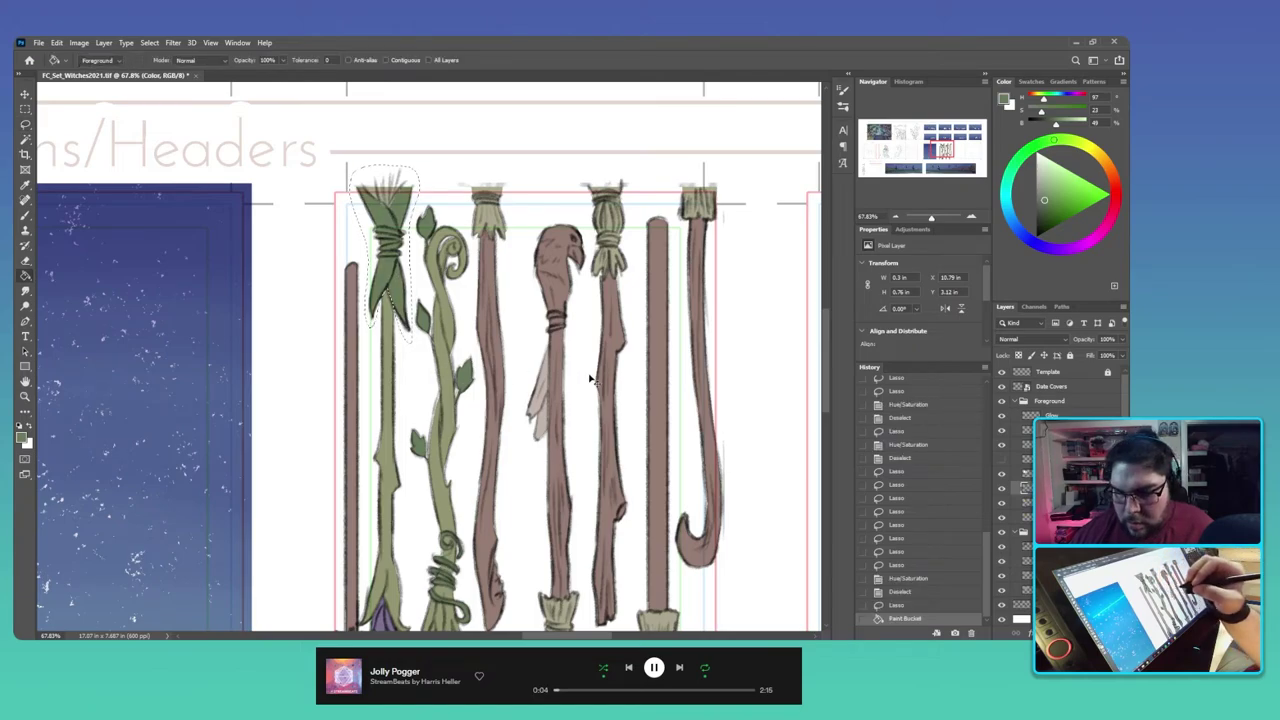
key("ctrl+d")
left_click_drag(584, 399, 484, 343)
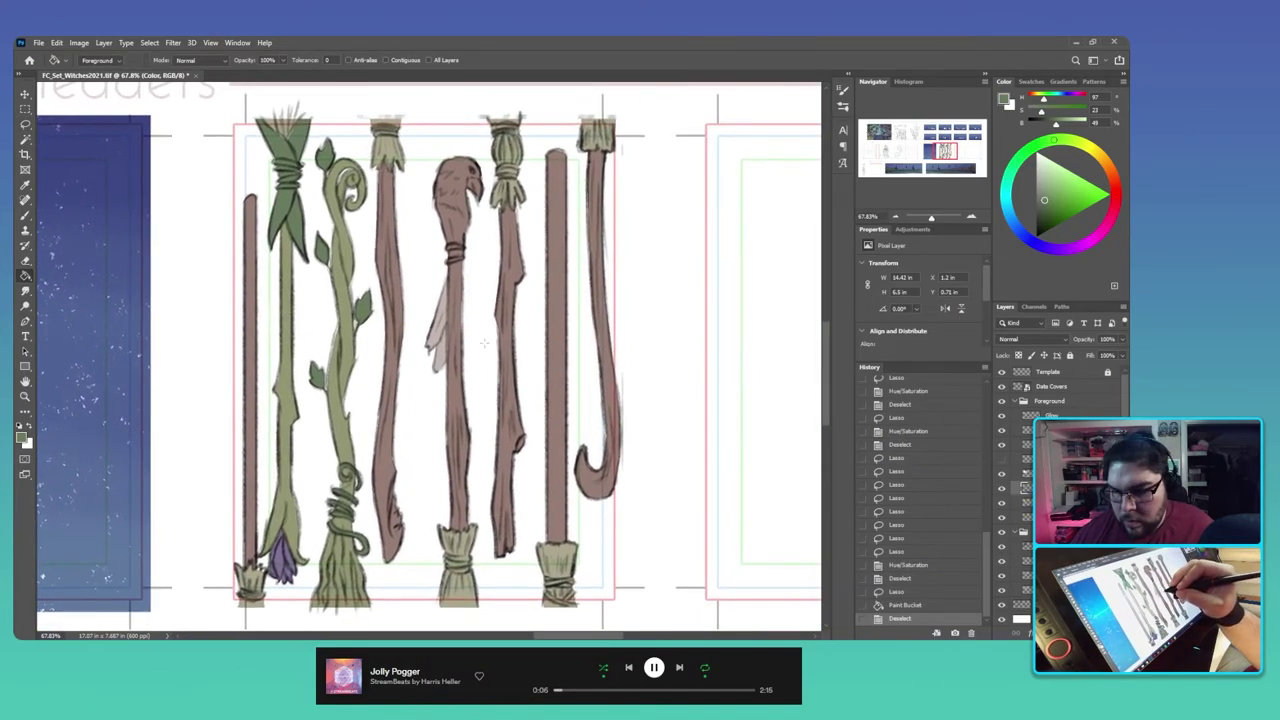
left_click_drag(587, 367, 592, 384)
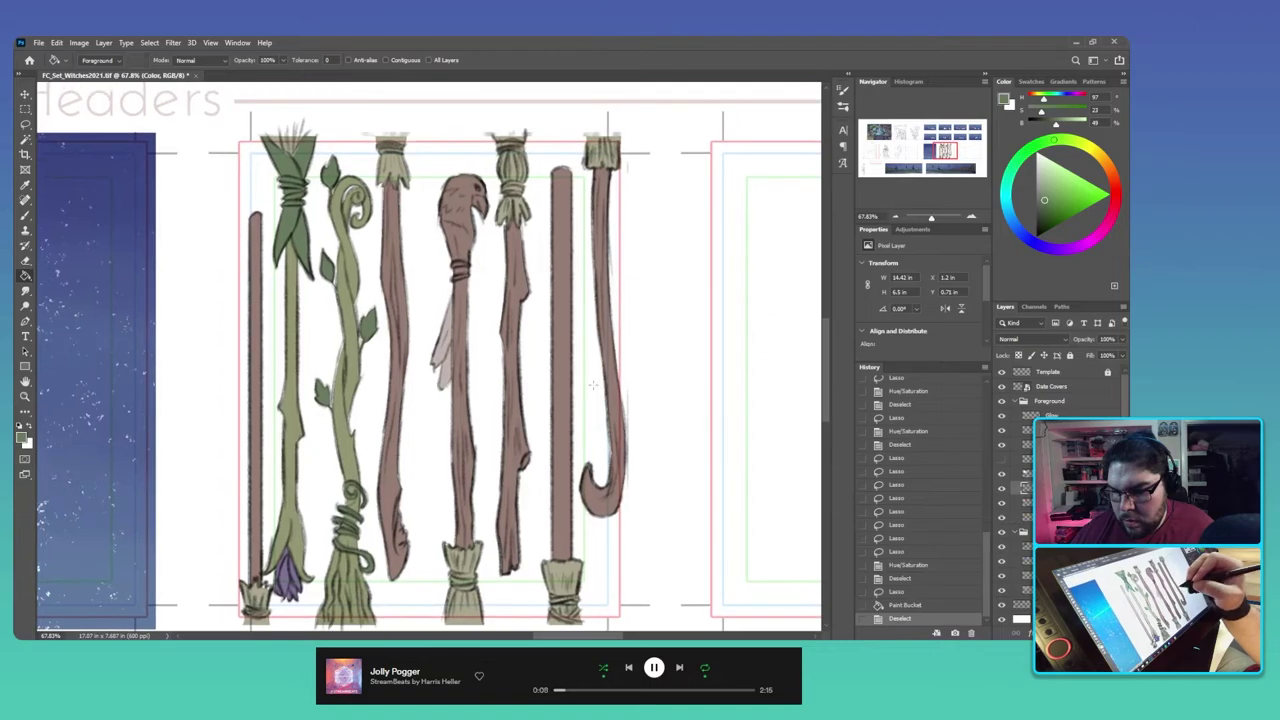
left_click(518, 194)
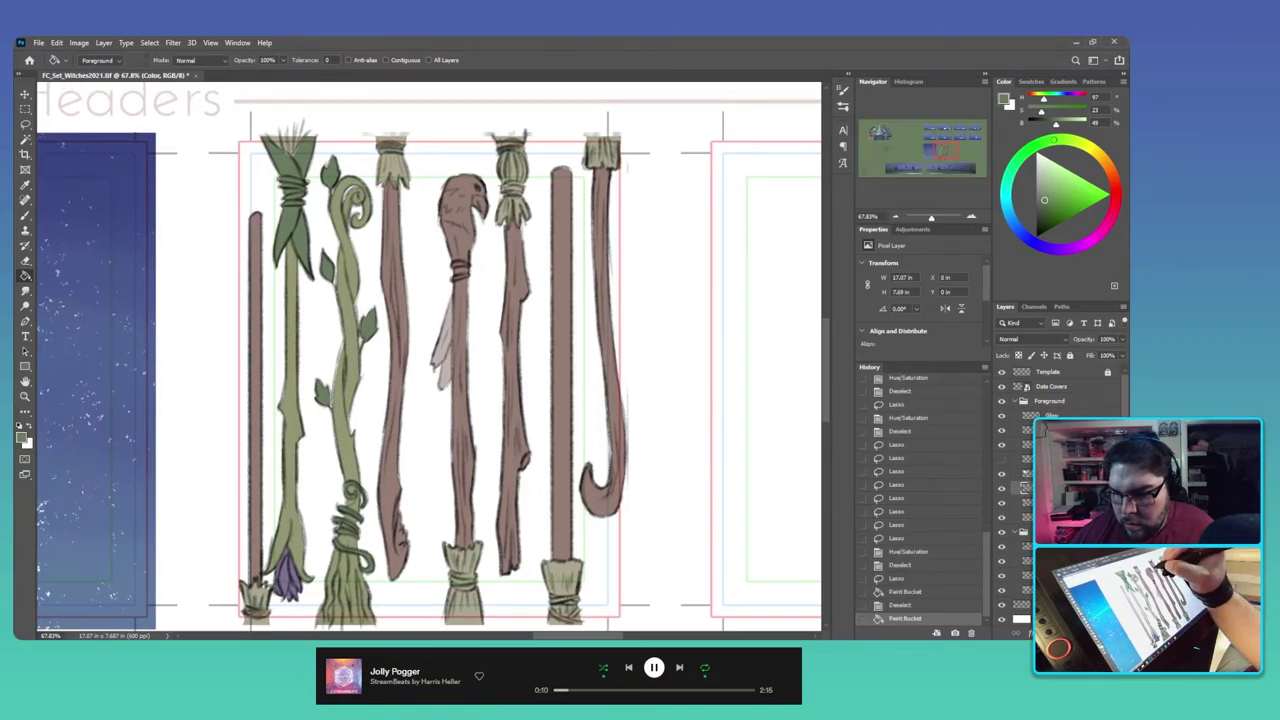
key("ctrl+z")
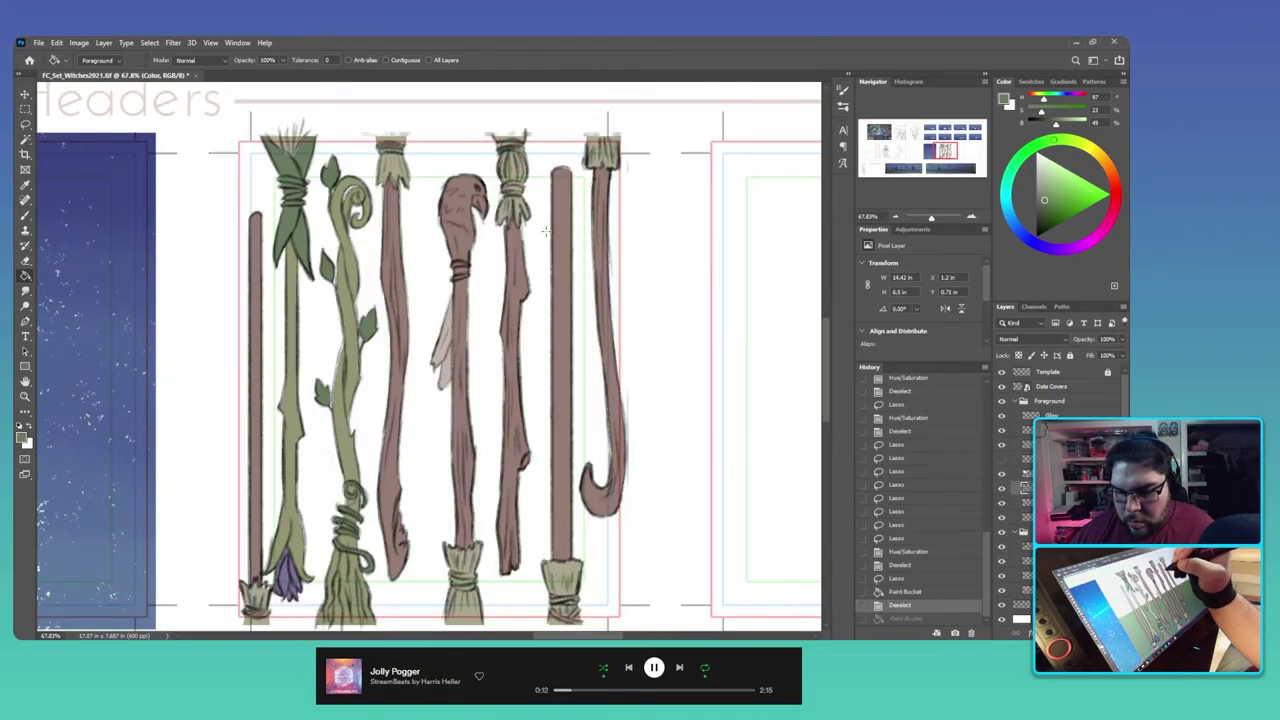
Step: Lasso together both bindings on the sixth broom and the bristle and neck bindings on the bird-headed fifth broom
key("l")
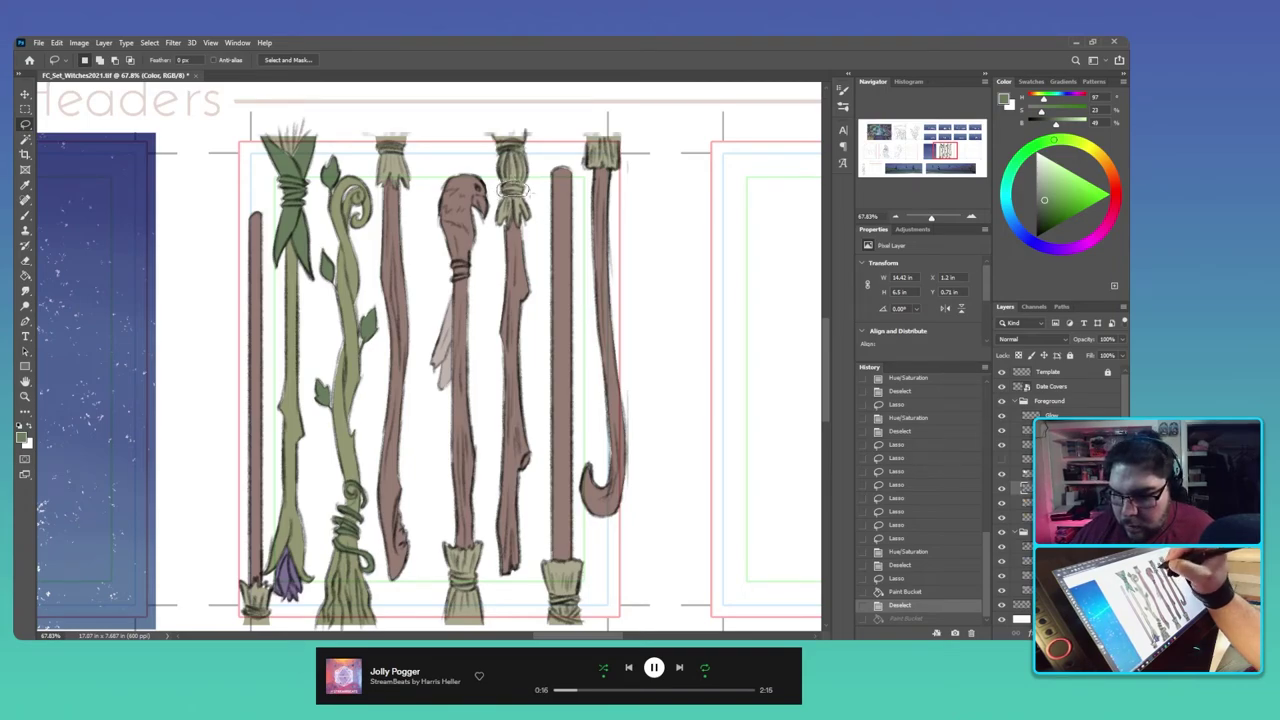
left_click_drag(530, 191, 527, 188)
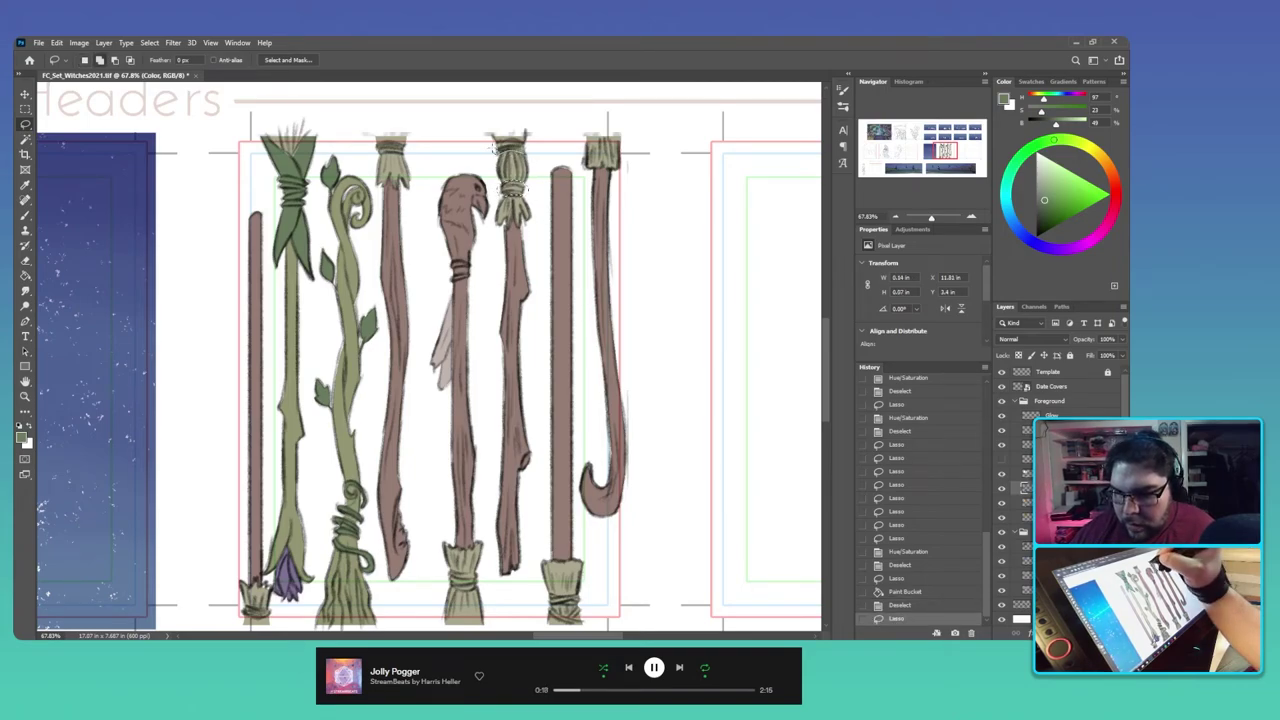
mouse_move(508, 142)
left_mouse_down()
mouse_move(536, 152)
mouse_move(496, 149)
left_mouse_up()
left_click_drag(559, 376, 557, 332)
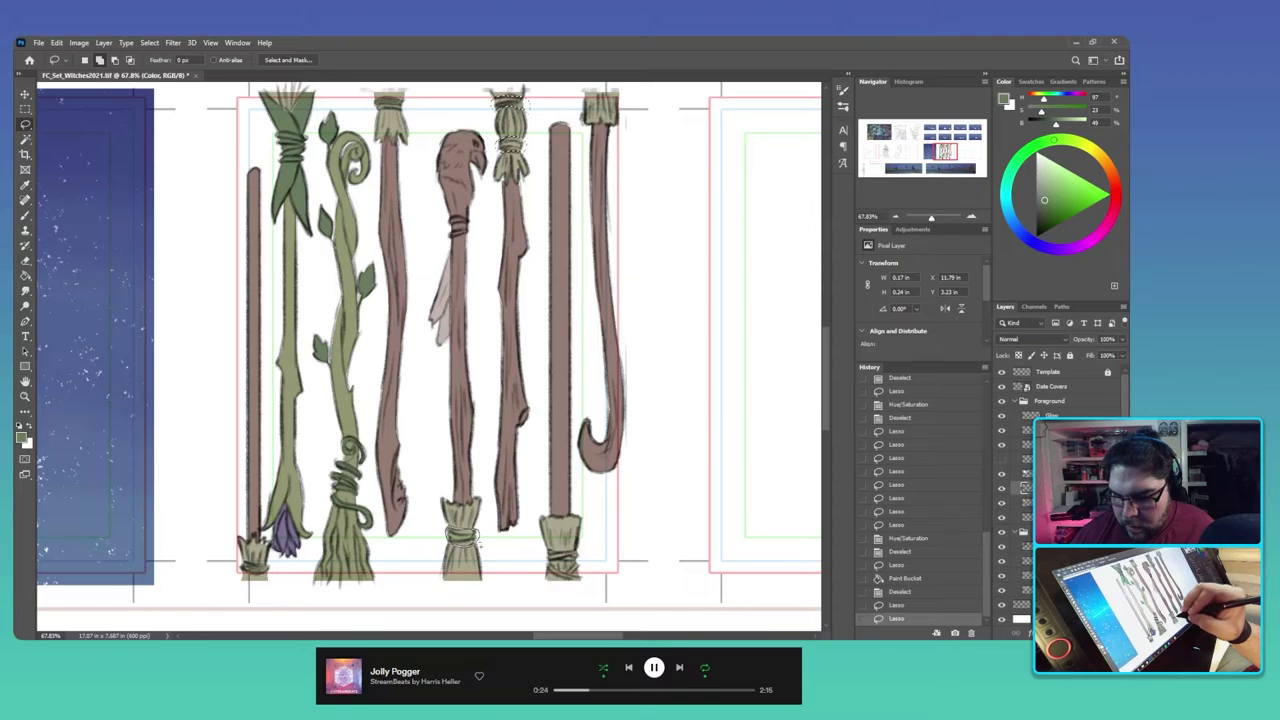
left_click_drag(476, 540, 450, 530)
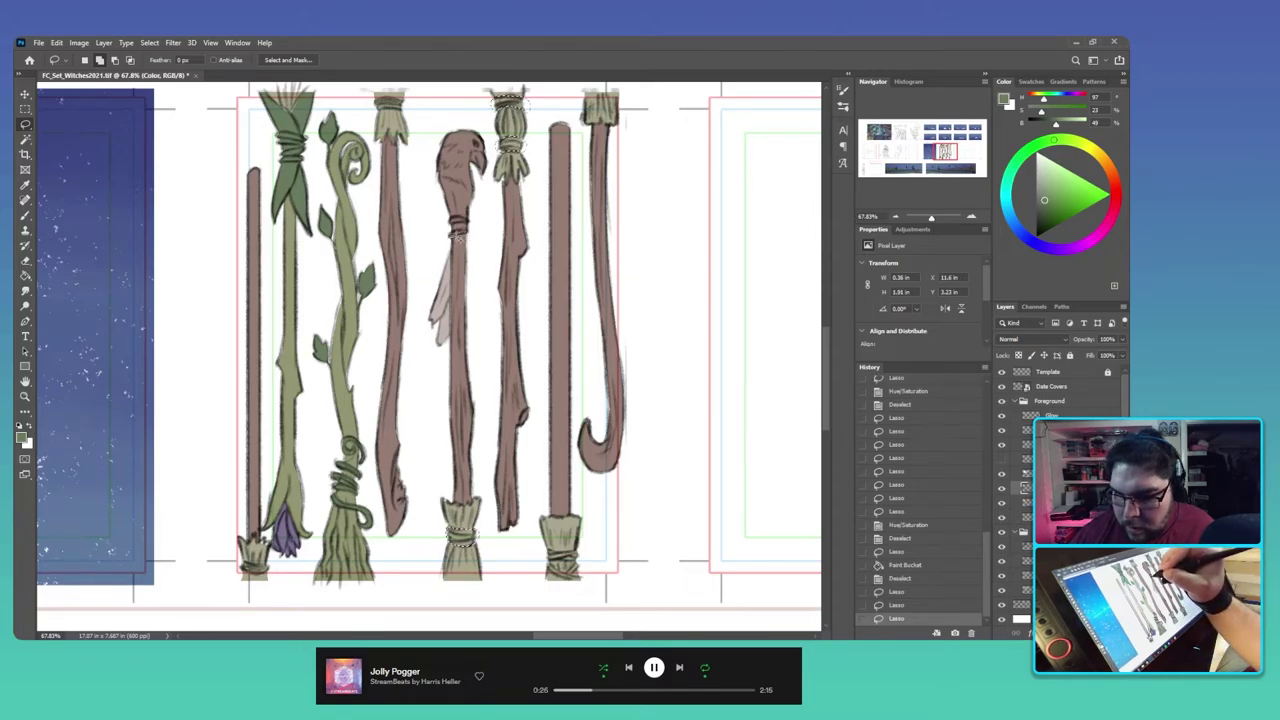
mouse_move(470, 232)
left_mouse_down()
mouse_move(448, 236)
mouse_move(464, 222)
left_mouse_up()
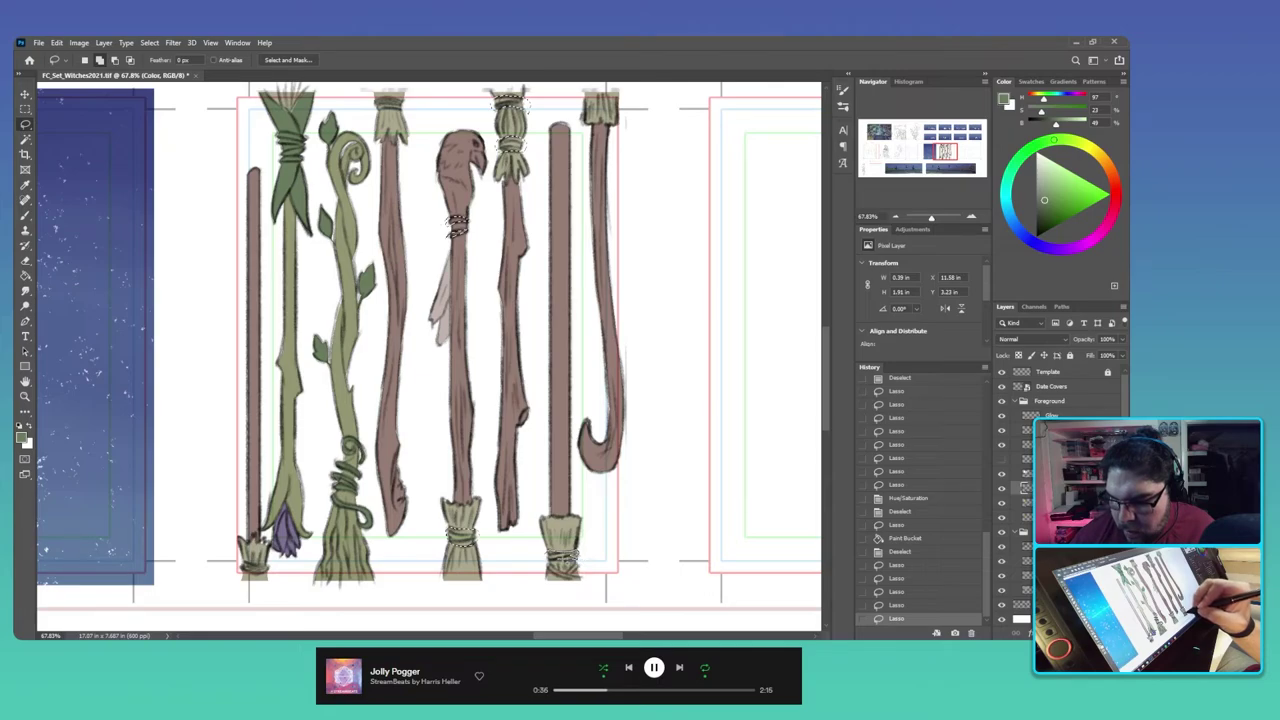
Step: Add the bindings of the seventh, first and second brooms to the lasso selection
mouse_move(566, 557)
left_mouse_down()
mouse_move(545, 562)
mouse_move(552, 548)
left_mouse_up()
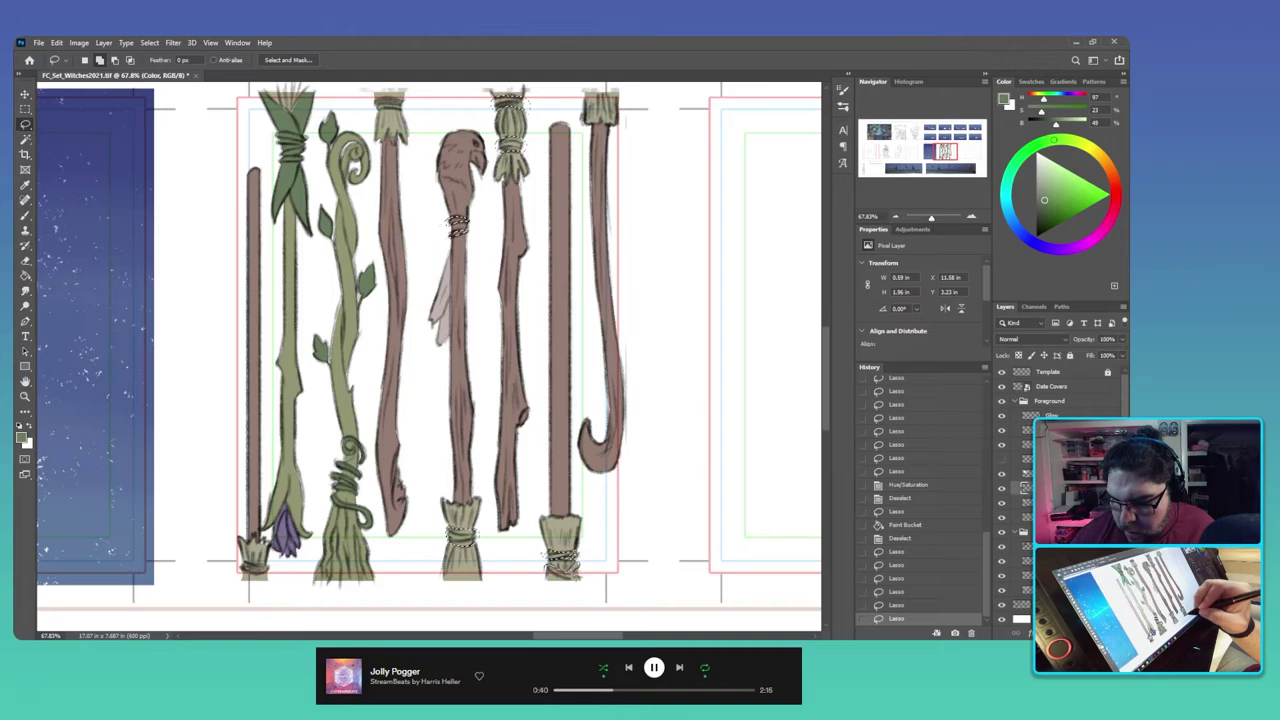
left_click_drag(584, 580, 556, 570)
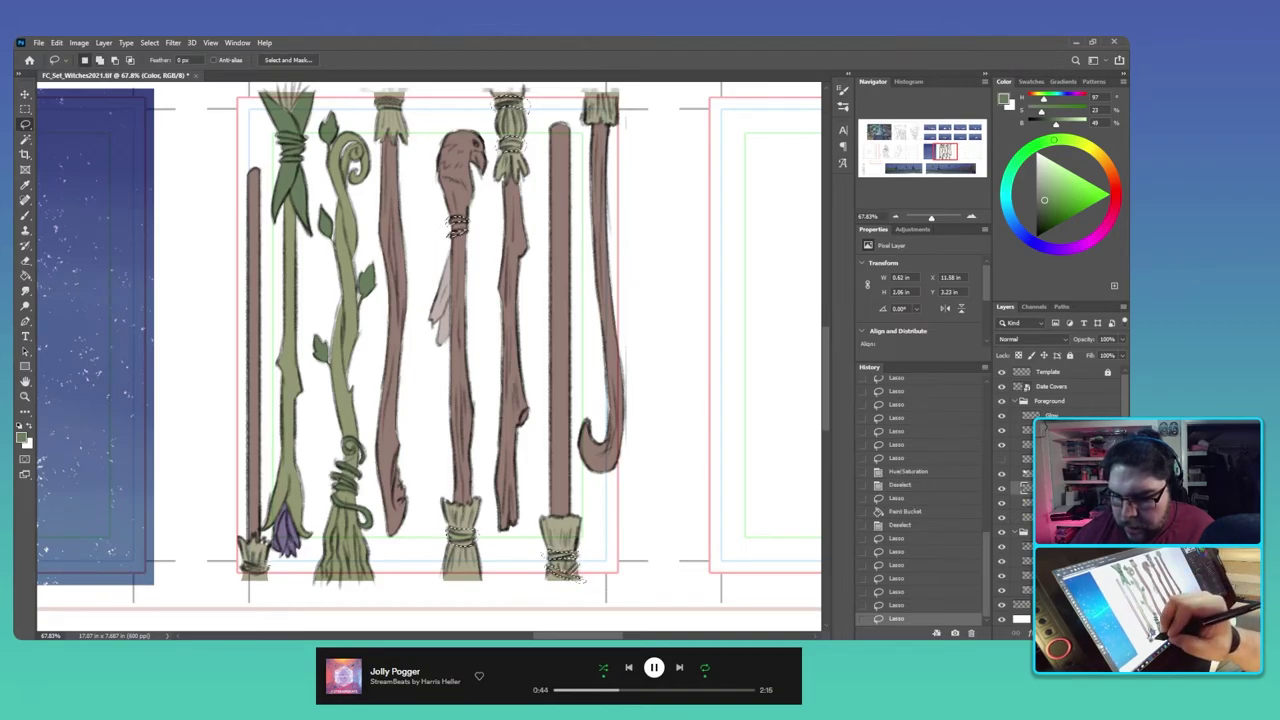
mouse_move(268, 565)
left_mouse_down()
mouse_move(246, 566)
mouse_move(270, 568)
left_mouse_up()
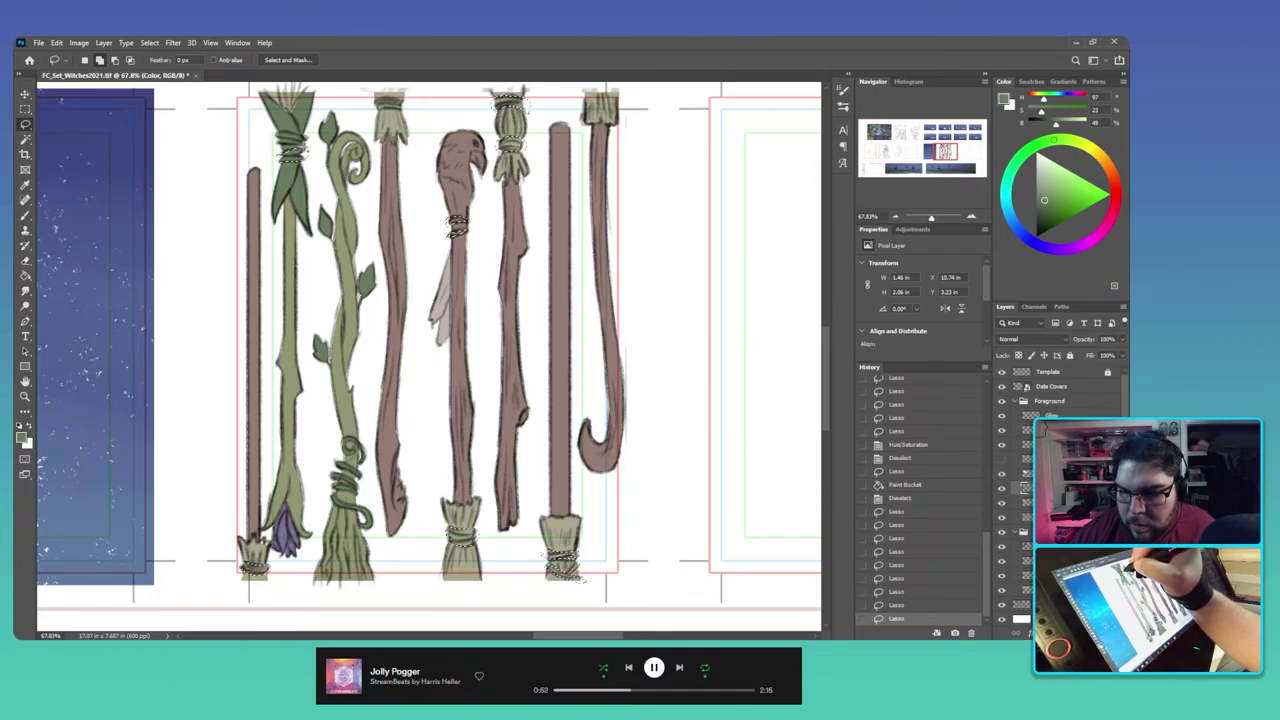
left_click_drag(306, 155, 276, 134)
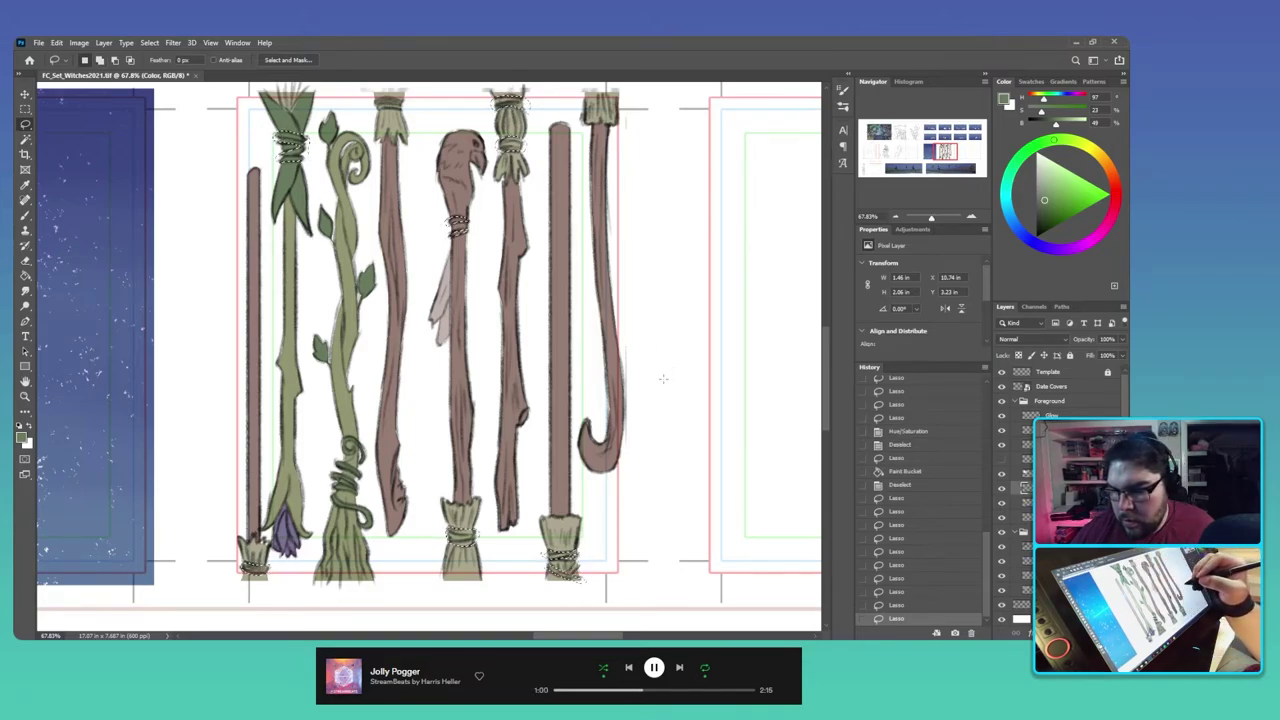
Step: Colorize the selected bindings a muted red with hue 0, saturation 25 and lightness 10, apply it, and deselect
key("ctrl+u")
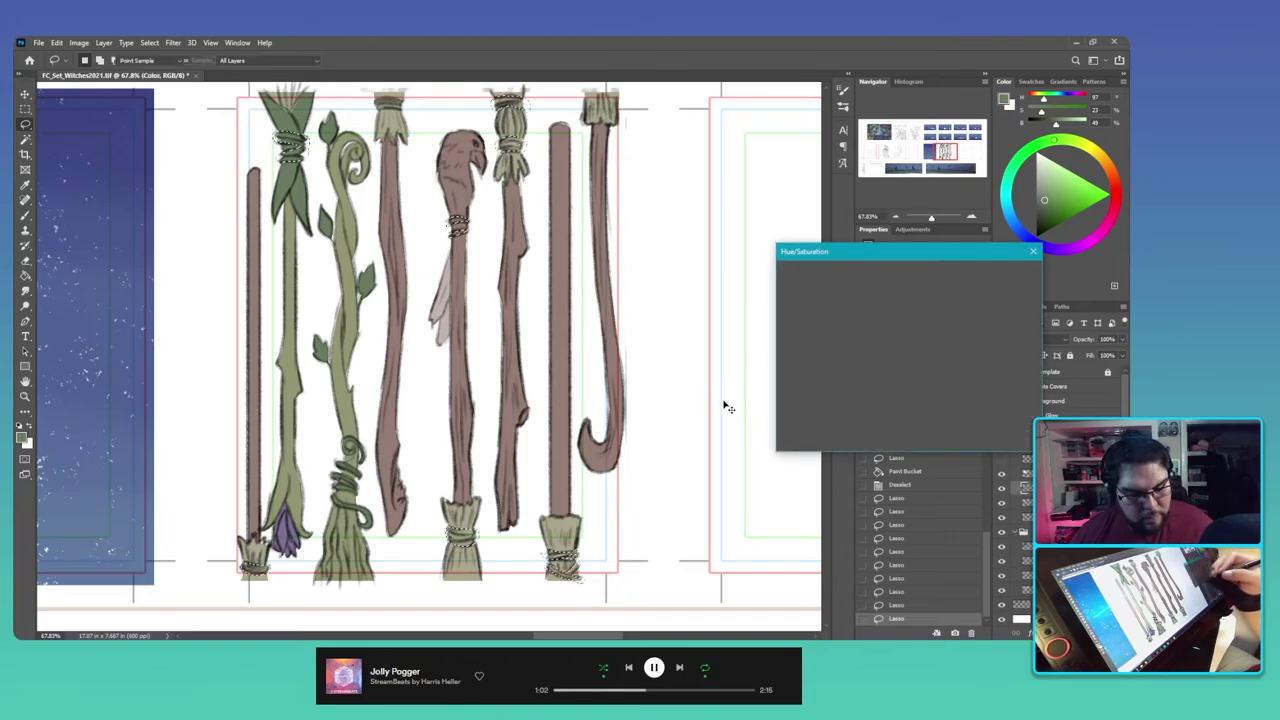
left_click(993, 400)
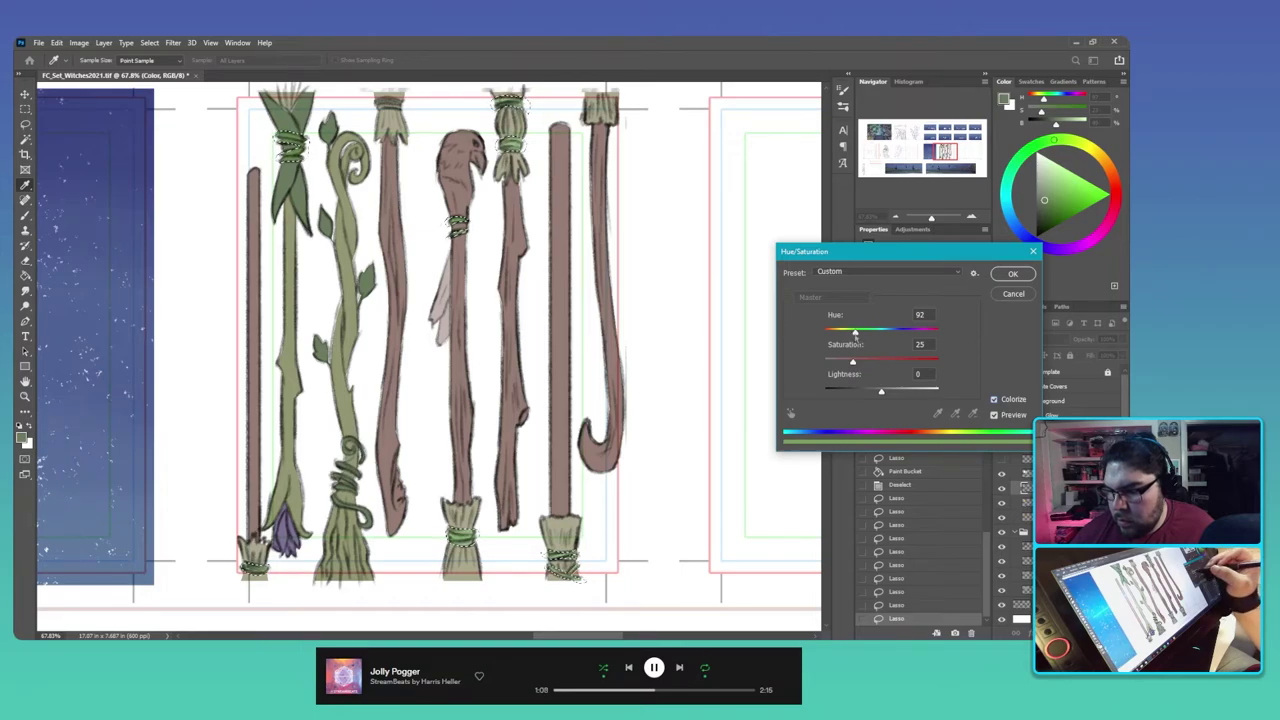
left_click_drag(828, 331, 821, 333)
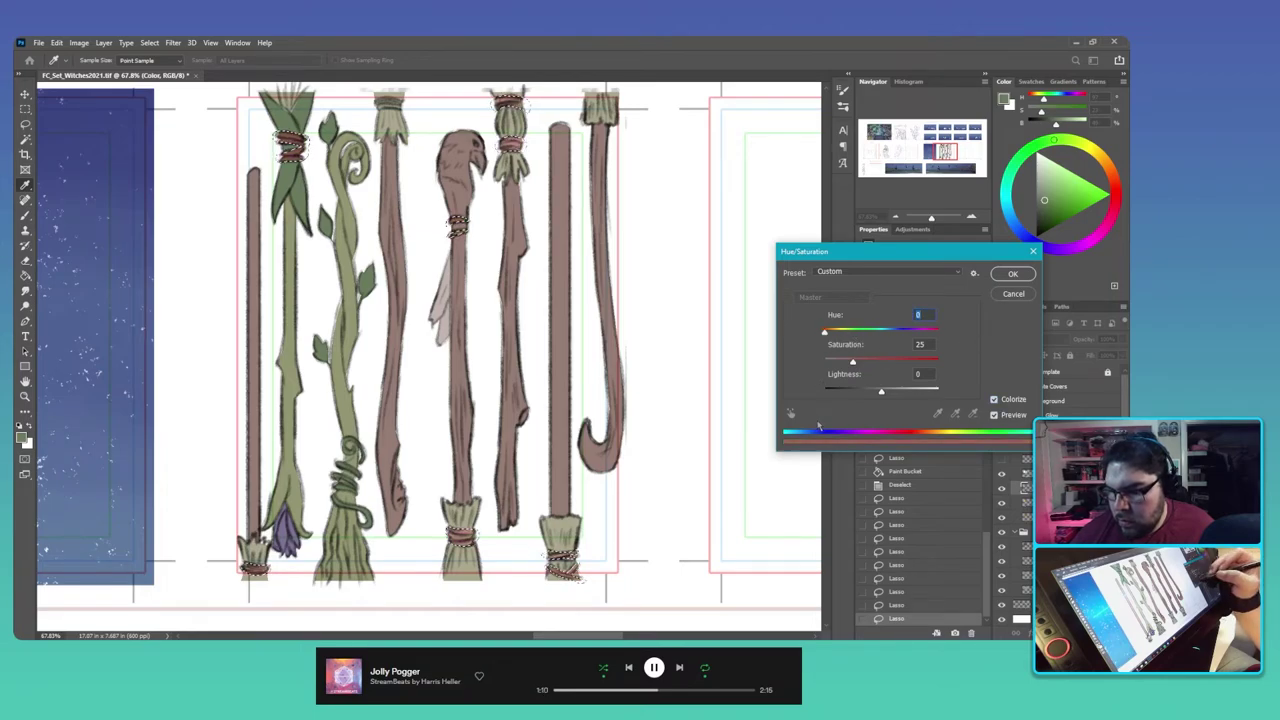
left_click(888, 391)
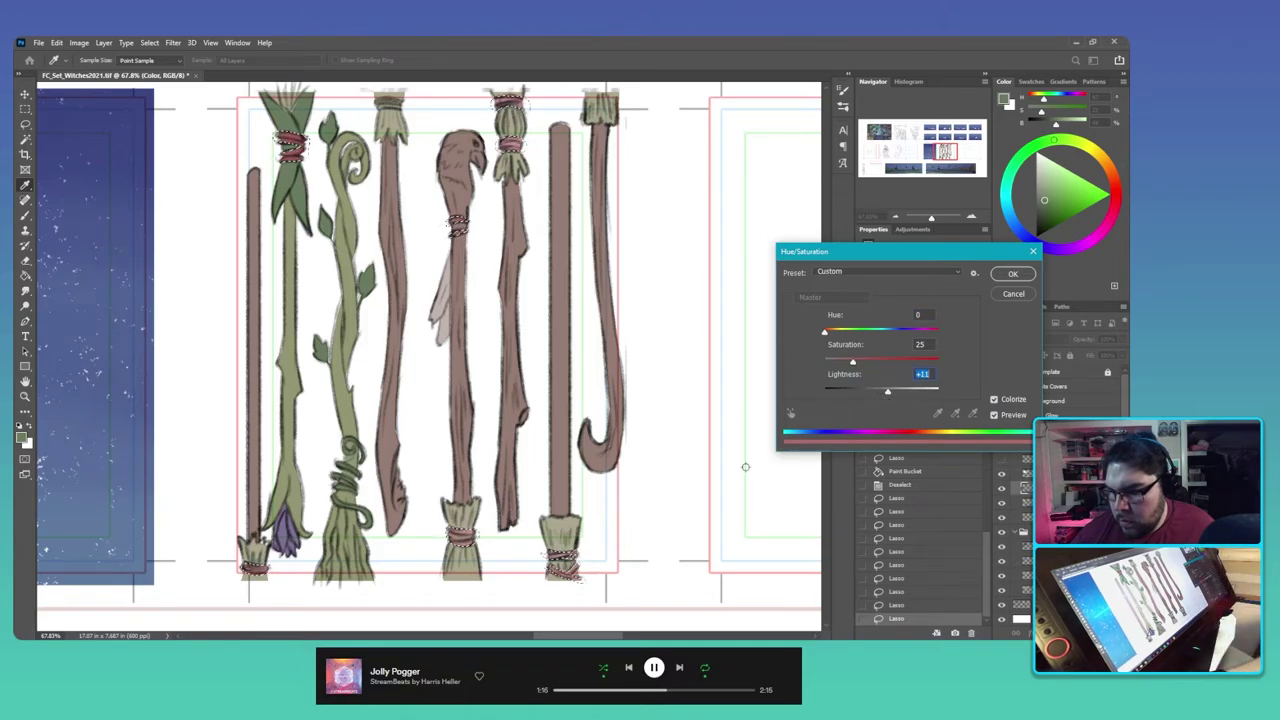
type("5")
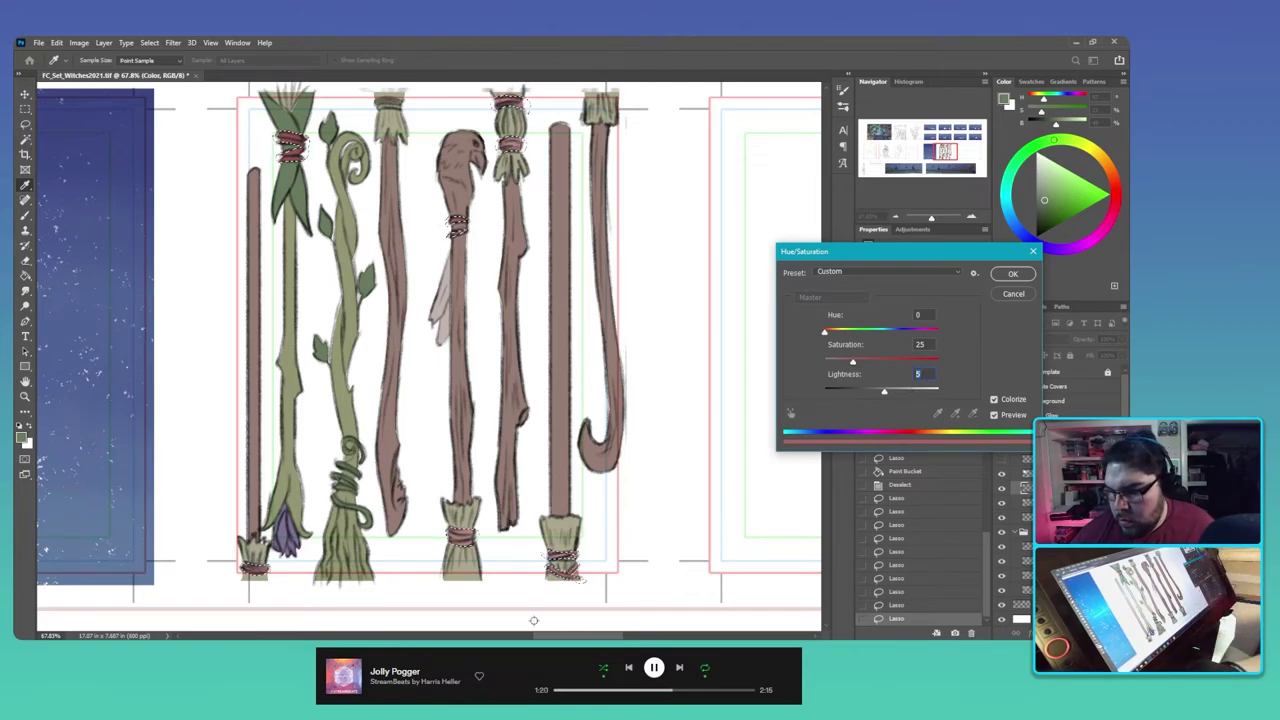
type("10")
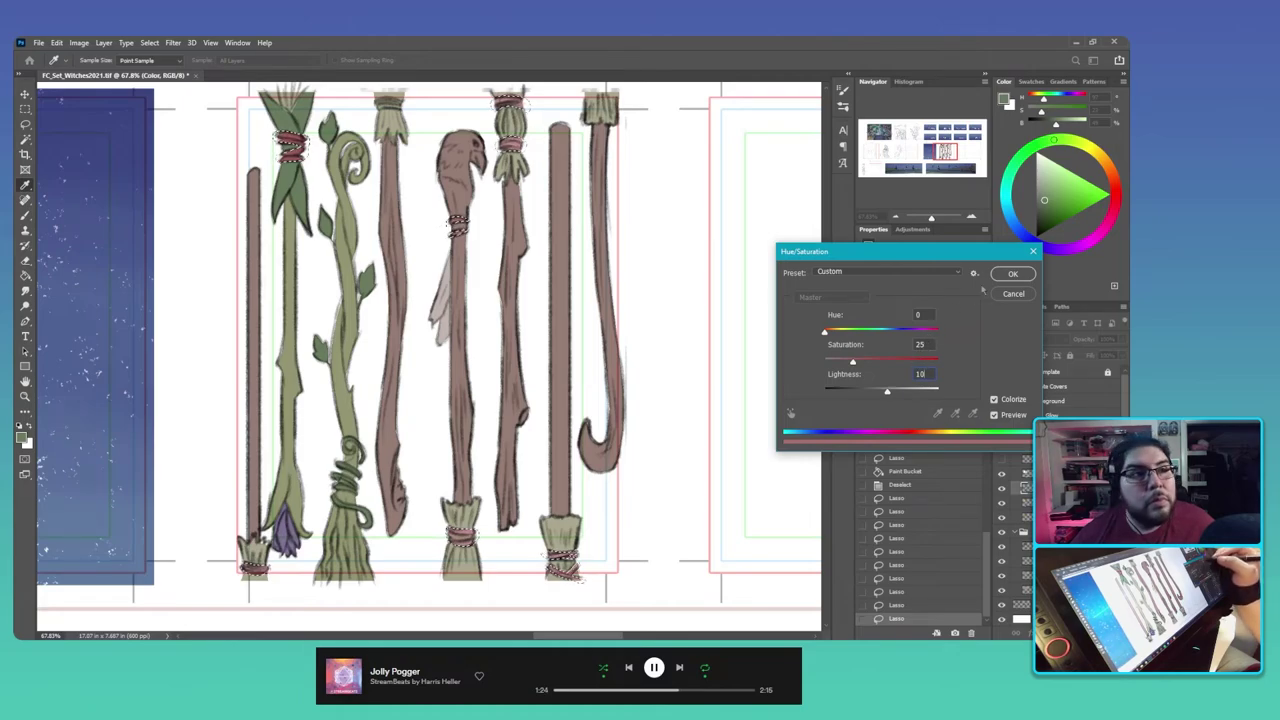
left_click(1012, 273)
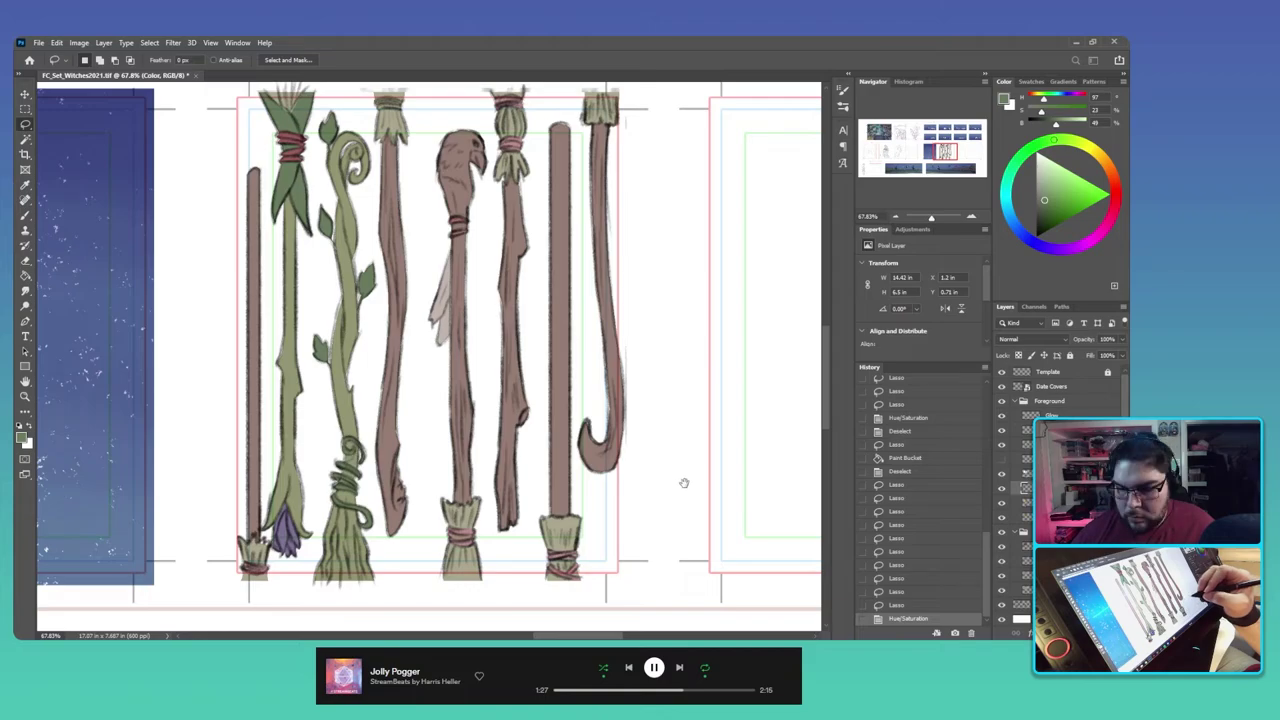
left_click_drag(684, 483, 687, 490)
key("ctrl+d")
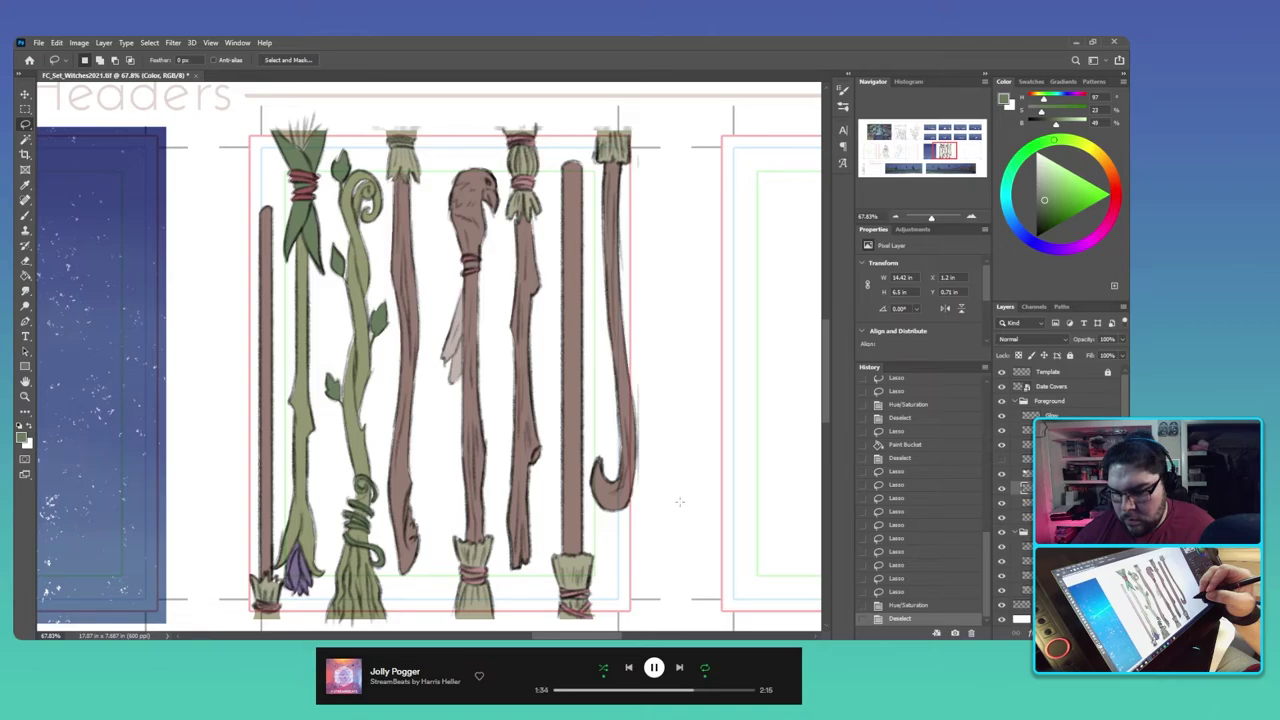
Step: Select the fifth broom's bird head, handle and neck binding with the Magic Wand, shift their hue by -17, and deselect
key("w")
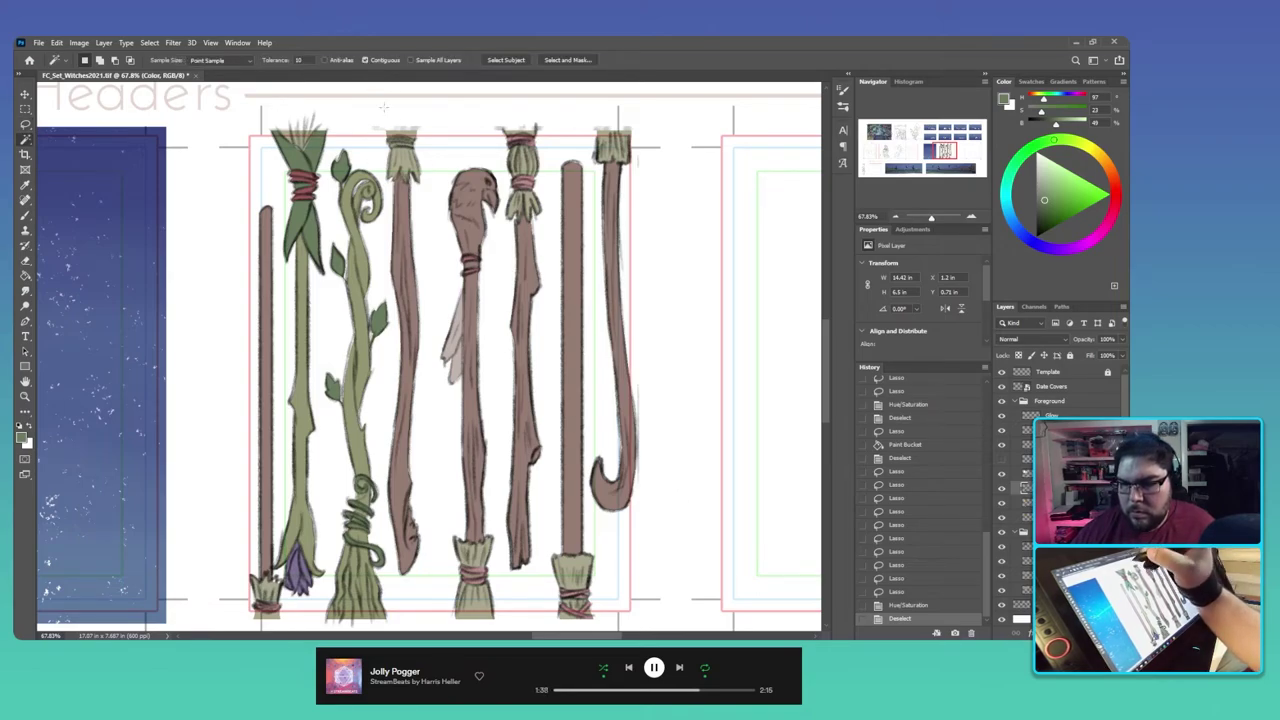
left_click(466, 204)
left_click(473, 429, "shift")
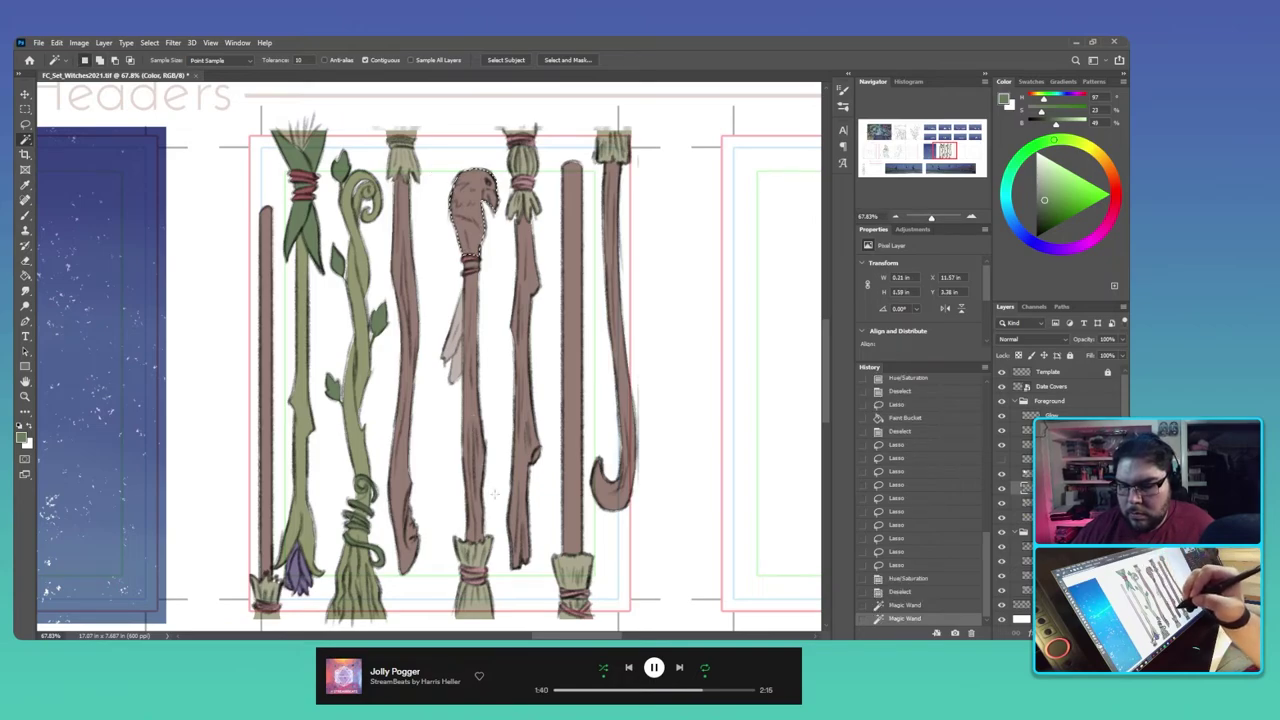
left_click(471, 266, "shift")
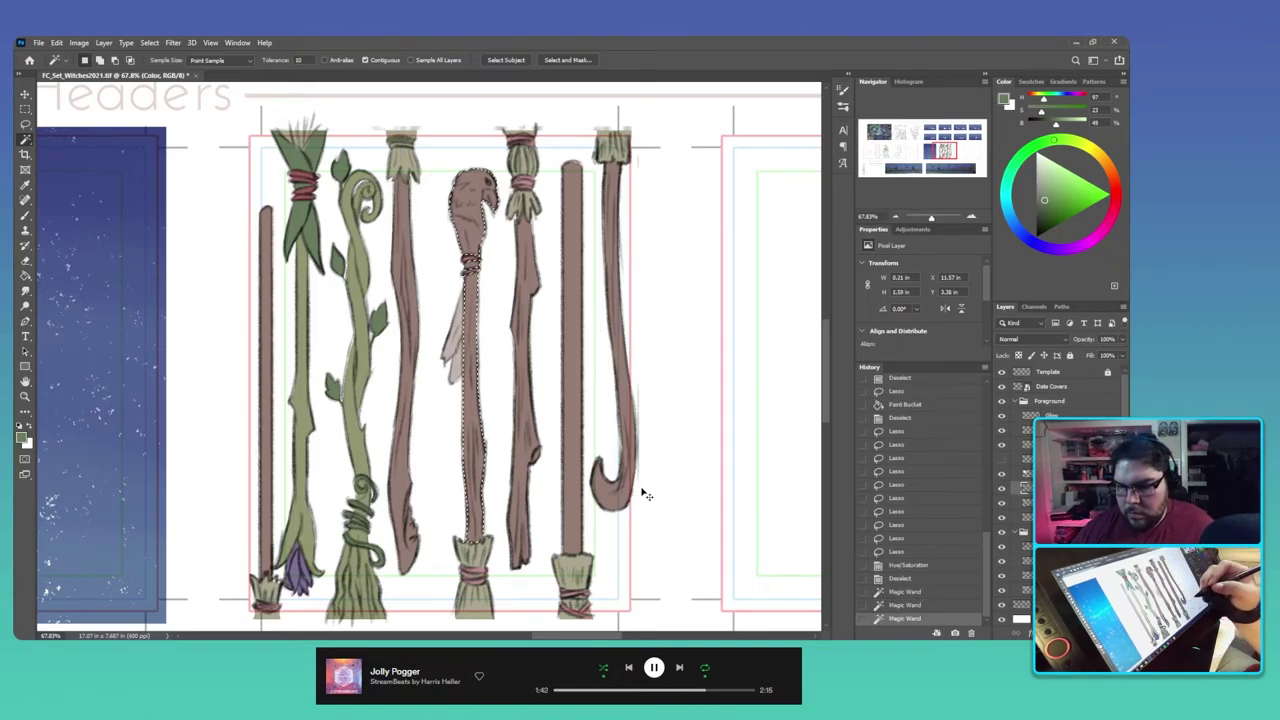
key("ctrl+u")
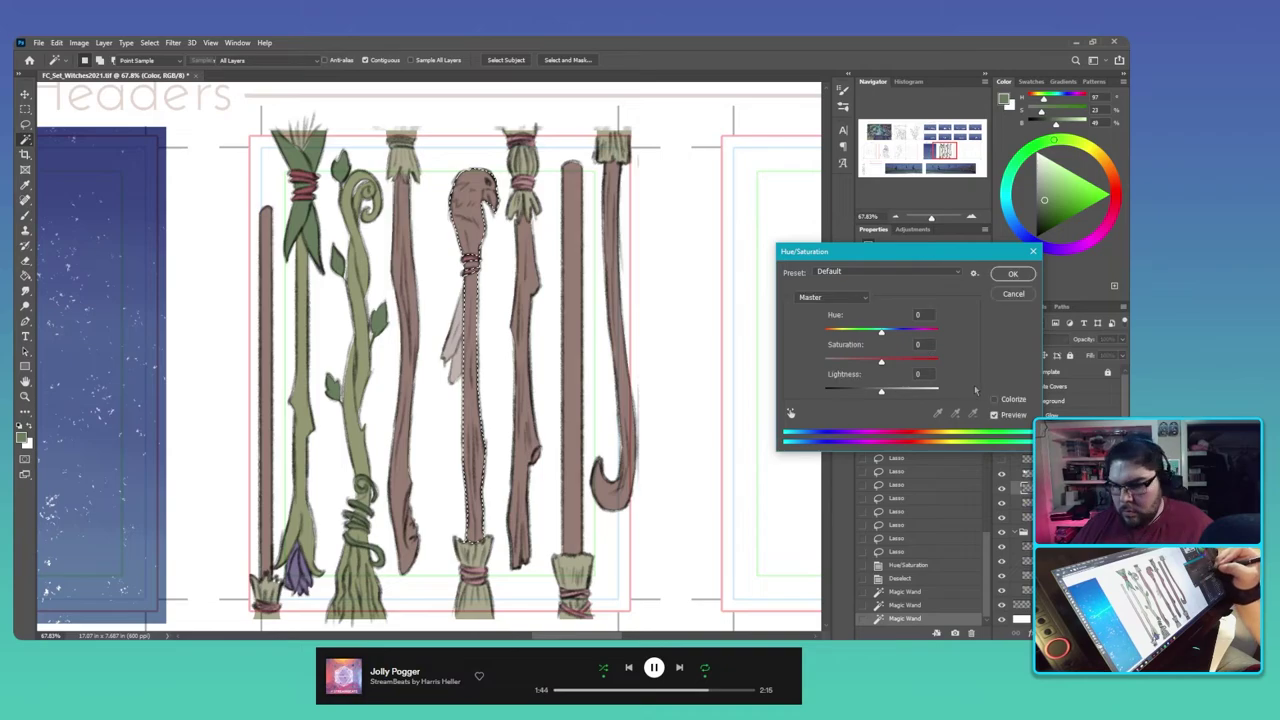
left_click_drag(881, 333, 869, 338)
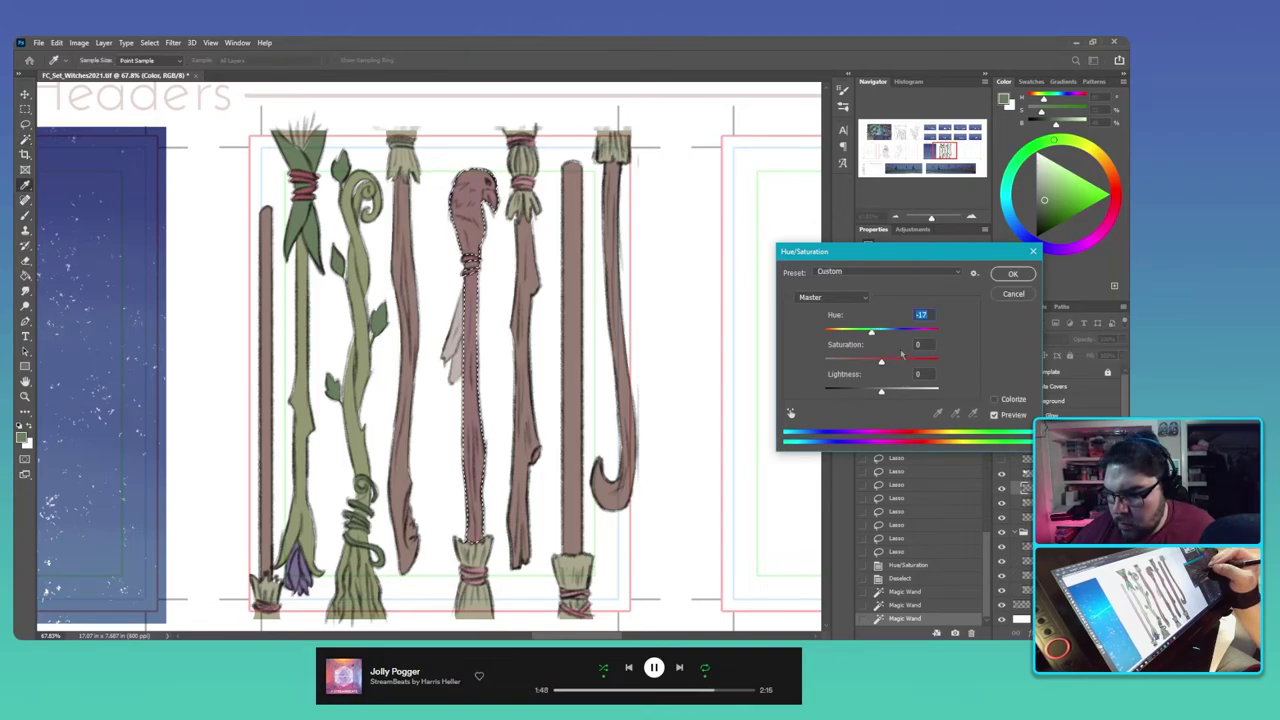
left_click(1007, 278)
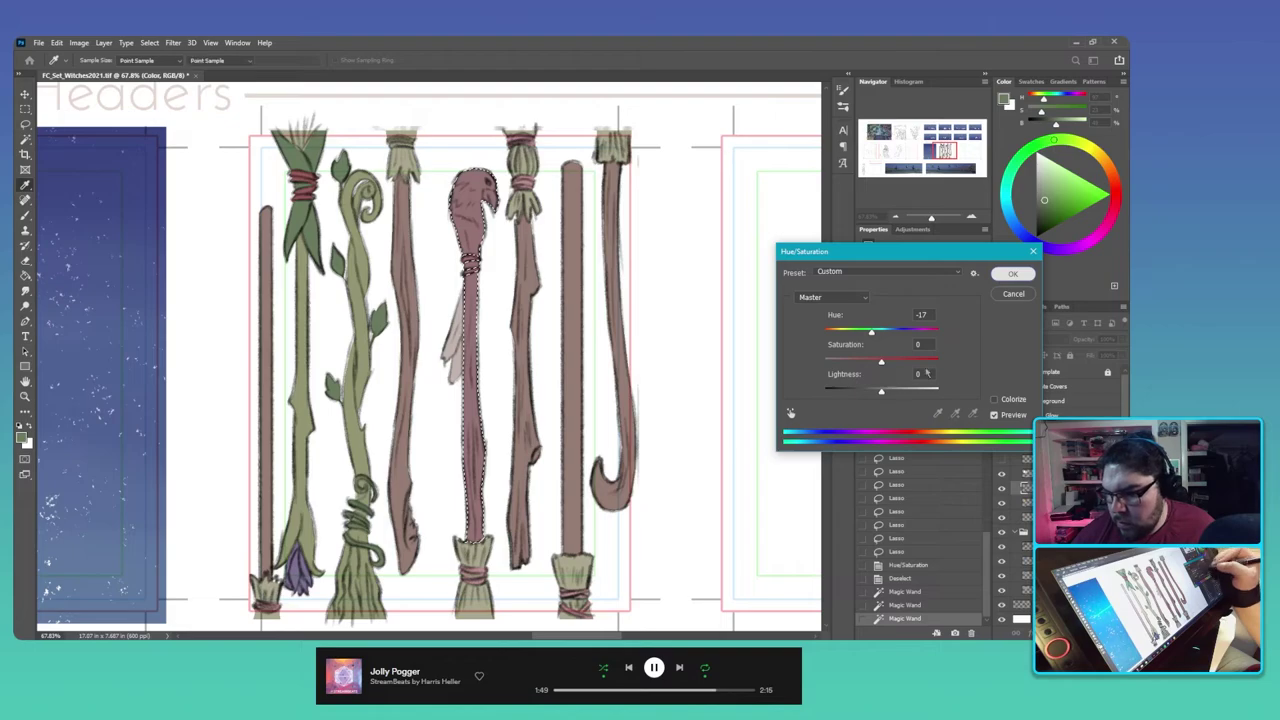
key("ctrl+d")
Step: Select the sixth broom's handle with the Magic Wand and refine the selection at its lower knot with the Lasso
left_click(622, 497)
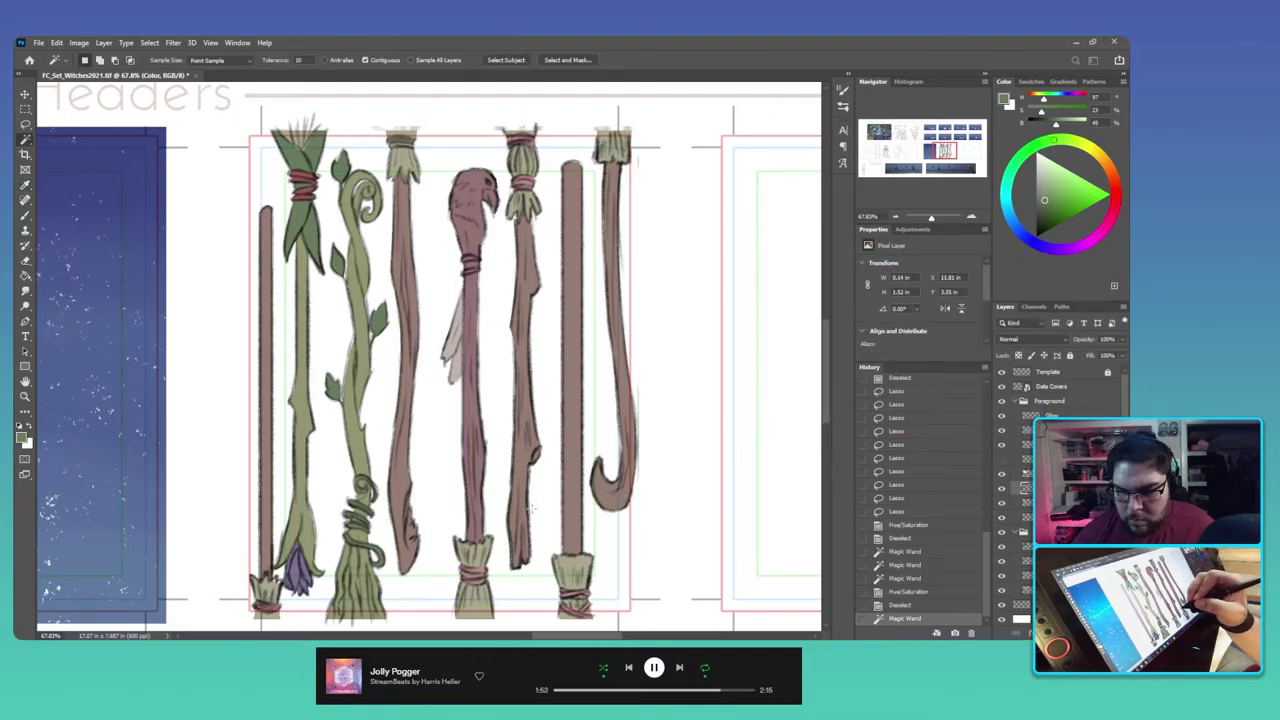
left_click(531, 508)
key("l")
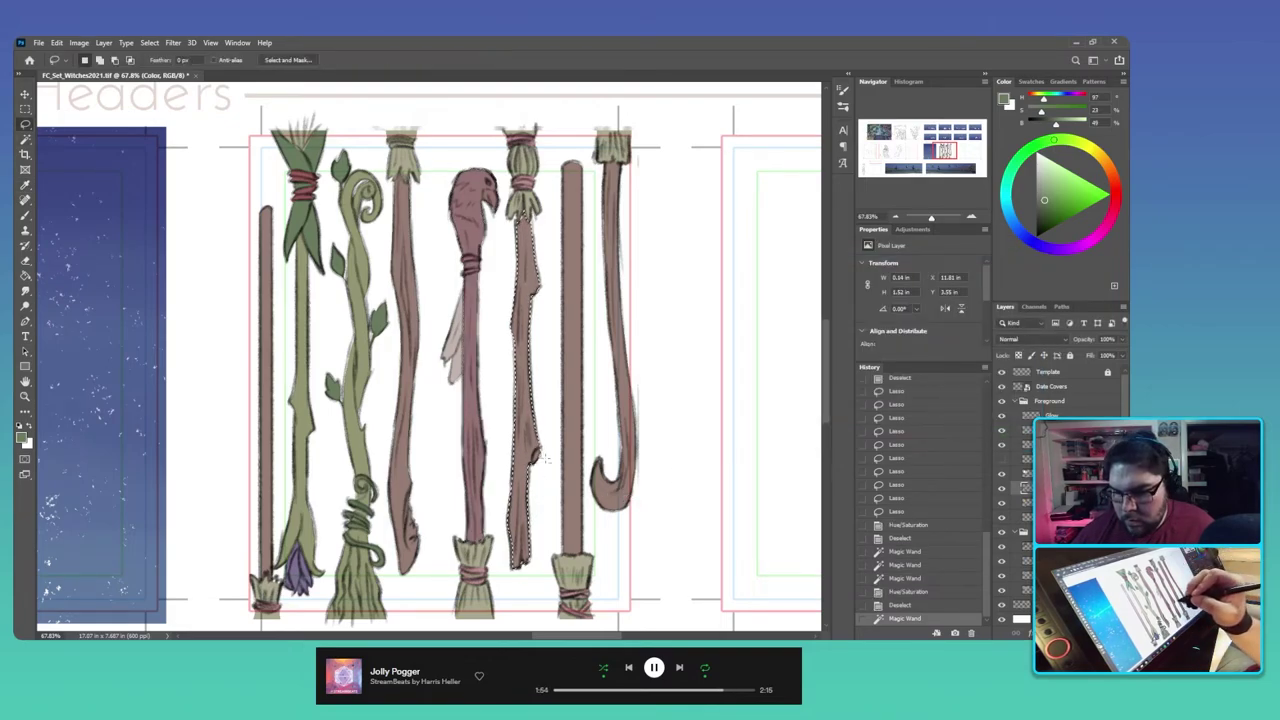
key("alt")
left_click_drag(535, 463, 550, 466)
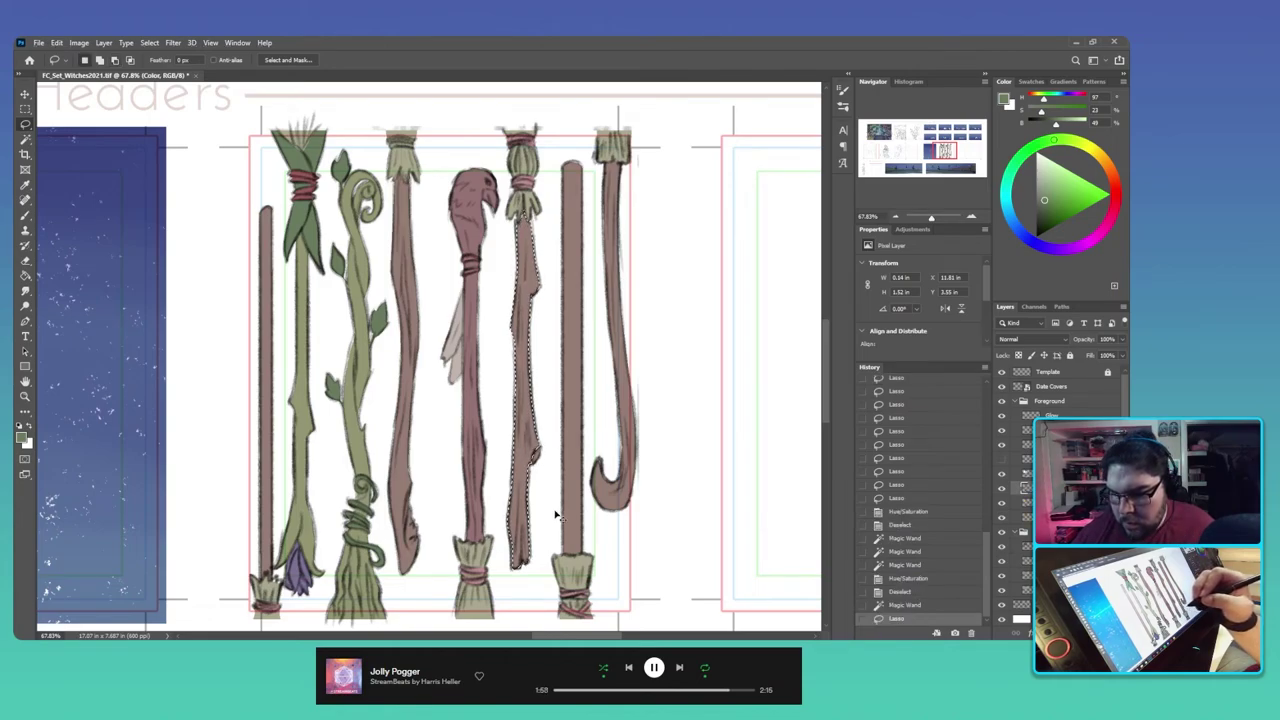
Step: Darken the selected sixth broom handle with hue -13 and lightness -20 in Hue/Saturation, apply it, and deselect
key("ctrl+u")
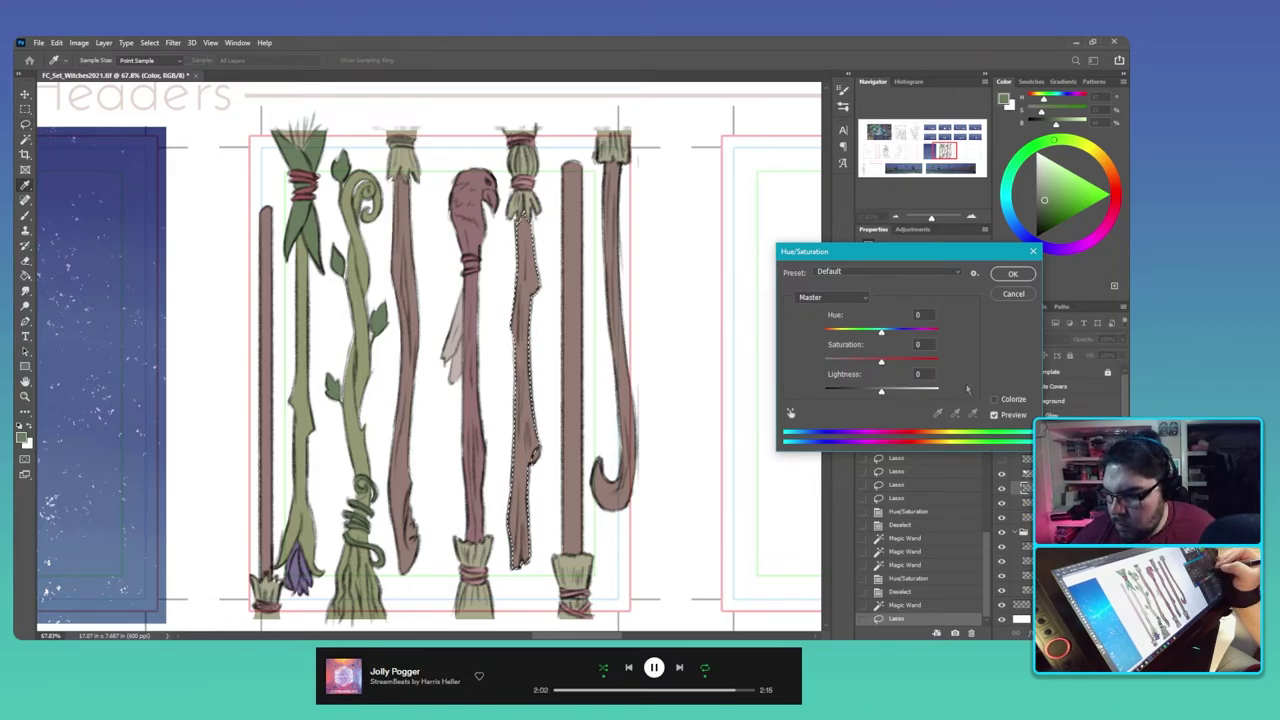
mouse_move(881, 334)
left_mouse_down()
mouse_move(898, 337)
mouse_move(872, 334)
left_mouse_up()
left_click_drag(881, 393, 873, 394)
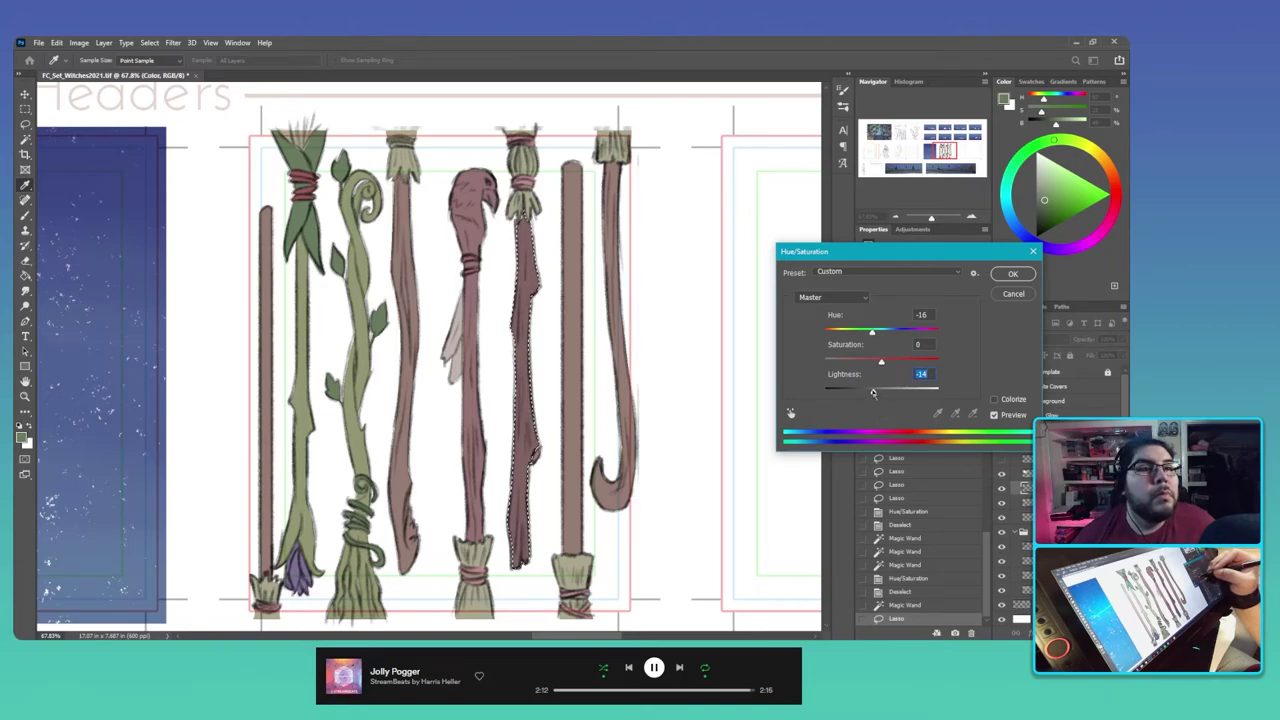
left_click_drag(873, 392, 870, 393)
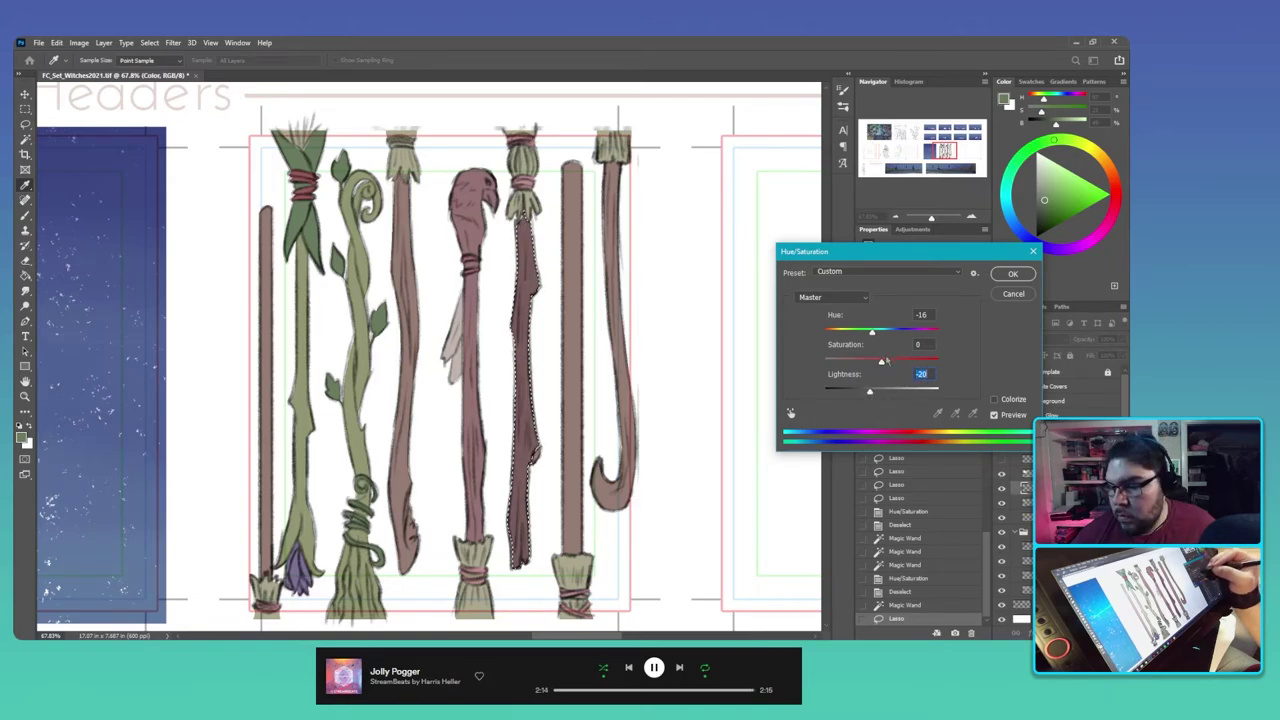
left_click_drag(873, 332, 872, 333)
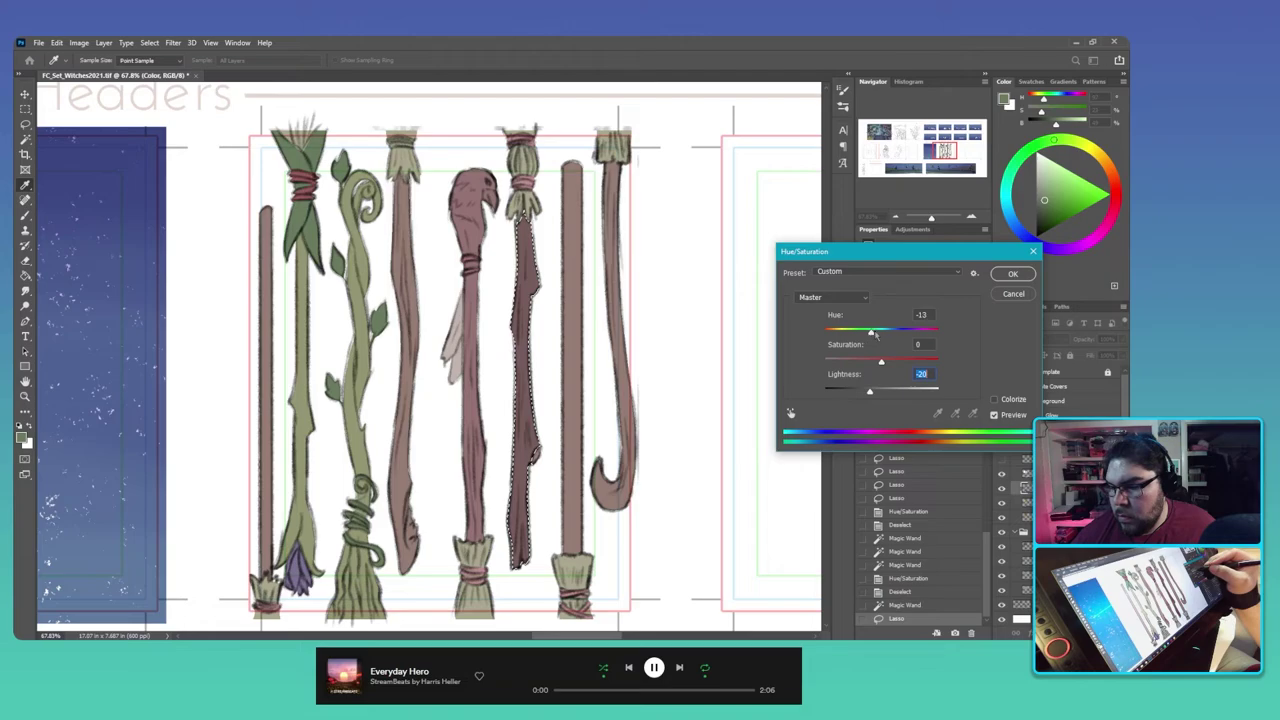
key("Return")
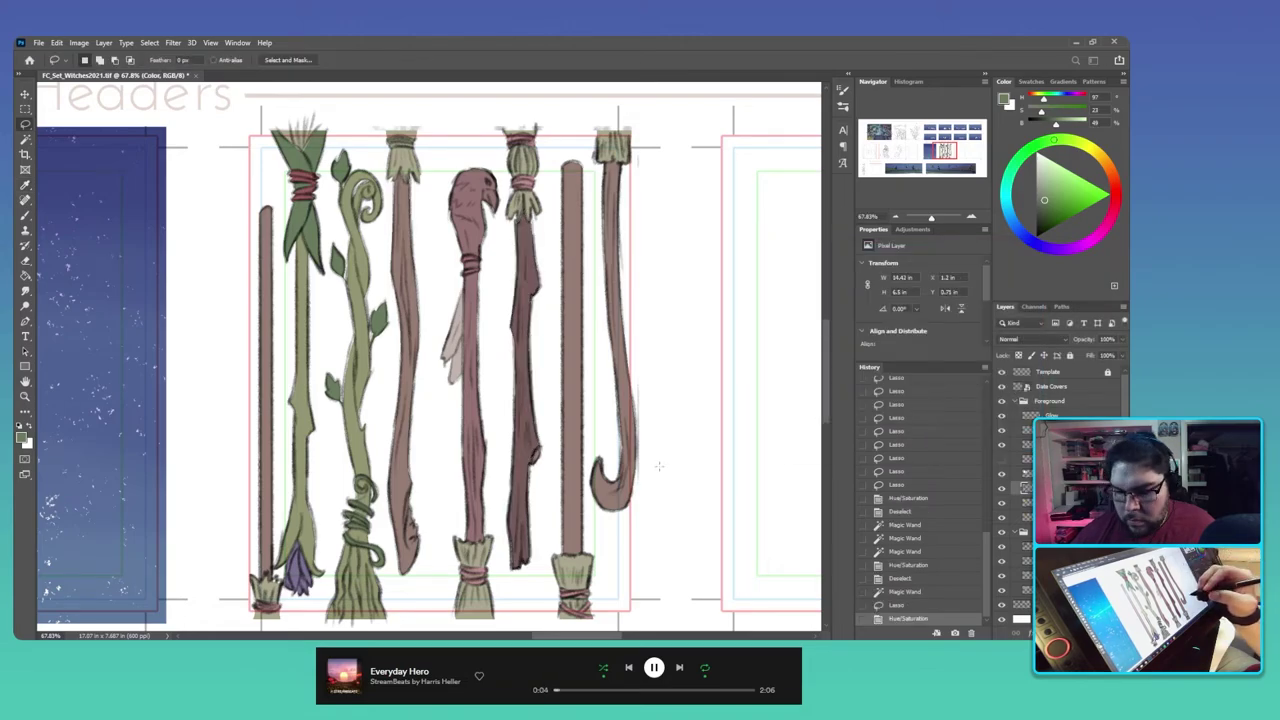
key("ctrl+d")
Step: Lasso the hooked eighth broom's handle, fill it with the dark brown sampled from the sixth handle, and deselect
mouse_move(601, 158)
left_mouse_down()
mouse_move(584, 470)
mouse_move(598, 522)
mouse_move(668, 440)
mouse_move(655, 222)
mouse_move(606, 148)
left_mouse_up()
key("g")
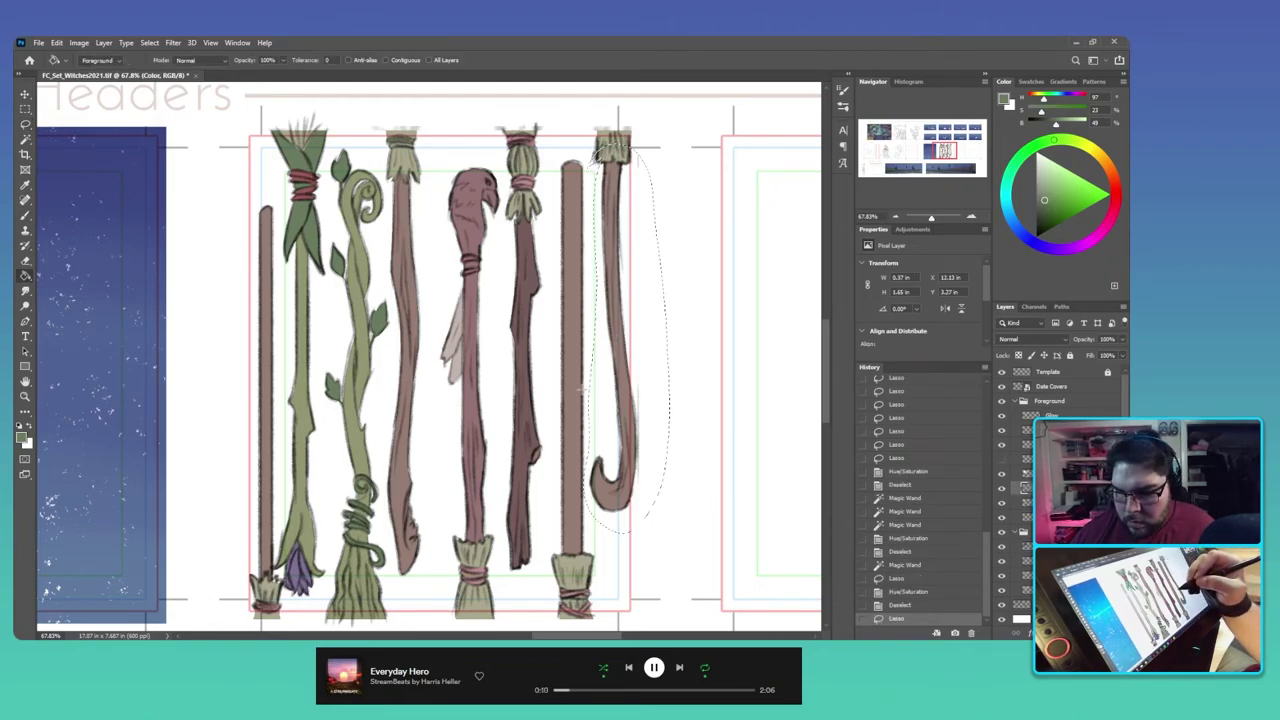
left_click(532, 451, "alt")
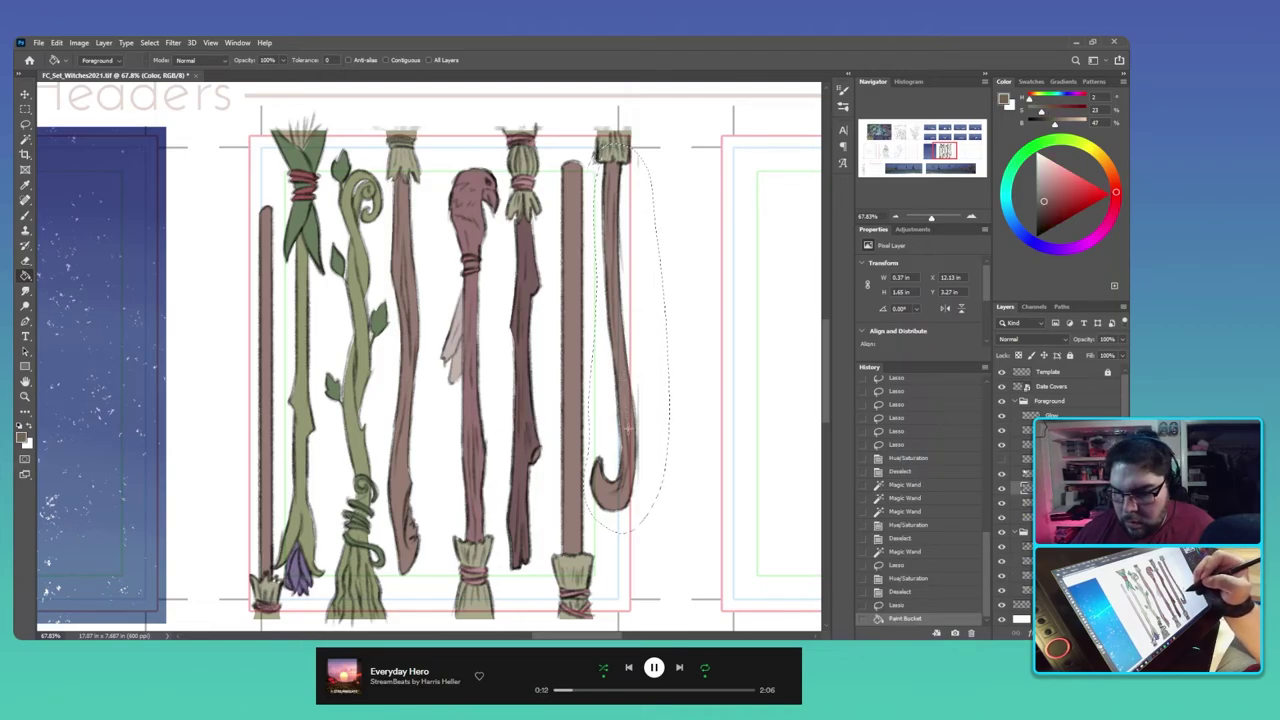
left_click(624, 380)
key("ctrl+d")
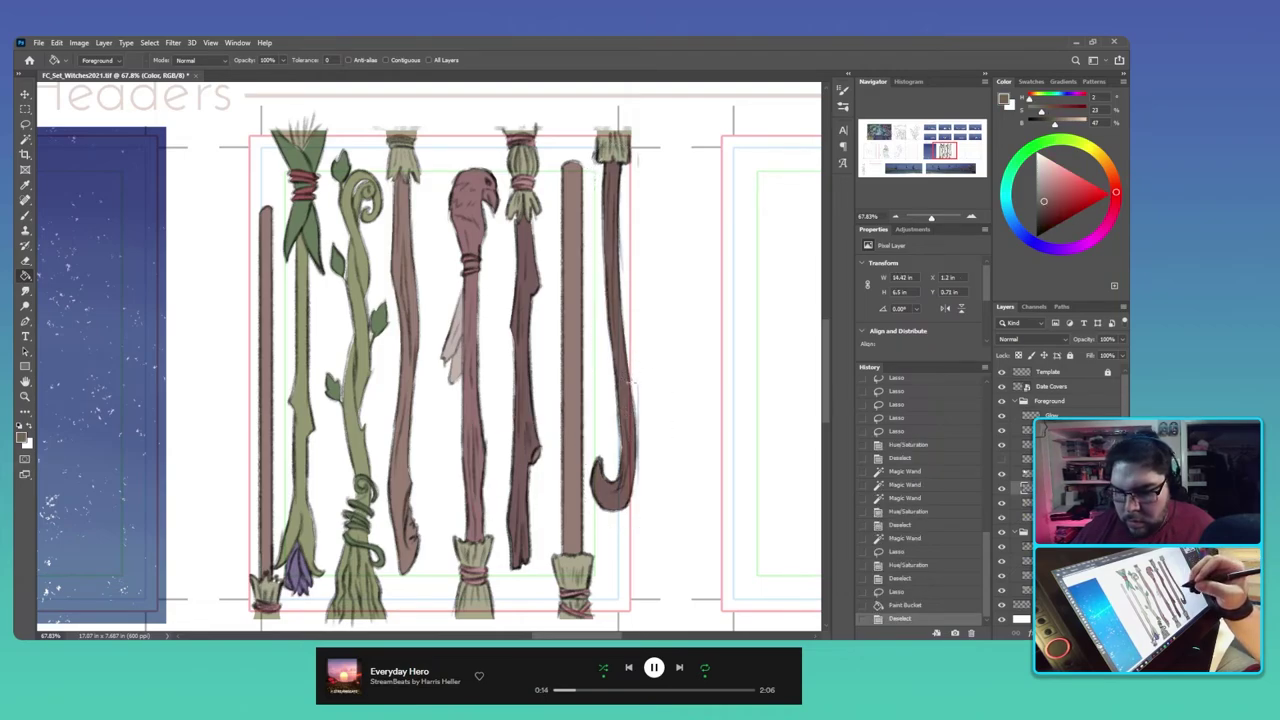
Step: Lasso the first broom's handle, fill it with a muted golden brown of hue 40, saturation 27 and brightness 54, and deselect
key("l")
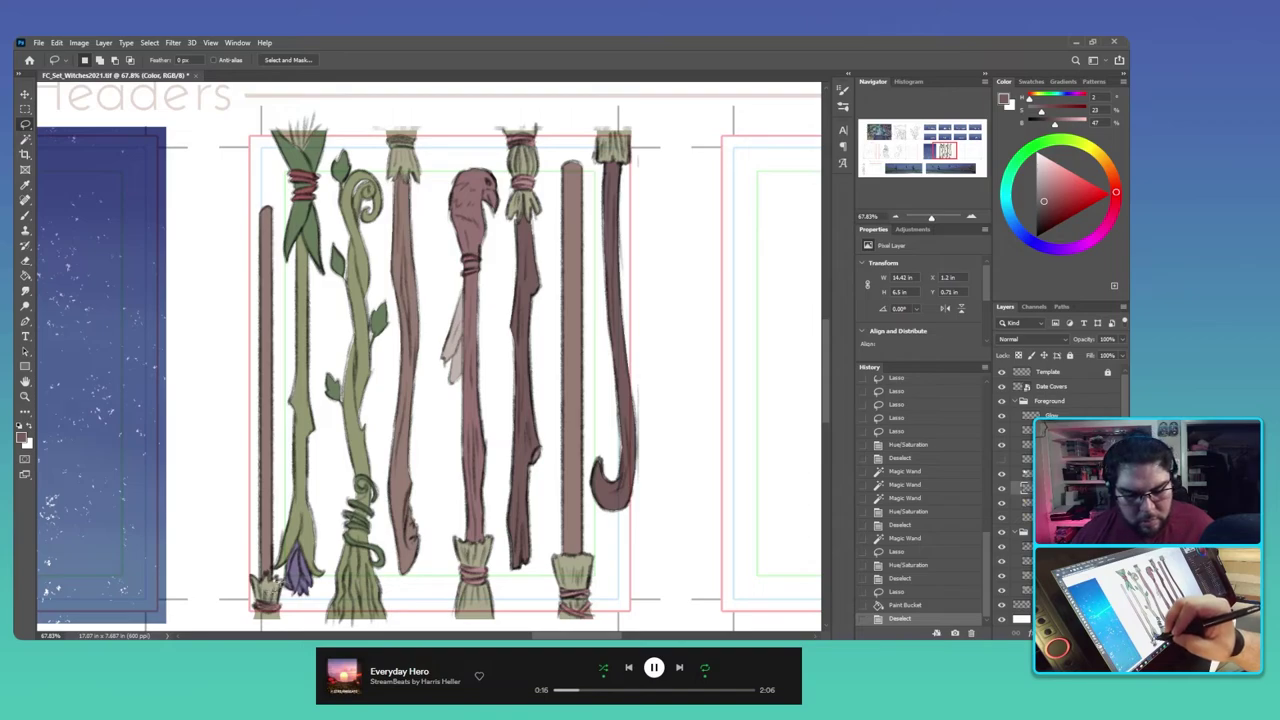
mouse_move(282, 592)
left_mouse_down()
mouse_move(282, 252)
mouse_move(232, 270)
mouse_move(242, 580)
mouse_move(280, 592)
left_mouse_up()
key("g")
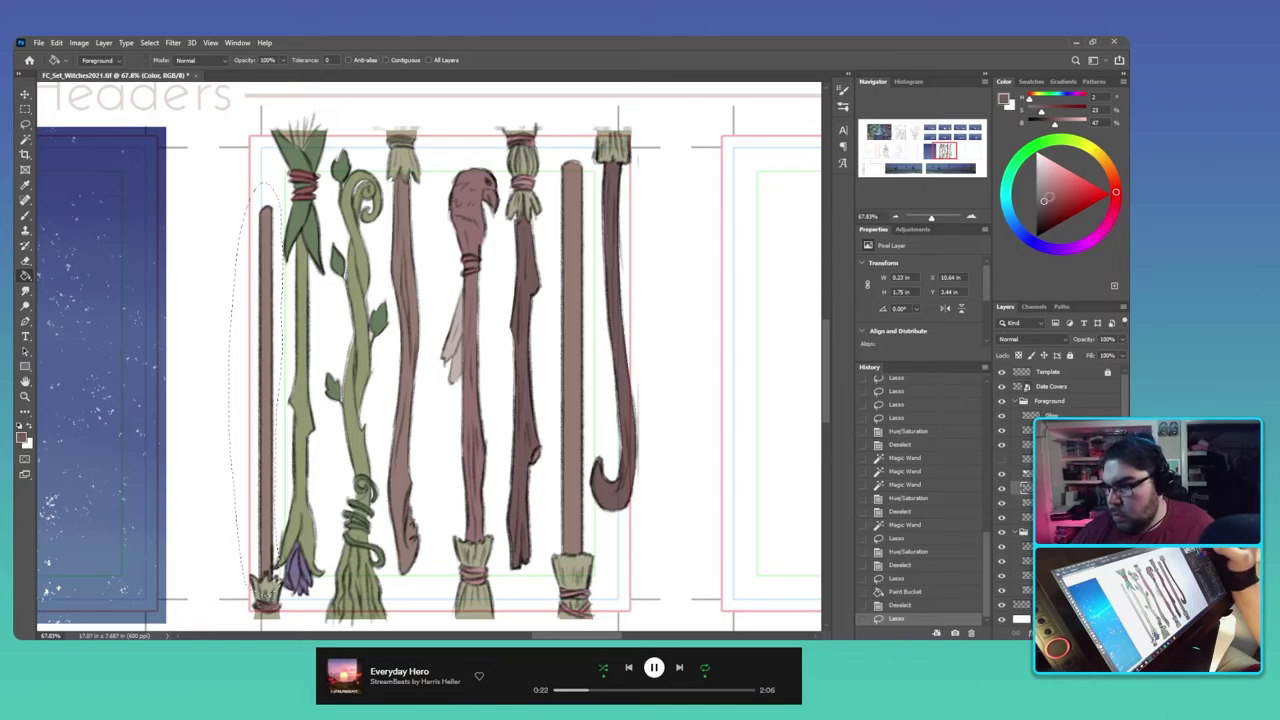
left_click_drag(1116, 190, 1104, 158)
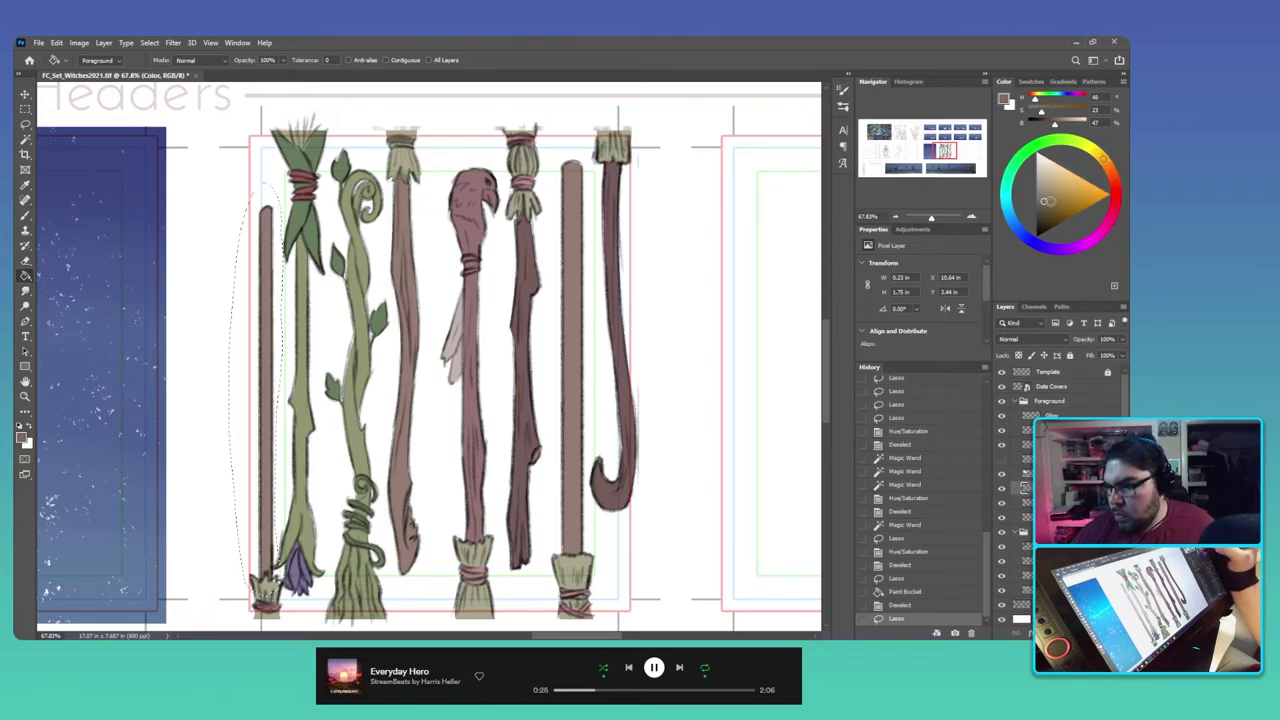
left_click_drag(1044, 201, 1053, 201)
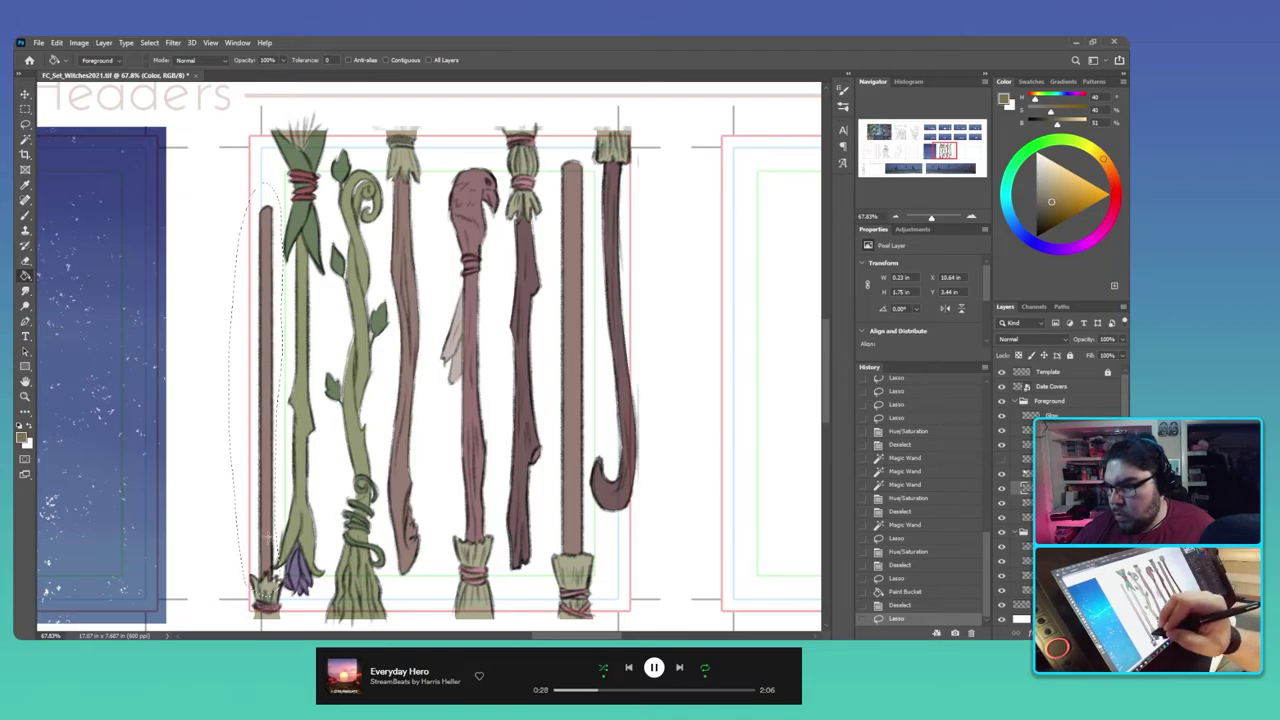
left_click(267, 540)
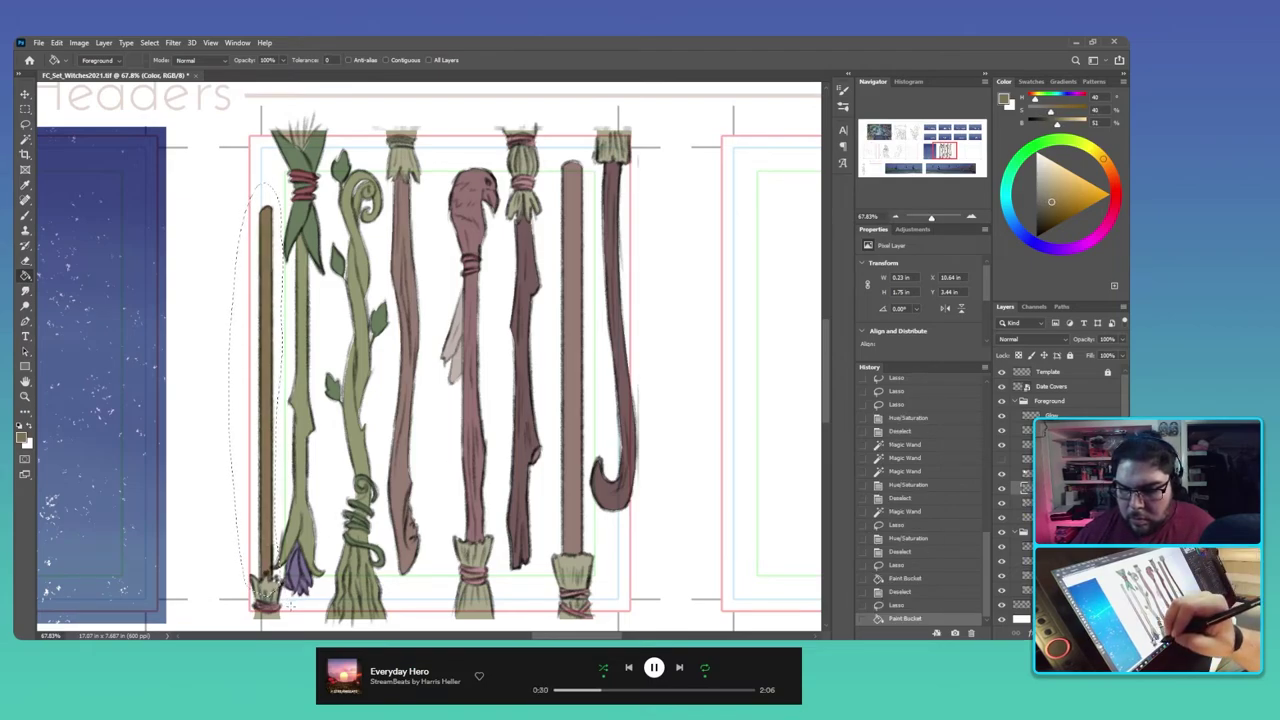
left_click_drag(1062, 202, 1046, 196)
left_click(266, 543)
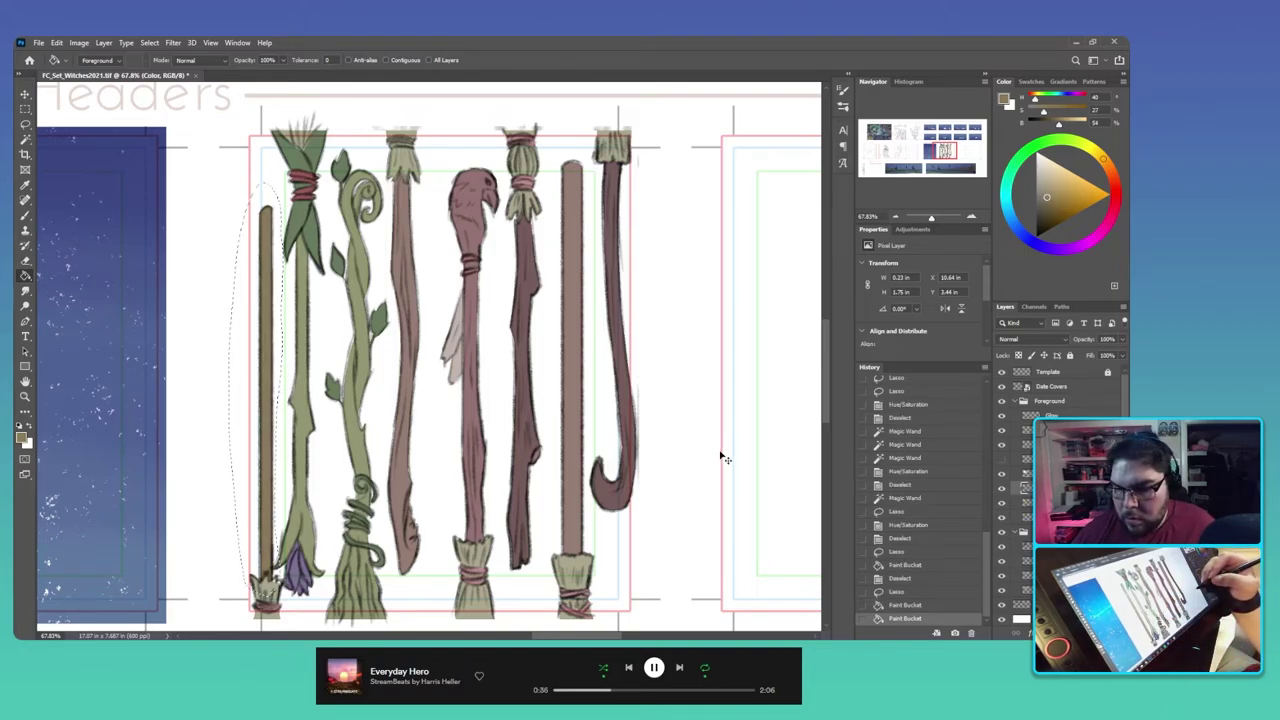
key("ctrl+d")
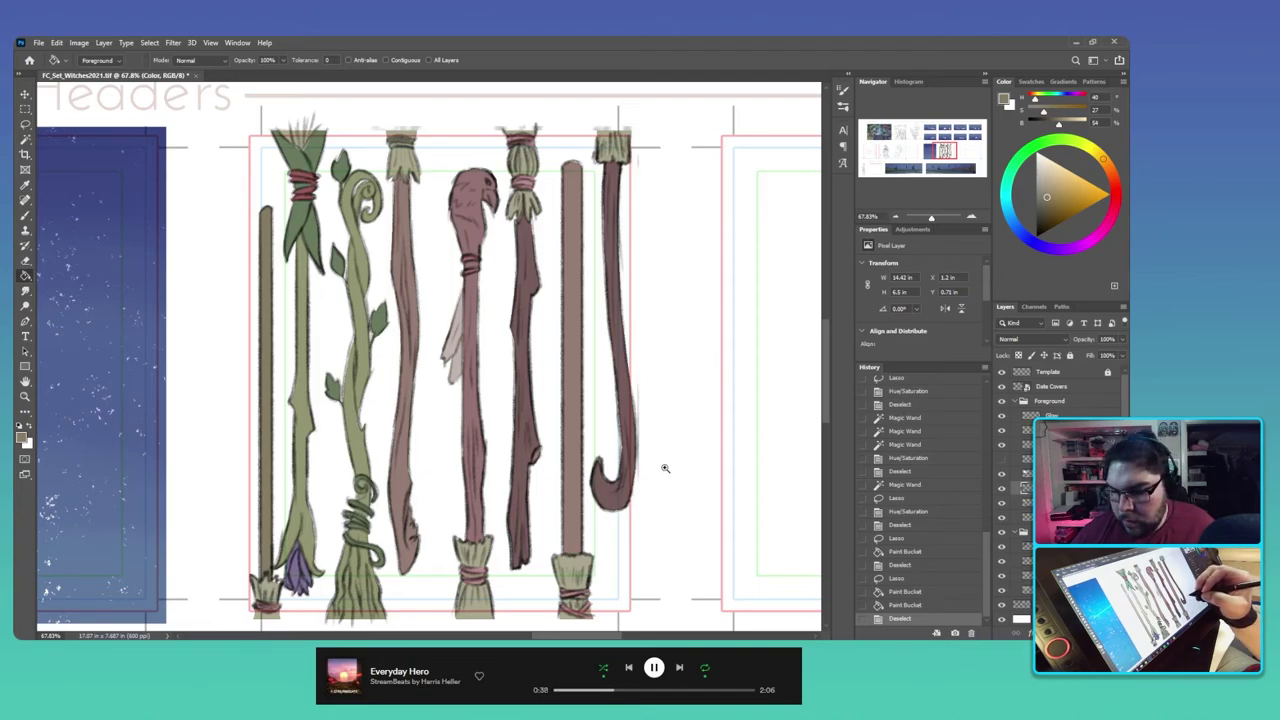
Step: Select the white background around the brooms on the Flats layer with the Magic Wand and open Hue/Saturation
left_click_drag(655, 471, 649, 471)
key("alt+[")
key("w")
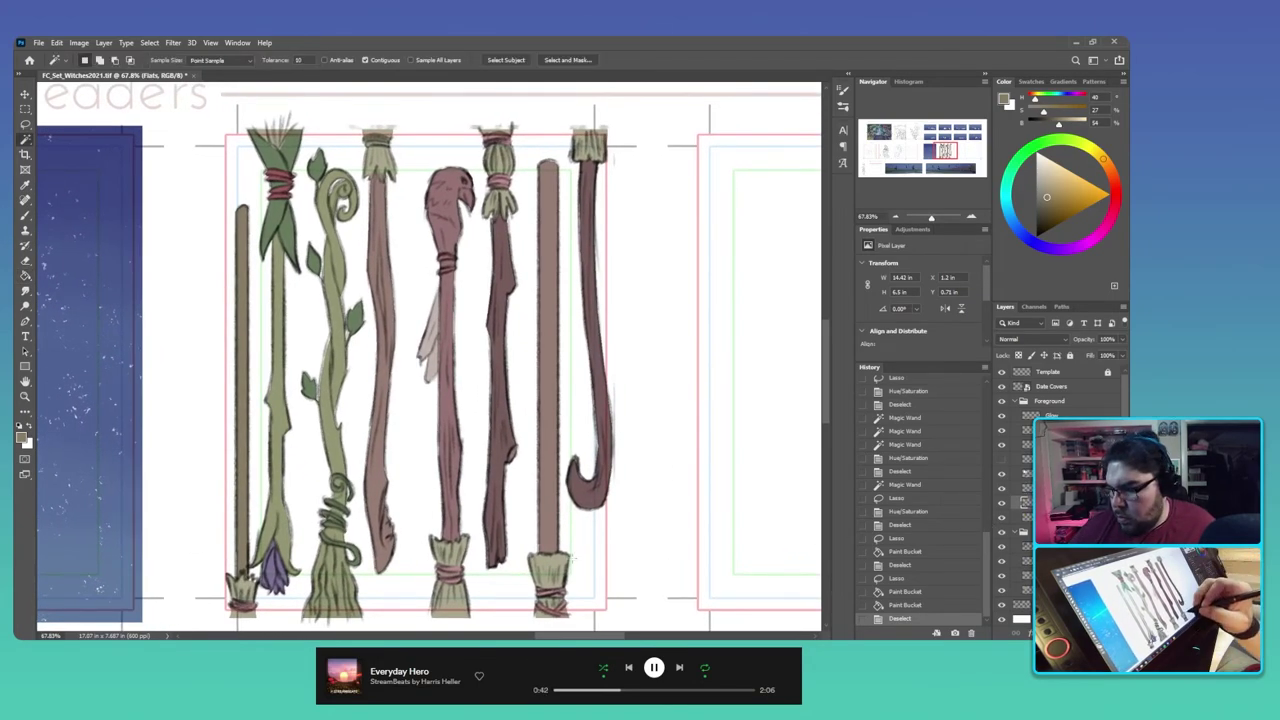
left_click(597, 609)
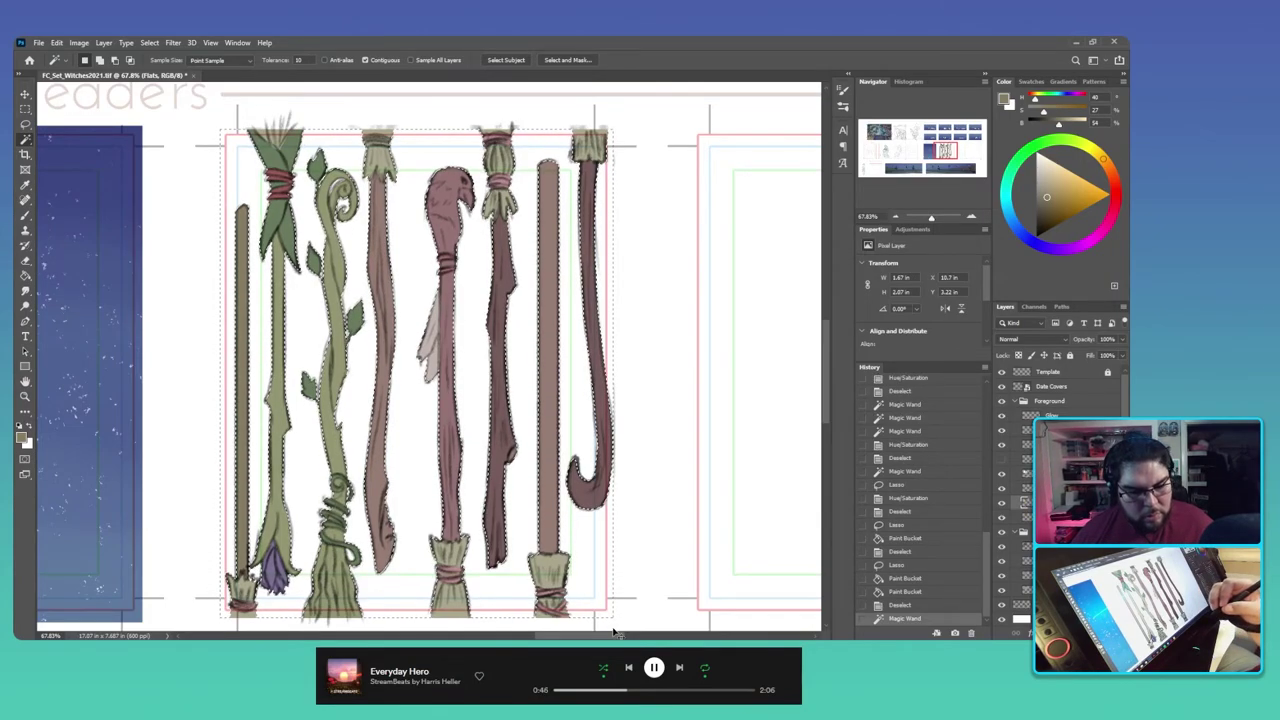
key("ctrl+u")
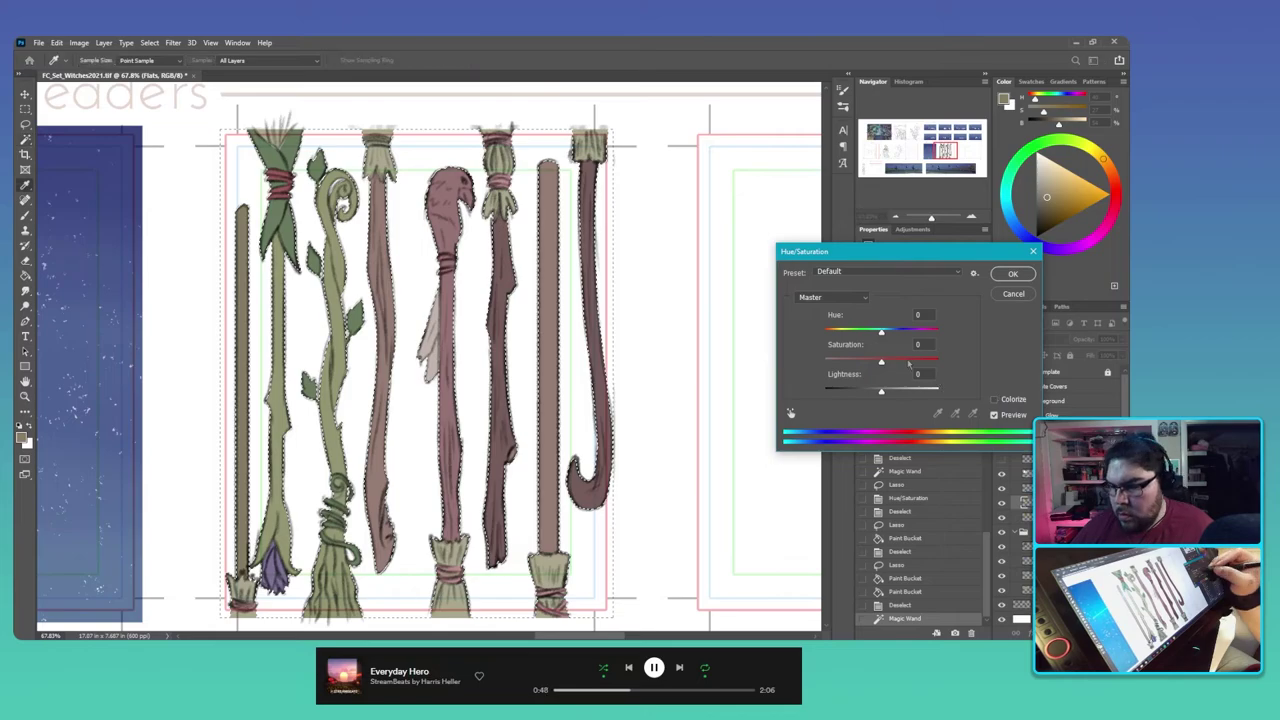
Step: Try tinting the selected background without Colorize, using hue +90, saturation +100 and lightness -50
left_click_drag(881, 391, 921, 368)
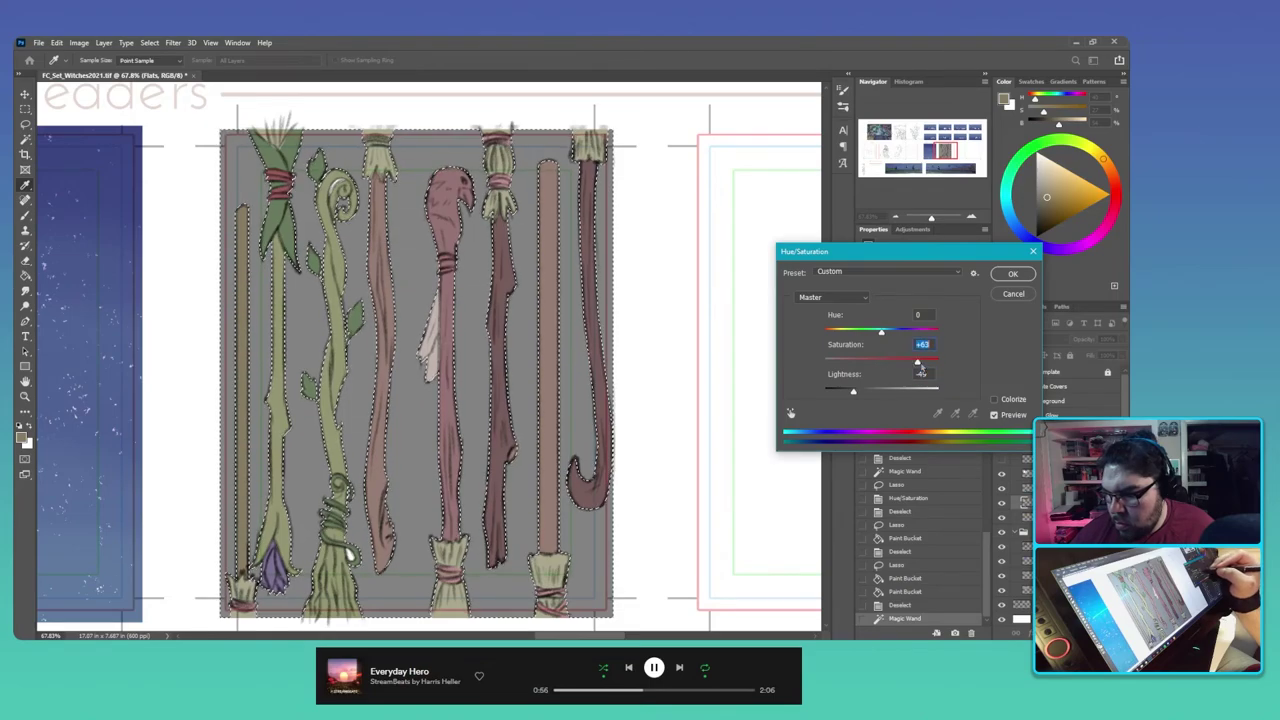
left_click_drag(853, 391, 856, 392)
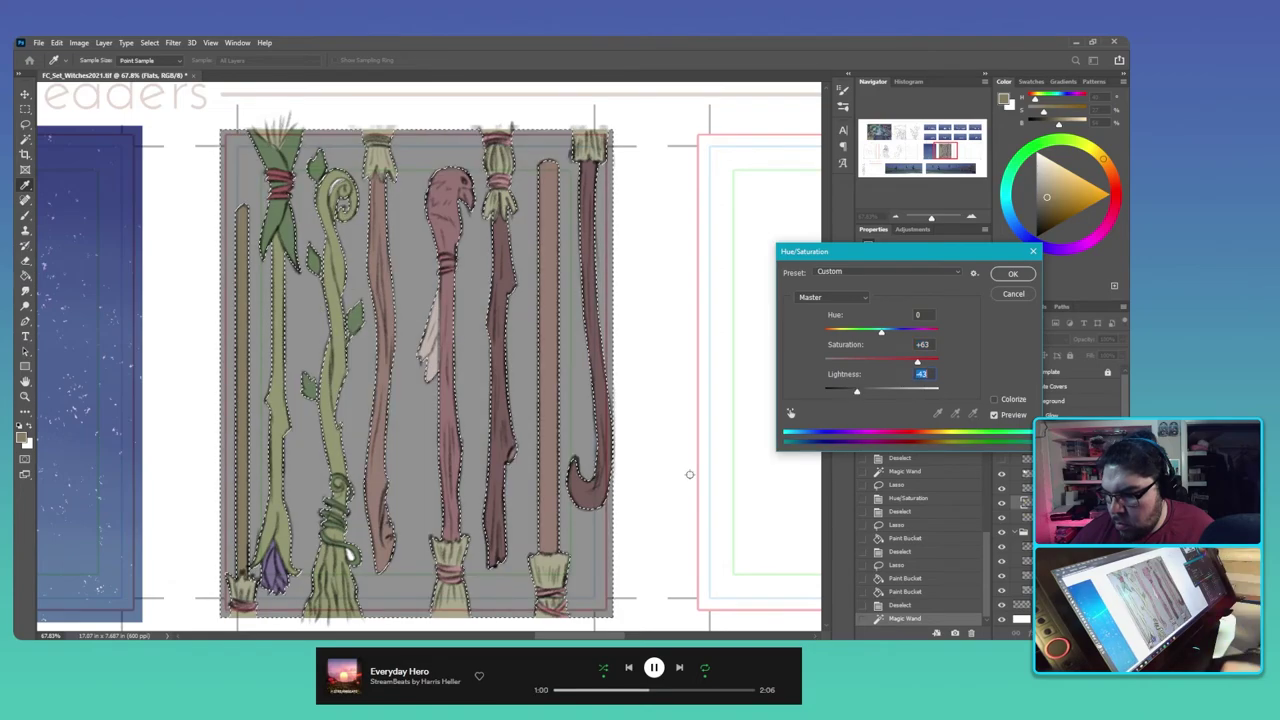
type("-50")
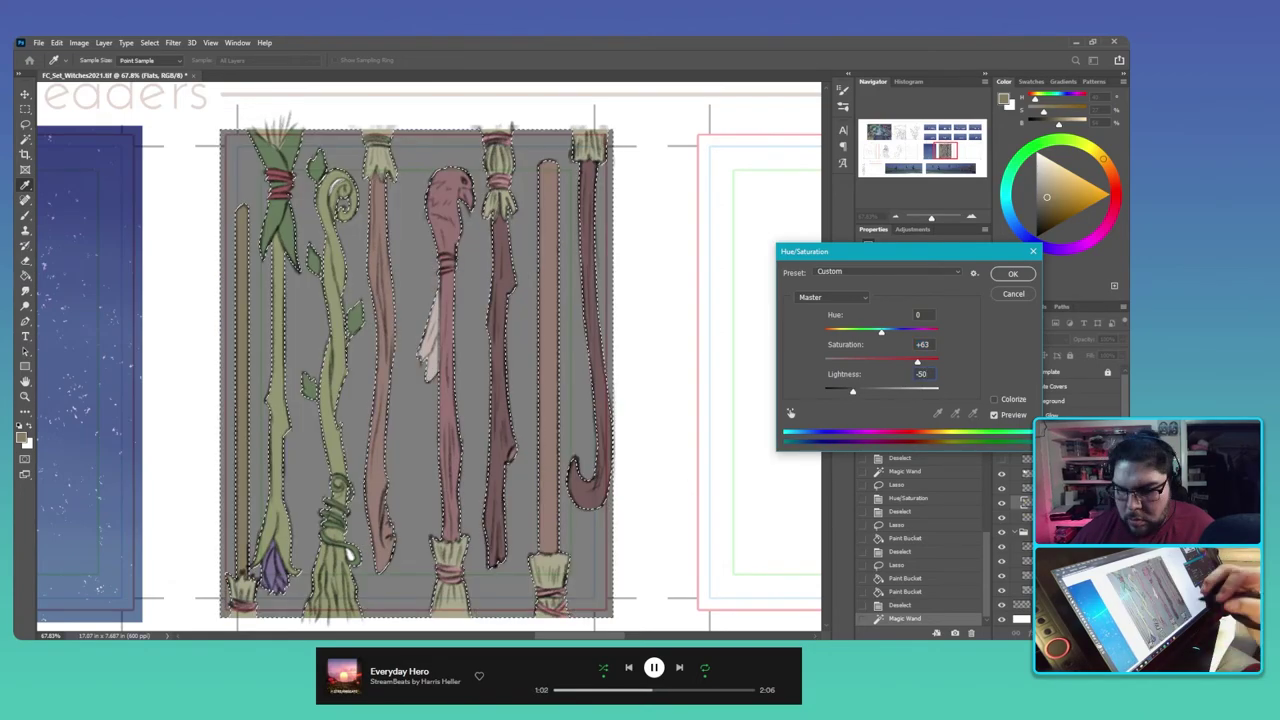
left_click_drag(881, 333, 957, 363)
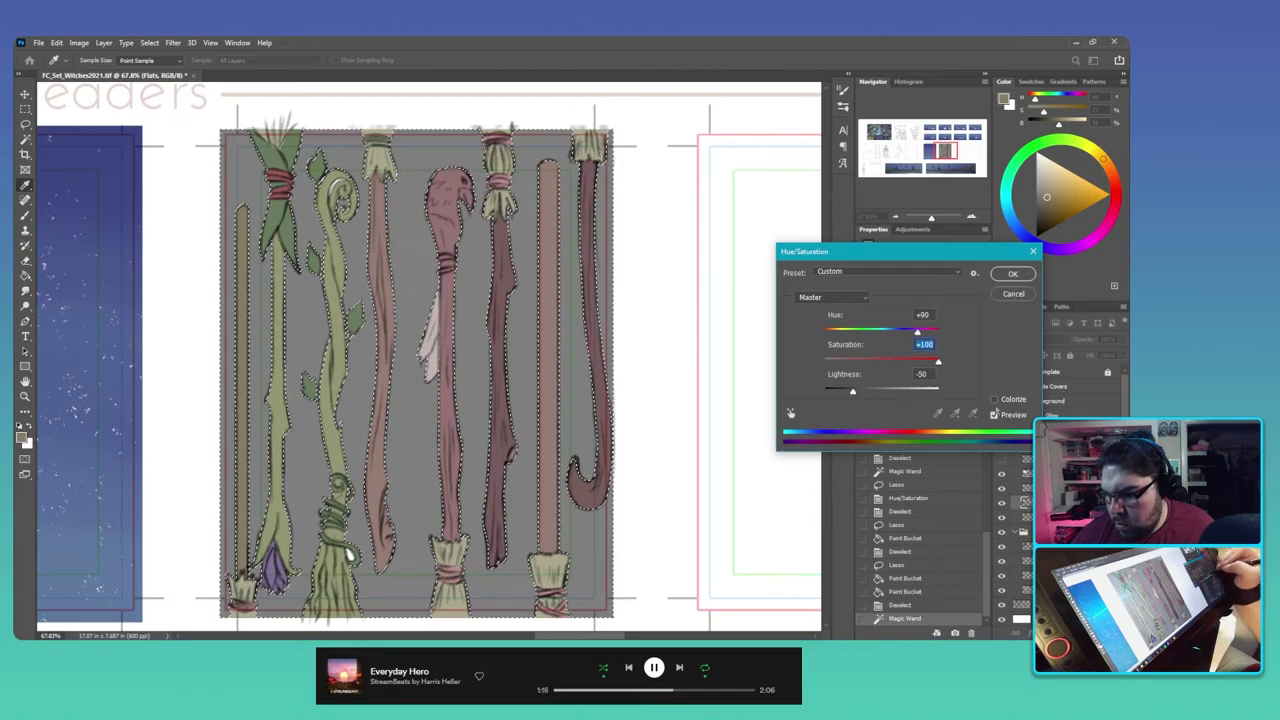
Step: Colorize the selected background a muted purple with hue 287, saturation 15 and lightness -50, and apply it
left_click(994, 399)
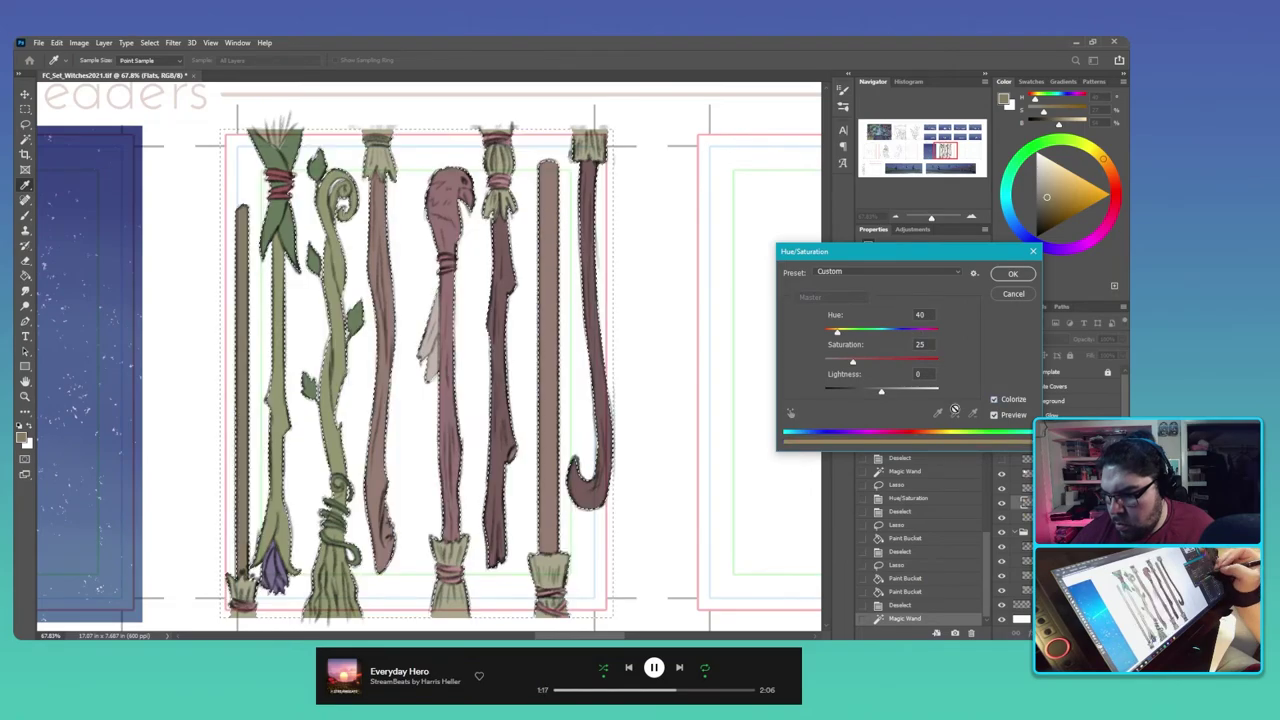
left_click_drag(881, 391, 852, 391)
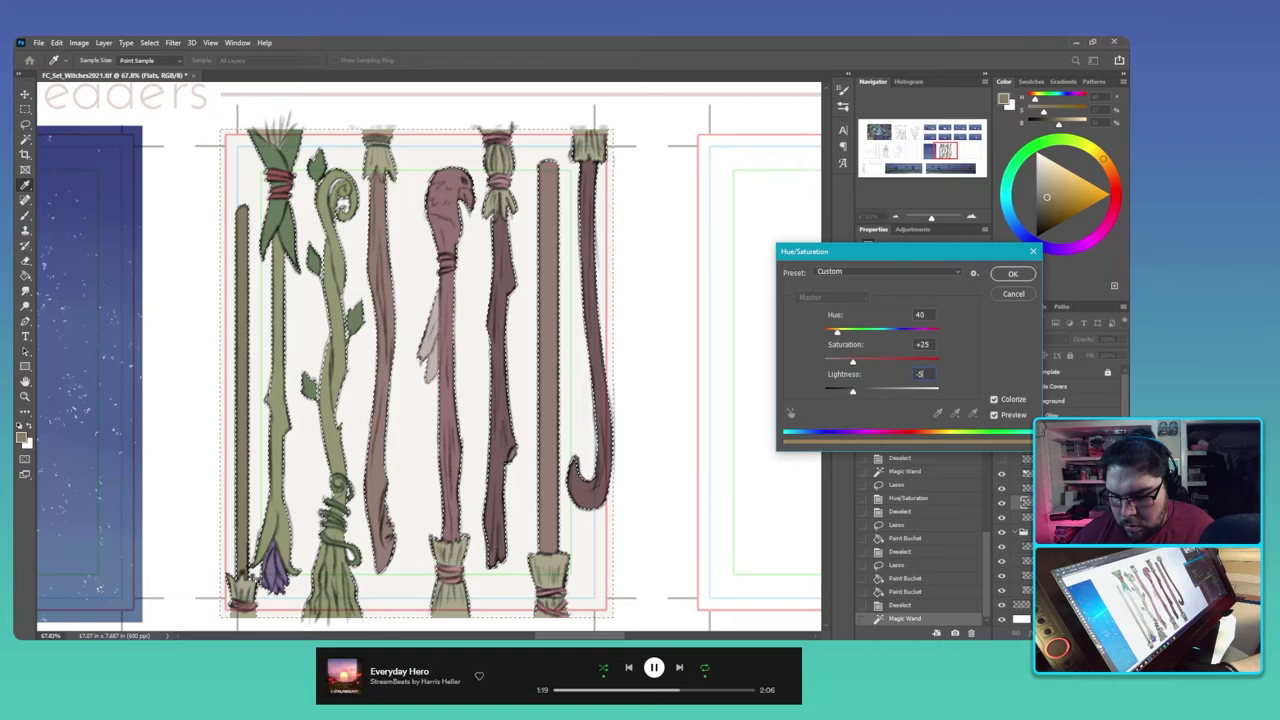
type("0")
double_click(921, 344)
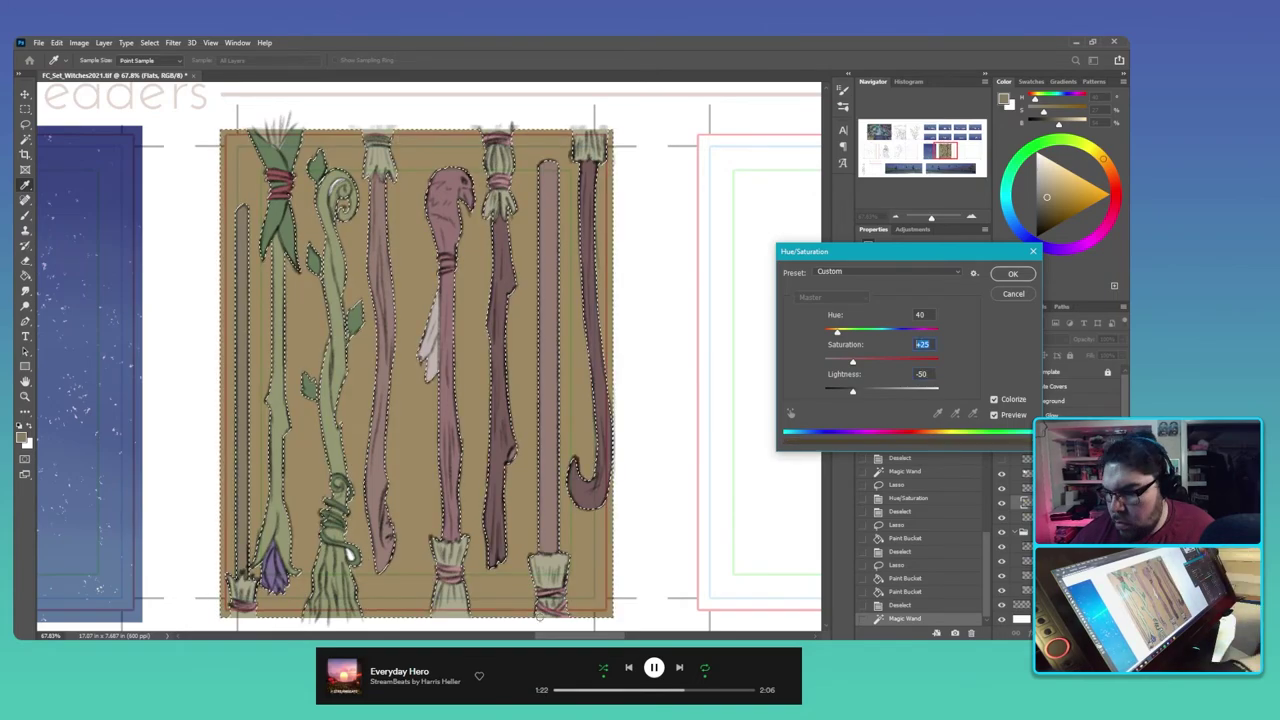
type("15")
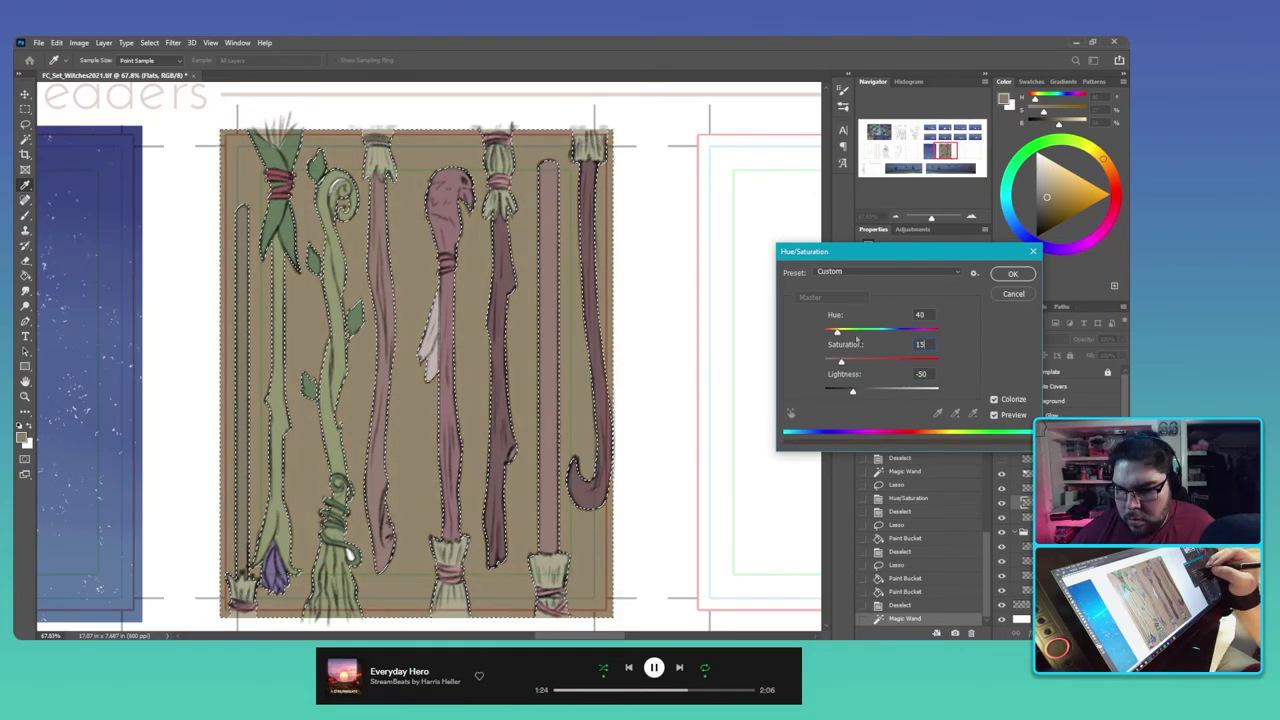
left_click_drag(856, 331, 892, 337)
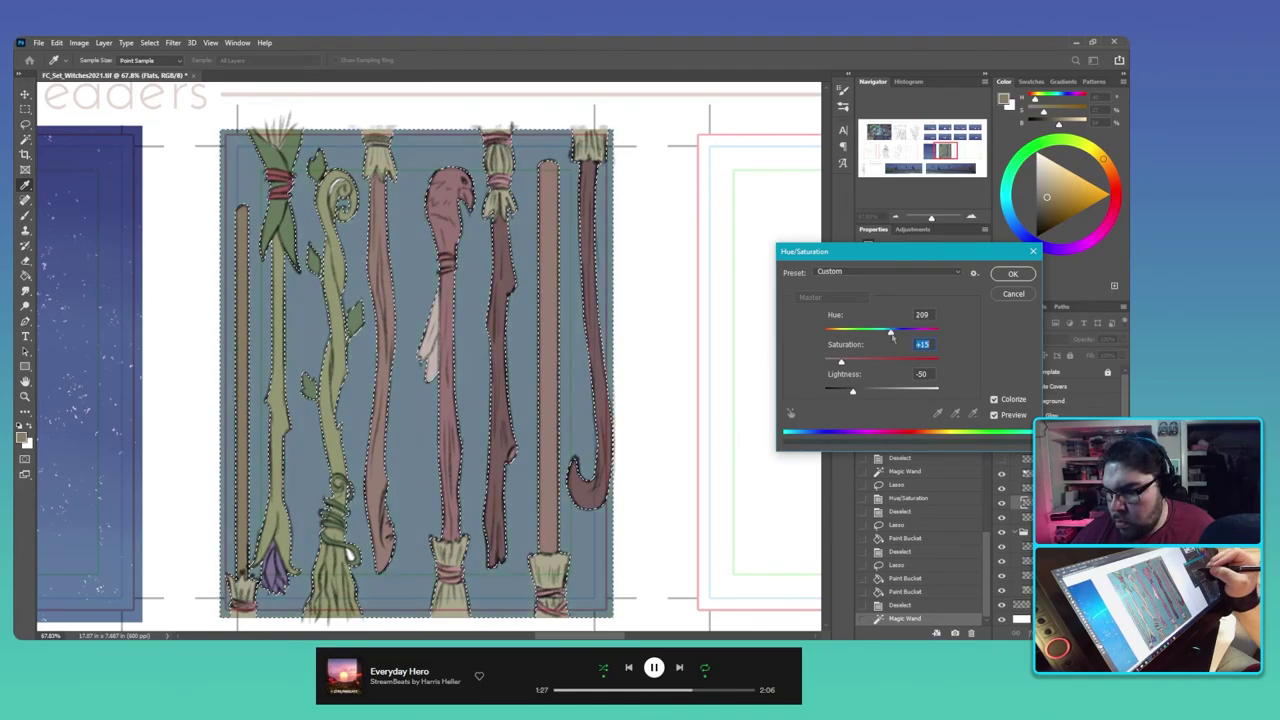
left_click_drag(892, 337, 916, 336)
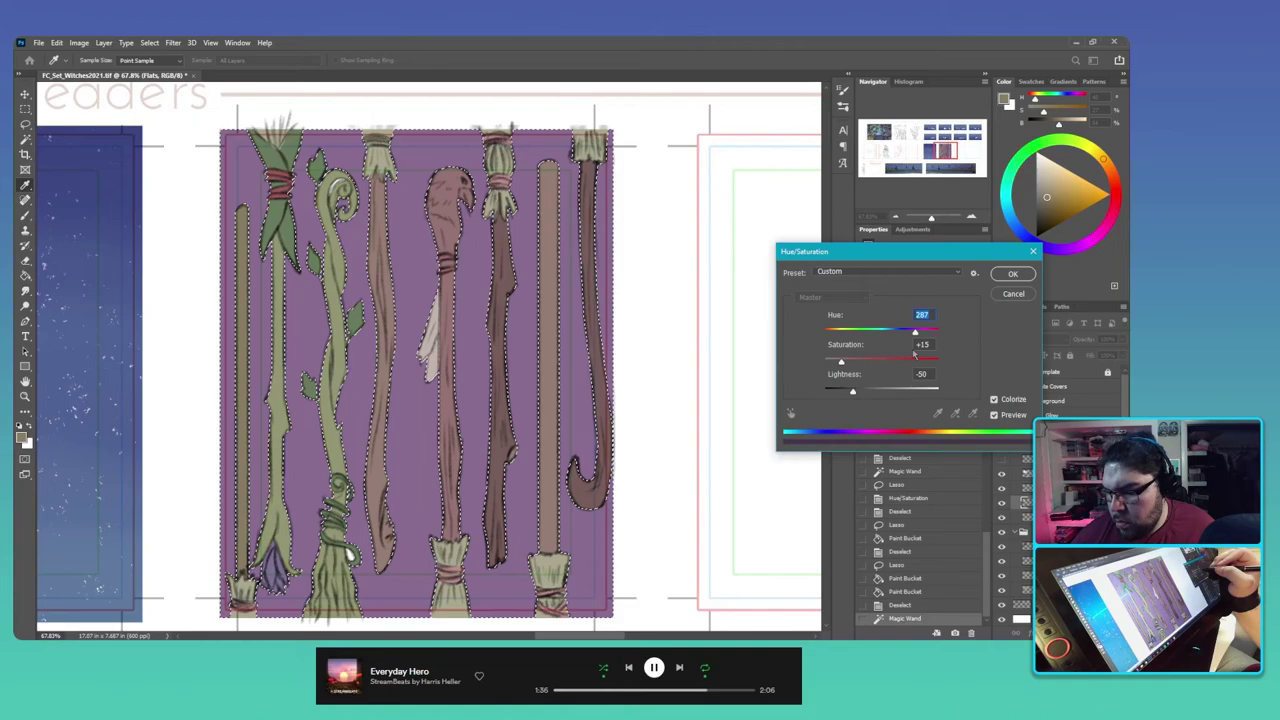
left_click(1010, 272)
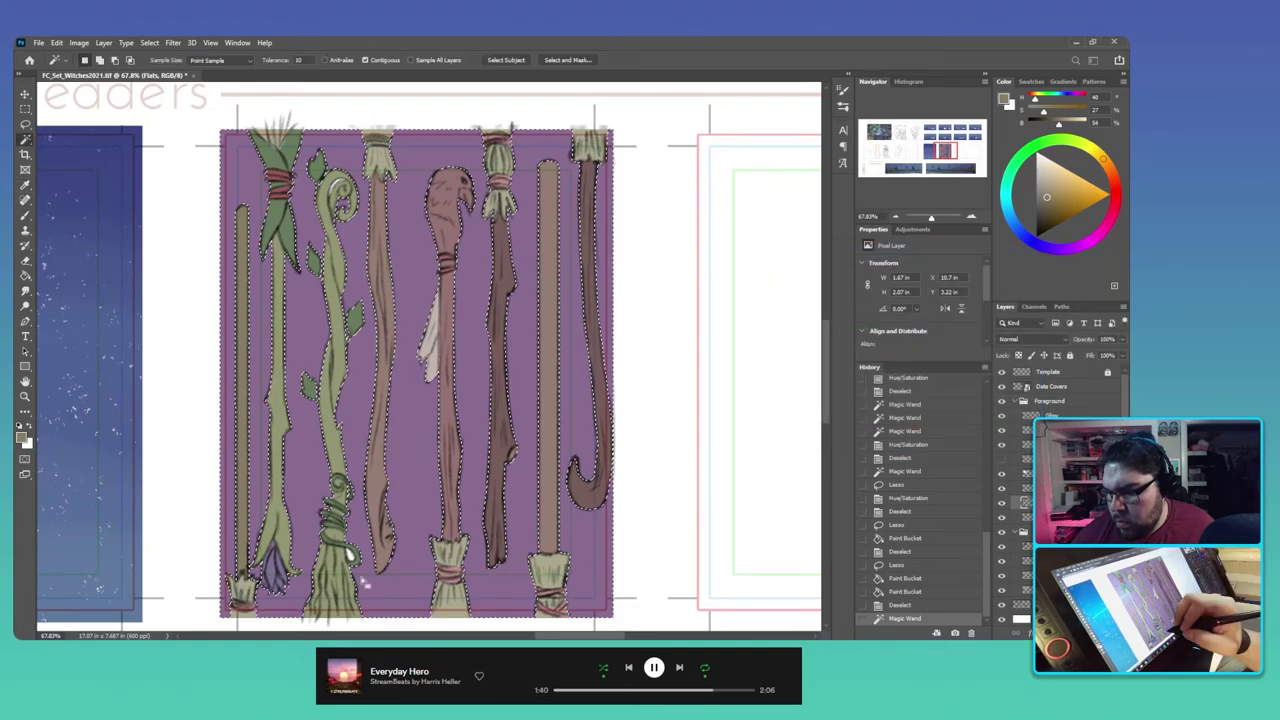
Step: Sample the background purple, select the white gap inside the third broom's lower curl with the Magic Wand, and fill it
key("b")
left_click(431, 490, "alt")
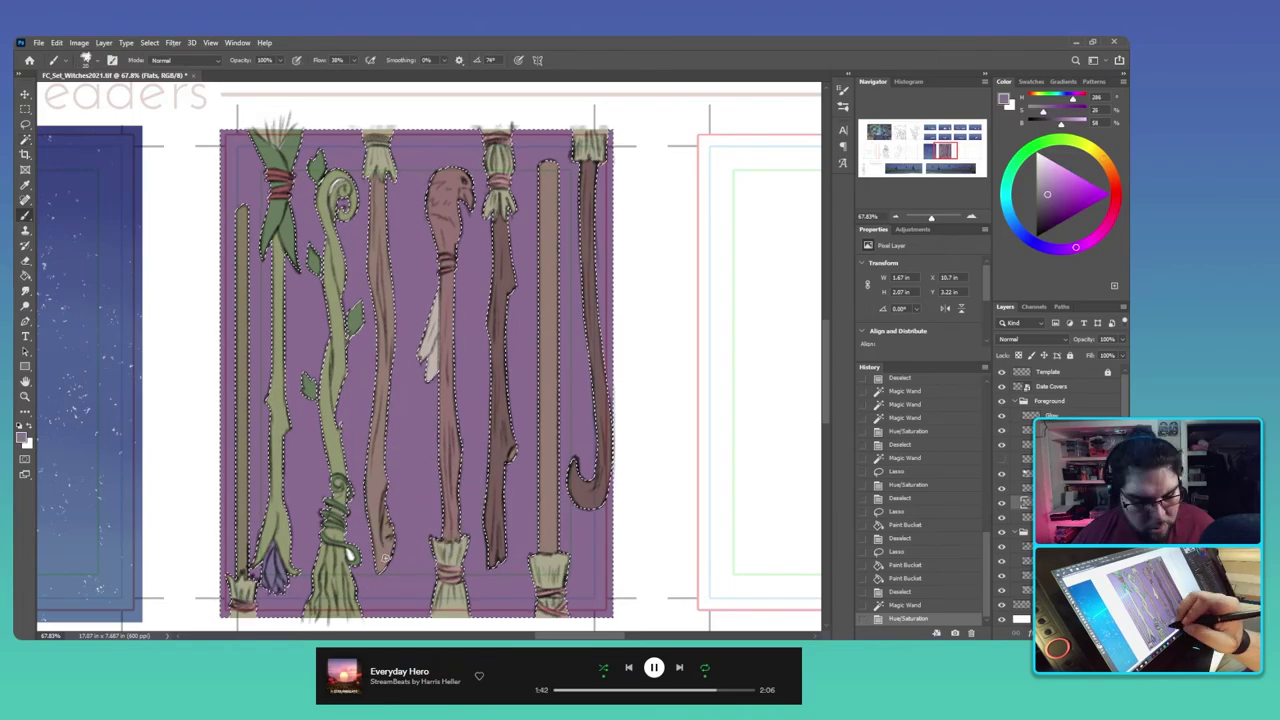
key("w")
left_click(350, 556)
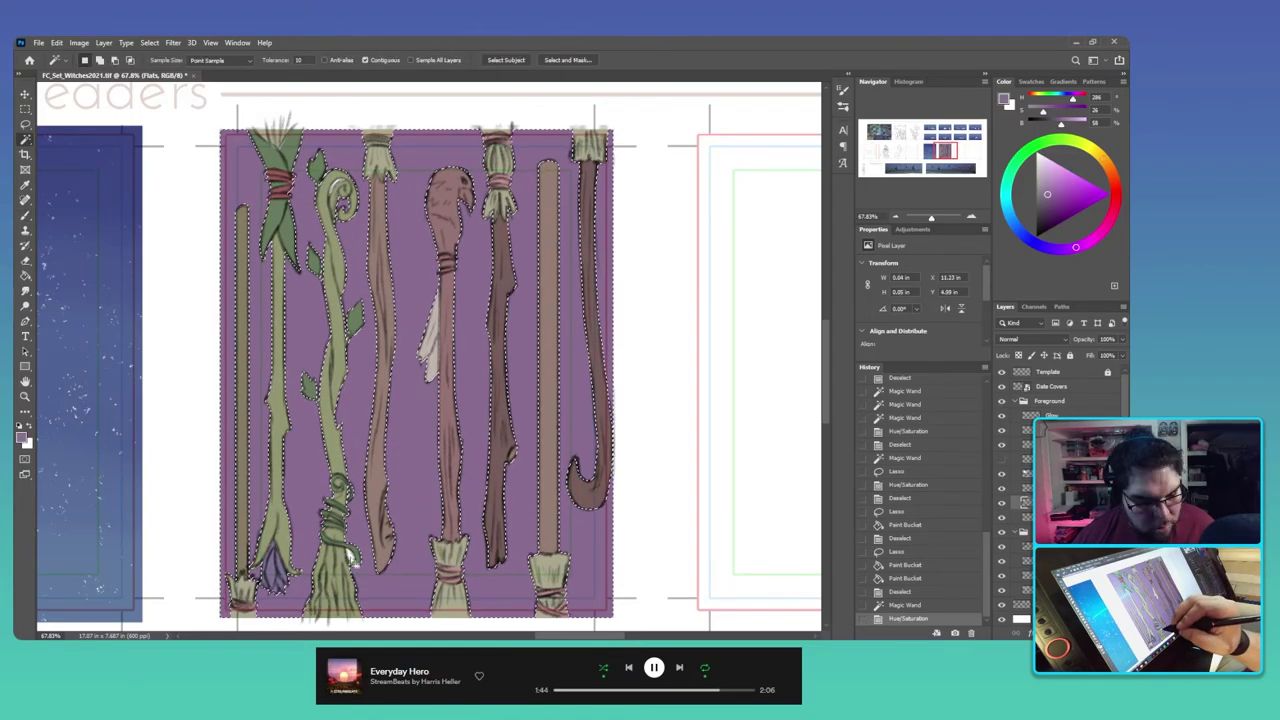
key("g")
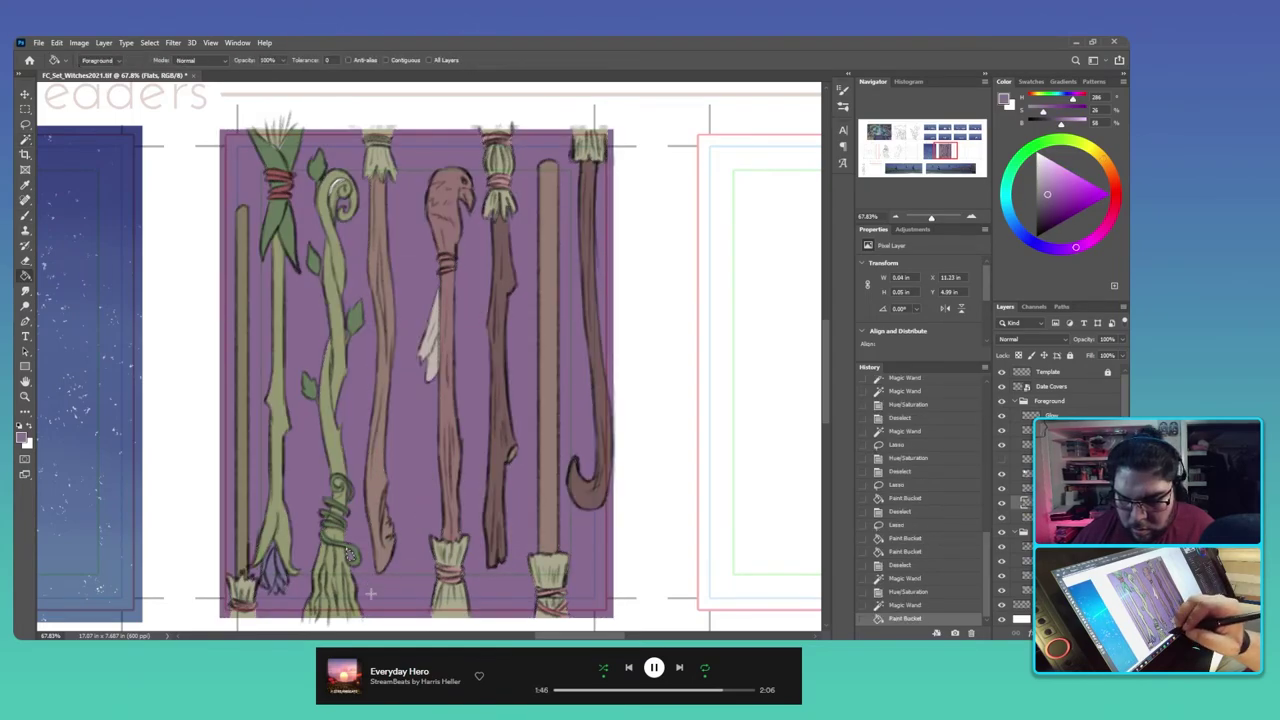
Step: Fill the remaining white gaps inside the vine broom's lower and upper curls with the background purple
left_click(350, 556)
key("ctrl+d")
key("w")
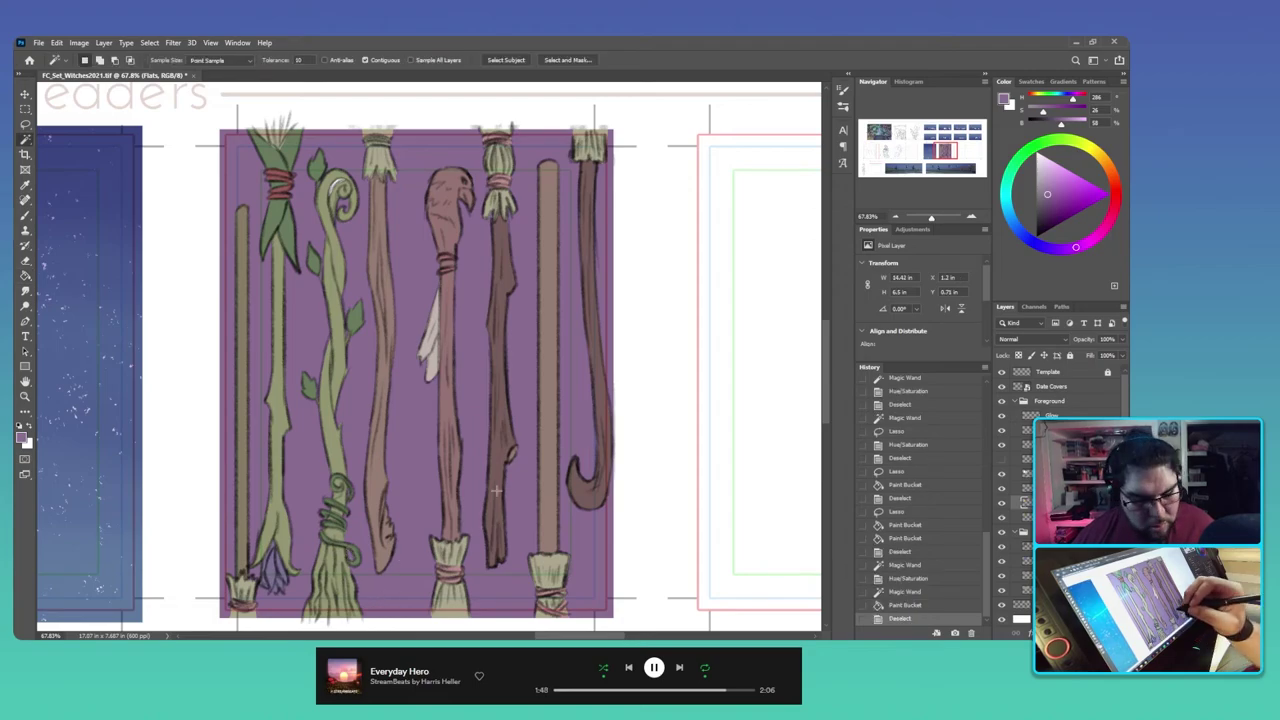
key("g")
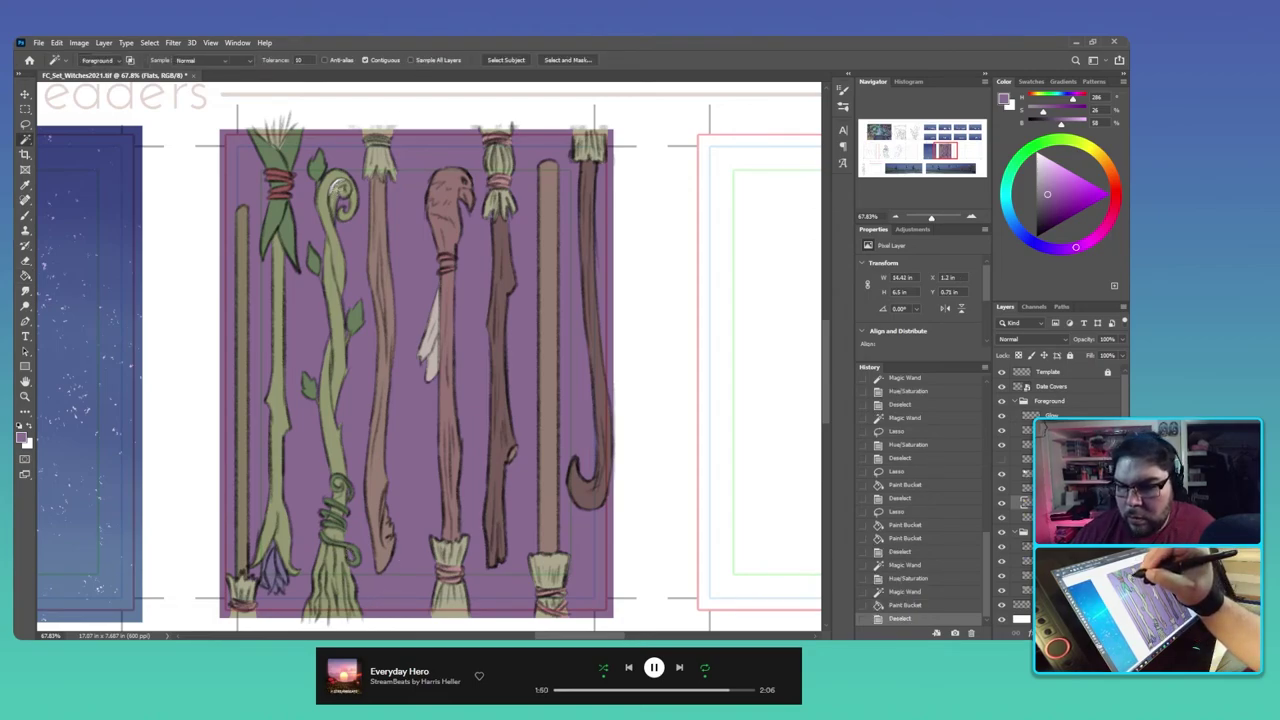
left_click(343, 180)
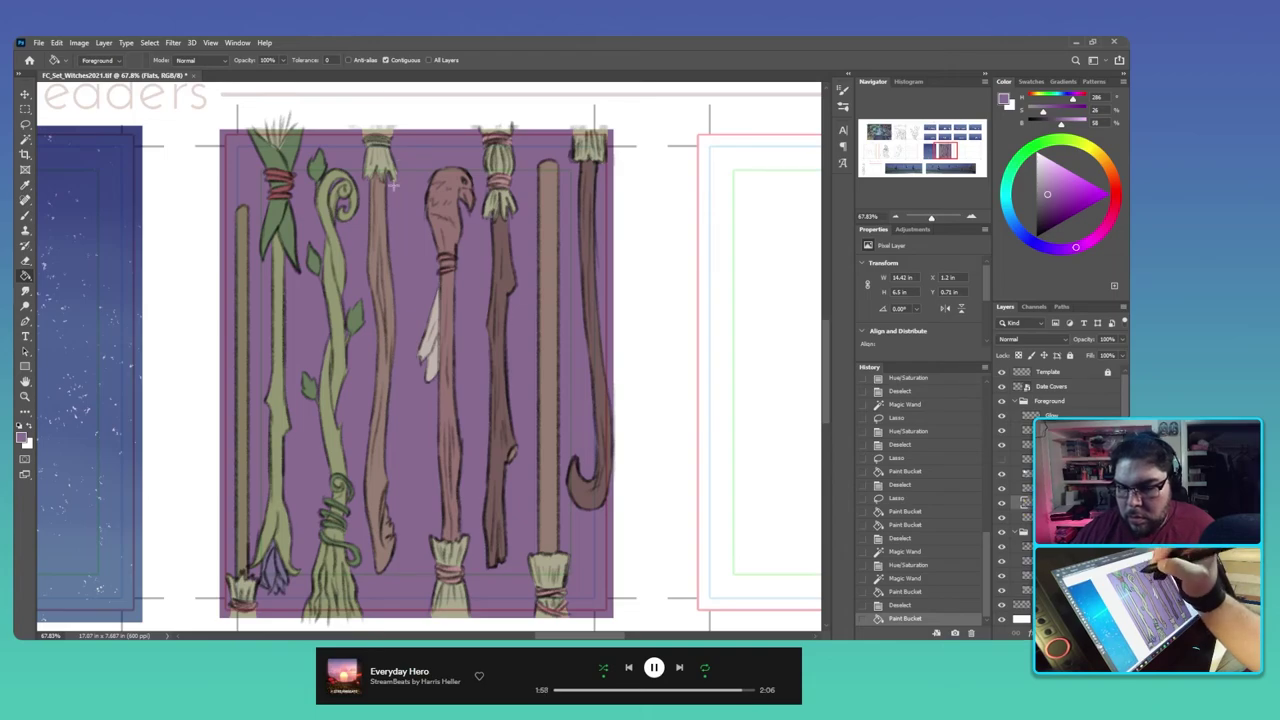
Step: Select every part of the purple background on the Flats layer using the Magic Wand with Contiguous turned off
key("w")
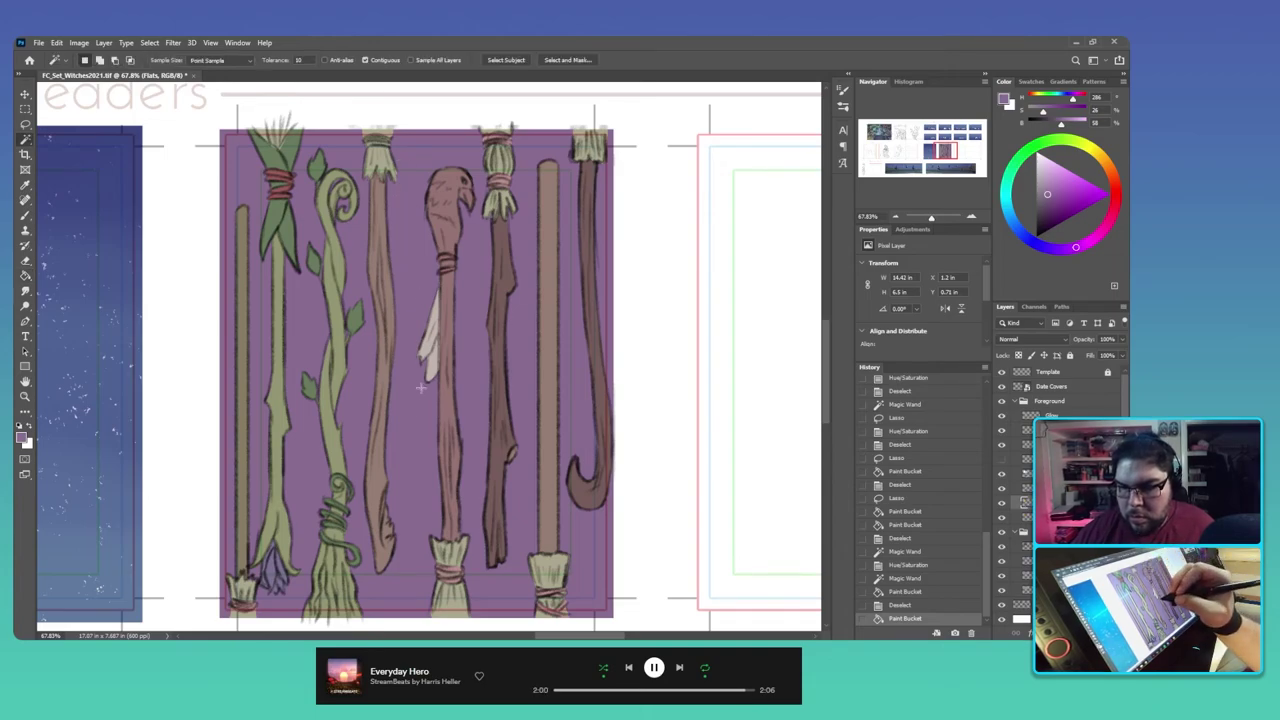
left_click(415, 409)
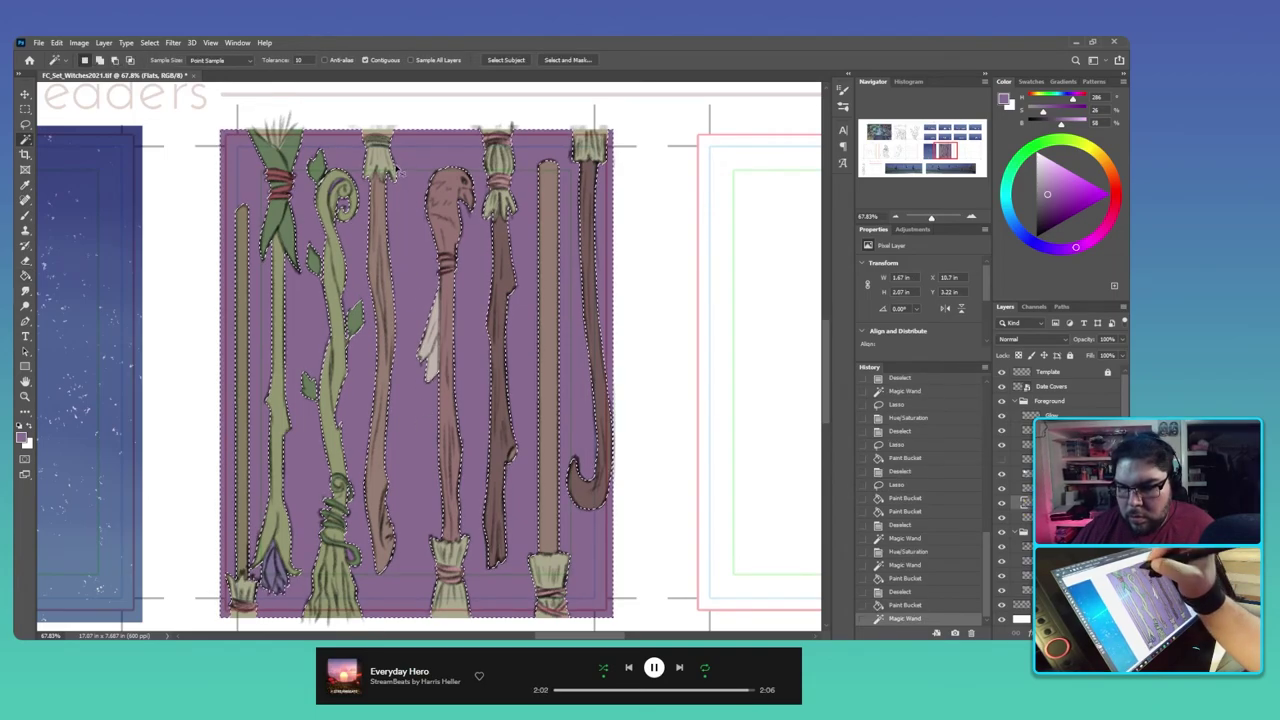
key("ctrl+d")
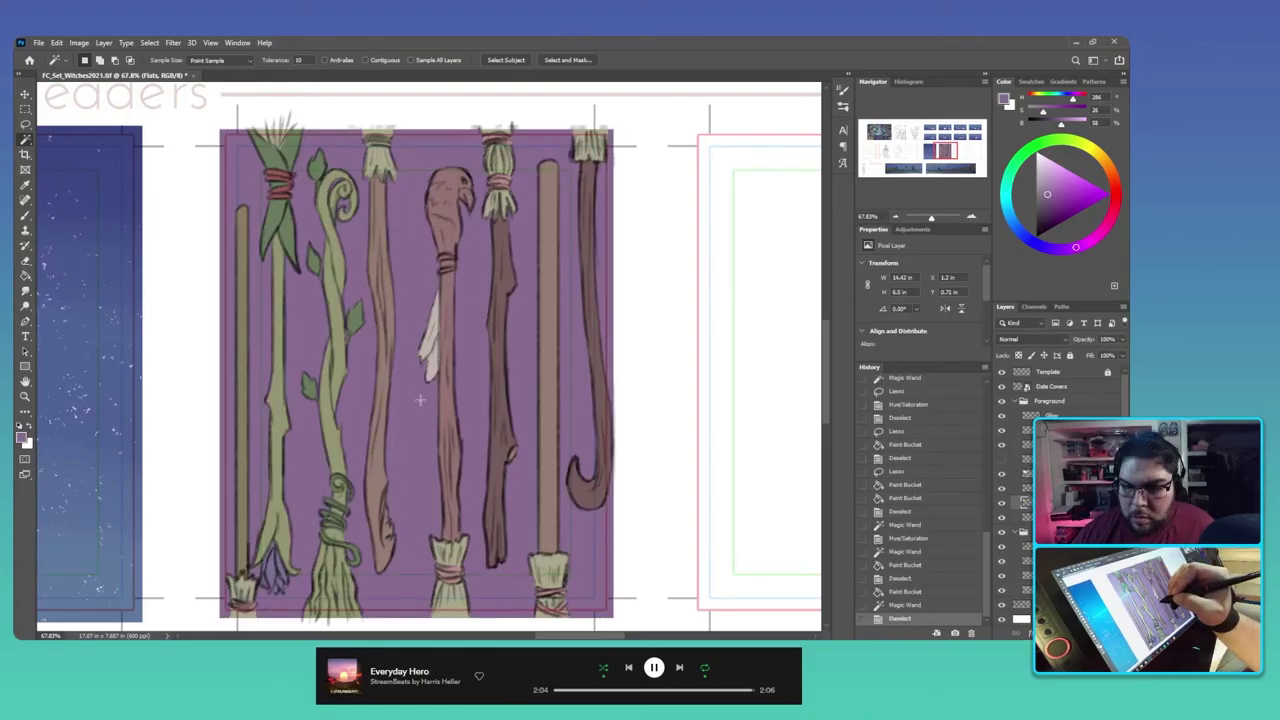
left_click(420, 400)
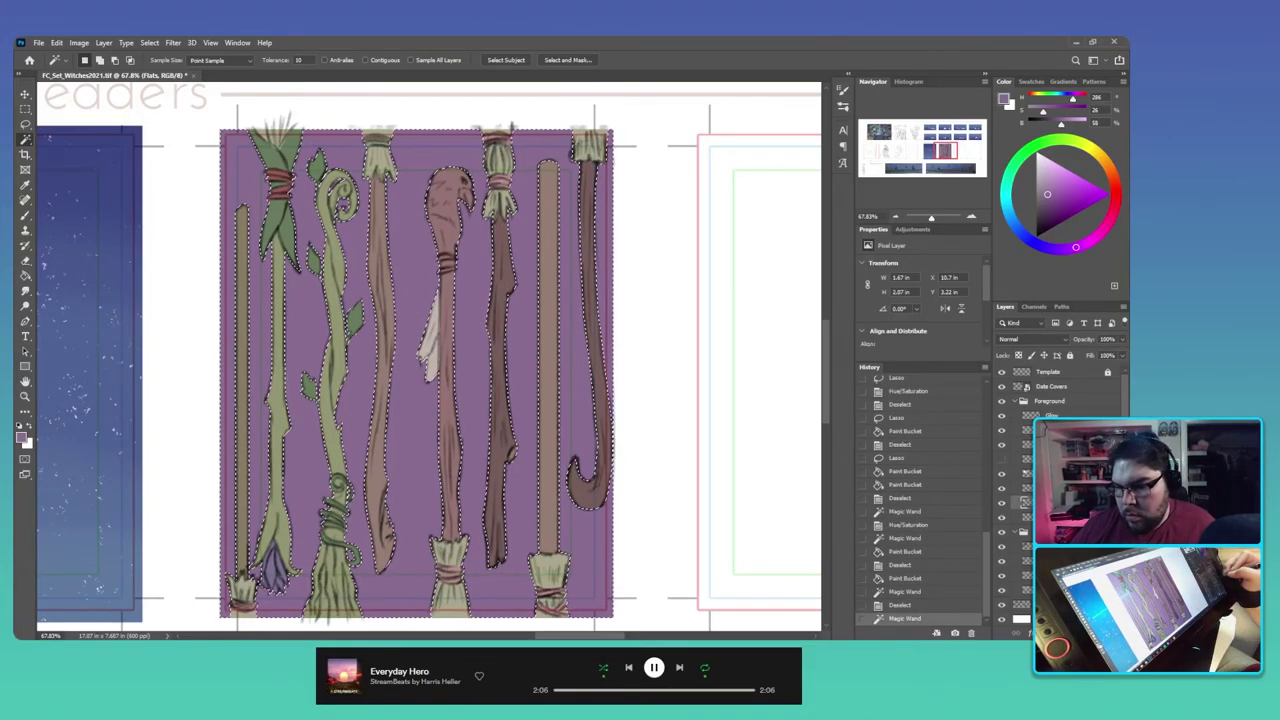
Step: Fill the selected background with purple on the Color layer and hide the selection outline
left_click(1050, 488)
key("g")
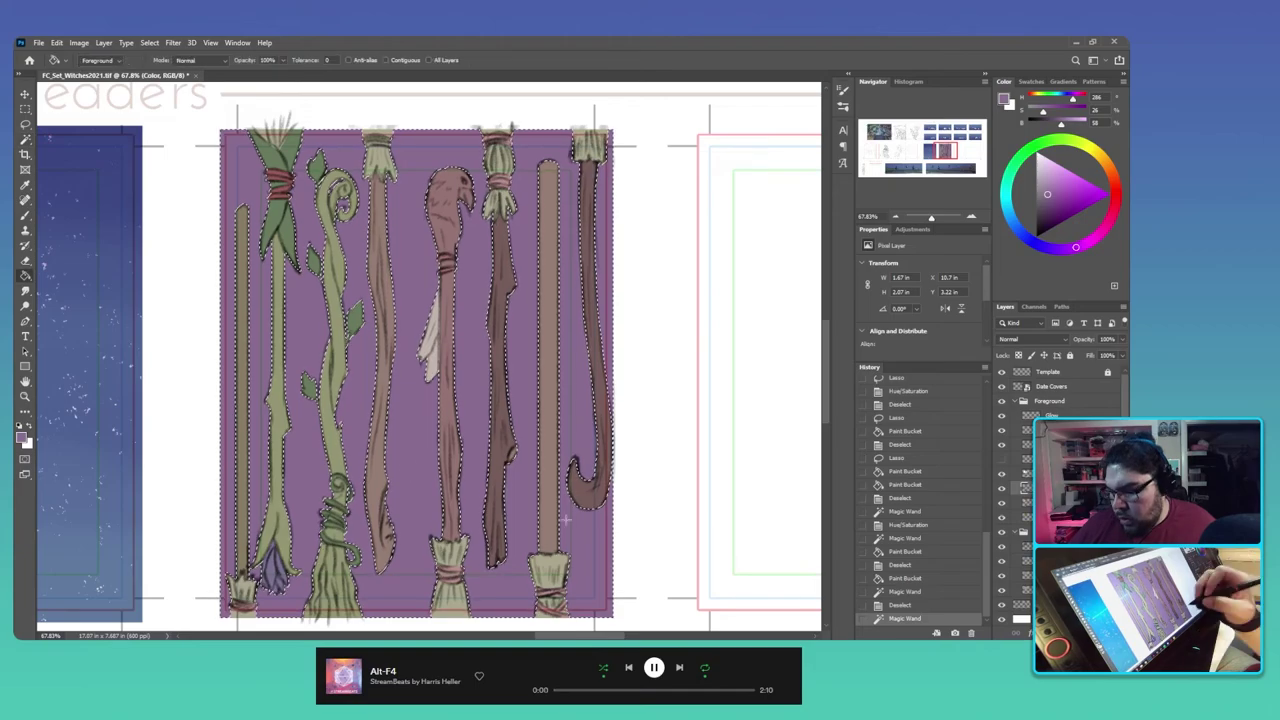
left_click(426, 508)
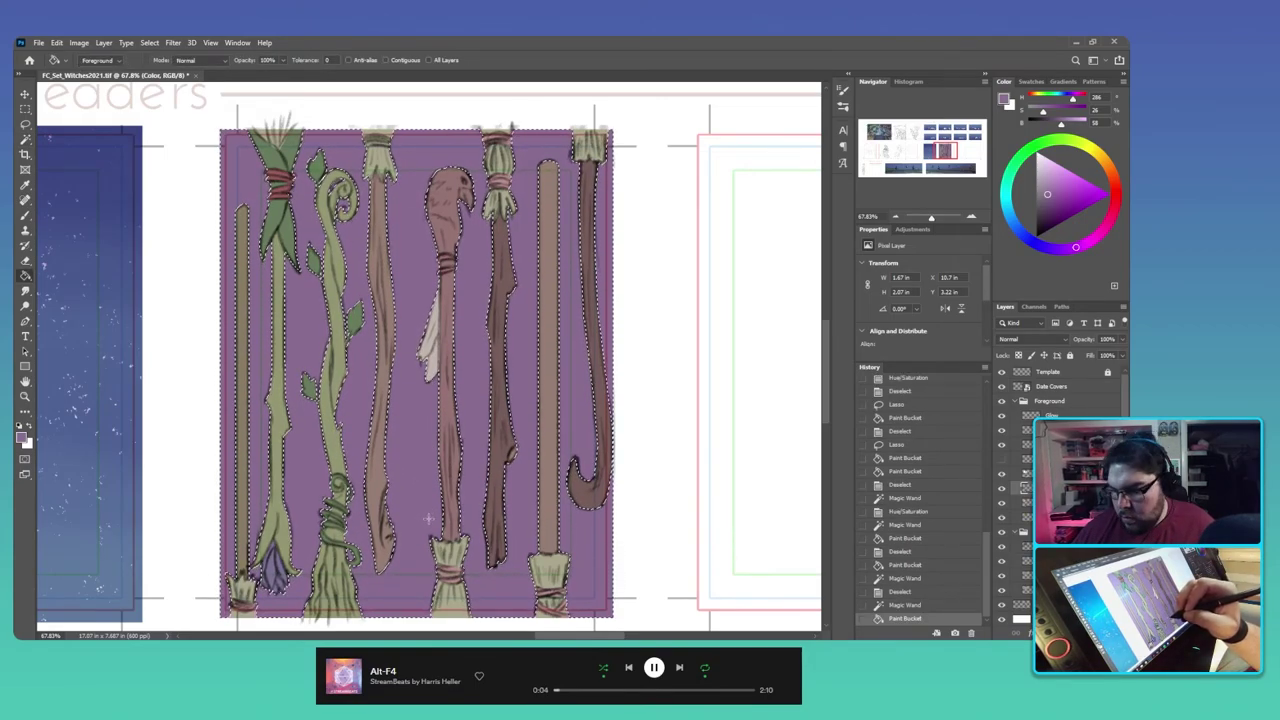
key("ctrl+d")
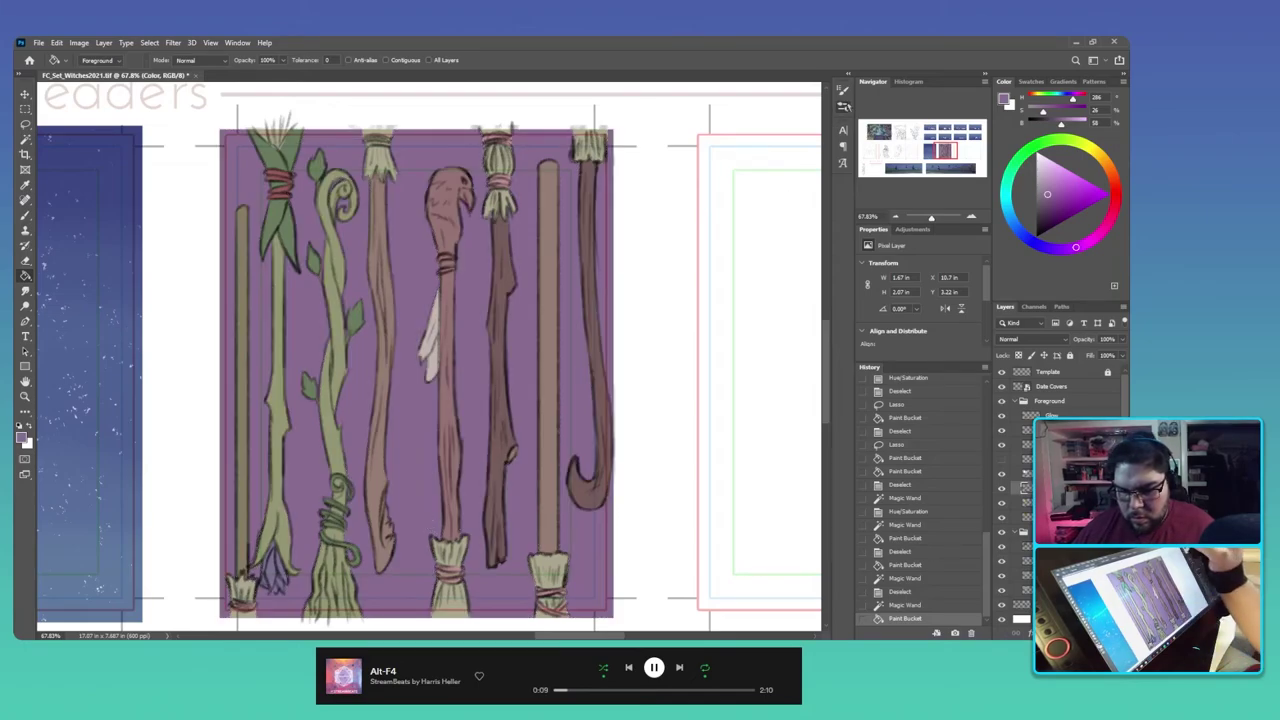
Step: Choose the Texture Brush from Lucas's Brushes and sample the lower blue of the neighbouring starry card
left_click(843, 106)
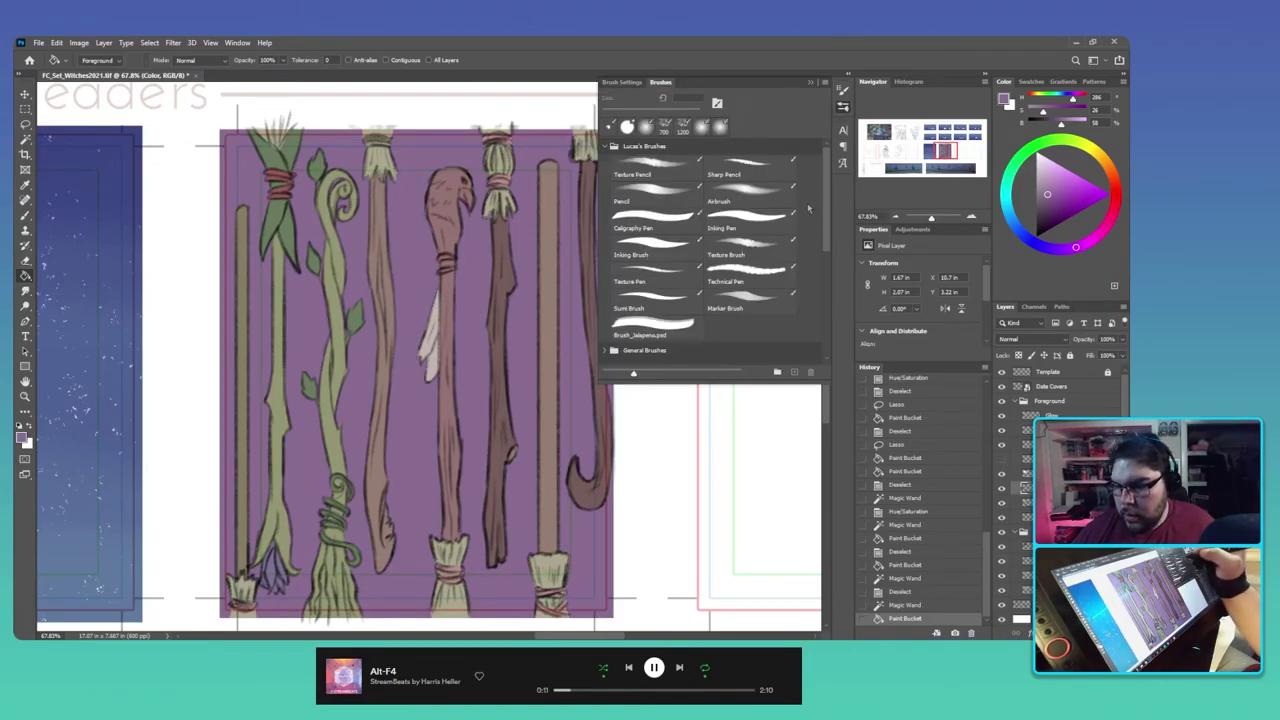
left_click(758, 250)
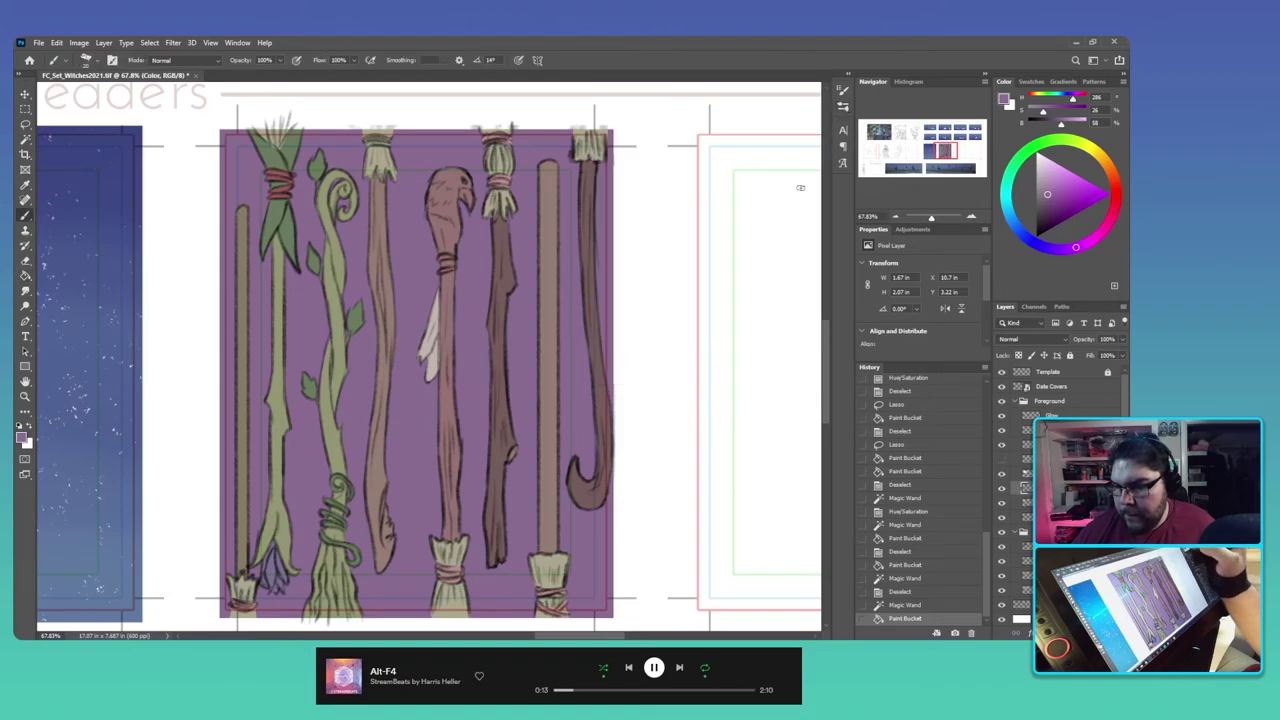
key("x")
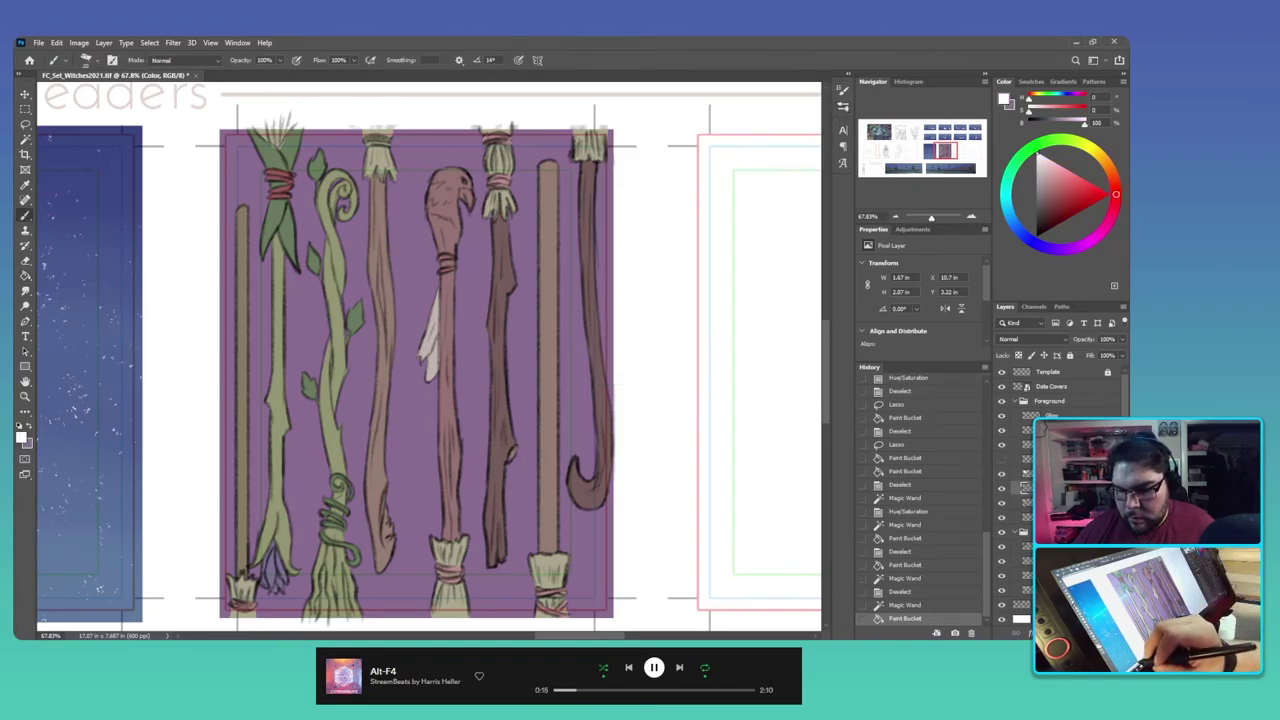
left_click(134, 614, "alt")
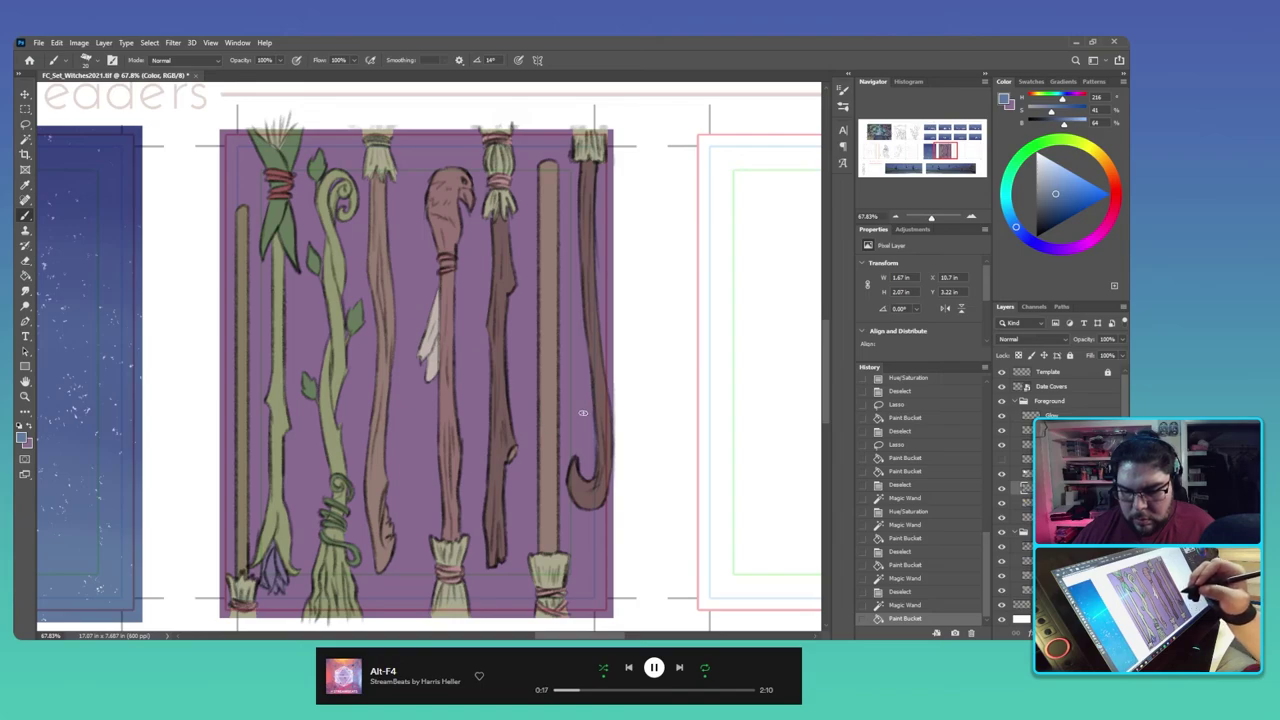
Step: Enlarge the brush to 700 px and paint soft blue and purple patches across the background behind the brooms
key("bracketright")
key("bracketright")
key("bracketright")
key("bracketright")
key("bracketright")
key("bracketright")
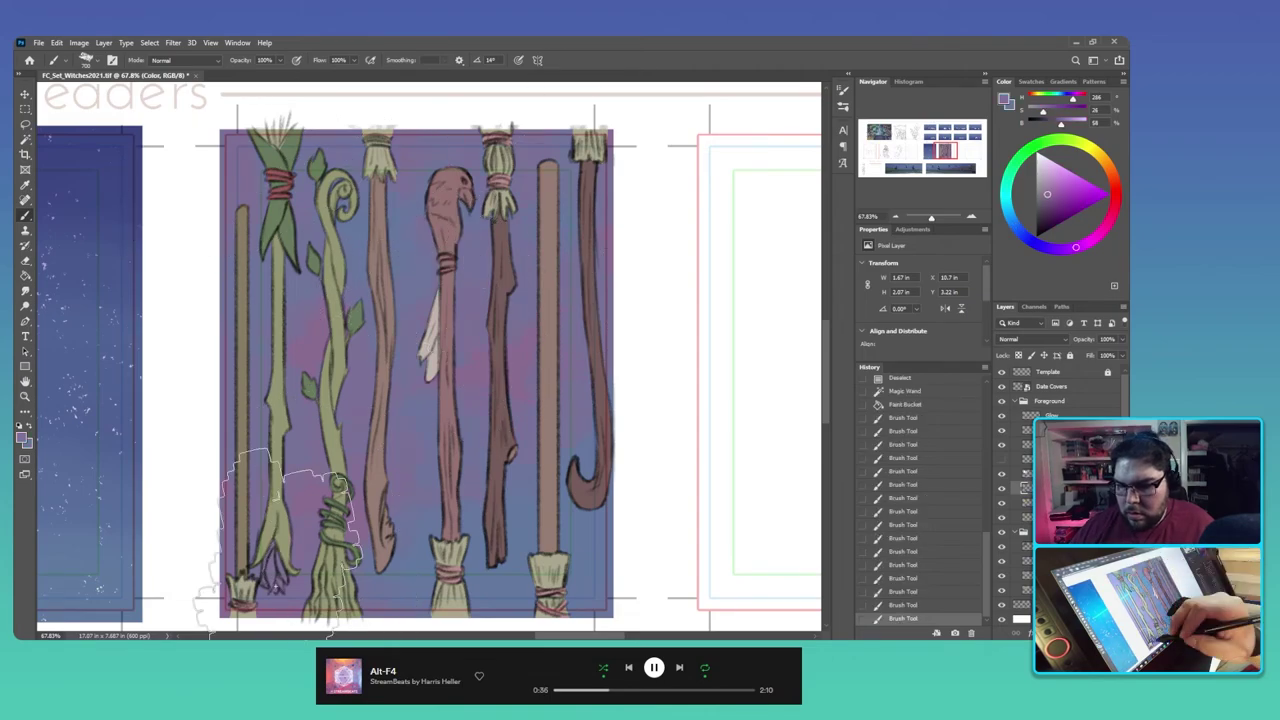
left_click(594, 396)
left_click(520, 330)
left_click(397, 242)
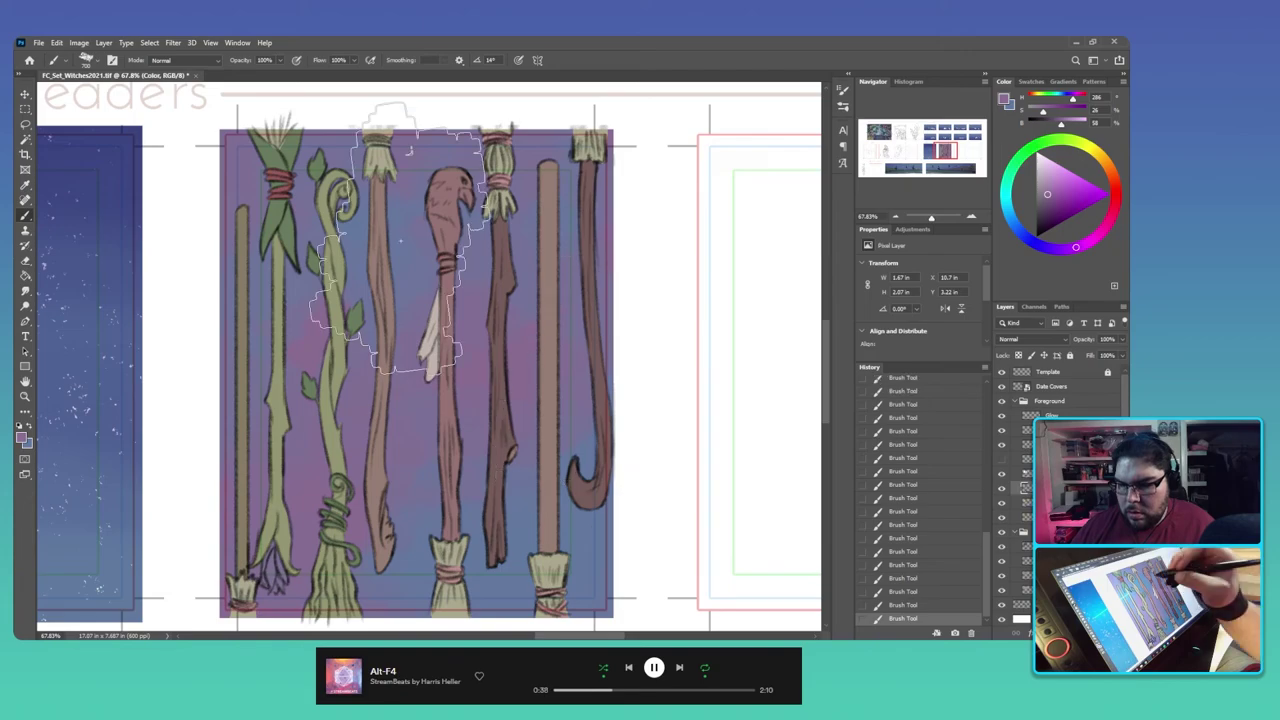
Step: Set the brush to Multiply at 50% opacity and darken the background with purple and blue textured strokes
left_click(185, 60)
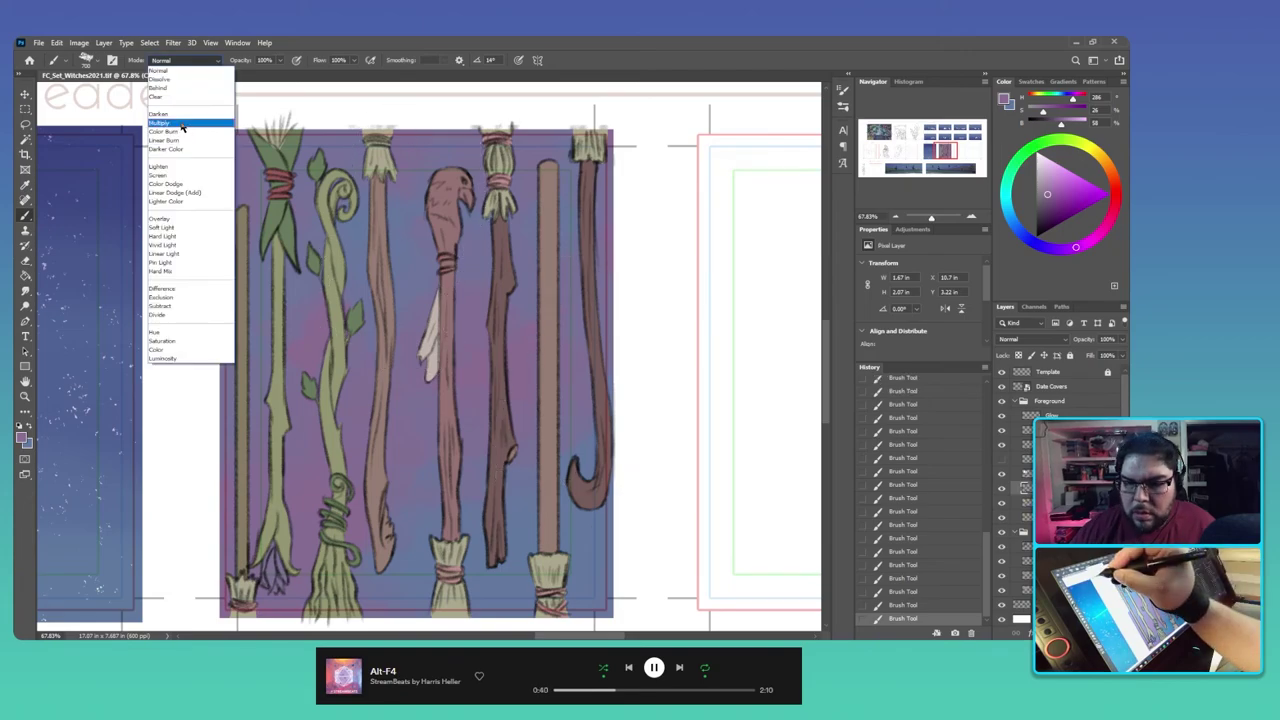
left_click(182, 124)
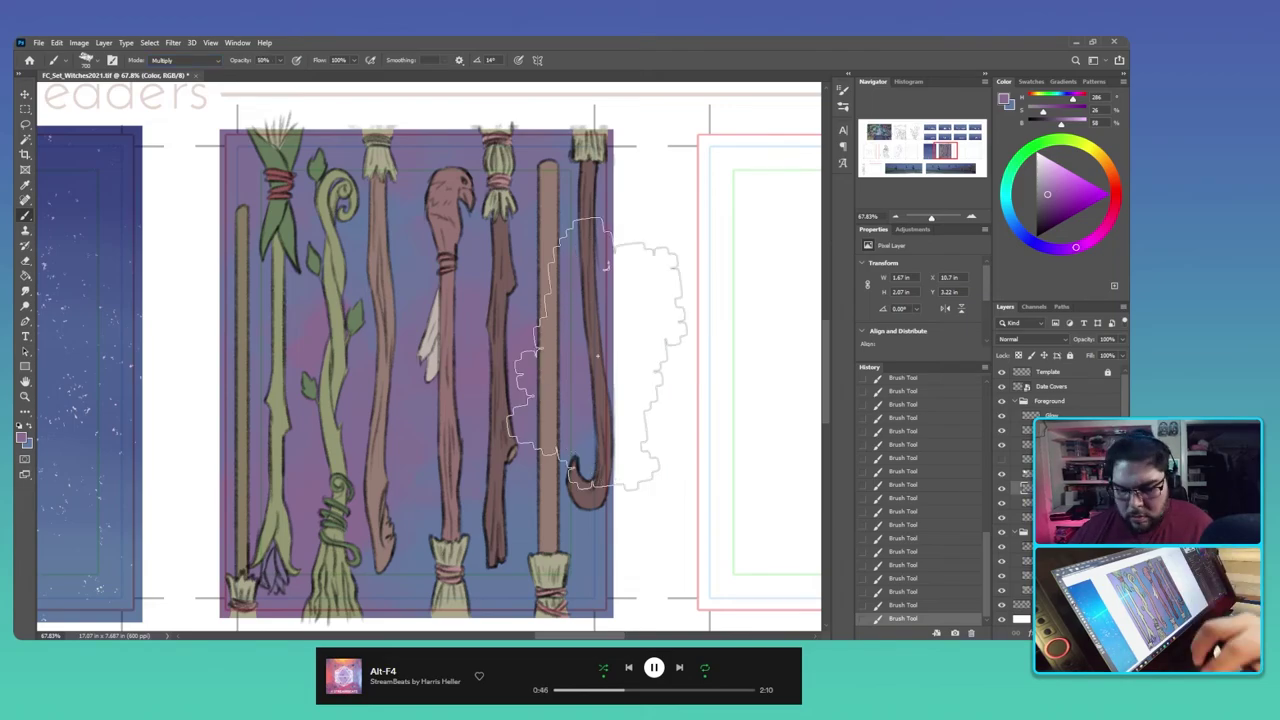
key("5")
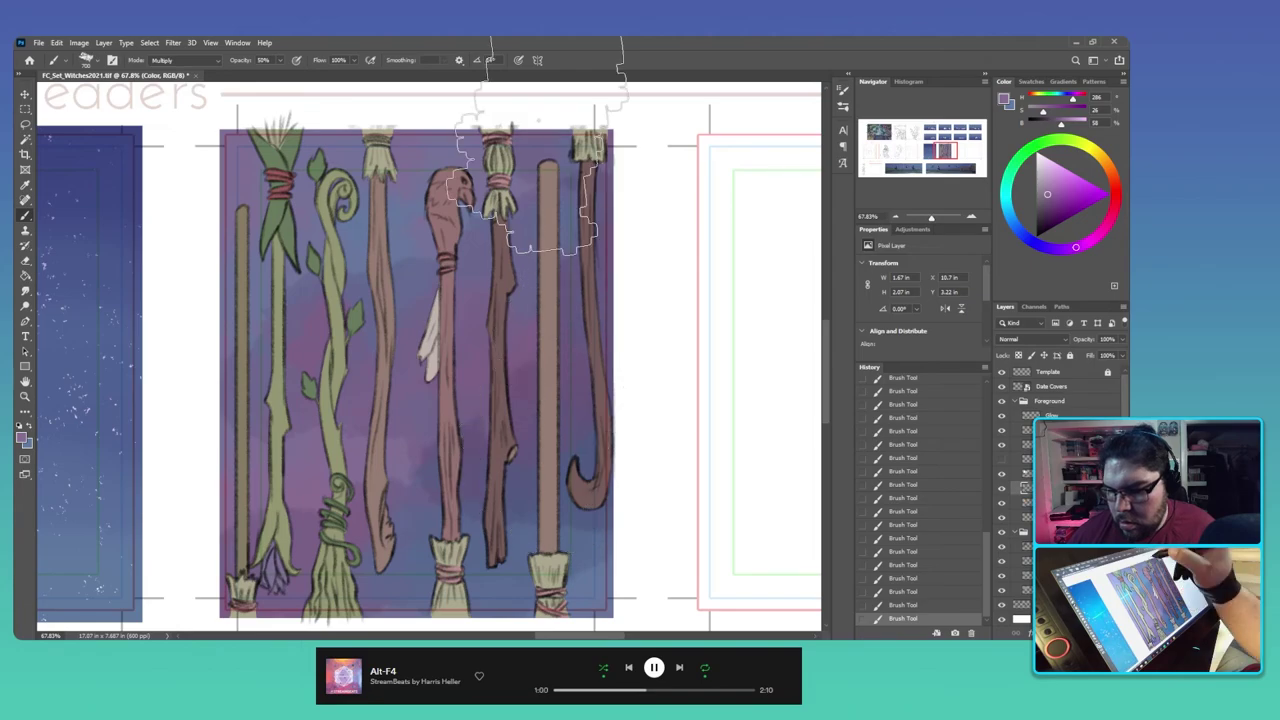
left_click(347, 156, "alt")
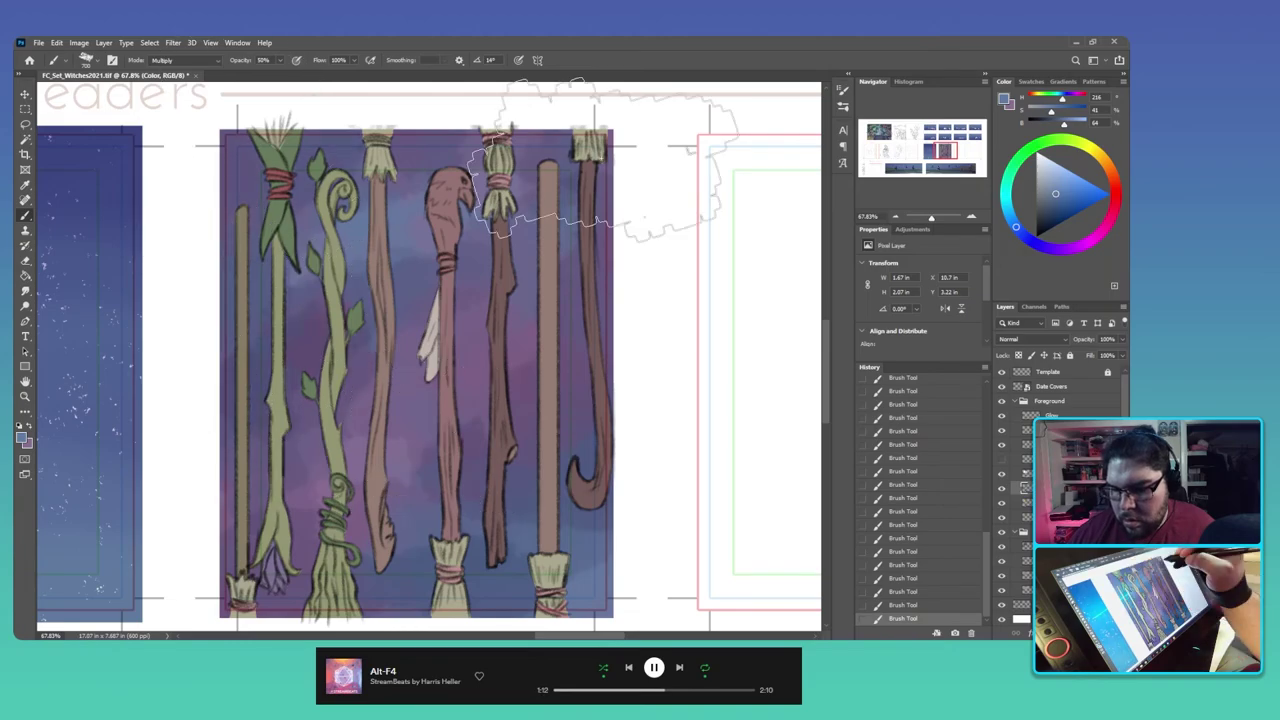
Step: Return the brush to Normal mode and blend blue strokes over the darkened background
left_click(219, 60)
left_click(206, 75)
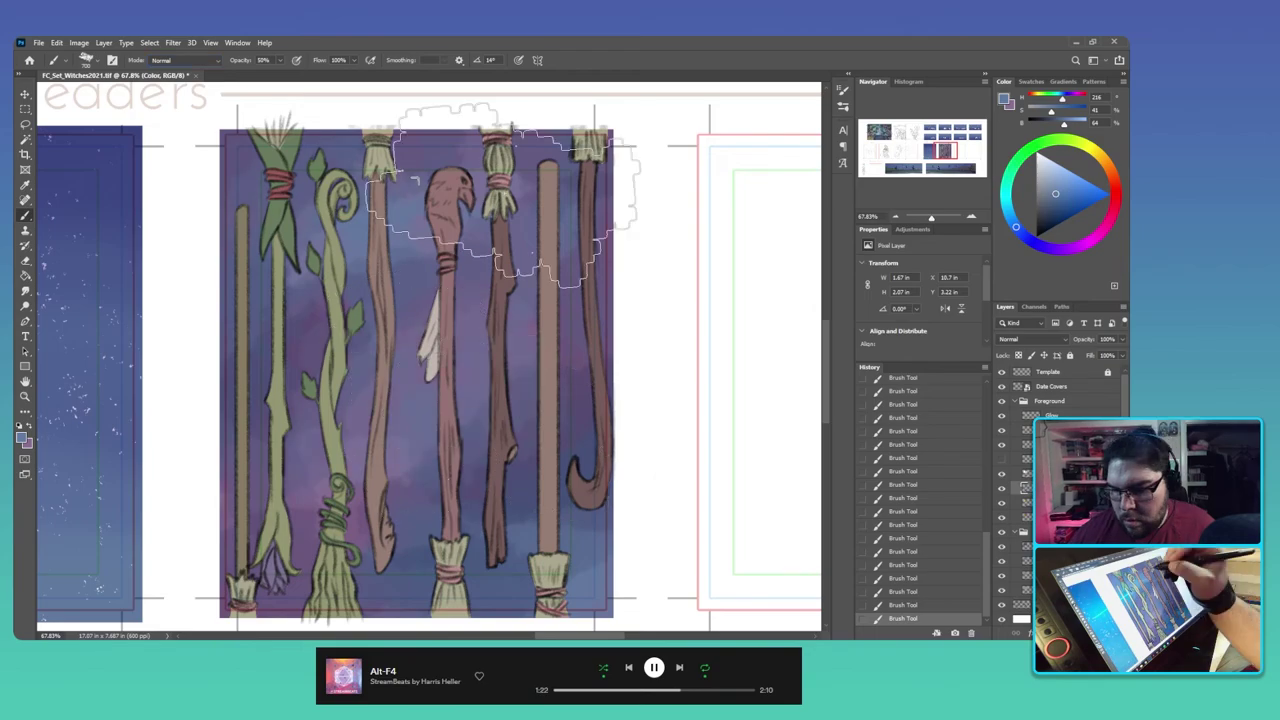
key("x")
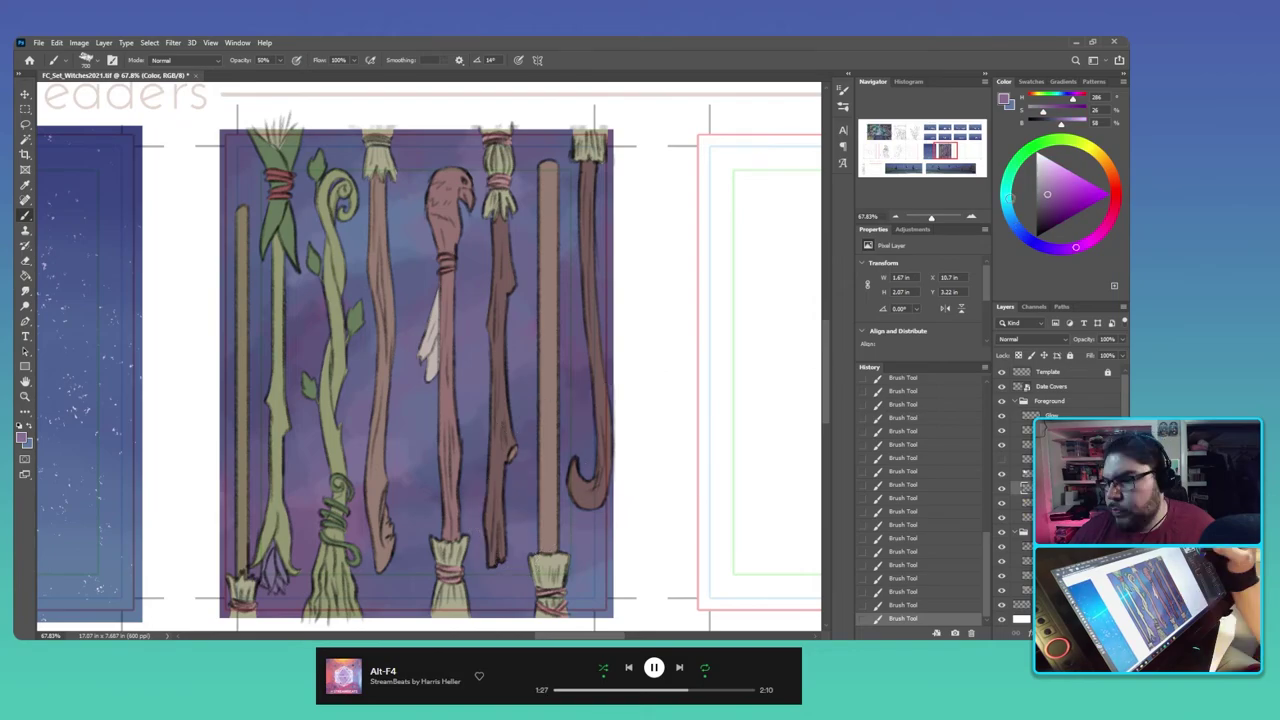
Step: Pick a pale grey-teal with hue 175 and brush light diagonal streaks across the background, blending them with the blue
left_click(1007, 192)
left_click(1042, 178)
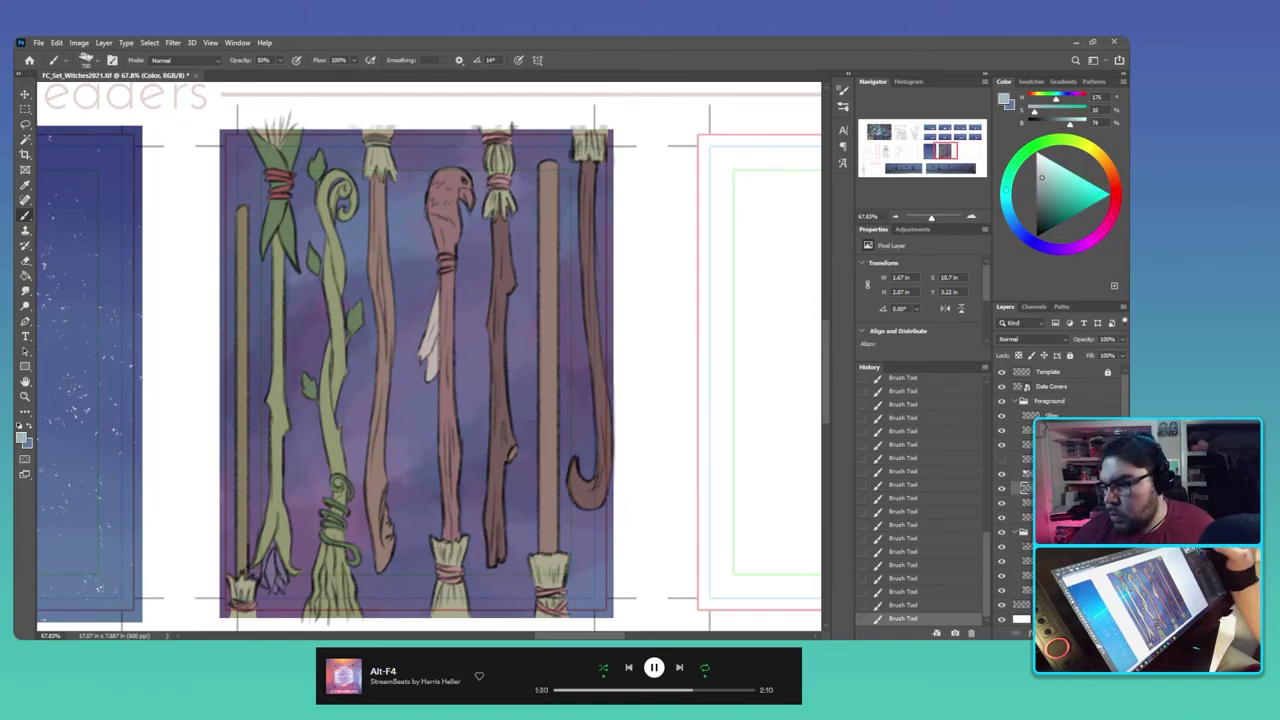
left_click(1041, 180)
left_click(1042, 183)
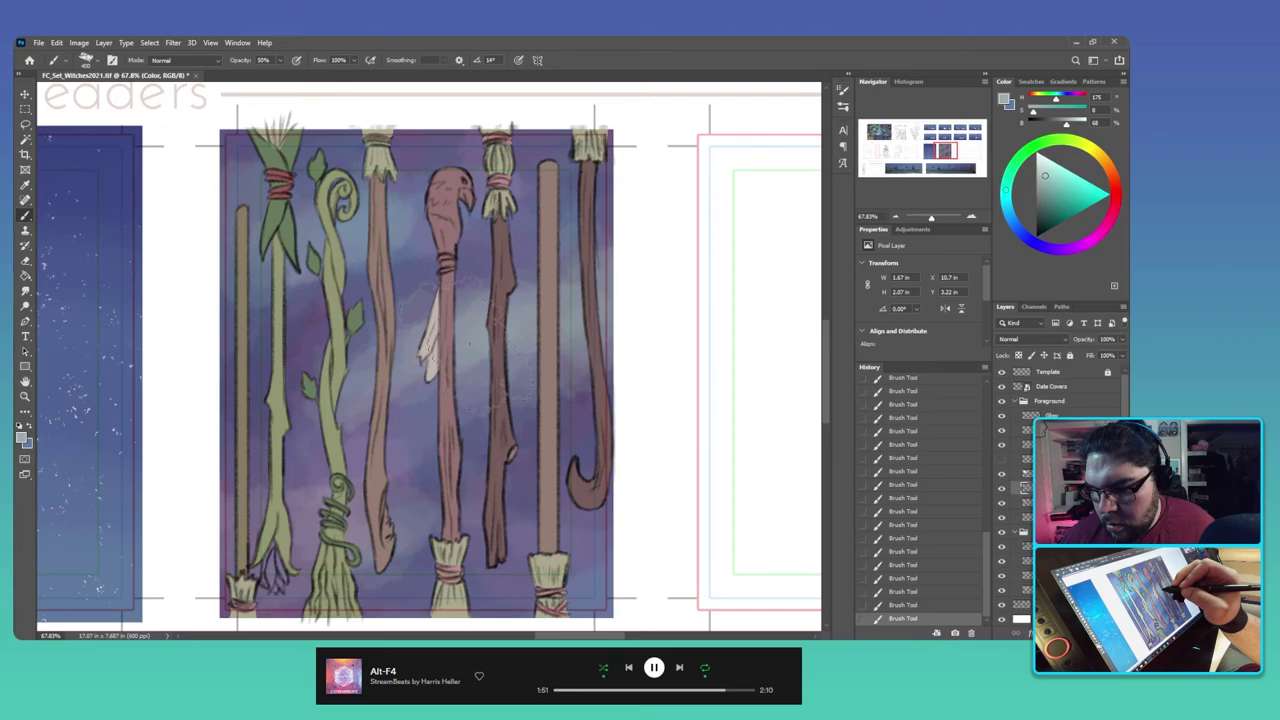
key("x")
left_click_drag(469, 344, 520, 340)
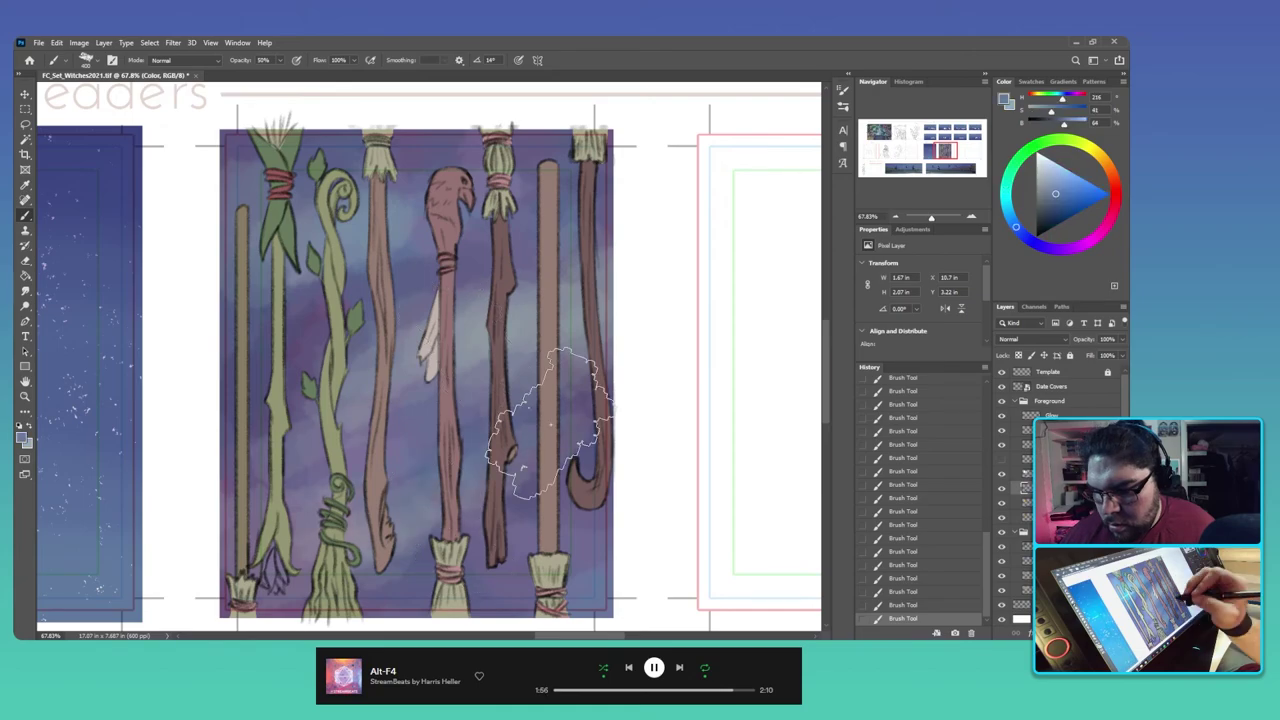
left_click(409, 194, "alt")
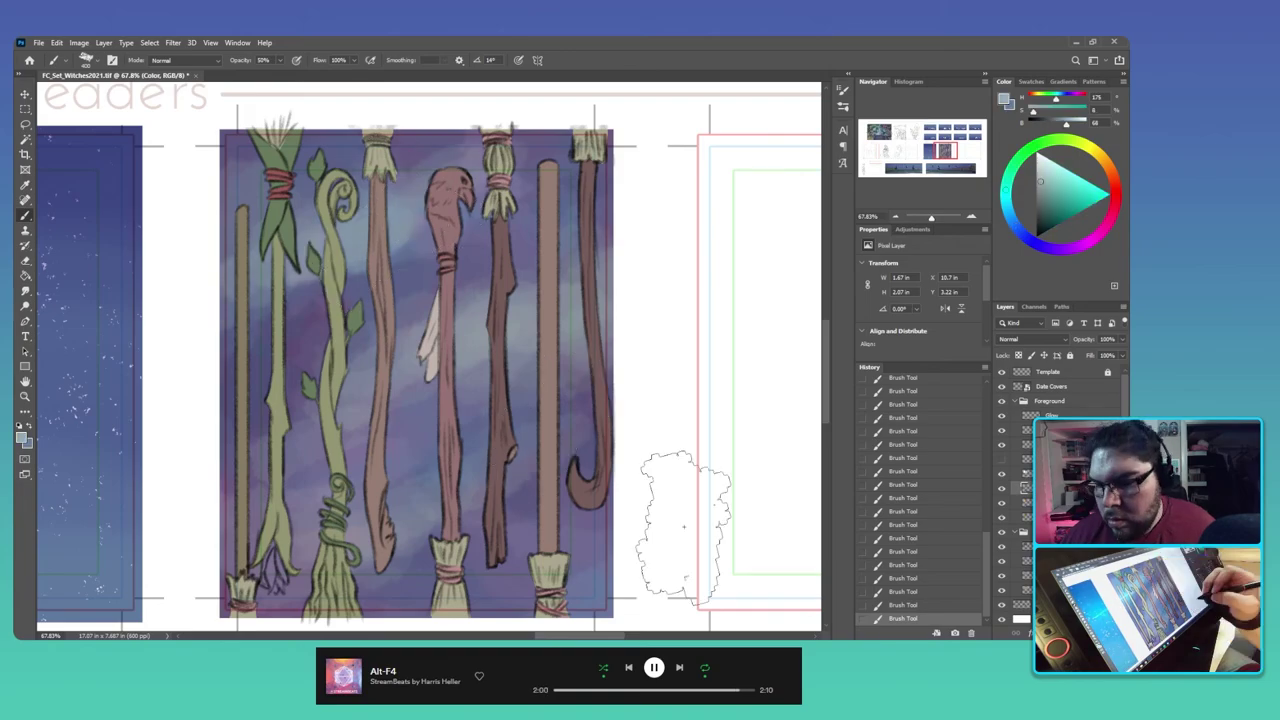
Step: Shift the painted background's hue by +28 with Hue/Saturation and apply it
key("alt")
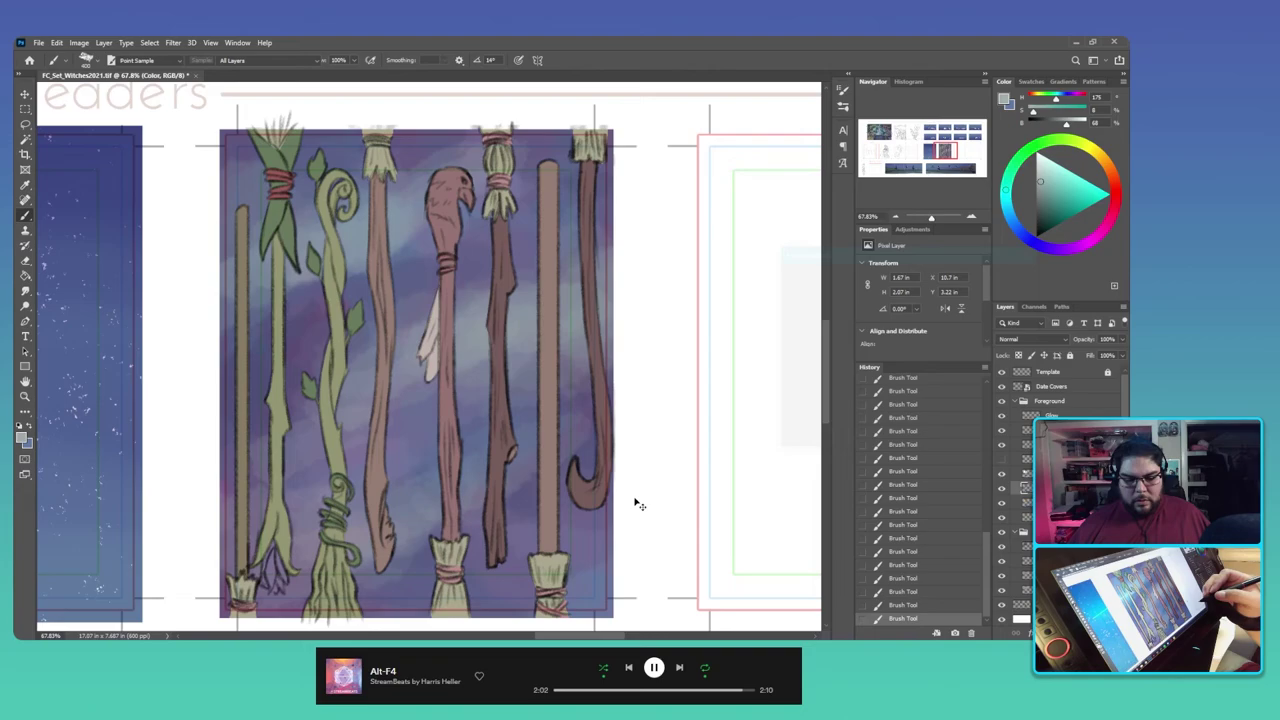
key("ctrl+alt+u")
left_click(868, 335)
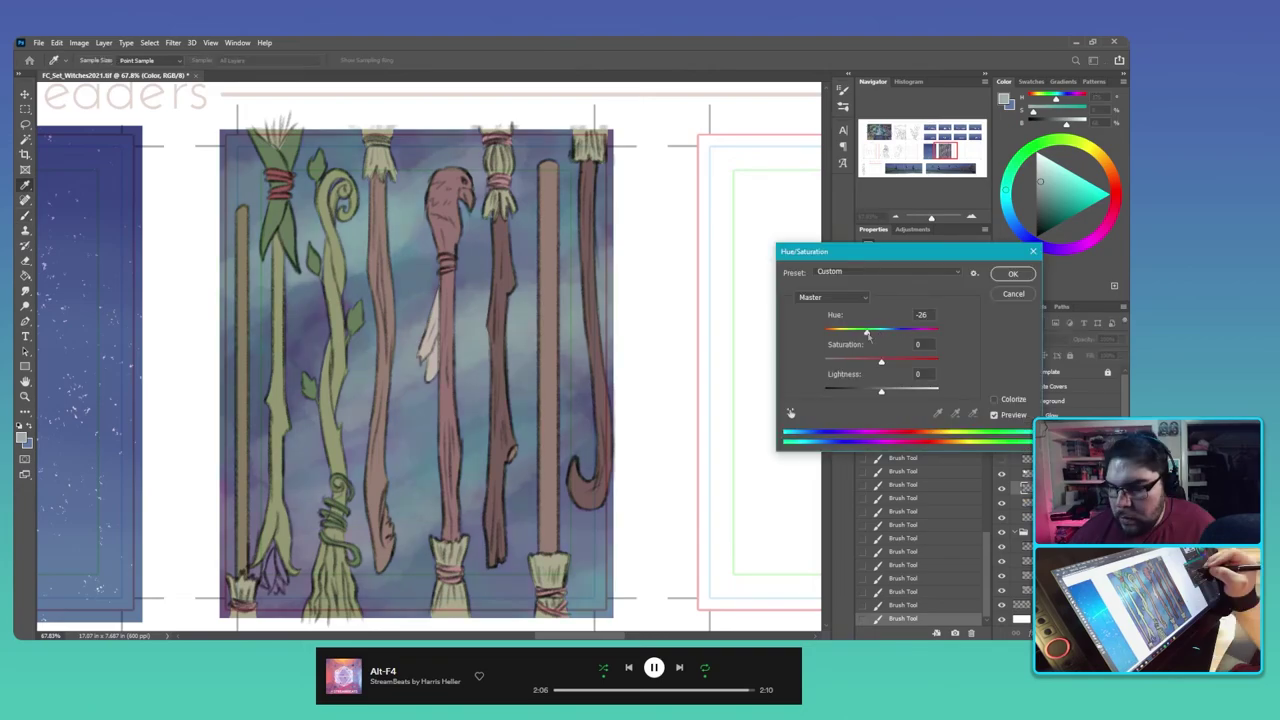
left_click_drag(868, 337, 903, 338)
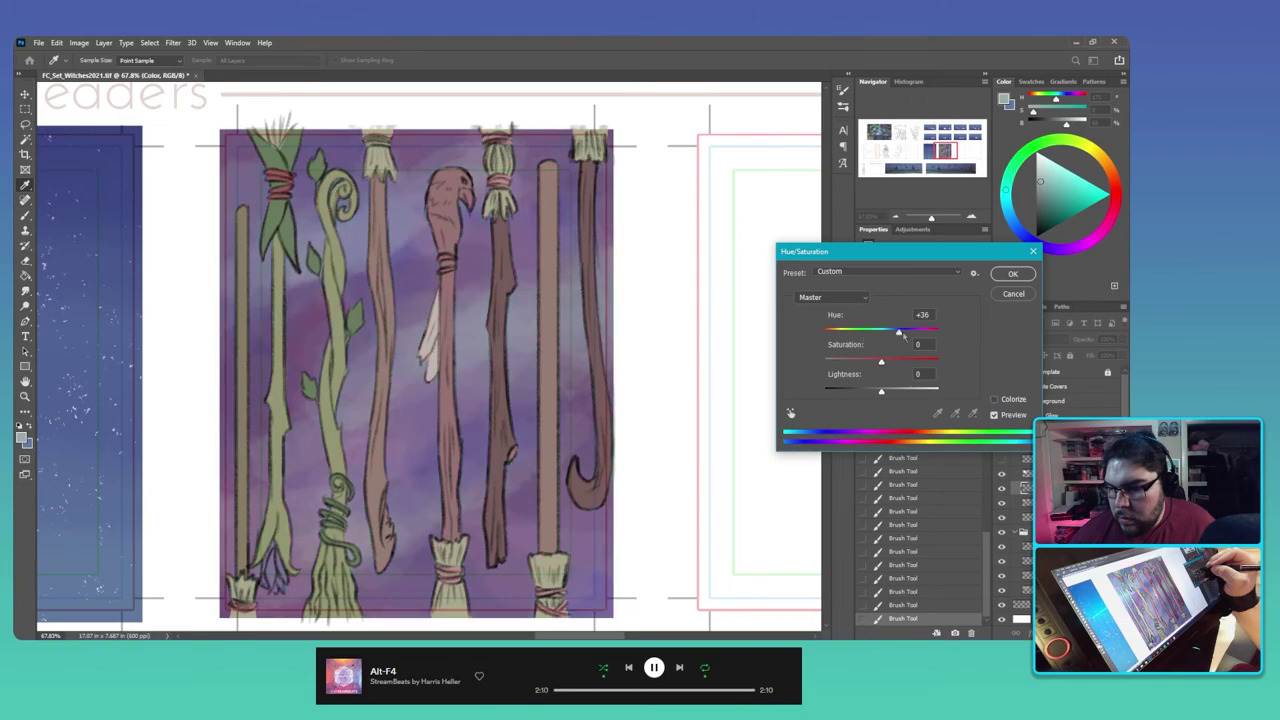
left_click_drag(903, 338, 907, 337)
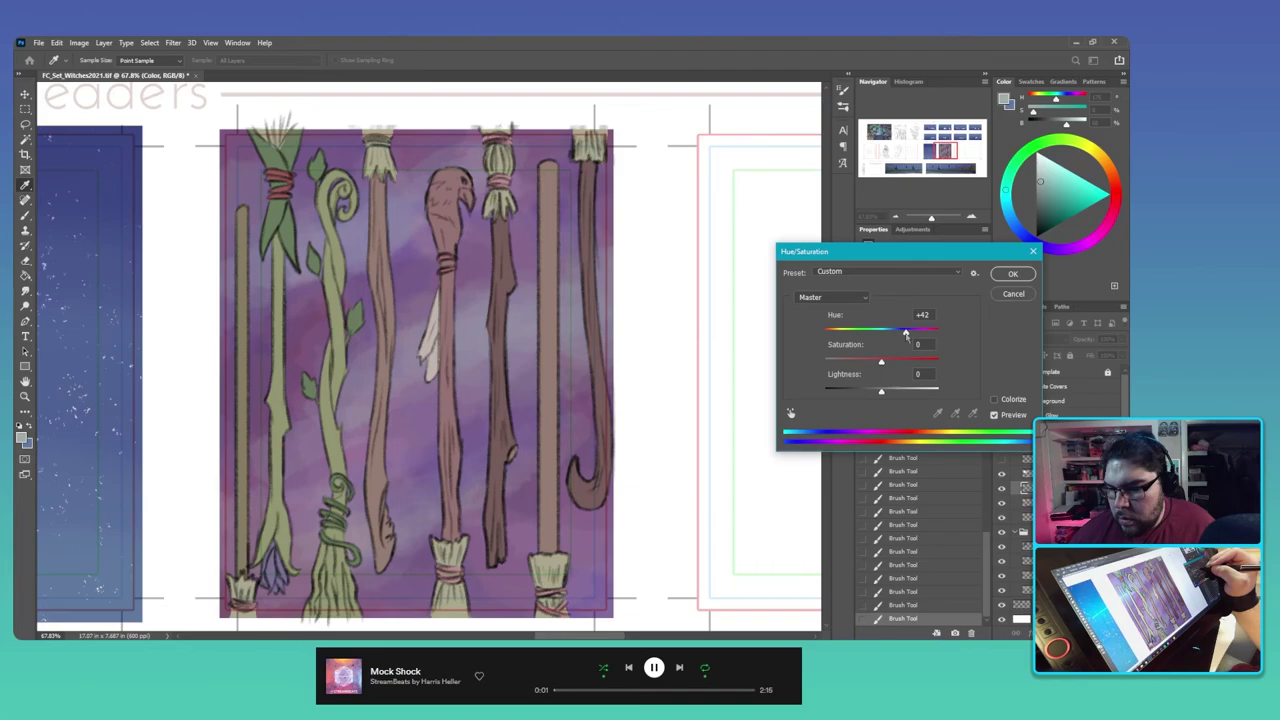
left_click_drag(907, 336, 897, 334)
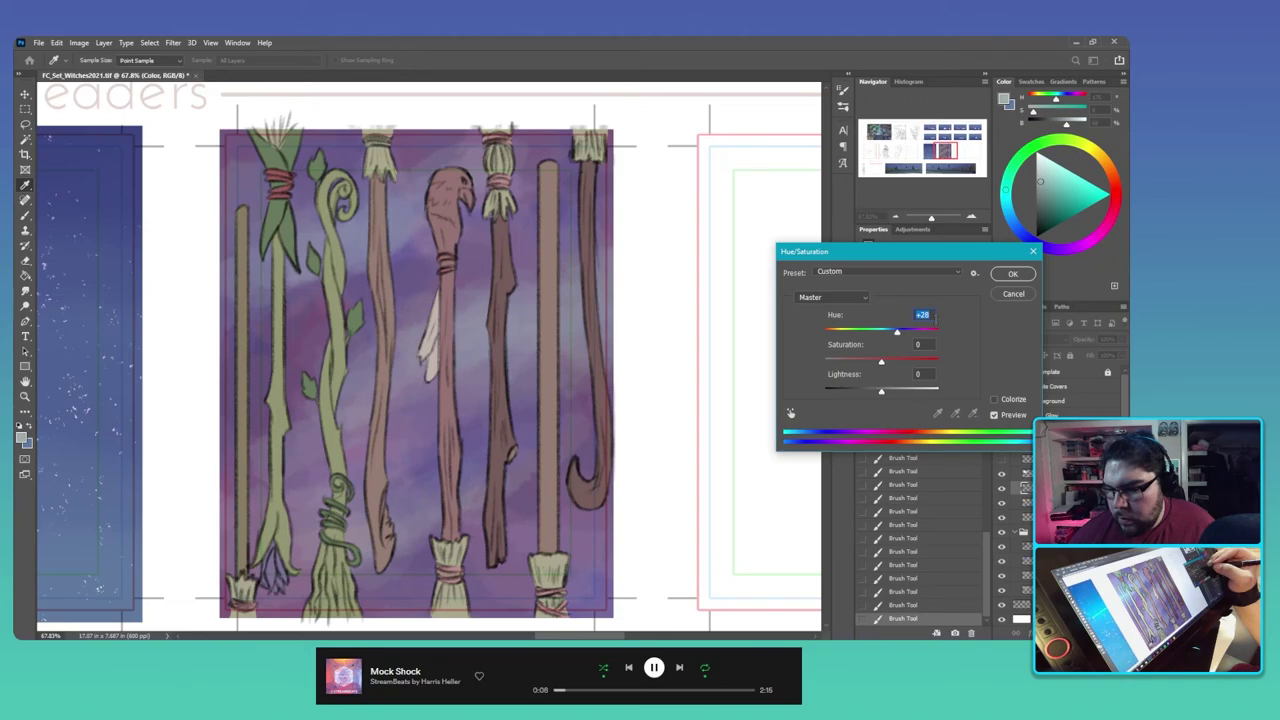
key("Return")
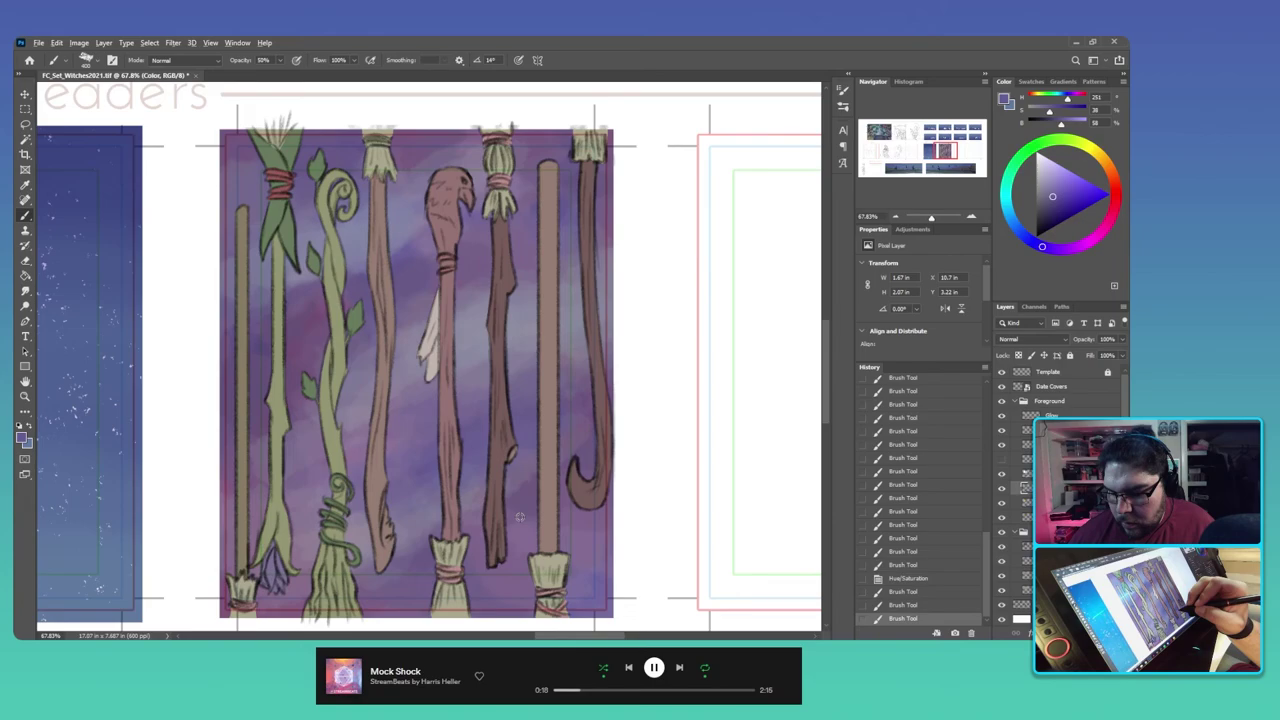
Step: Sample purples from the background and blend more textured strokes between the brooms on the Color layer
left_click_drag(305, 300, 312, 324)
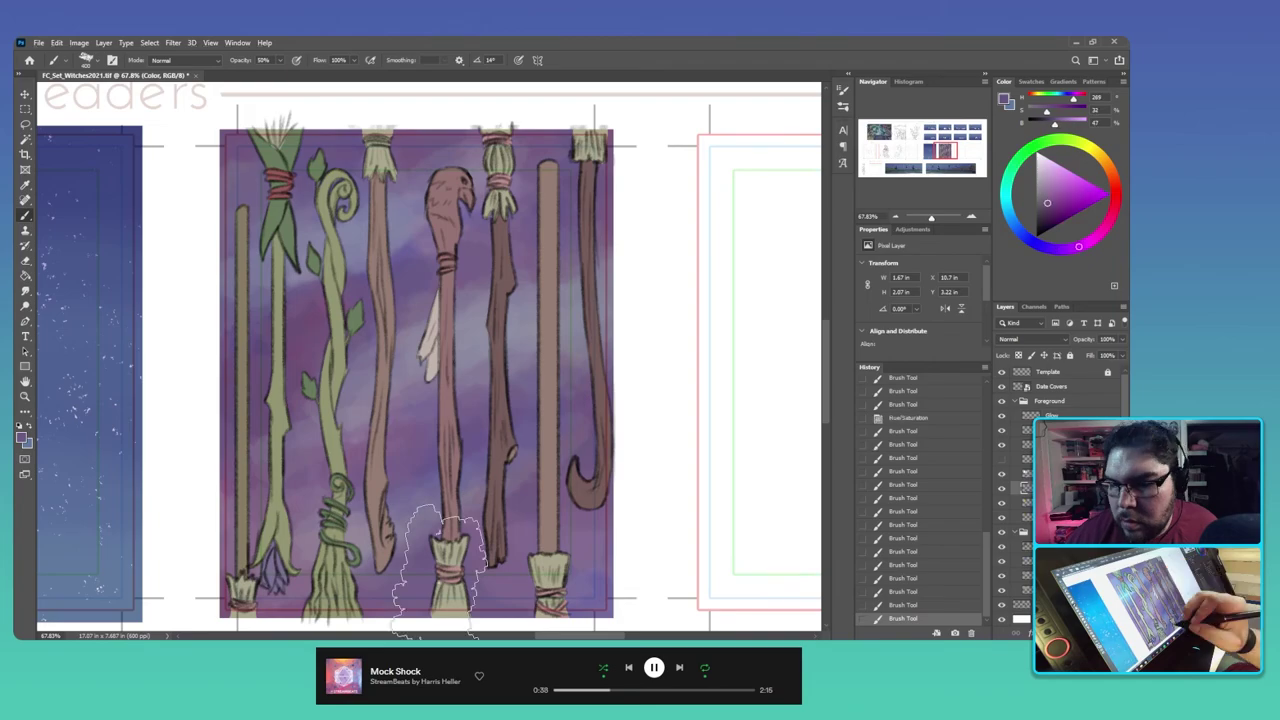
key("ctrl+d")
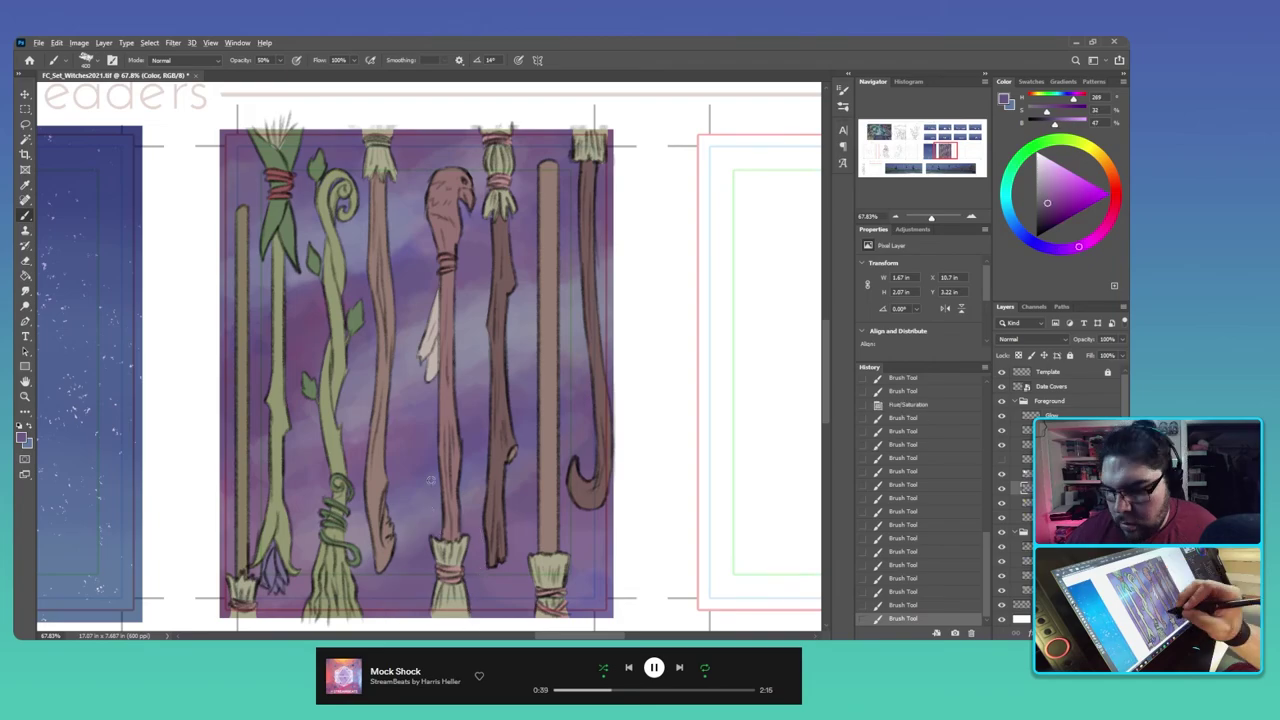
left_click(431, 480, "alt")
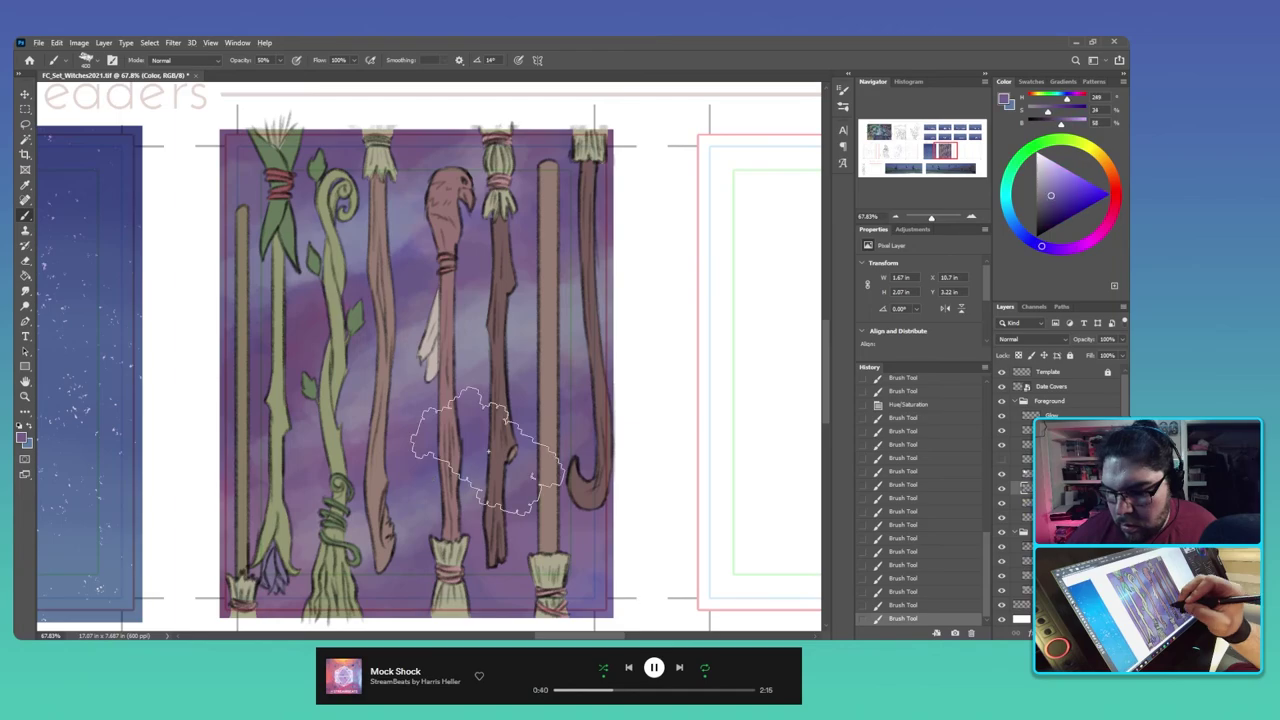
left_click(488, 451)
left_click(464, 585)
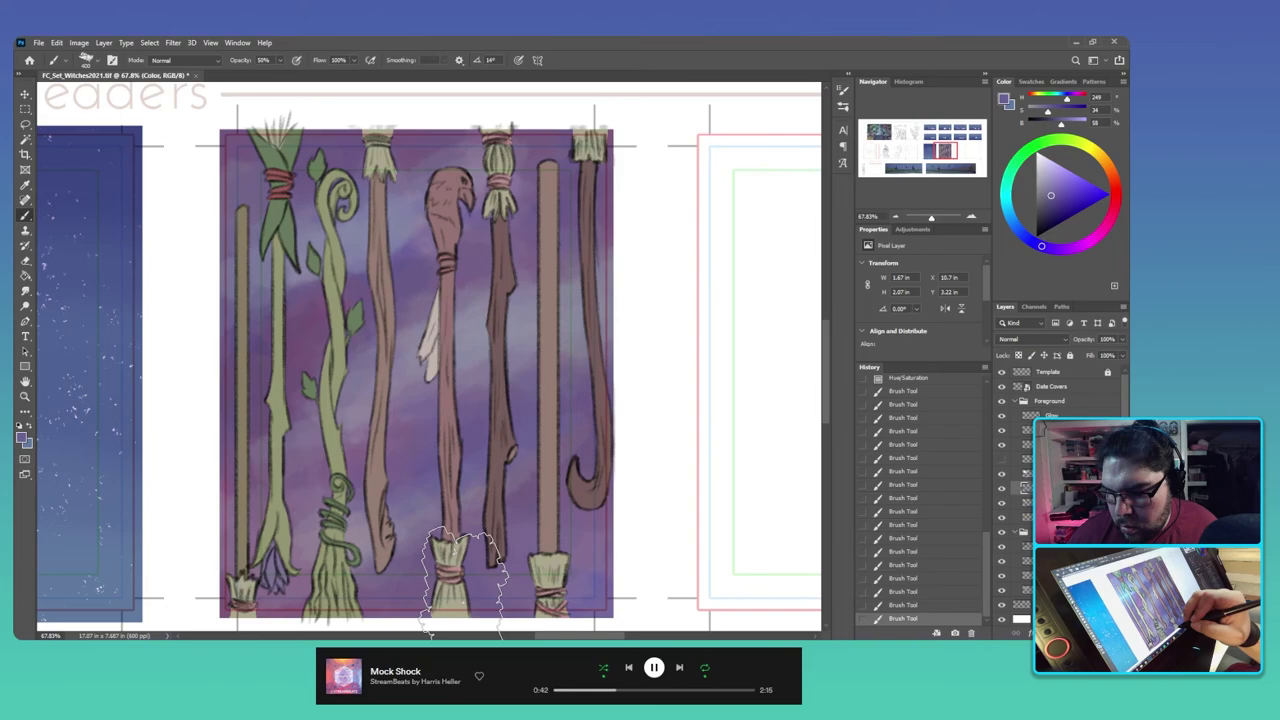
key("ctrl+d")
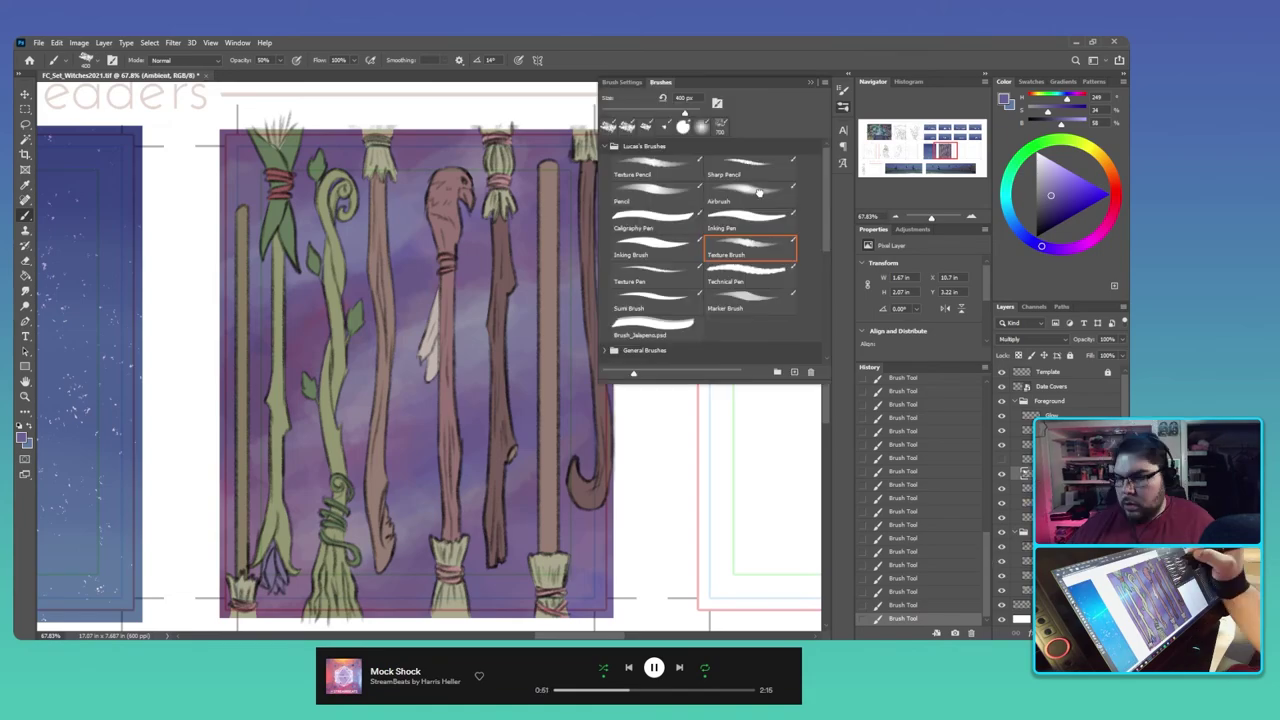
Step: Choose the Airbrush and toggle layer visibility on the witch card to compare its ambient shading
left_click(759, 192)
left_click(892, 129)
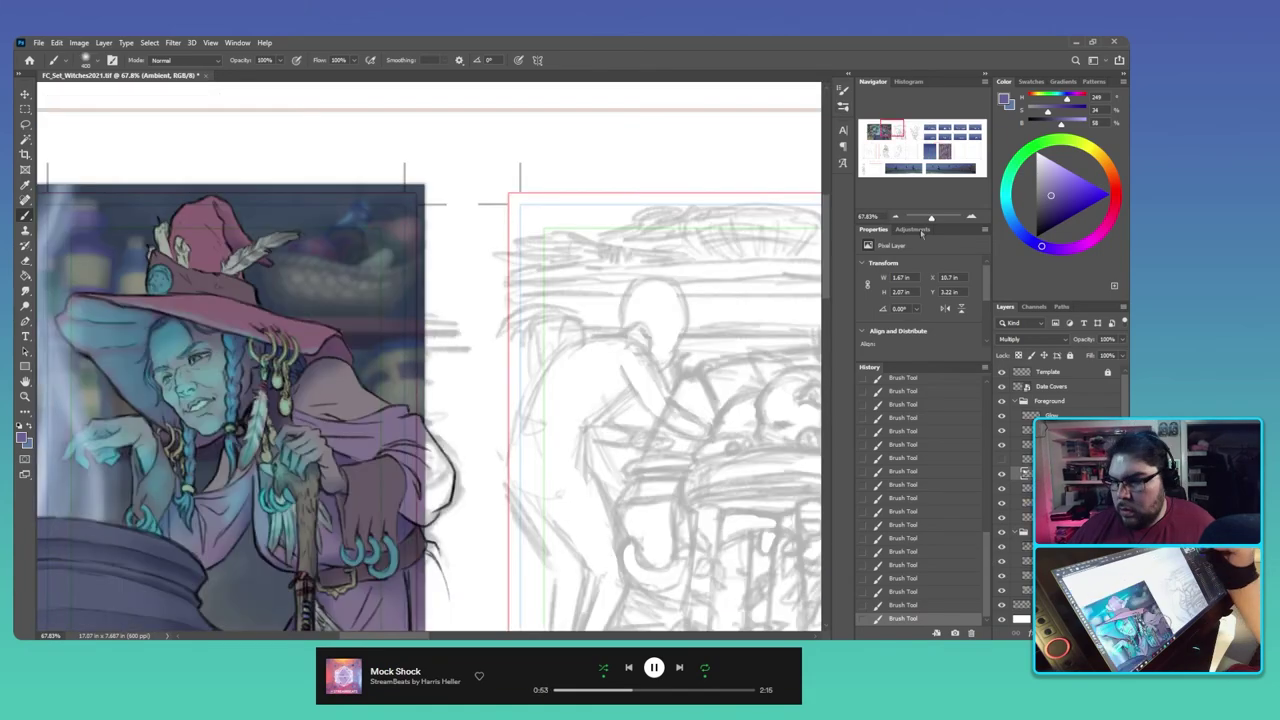
left_click(1002, 488)
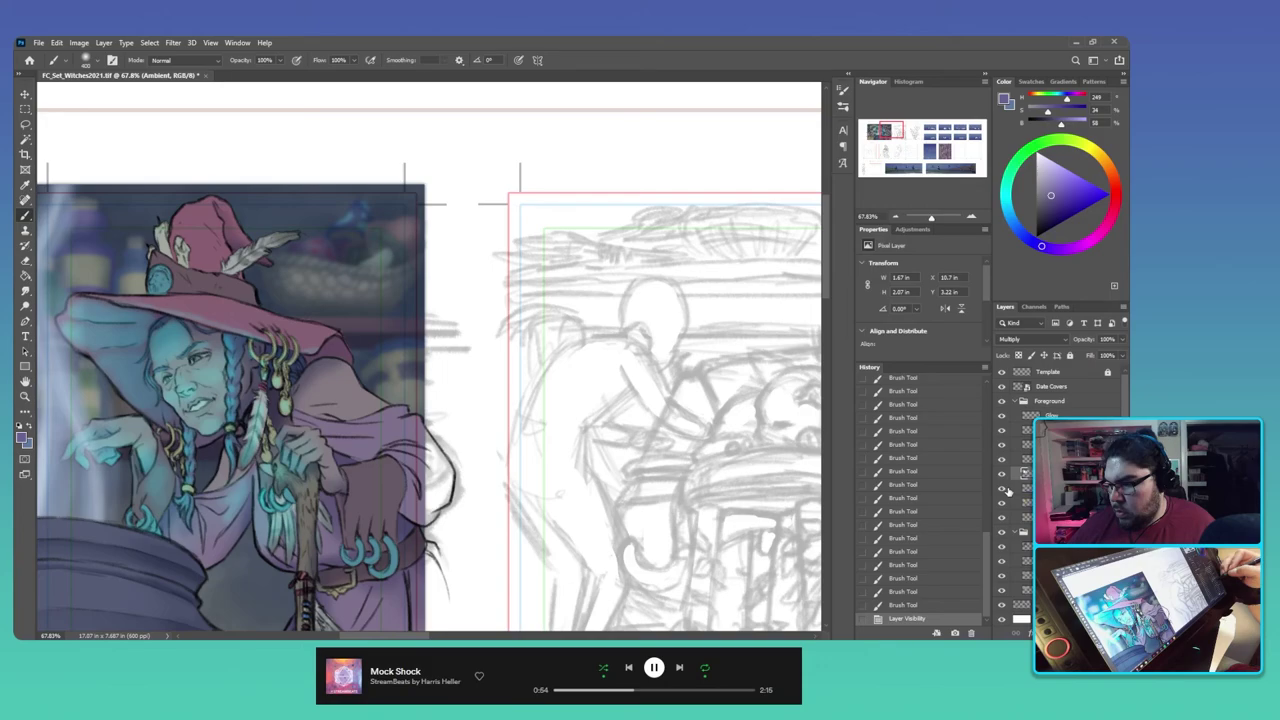
left_click(1003, 476)
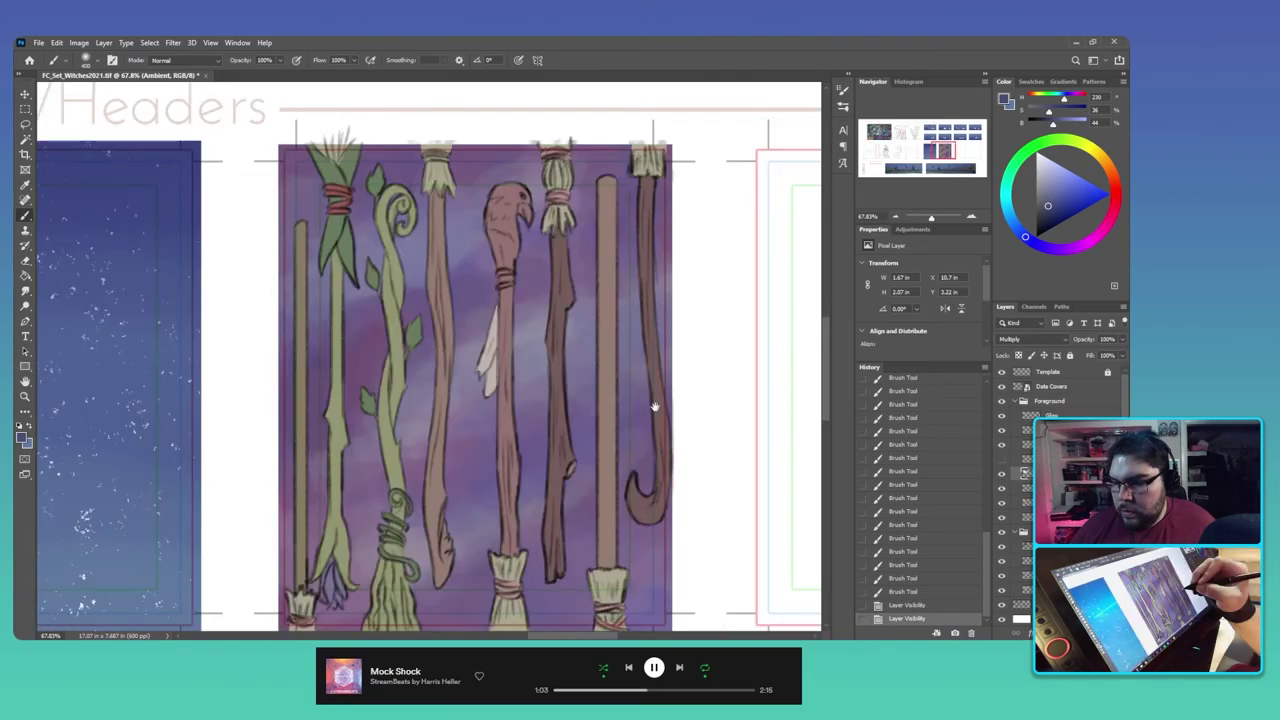
Step: Airbrush soft dark blue shading, hue 230, along each broom on the Ambient layer with a medium-sized brush
key("bracketleft")
key("bracketleft")
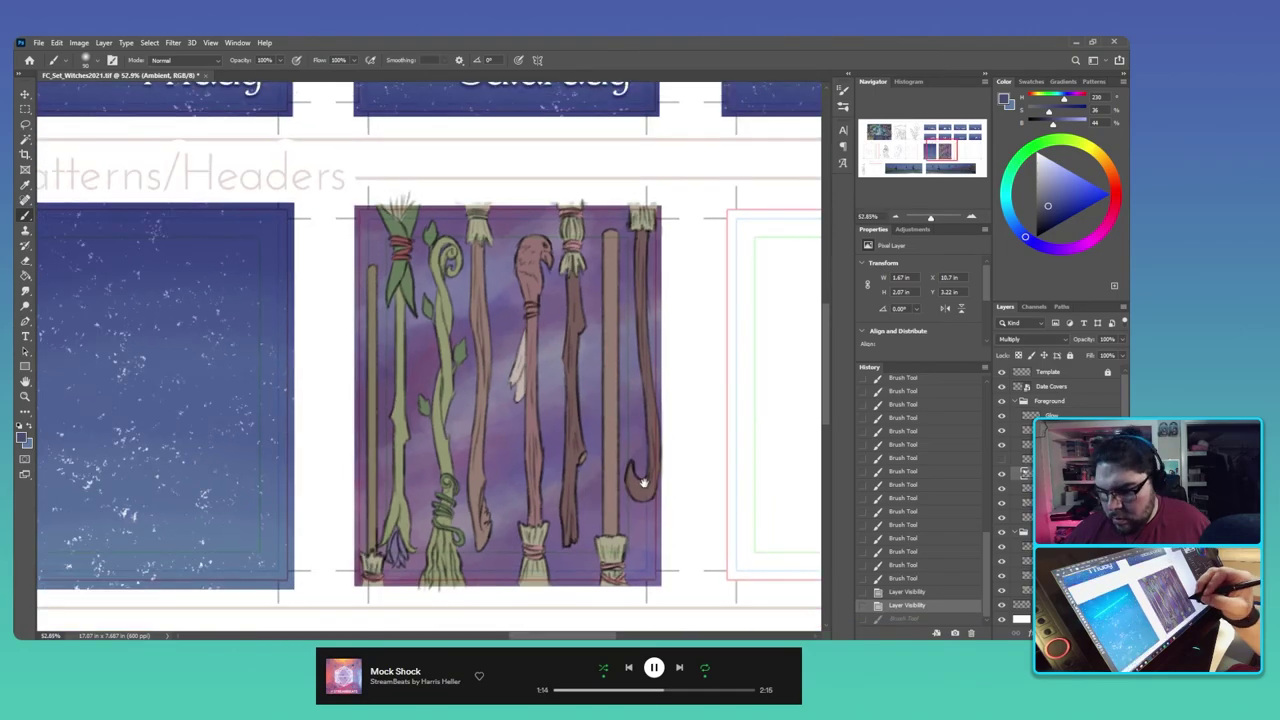
left_click_drag(644, 483, 602, 463)
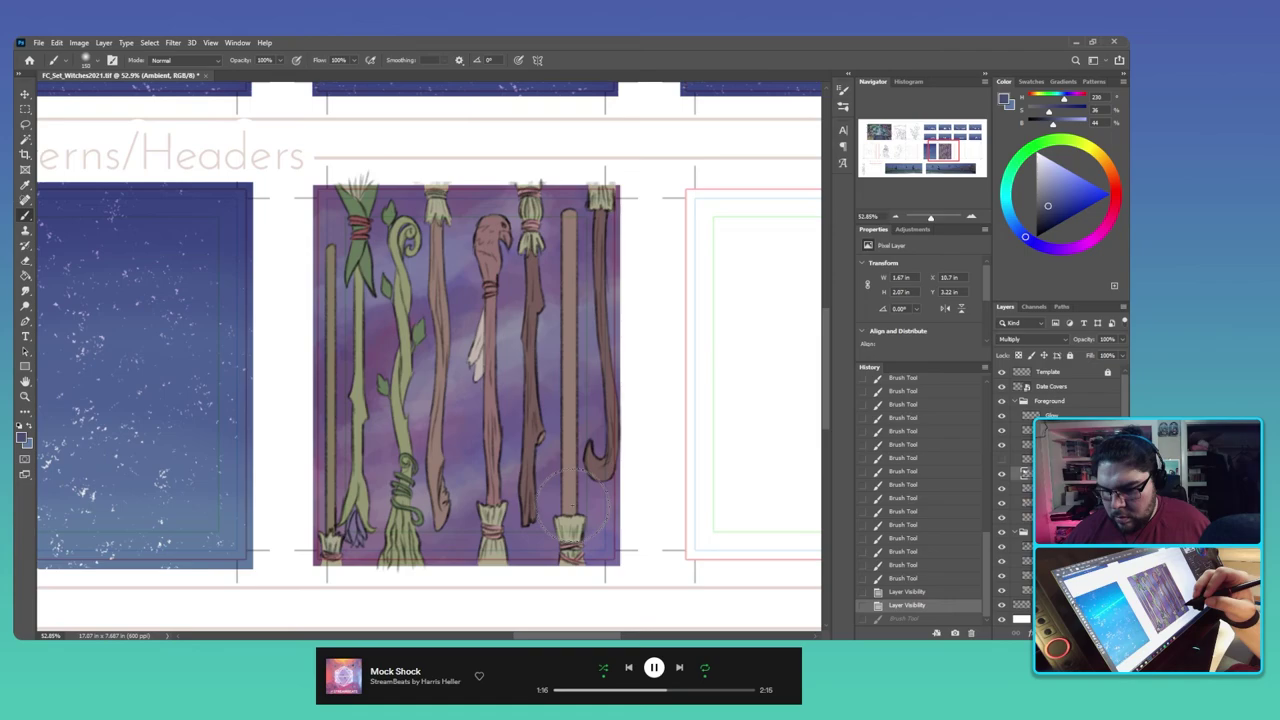
key("bracketright")
key("bracketright")
key("bracketright")
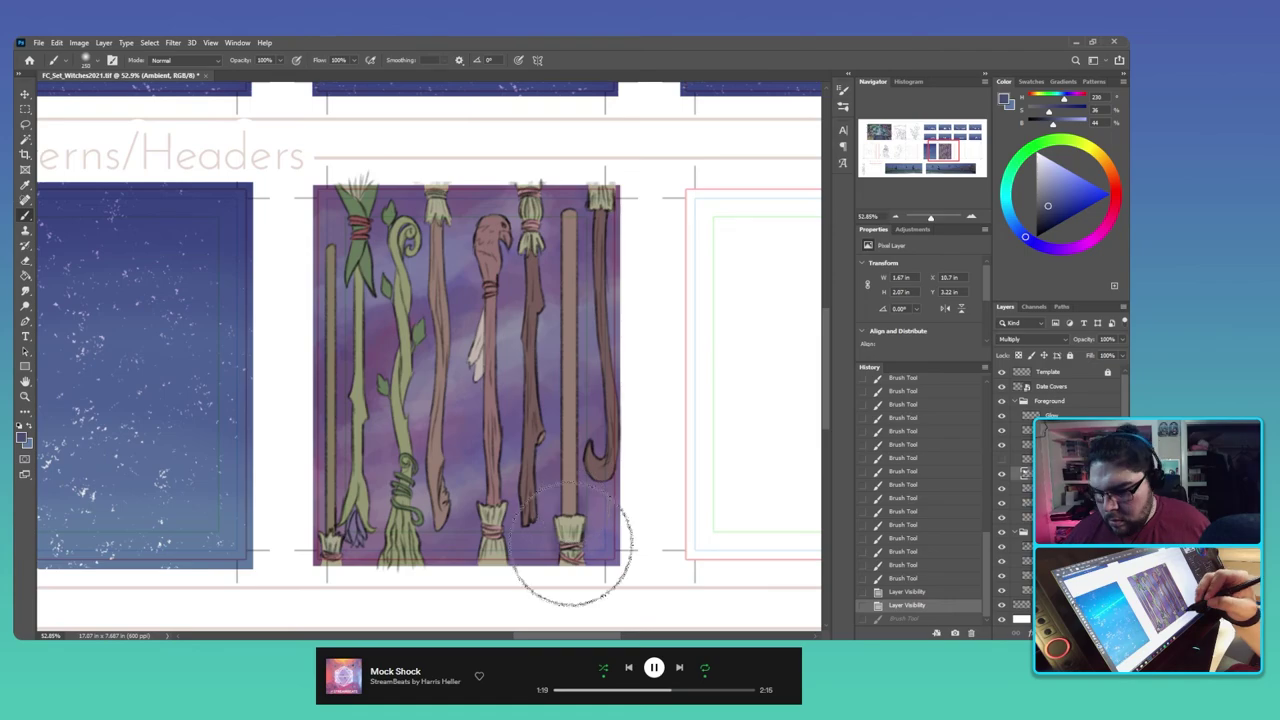
mouse_move(571, 544)
left_mouse_down()
mouse_move(567, 295)
mouse_move(601, 191)
left_mouse_up()
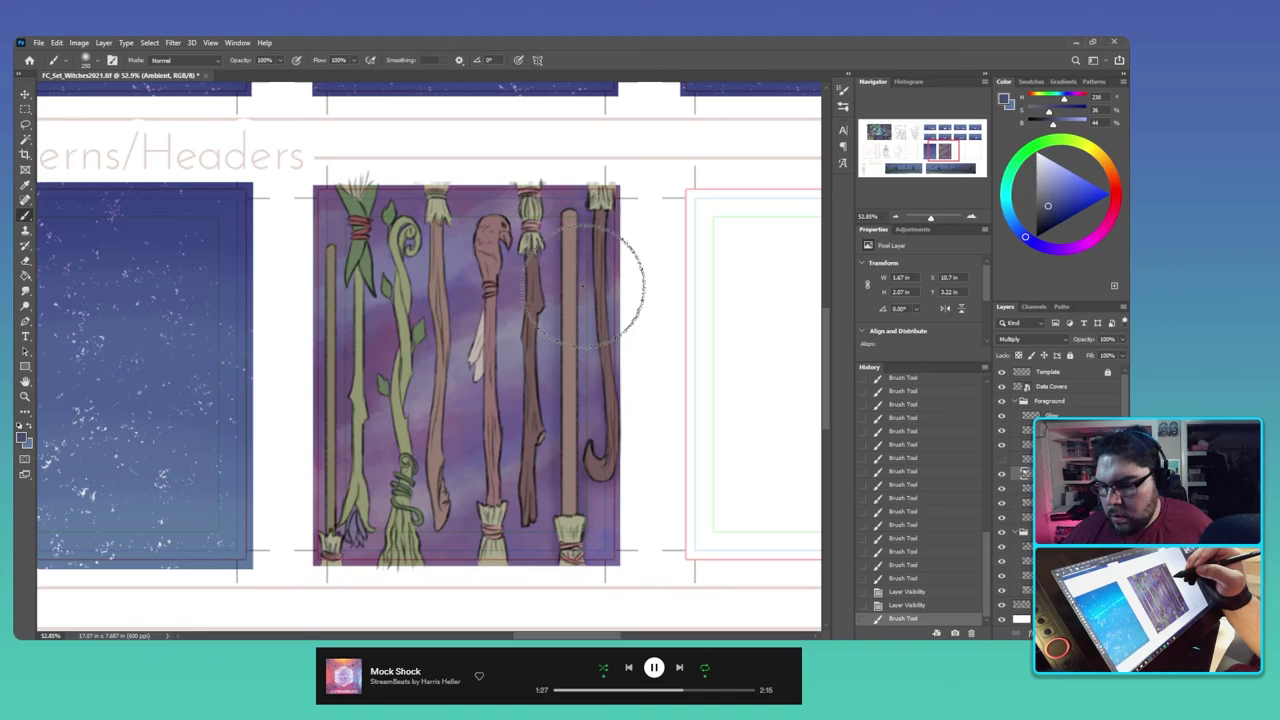
left_click_drag(582, 285, 530, 395)
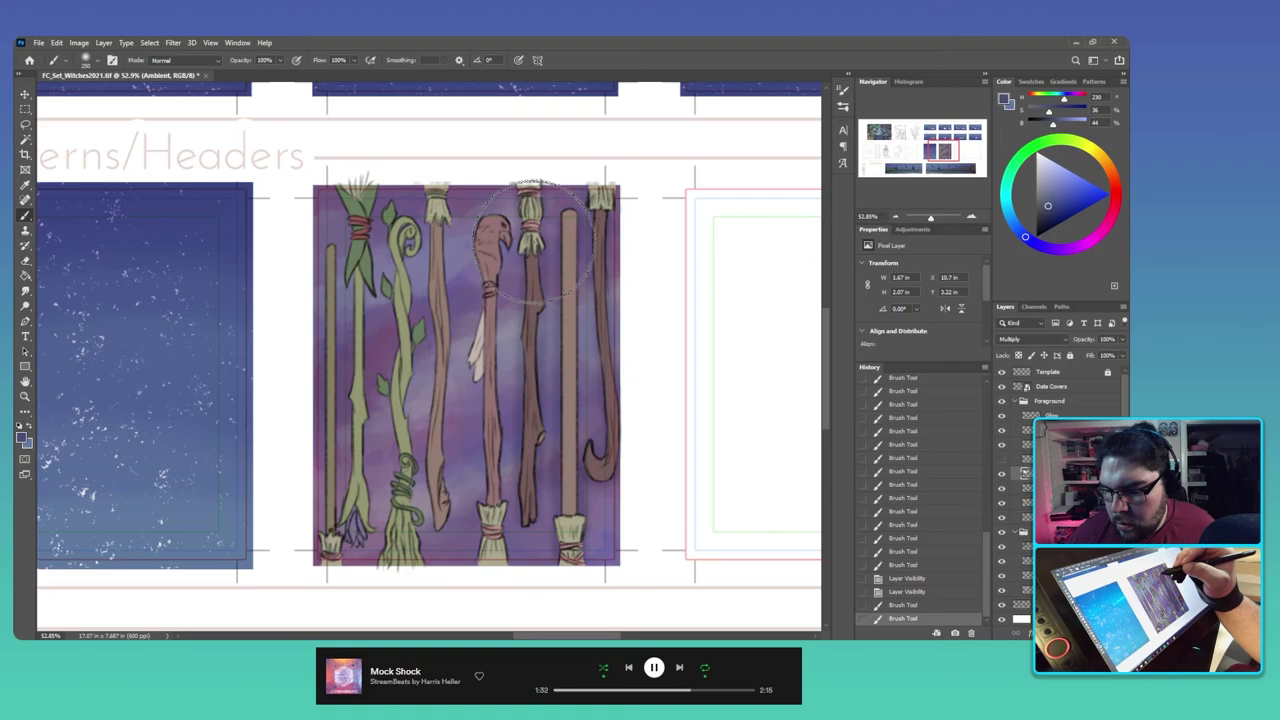
left_click_drag(535, 240, 490, 230)
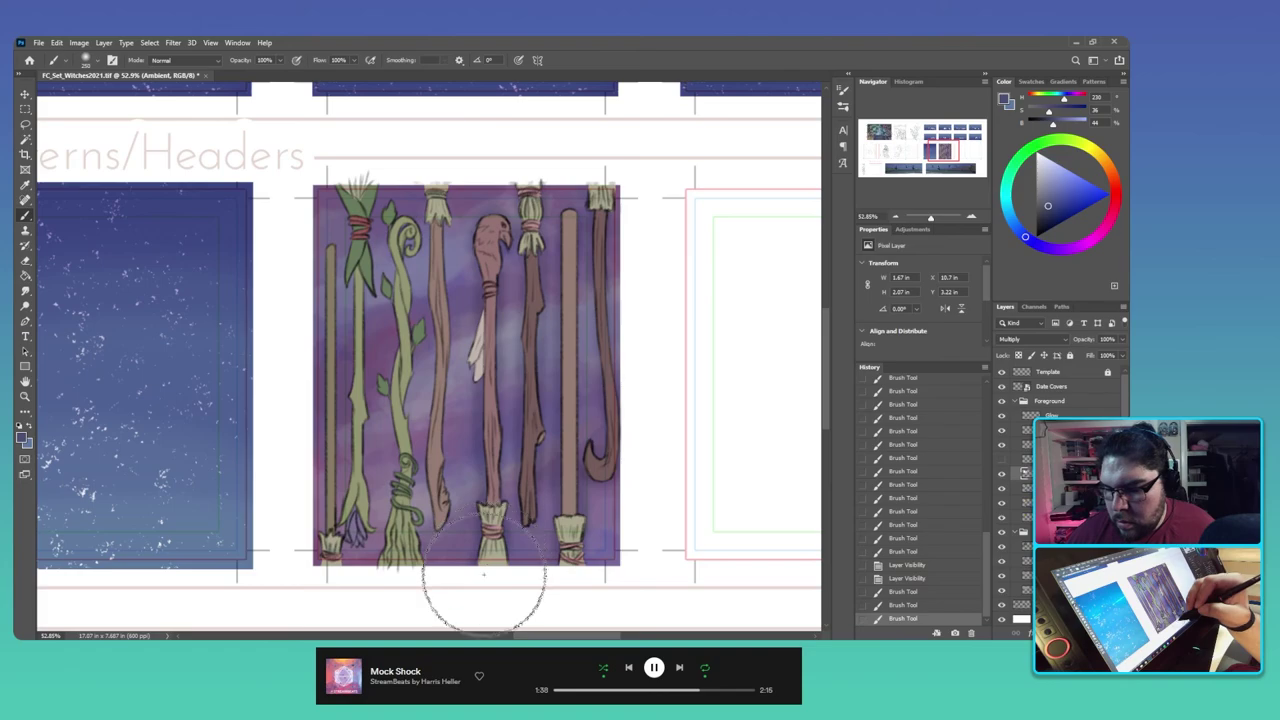
left_click_drag(440, 222, 430, 213)
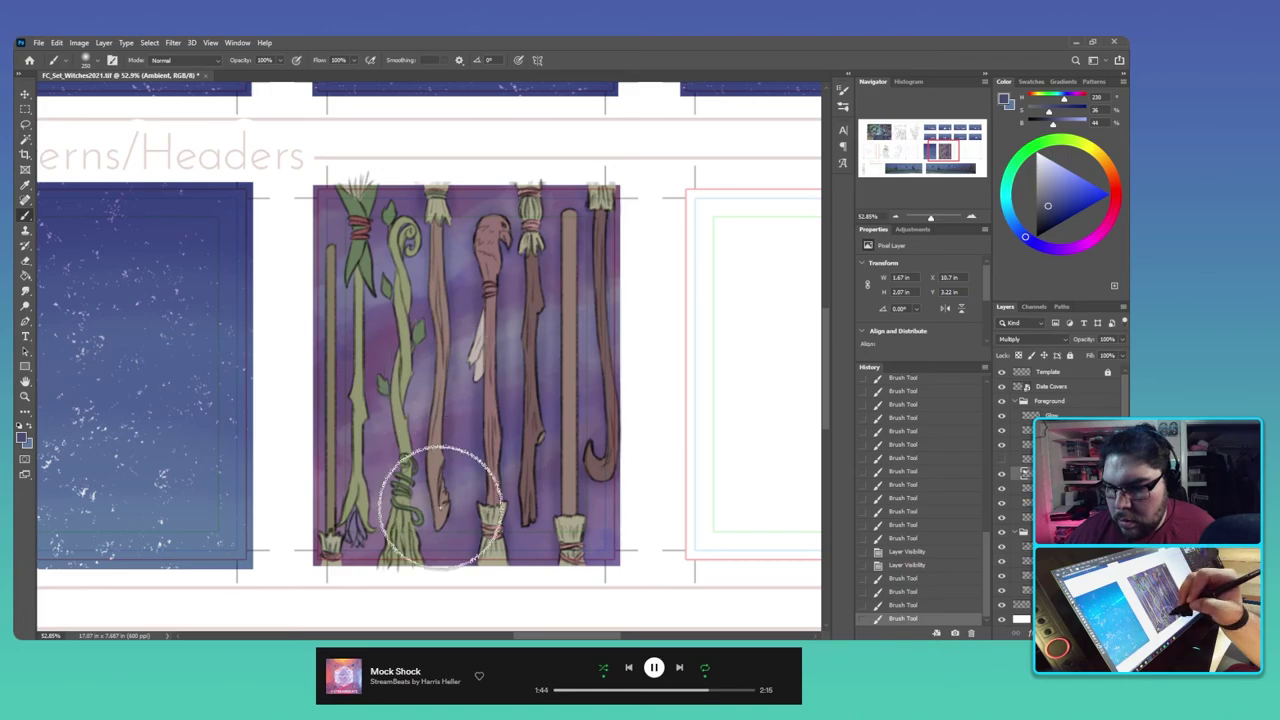
left_click_drag(440, 505, 400, 485)
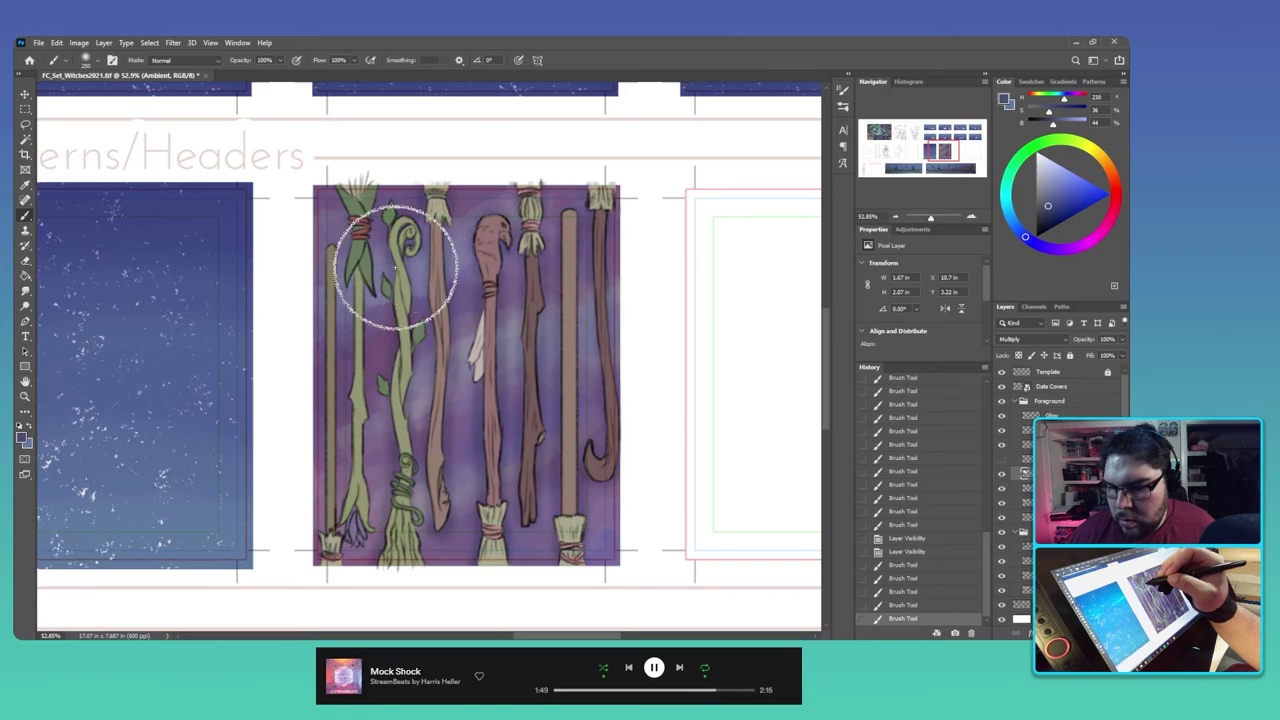
left_click_drag(400, 395, 360, 478)
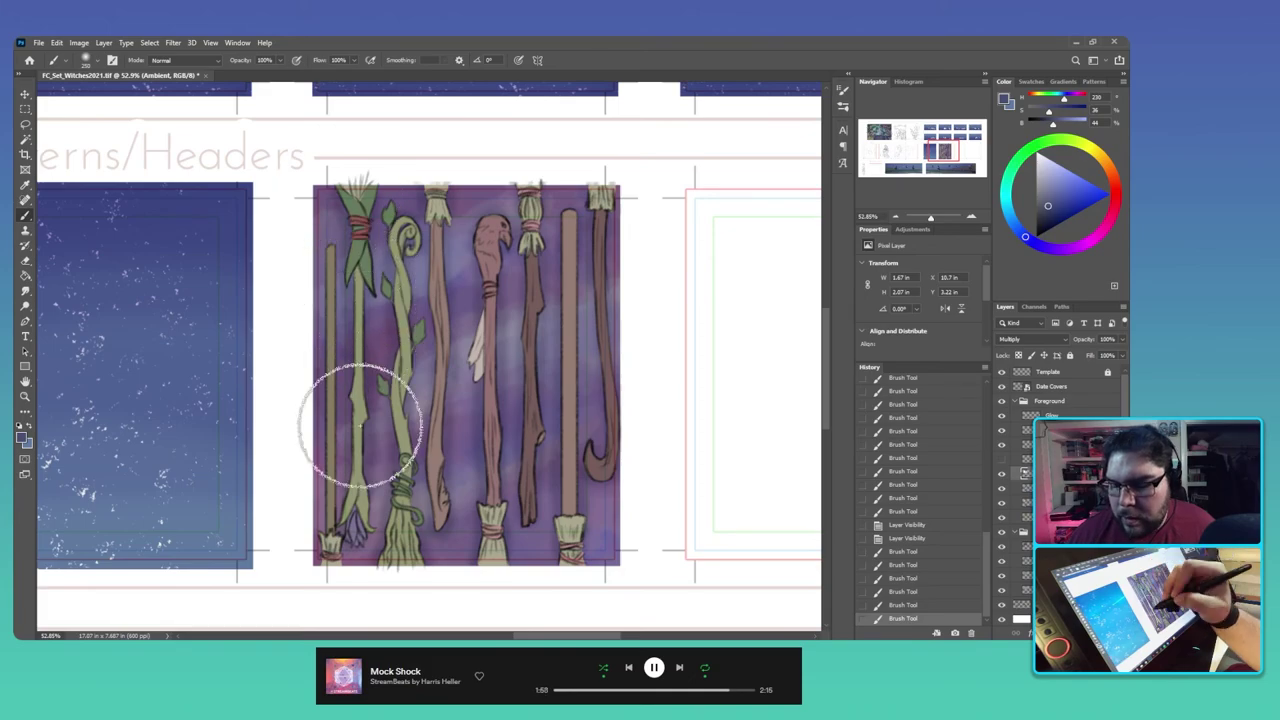
left_click_drag(360, 425, 330, 542)
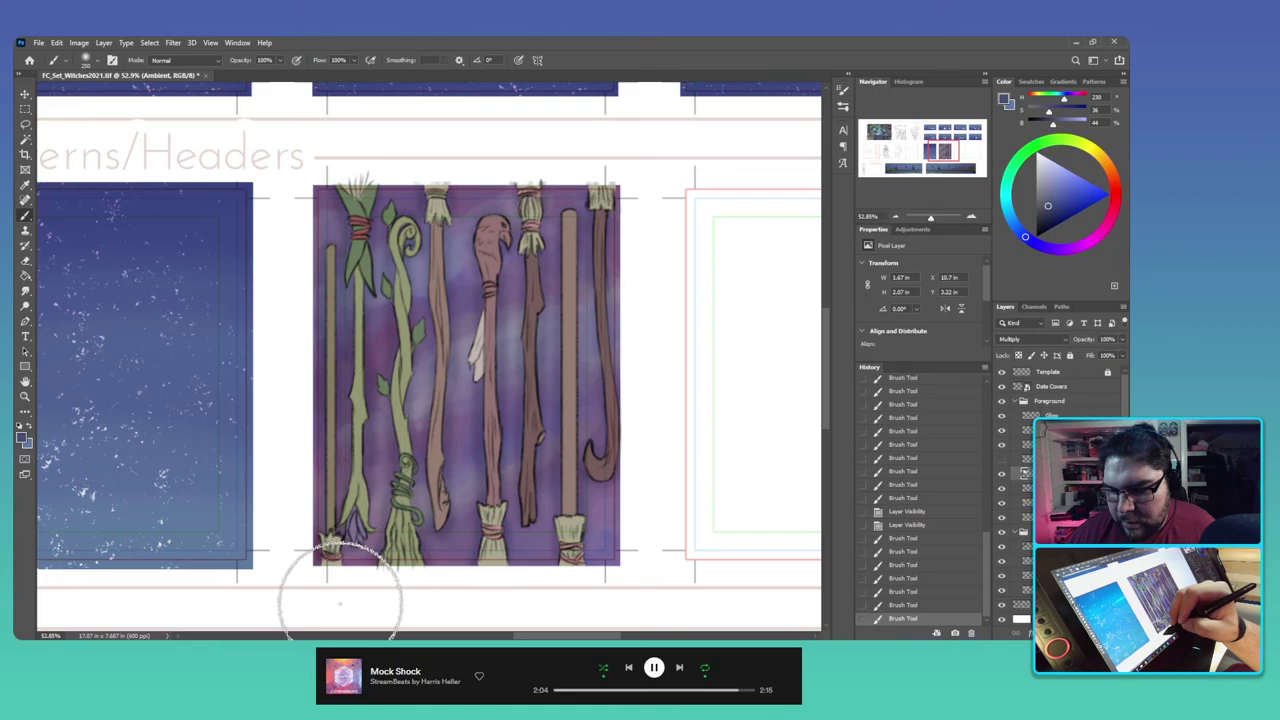
left_click(340, 604)
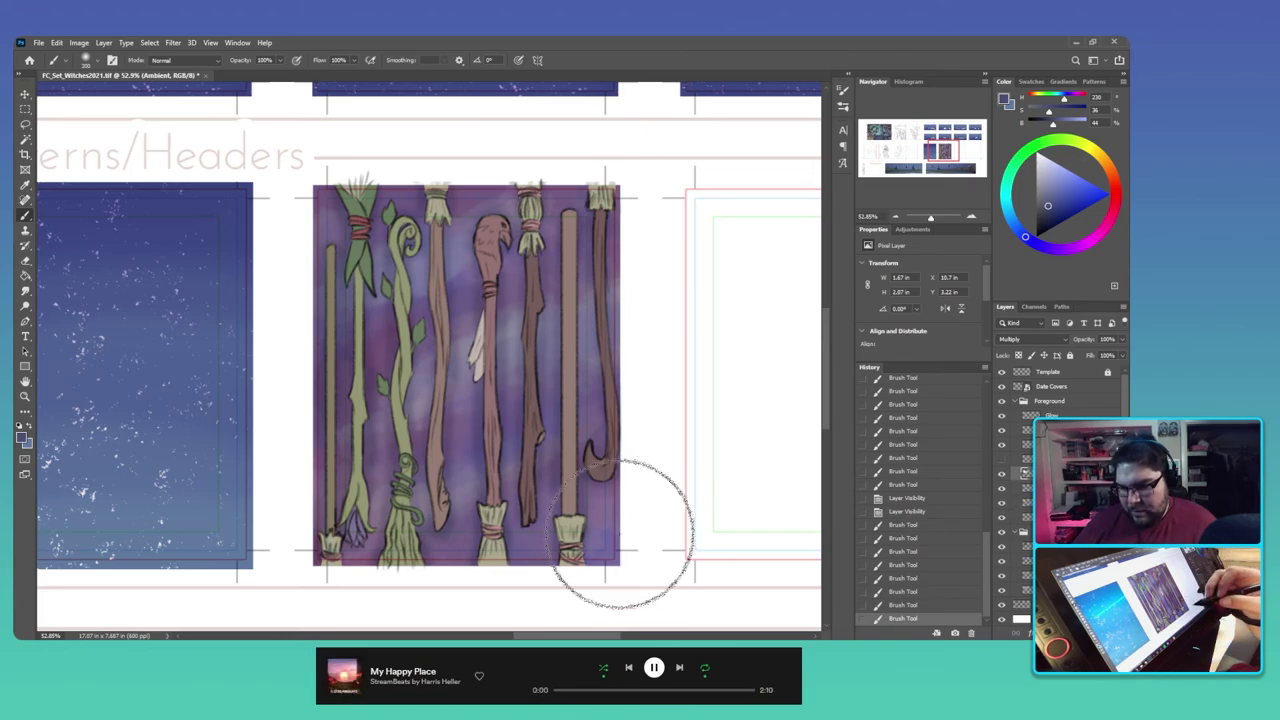
Step: Enlarge the airbrush and darken the card's lower and outer edges with soft blue shading
key("bracketright")
key("bracketright")
key("bracketright")
key("bracketright")
key("bracketright")
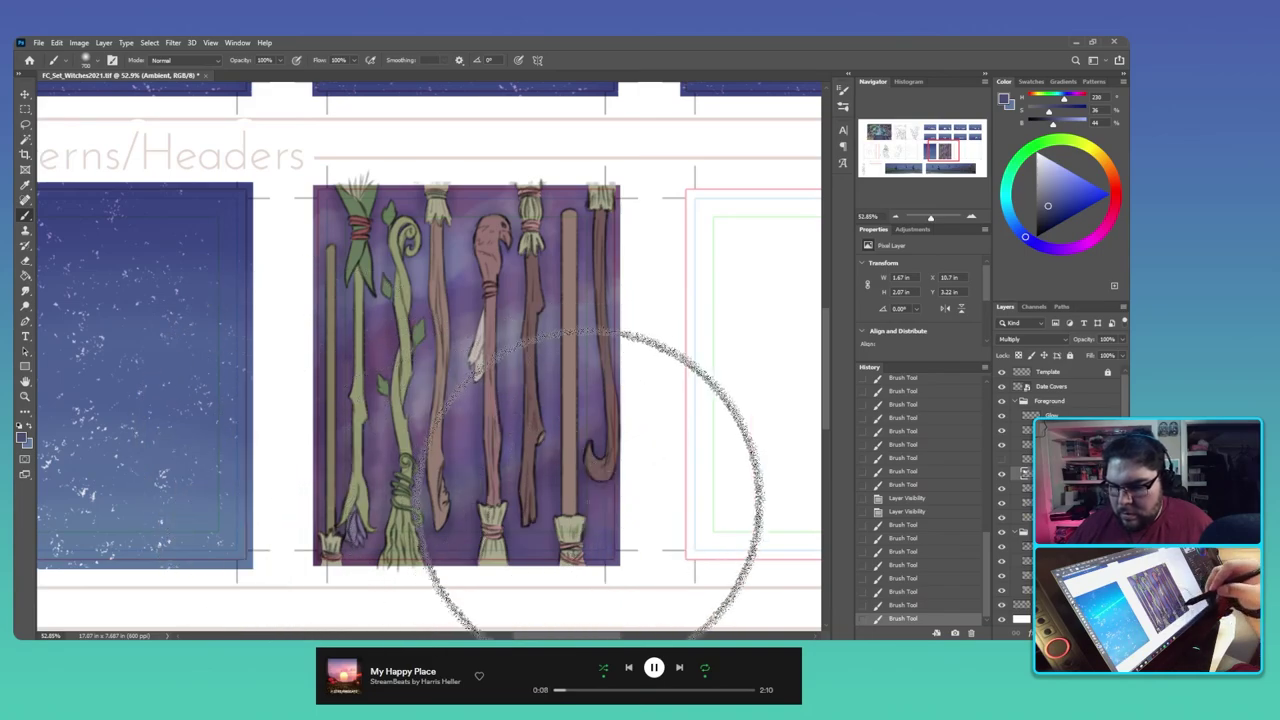
left_click_drag(689, 448, 709, 450)
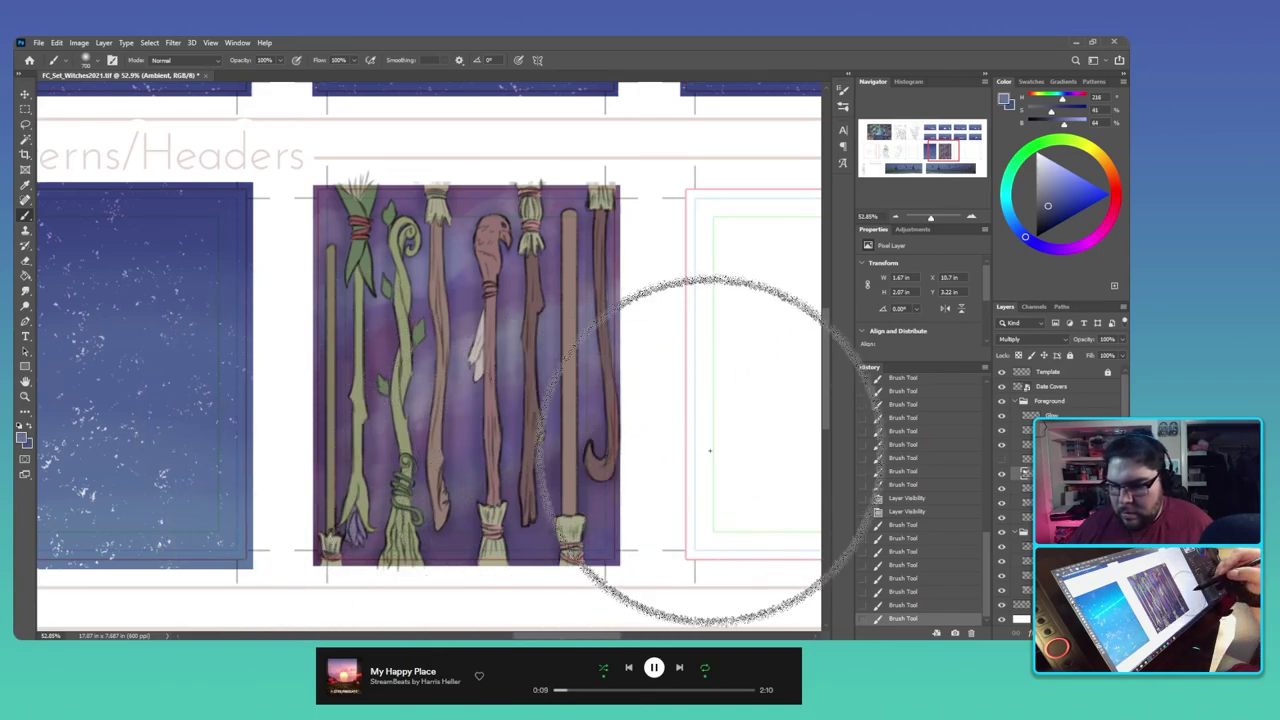
Step: Airbrush a muted red tone with 41% saturation and 64% brightness around the card's edges, alternating with the dark blue
key("x")
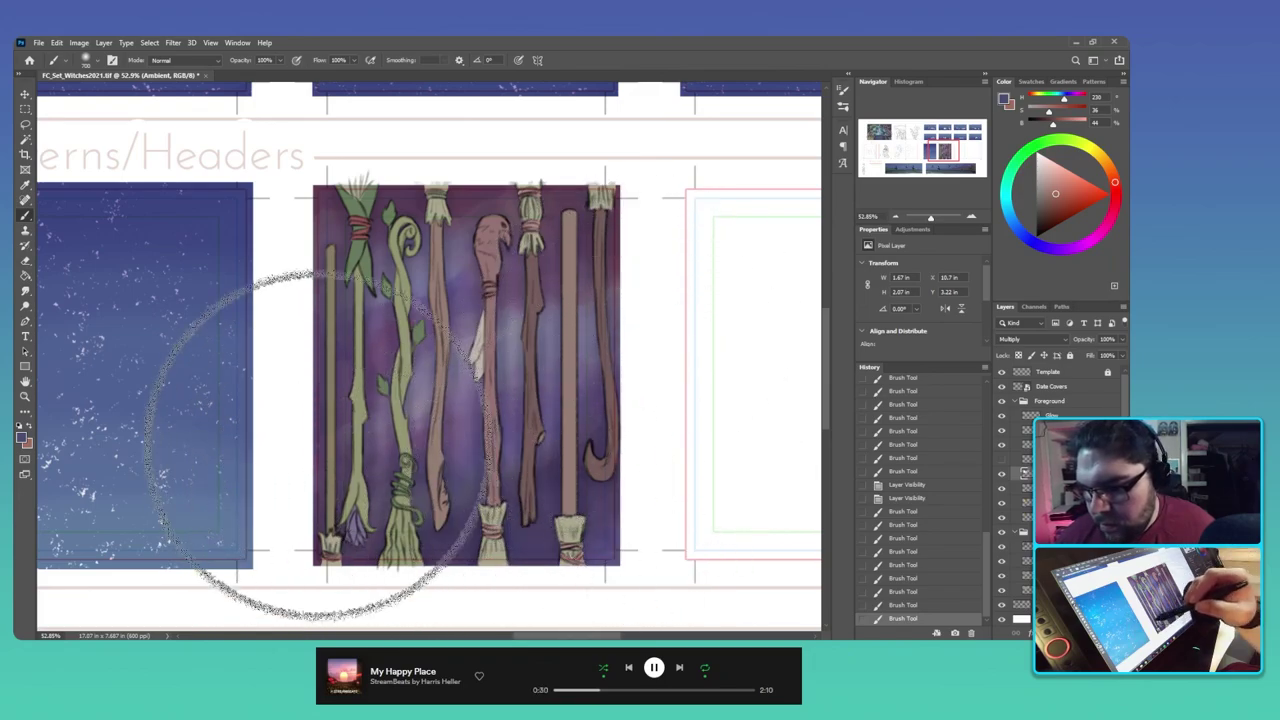
key("x")
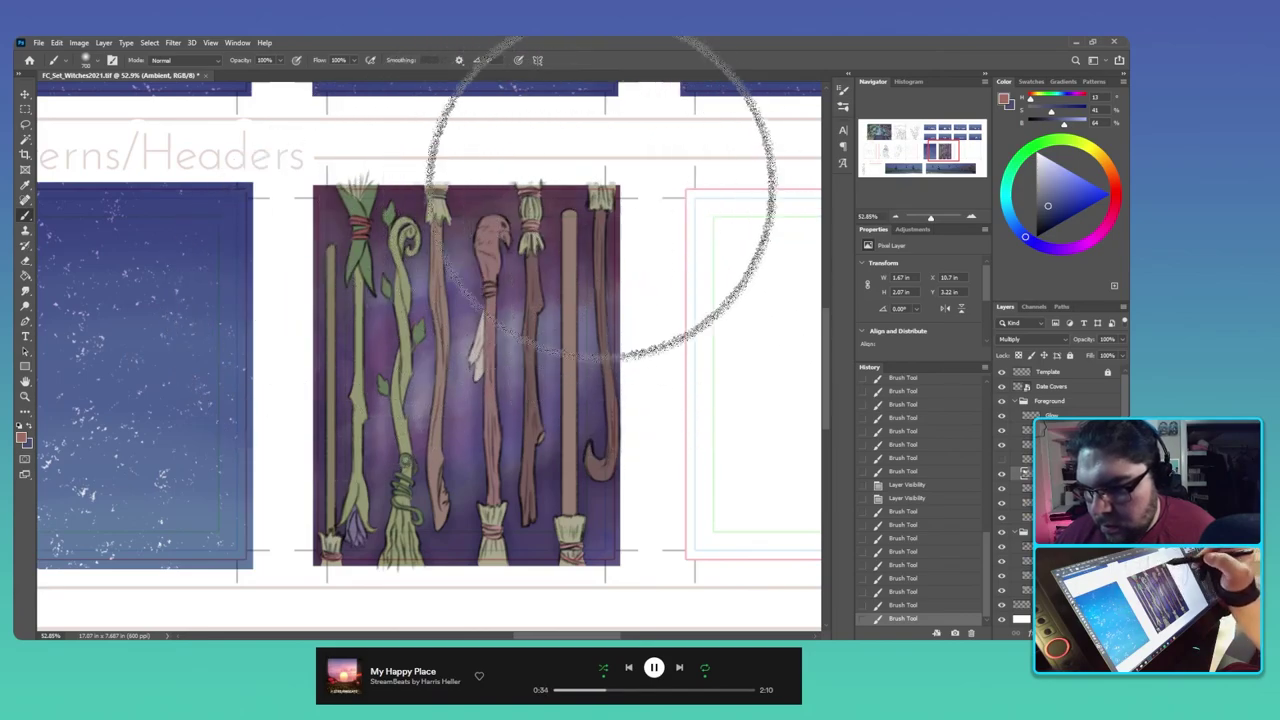
left_click(664, 408)
left_click(573, 508)
left_click(532, 525)
left_click(534, 520)
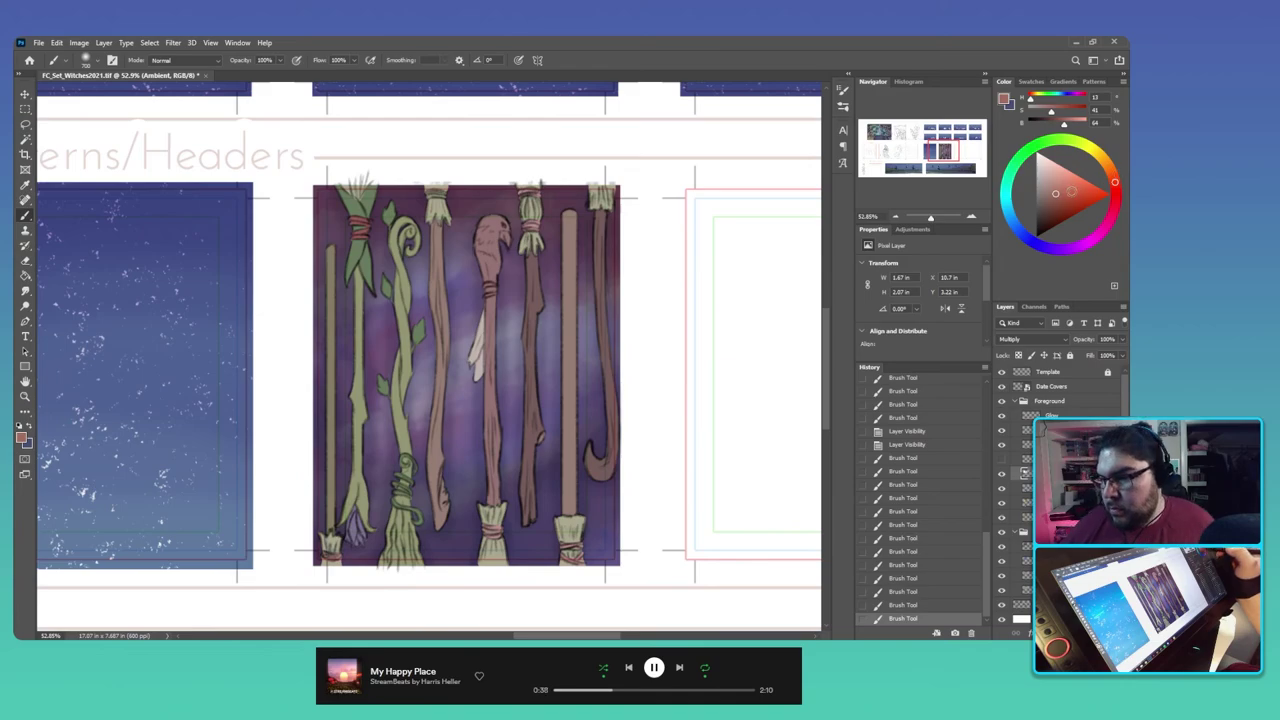
Step: Pick white, airbrush over the card to soften the ambient shading, and reduce the brush size
left_click(1038, 158)
left_click(1037, 180)
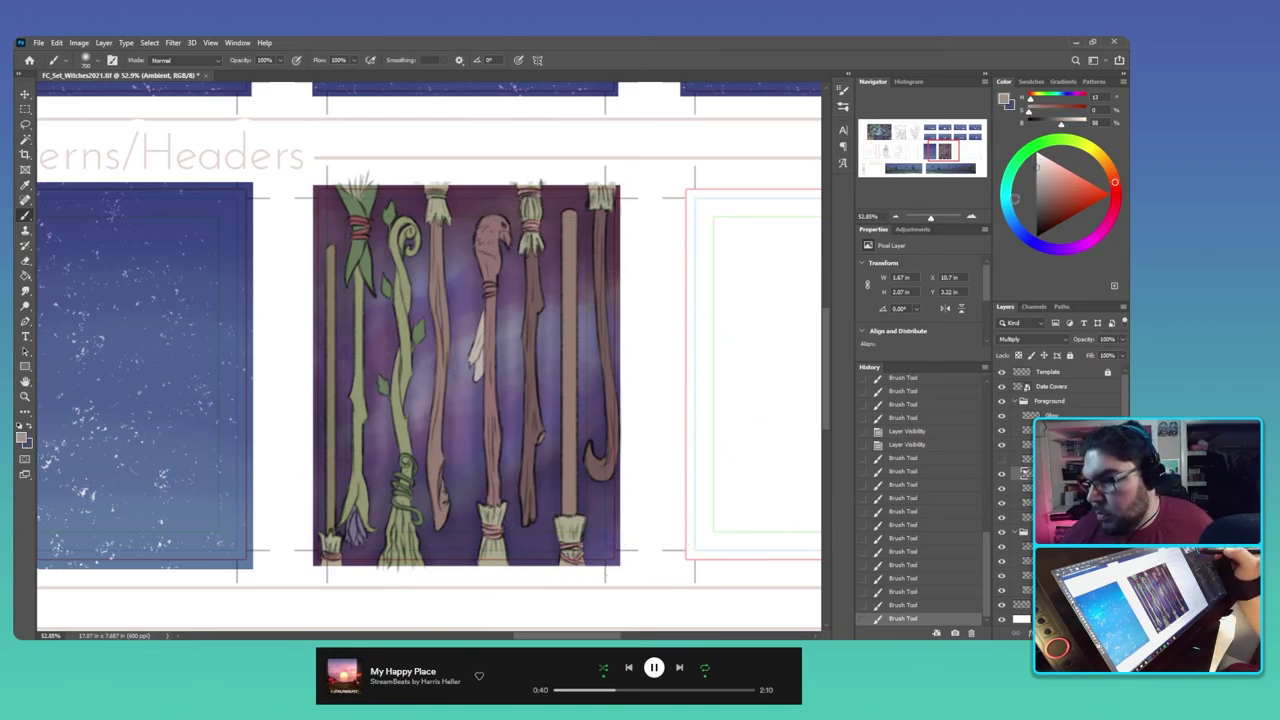
left_click(1036, 168)
left_click(1036, 153)
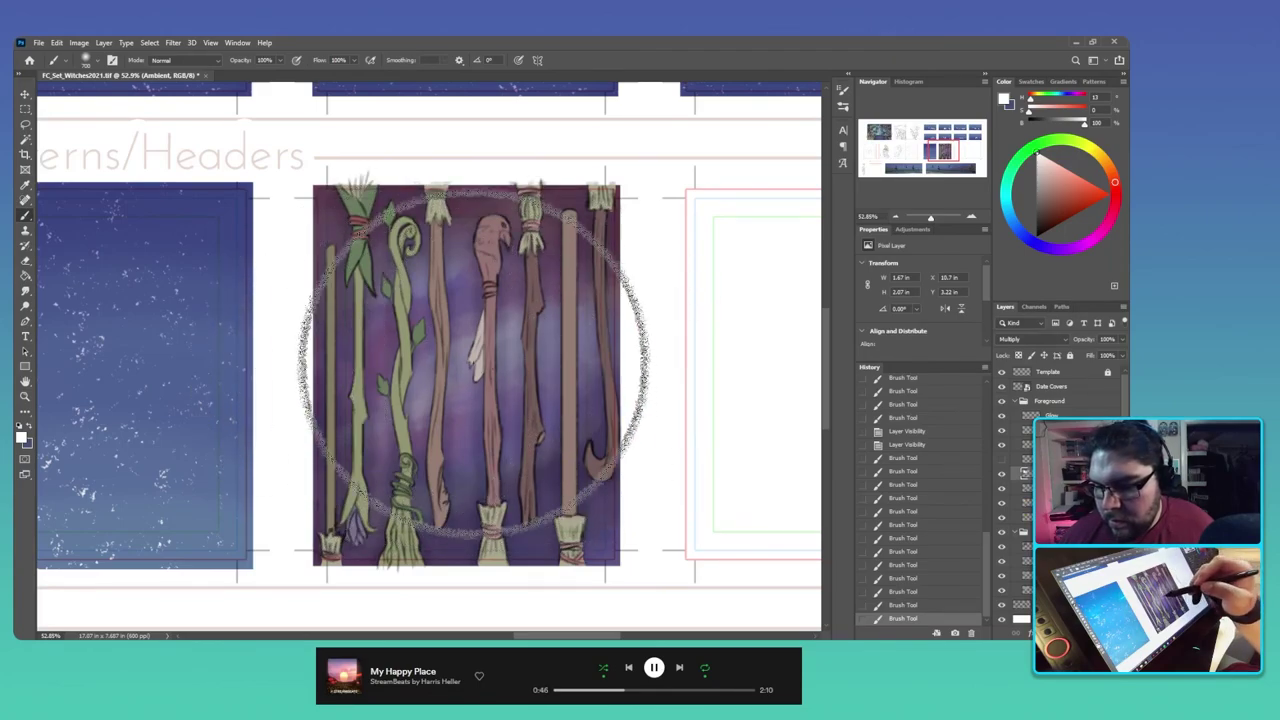
left_click_drag(706, 277, 771, 343)
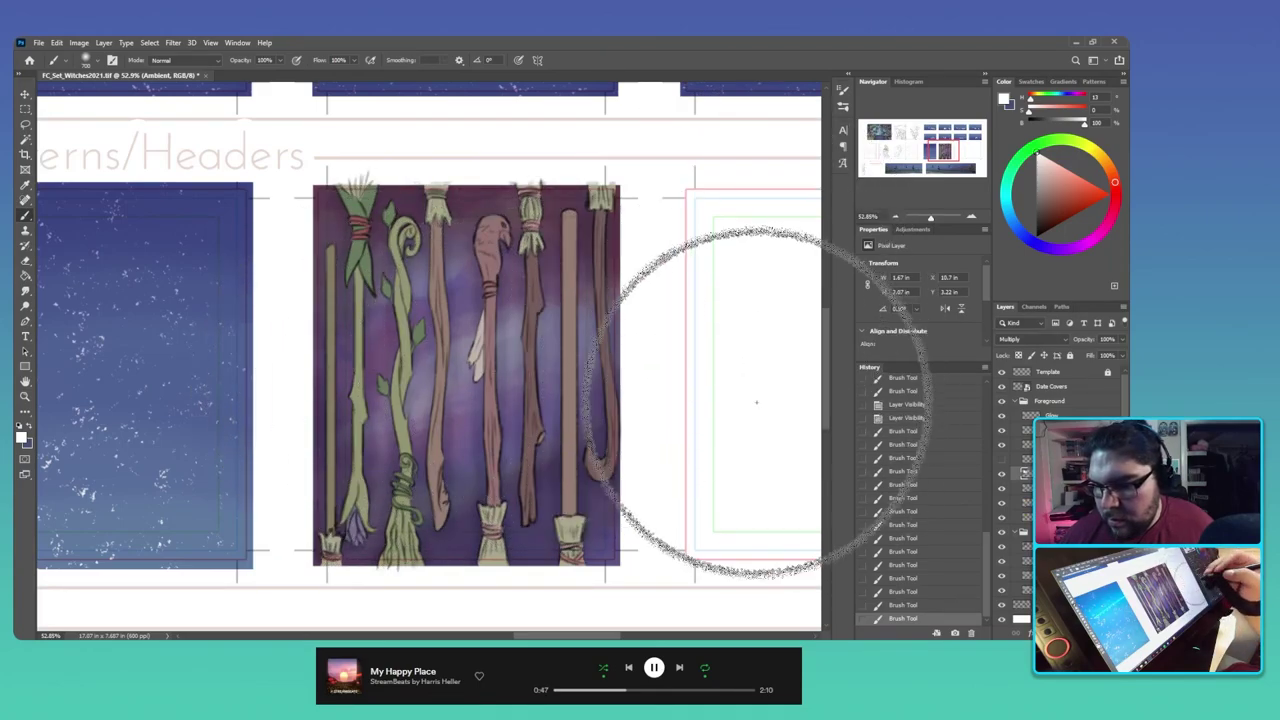
left_click_drag(757, 403, 725, 450)
key("[")
key("[")
key("[")
key("[")
key("[")
key("[")
key("[")
key("[")
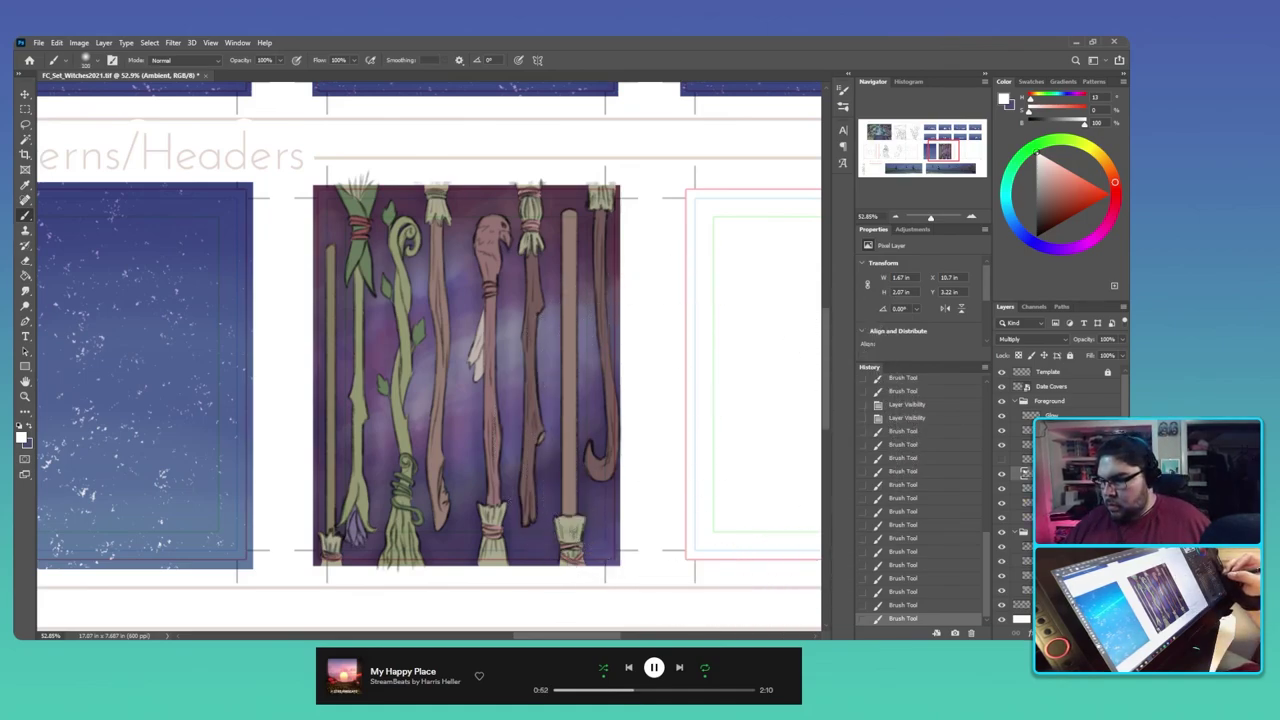
key("ctrl+u")
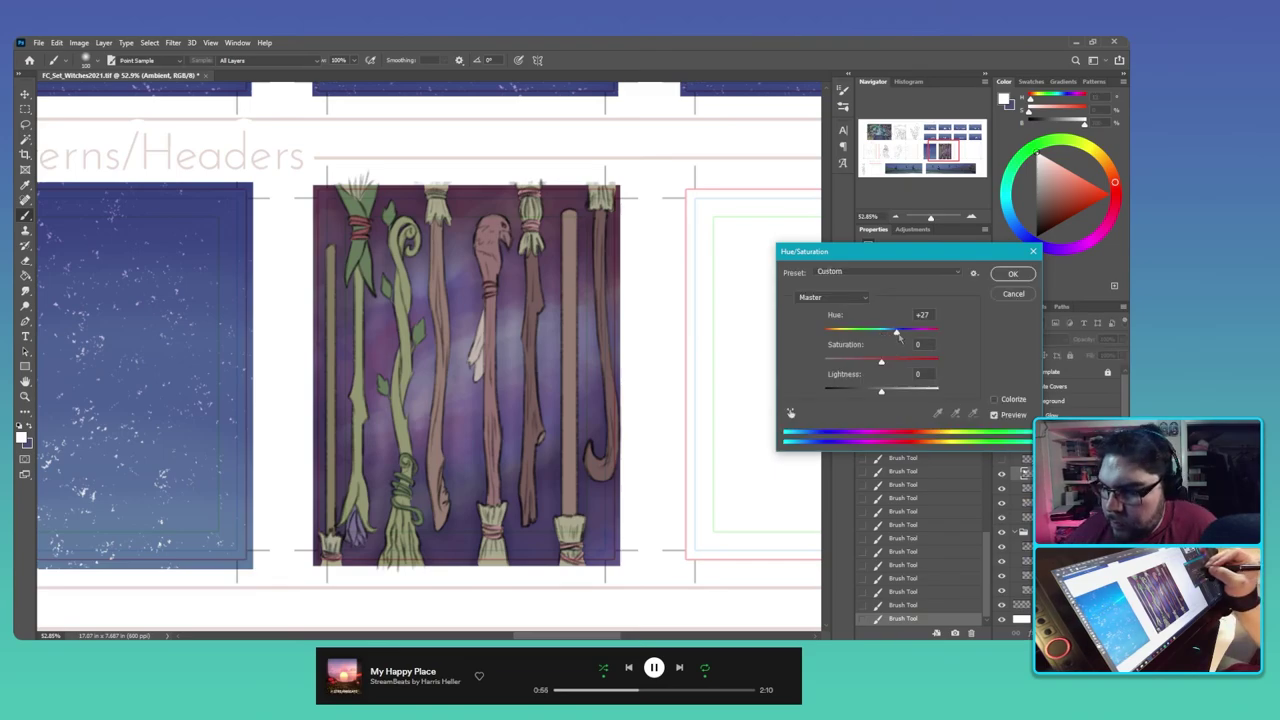
left_click_drag(899, 336, 921, 337)
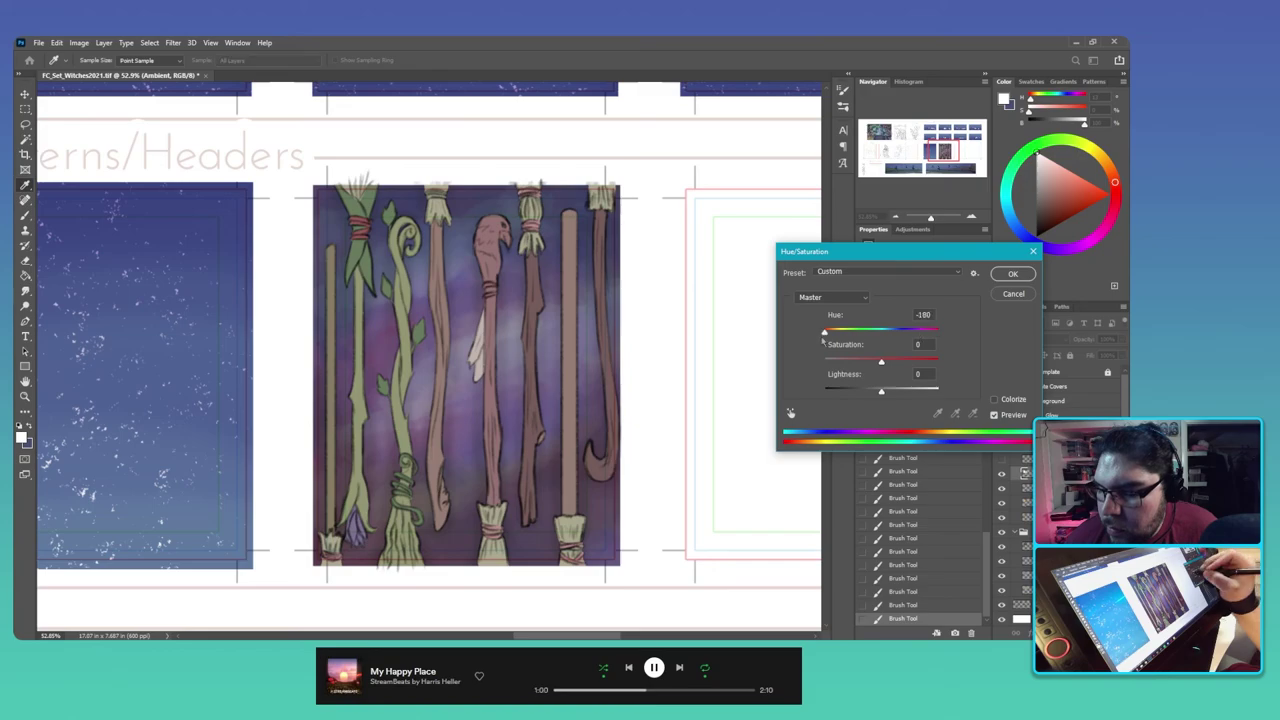
left_click(1018, 296)
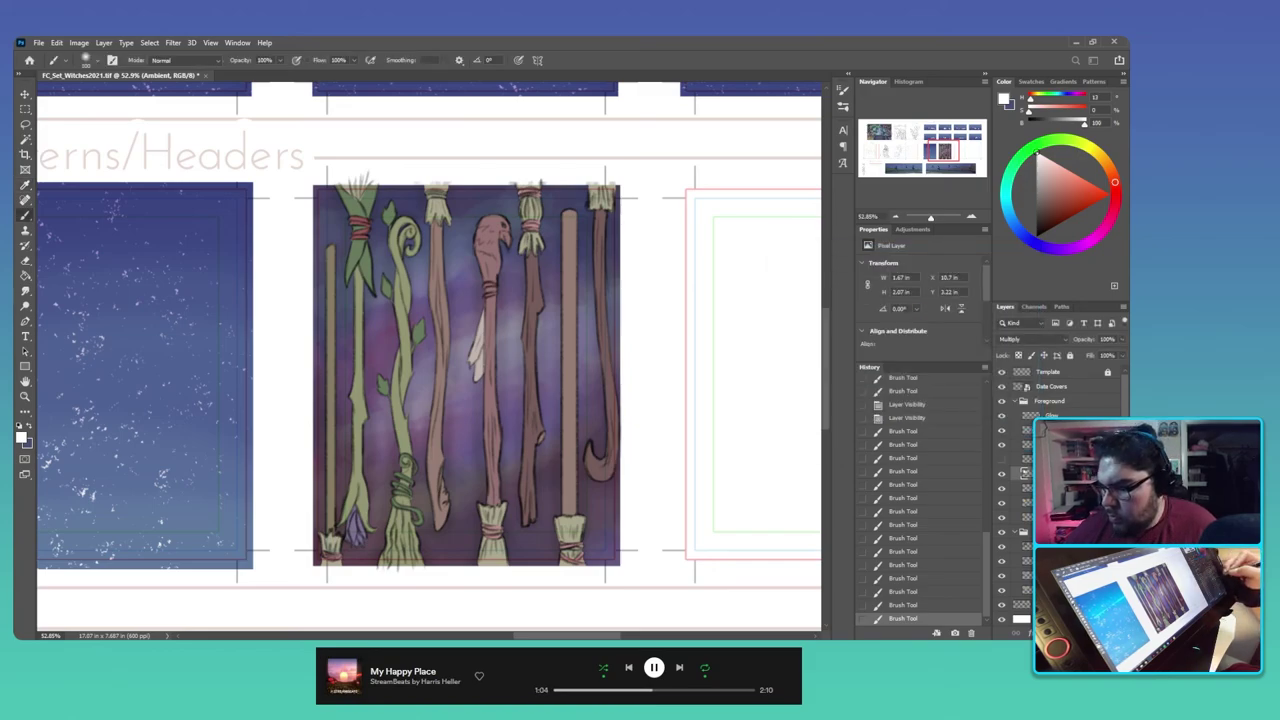
Step: Shift the Color layer's hue by -31 with Hue/Saturation, previewing the change, and compare the card with and without the Ambient layer
left_click(1025, 488)
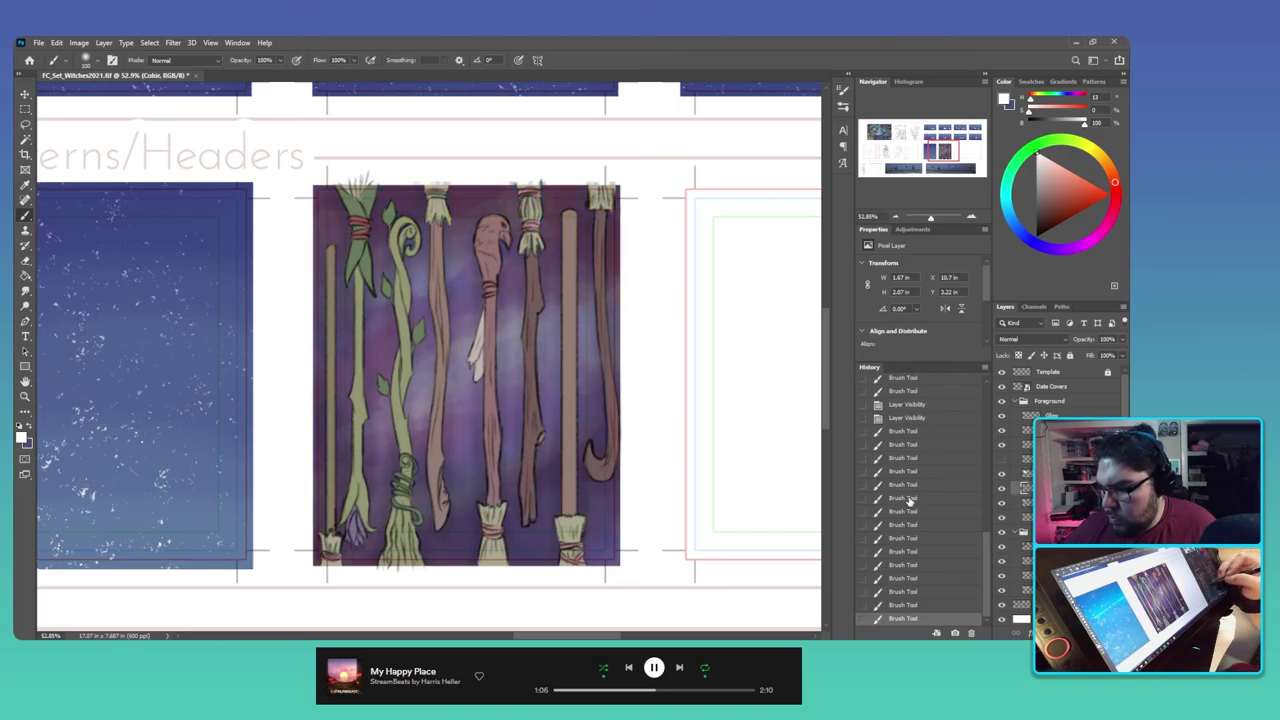
key("ctrl+u")
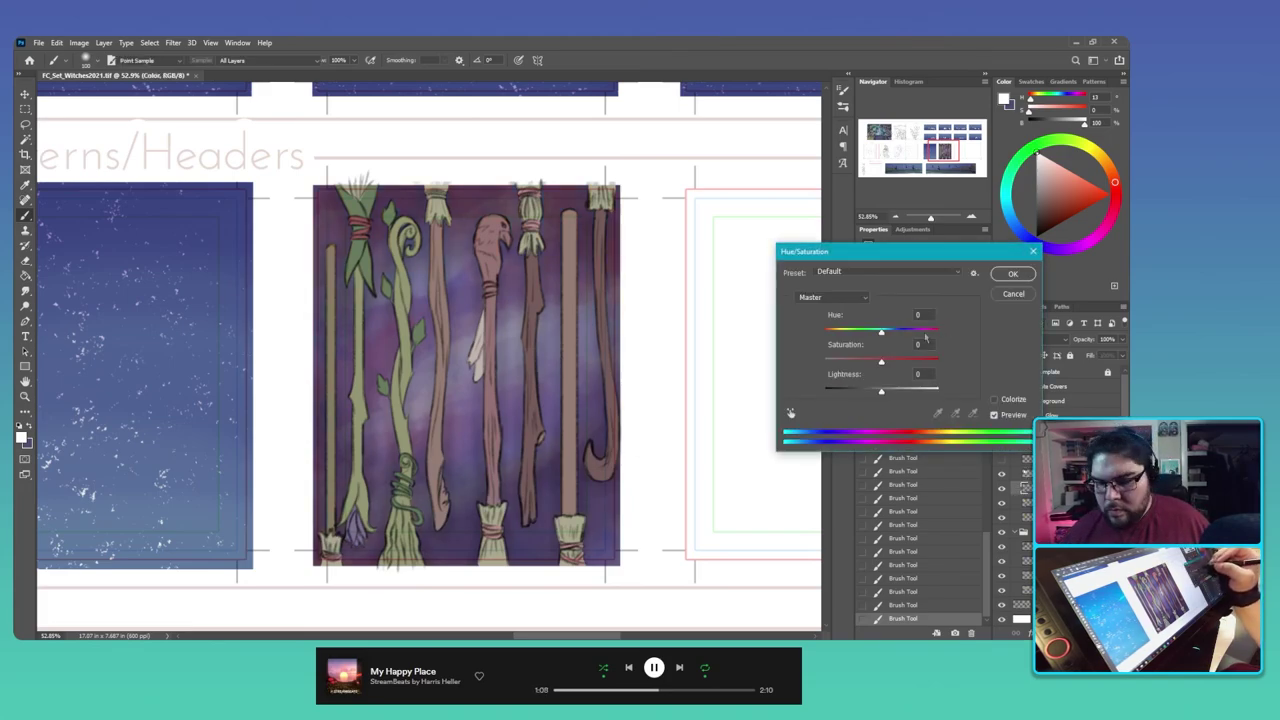
mouse_move(881, 333)
left_mouse_down()
mouse_move(865, 334)
mouse_move(950, 342)
mouse_move(826, 340)
mouse_move(914, 338)
mouse_move(893, 340)
left_mouse_up()
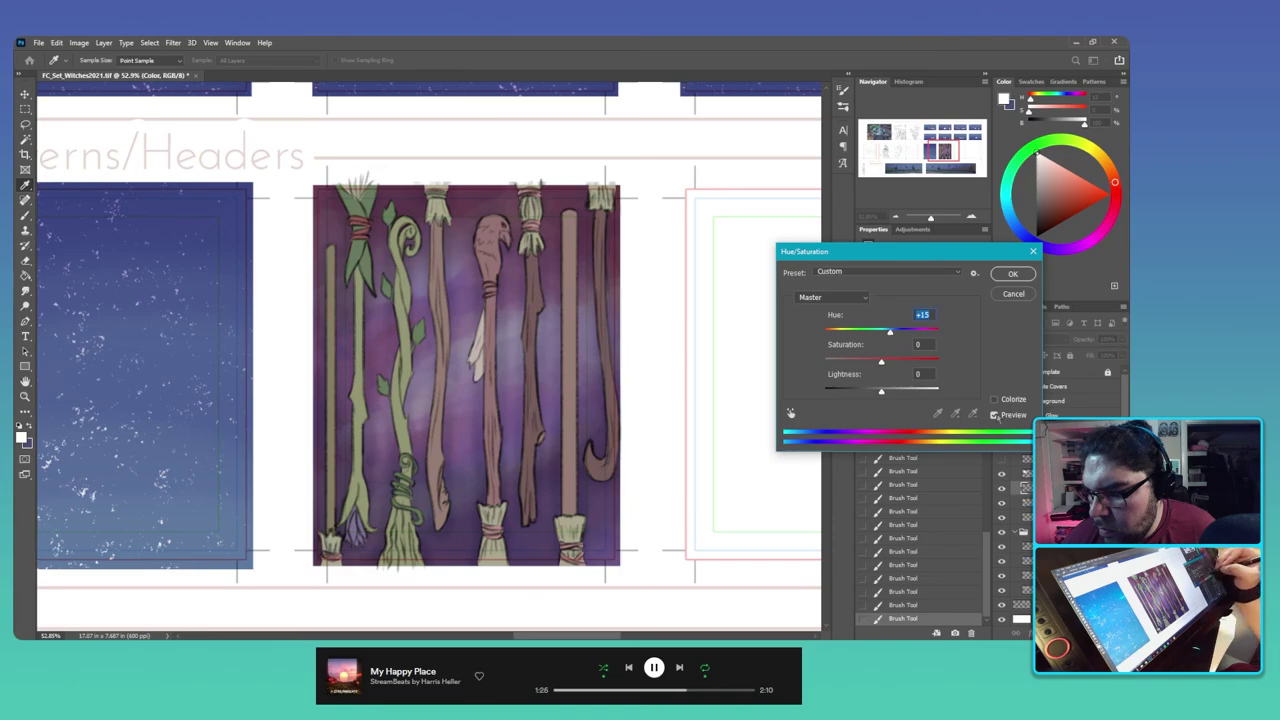
left_click(995, 417)
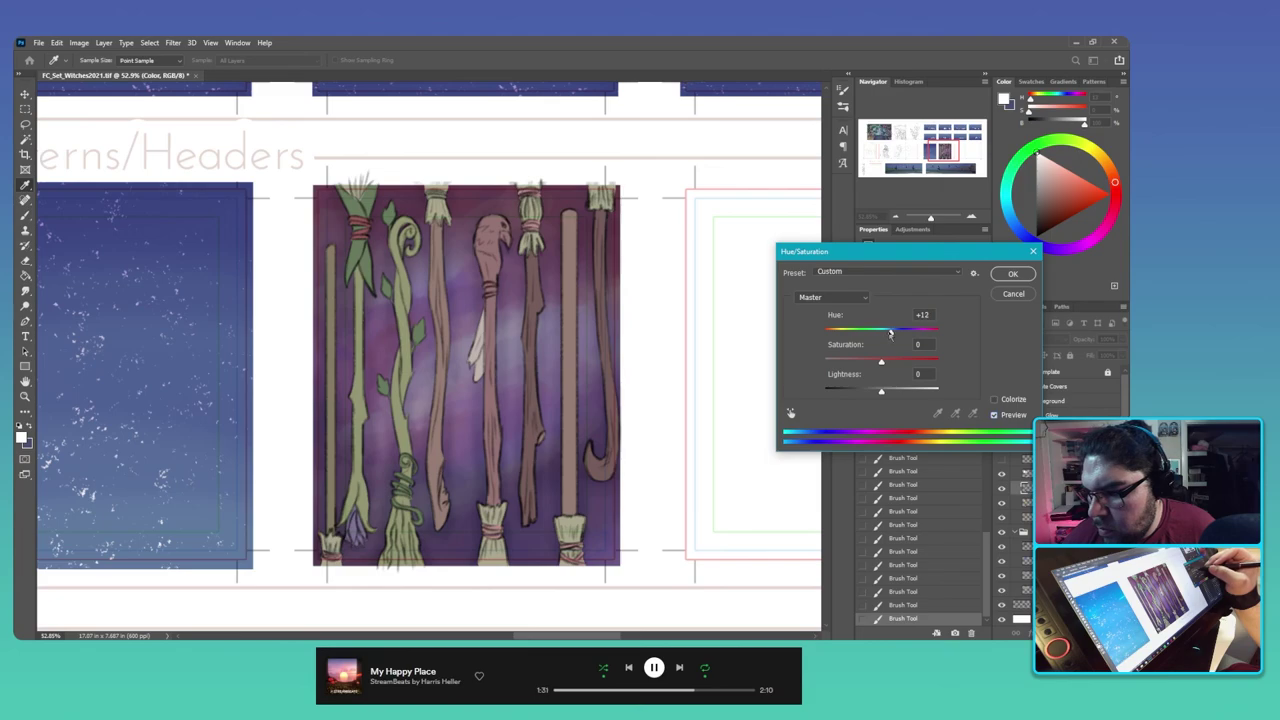
left_click_drag(891, 334, 866, 338)
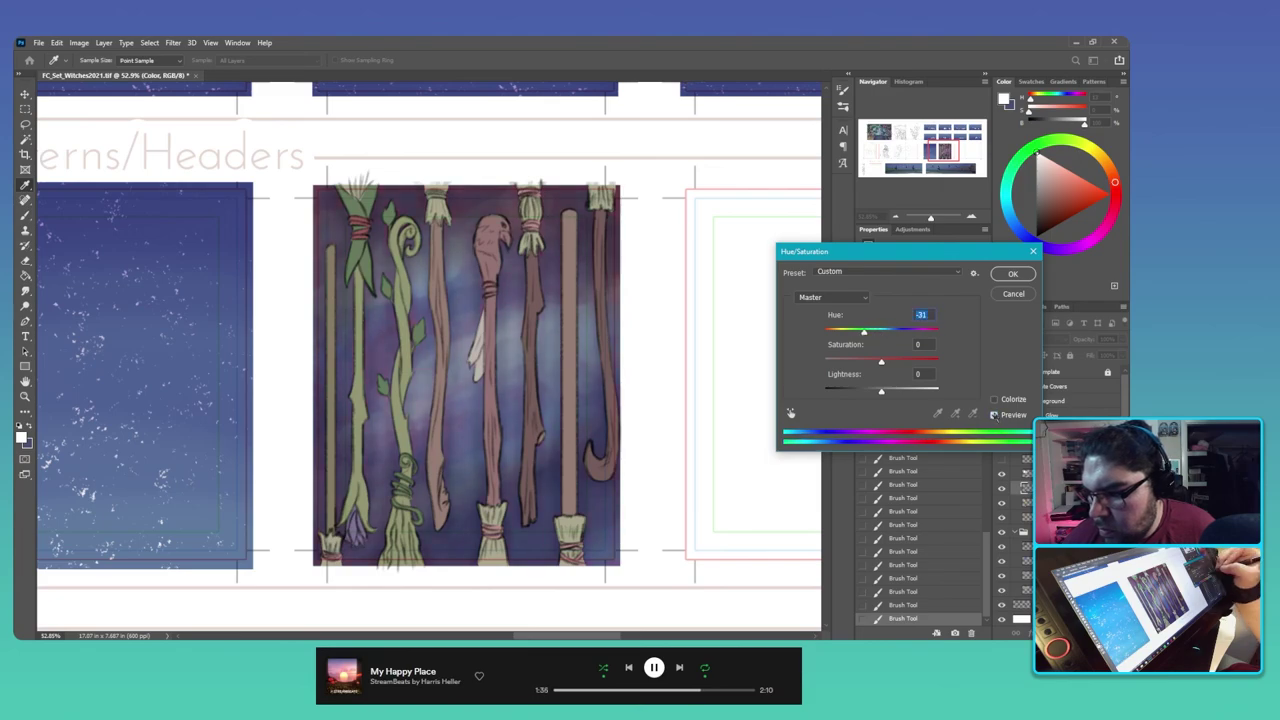
left_click(994, 415)
left_click(994, 415)
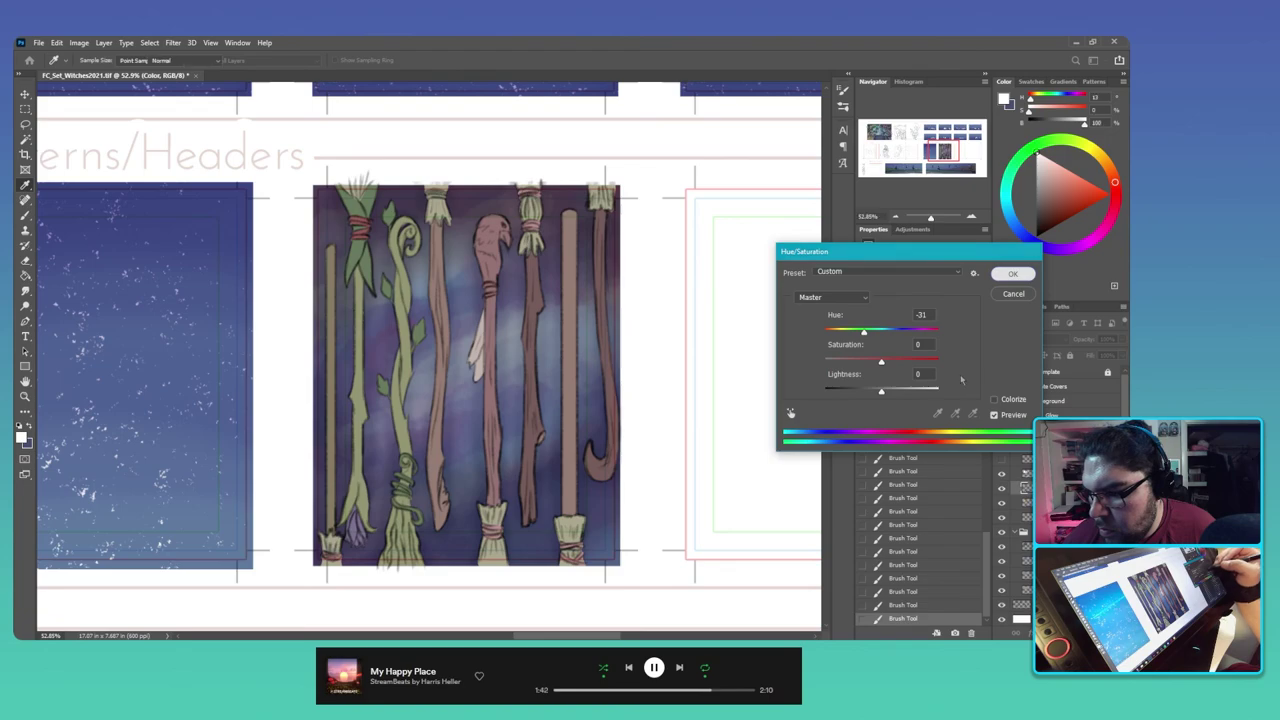
key("Return")
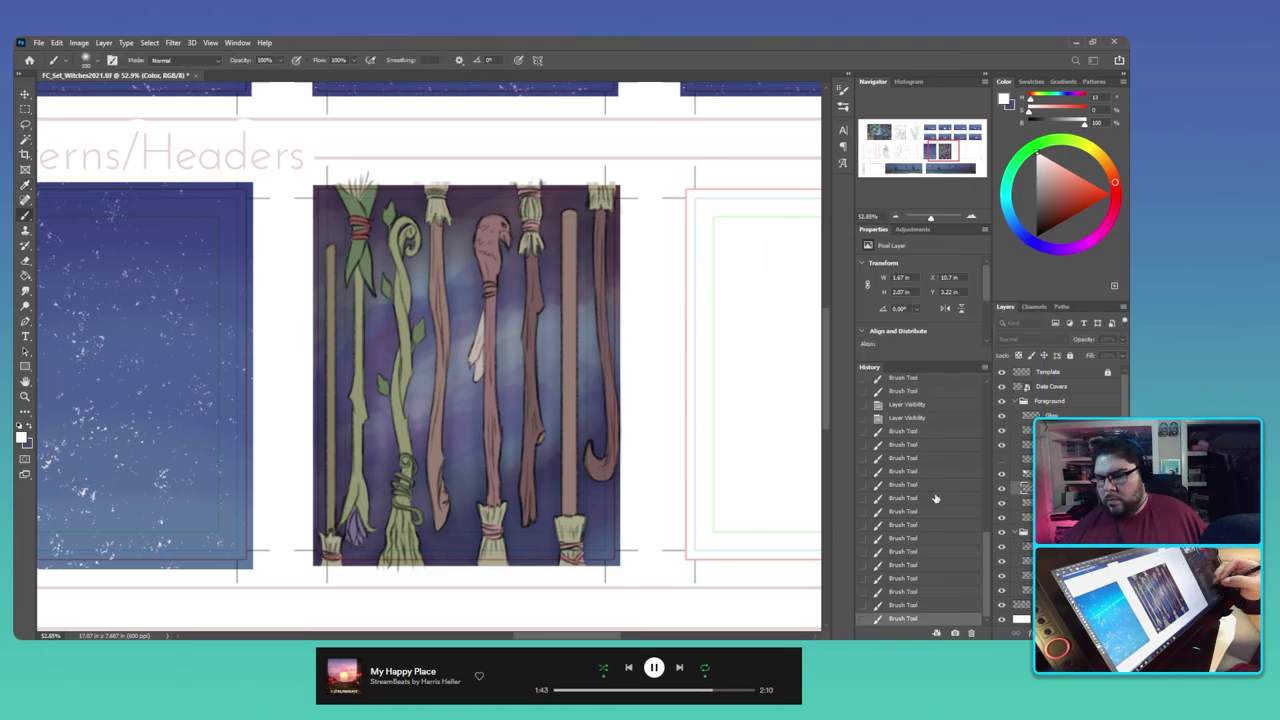
left_click(1003, 477)
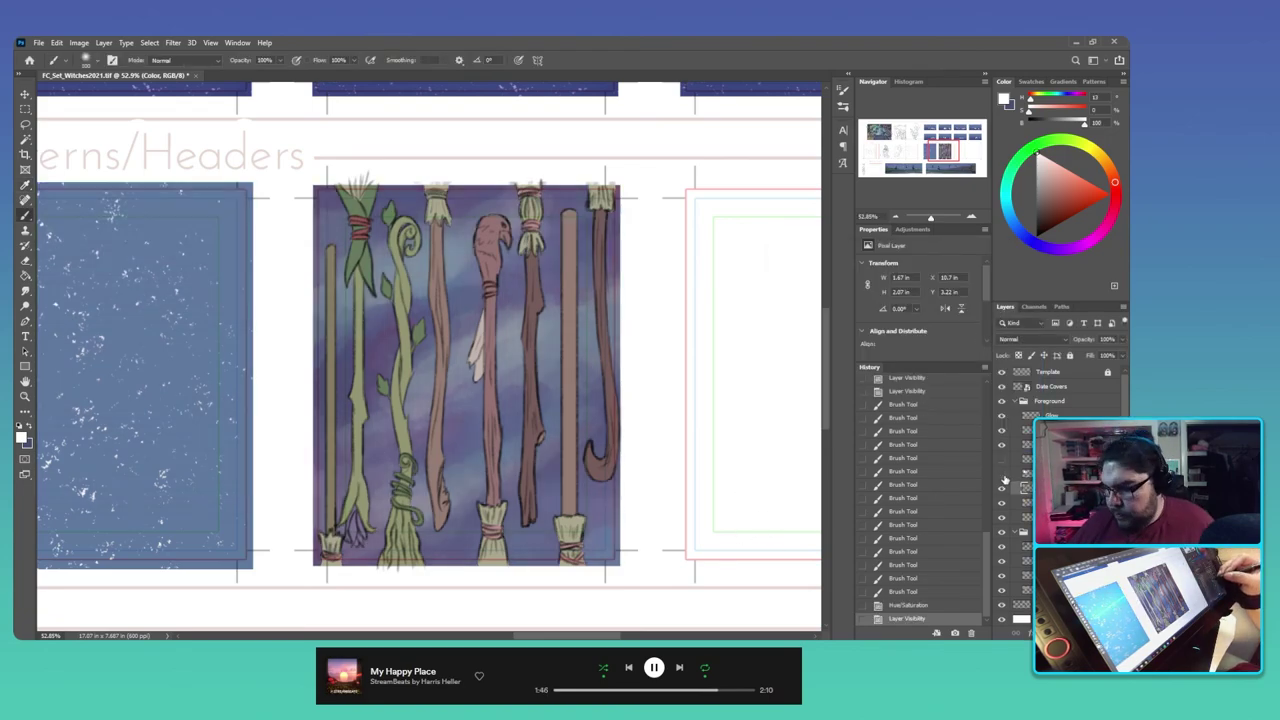
left_click(1003, 482)
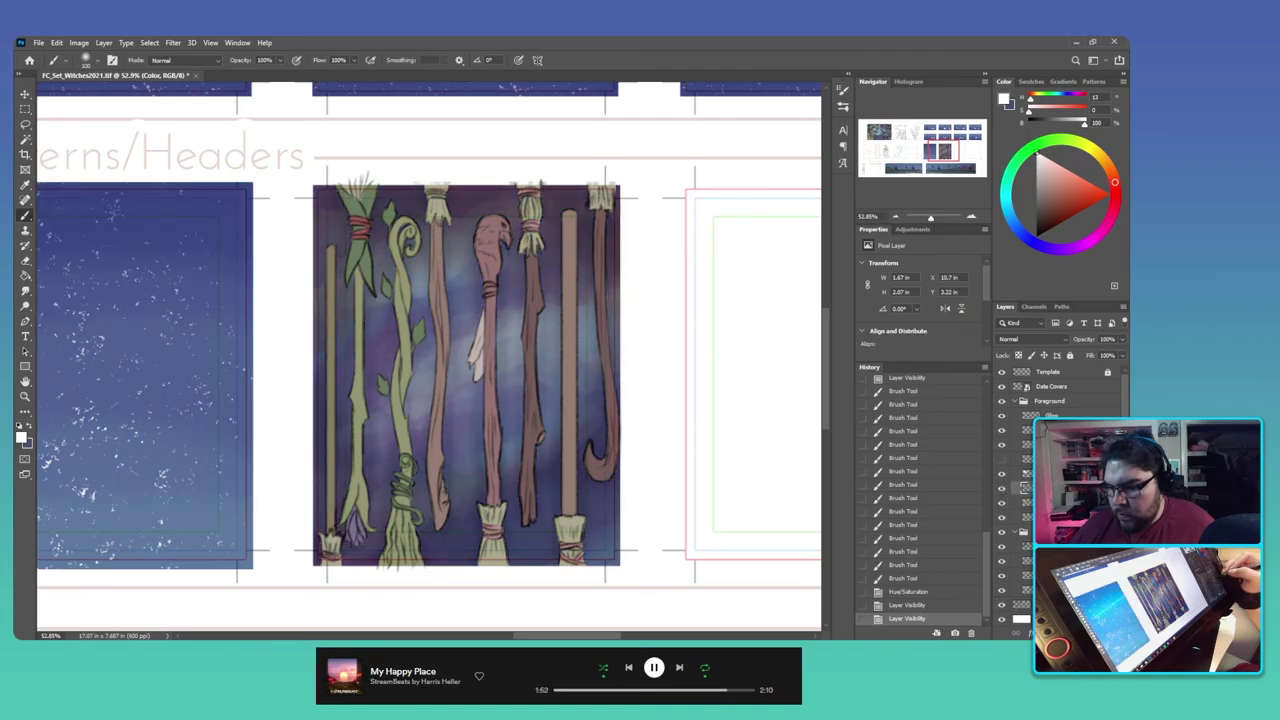
Step: Airbrush white on the Ambient layer in the gaps between the brooms, from card top to bottom, to lighten the background shading
left_click(1025, 473)
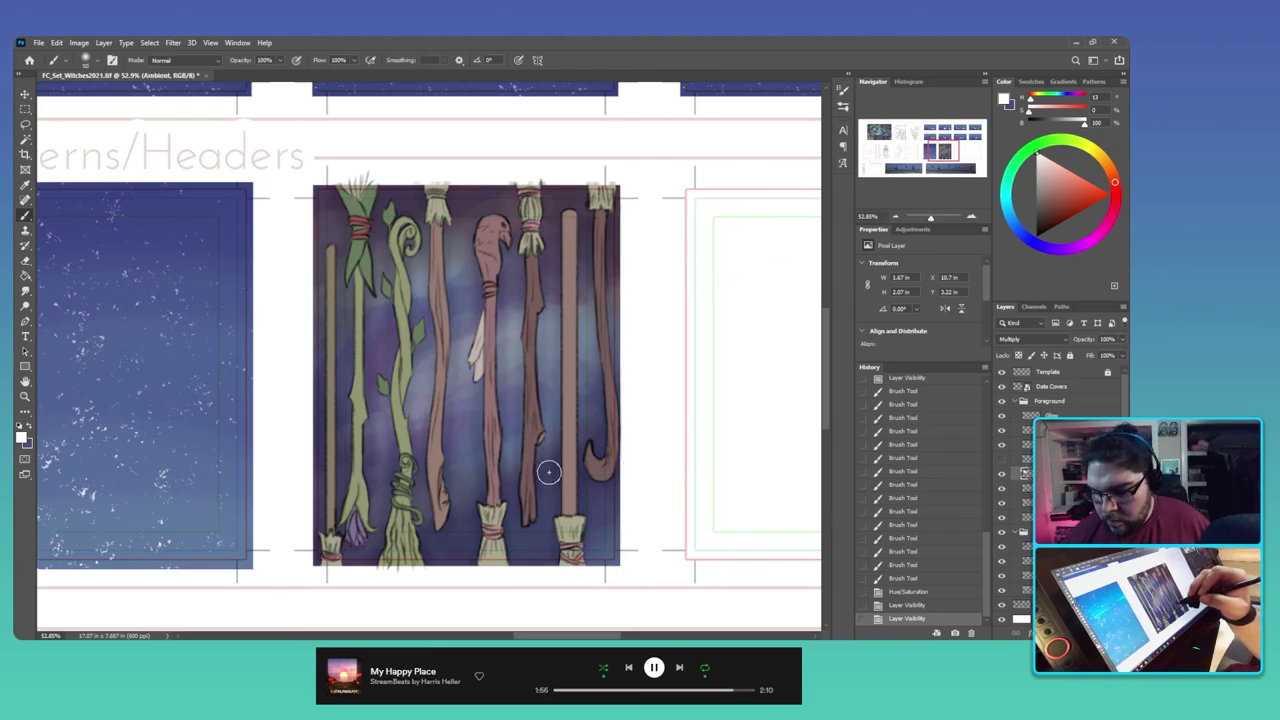
mouse_move(549, 516)
left_mouse_down()
mouse_move(546, 450)
mouse_move(548, 554)
left_mouse_up()
left_click_drag(512, 429, 514, 549)
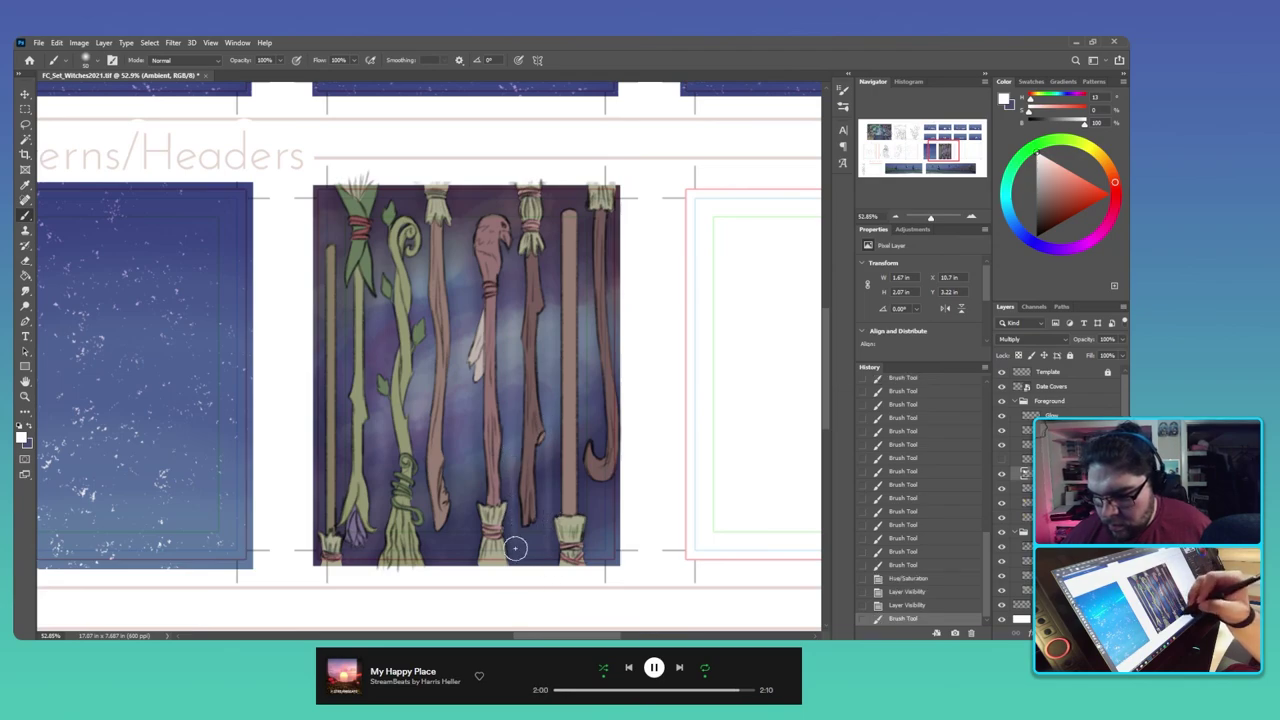
left_click_drag(510, 335, 509, 266)
mouse_move(511, 320)
left_mouse_down()
mouse_move(512, 227)
mouse_move(546, 240)
mouse_move(553, 323)
mouse_move(552, 240)
mouse_move(550, 323)
mouse_move(588, 270)
left_mouse_up()
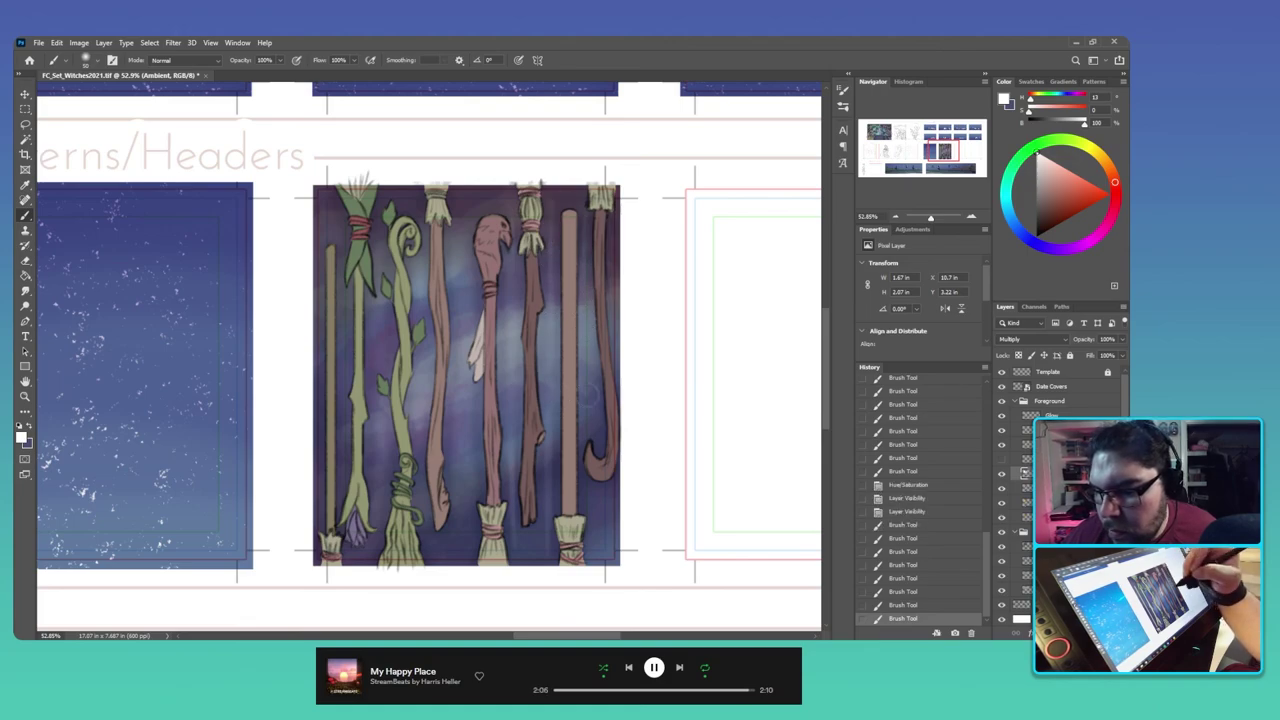
mouse_move(588, 395)
left_mouse_down()
mouse_move(585, 443)
mouse_move(587, 414)
left_mouse_up()
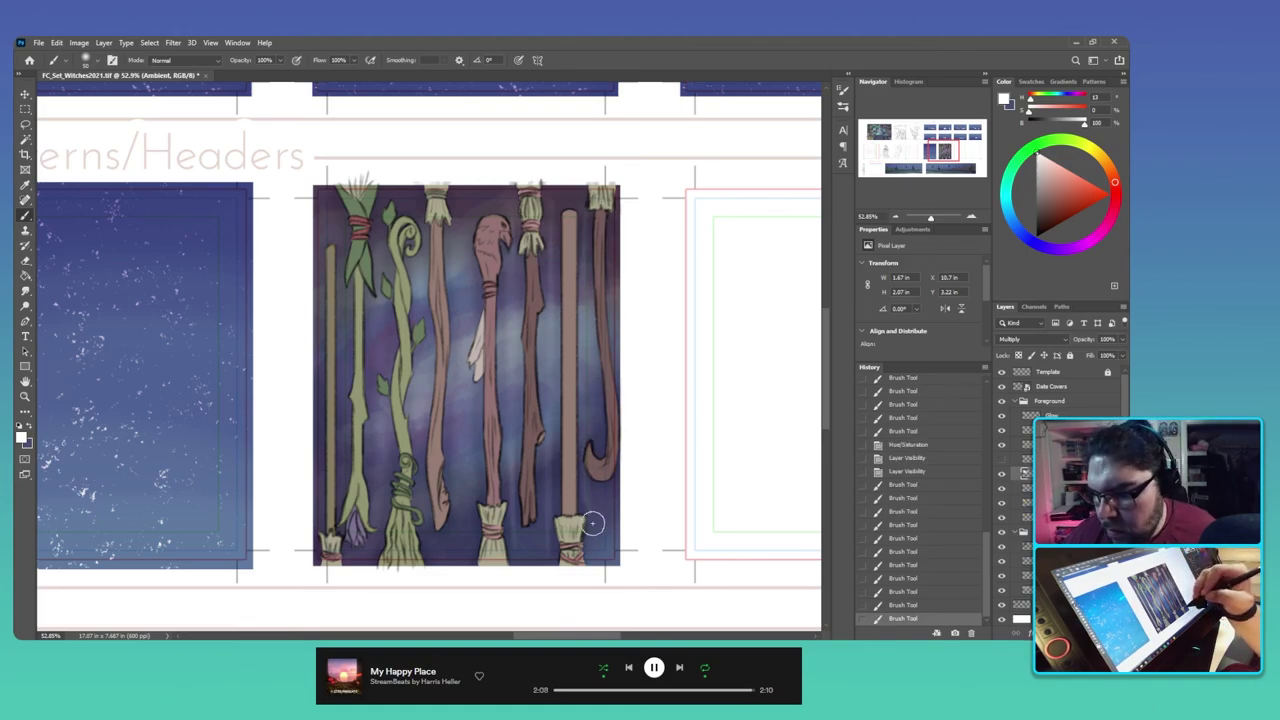
left_click_drag(593, 523, 594, 540)
left_click_drag(583, 452, 596, 561)
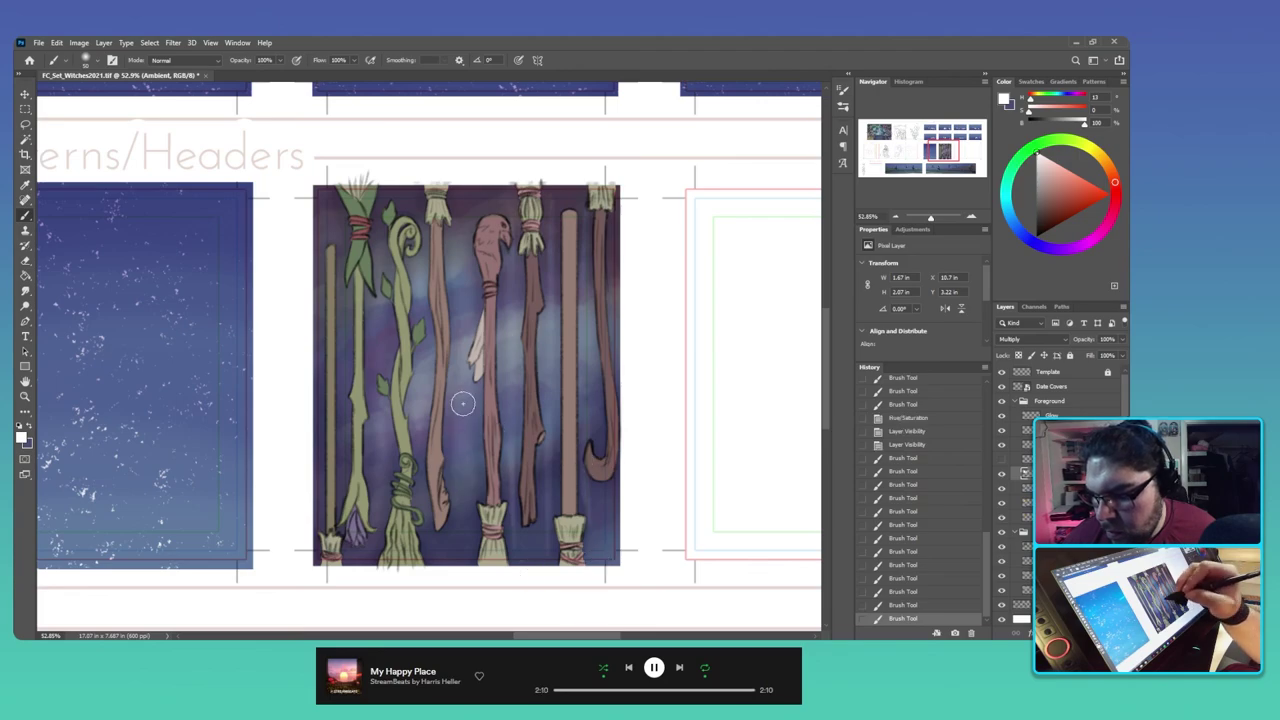
mouse_move(463, 404)
left_mouse_down()
mouse_move(467, 557)
mouse_move(460, 331)
left_mouse_up()
left_click_drag(461, 235, 462, 306)
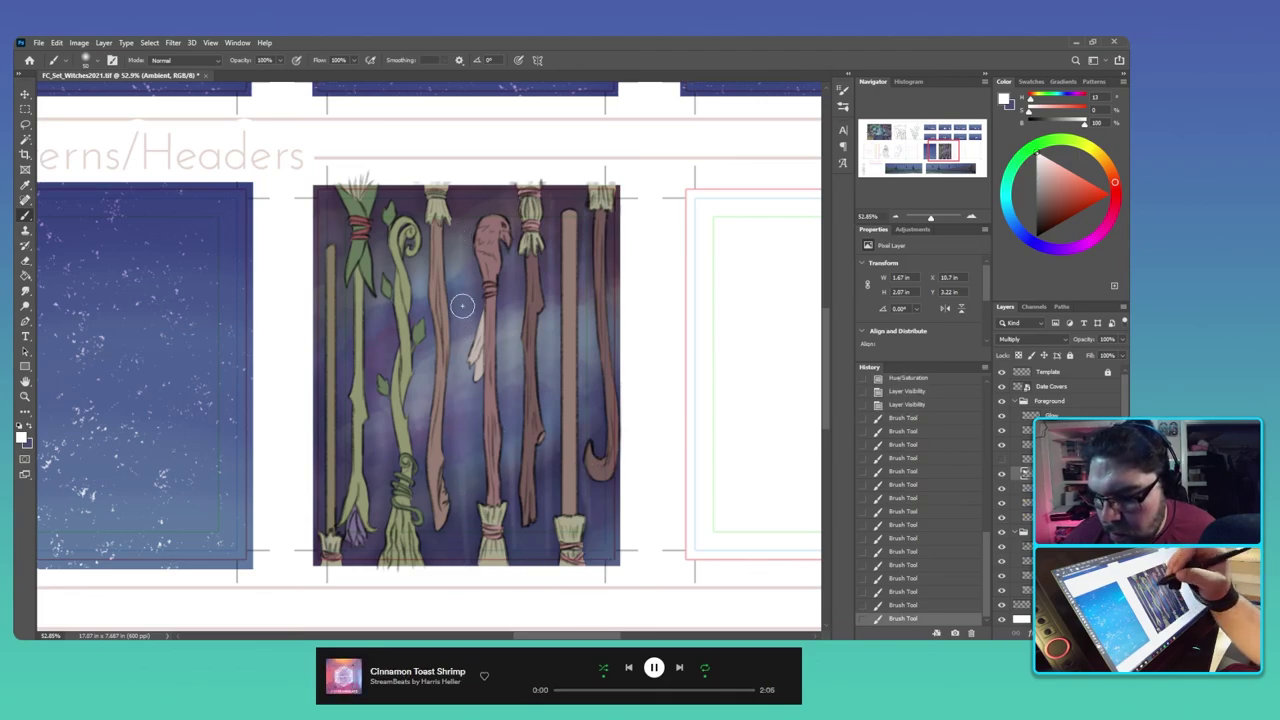
left_click_drag(461, 187, 463, 303)
left_click_drag(451, 219, 434, 365)
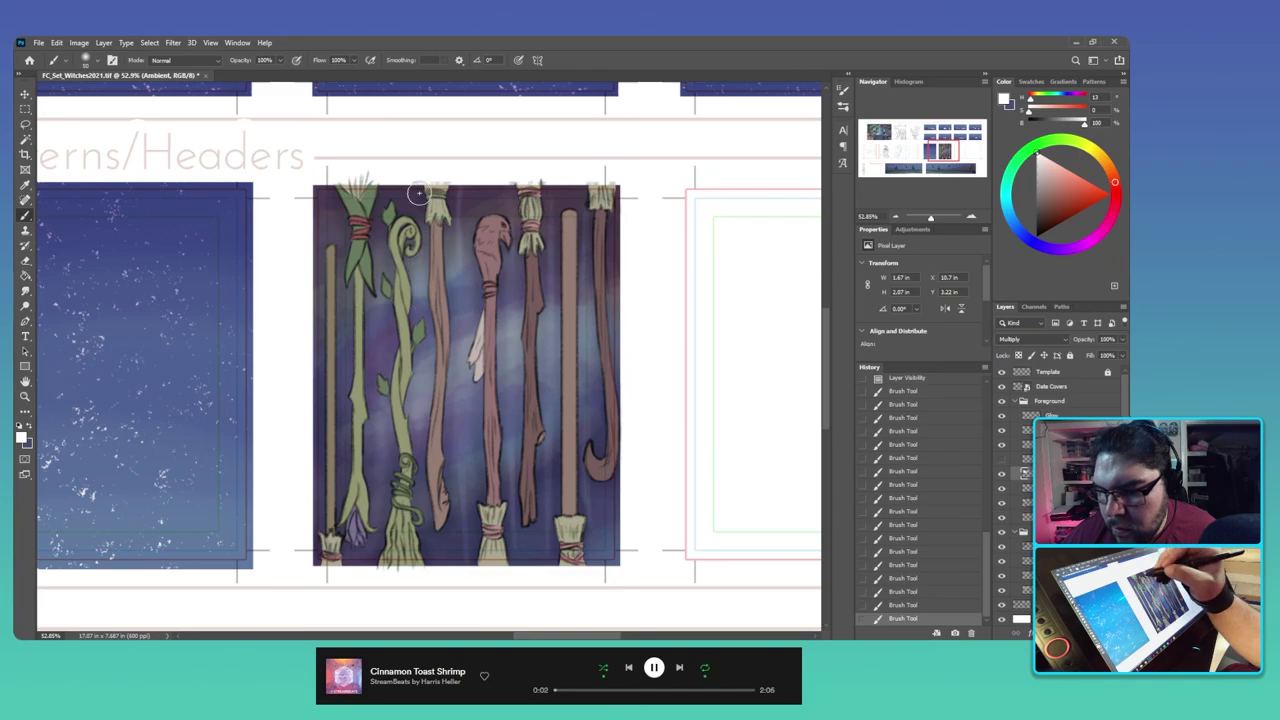
left_click_drag(419, 193, 429, 437)
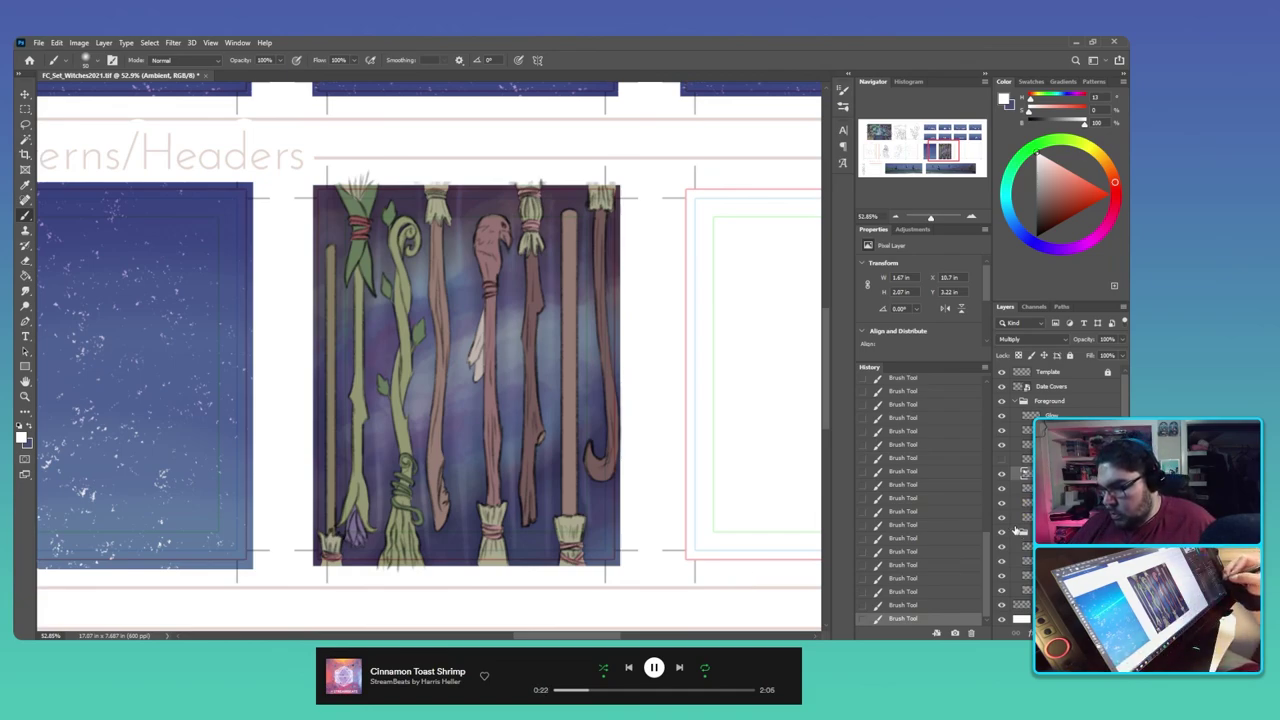
Step: Hide the shading, colour and line art layers and show them again to review how the artwork builds up from the sketch
left_click(1002, 489)
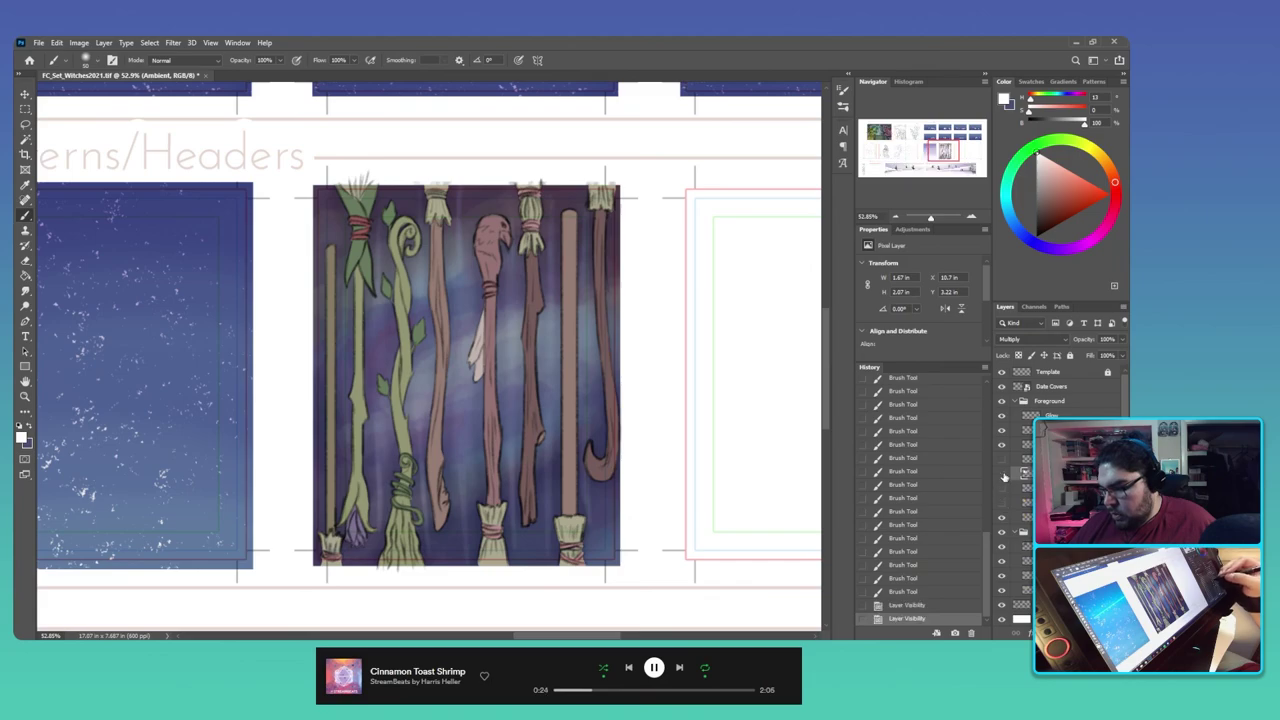
left_click(1002, 473)
left_click(1002, 445)
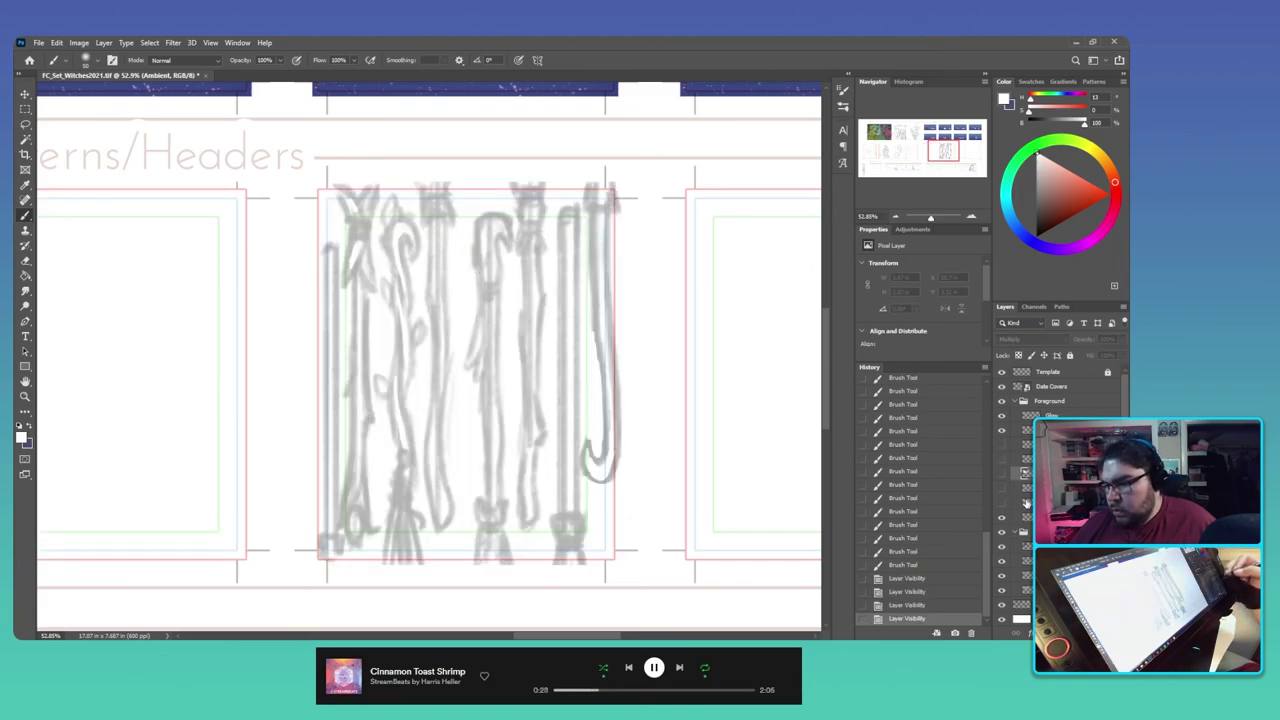
left_click(1002, 446)
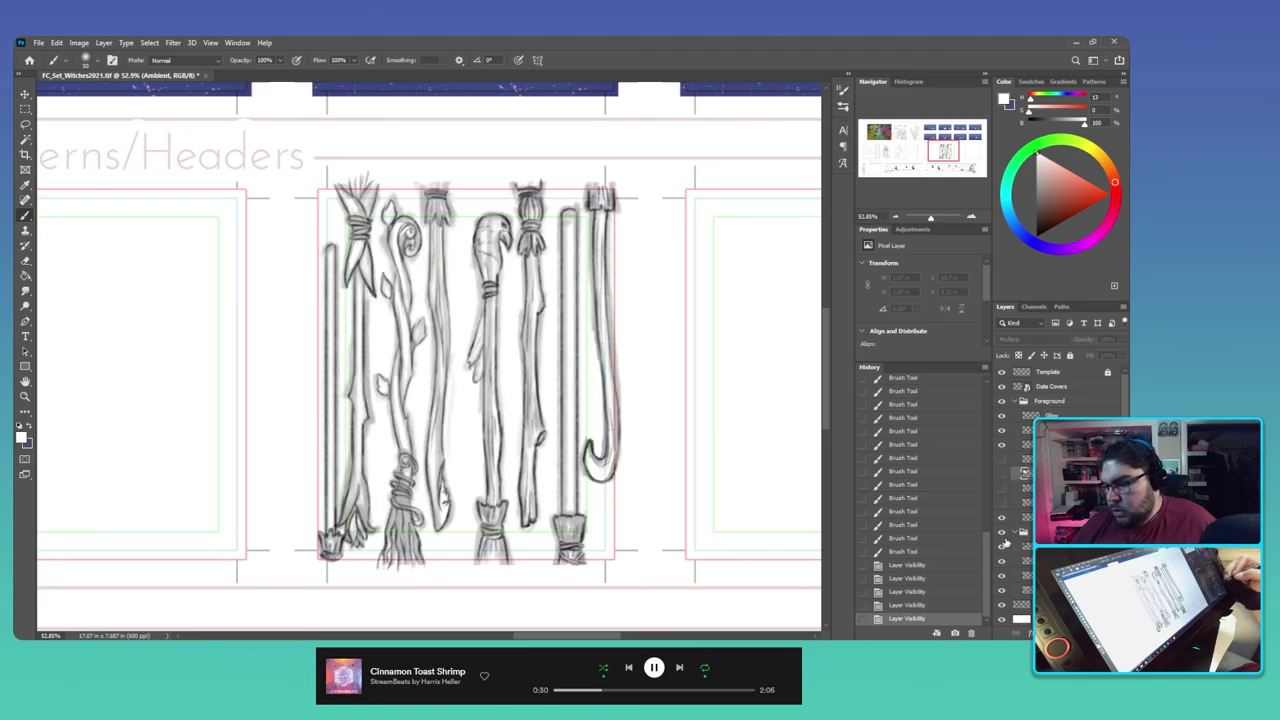
left_click(1002, 545)
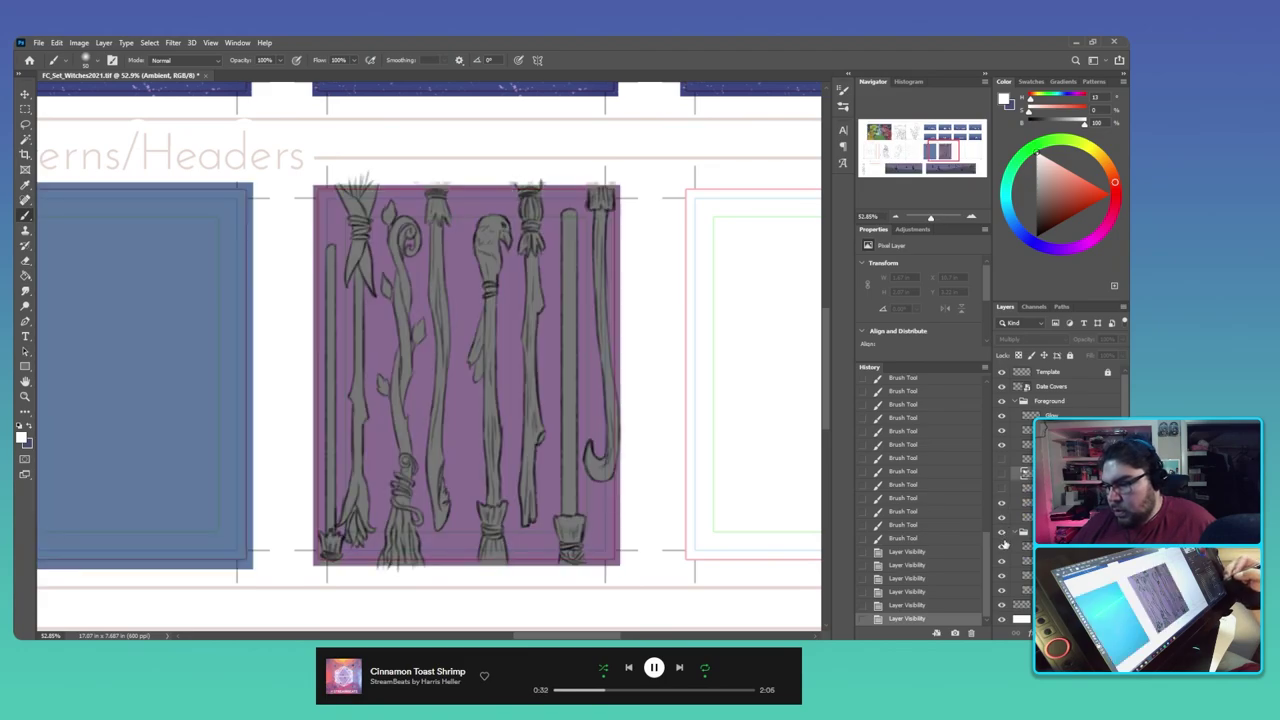
left_click(1002, 502)
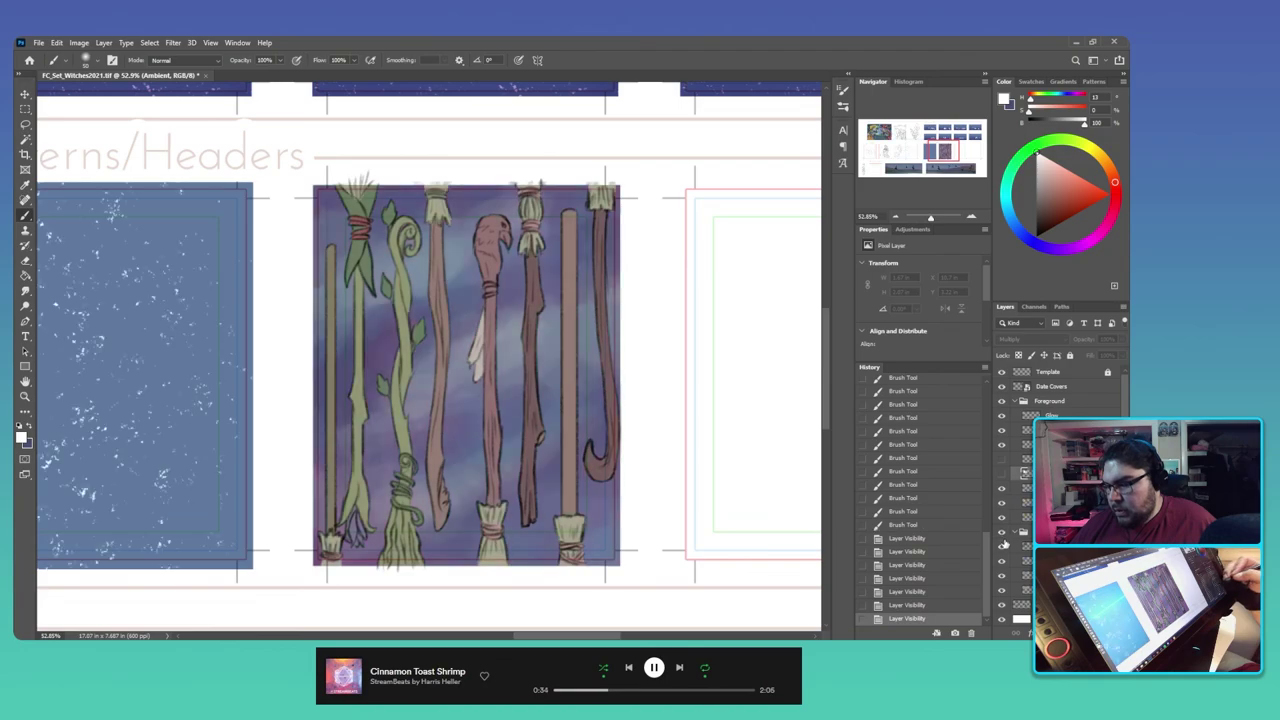
left_click(1002, 475)
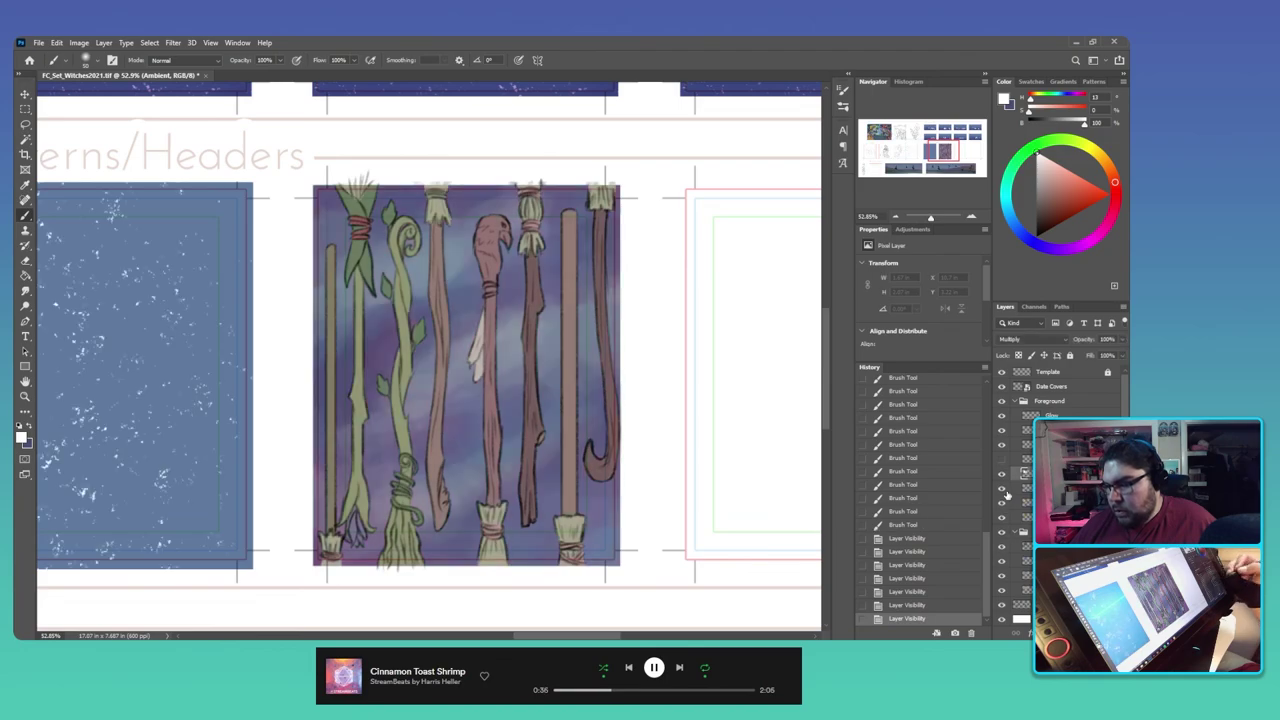